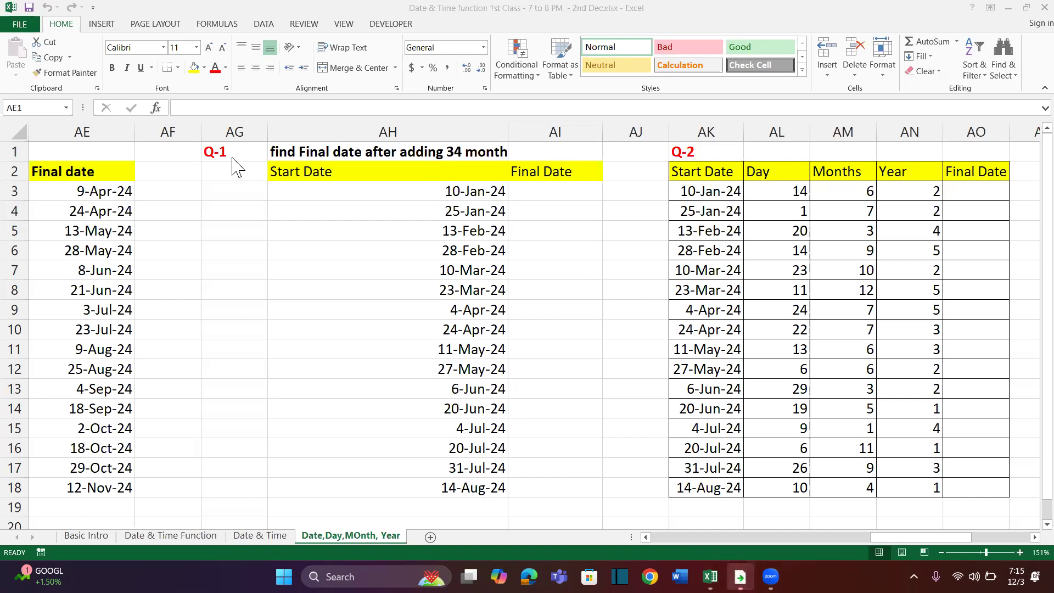
Look over the Q-1 to Q-4 date exercise tables to see which inputs each Final Date column needs
{"action": "left_click", "coordinate": [366, 231]}
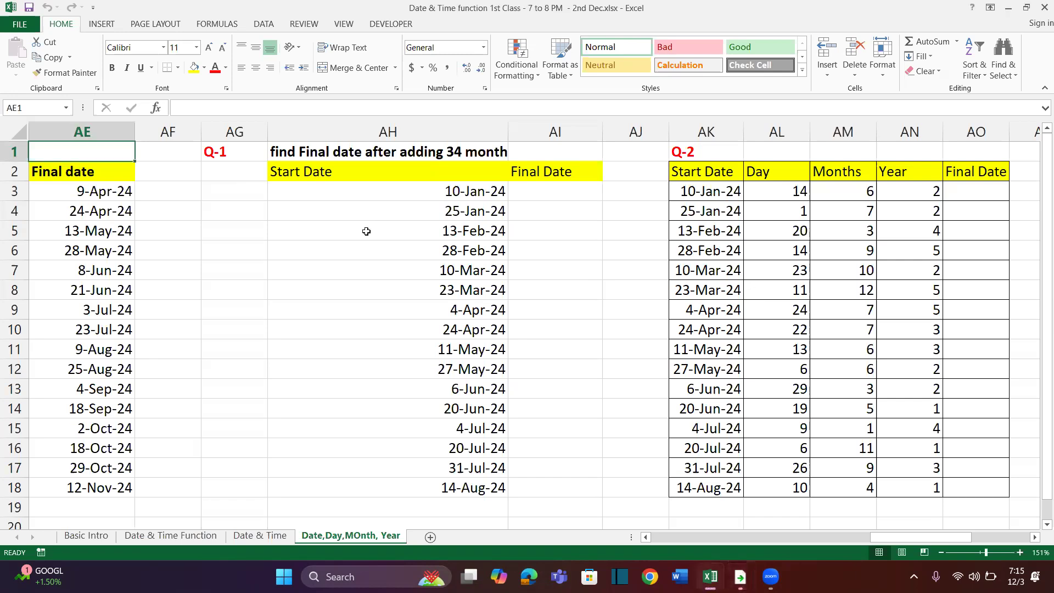
{"action": "left_click", "coordinate": [434, 242]}
{"action": "scroll", "coordinate": [434, 242], "scroll_direction": "right", "scroll_amount": 3}
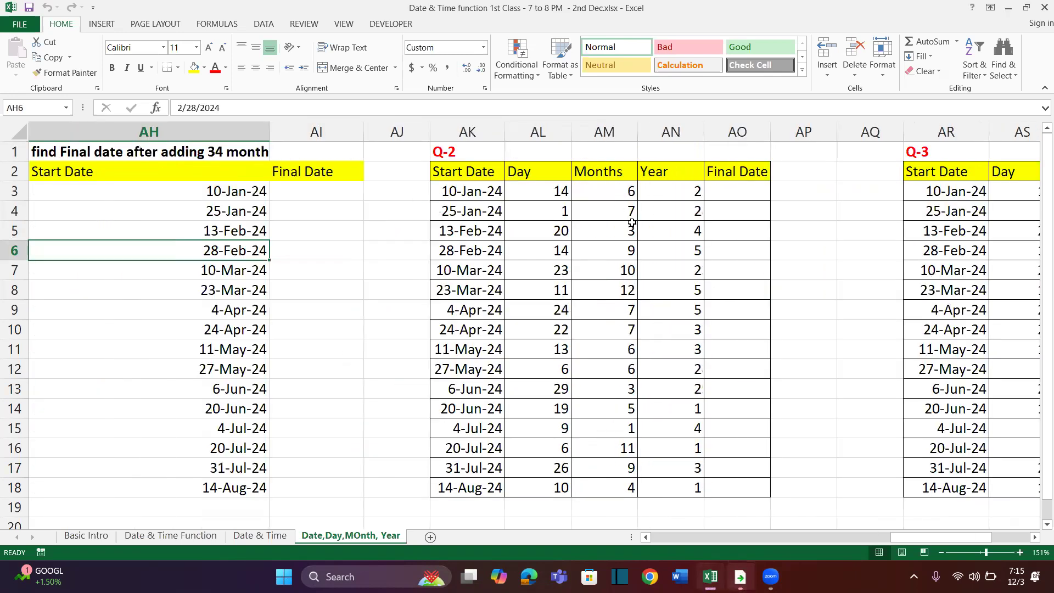
{"action": "scroll", "coordinate": [633, 223], "scroll_direction": "right", "scroll_amount": 3}
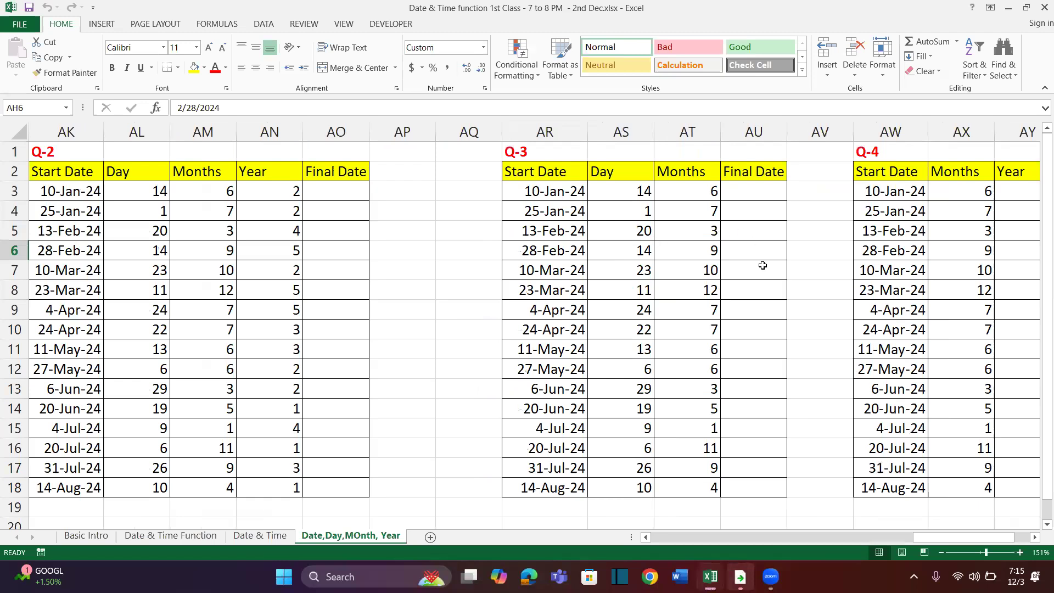
{"action": "scroll", "coordinate": [905, 264], "scroll_direction": "right", "scroll_amount": 2}
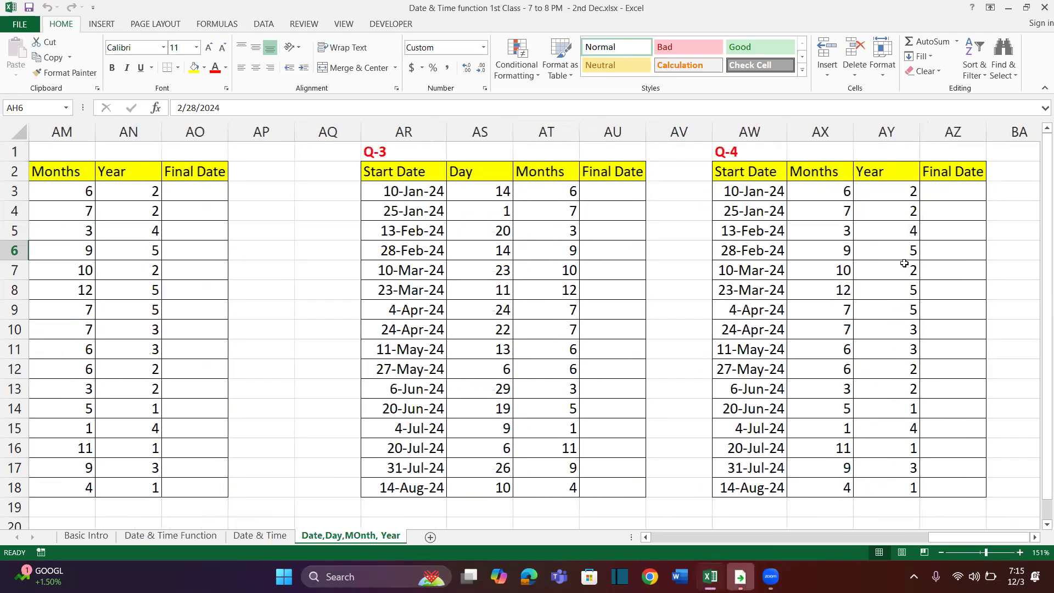
{"action": "scroll", "coordinate": [797, 242], "scroll_direction": "right", "scroll_amount": 1}
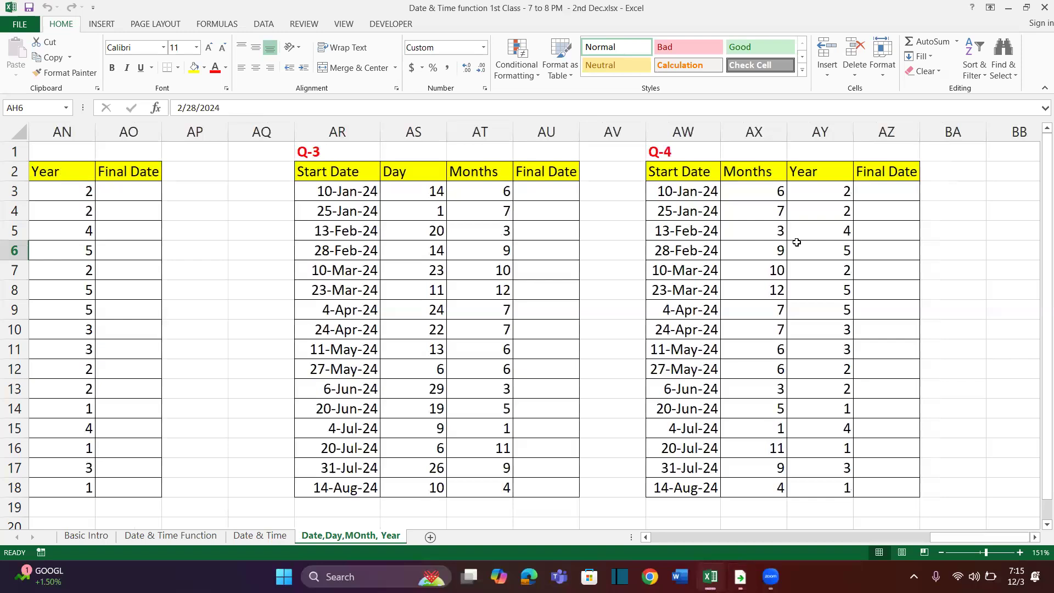
{"action": "scroll", "coordinate": [797, 243], "scroll_direction": "left", "scroll_amount": 2}
{"action": "scroll", "coordinate": [797, 243], "scroll_direction": "left", "scroll_amount": 1}
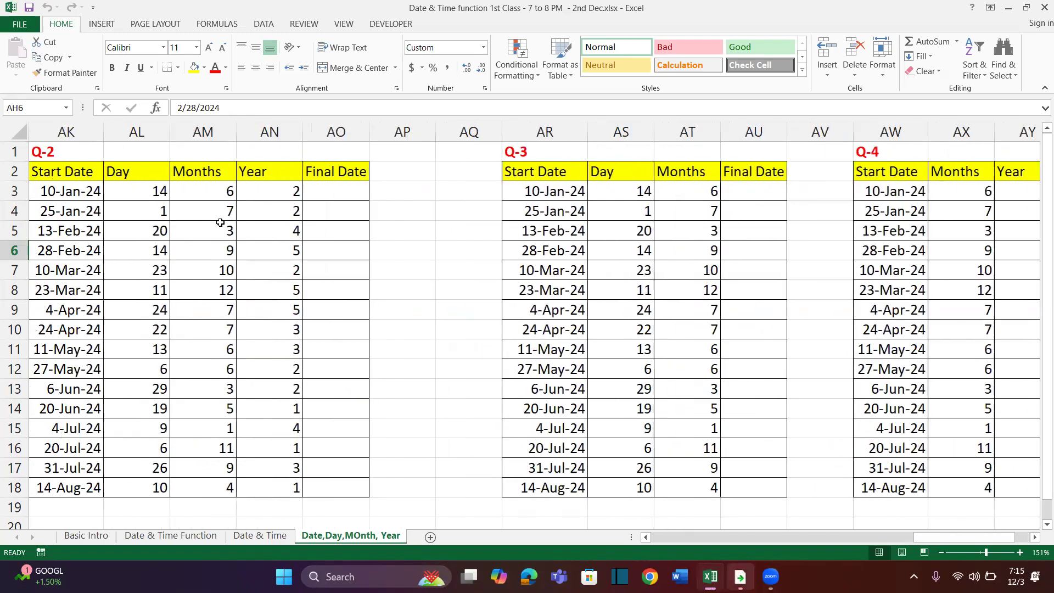
{"action": "scroll", "coordinate": [220, 223], "scroll_direction": "left", "scroll_amount": 3}
{"action": "scroll", "coordinate": [220, 222], "scroll_direction": "left", "scroll_amount": 2}
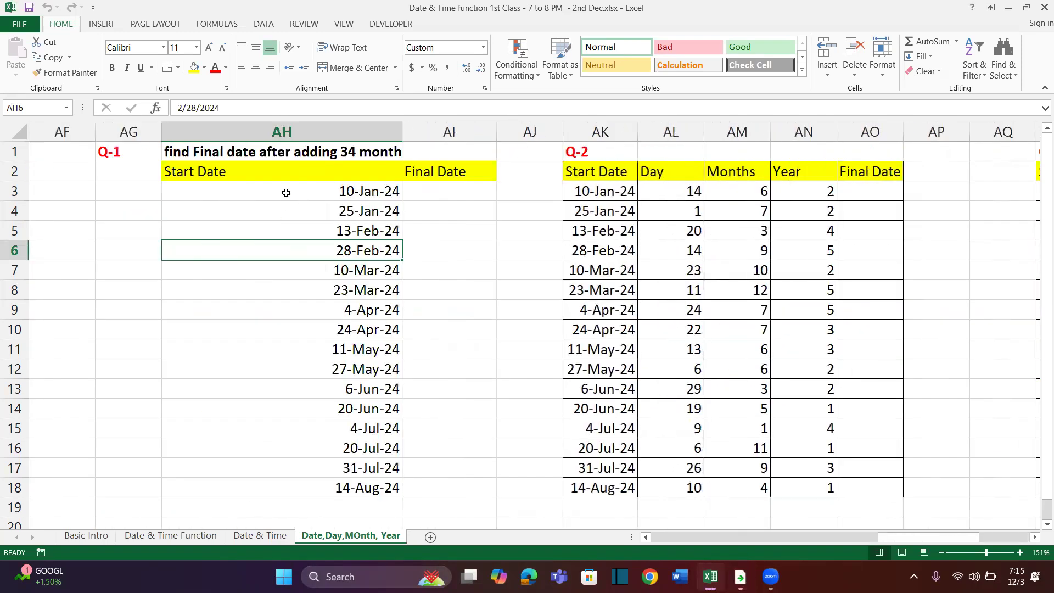
Change the Q-1 heading in AH1 to read "find Final date after adding 3 month"
{"action": "left_click_drag", "start_coordinate": [285, 195], "coordinate": [287, 382]}
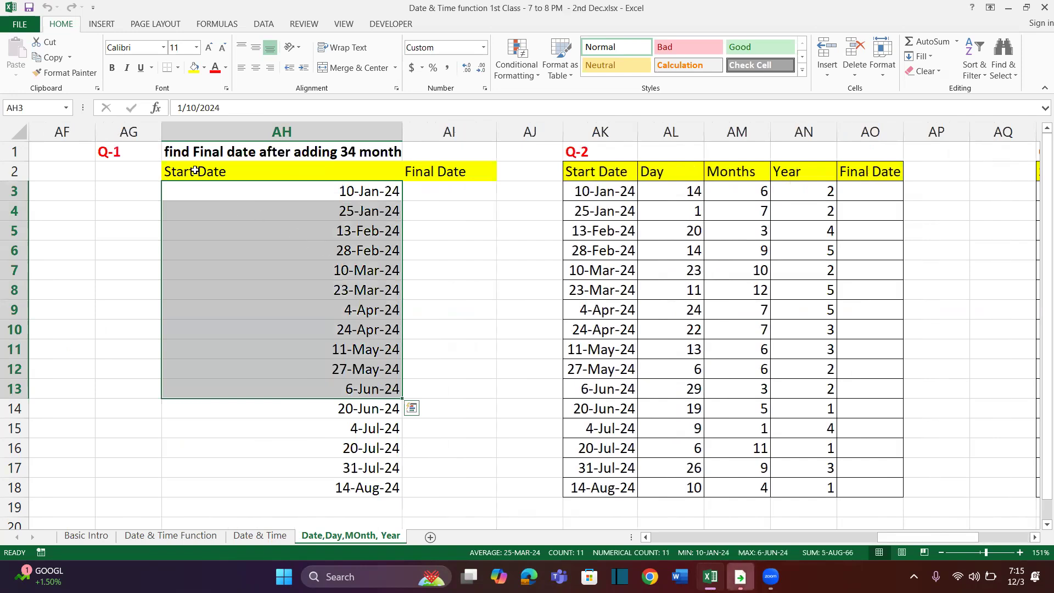
{"action": "double_click", "coordinate": [356, 153]}
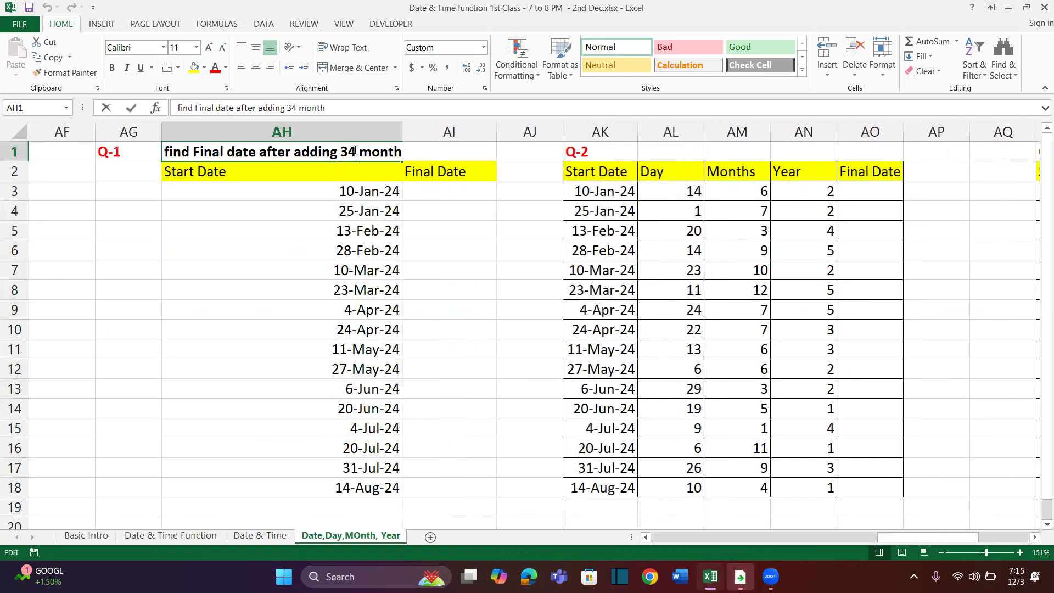
{"action": "key", "text": "BackSpace"}
{"action": "key", "text": "Return"}
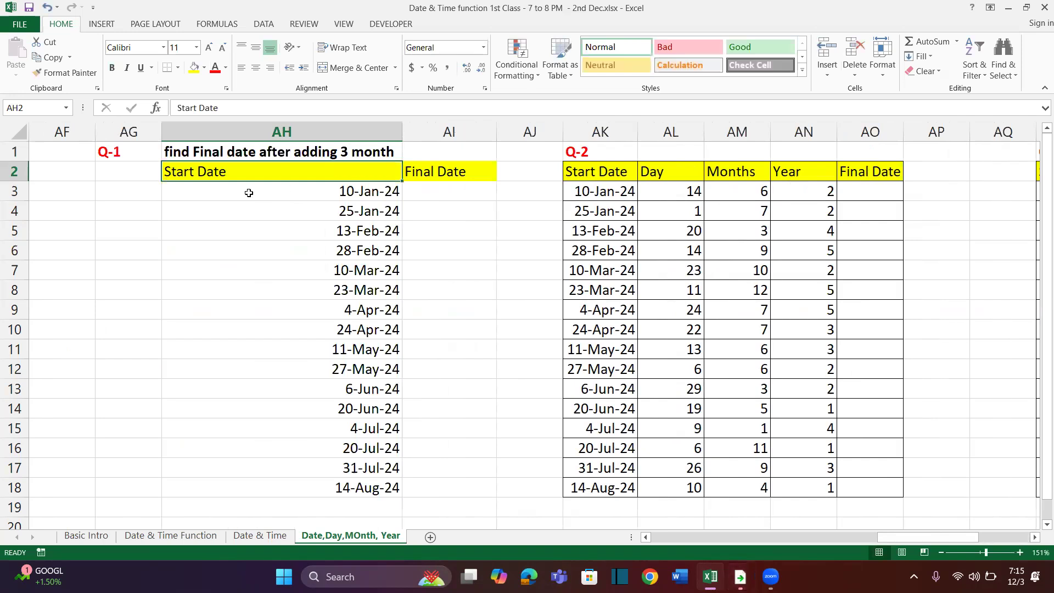
Select cell AI3 under the Q-1 Final Date header and dismiss the antivirus expiry notice
{"action": "left_click_drag", "start_coordinate": [447, 189], "coordinate": [451, 323]}
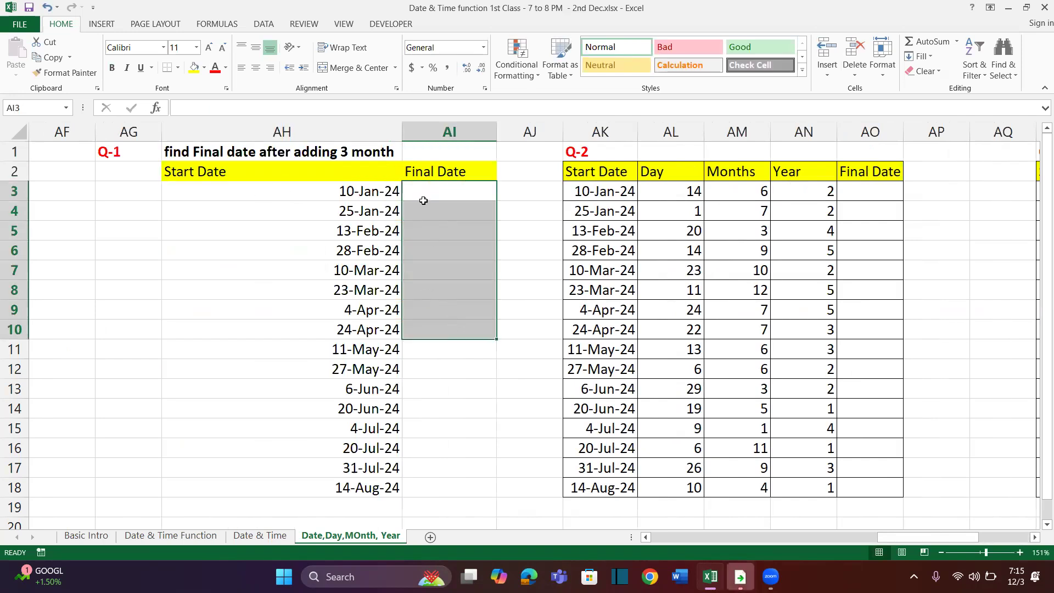
{"action": "left_click_drag", "start_coordinate": [364, 192], "coordinate": [336, 394]}
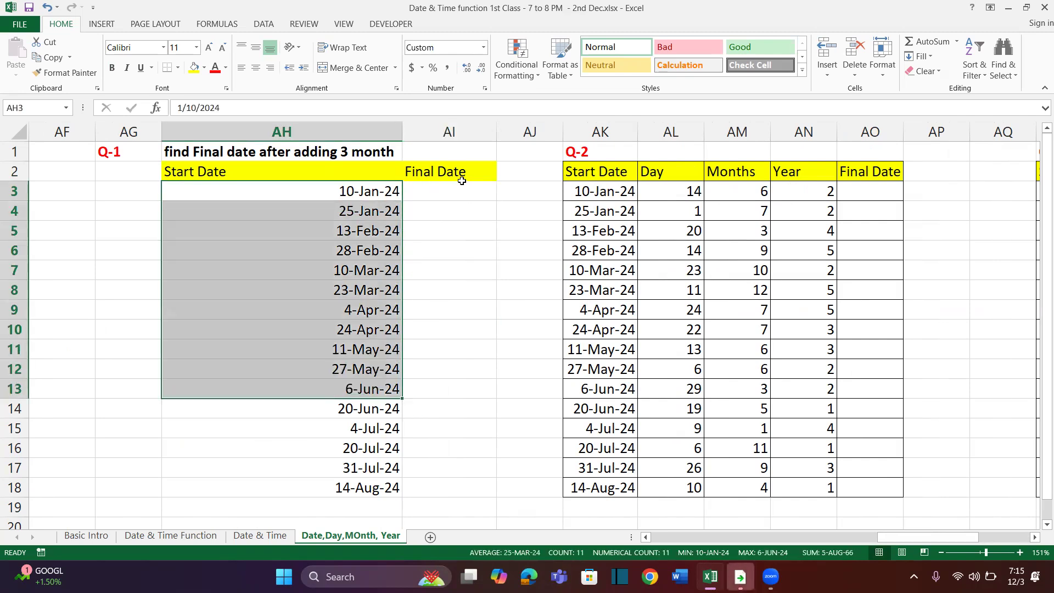
{"action": "left_click", "coordinate": [463, 194]}
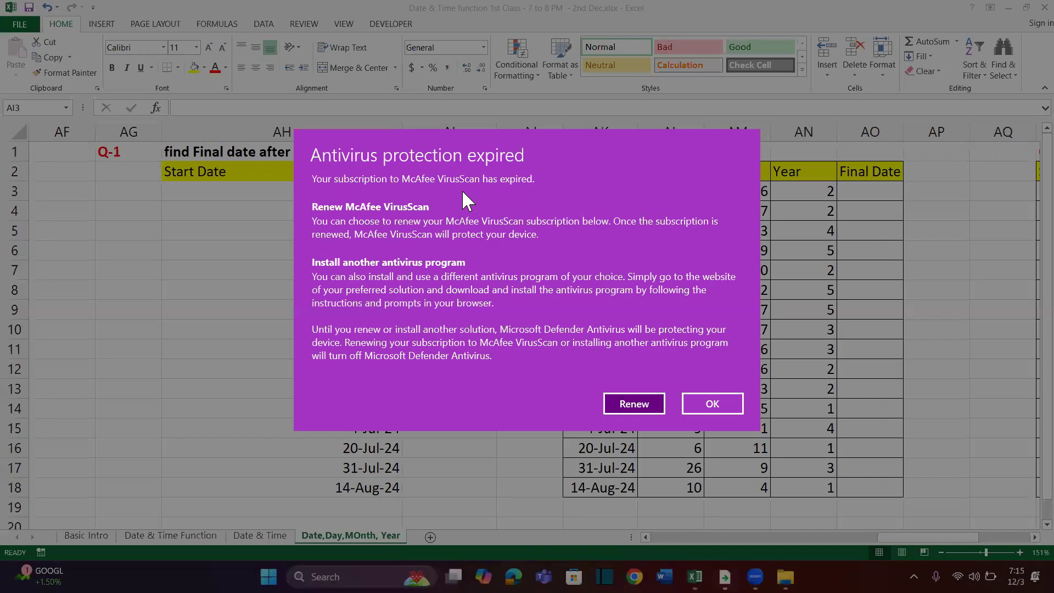
{"action": "left_click", "coordinate": [693, 400]}
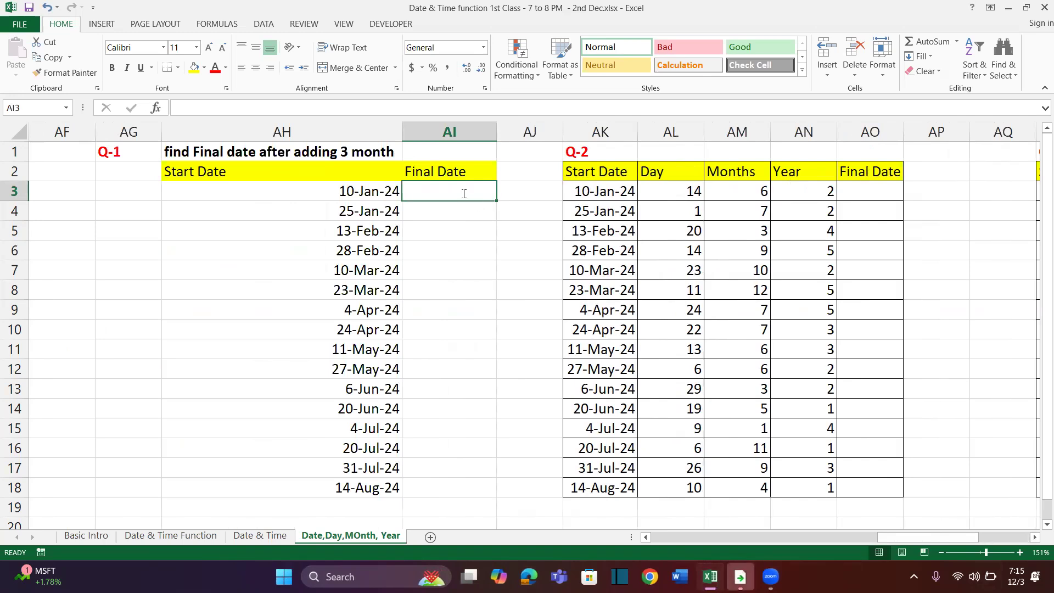
Enter the formula =AH3+(3*30) in AI3 to add three 30-day months to the start date
{"action": "type", "text": "="}
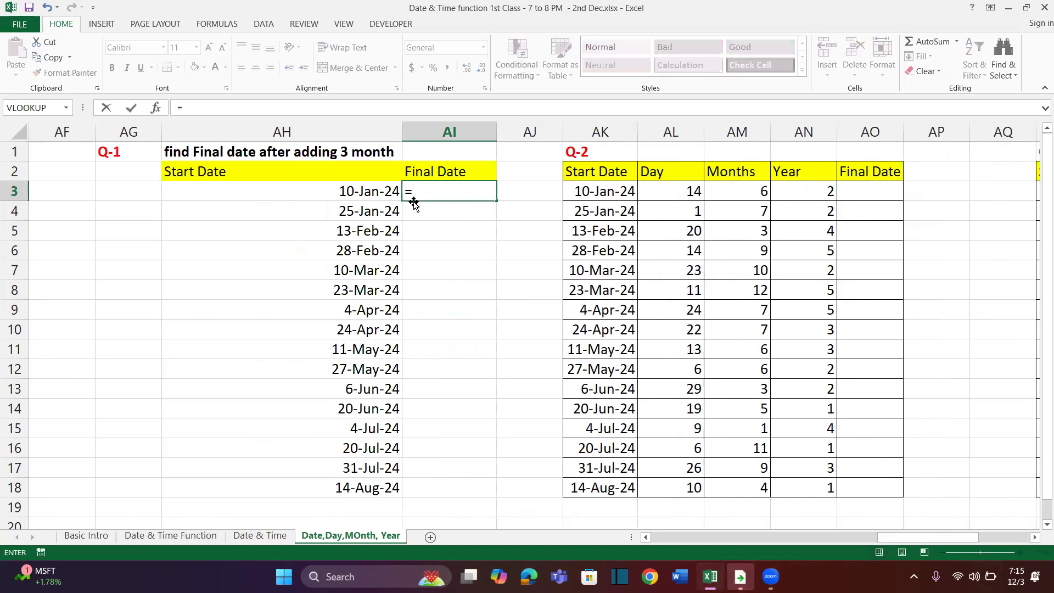
{"action": "left_click", "coordinate": [363, 193]}
{"action": "type", "text": "+"}
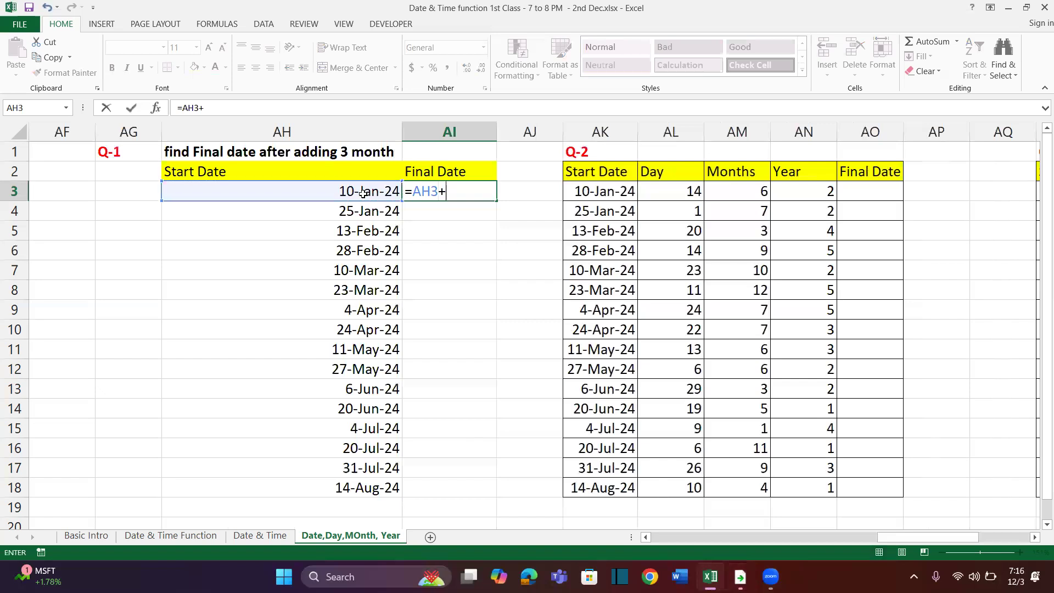
{"action": "type", "text": "(3"}
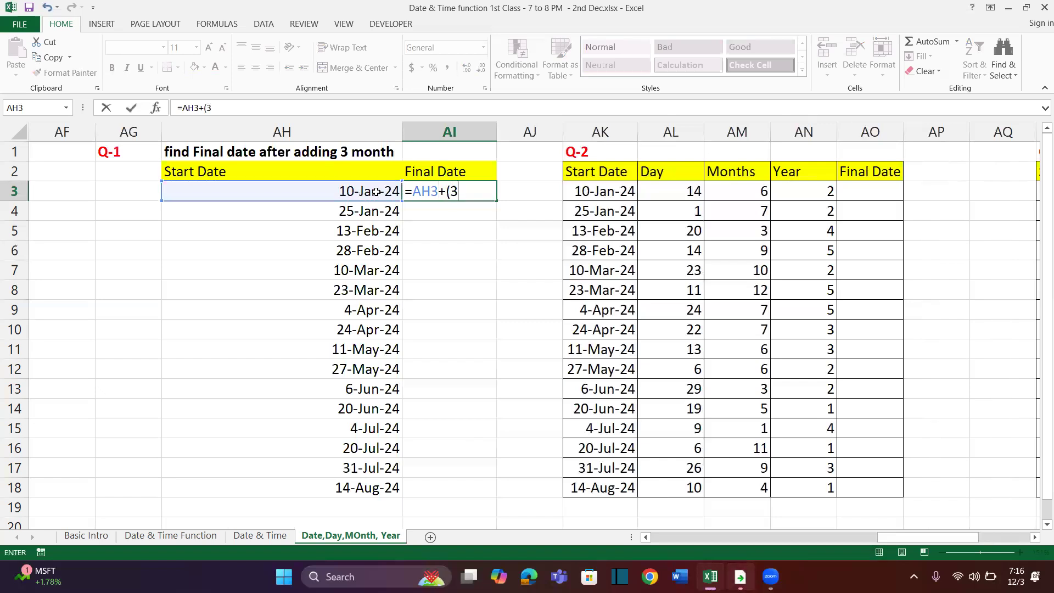
{"action": "type", "text": "*30"}
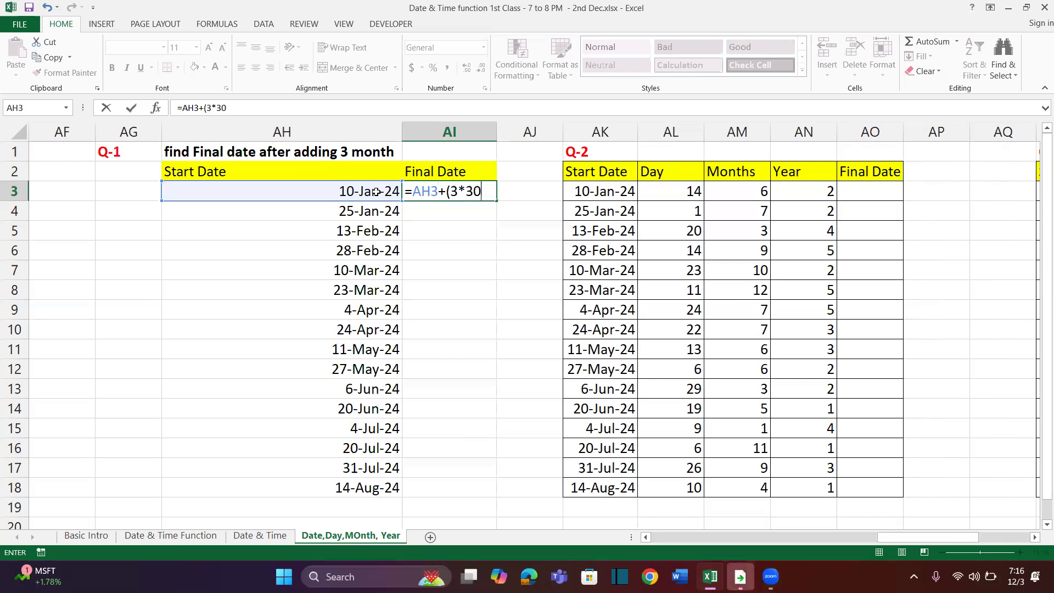
{"action": "type", "text": ")"}
{"action": "key", "text": "Return"}
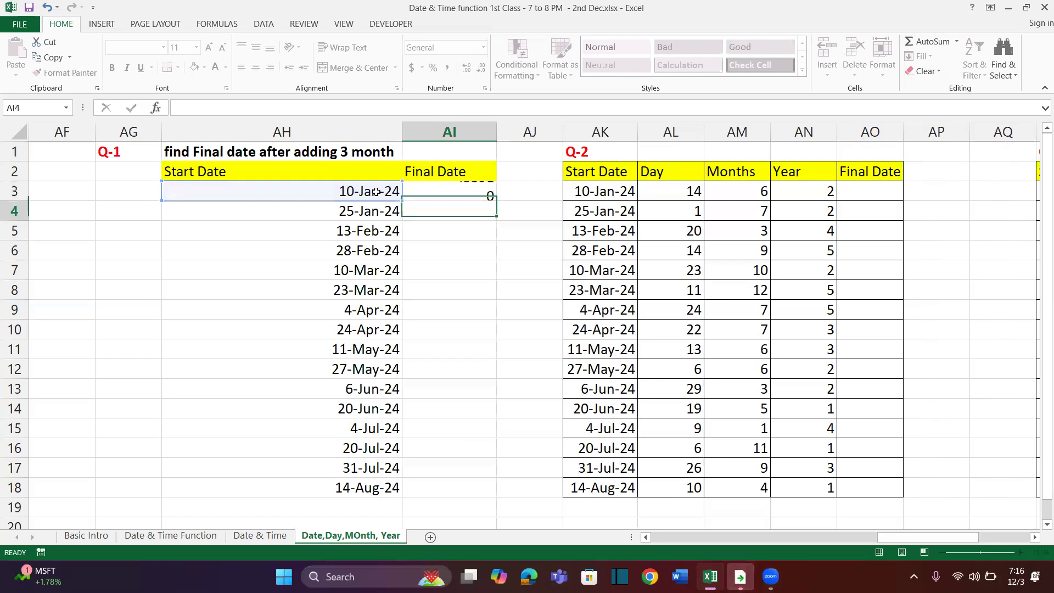
Fill the AI3 formula down to AI18 and format the results as day-month-year dates like the start dates
{"action": "left_click", "coordinate": [482, 198]}
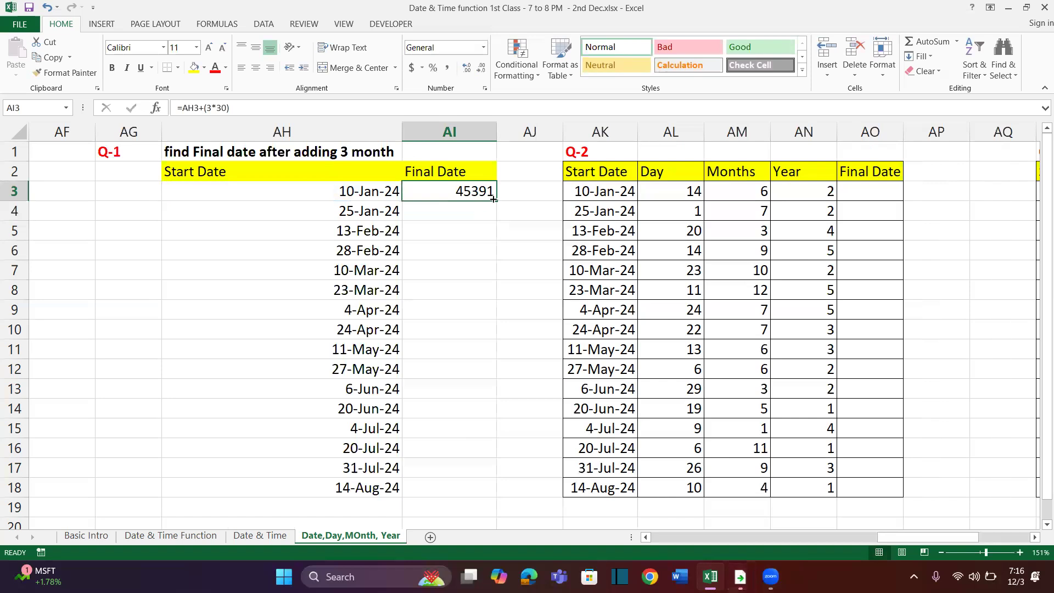
{"action": "double_click", "coordinate": [495, 200]}
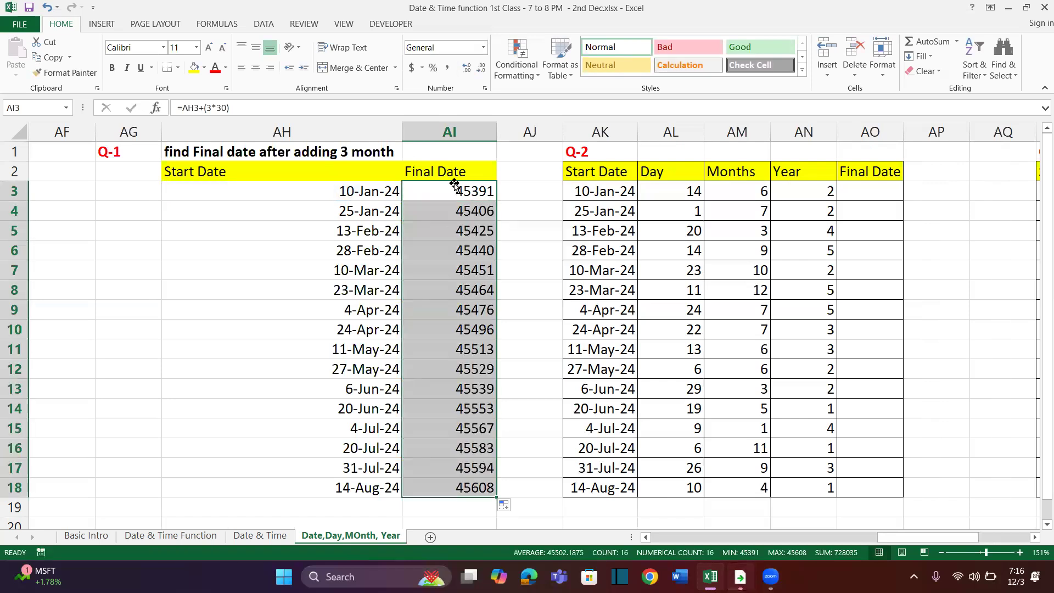
{"action": "left_click", "coordinate": [484, 47]}
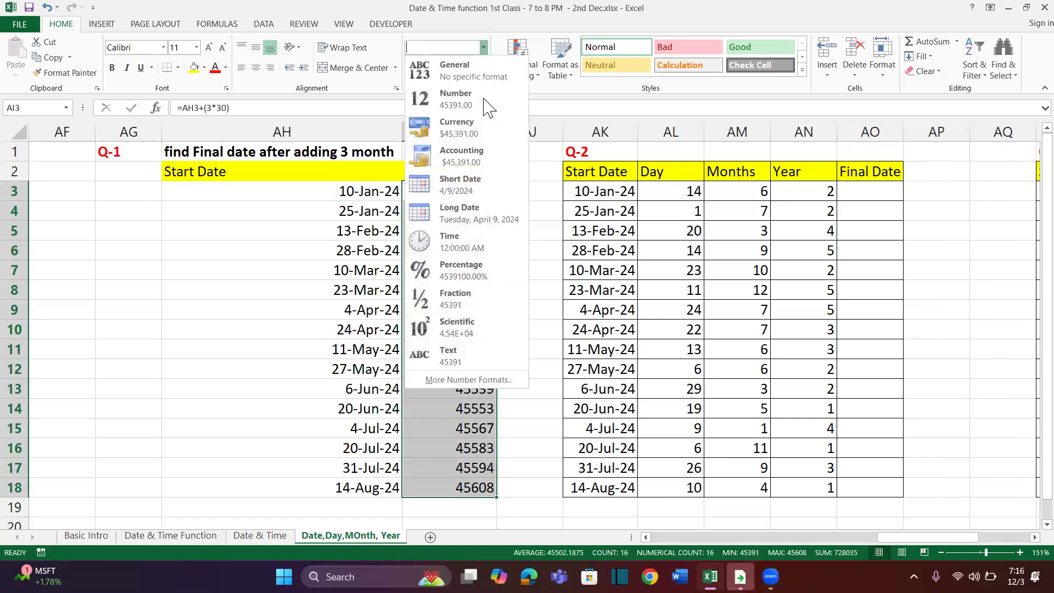
{"action": "left_click", "coordinate": [458, 192]}
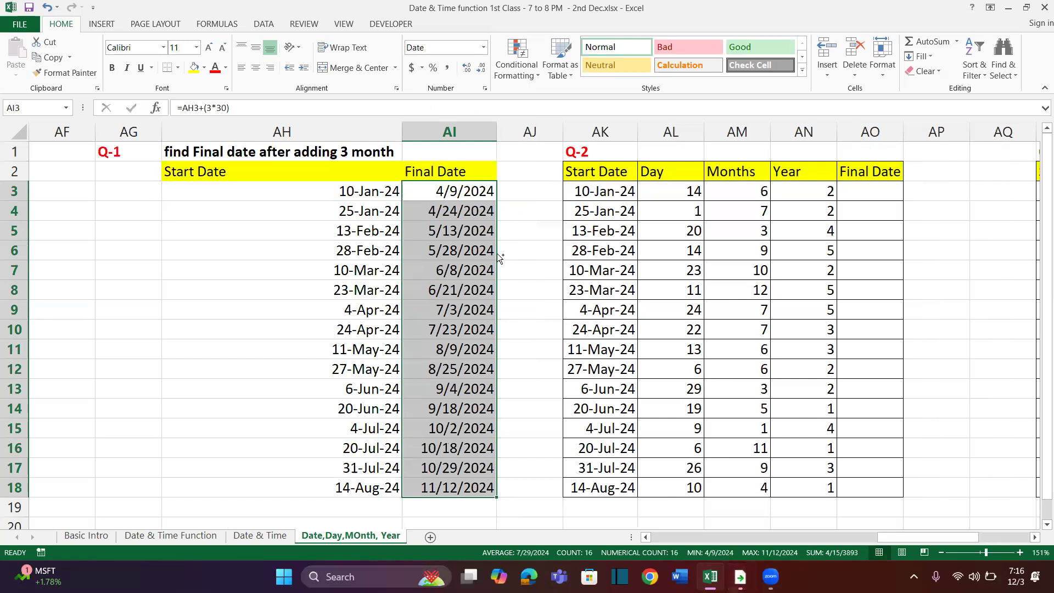
{"action": "key", "text": "ctrl+shift+3"}
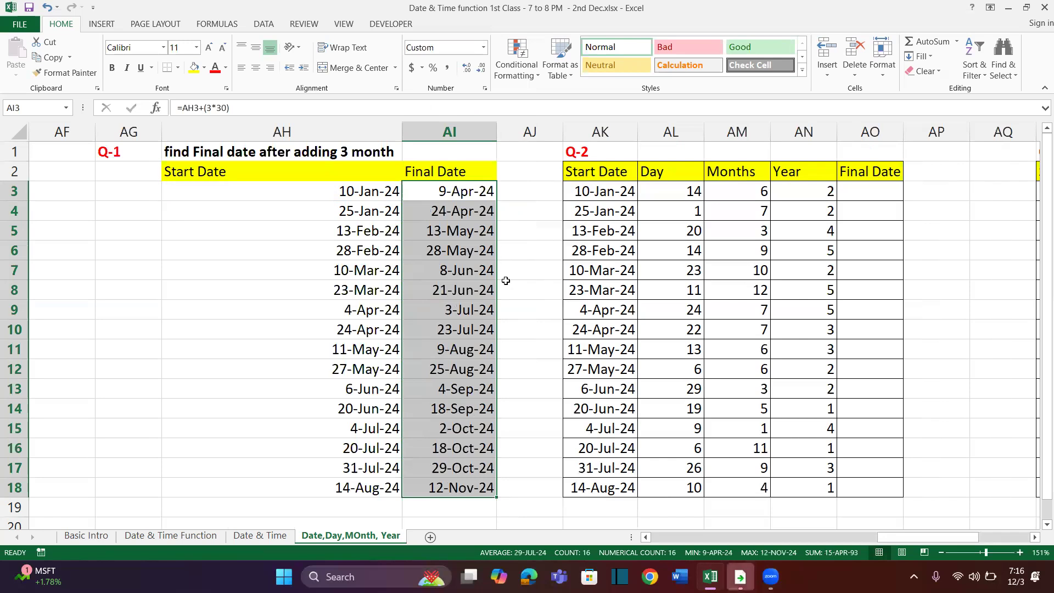
Insert a new blank column at AJ, between the Q-1 Final Date column and the Q-2 table
{"action": "left_click", "coordinate": [518, 207]}
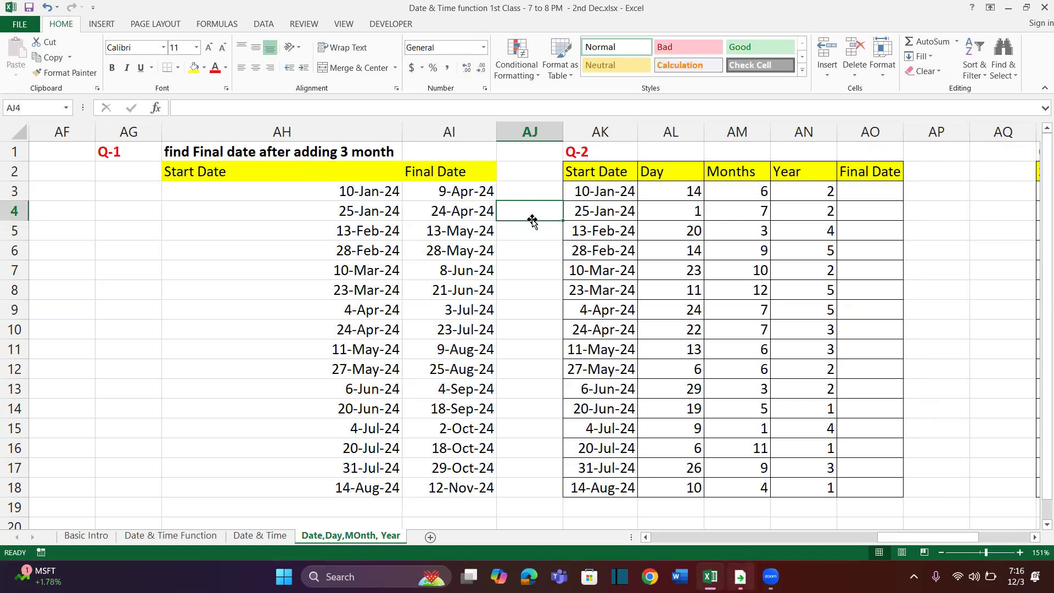
{"action": "left_click", "coordinate": [544, 192]}
{"action": "key", "text": "ctrl+space"}
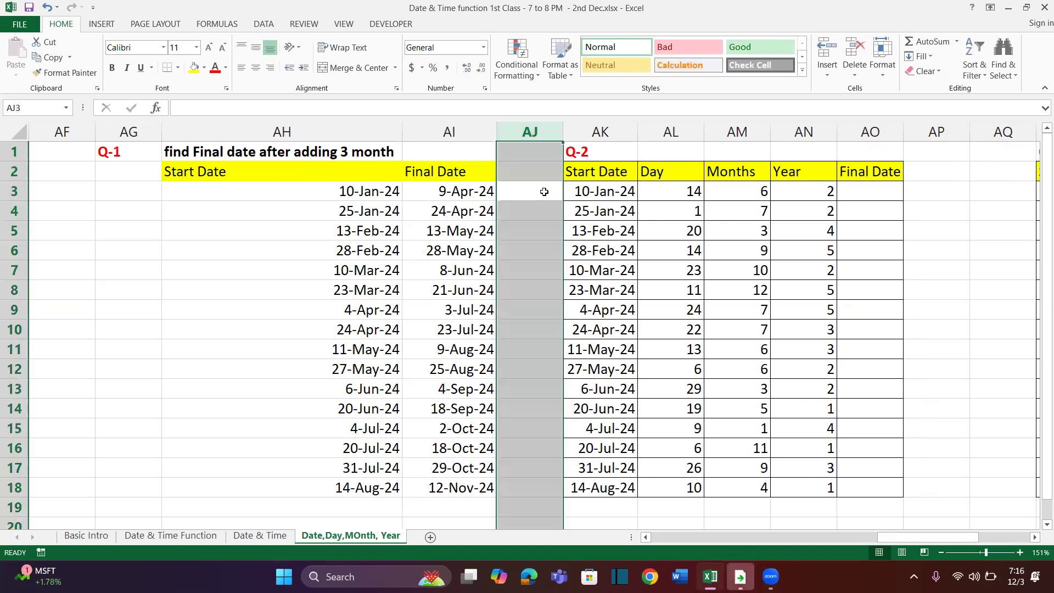
{"action": "key", "text": "ctrl+shift+plus"}
Start a DATE formula in AJ3 with YEAR(AH3) as its year argument
{"action": "left_click", "coordinate": [548, 191]}
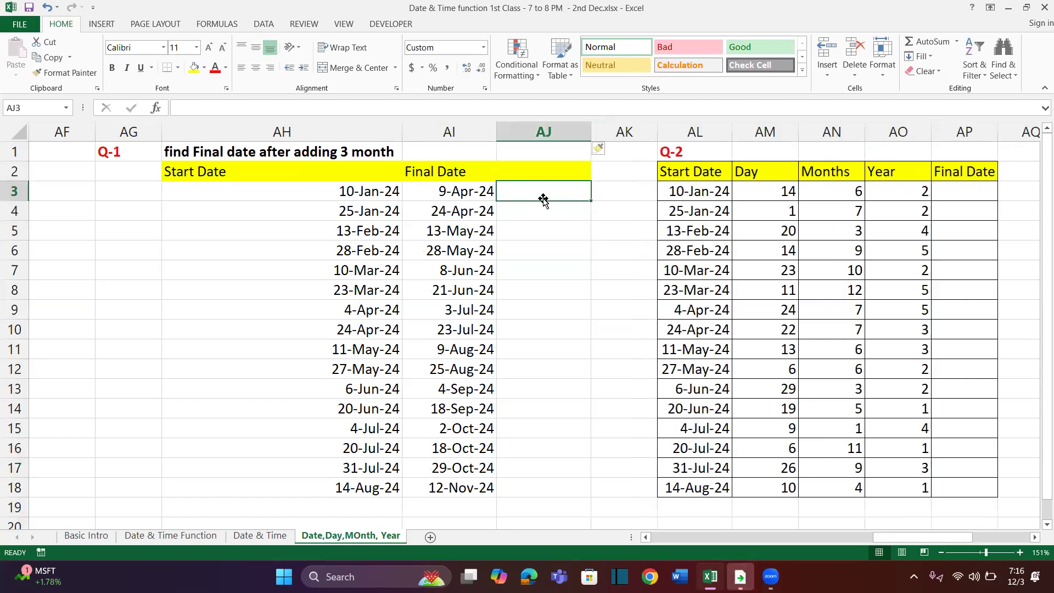
{"action": "type", "text": "Date"}
{"action": "key", "text": "BackSpace"}
{"action": "key", "text": "BackSpace"}
{"action": "key", "text": "BackSpace"}
{"action": "key", "text": "BackSpace"}
{"action": "type", "text": "=date"}
{"action": "key", "text": "Tab"}
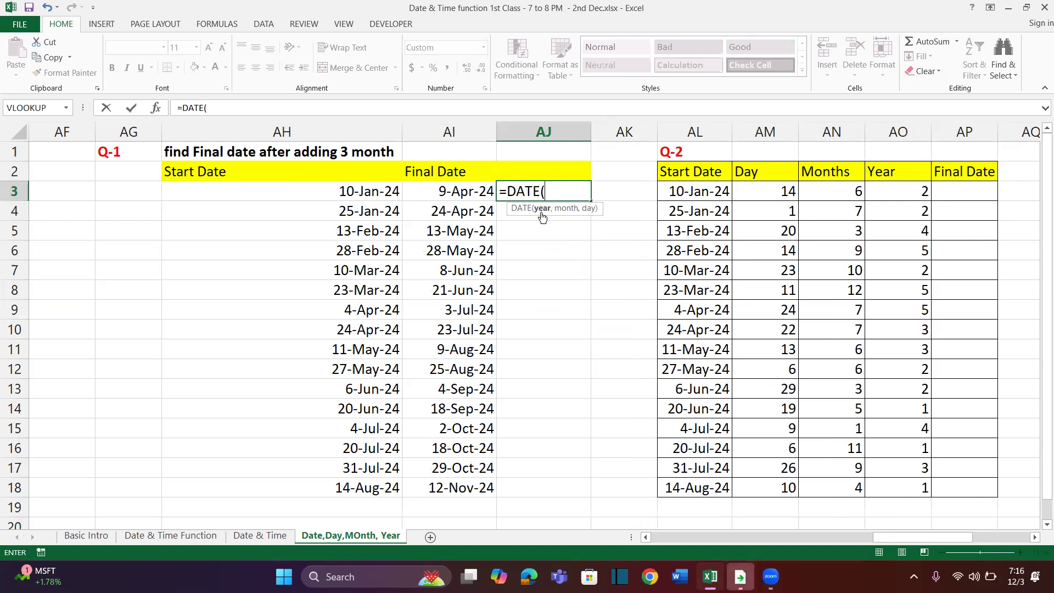
{"action": "type", "text": "year"}
{"action": "key", "text": "Tab"}
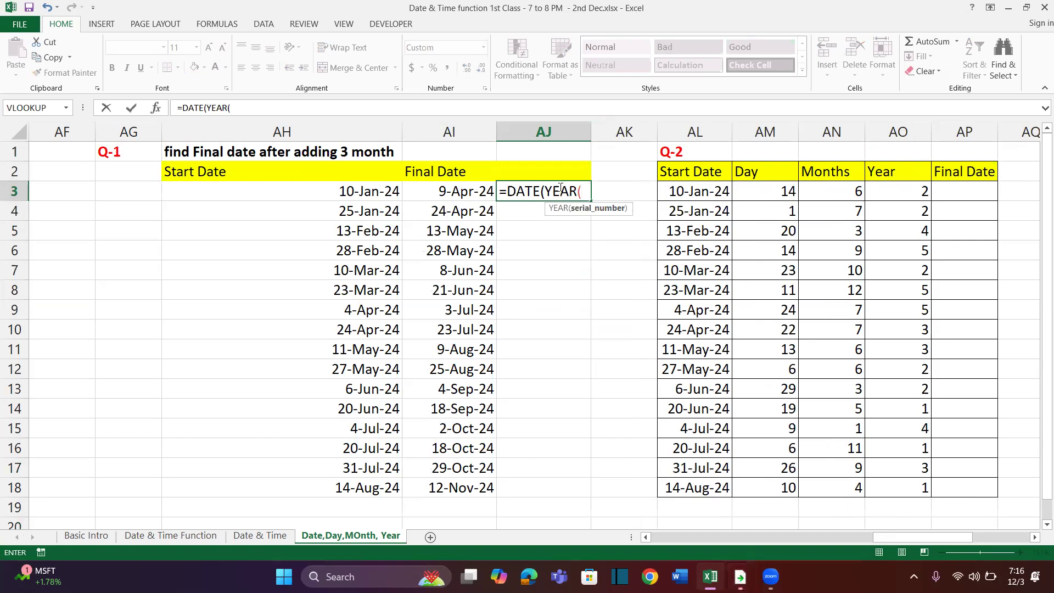
{"action": "left_click", "coordinate": [372, 193]}
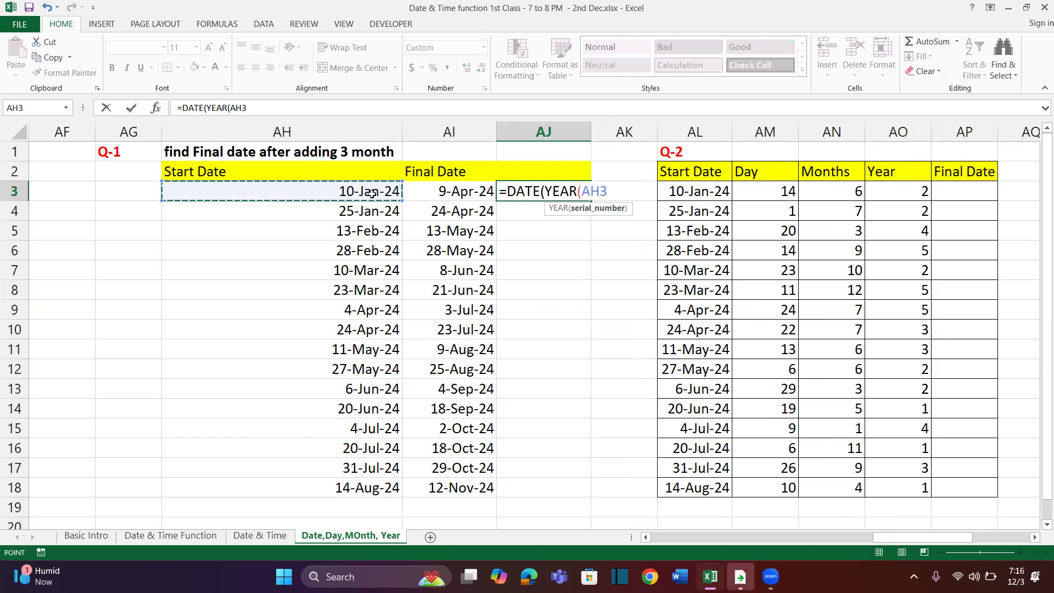
{"action": "type", "text": ")"}
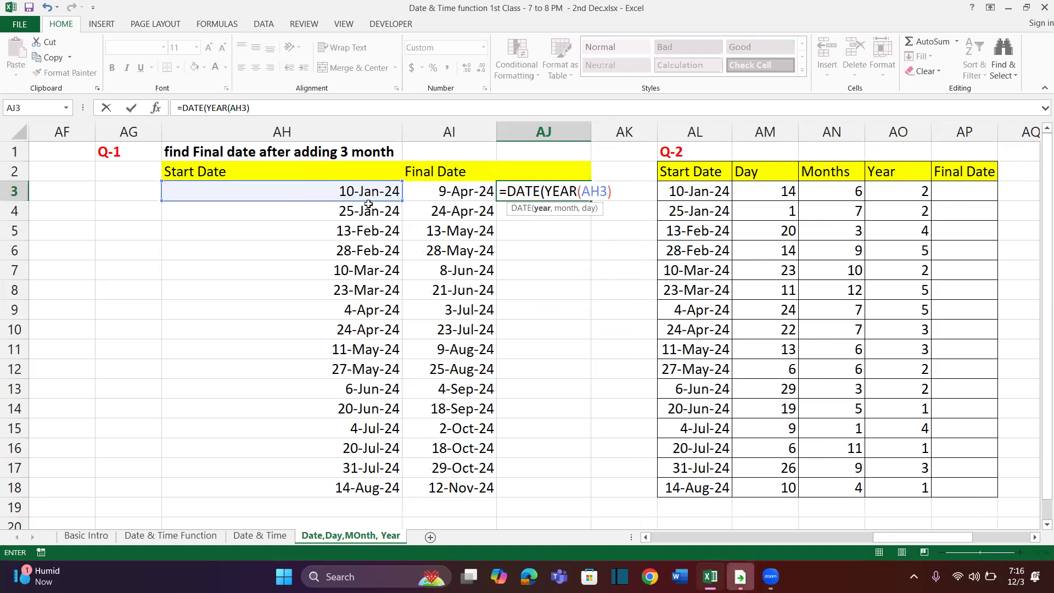
{"action": "type", "text": ","}
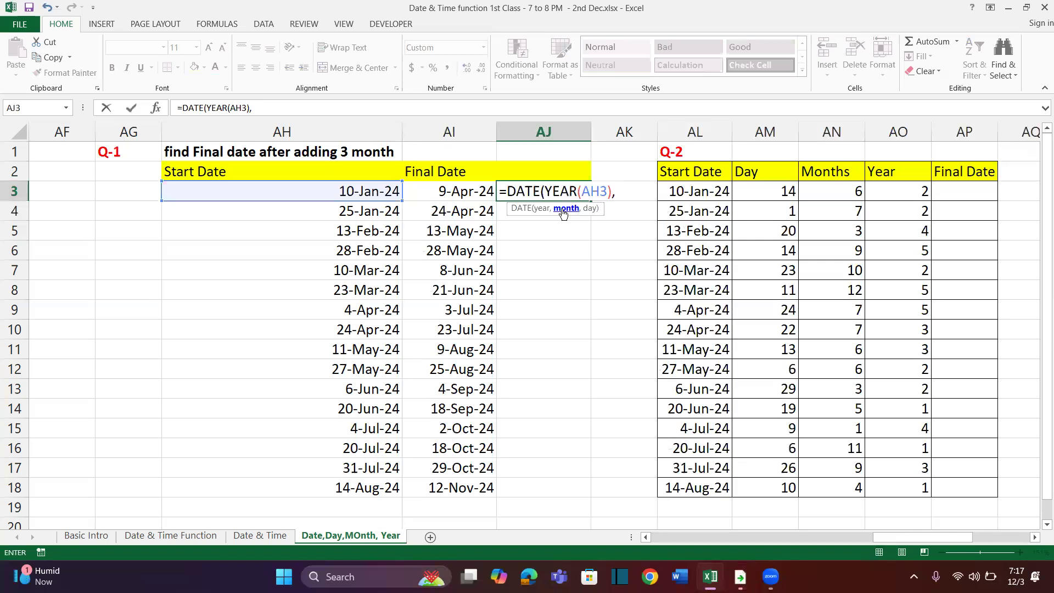
{"action": "type", "text": "month("}
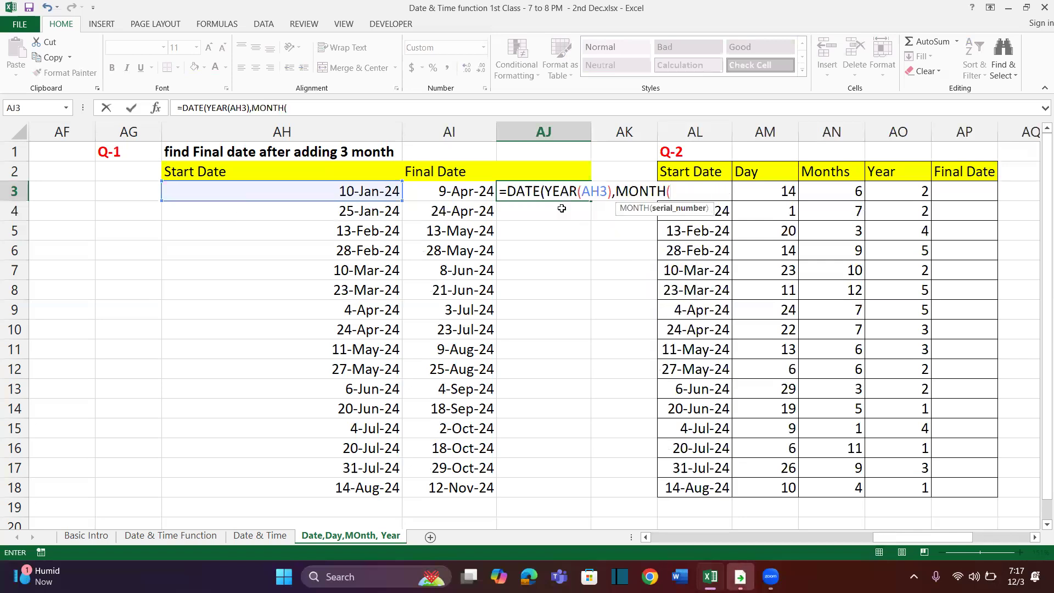
Add MONTH(AH3) as the month argument of the DATE formula in AJ3
{"action": "left_click", "coordinate": [371, 193]}
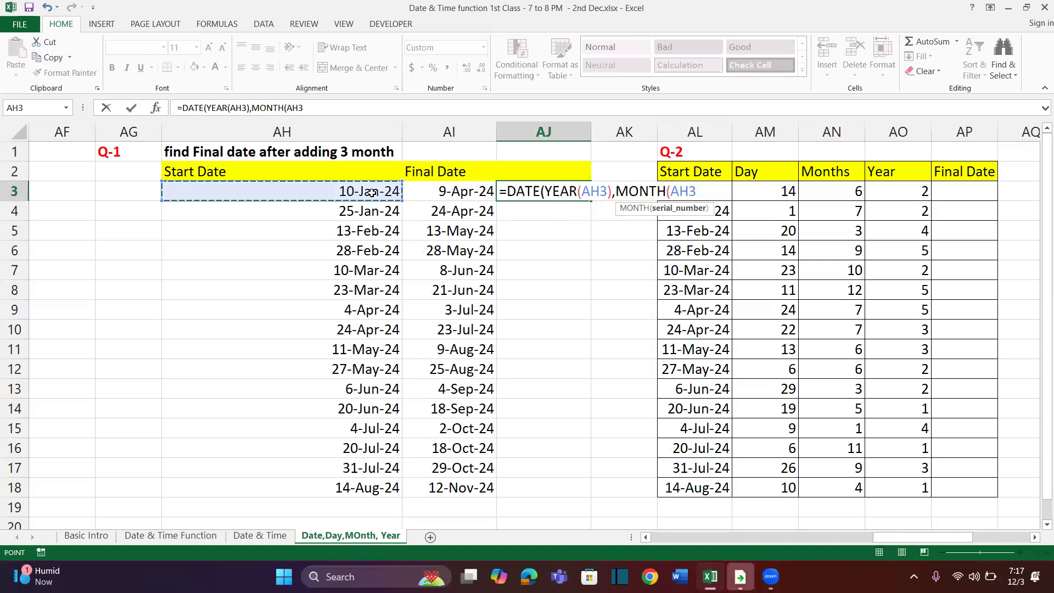
{"action": "type", "text": ")"}
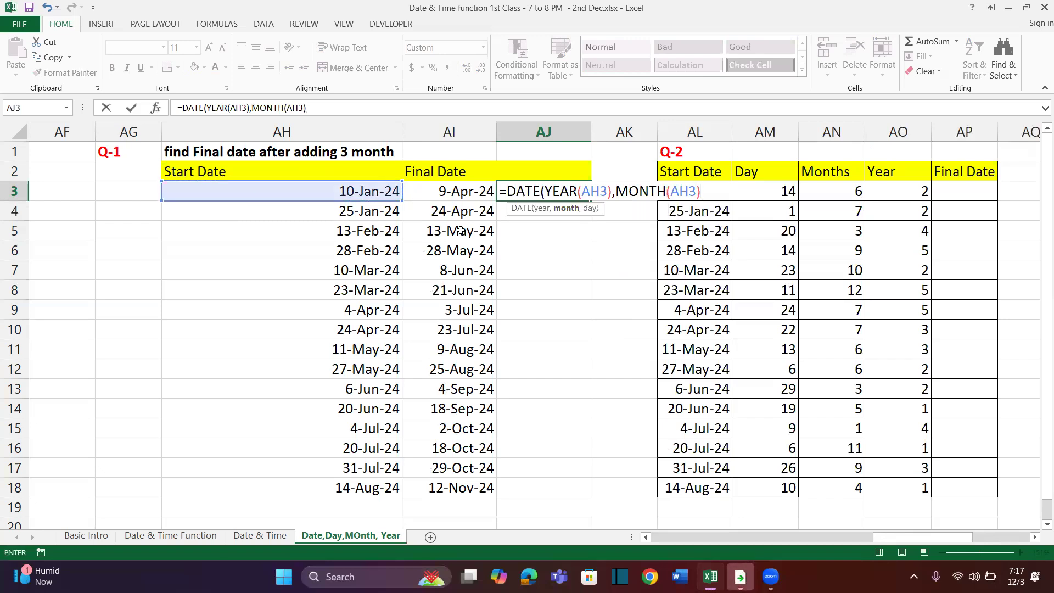
{"action": "type", "text": ","}
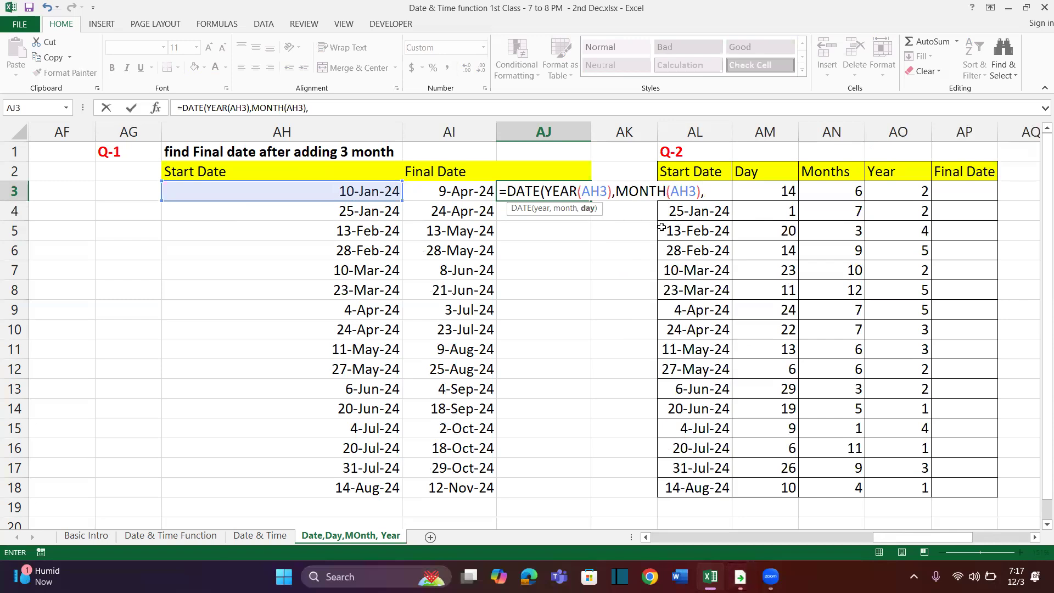
{"action": "key", "text": "BackSpace"}
{"action": "left_click_drag", "start_coordinate": [617, 193], "coordinate": [702, 195]}
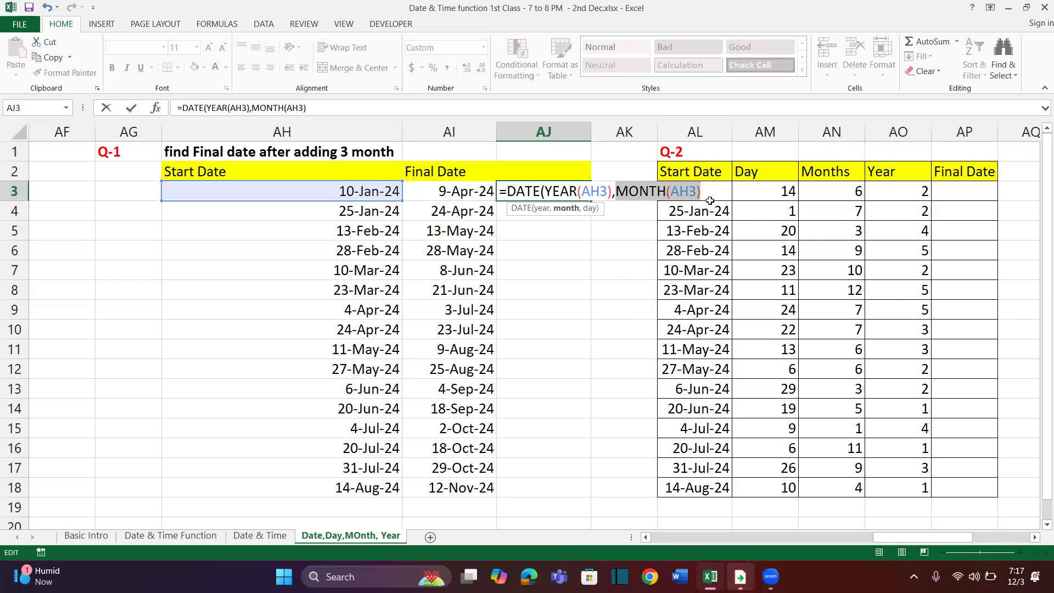
{"action": "type", "text": "1"}
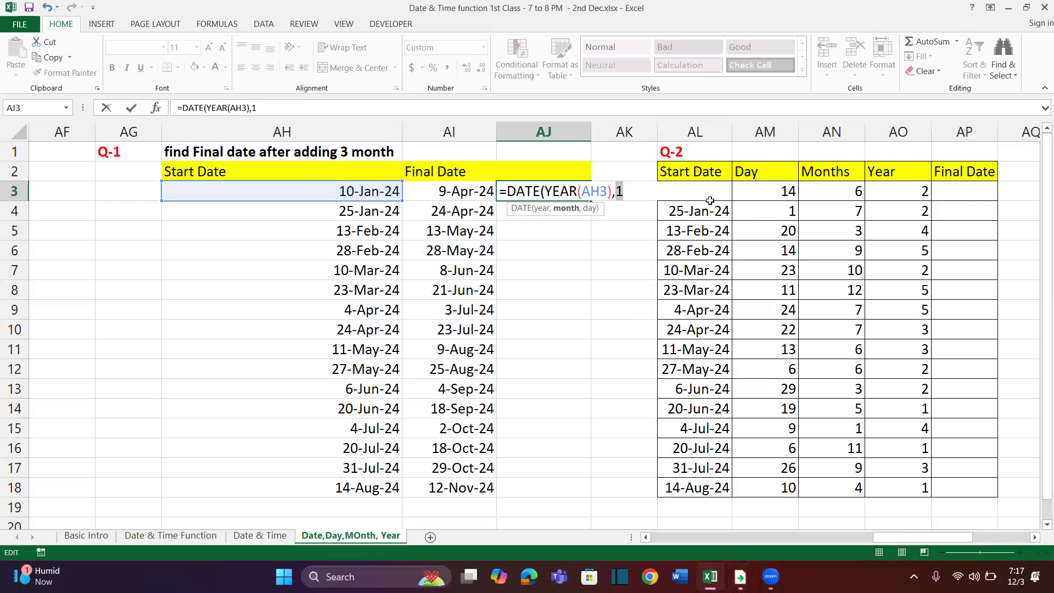
{"action": "key", "text": "ctrl+z"}
Extend the month argument of the AJ3 formula to MONTH(AH3)+3
{"action": "left_click", "coordinate": [713, 193]}
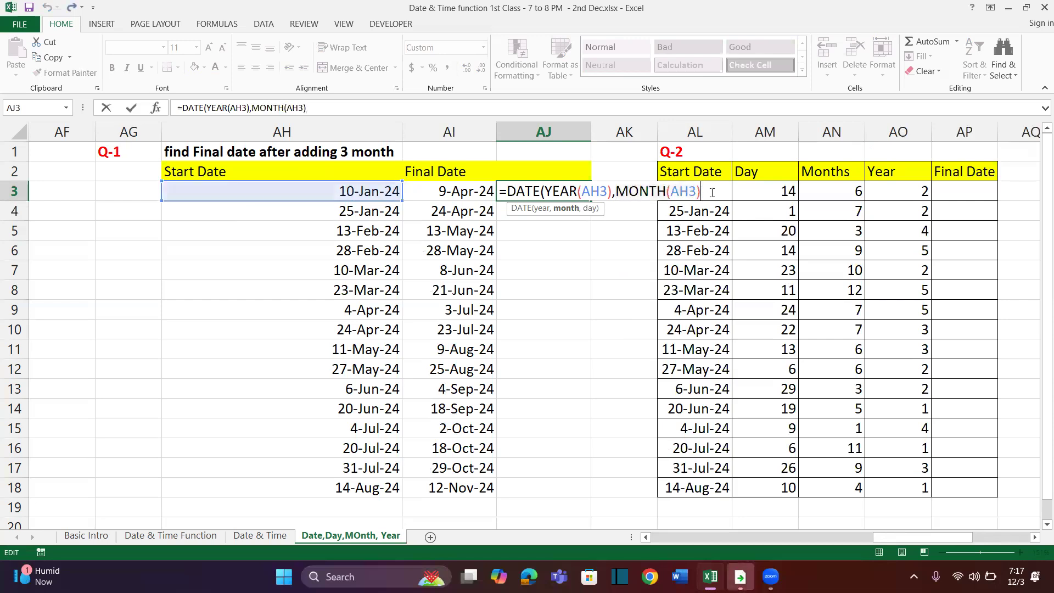
{"action": "type", "text": "+3"}
{"action": "left_click_drag", "start_coordinate": [617, 192], "coordinate": [701, 192]}
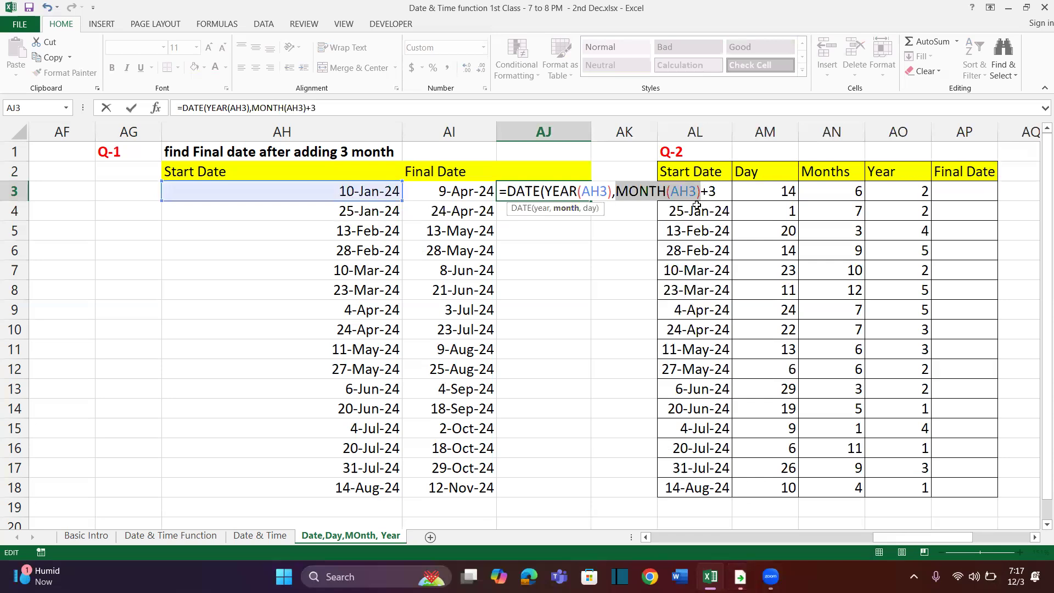
{"action": "left_click", "coordinate": [719, 191]}
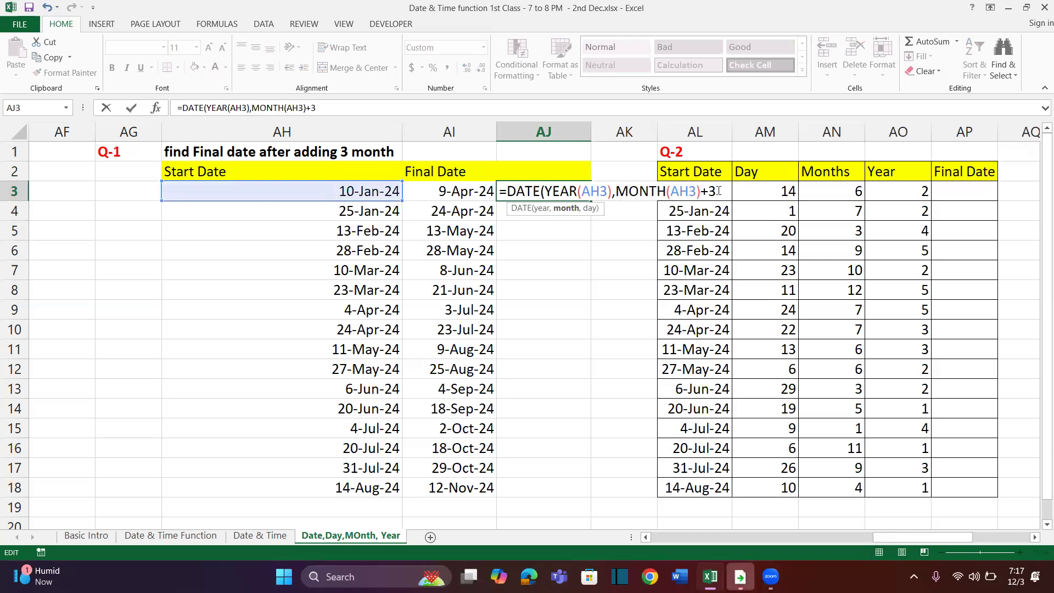
Complete the AJ3 formula with DAY(AH3) as its day argument and enter it
{"action": "type", "text": ",a"}
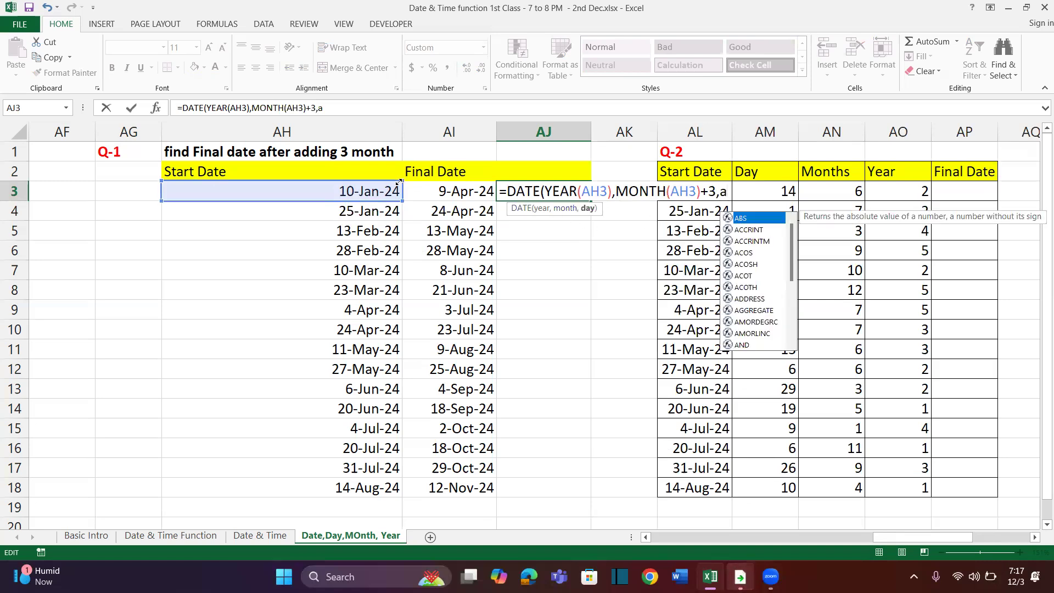
{"action": "type", "text": "="}
{"action": "key", "text": "BackSpace"}
{"action": "key", "text": "BackSpace"}
{"action": "type", "text": "day"}
{"action": "key", "text": "Tab"}
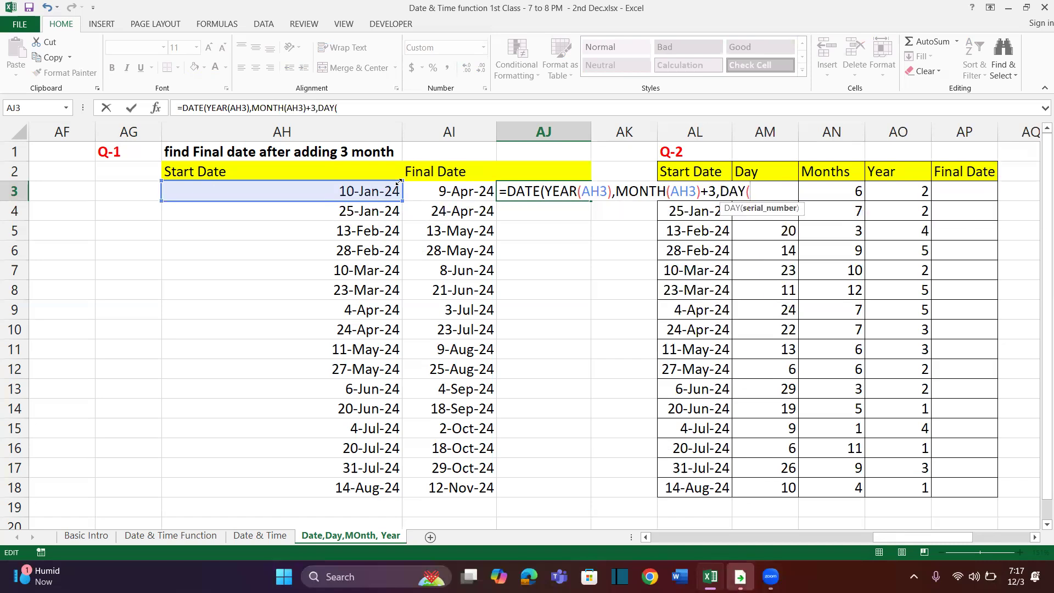
{"action": "left_click", "coordinate": [367, 191]}
{"action": "type", "text": "))"}
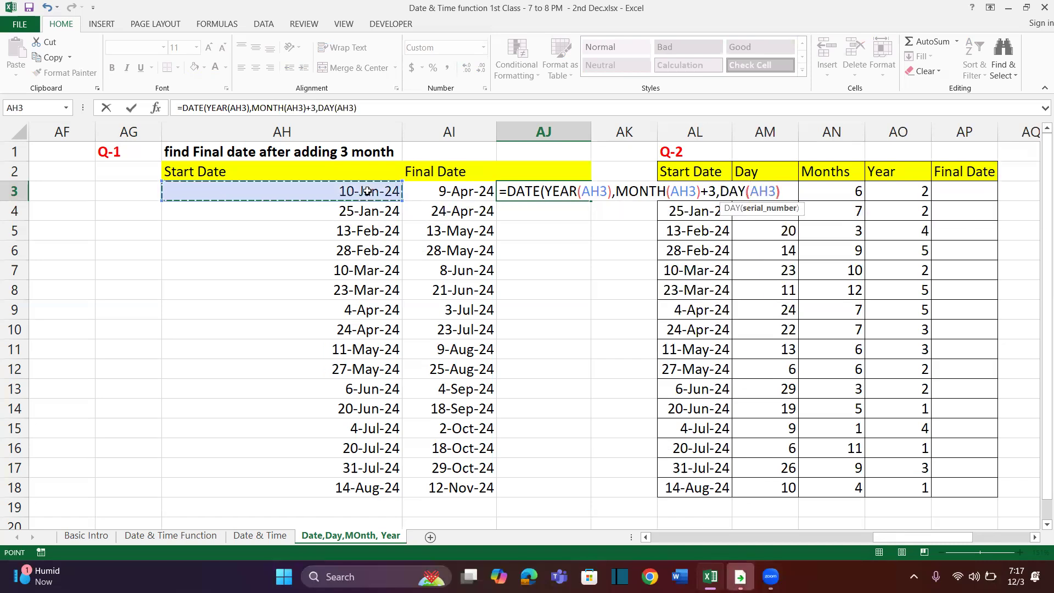
{"action": "key", "text": "Return"}
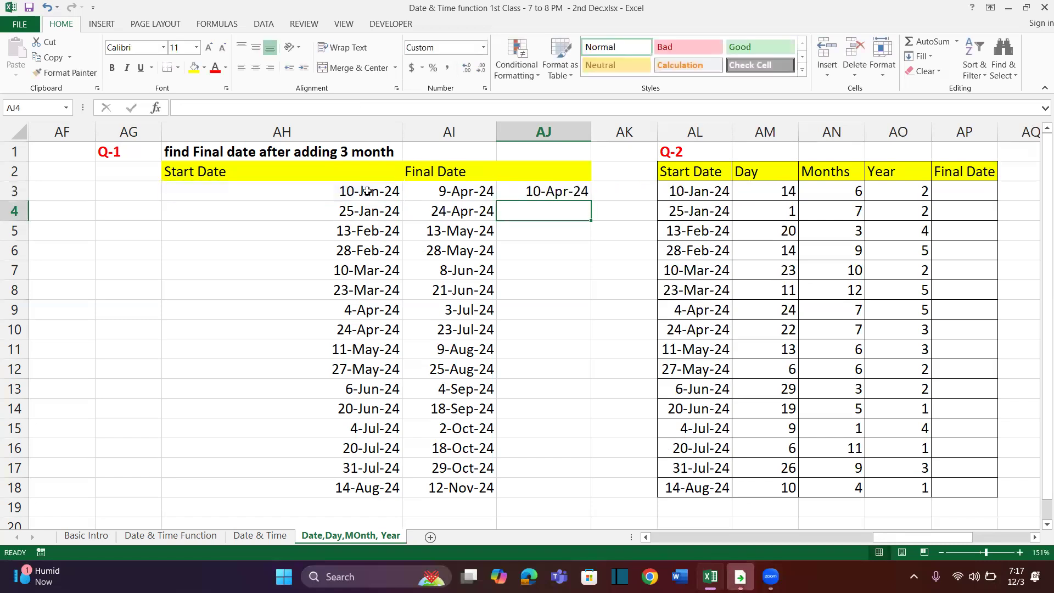
Fill the AJ3 formula down to AJ18 and select column AI to compare the two sets of final dates
{"action": "left_click", "coordinate": [532, 192]}
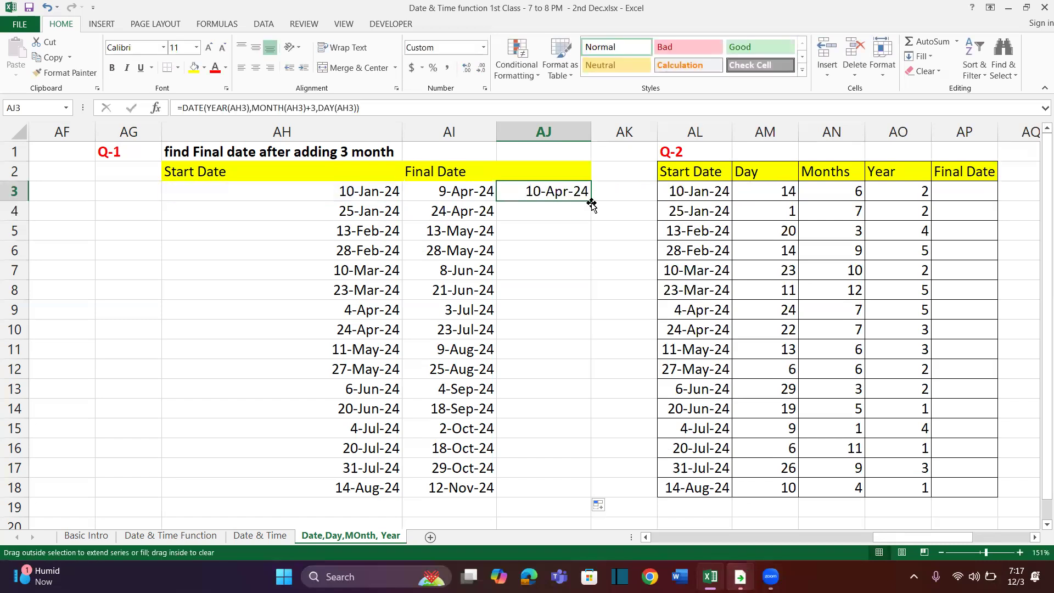
{"action": "double_click", "coordinate": [592, 203]}
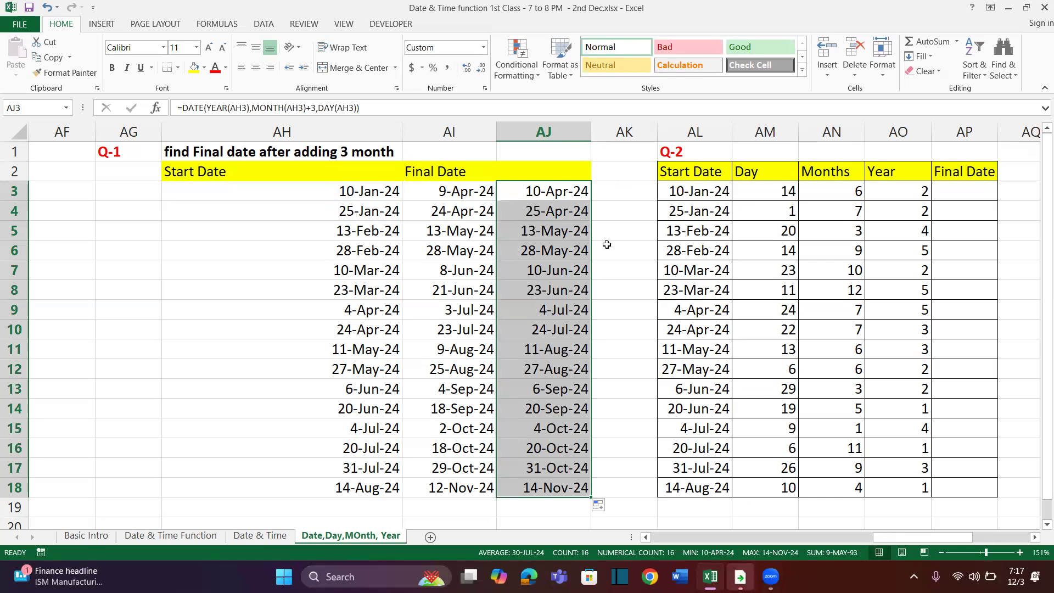
{"action": "left_click", "coordinate": [459, 135]}
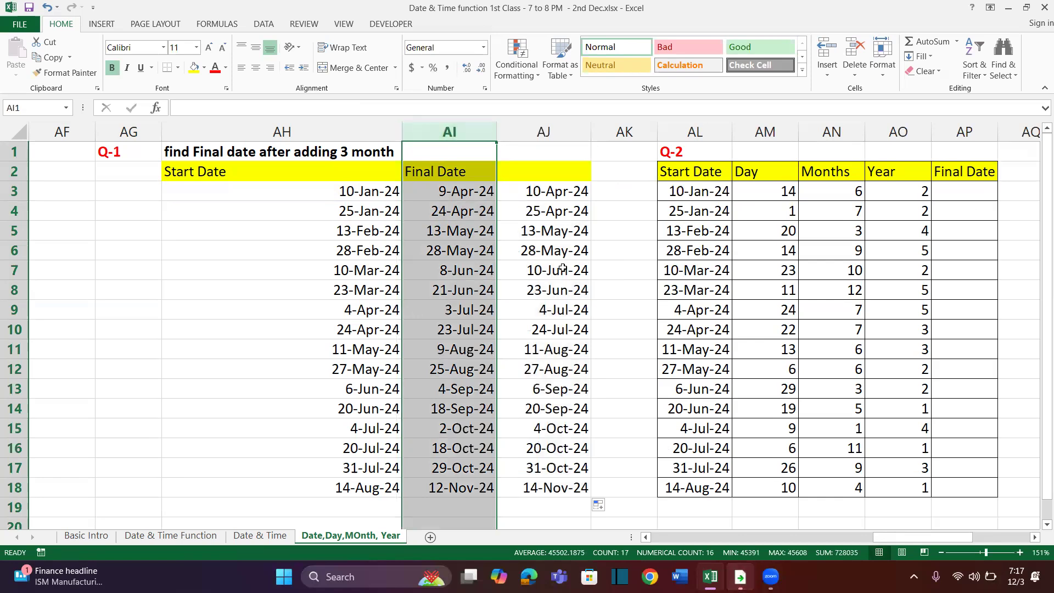
{"action": "scroll", "coordinate": [564, 268], "scroll_direction": "right", "scroll_amount": 3}
{"action": "scroll", "coordinate": [327, 185], "scroll_direction": "right", "scroll_amount": 1}
{"action": "left_click_drag", "start_coordinate": [324, 188], "coordinate": [329, 431]}
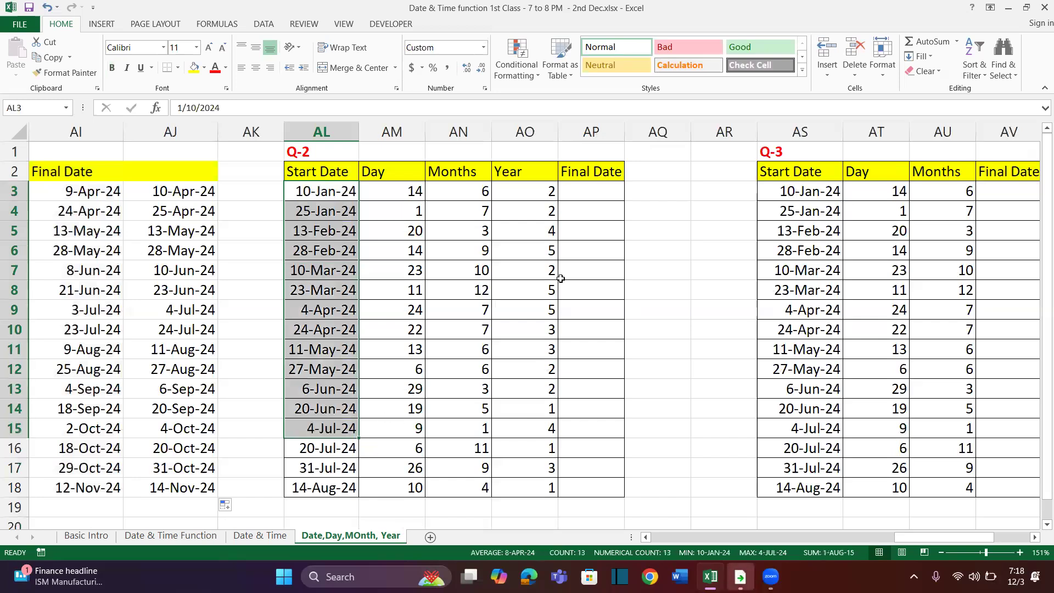
{"action": "left_click", "coordinate": [602, 192]}
{"action": "type", "text": "="}
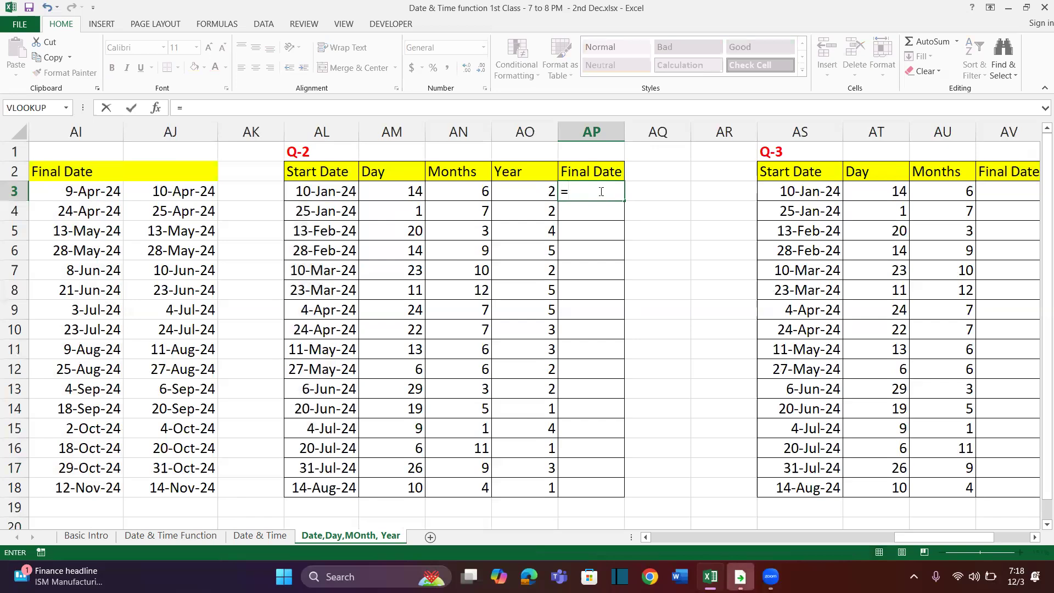
{"action": "type", "text": "date"}
{"action": "key", "text": "Tab"}
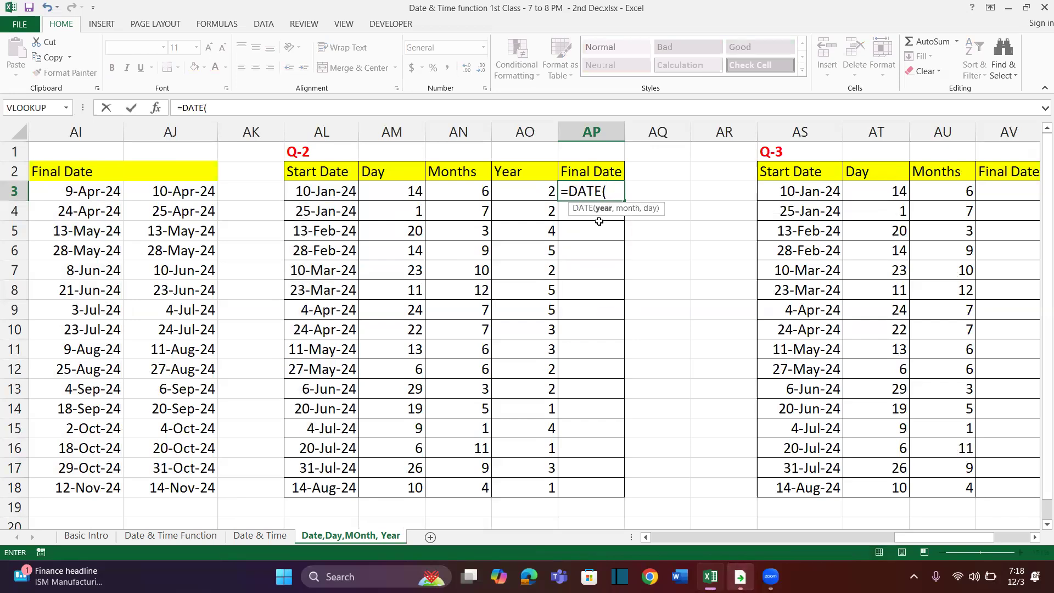
{"action": "type", "text": "year"}
{"action": "key", "text": "Tab"}
{"action": "left_click", "coordinate": [335, 194]}
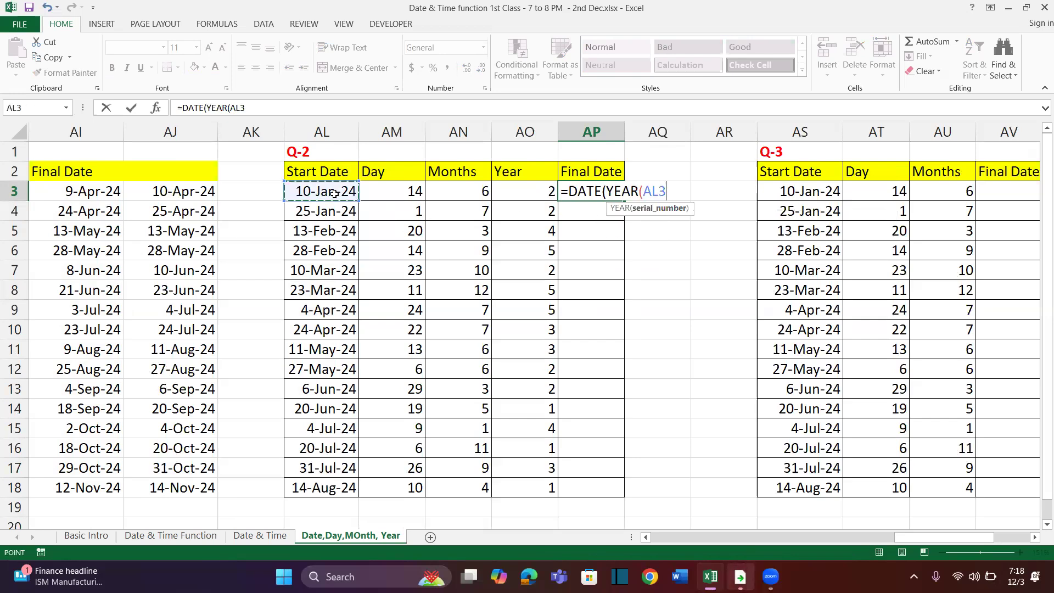
{"action": "key", "text": "Escape"}
Insert several blank columns at AR, between the Q-2 and Q-3 tables
{"action": "left_click", "coordinate": [728, 242]}
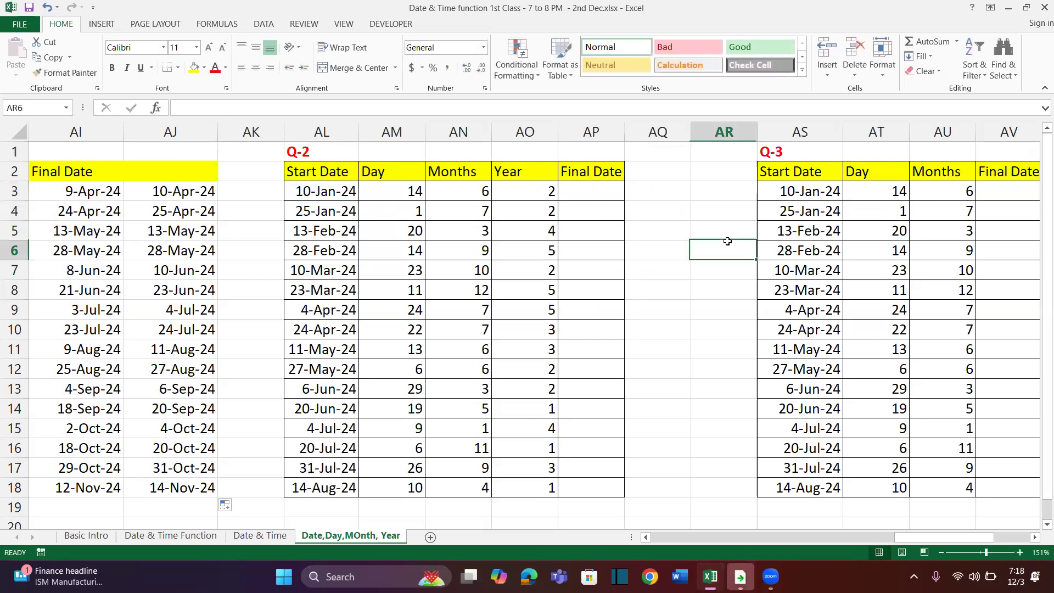
{"action": "key", "text": "ctrl+space"}
{"action": "key", "text": "ctrl+shift+plus"}
{"action": "key", "text": "ctrl+shift+plus"}
{"action": "key", "text": "ctrl+shift+plus"}
{"action": "key", "text": "ctrl+shift+plus"}
{"action": "key", "text": "ctrl+shift+plus"}
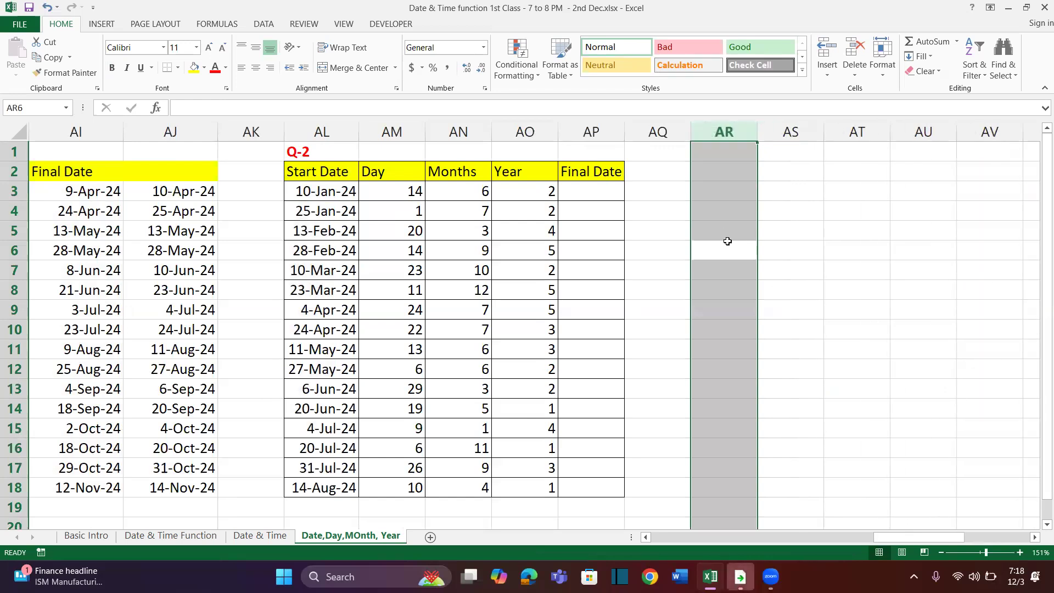
Start a DATE formula in AP3 of the Q-2 table with YEAR(AL3)+AO3 as its year argument
{"action": "left_click", "coordinate": [602, 192]}
{"action": "type", "text": "=da"}
{"action": "key", "text": "Tab"}
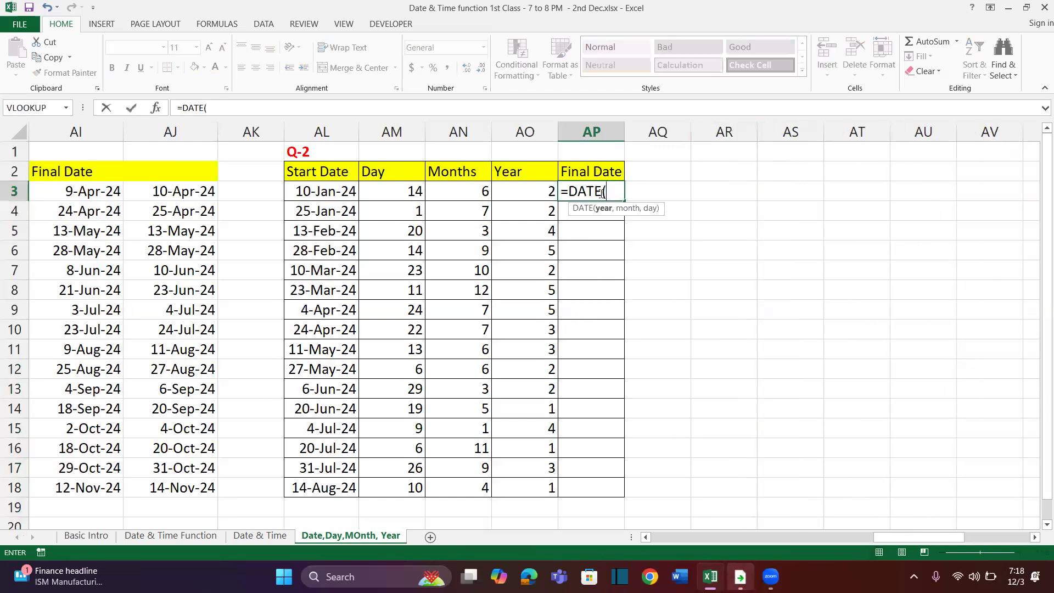
{"action": "type", "text": "year"}
{"action": "key", "text": "Tab"}
{"action": "left_click", "coordinate": [338, 193]}
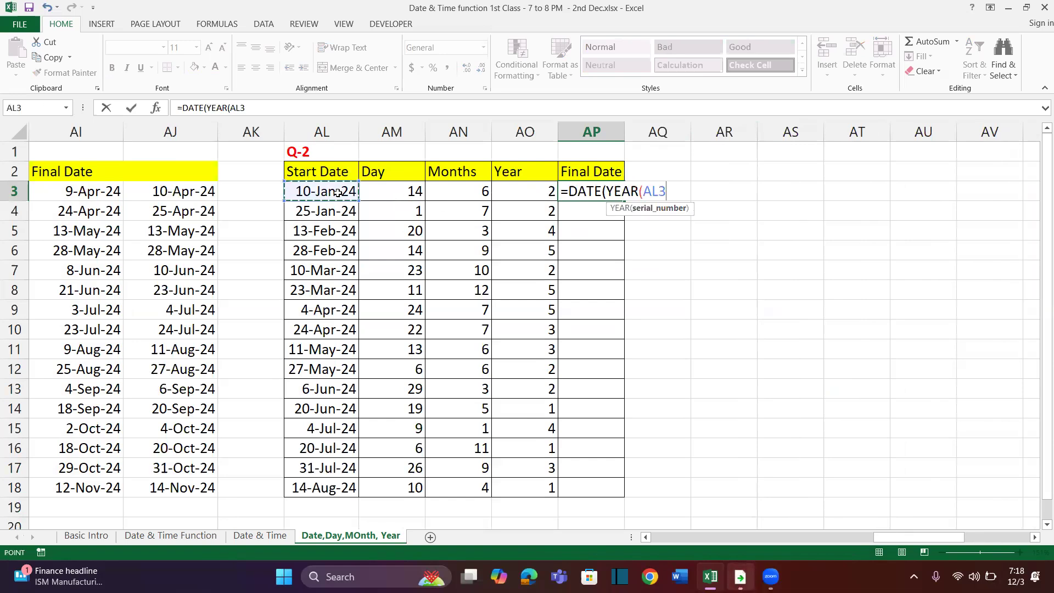
{"action": "type", "text": ")+"}
{"action": "left_click", "coordinate": [531, 191]}
Add MONTH(AL3)+AN3 as the month argument of the AP3 formula
{"action": "type", "text": ","}
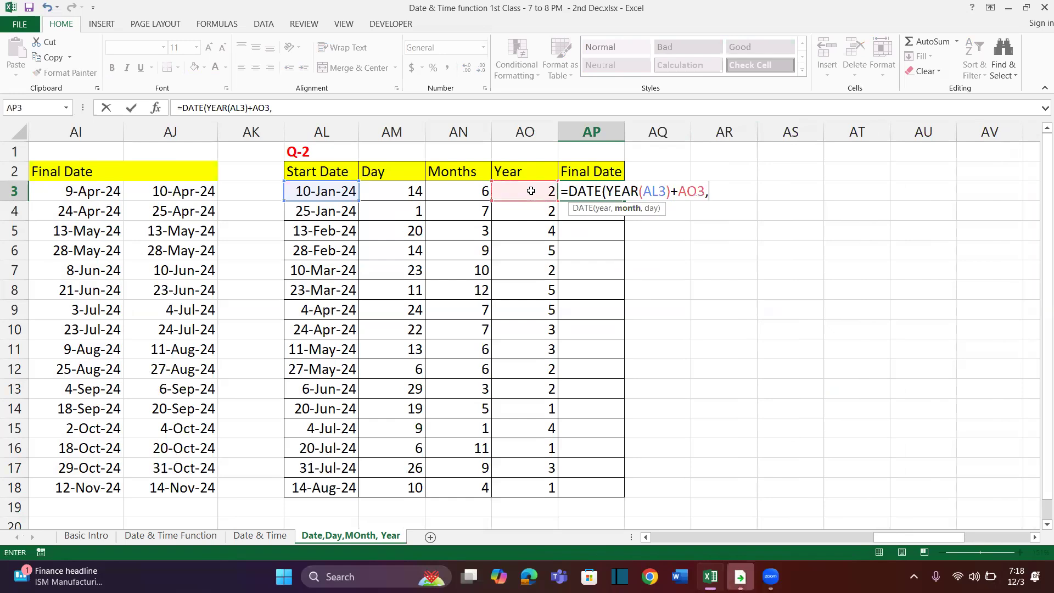
{"action": "type", "text": "month"}
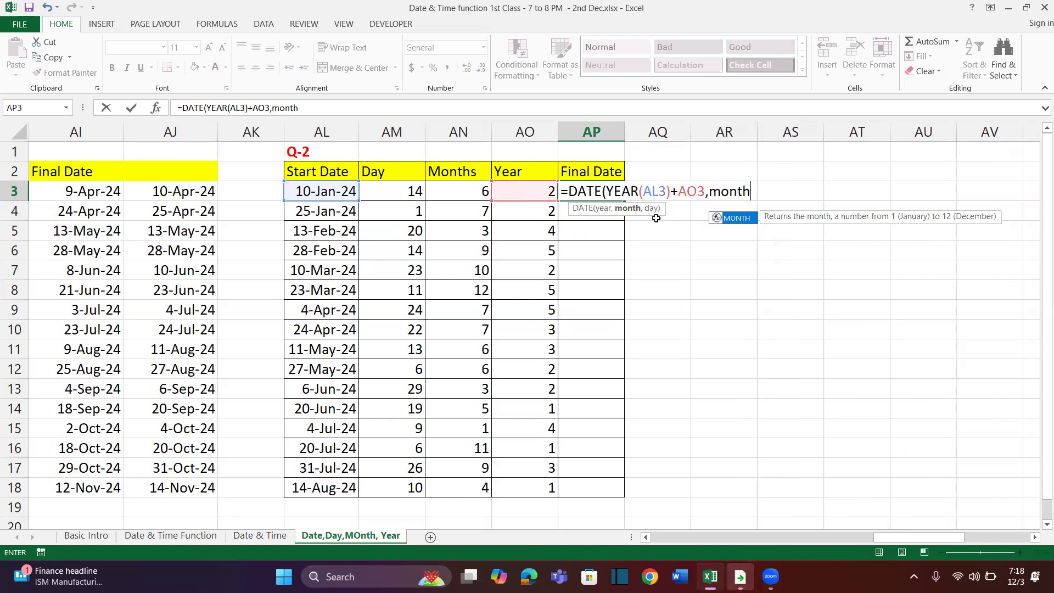
{"action": "key", "text": "Tab"}
{"action": "left_click", "coordinate": [340, 189]}
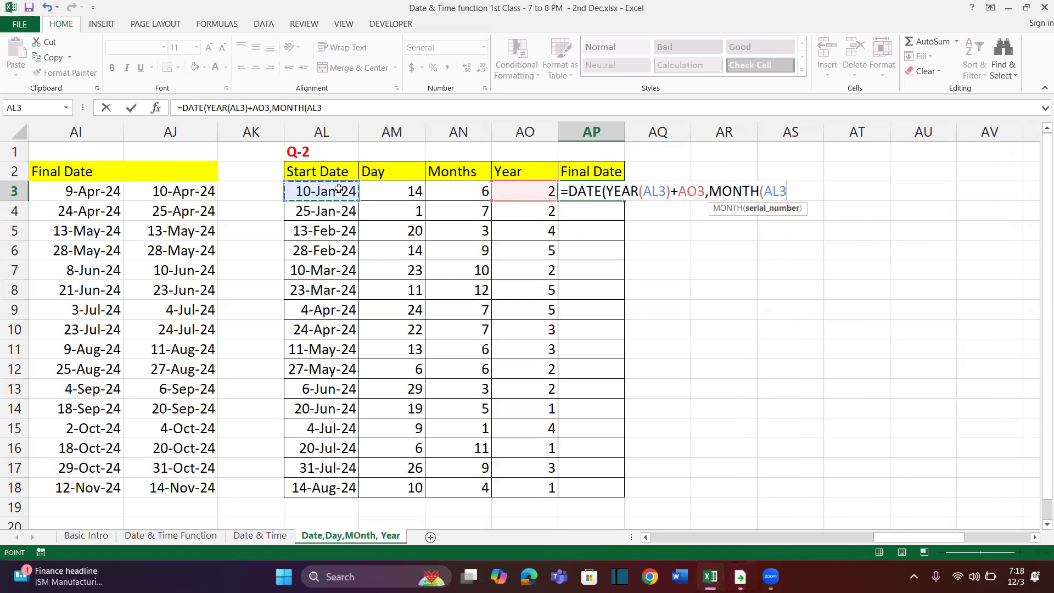
{"action": "type", "text": ")+"}
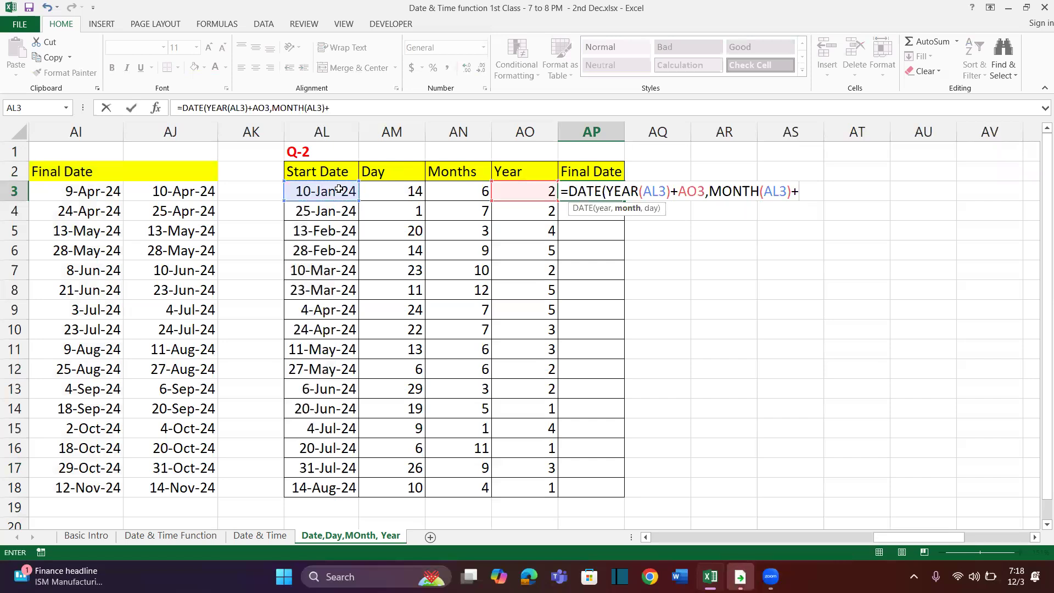
{"action": "type", "text": "AN3,"}
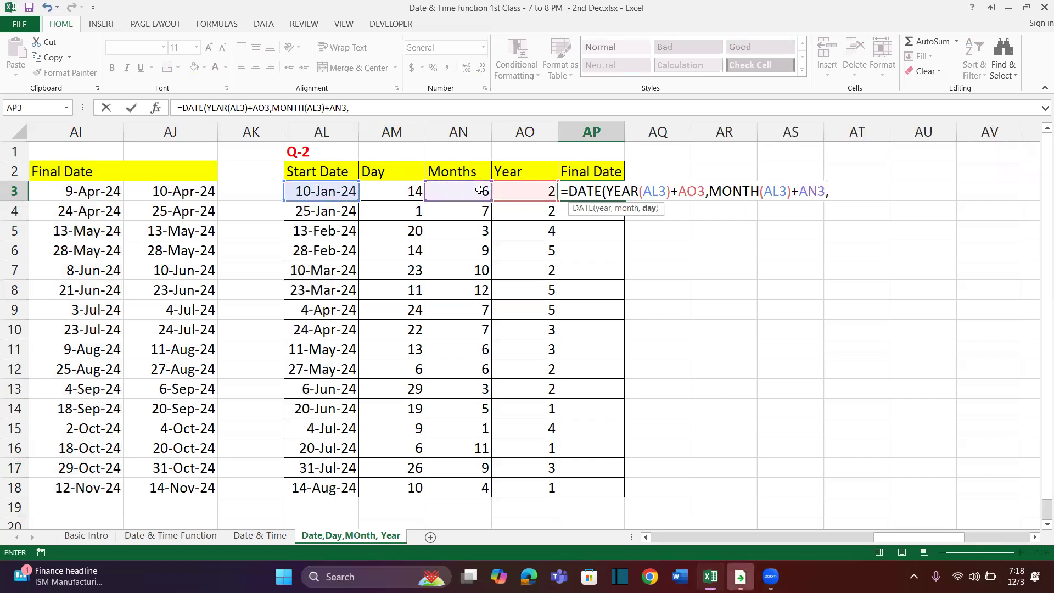
{"action": "type", "text": "day"}
Complete the AP3 formula with DAY(AL3)+AM3 as the day argument and fill it down to AP18
{"action": "key", "text": "Tab"}
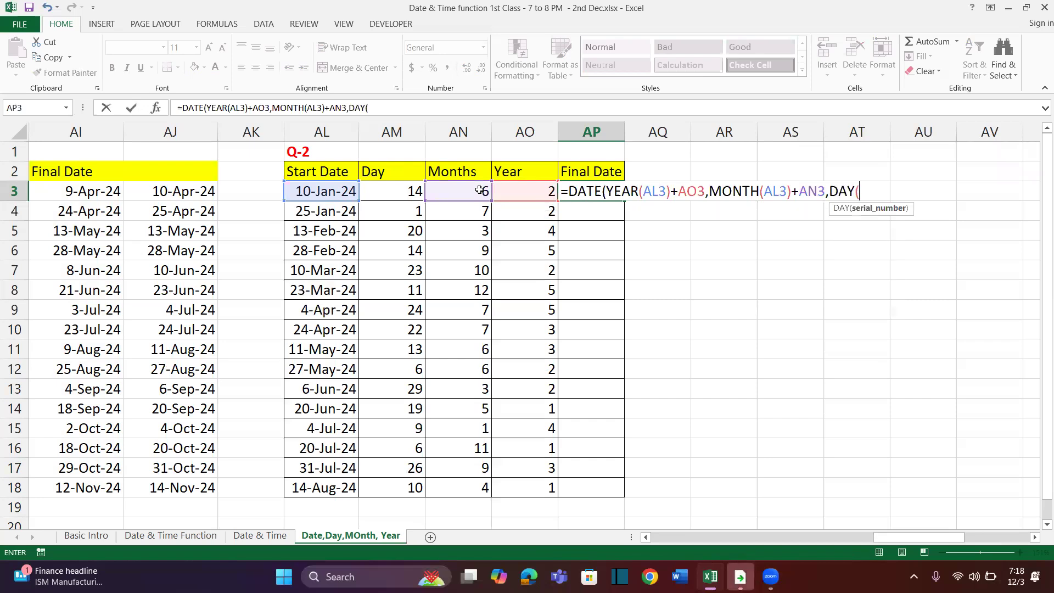
{"action": "left_click", "coordinate": [342, 189]}
{"action": "type", "text": ")+AM3"}
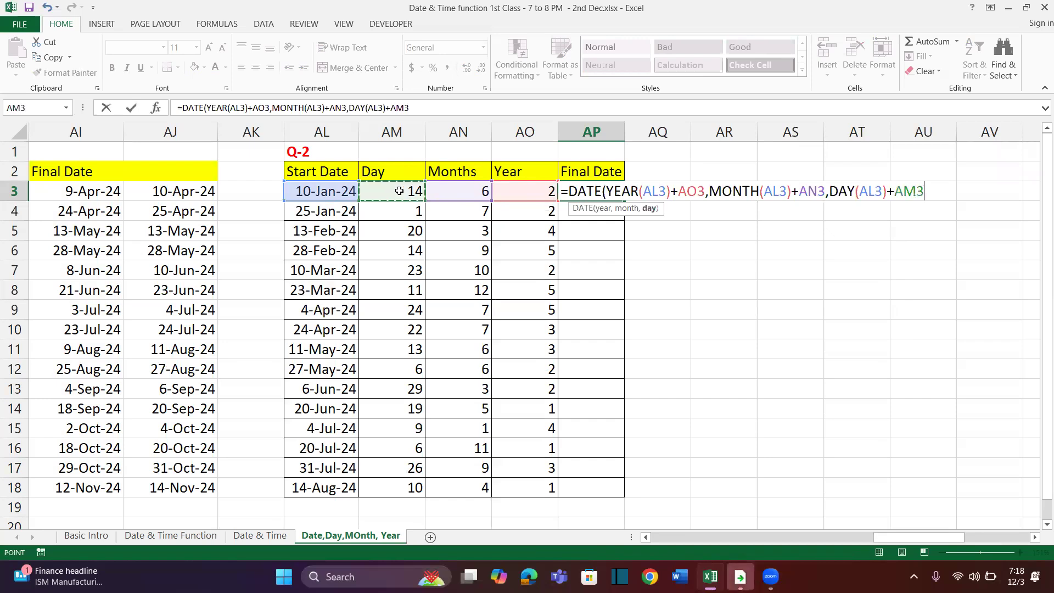
{"action": "left_click", "coordinate": [399, 191]}
{"action": "type", "text": ")"}
{"action": "key", "text": "Return"}
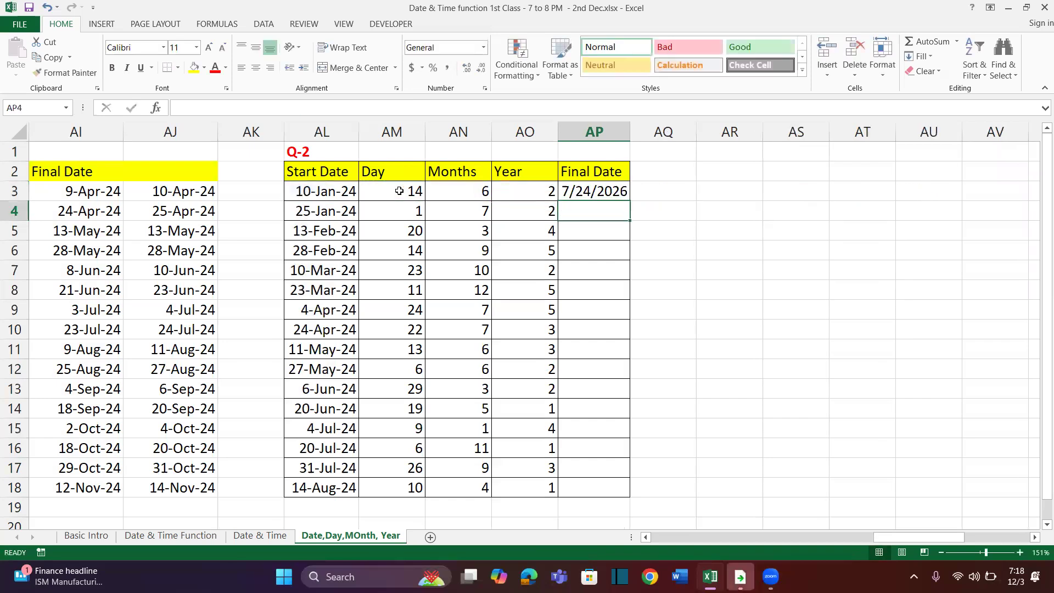
{"action": "left_click", "coordinate": [606, 192]}
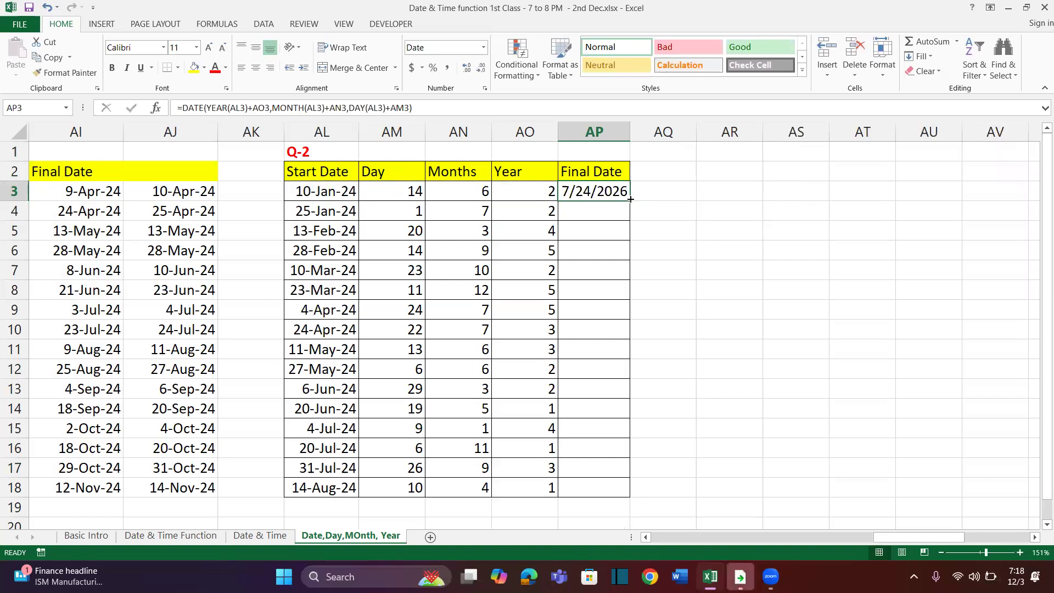
{"action": "double_click", "coordinate": [631, 199]}
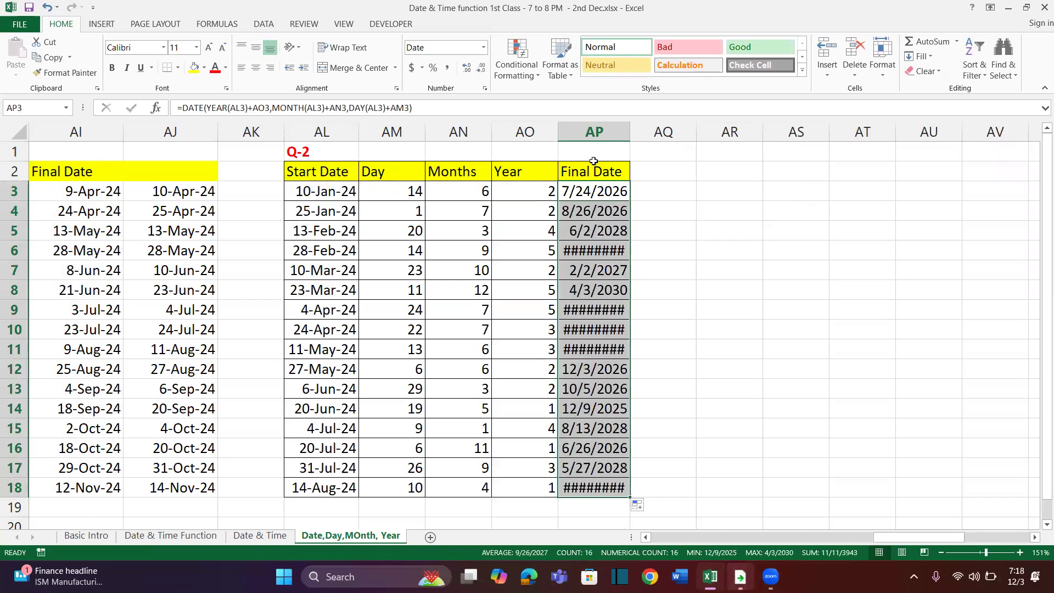
Widen column AP so its dates fit and enter the format note DD-MMM-YY in AR2
{"action": "left_click_drag", "start_coordinate": [631, 132], "coordinate": [677, 135]}
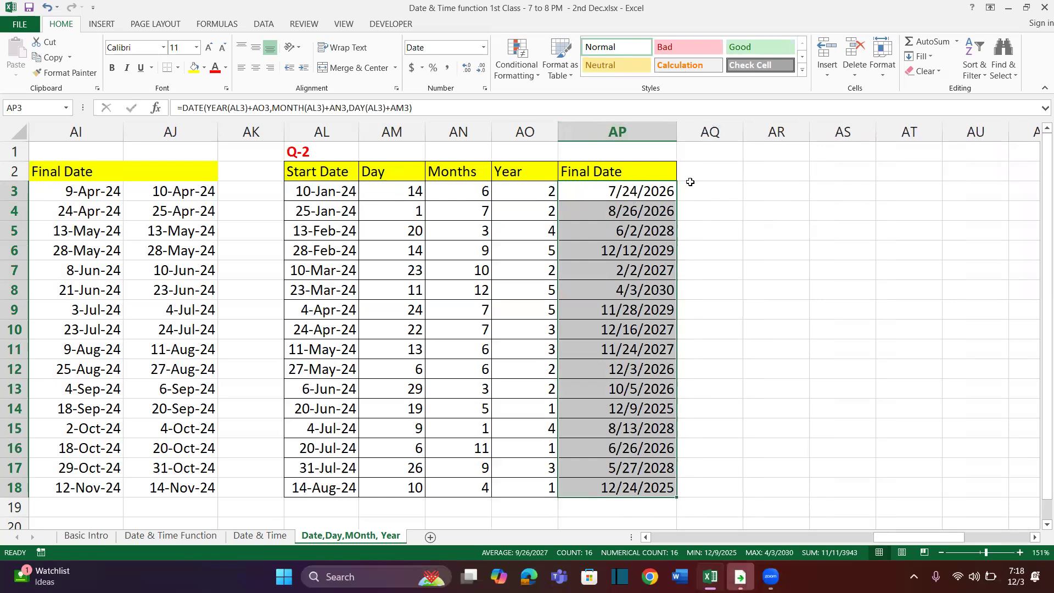
{"action": "left_click", "coordinate": [769, 167]}
{"action": "type", "text": "DD-MMM-YY"}
{"action": "key", "text": "Return"}
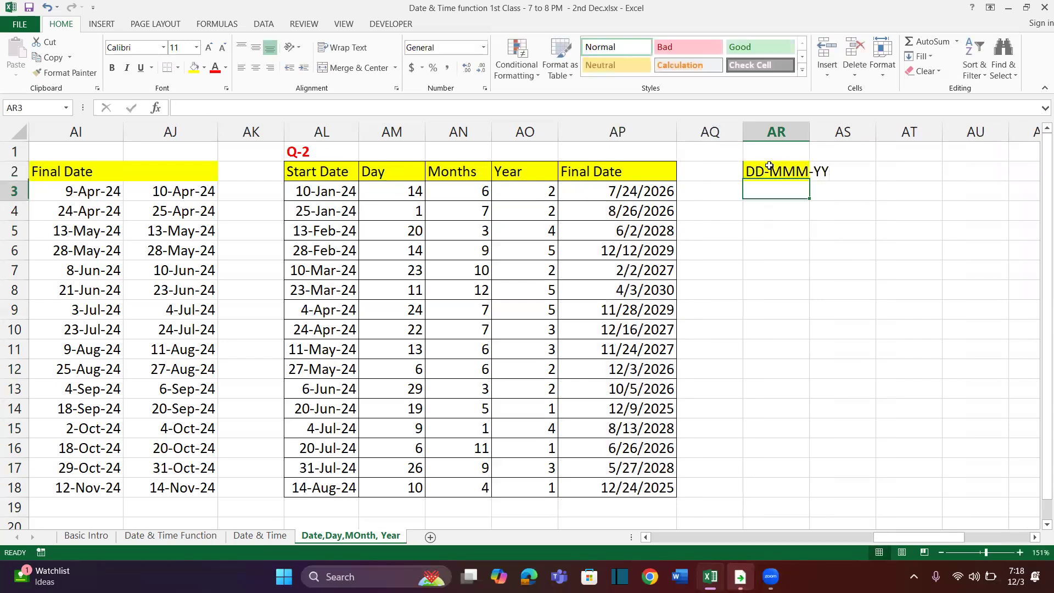
Try the default day-month-year date format on the Q-2 final dates in AP3:AP18, and undo it
{"action": "left_click_drag", "start_coordinate": [617, 197], "coordinate": [617, 487]}
{"action": "key", "text": "ctrl+shift+numbersign"}
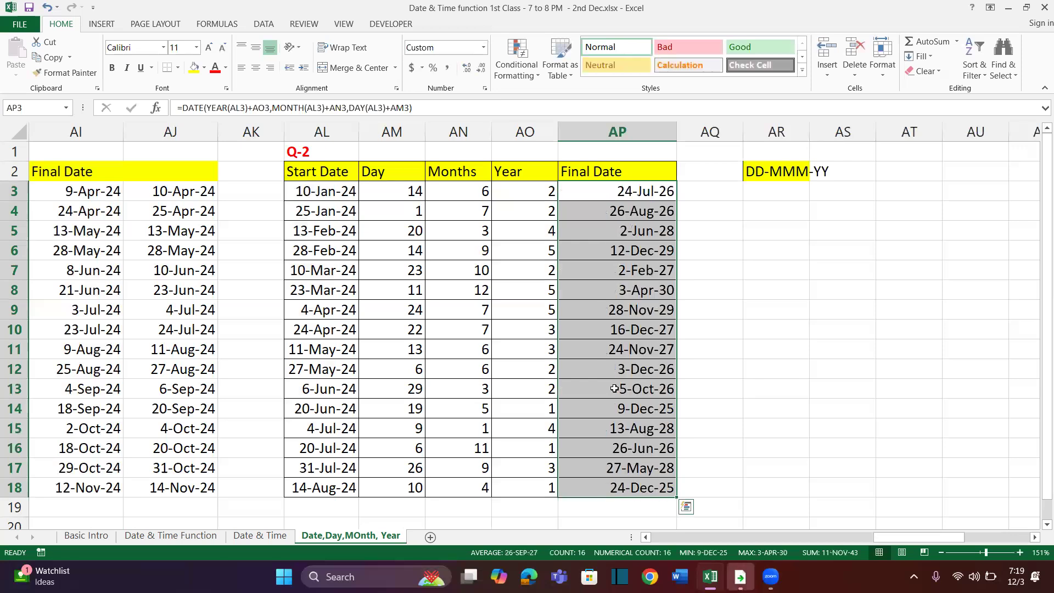
{"action": "left_click", "coordinate": [646, 207]}
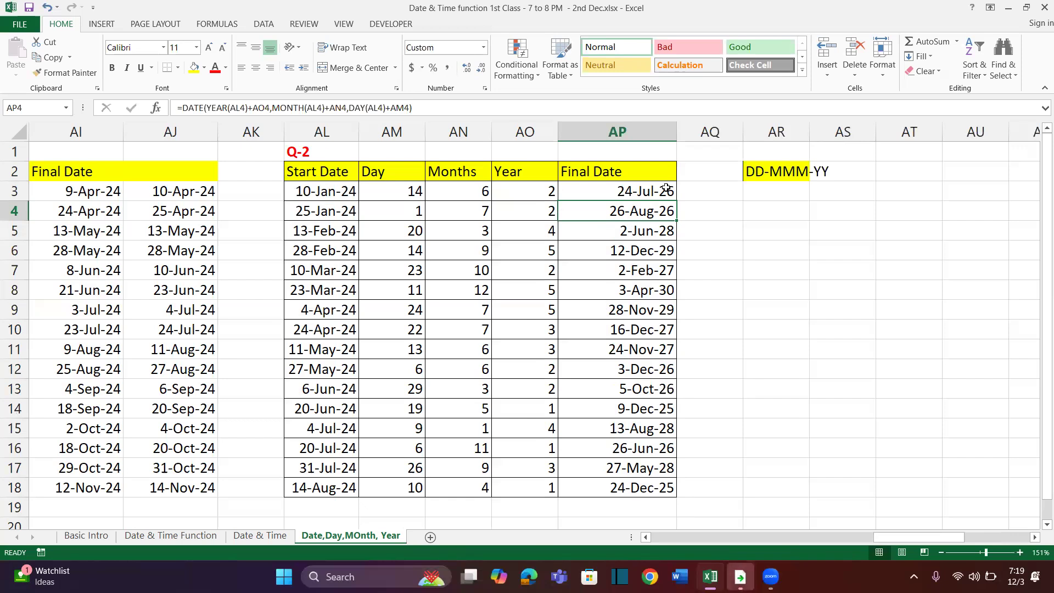
{"action": "key", "text": "ctrl+z"}
{"action": "left_click", "coordinate": [687, 190]}
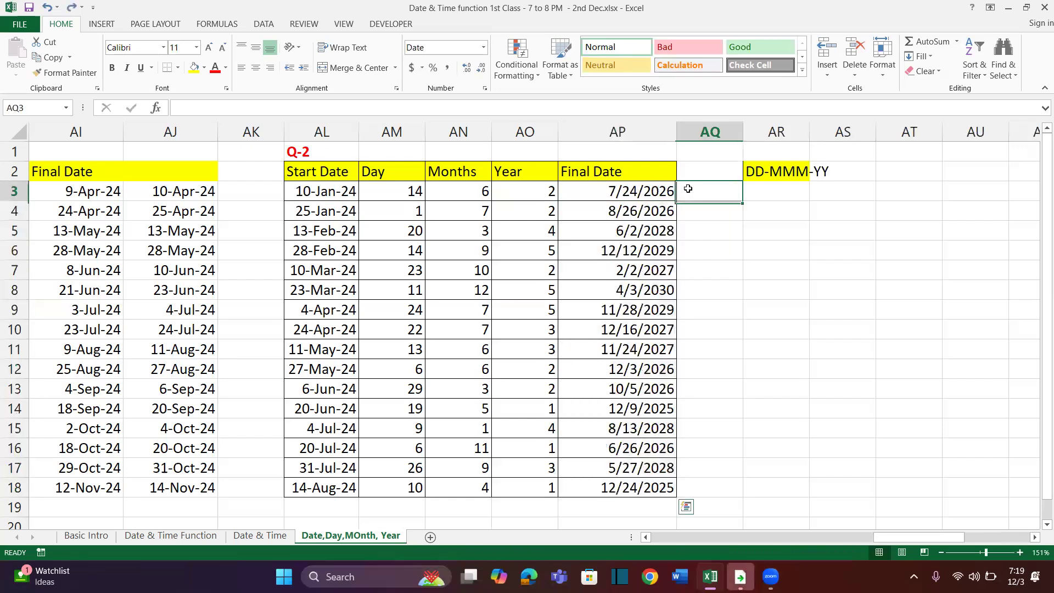
Apply the custom number format DD-mmm-yyyy to the Q-2 final dates in AP3:AP18
{"action": "left_click", "coordinate": [641, 193]}
{"action": "key", "text": "ctrl+shift+Down"}
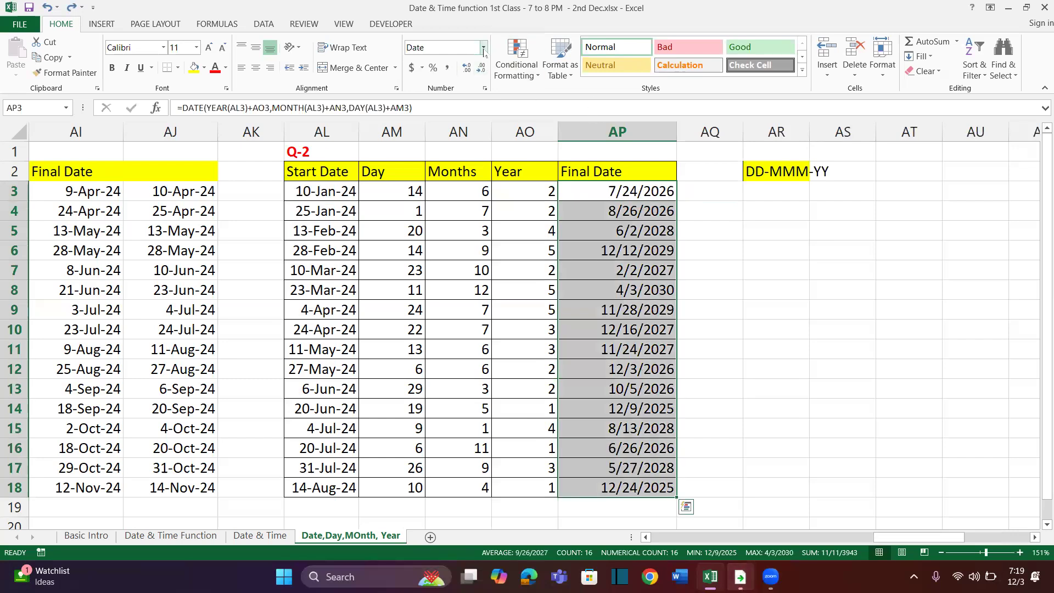
{"action": "left_click", "coordinate": [485, 88]}
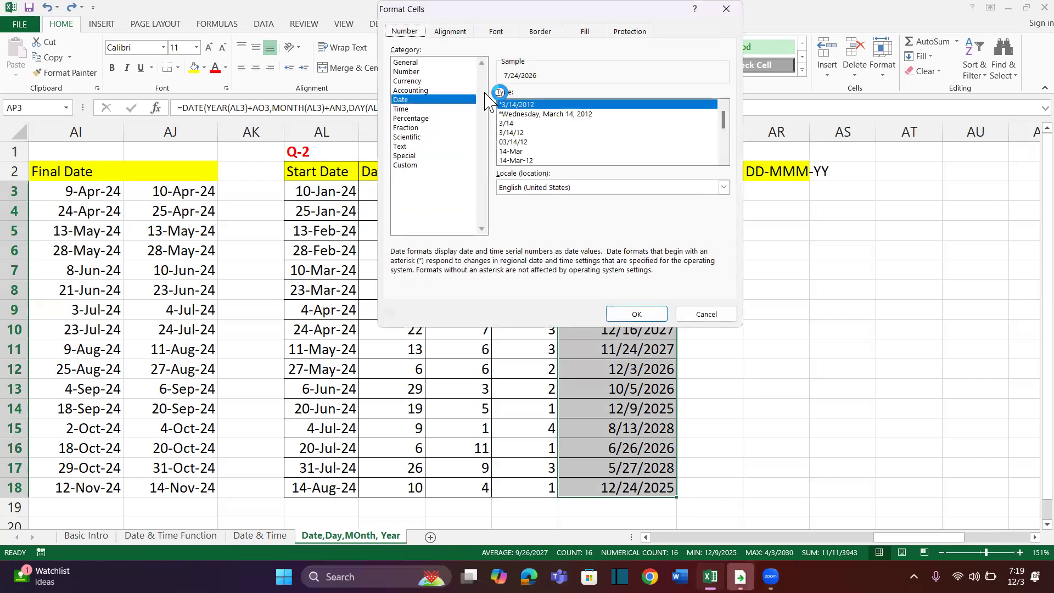
{"action": "left_click", "coordinate": [409, 165]}
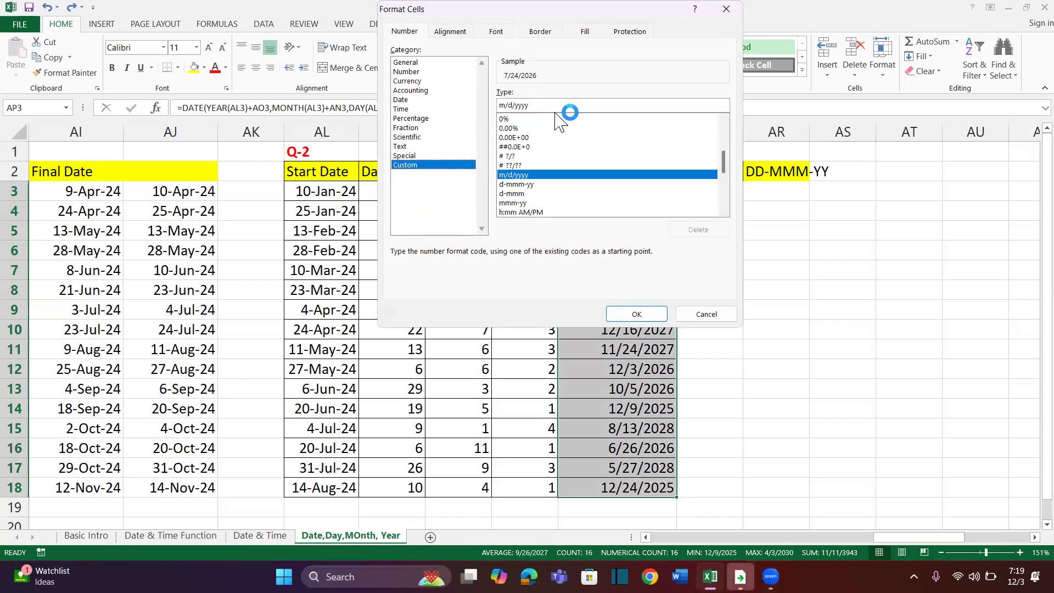
{"action": "left_click_drag", "start_coordinate": [552, 106], "coordinate": [477, 113]}
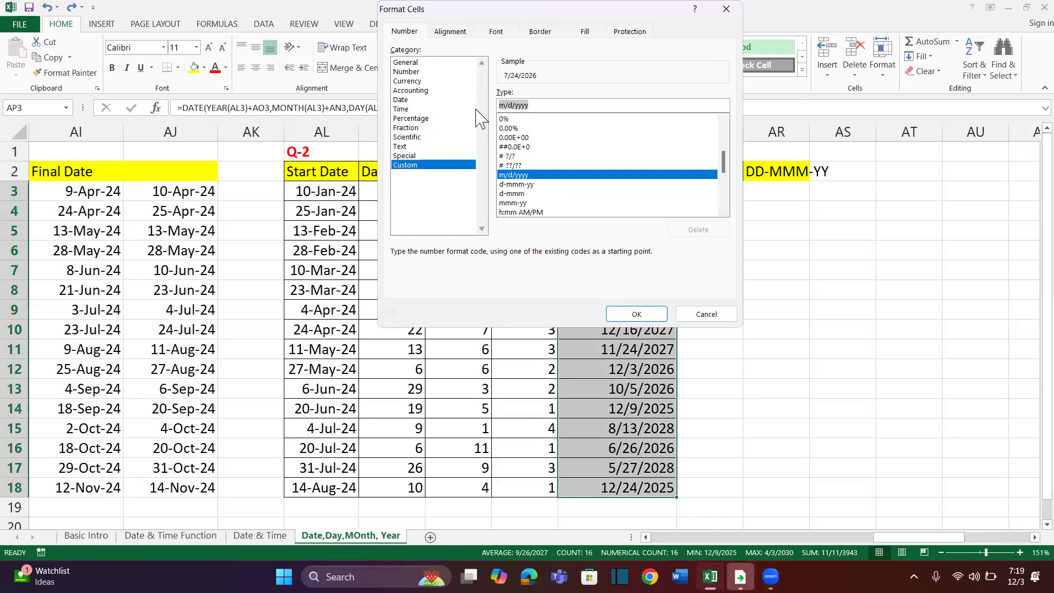
{"action": "type", "text": "DD-mmm-"}
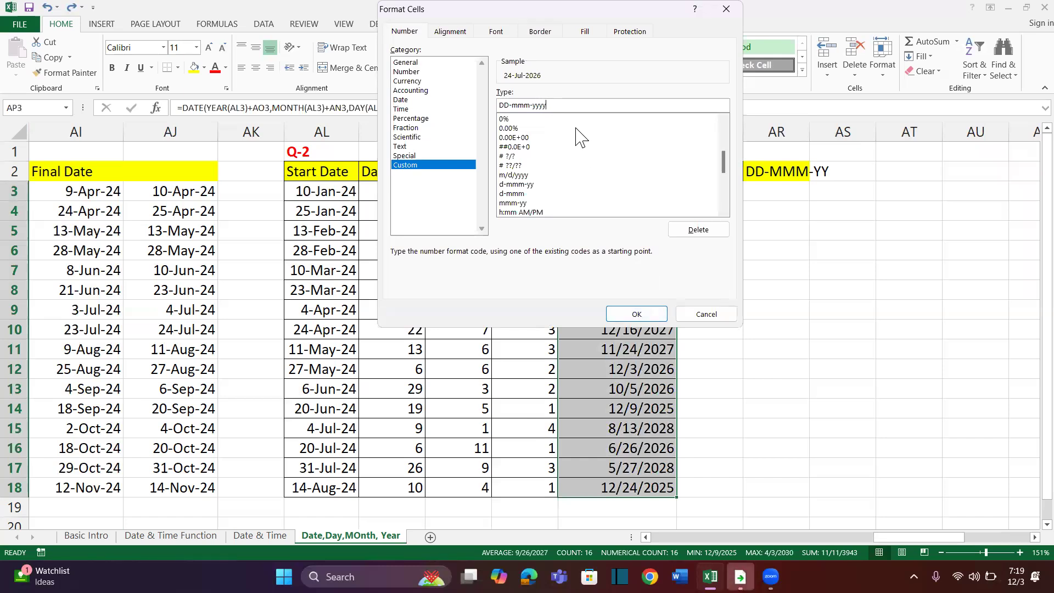
{"action": "left_click", "coordinate": [636, 314]}
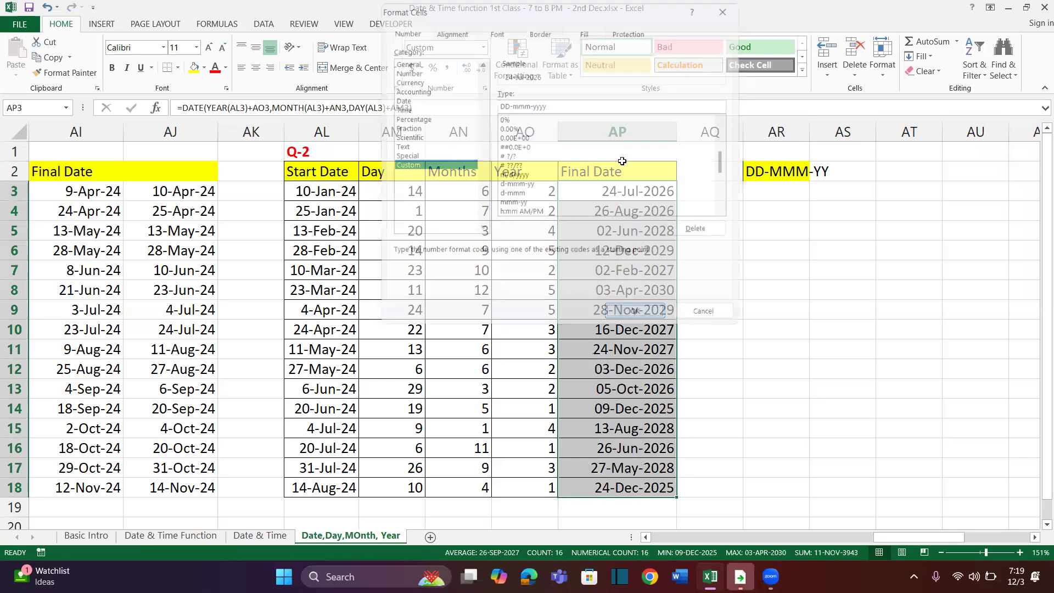
Insert six blank columns at BB, between the Q-3 and Q-4 tables
{"action": "scroll", "coordinate": [630, 360], "scroll_direction": "right", "scroll_amount": 5}
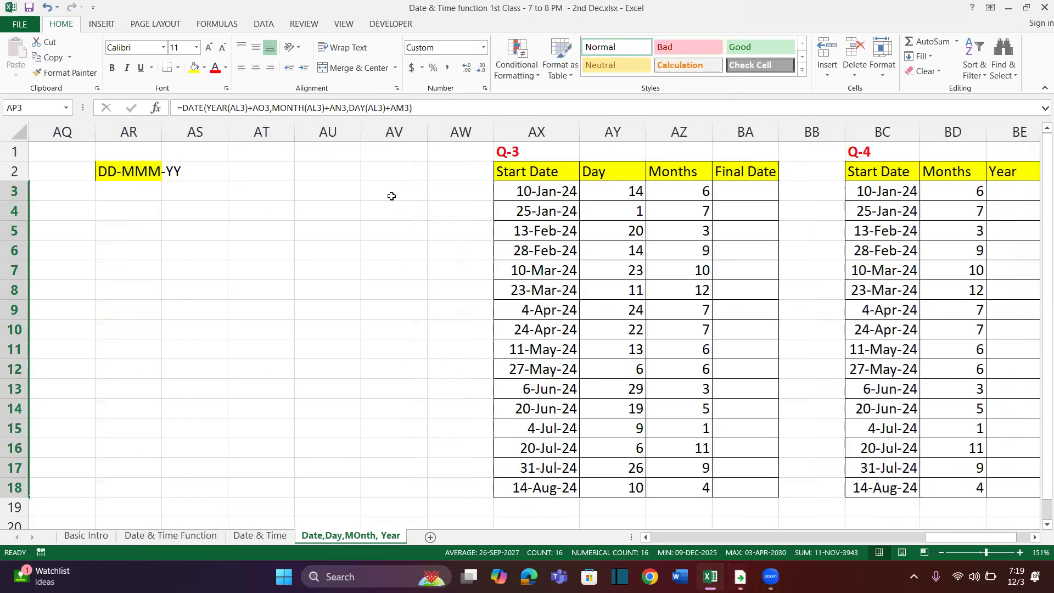
{"action": "scroll", "coordinate": [812, 220], "scroll_direction": "right", "scroll_amount": 5}
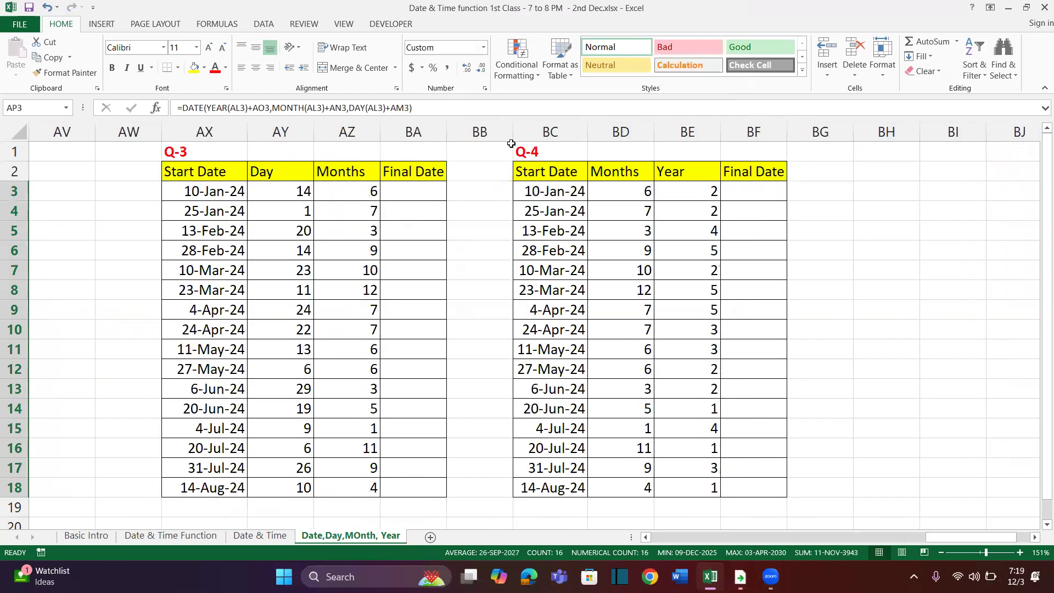
{"action": "left_click_drag", "start_coordinate": [481, 132], "coordinate": [649, 133]}
{"action": "right_click", "coordinate": [619, 133]}
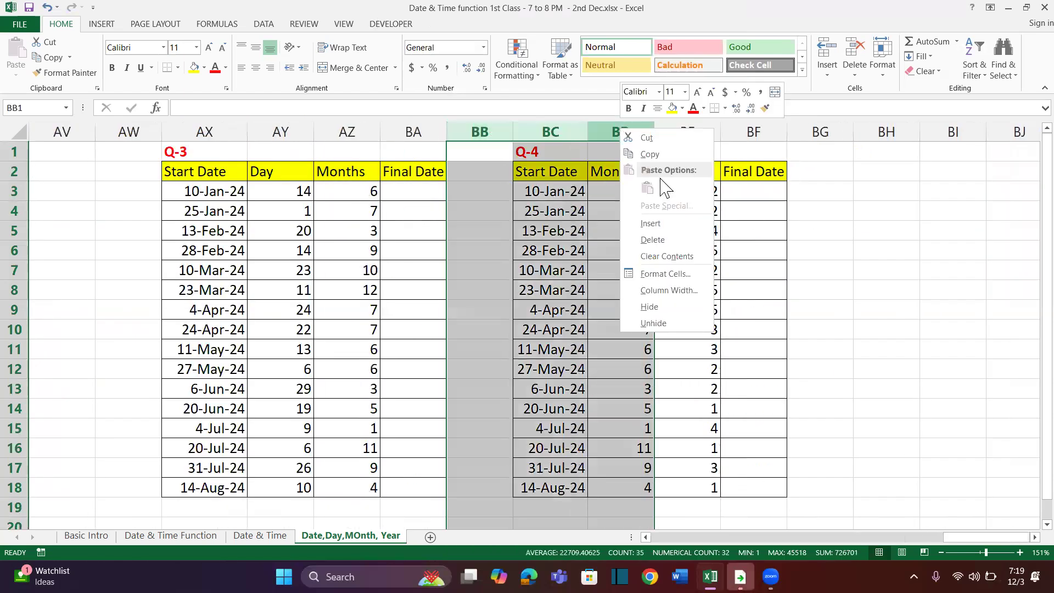
{"action": "left_click", "coordinate": [658, 225]}
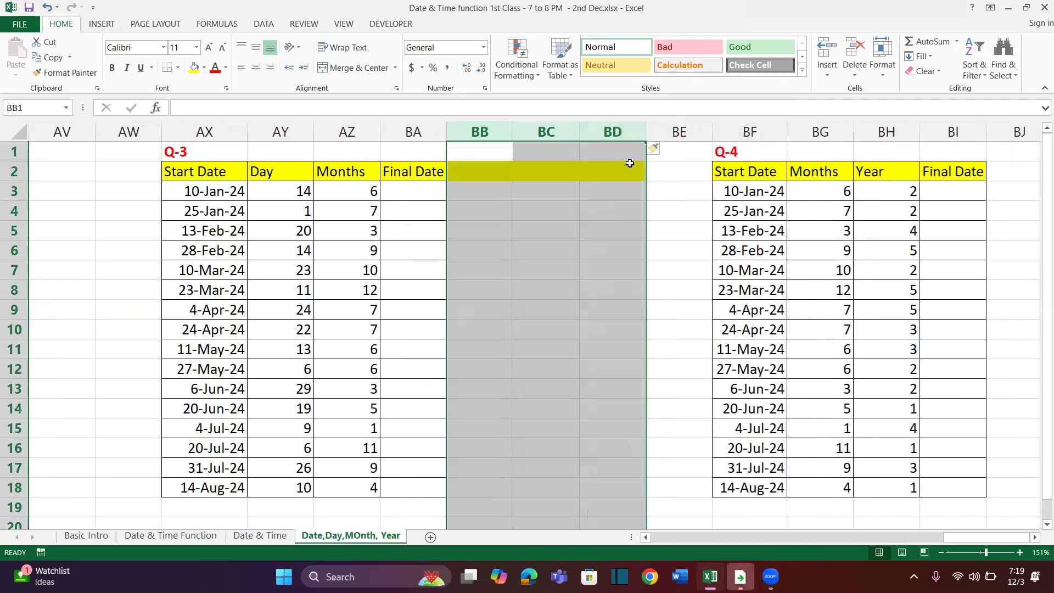
{"action": "right_click", "coordinate": [625, 137]}
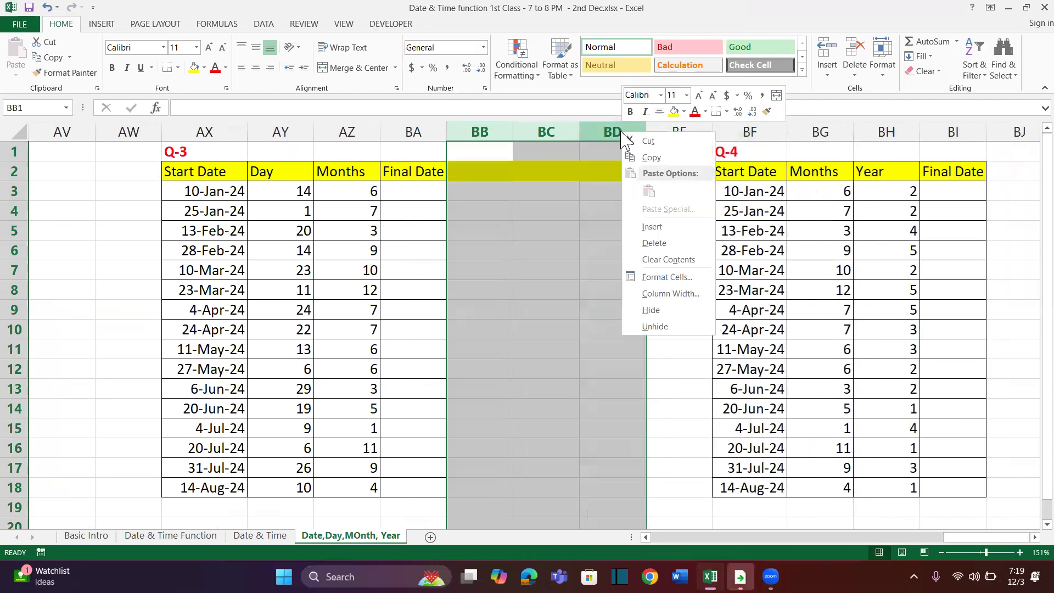
{"action": "left_click", "coordinate": [657, 226]}
{"action": "left_click", "coordinate": [657, 219]}
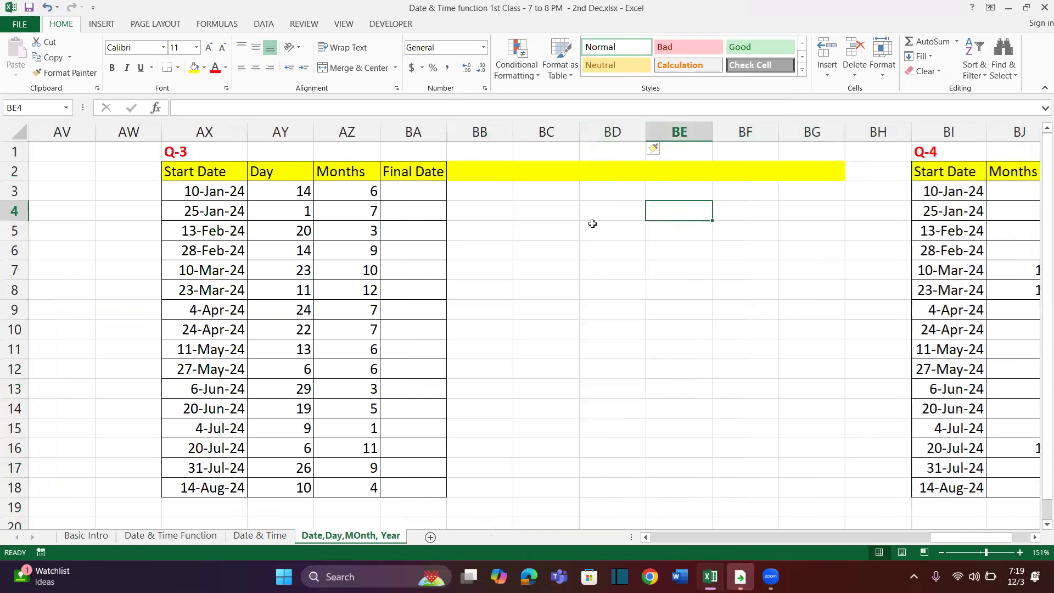
Start a DATE formula in BA3 of the Q-3 table with YEAR(AX3) as its year argument
{"action": "left_click", "coordinate": [420, 191]}
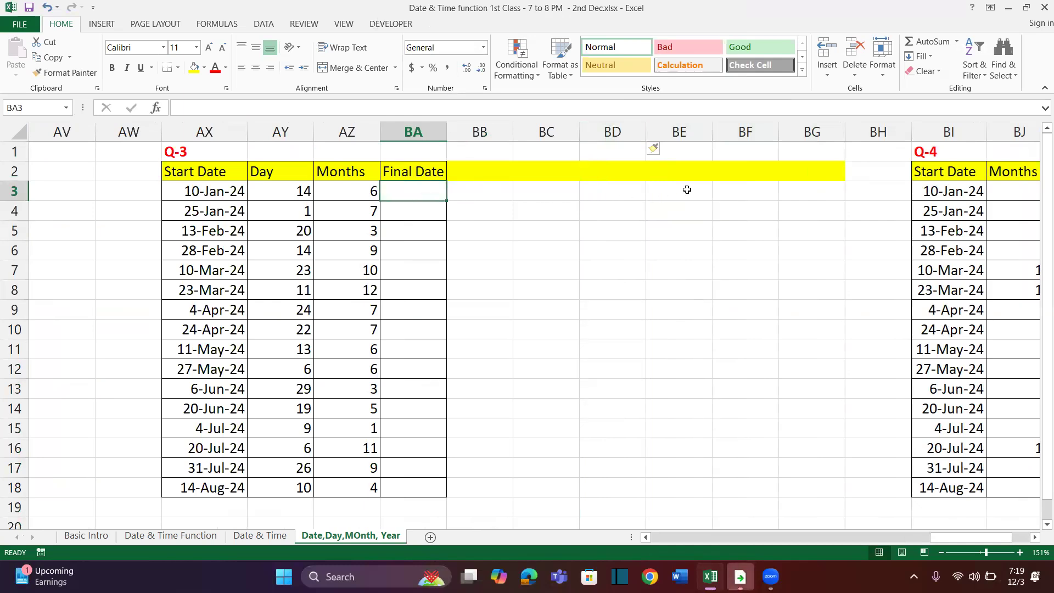
{"action": "scroll", "coordinate": [608, 207], "scroll_direction": "right", "scroll_amount": 1}
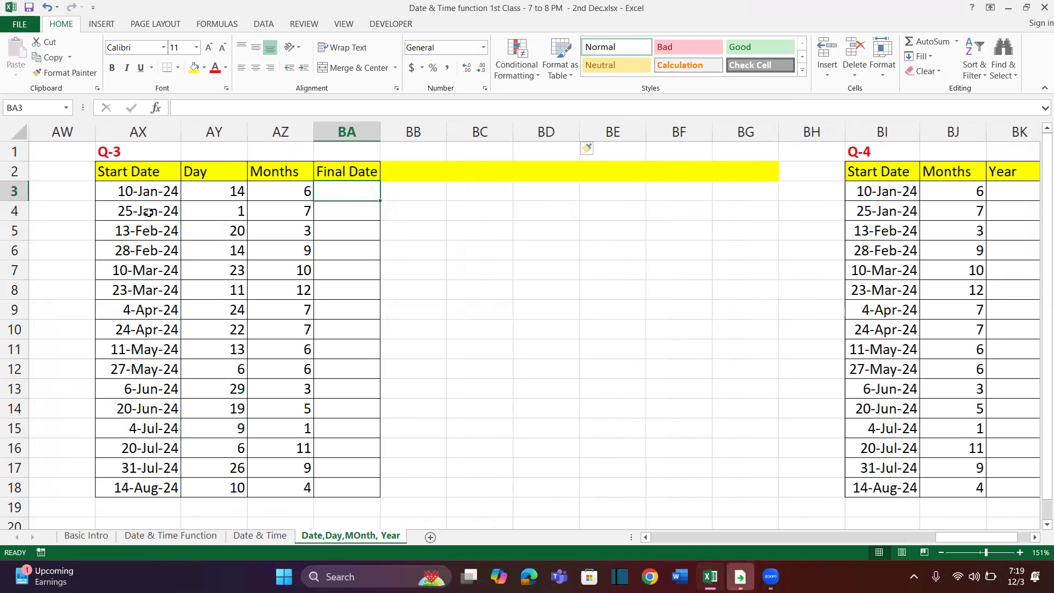
{"action": "left_click_drag", "start_coordinate": [234, 191], "coordinate": [230, 369]}
{"action": "left_click_drag", "start_coordinate": [292, 191], "coordinate": [297, 369]}
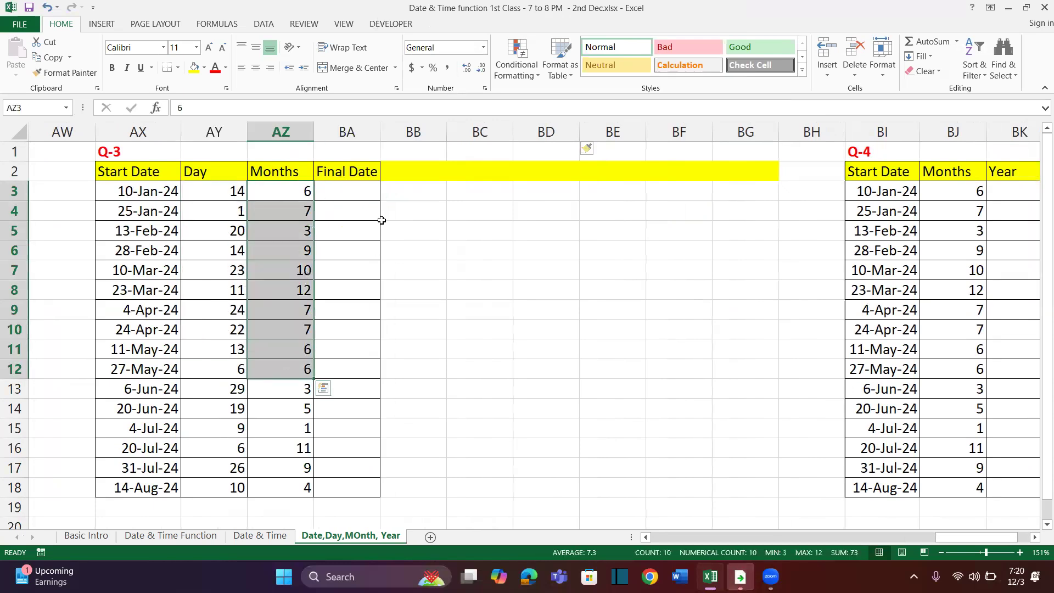
{"action": "left_click", "coordinate": [365, 197]}
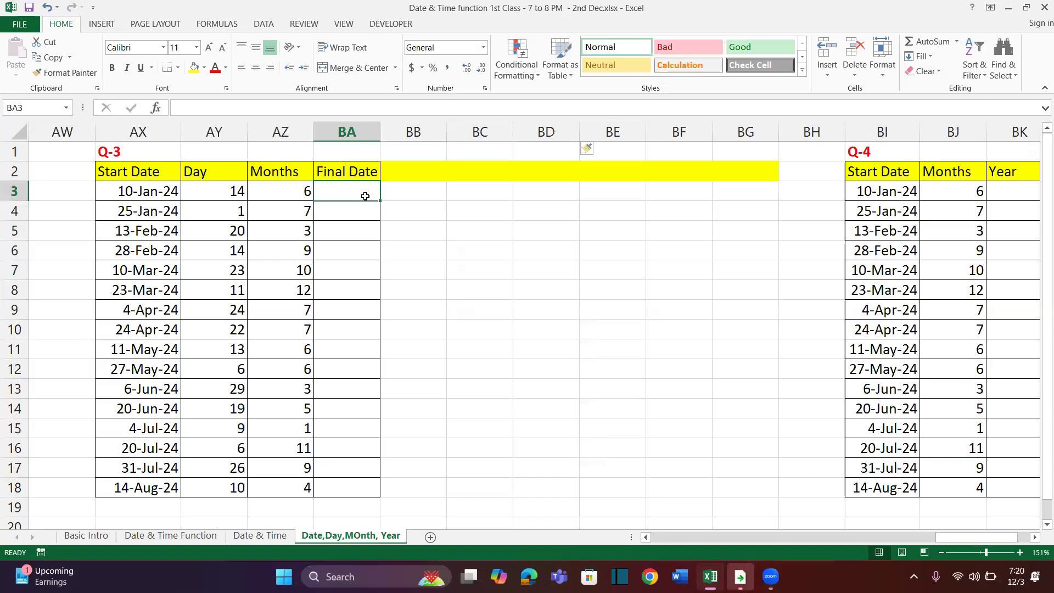
{"action": "type", "text": "=Date"}
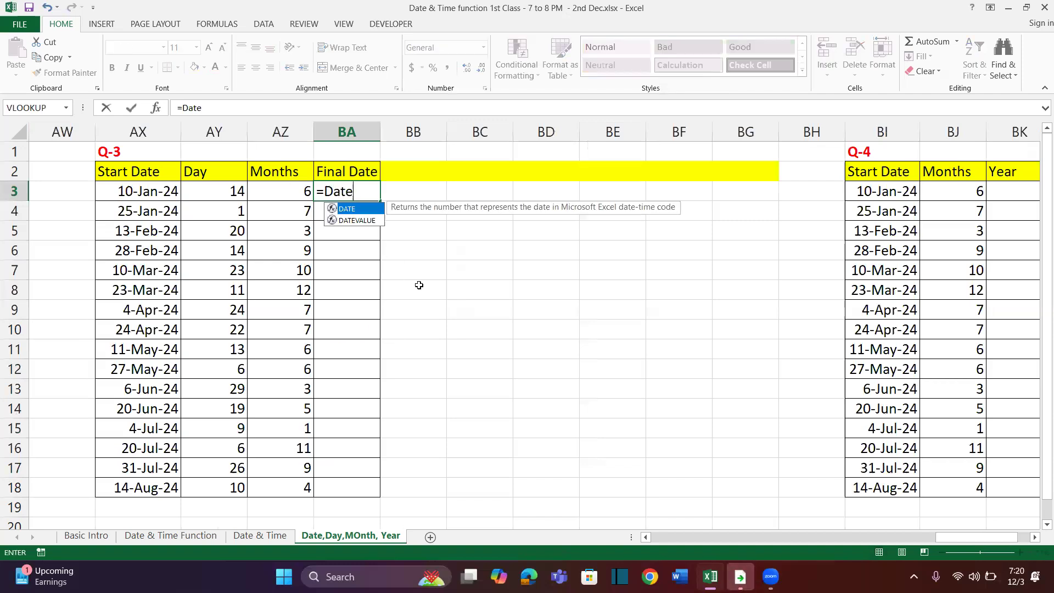
{"action": "key", "text": "Tab"}
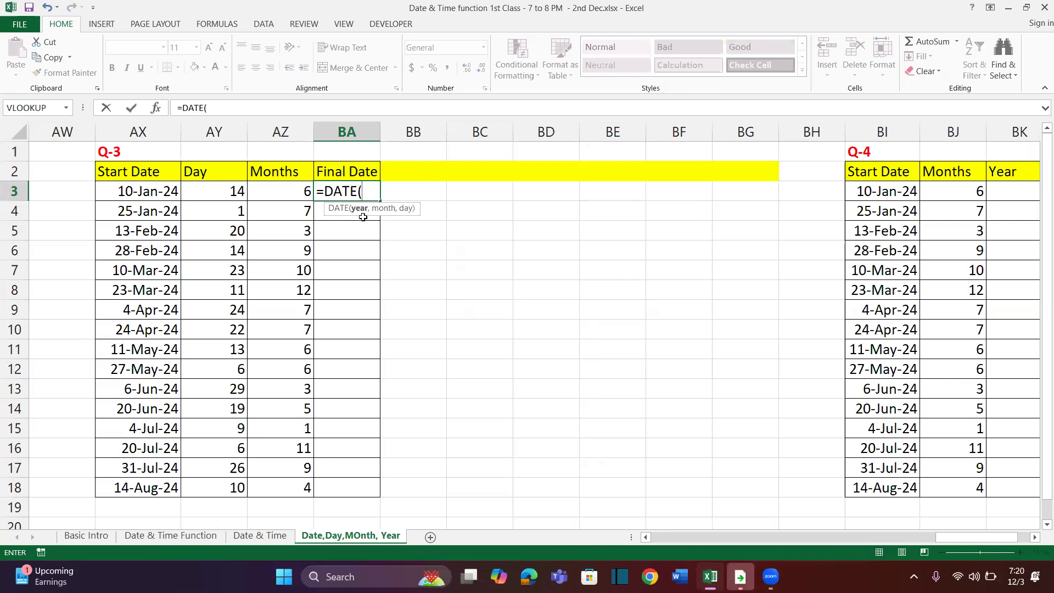
{"action": "type", "text": "Yea"}
{"action": "key", "text": "Tab"}
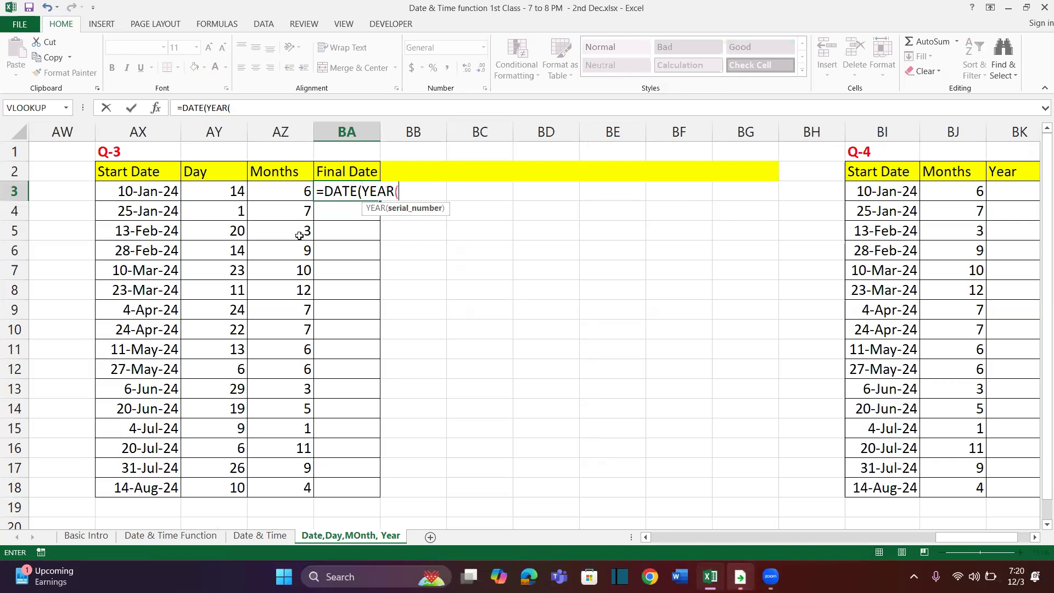
{"action": "left_click", "coordinate": [150, 193]}
{"action": "type", "text": ")"}
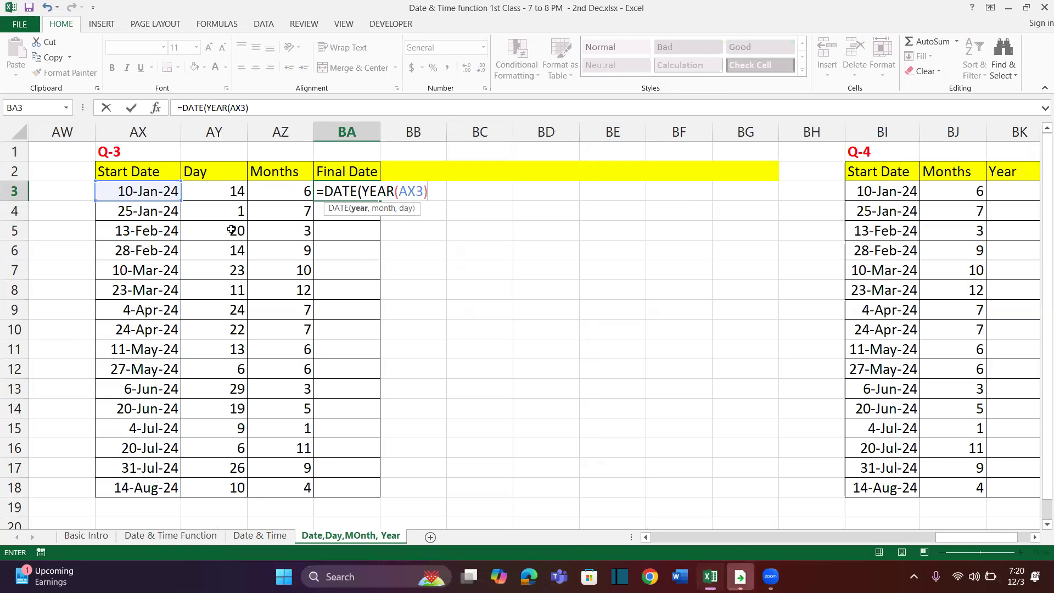
{"action": "type", "text": ","}
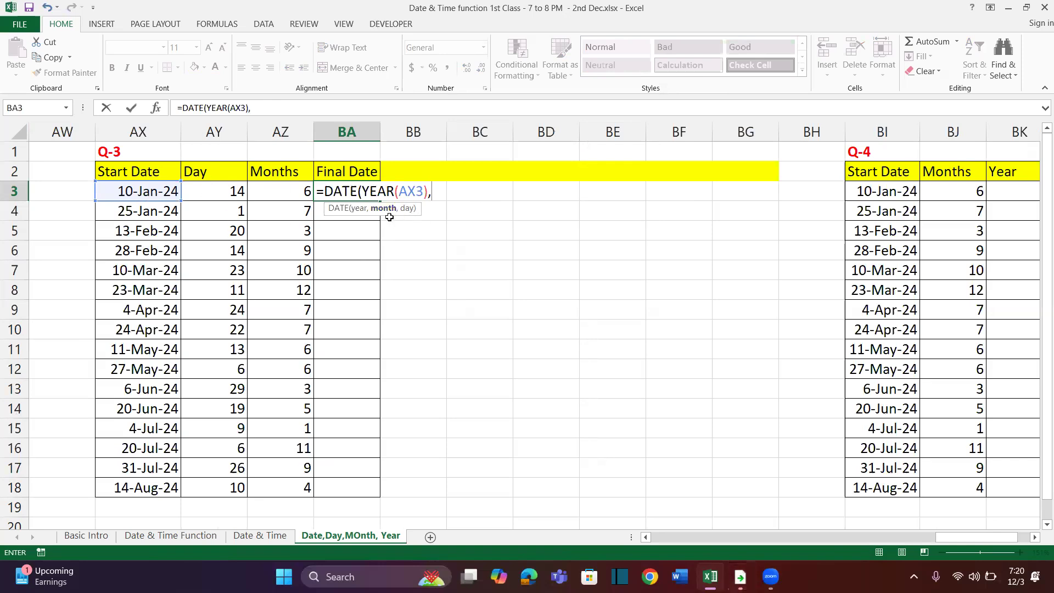
{"action": "type", "text": "mon"}
Add MONTH(AX3)+AZ3 as the month argument of the BA3 formula
{"action": "key", "text": "Tab"}
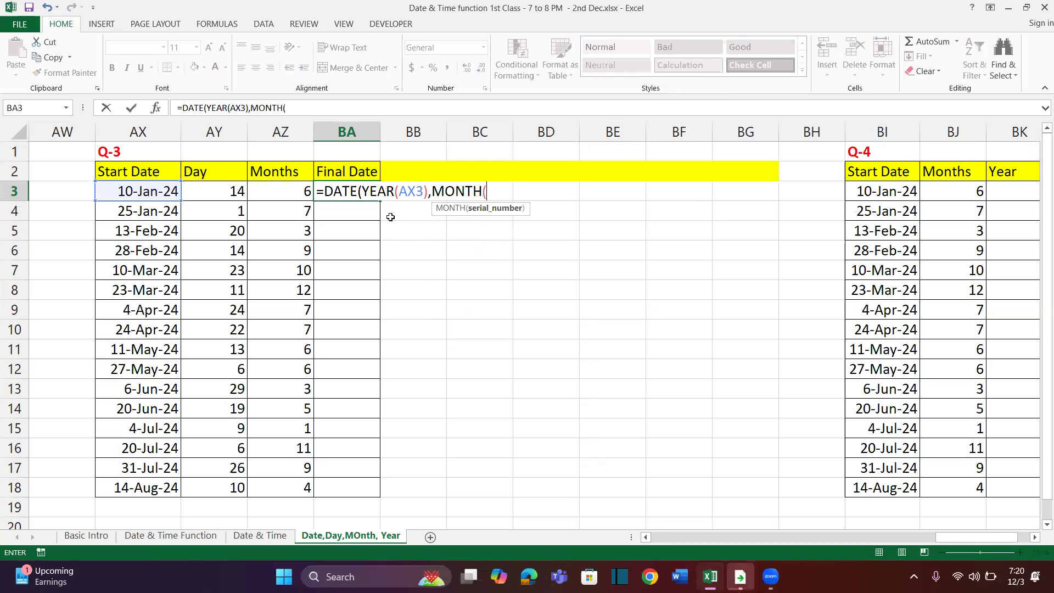
{"action": "left_click", "coordinate": [167, 191]}
{"action": "type", "text": ")"}
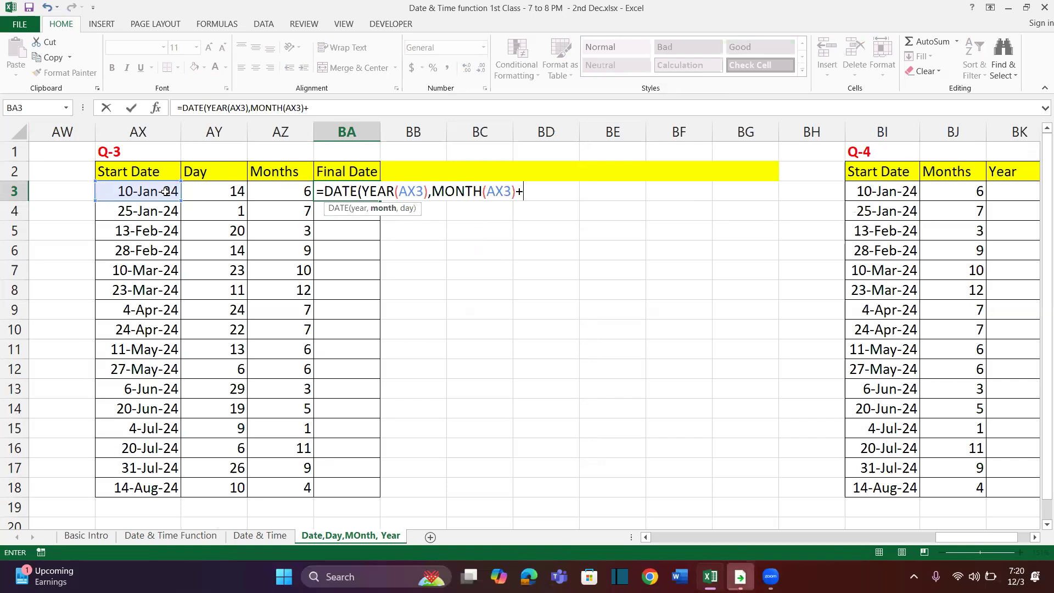
{"action": "type", "text": "+"}
{"action": "left_click", "coordinate": [271, 190]}
Complete the BA3 formula with DAY(AX3)+AY3 as the day argument
{"action": "type", "text": ",da"}
{"action": "key", "text": "Tab"}
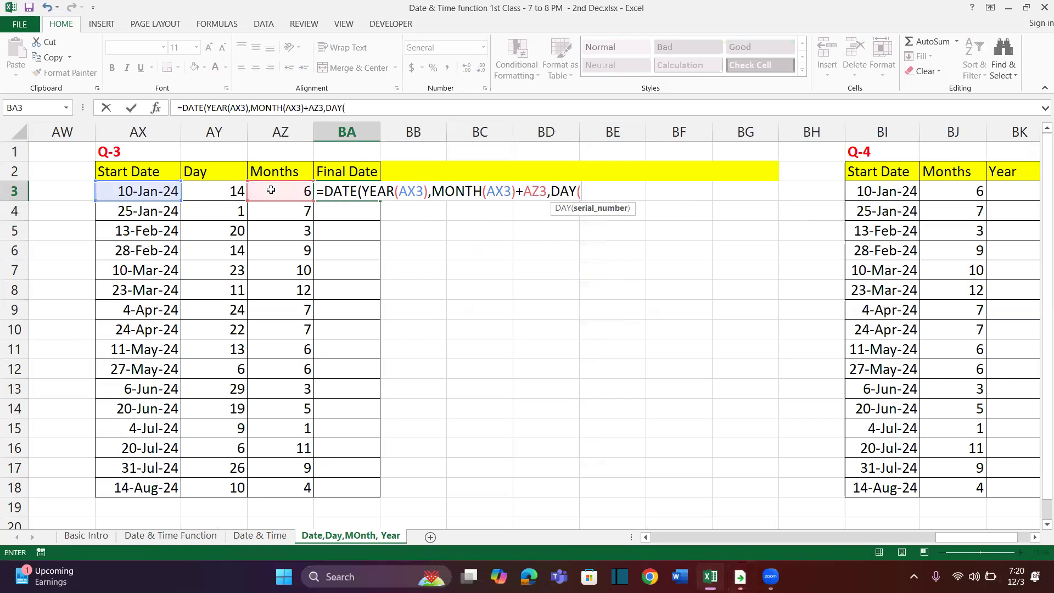
{"action": "left_click", "coordinate": [160, 187]}
{"action": "type", "text": ")"}
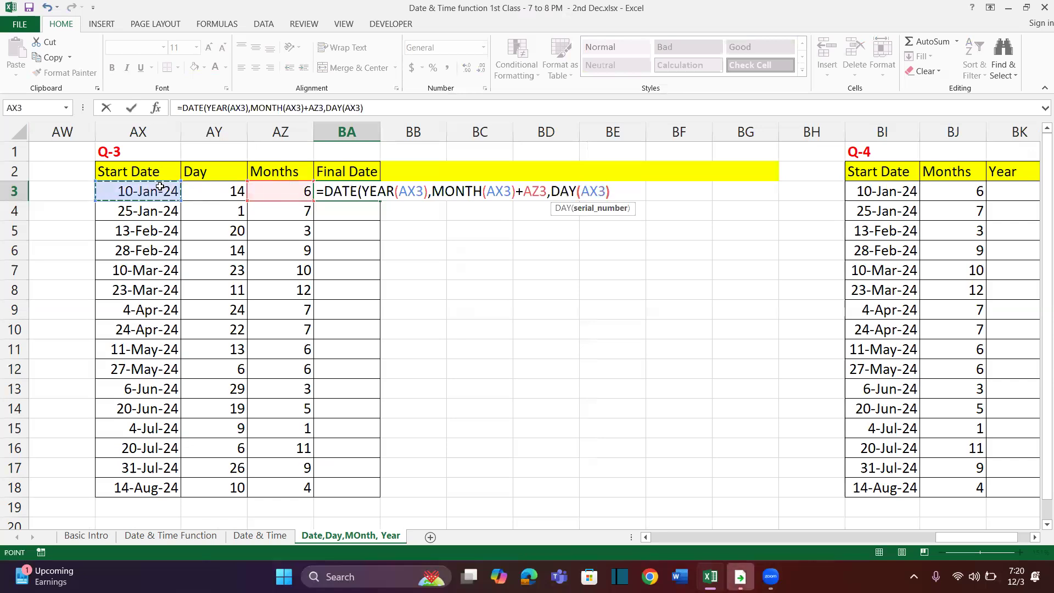
{"action": "type", "text": "+"}
{"action": "left_click", "coordinate": [195, 190]}
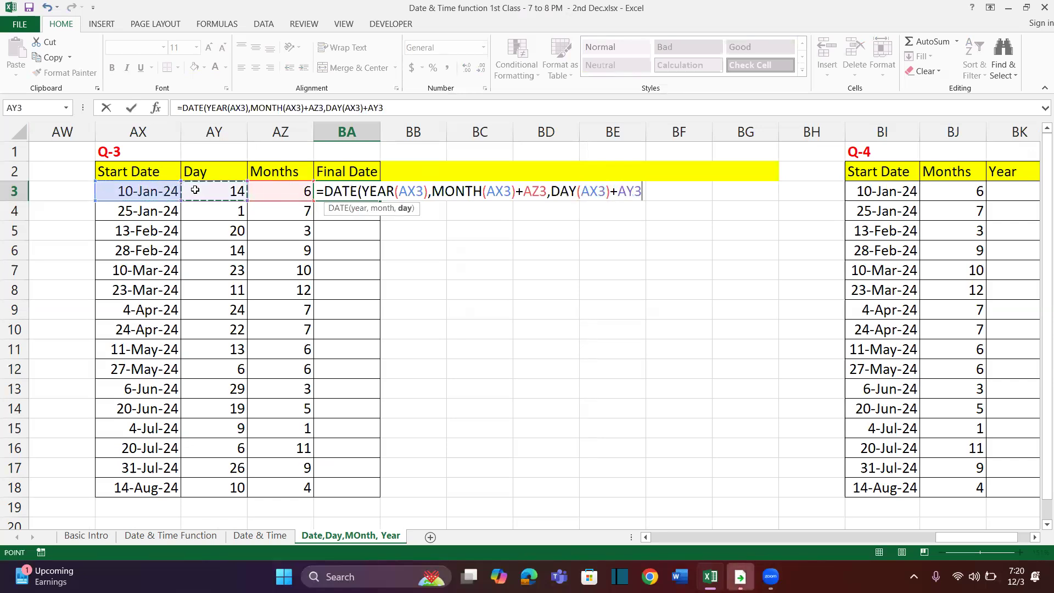
{"action": "type", "text": ")"}
{"action": "key", "text": "Return"}
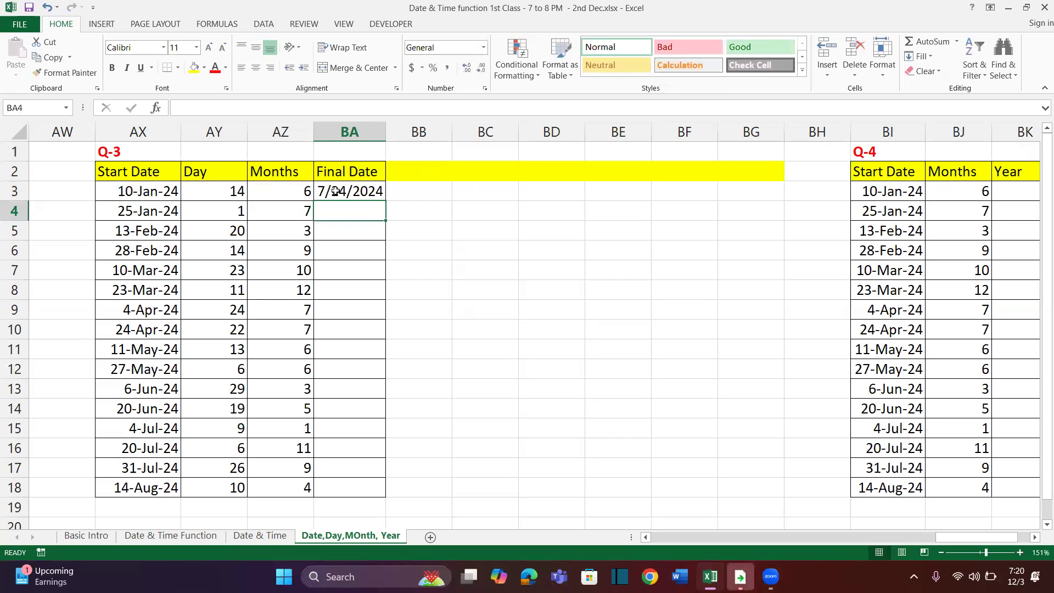
Fill the Q-3 final date formula down to BA18 and widen column BA so the dates fit
{"action": "left_click", "coordinate": [336, 191]}
{"action": "double_click", "coordinate": [385, 201]}
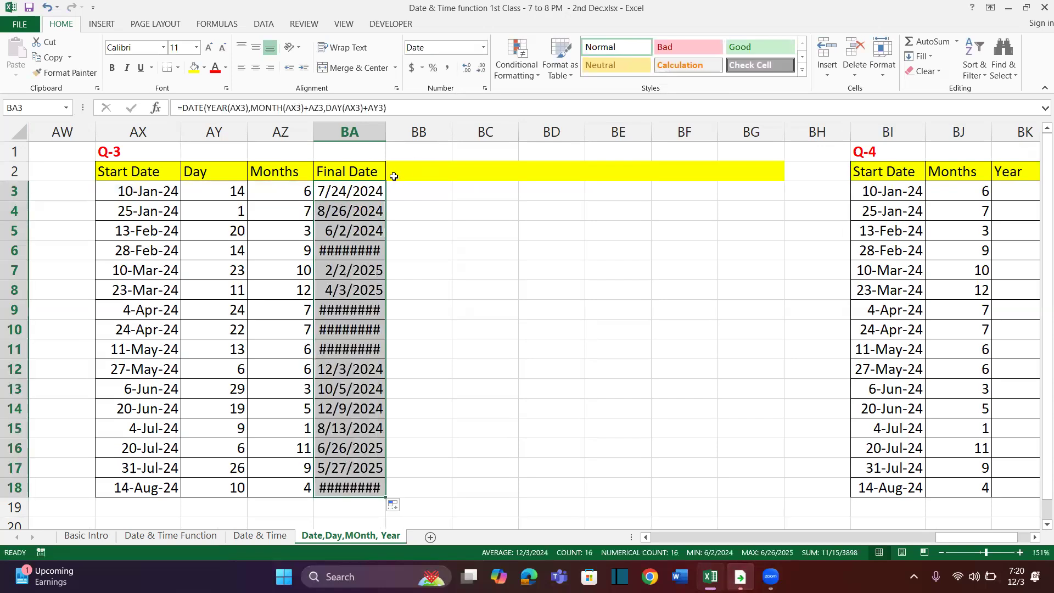
{"action": "left_click_drag", "start_coordinate": [386, 133], "coordinate": [415, 132]}
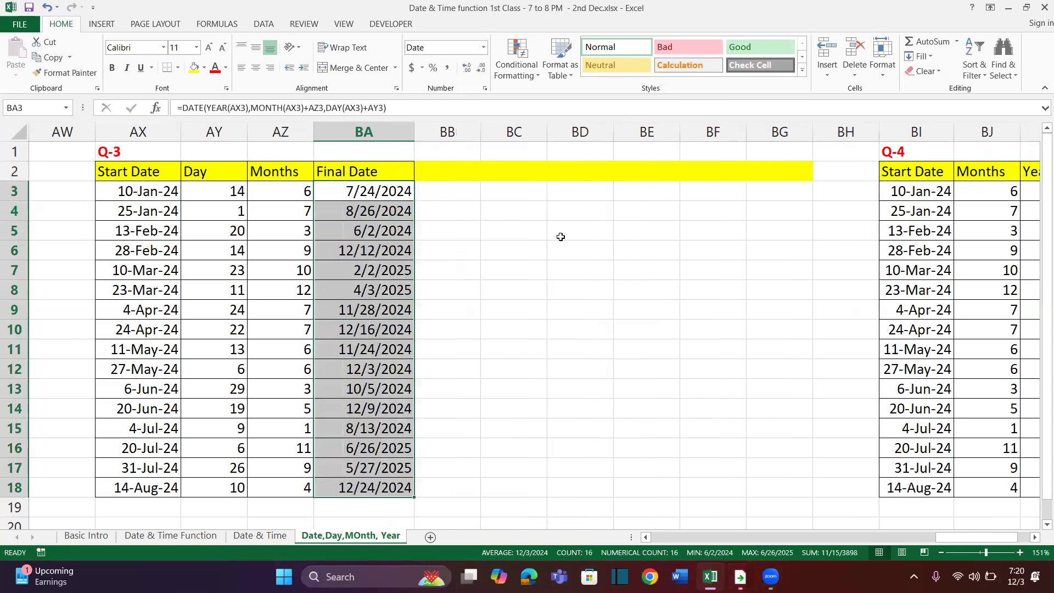
{"action": "scroll", "coordinate": [590, 235], "scroll_direction": "right", "scroll_amount": 8}
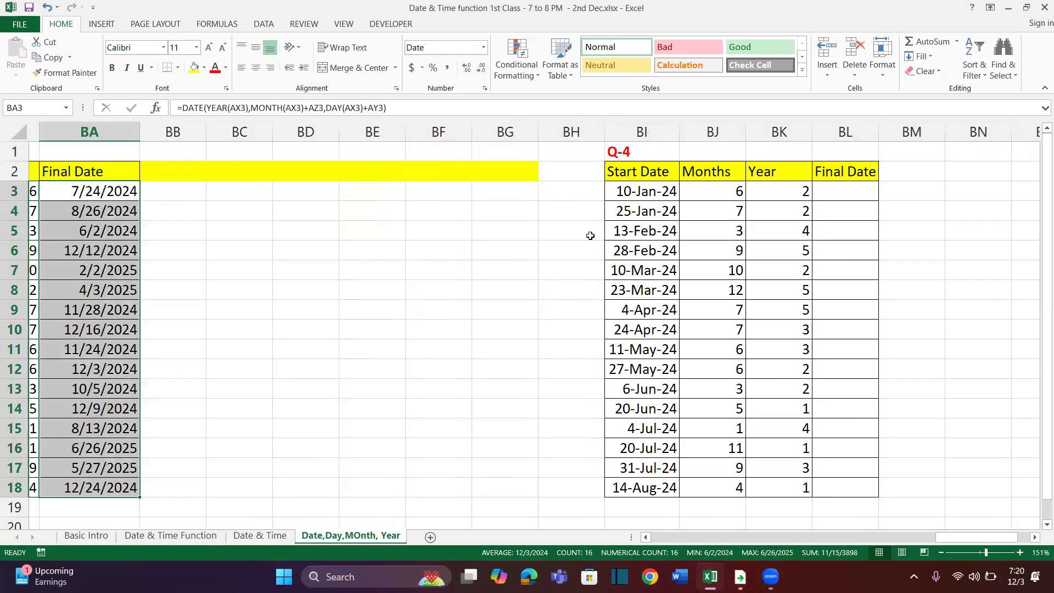
Widen the Final Date column BL of the Q-4 table and highlight its start dates
{"action": "scroll", "coordinate": [541, 230], "scroll_direction": "right", "scroll_amount": 2}
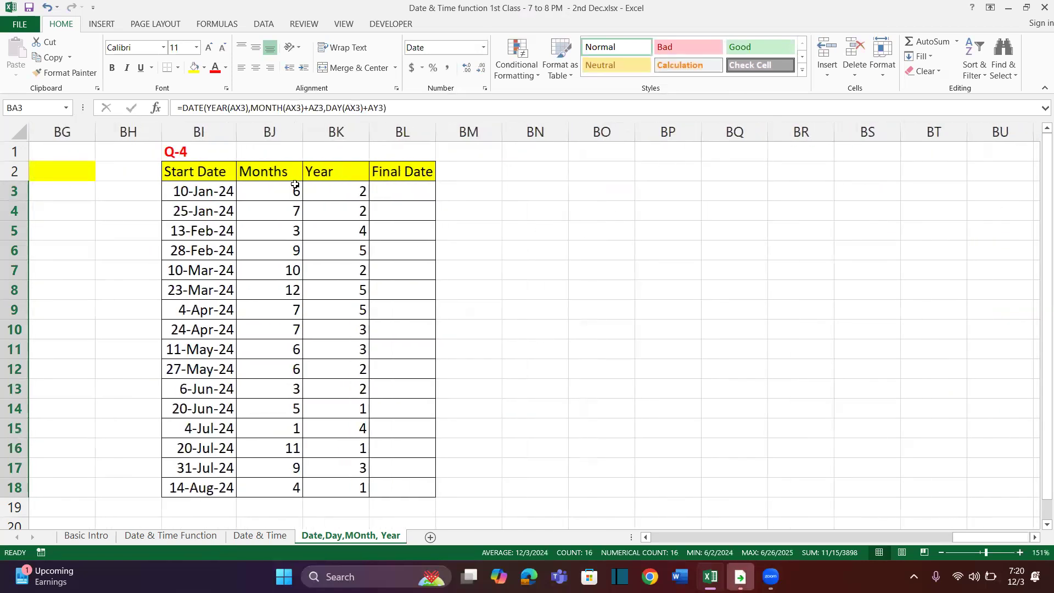
{"action": "left_click_drag", "start_coordinate": [440, 132], "coordinate": [541, 134]}
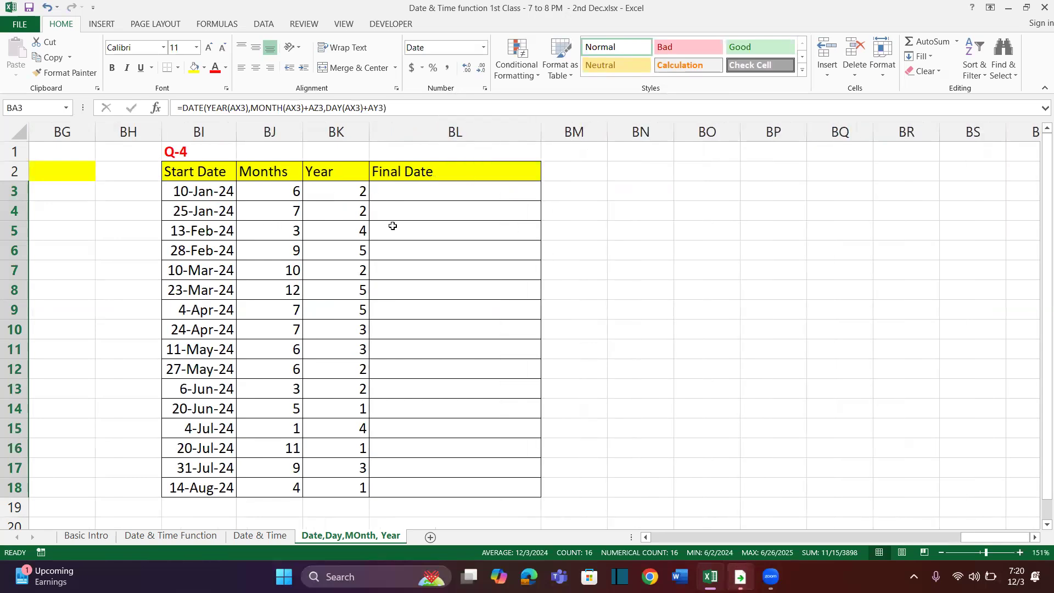
{"action": "left_click", "coordinate": [418, 193]}
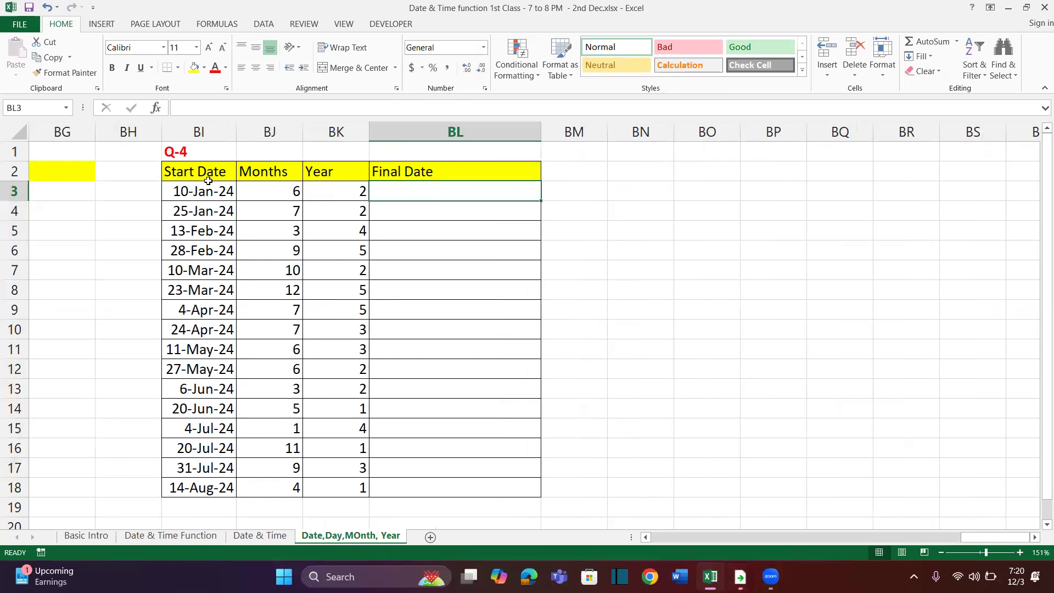
{"action": "left_click_drag", "start_coordinate": [206, 190], "coordinate": [209, 409]}
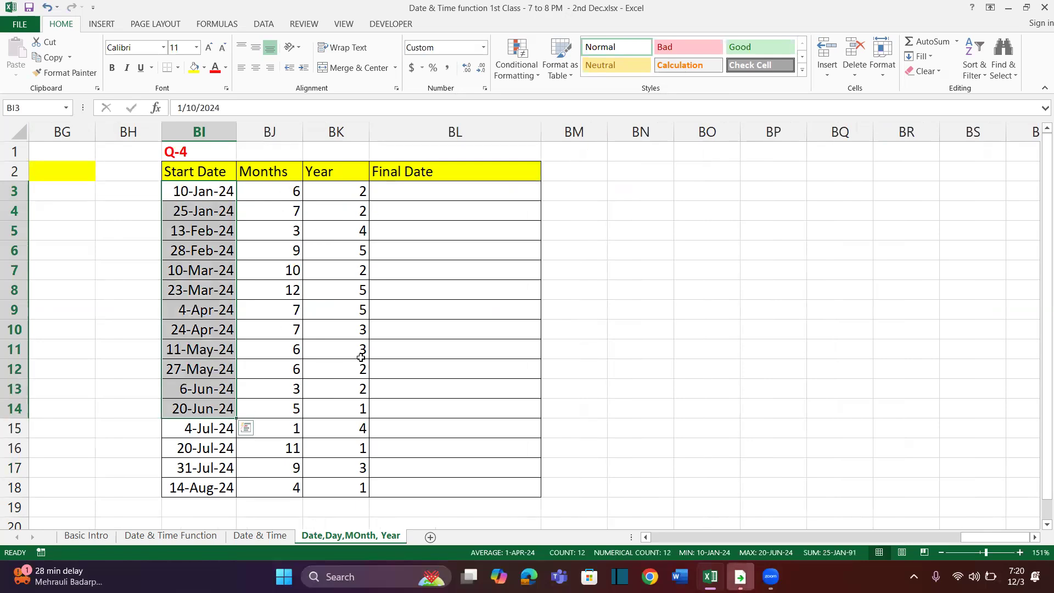
Start a DATE formula in BL3 of the Q-4 table with YEAR(BI3)+BK3 as its year argument
{"action": "left_click", "coordinate": [438, 190]}
{"action": "type", "text": "=date"}
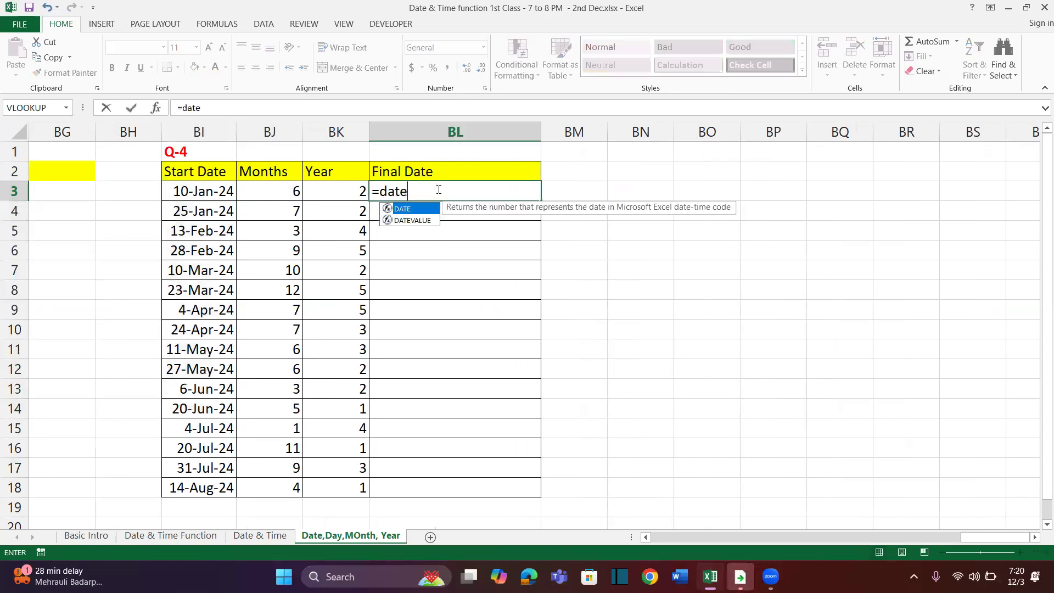
{"action": "key", "text": "Tab"}
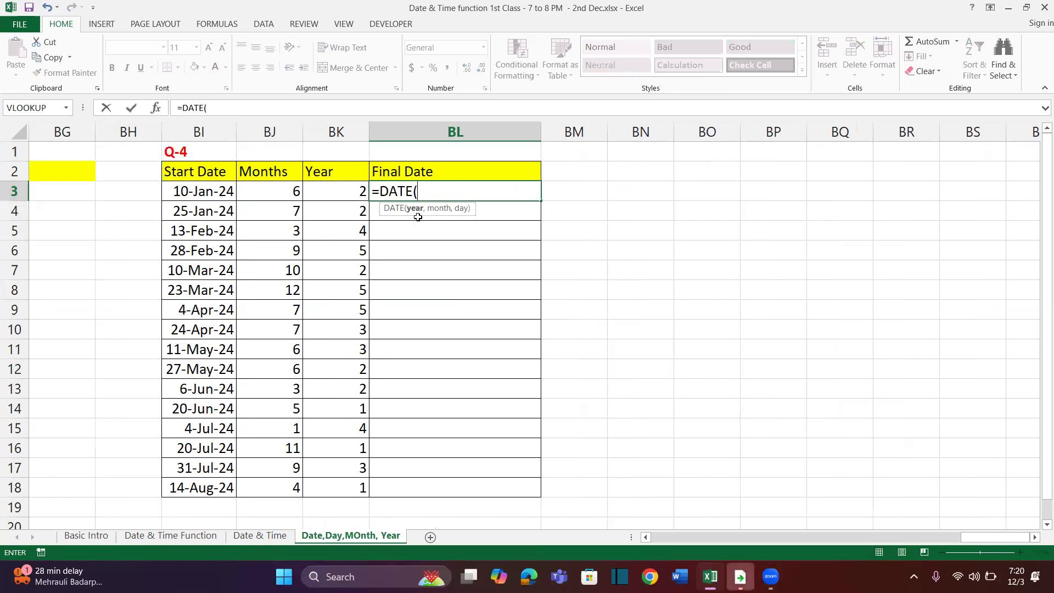
{"action": "type", "text": "Year"}
{"action": "key", "text": "Tab"}
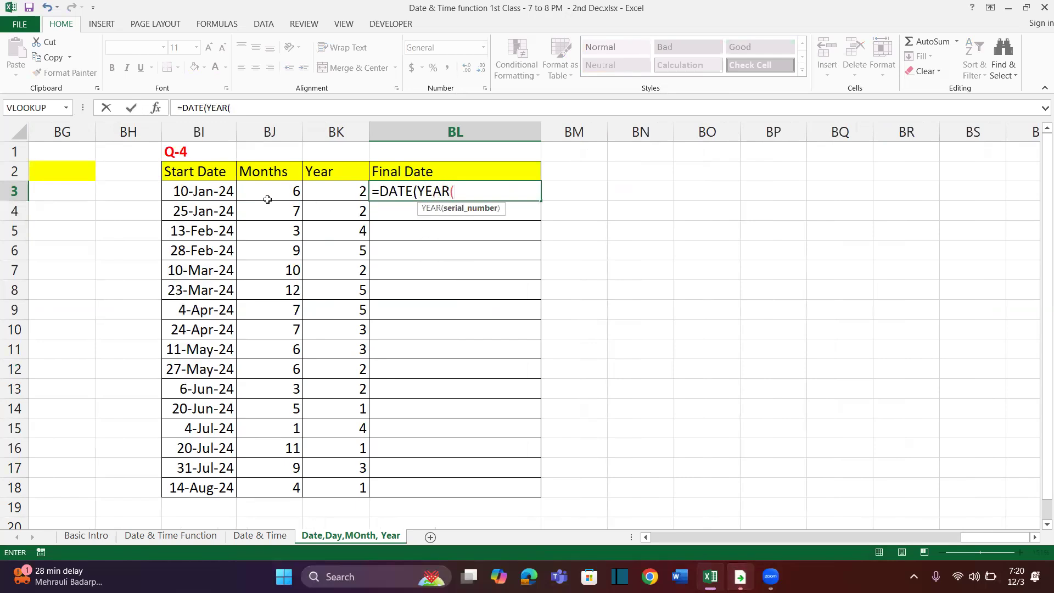
{"action": "left_click", "coordinate": [216, 192]}
{"action": "type", "text": "),"}
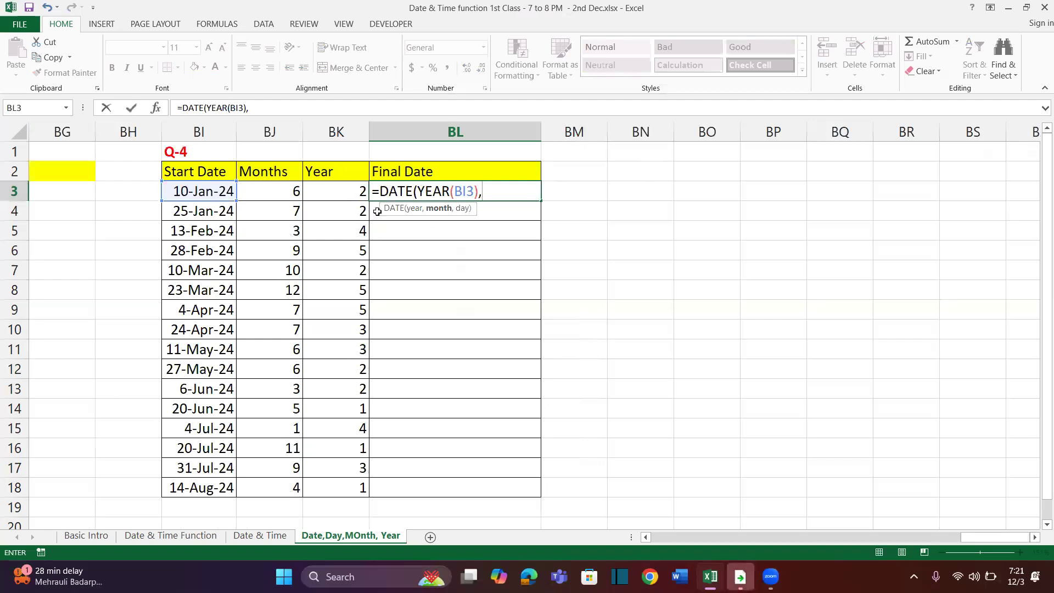
{"action": "key", "text": "BackSpace"}
{"action": "type", "text": "+"}
{"action": "left_click", "coordinate": [347, 192]}
Add MONTH(BI3)+BJ3 as the month argument of the BL3 formula
{"action": "type", "text": ",month"}
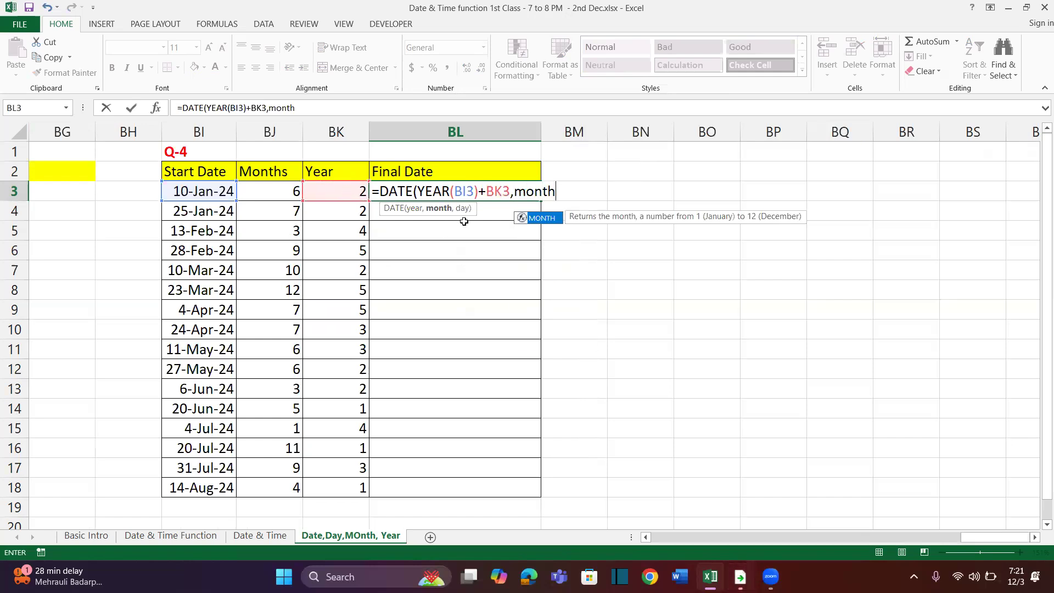
{"action": "key", "text": "Tab"}
{"action": "left_click", "coordinate": [219, 191]}
{"action": "type", "text": ")+"}
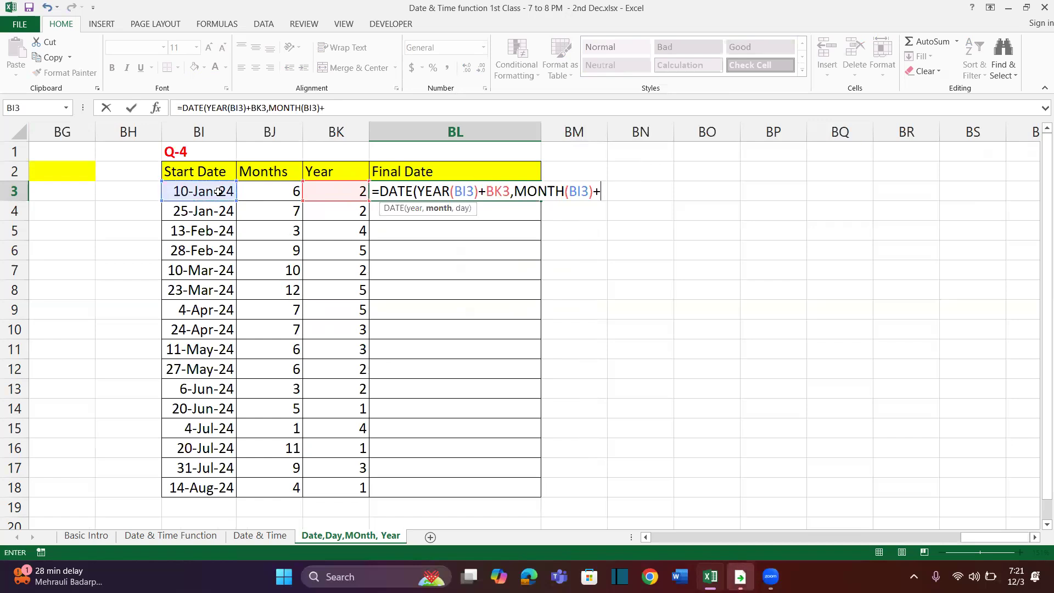
{"action": "left_click", "coordinate": [268, 193]}
Complete the BL3 formula with DAY(BI3) as the day argument and fill it down to BL18
{"action": "type", "text": ",d"}
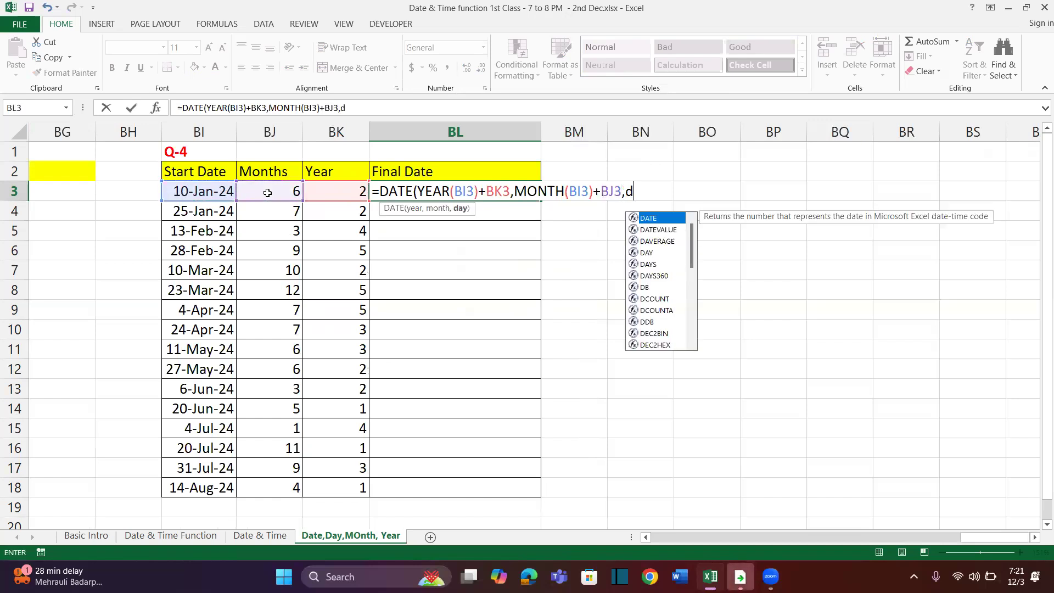
{"action": "type", "text": "ay"}
{"action": "key", "text": "Tab"}
{"action": "left_click", "coordinate": [213, 192]}
{"action": "type", "text": ")"}
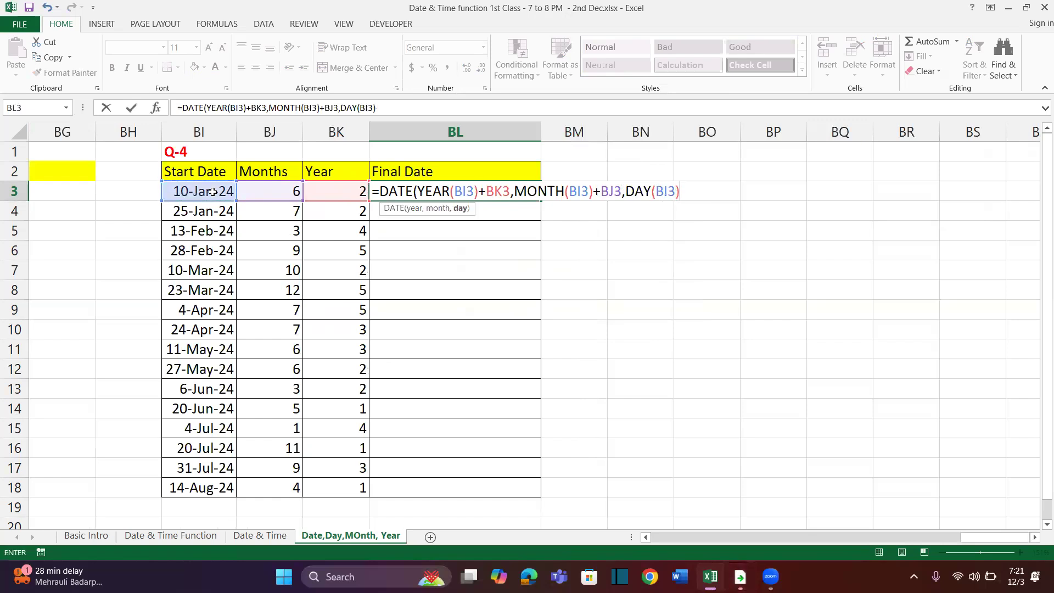
{"action": "key", "text": "Return"}
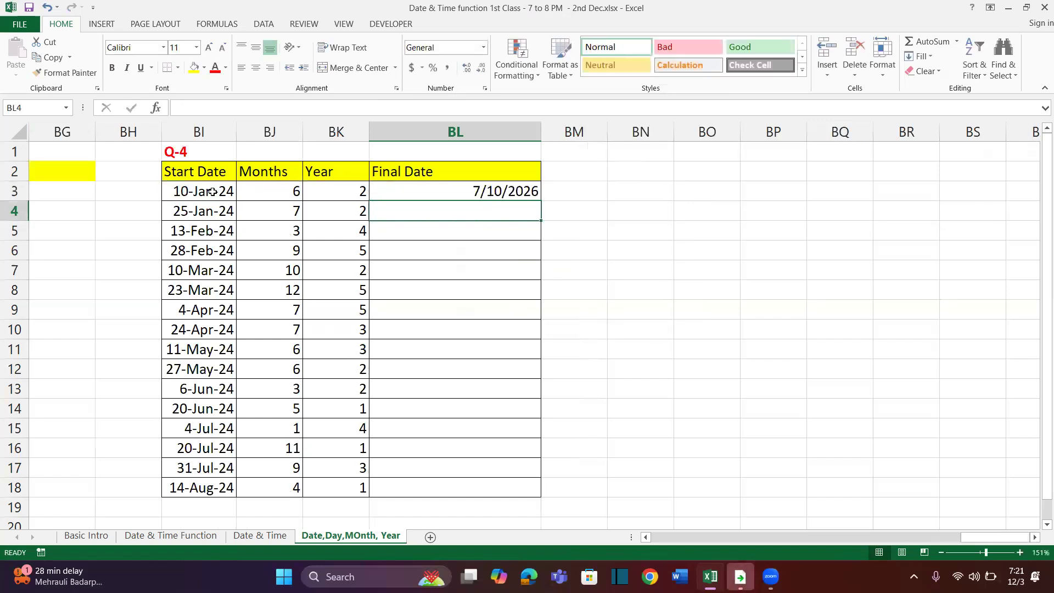
{"action": "left_click", "coordinate": [433, 190]}
{"action": "double_click", "coordinate": [542, 199]}
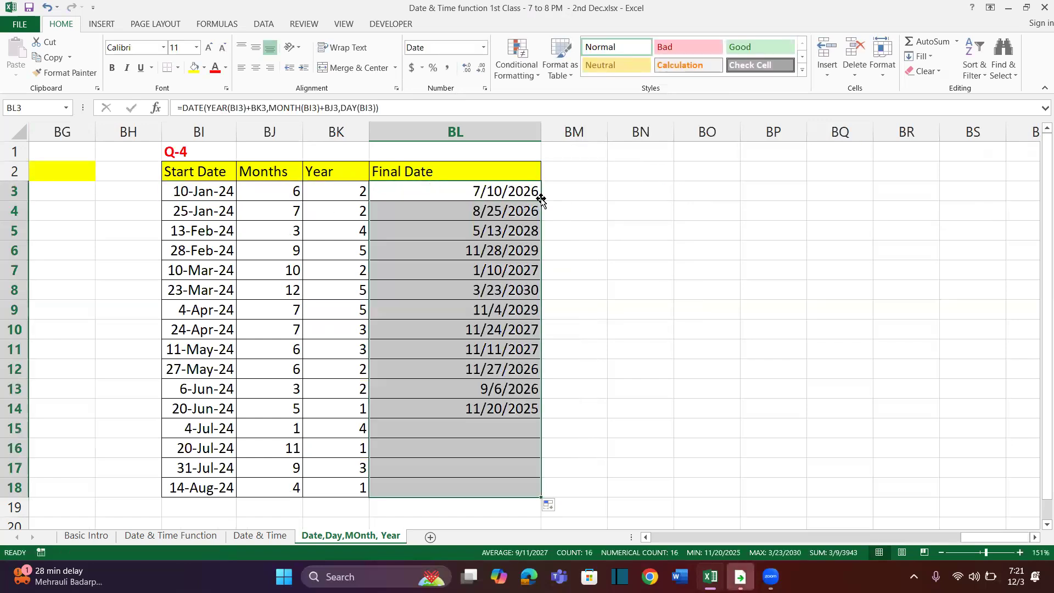
List the function names Today, Now, Rand and Randbetween in cells BO2 to BO5
{"action": "scroll", "coordinate": [651, 217], "scroll_direction": "right", "scroll_amount": 2}
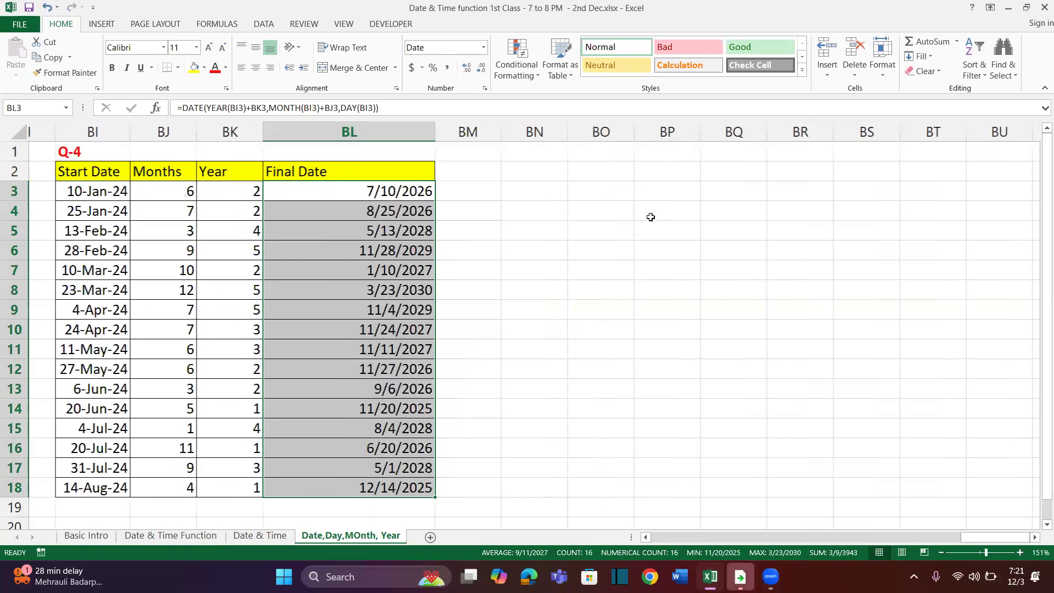
{"action": "left_click", "coordinate": [564, 171]}
{"action": "type", "text": "Today"}
{"action": "key", "text": "Return"}
{"action": "type", "text": "Now"}
{"action": "key", "text": "Return"}
{"action": "type", "text": "Rand"}
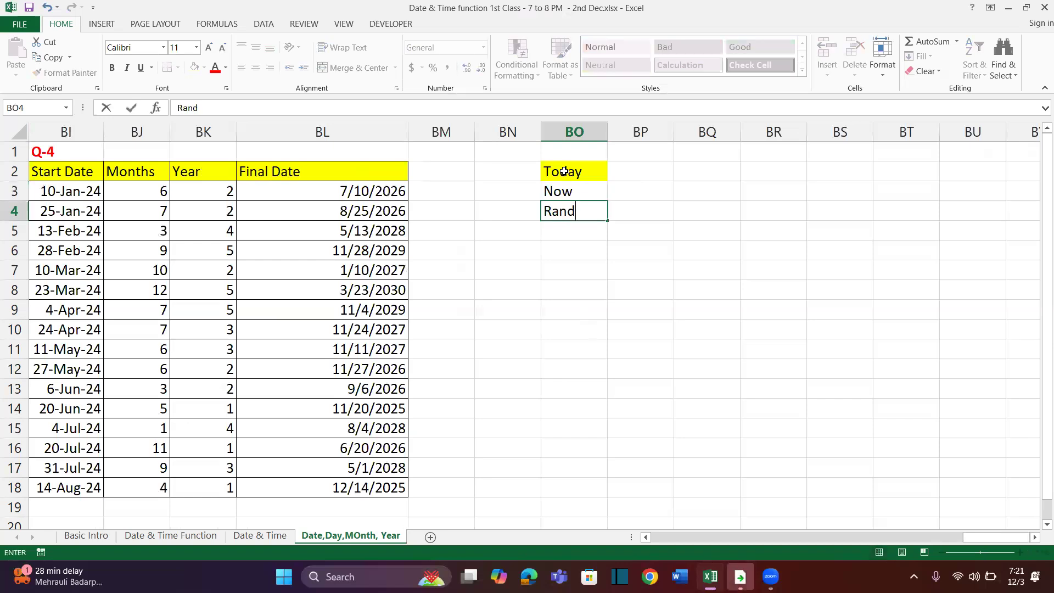
{"action": "key", "text": "Return"}
{"action": "type", "text": "Ta"}
{"action": "key", "text": "BackSpace"}
{"action": "key", "text": "BackSpace"}
{"action": "type", "text": "Randbetween"}
{"action": "key", "text": "ctrl+Return"}
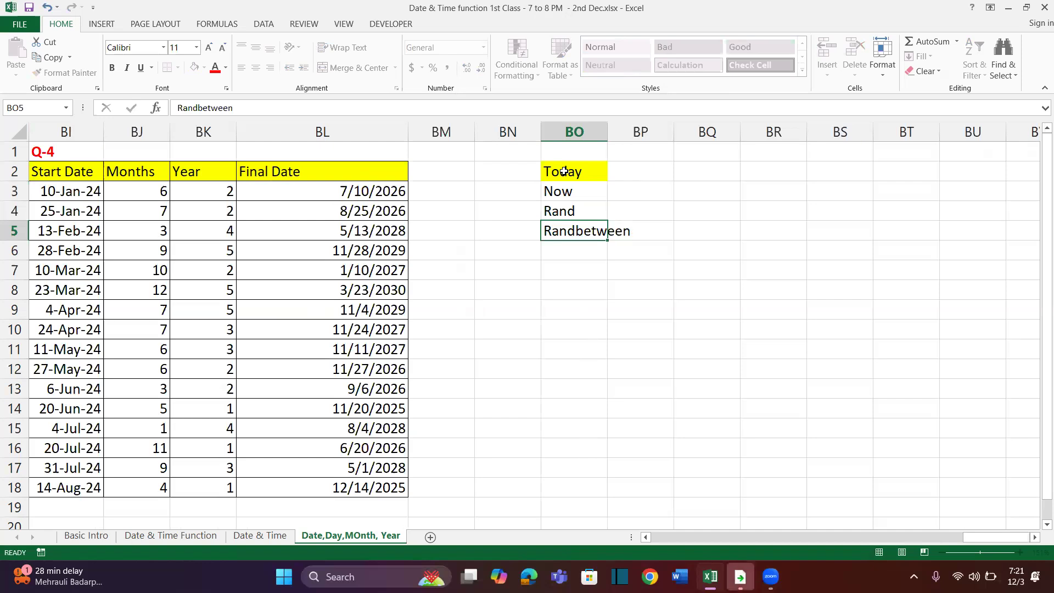
Extend the function list in column BO with Mod in BO6 and Int in BO7
{"action": "key", "text": "Return"}
{"action": "type", "text": "MOd"}
{"action": "key", "text": "Return"}
{"action": "type", "text": "EIN"}
{"action": "key", "text": "BackSpace"}
{"action": "key", "text": "BackSpace"}
{"action": "key", "text": "BackSpace"}
{"action": "type", "text": "Int"}
{"action": "key", "text": "Return"}
{"action": "left_click_drag", "start_coordinate": [558, 171], "coordinate": [561, 271]}
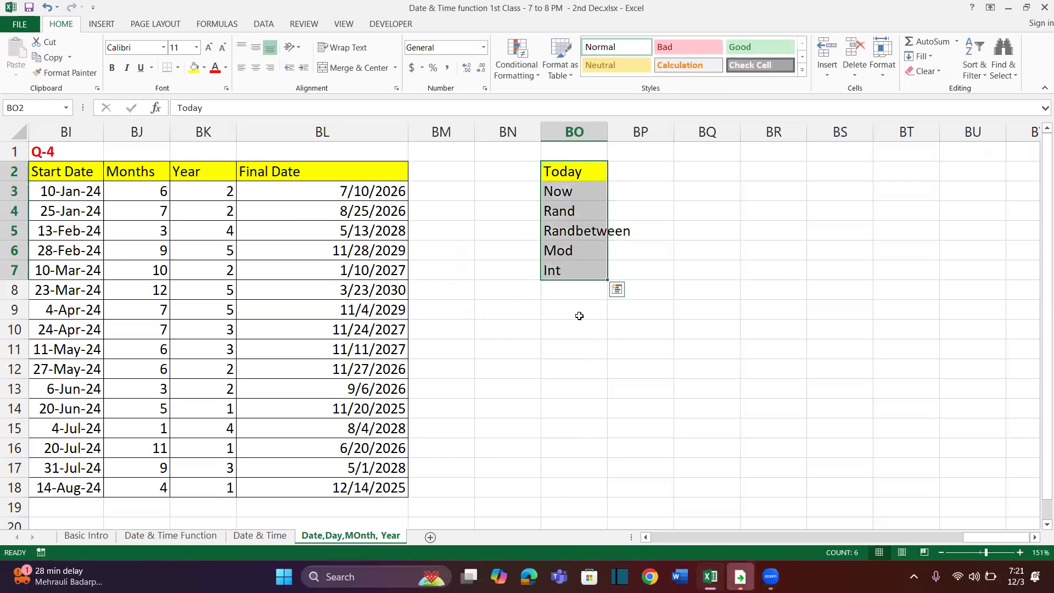
{"action": "left_click", "coordinate": [580, 316]}
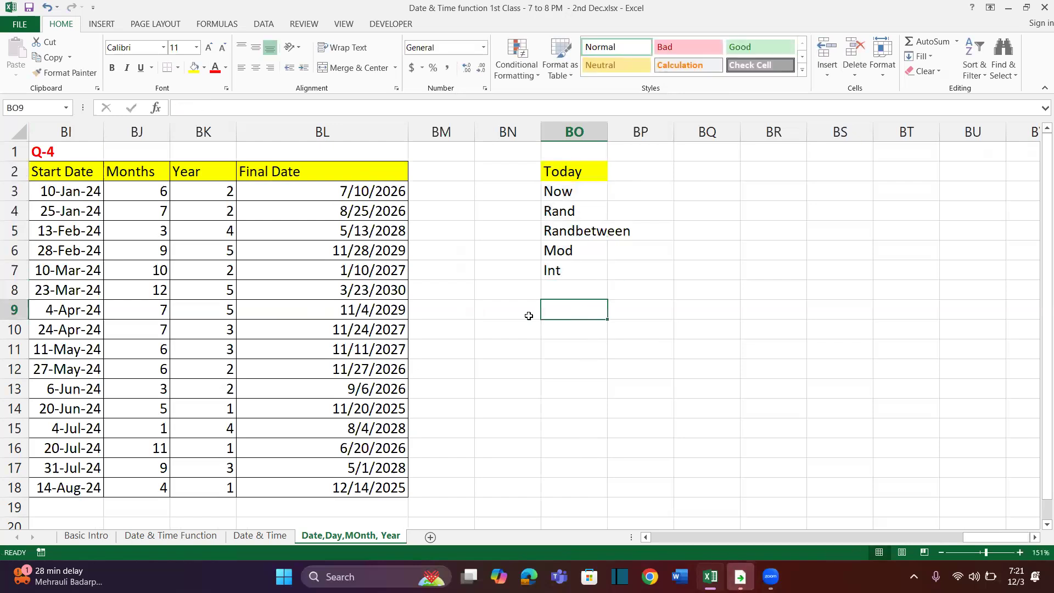
Examine the Hour, Minute, Second and Time entries in the function list on the Date & Time Function sheet
{"action": "left_click", "coordinate": [86, 536]}
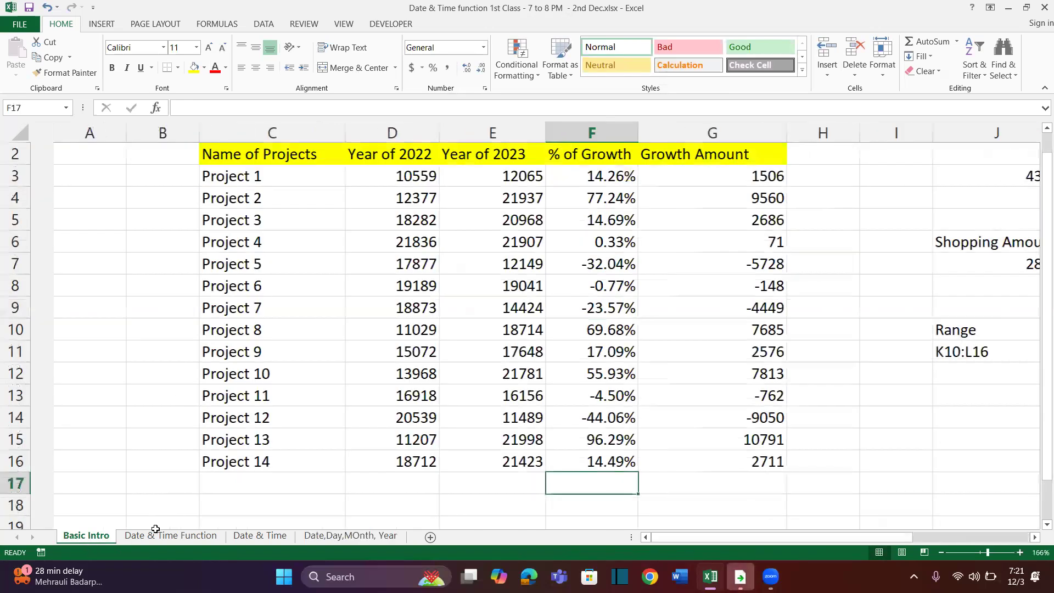
{"action": "left_click", "coordinate": [155, 533]}
{"action": "scroll", "coordinate": [203, 308], "scroll_direction": "up", "scroll_amount": 8}
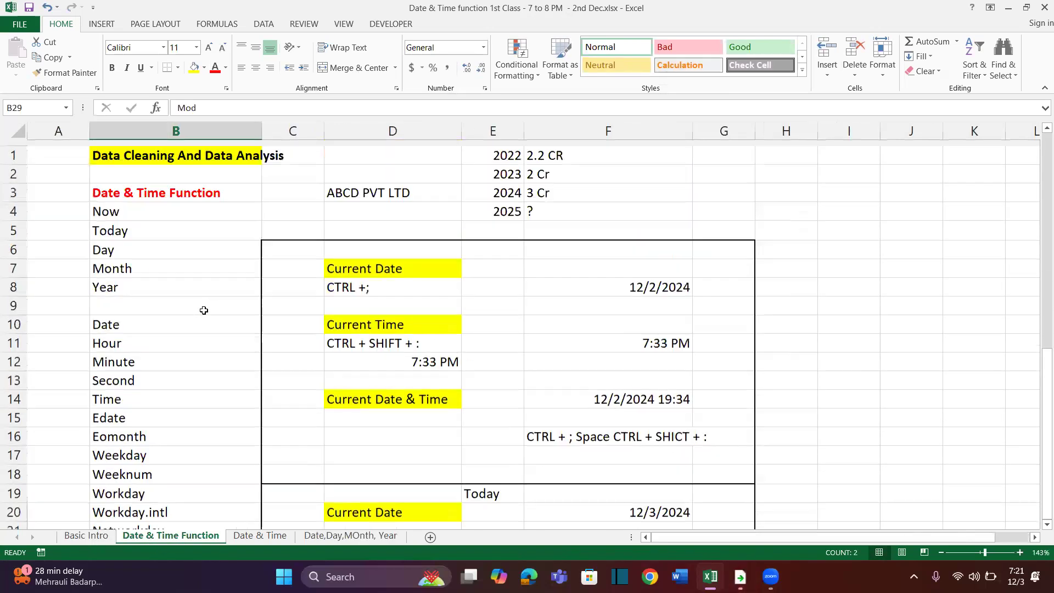
{"action": "scroll", "coordinate": [128, 290], "scroll_direction": "down", "scroll_amount": 1}
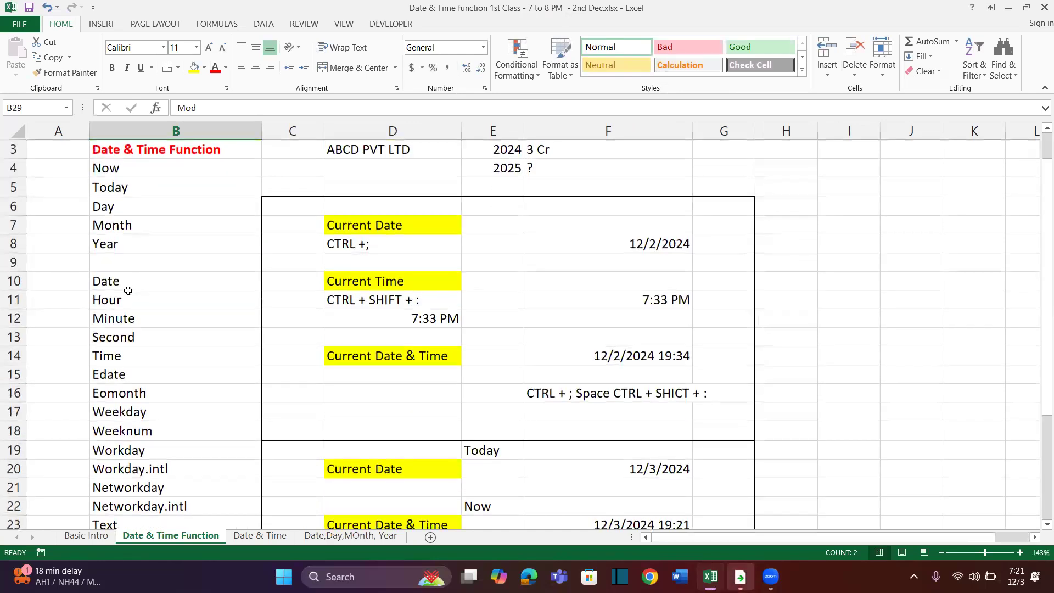
{"action": "left_click_drag", "start_coordinate": [131, 349], "coordinate": [134, 359]}
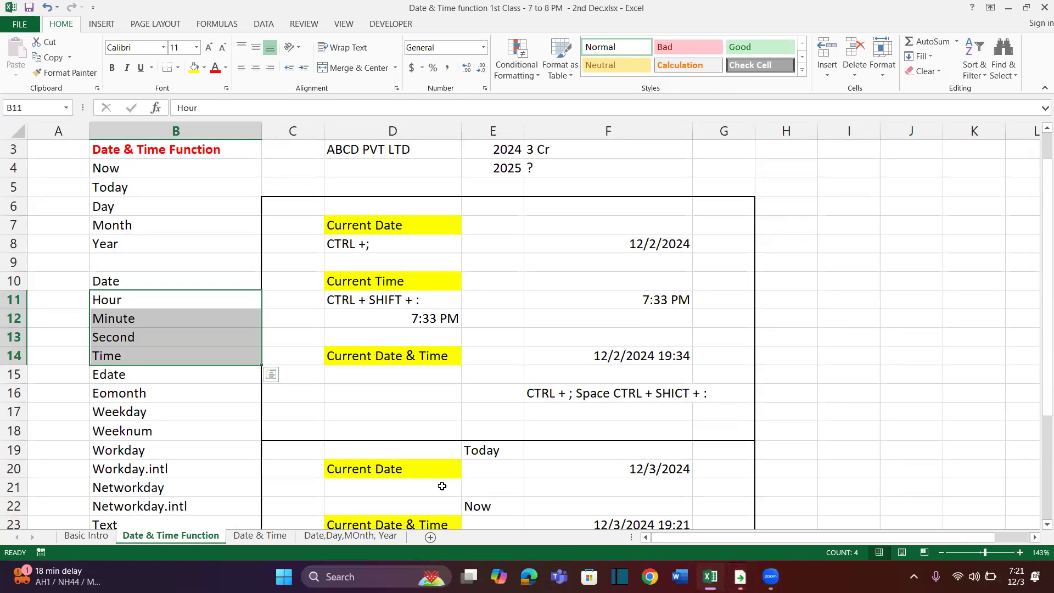
{"action": "left_click", "coordinate": [312, 502]}
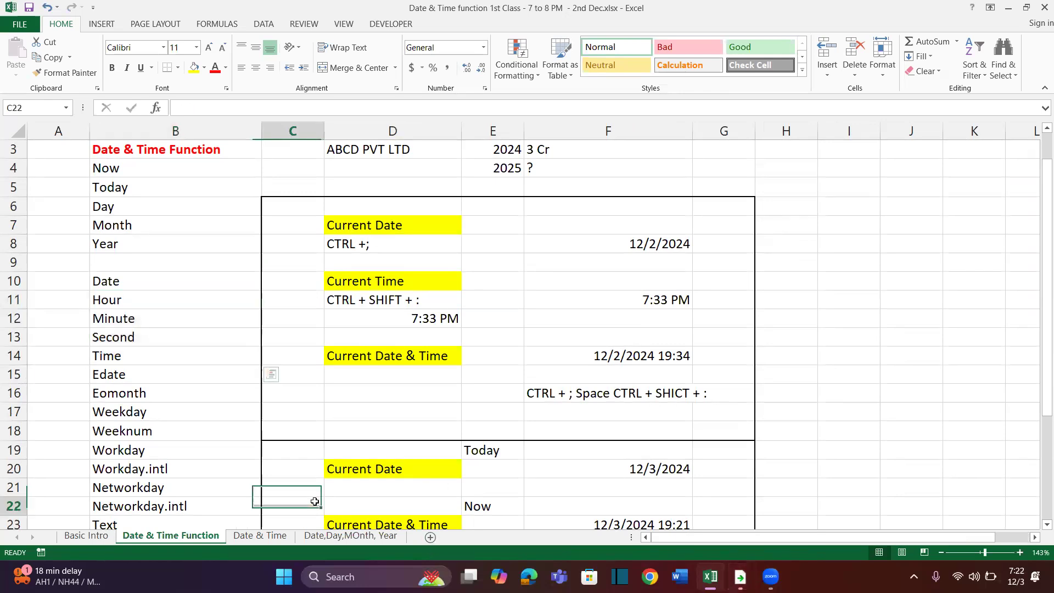
Add a new worksheet and place it after the Date,Day,MOnth, Year sheet
{"action": "left_click", "coordinate": [430, 537]}
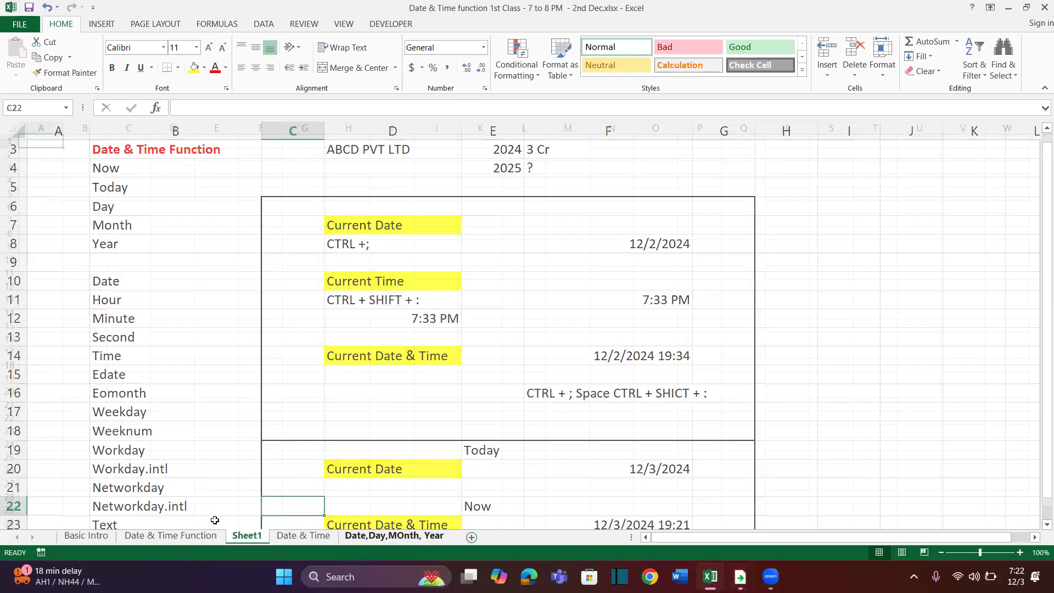
{"action": "left_click", "coordinate": [241, 535]}
{"action": "left_click_drag", "start_coordinate": [240, 541], "coordinate": [463, 542]}
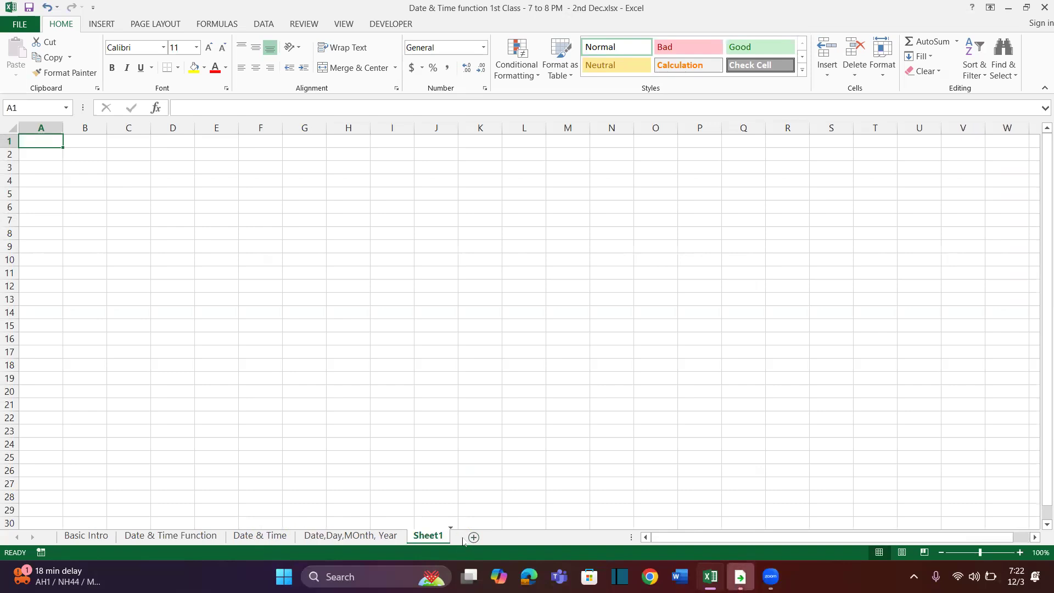
Rename the new worksheet as "Time, Hour, Minute, Second"
{"action": "double_click", "coordinate": [430, 537]}
{"action": "type", "text": "Time, Hour, Minute, Second"}
{"action": "left_click", "coordinate": [350, 343]}
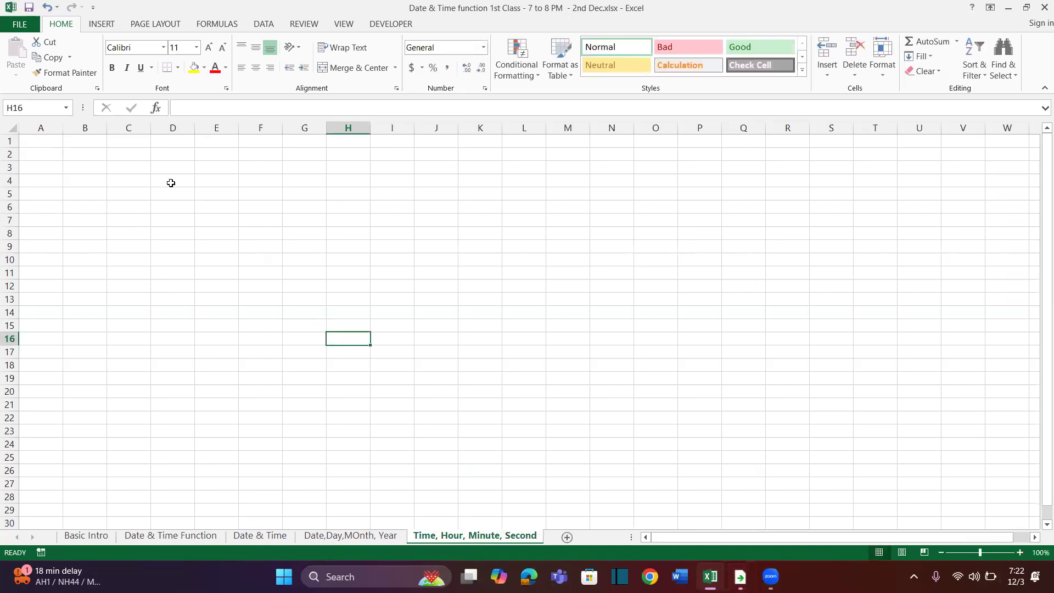
Enter the heading Time in cell B1 of the new sheet
{"action": "scroll", "coordinate": [171, 183], "scroll_direction": "up", "scroll_amount": 5}
{"action": "left_click", "coordinate": [172, 161]}
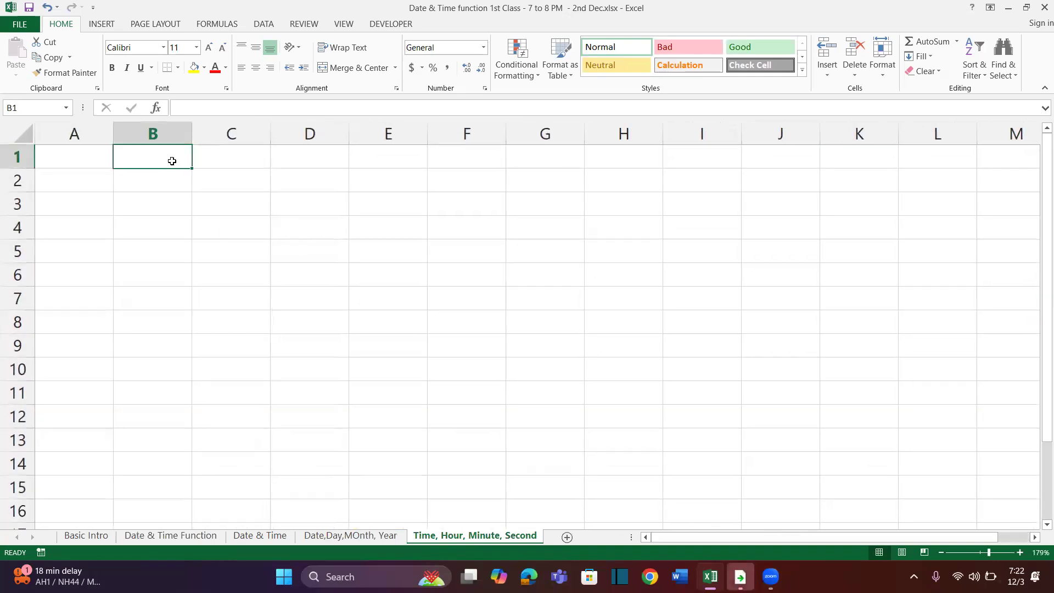
{"action": "type", "text": "Time"}
{"action": "key", "text": "Return"}
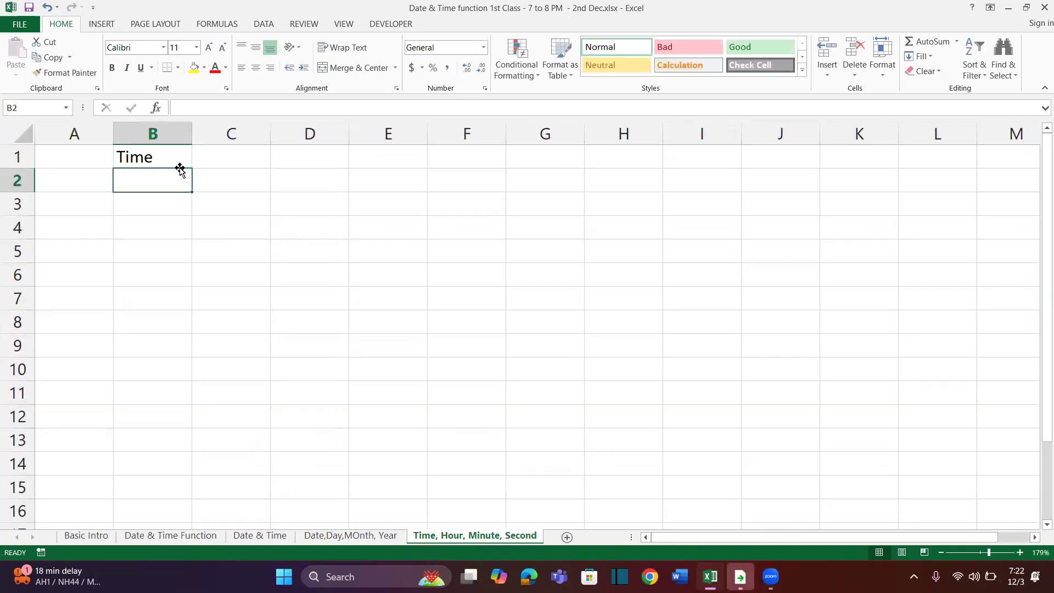
Format the Time heading in B1 as bold with a yellow fill and widen column B
{"action": "left_click", "coordinate": [171, 161]}
{"action": "double_click", "coordinate": [171, 161]}
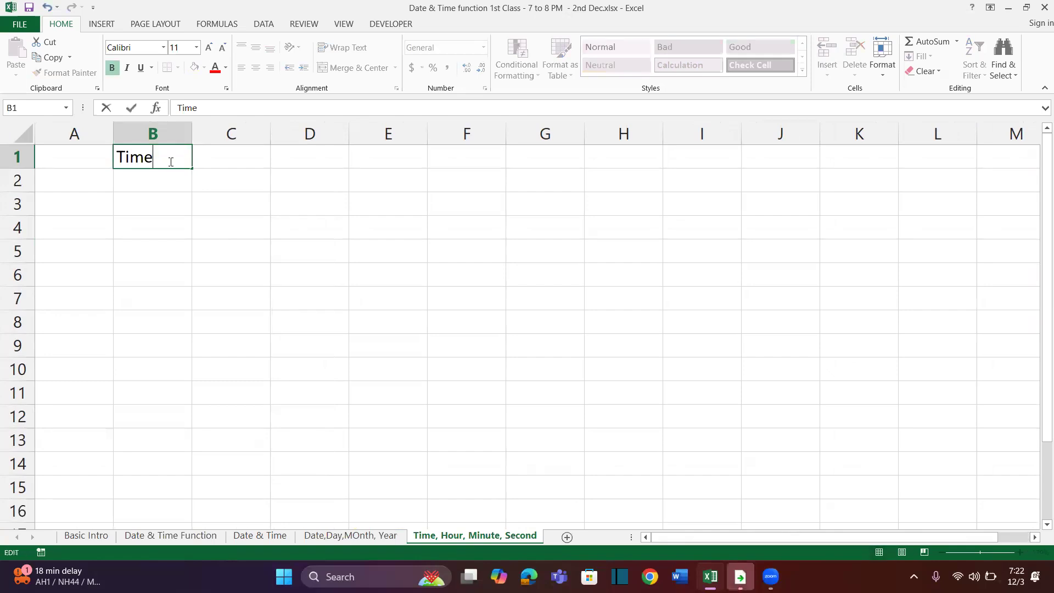
{"action": "left_click", "coordinate": [273, 195]}
{"action": "left_click", "coordinate": [177, 165]}
{"action": "left_click", "coordinate": [112, 67]}
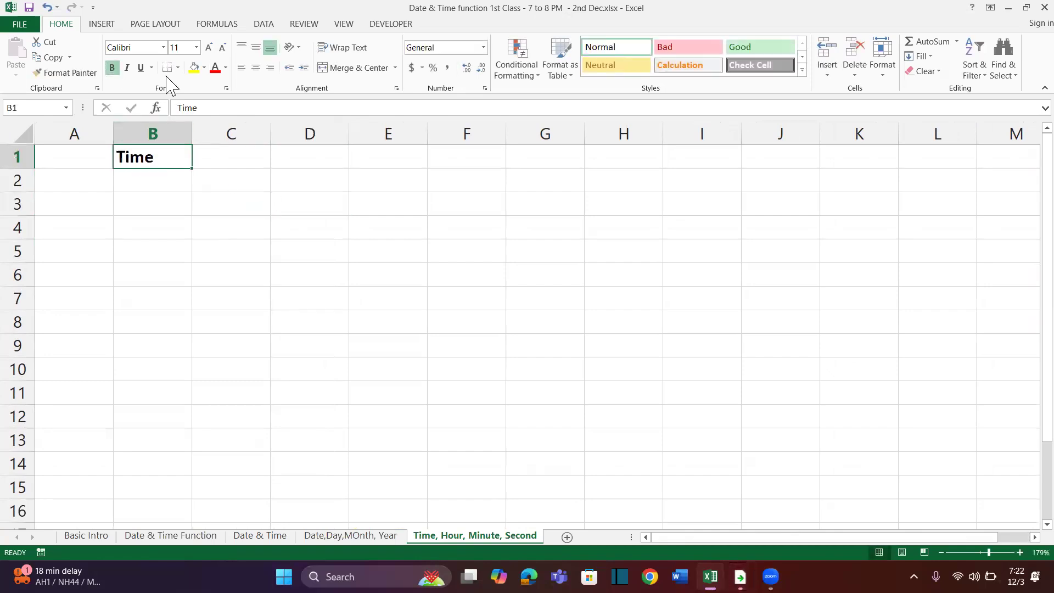
{"action": "left_click", "coordinate": [194, 68]}
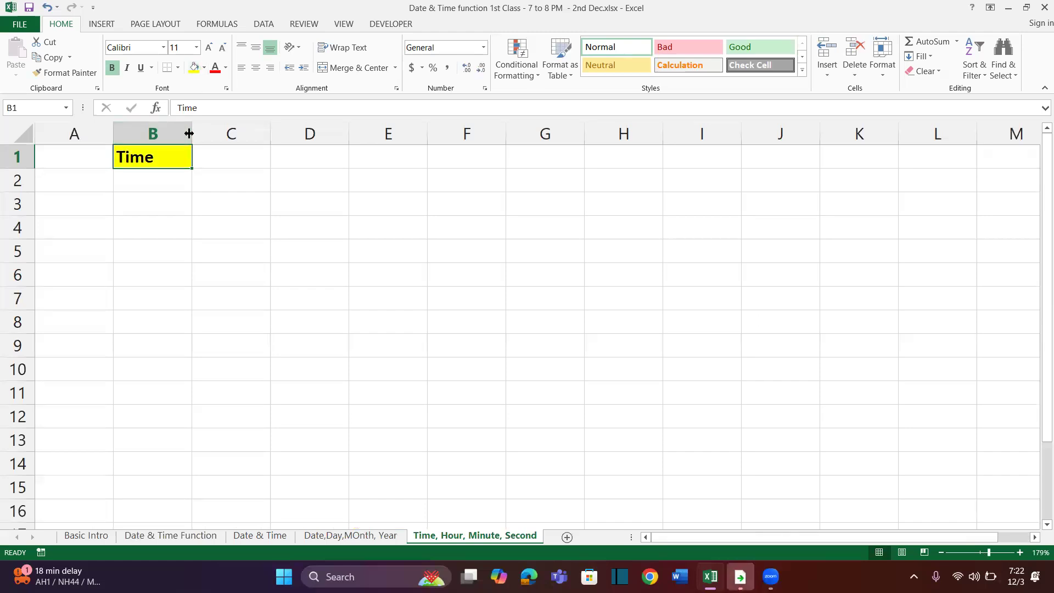
{"action": "left_click_drag", "start_coordinate": [192, 131], "coordinate": [308, 130]}
Enter =RAND() in cell B2 and fill the formula down through B14
{"action": "left_click", "coordinate": [236, 182]}
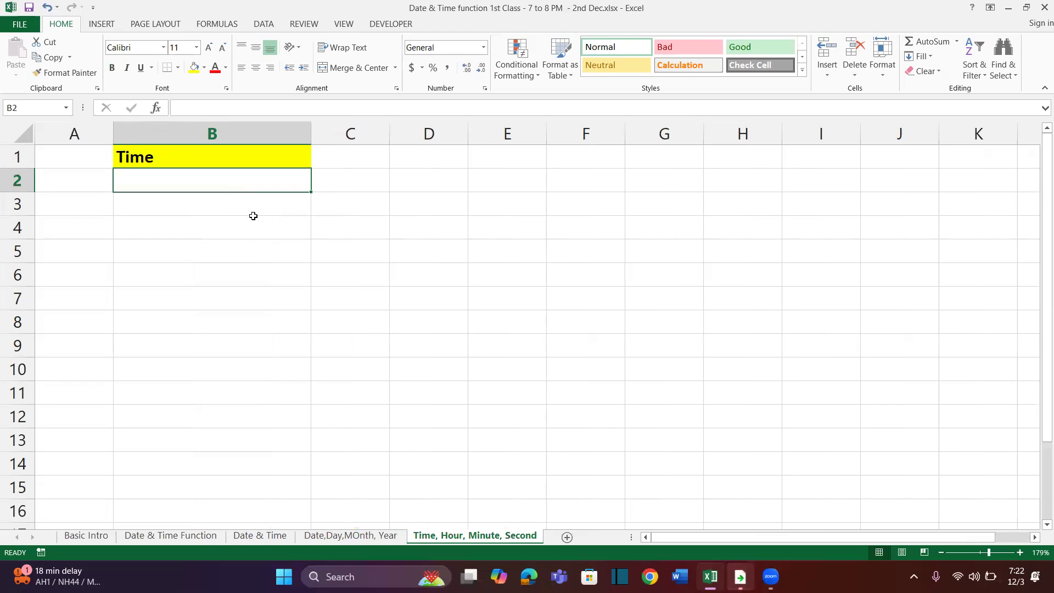
{"action": "type", "text": "=ran"}
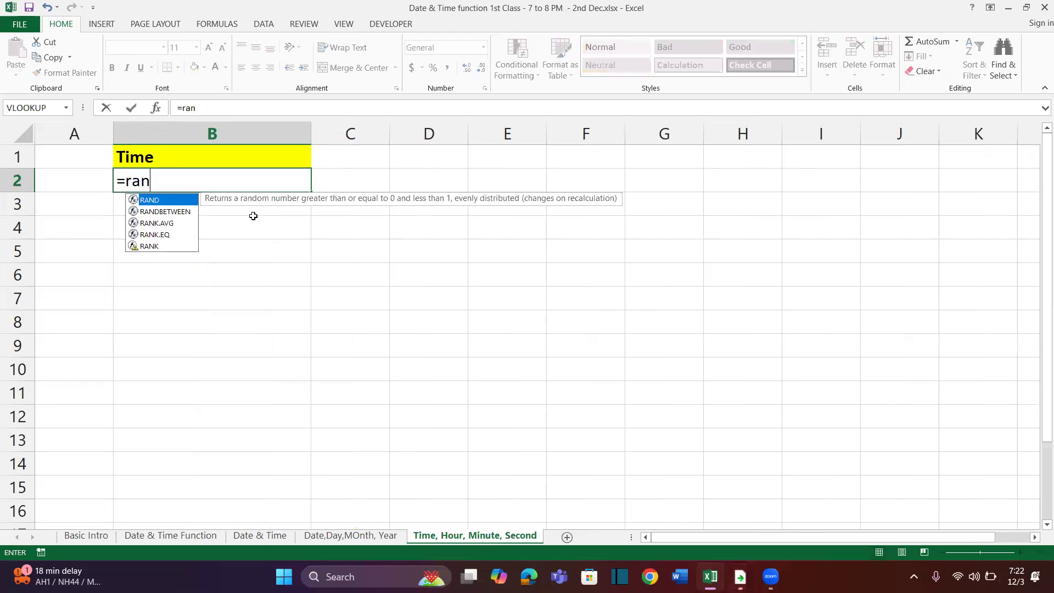
{"action": "type", "text": "d()"}
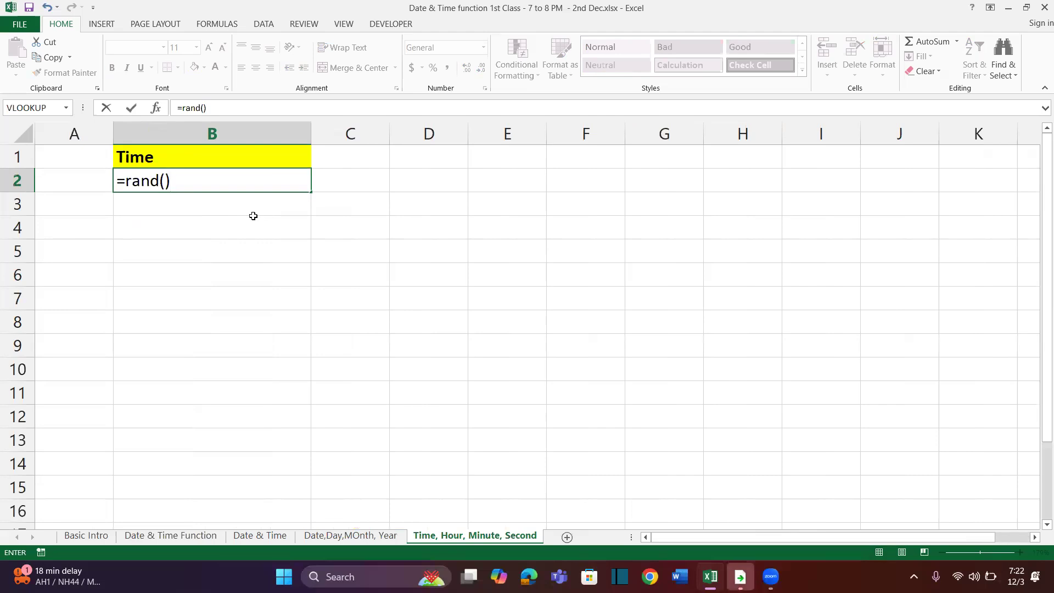
{"action": "key", "text": "Return"}
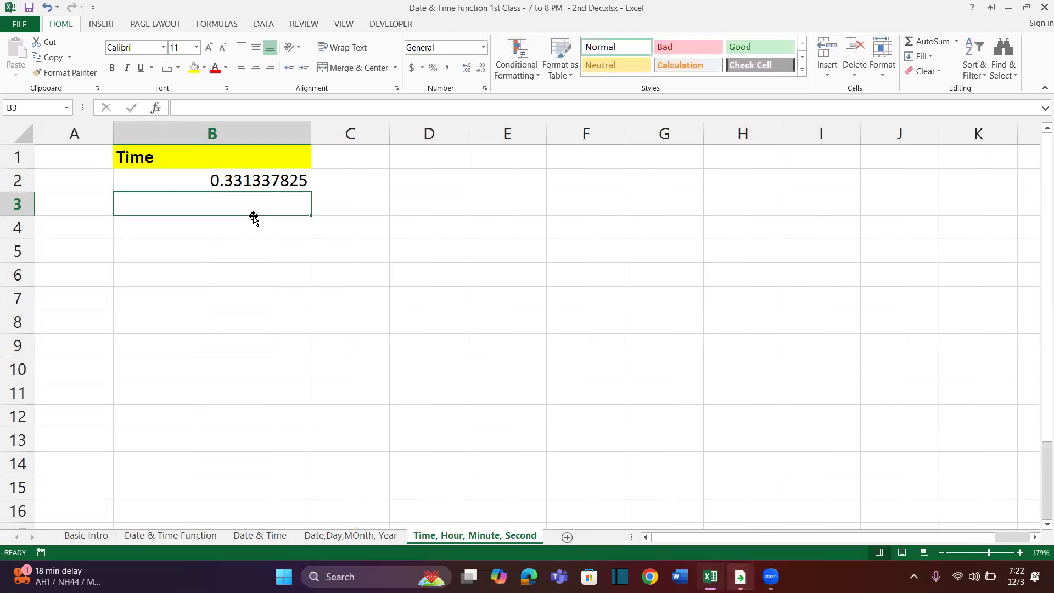
{"action": "left_click", "coordinate": [281, 180]}
{"action": "left_click_drag", "start_coordinate": [312, 192], "coordinate": [313, 476]}
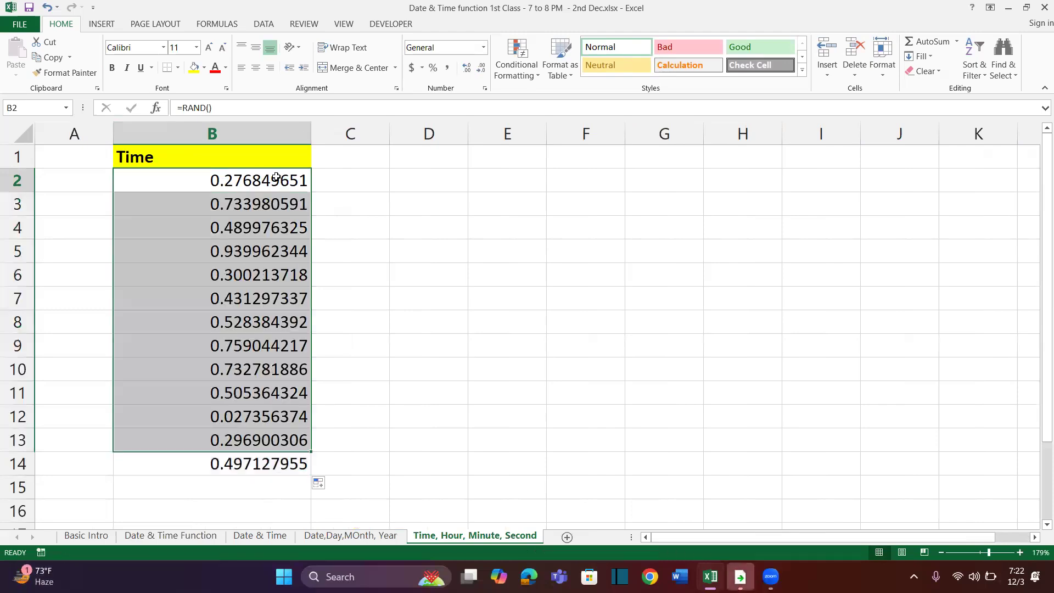
Replace the random number formulas in B2:B14 with their values using Paste Special Values
{"action": "left_click", "coordinate": [50, 57]}
{"action": "left_click", "coordinate": [16, 75]}
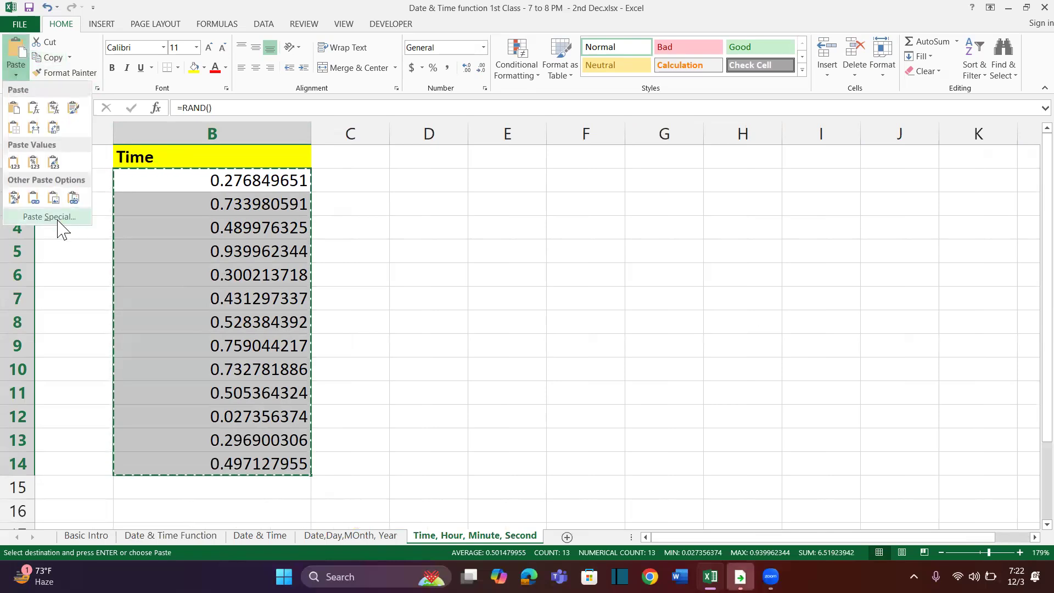
{"action": "left_click", "coordinate": [62, 217]}
{"action": "left_click", "coordinate": [457, 118]}
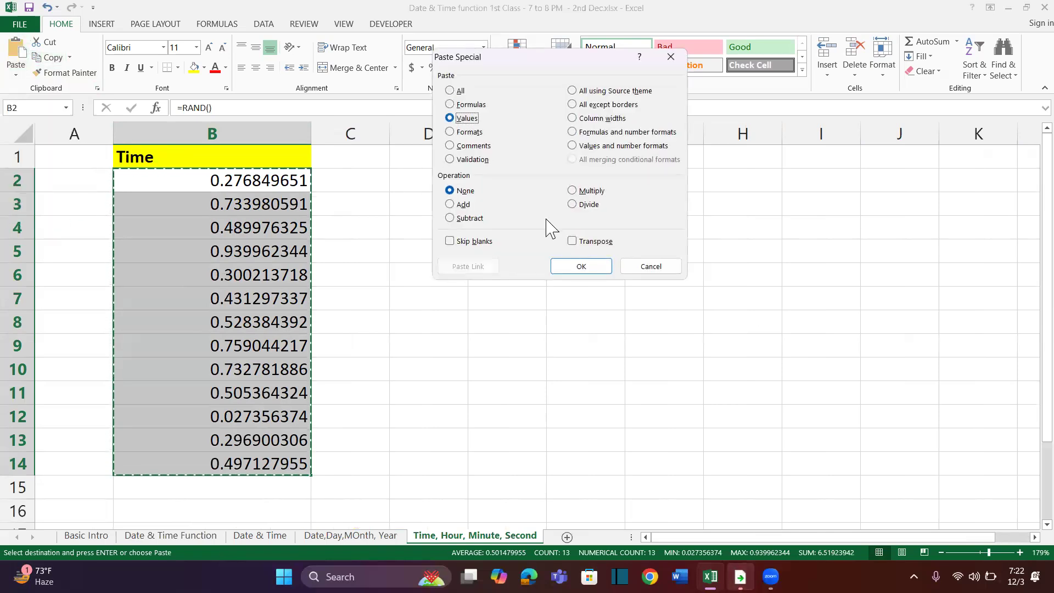
{"action": "left_click", "coordinate": [582, 266]}
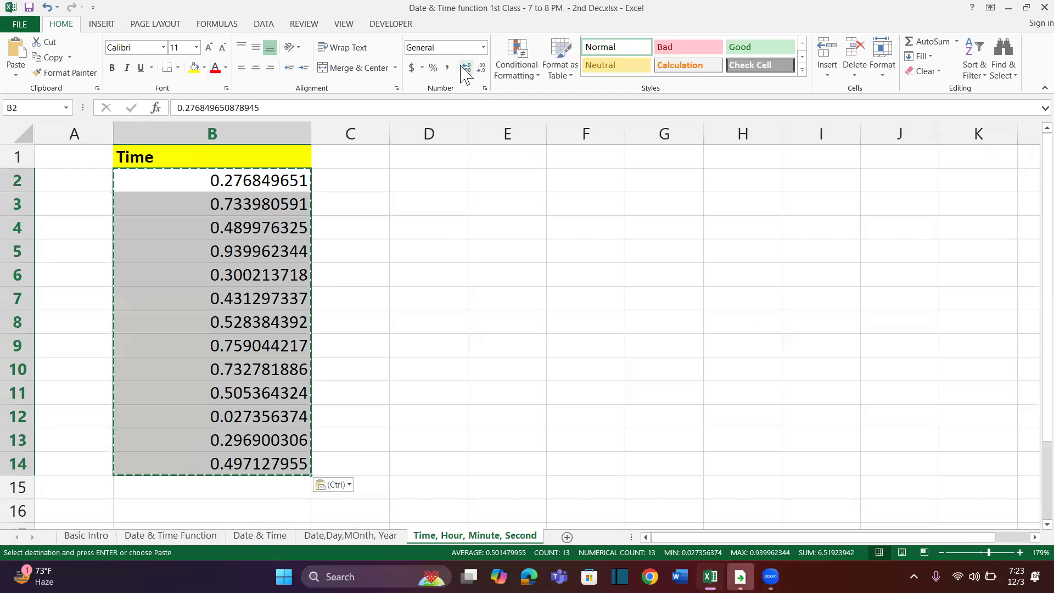
{"action": "left_click", "coordinate": [57, 19]}
{"action": "key", "text": "ctrl"}
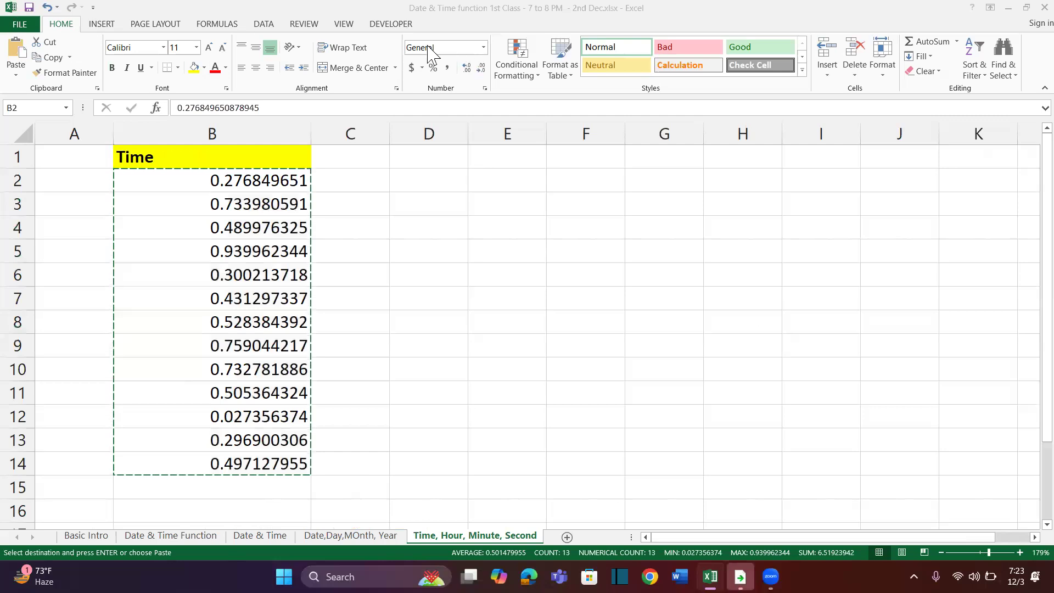
{"action": "key", "text": "ctrl"}
{"action": "key", "text": "ctrl"}
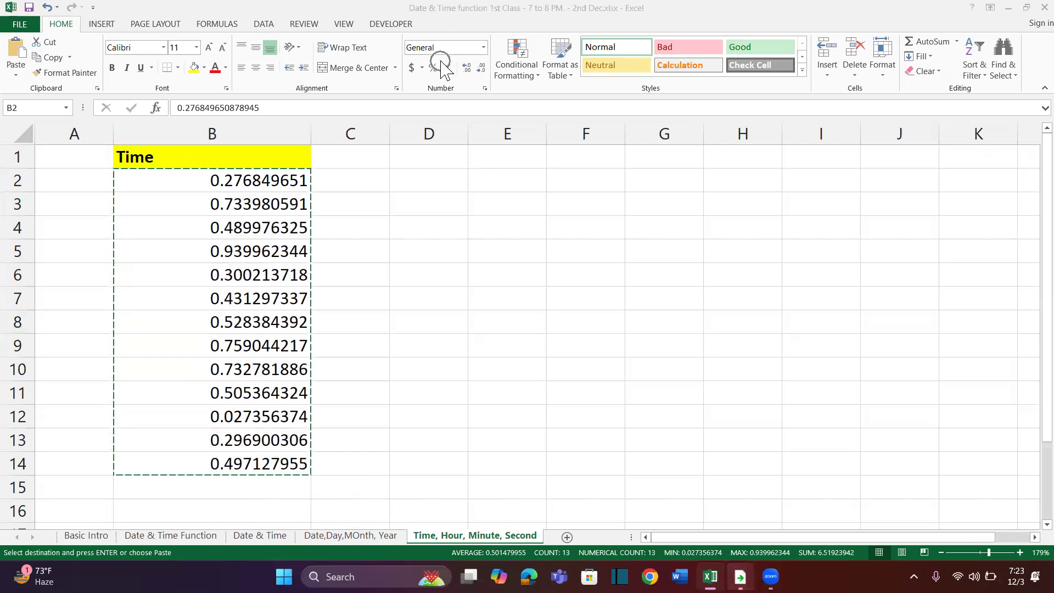
Format the random numbers in B2:B14 as times with the custom number format HH:MM:SS AM/PM
{"action": "left_click", "coordinate": [485, 88]}
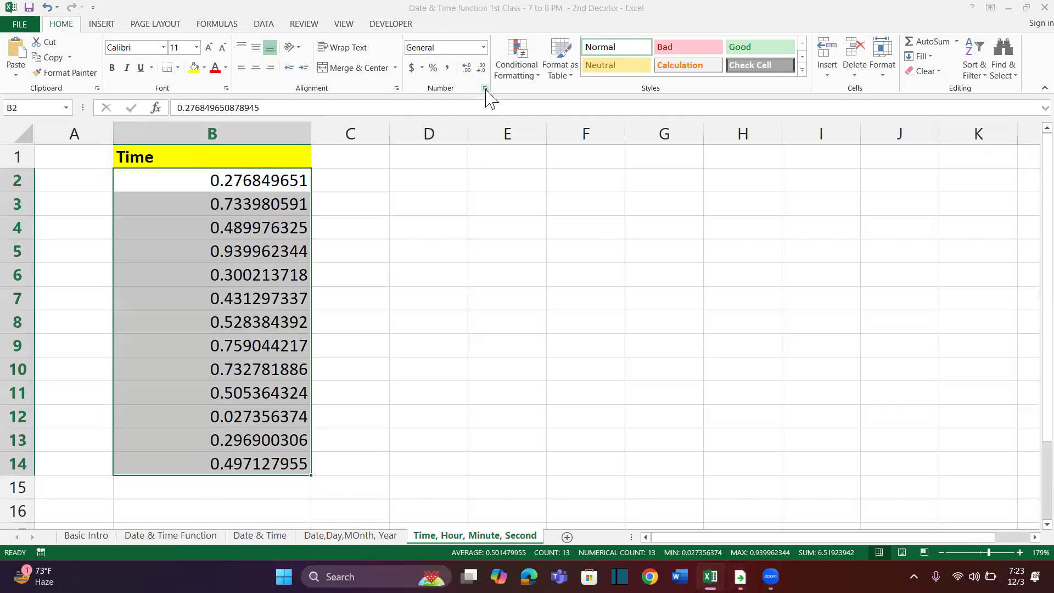
{"action": "left_click", "coordinate": [411, 166]}
{"action": "key", "text": "ctrl"}
{"action": "key", "text": "ctrl"}
{"action": "key", "text": "ctrl"}
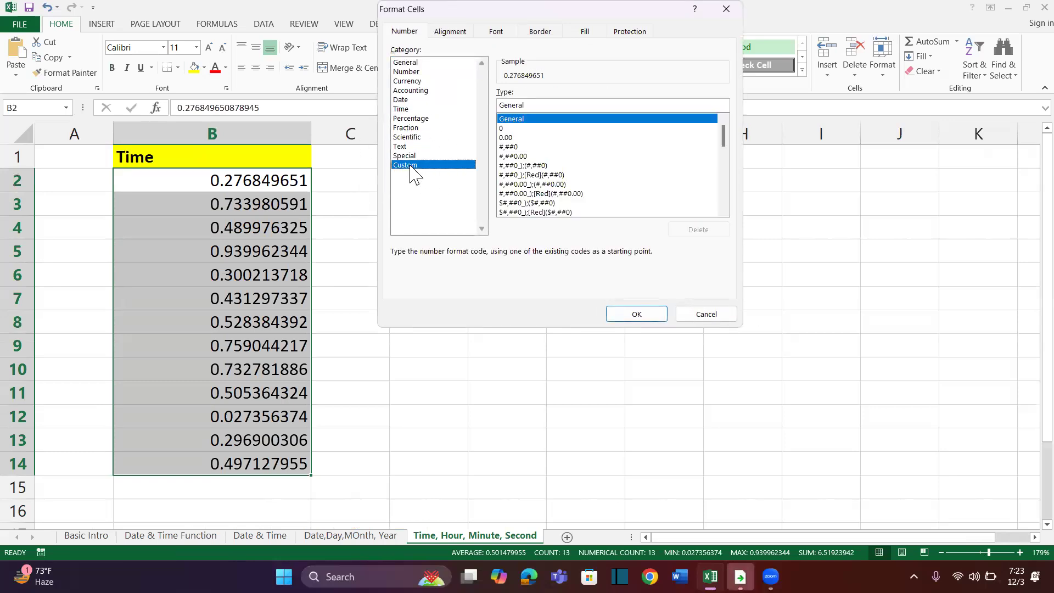
{"action": "left_click_drag", "start_coordinate": [535, 103], "coordinate": [471, 111]}
{"action": "key", "text": "BackSpace"}
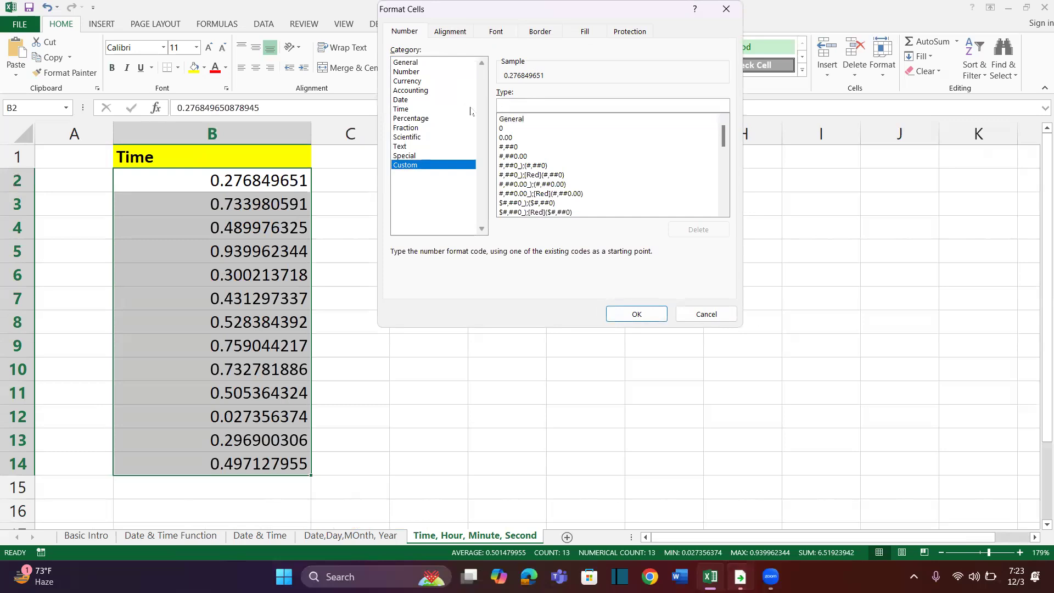
{"action": "type", "text": "HH:MM:SS AM"}
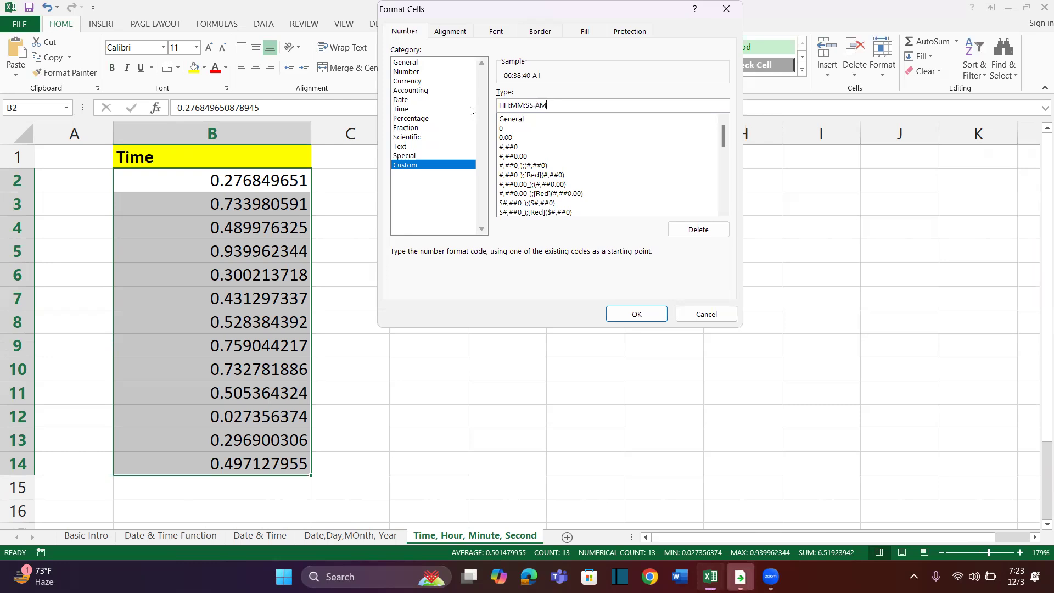
{"action": "type", "text": "PM"}
{"action": "left_click", "coordinate": [650, 314]}
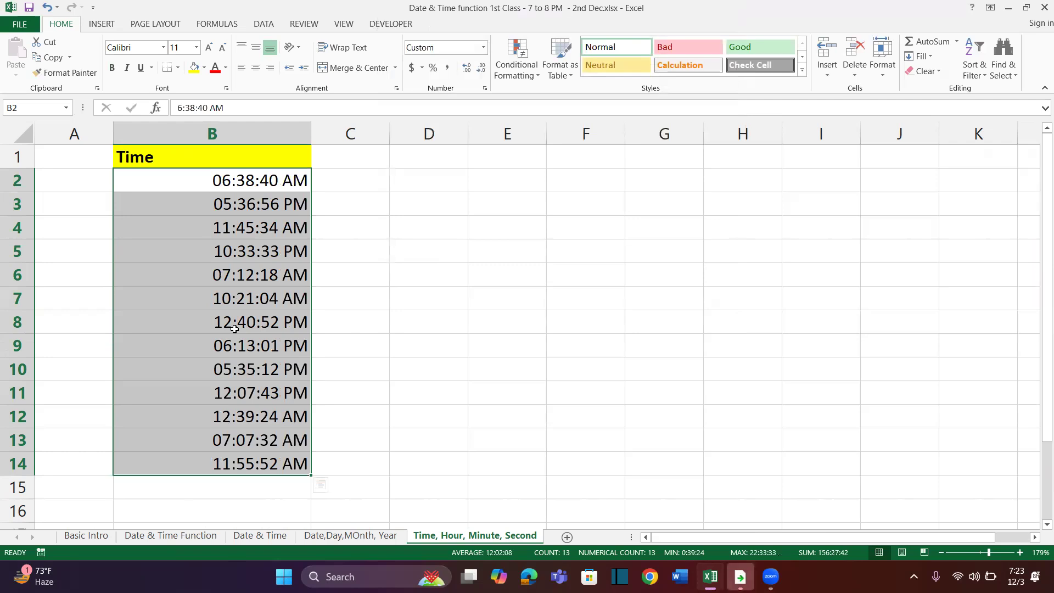
Enter the headings Hour in C1 and Minutes in D1
{"action": "left_click", "coordinate": [341, 163]}
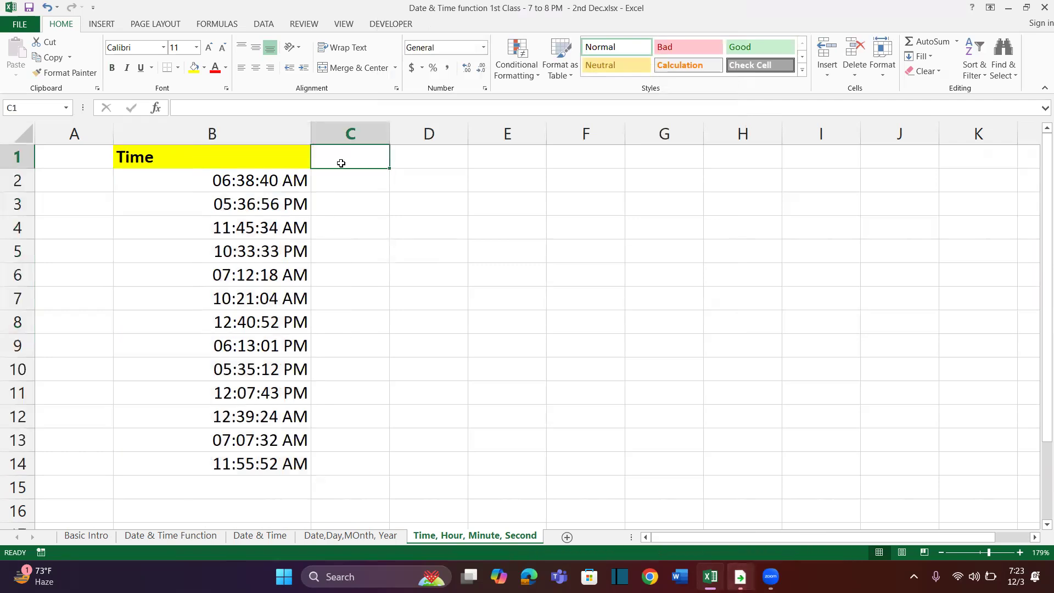
{"action": "type", "text": "Da"}
{"action": "key", "text": "Num_Lock"}
{"action": "key", "text": "Num_Lock"}
{"action": "key", "text": "BackSpace"}
{"action": "key", "text": "BackSpace"}
{"action": "type", "text": "Hou"}
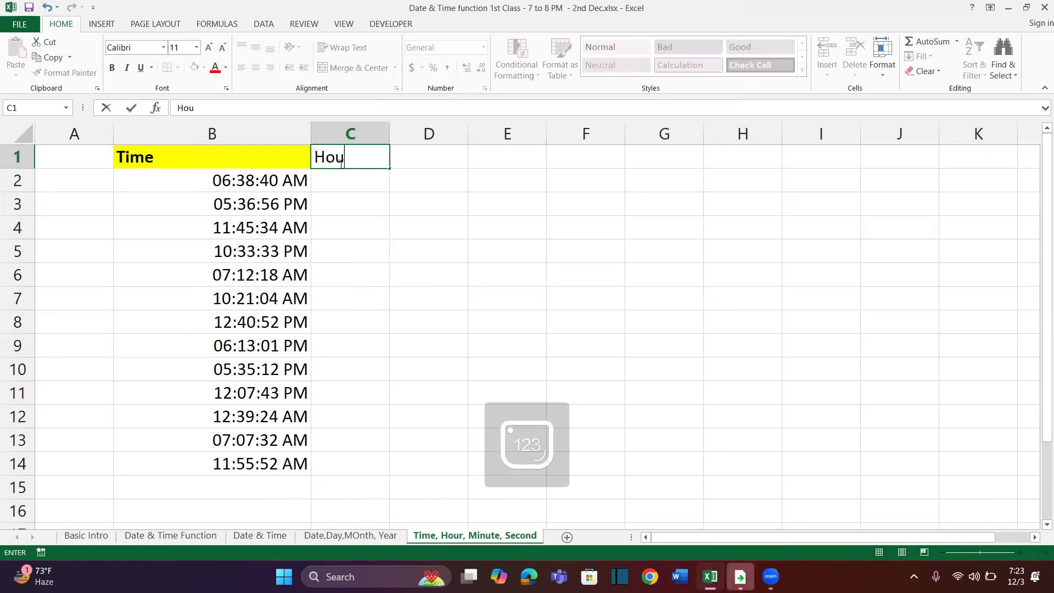
{"action": "type", "text": "r"}
{"action": "key", "text": "Tab"}
{"action": "type", "text": "Minutes"}
{"action": "key", "text": "Return"}
Change the heading in C1 to Hours and enter the heading Seconds in E1
{"action": "left_click", "coordinate": [341, 163]}
{"action": "key", "text": "F2"}
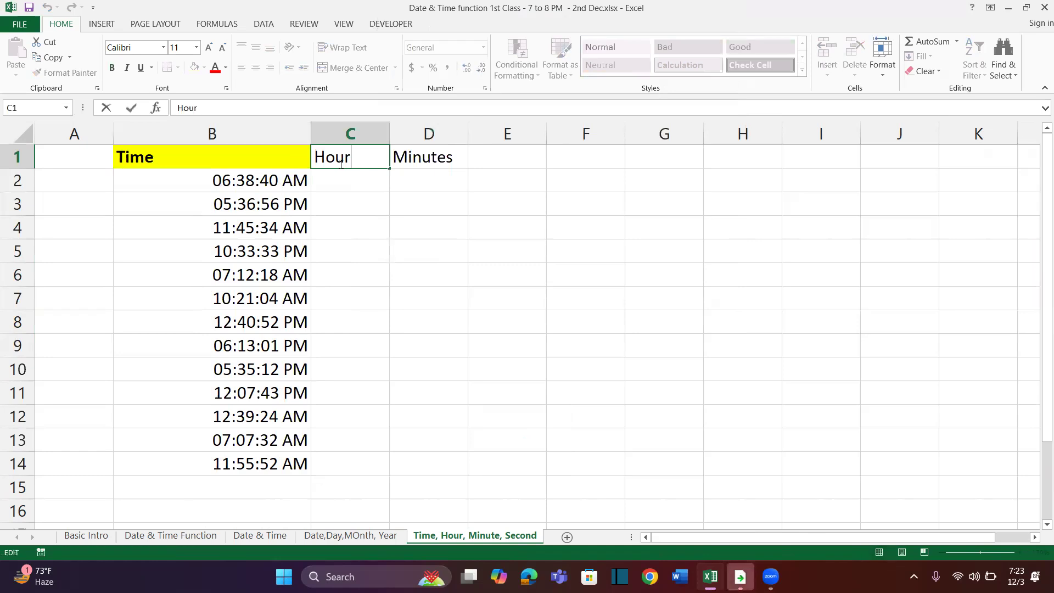
{"action": "type", "text": "s"}
{"action": "key", "text": "Tab"}
{"action": "key", "text": "Tab"}
{"action": "type", "text": "Seconds"}
{"action": "key", "text": "Return"}
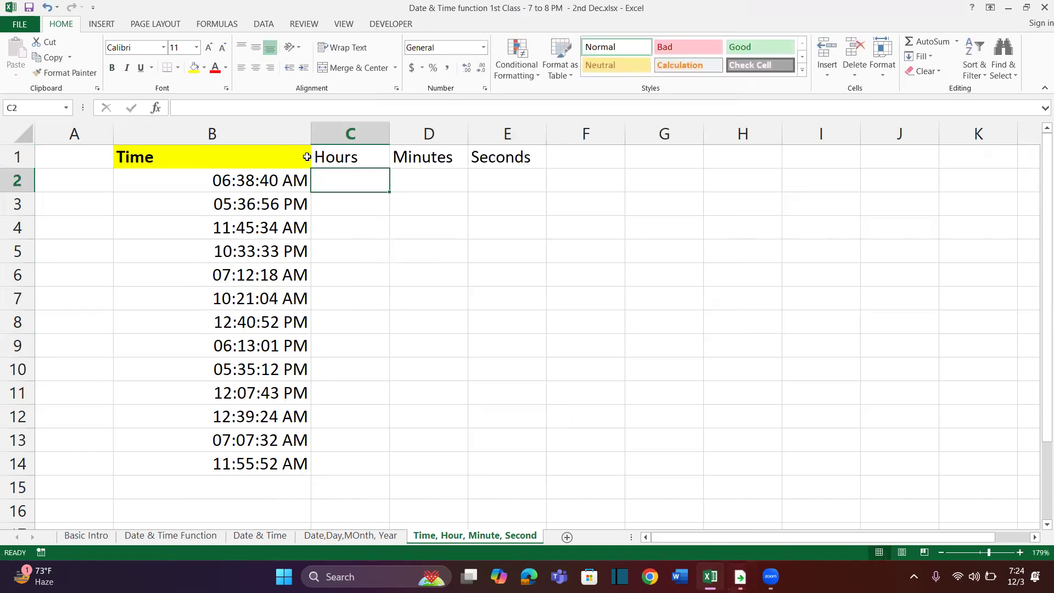
Copy the formatting of the Time heading to the headings in C1:E1 with Format Painter
{"action": "left_click", "coordinate": [282, 158]}
{"action": "left_click", "coordinate": [79, 80]}
{"action": "left_click_drag", "start_coordinate": [365, 160], "coordinate": [497, 159]}
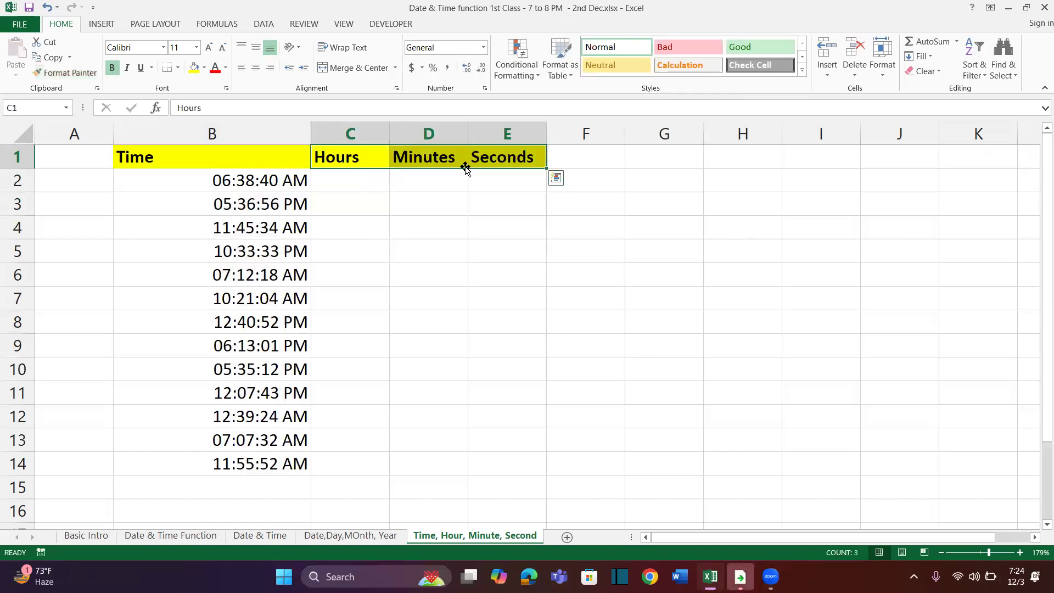
Extract the hour from the time in B2 with =HOUR(B2) in cell C2
{"action": "left_click", "coordinate": [358, 177]}
{"action": "type", "text": "=hou"}
{"action": "key", "text": "Tab"}
{"action": "left_click", "coordinate": [280, 176]}
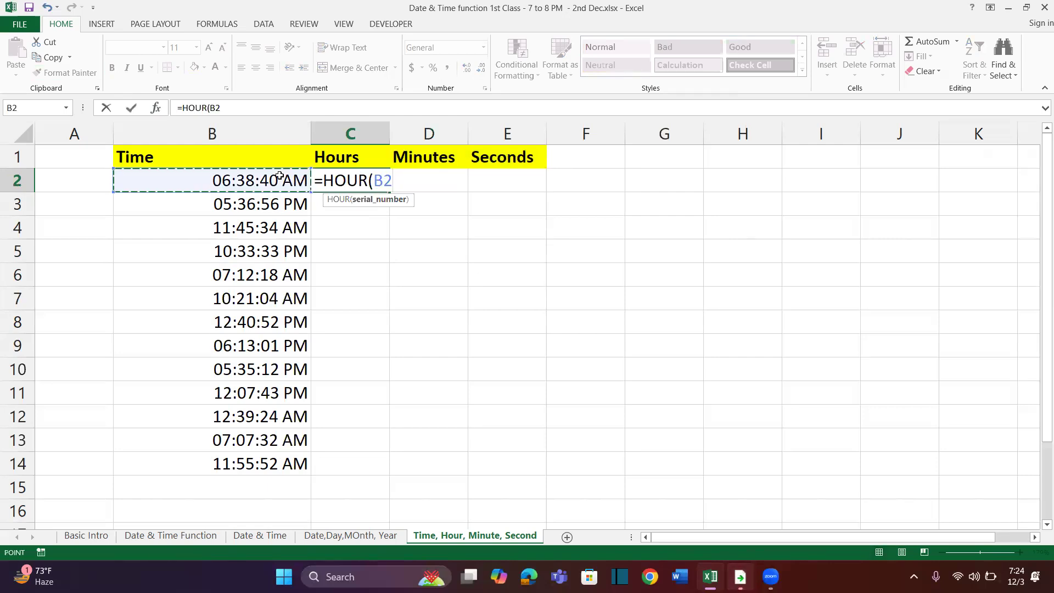
{"action": "key", "text": "Return"}
Extract the minutes from the time in B2 with =MINUTE(B2) in cell D2
{"action": "key", "text": "Up"}
{"action": "key", "text": "Right"}
{"action": "type", "text": "="}
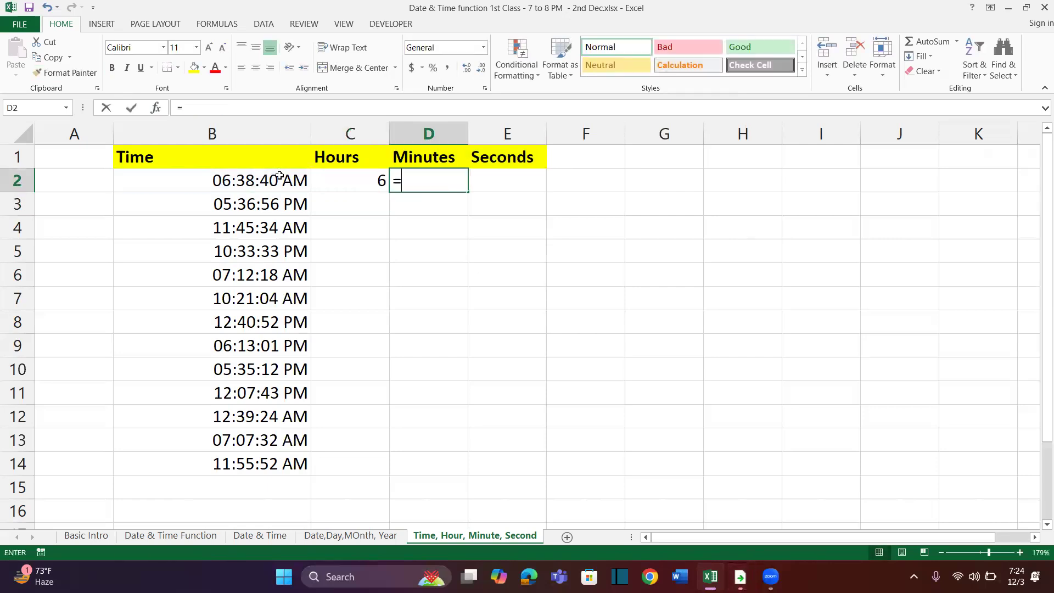
{"action": "type", "text": "minut"}
{"action": "key", "text": "Tab"}
{"action": "left_click", "coordinate": [275, 178]}
{"action": "type", "text": ")"}
{"action": "key", "text": "Return"}
Extract the seconds from the time in B2 with =SECOND(B2) in cell E2
{"action": "key", "text": "Up"}
{"action": "key", "text": "Right"}
{"action": "type", "text": "=seond"}
{"action": "key", "text": "BackSpace"}
{"action": "key", "text": "BackSpace"}
{"action": "key", "text": "BackSpace"}
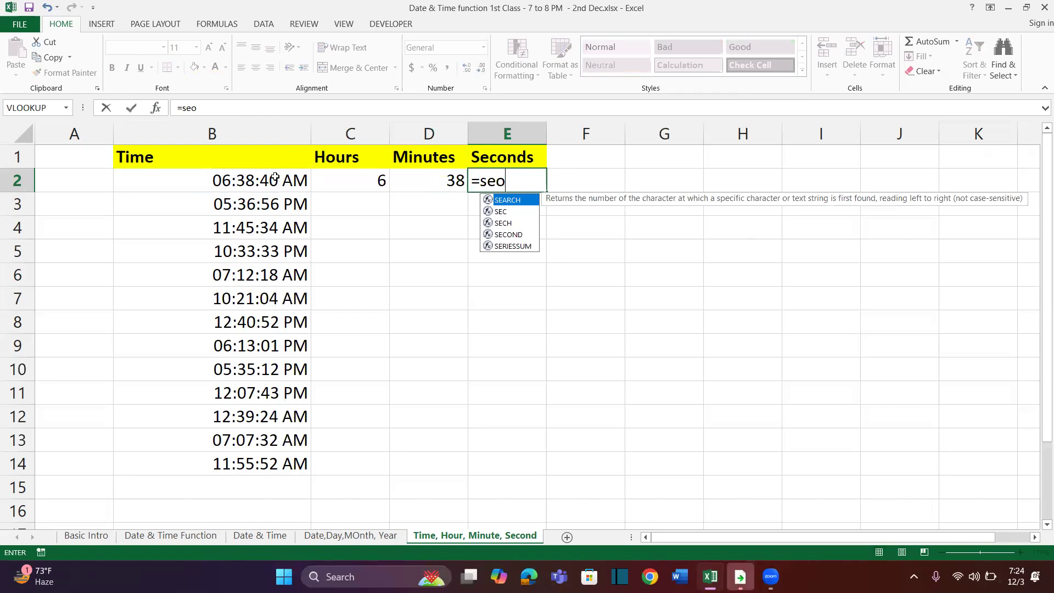
{"action": "type", "text": "co"}
{"action": "key", "text": "Tab"}
{"action": "left_click", "coordinate": [263, 179]}
{"action": "type", "text": ")"}
{"action": "key", "text": "Return"}
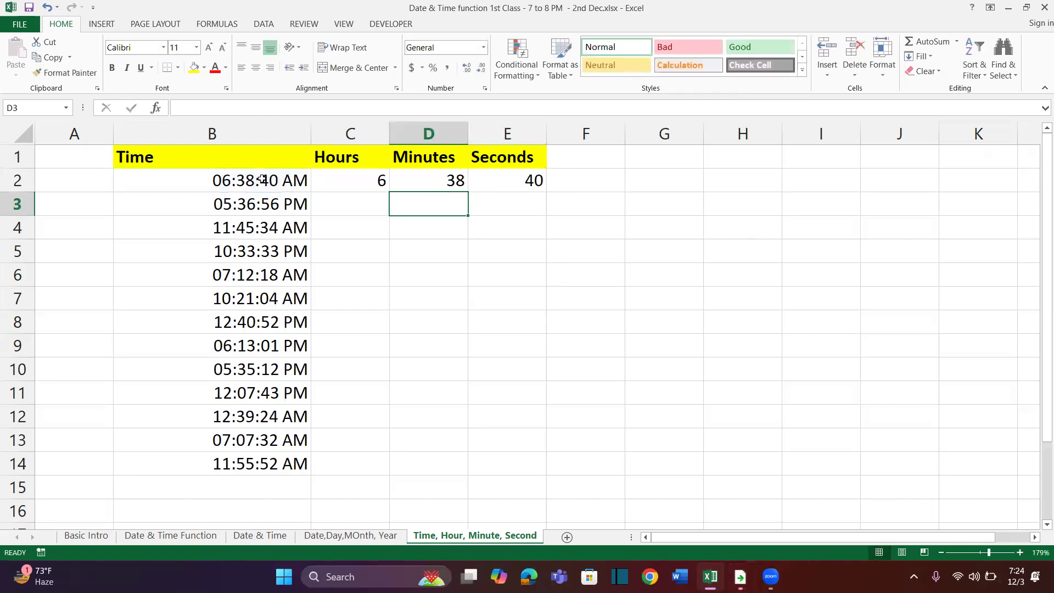
Fill the hour, minute and second formulas in C2:E2 down through row 14
{"action": "key", "text": "Up"}
{"action": "key", "text": "Left"}
{"action": "key", "text": "shift+Right"}
{"action": "key", "text": "shift+Right"}
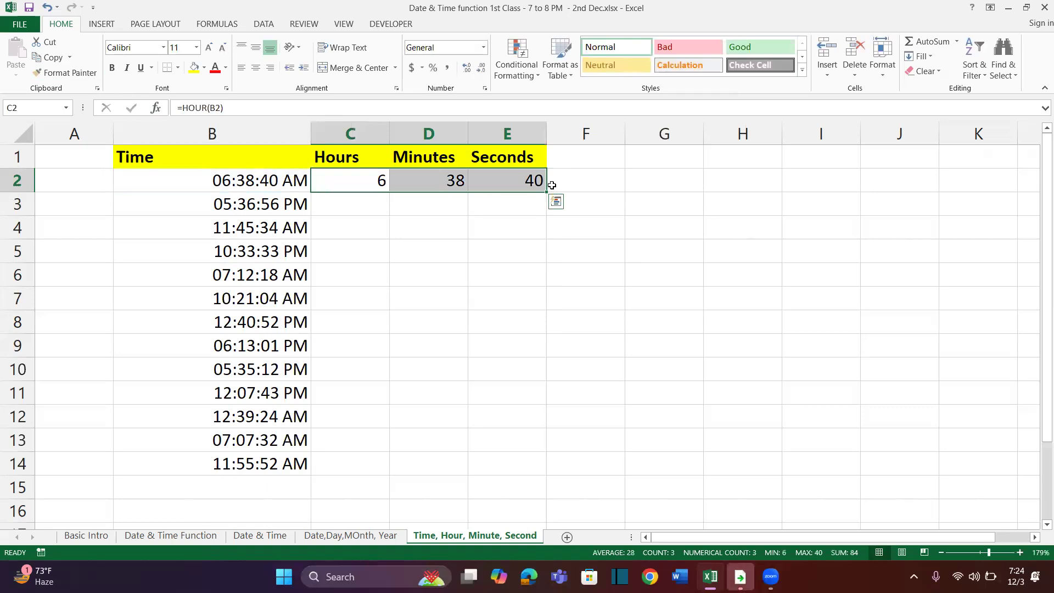
{"action": "left_click_drag", "start_coordinate": [547, 192], "coordinate": [524, 466]}
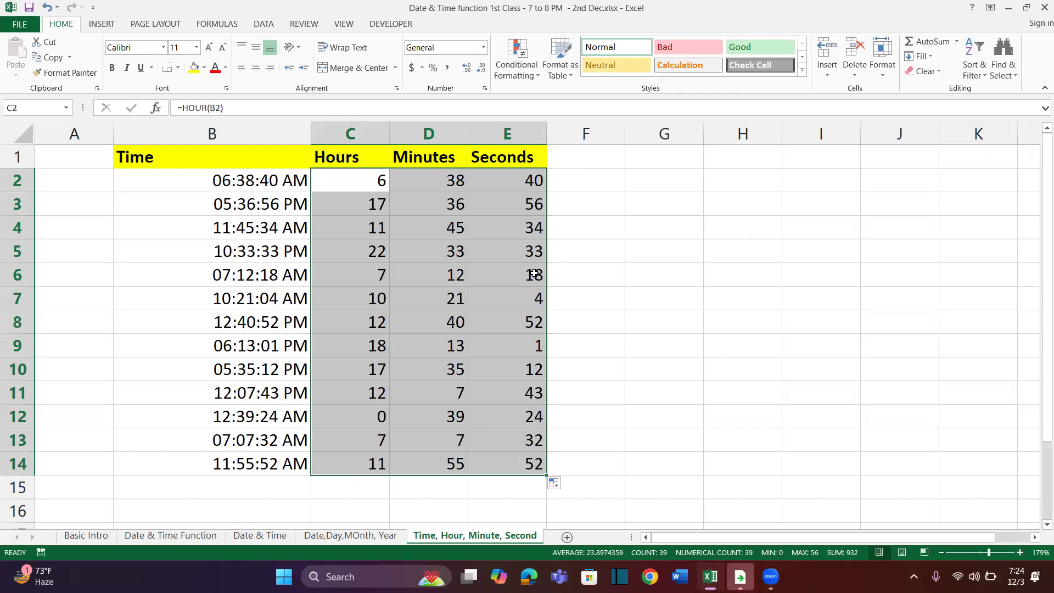
{"action": "left_click", "coordinate": [595, 261]}
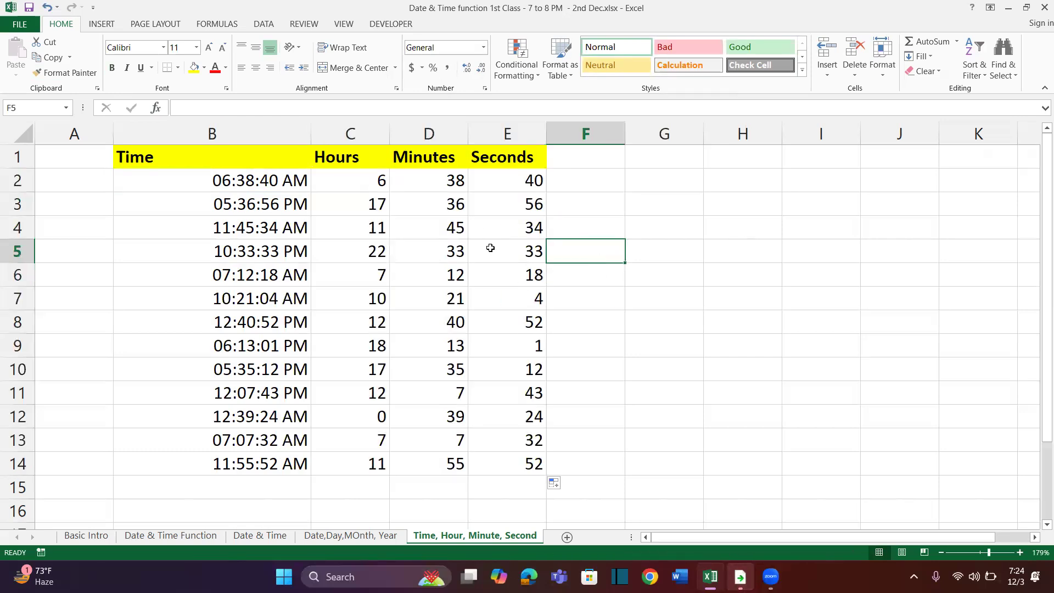
Copy the Hours, Minutes and Seconds table in C1:E14 and paste only its values starting at H1
{"action": "scroll", "coordinate": [546, 242], "scroll_direction": "right", "scroll_amount": 2}
{"action": "left_click_drag", "start_coordinate": [79, 165], "coordinate": [242, 491]}
{"action": "key", "text": "ctrl+c"}
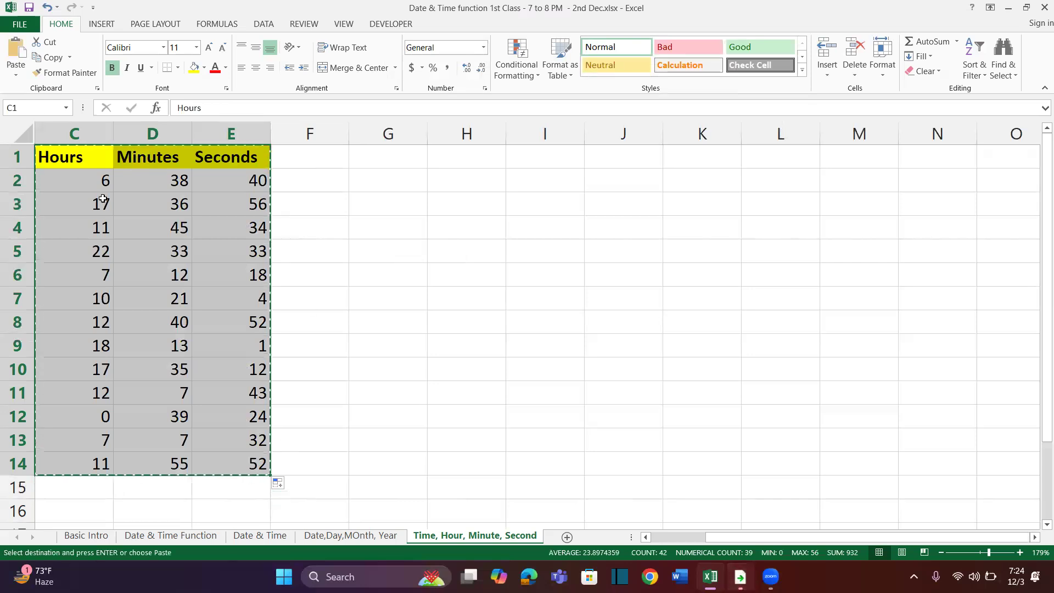
{"action": "left_click", "coordinate": [464, 154]}
{"action": "right_click", "coordinate": [466, 156]}
{"action": "mouse_move", "coordinate": [524, 232]}
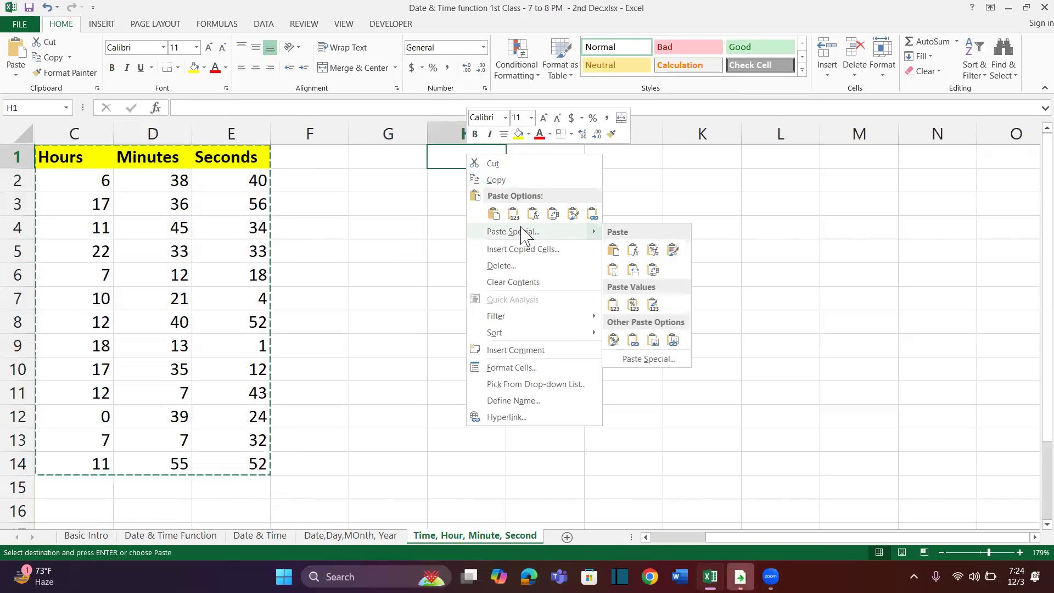
{"action": "left_click", "coordinate": [633, 360]}
{"action": "left_click", "coordinate": [535, 301]}
{"action": "left_click", "coordinate": [650, 449]}
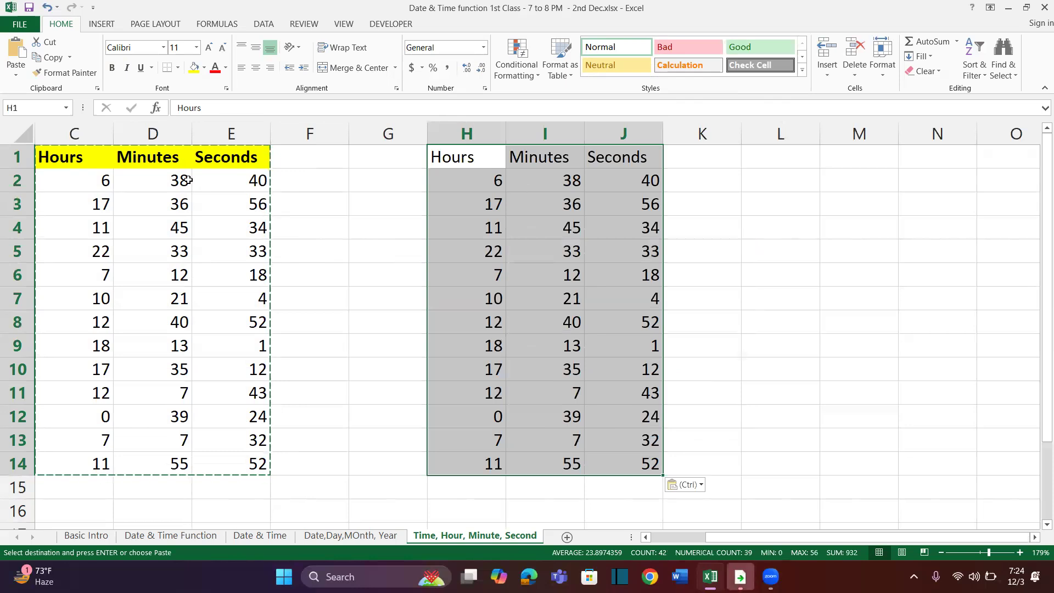
Apply the copied table's formats to H1:J14 with Paste Special Formats and end the copy mode
{"action": "right_click", "coordinate": [458, 160]}
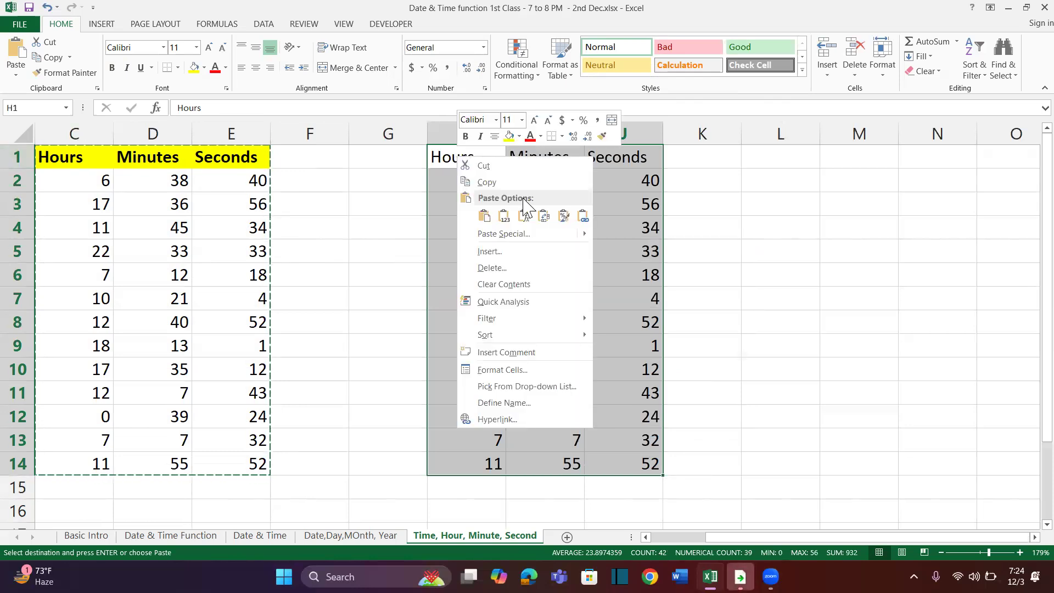
{"action": "left_click", "coordinate": [511, 235]}
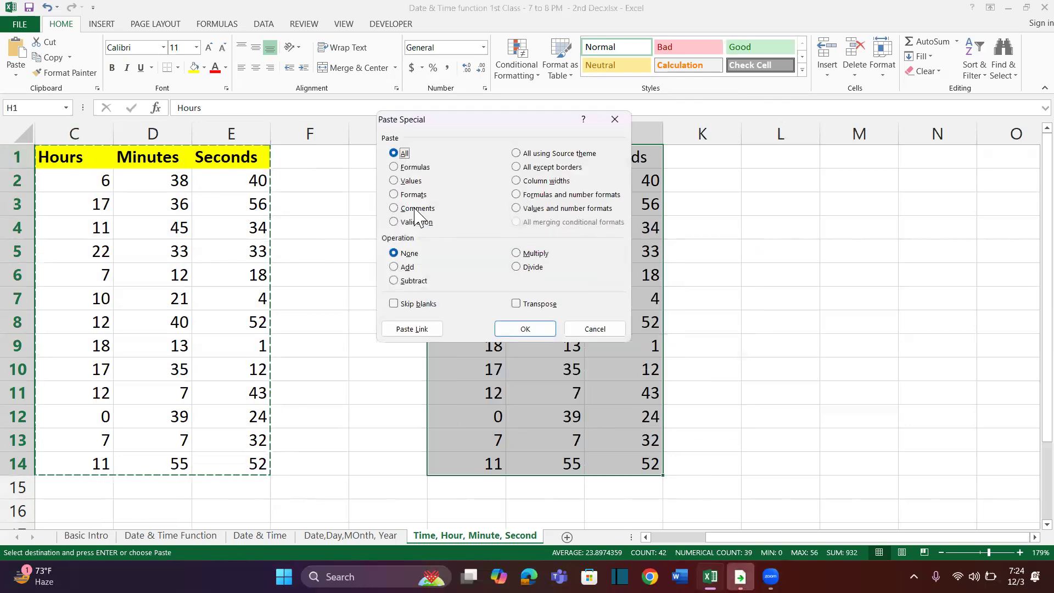
{"action": "left_click", "coordinate": [395, 195]}
{"action": "left_click", "coordinate": [516, 329]}
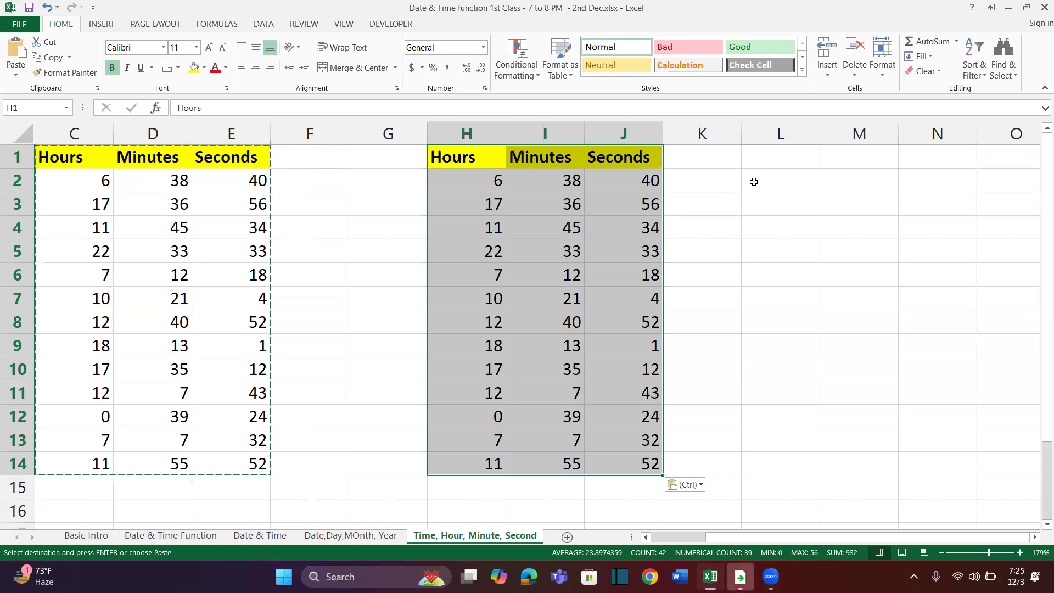
{"action": "key", "text": "Escape"}
{"action": "key", "text": "Escape"}
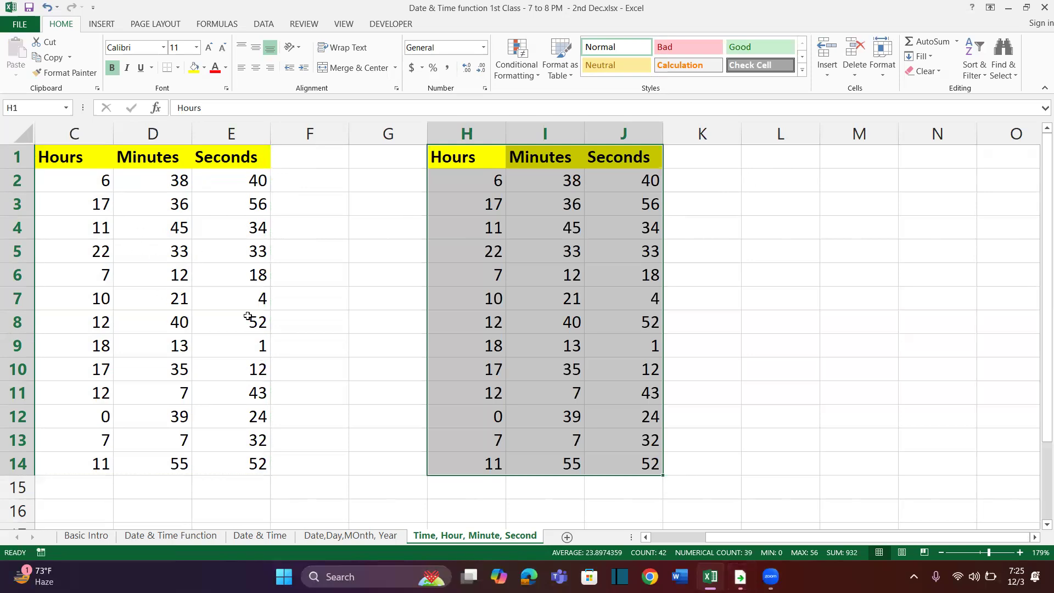
Copy the table in C1:E14, start a trial entry rthjh in G7, and cancel the entry
{"action": "left_click", "coordinate": [151, 216]}
{"action": "key", "text": "ctrl+a"}
{"action": "key", "text": "ctrl+c"}
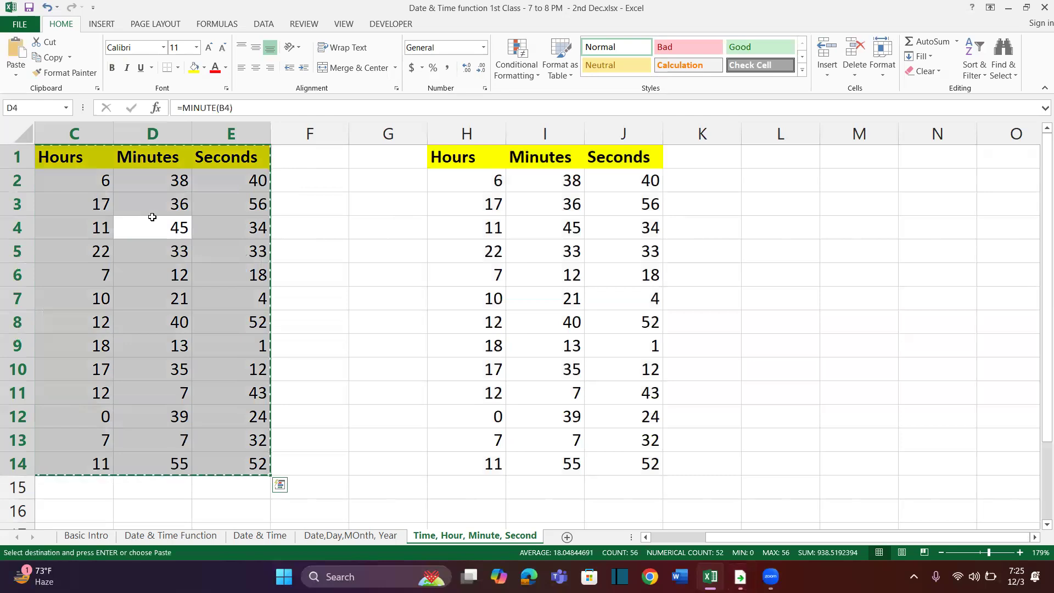
{"action": "left_click", "coordinate": [381, 305]}
{"action": "type", "text": "rthjh"}
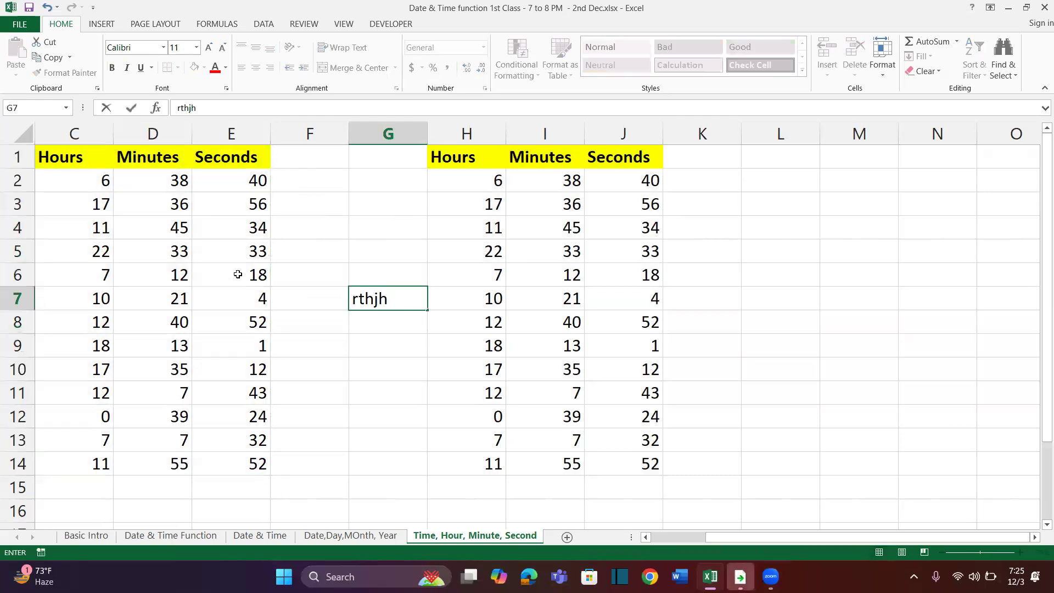
{"action": "key", "text": "Escape"}
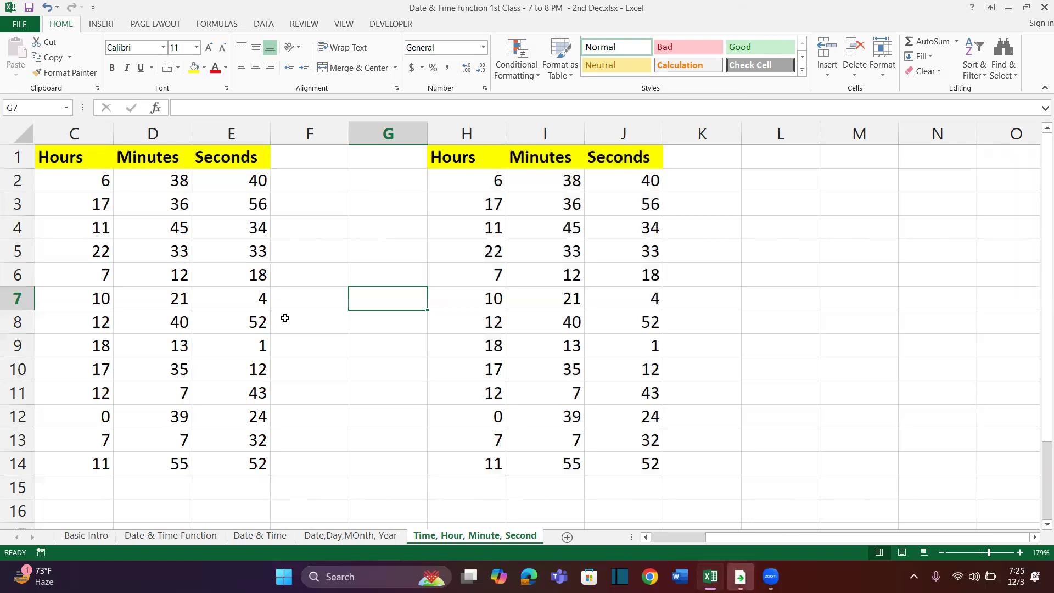
Copy the Hours, Minutes and Seconds table in C1:E14
{"action": "scroll", "coordinate": [647, 240], "scroll_direction": "right", "scroll_amount": 2}
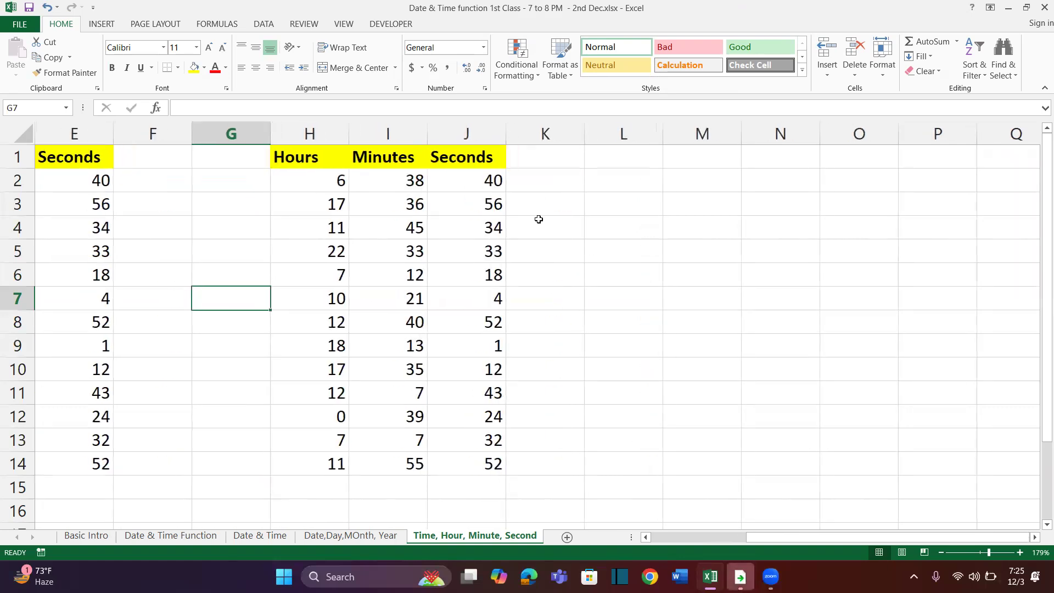
{"action": "scroll", "coordinate": [315, 240], "scroll_direction": "left", "scroll_amount": 2}
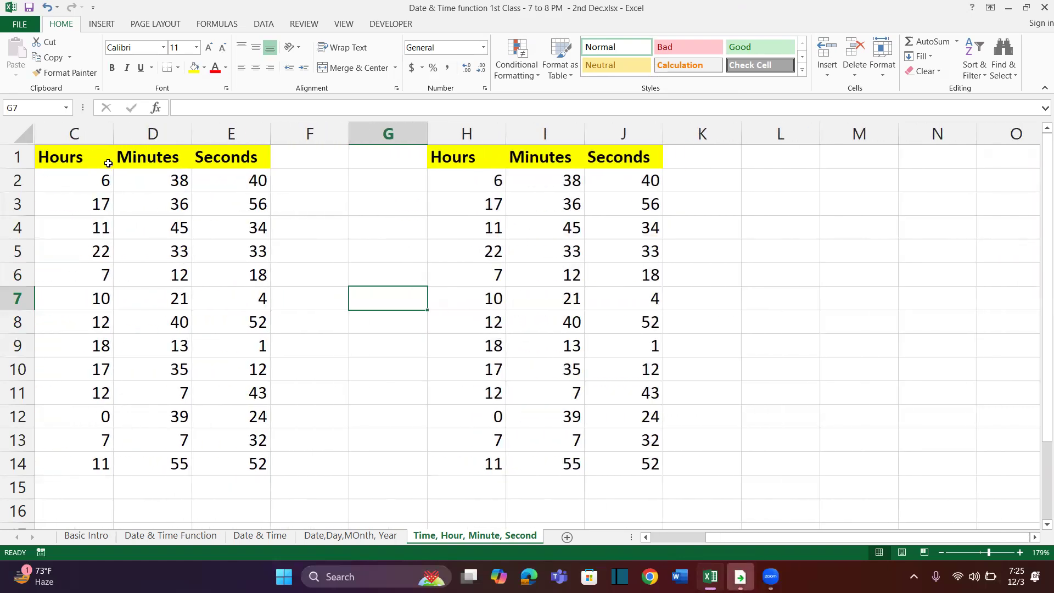
{"action": "left_click", "coordinate": [78, 163]}
{"action": "key", "text": "ctrl+shift+Down"}
{"action": "key", "text": "ctrl+shift+Right"}
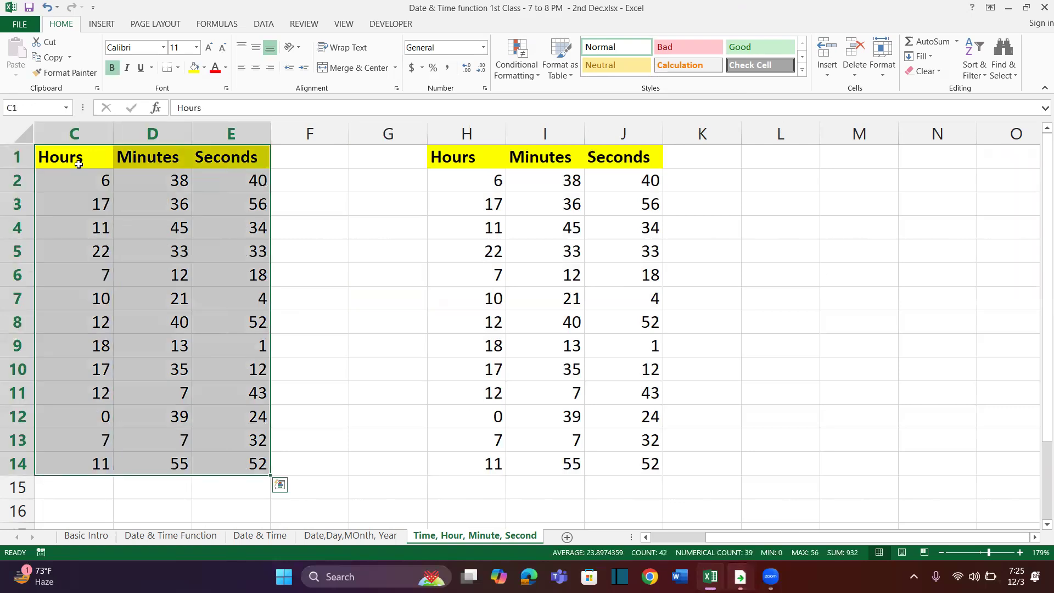
{"action": "left_click", "coordinate": [79, 149]}
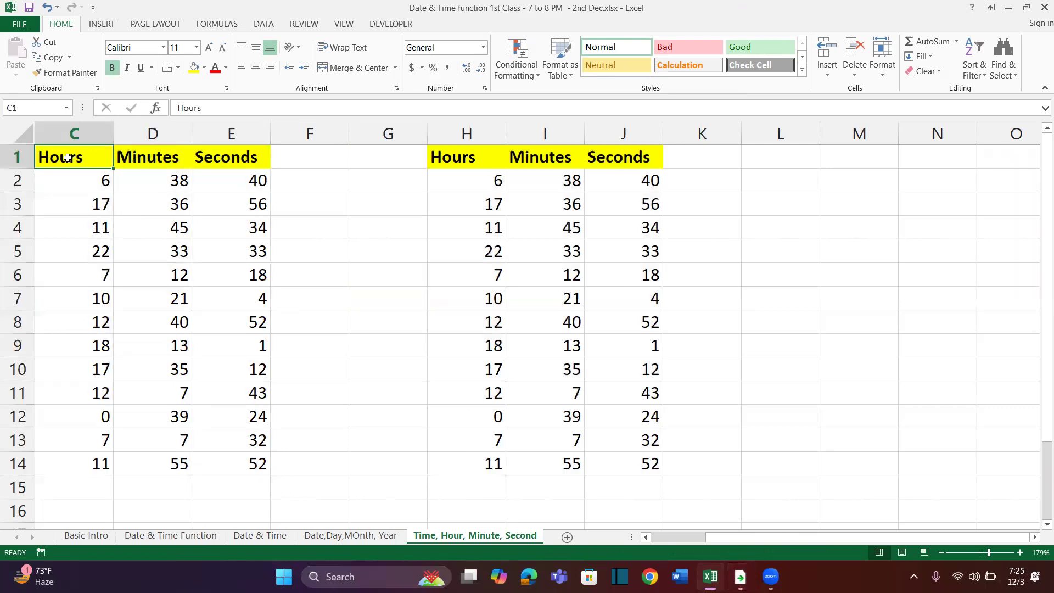
{"action": "key", "text": "ctrl+shift+Down"}
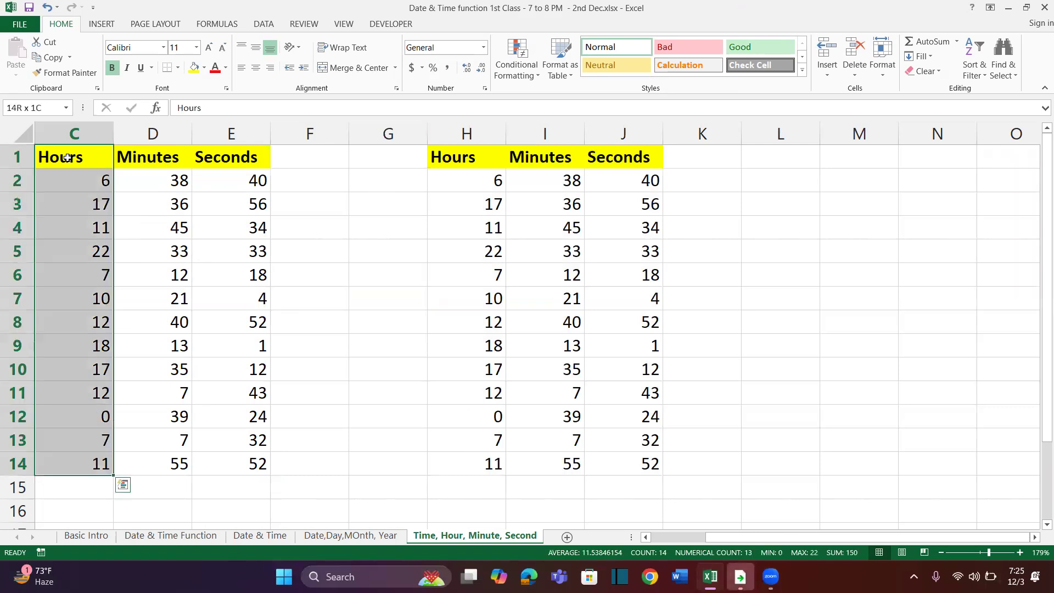
{"action": "key", "text": "ctrl+shift+Right"}
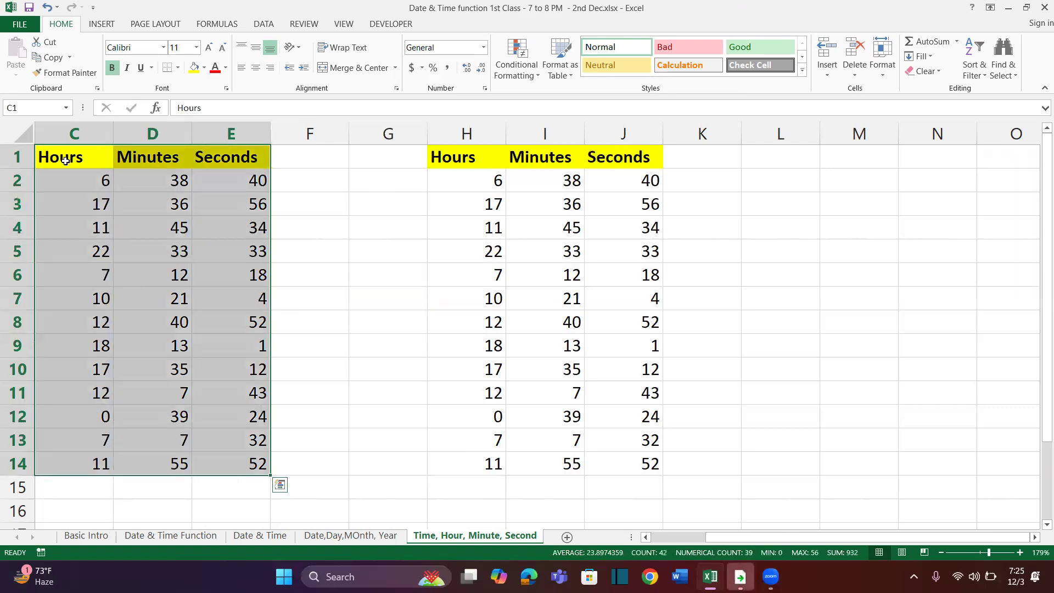
{"action": "left_click", "coordinate": [53, 58]}
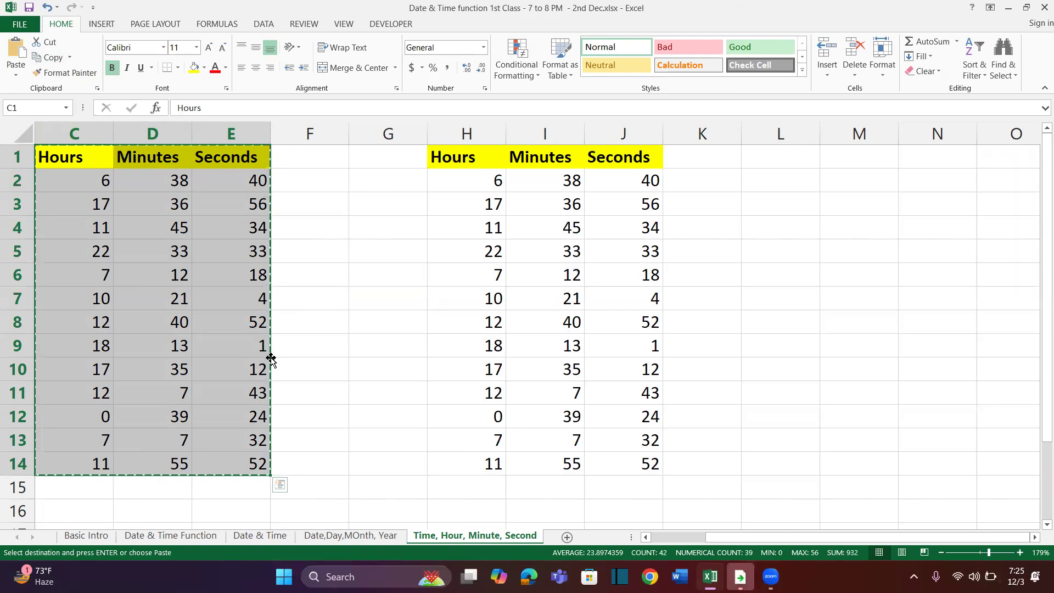
Visit the Date & Time sheet, return, and paste the copied table at L1, K7, M3 and I3, ending copy mode
{"action": "left_click", "coordinate": [171, 536]}
{"action": "left_click", "coordinate": [240, 537]}
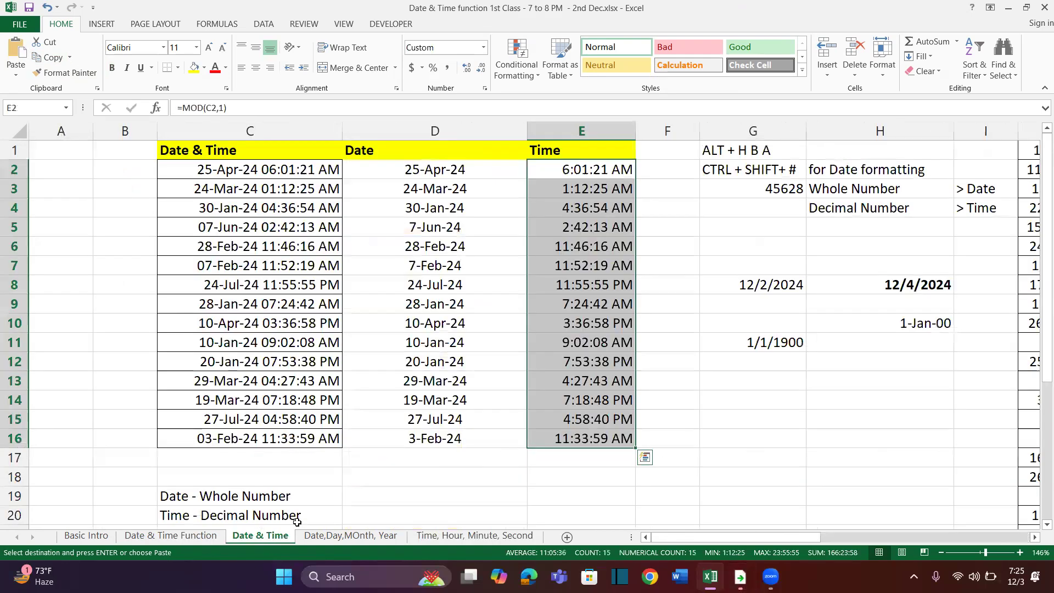
{"action": "left_click", "coordinate": [439, 539]}
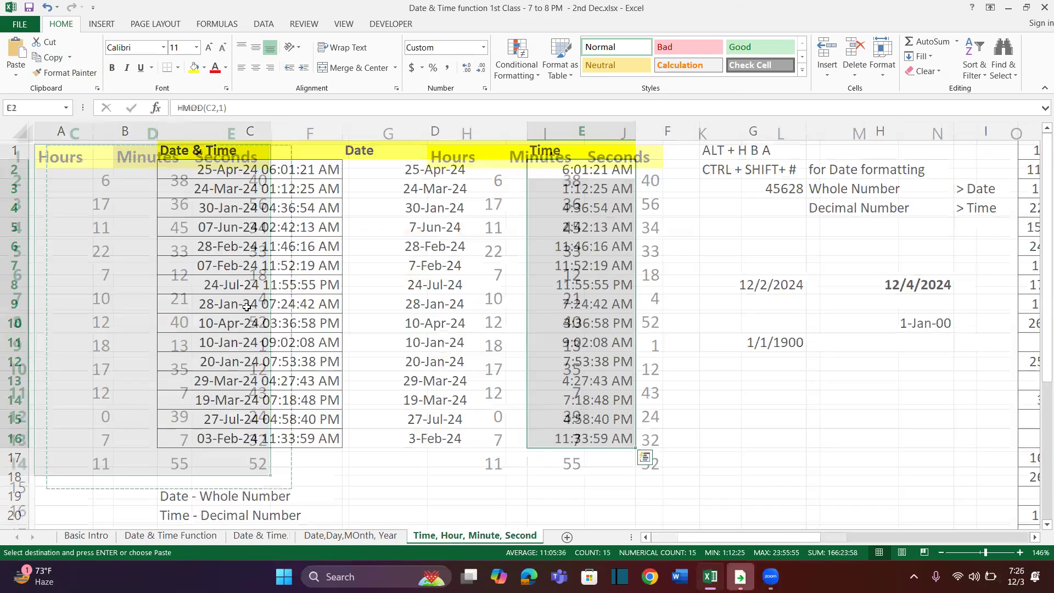
{"action": "left_click", "coordinate": [783, 149]}
{"action": "key", "text": "ctrl+v"}
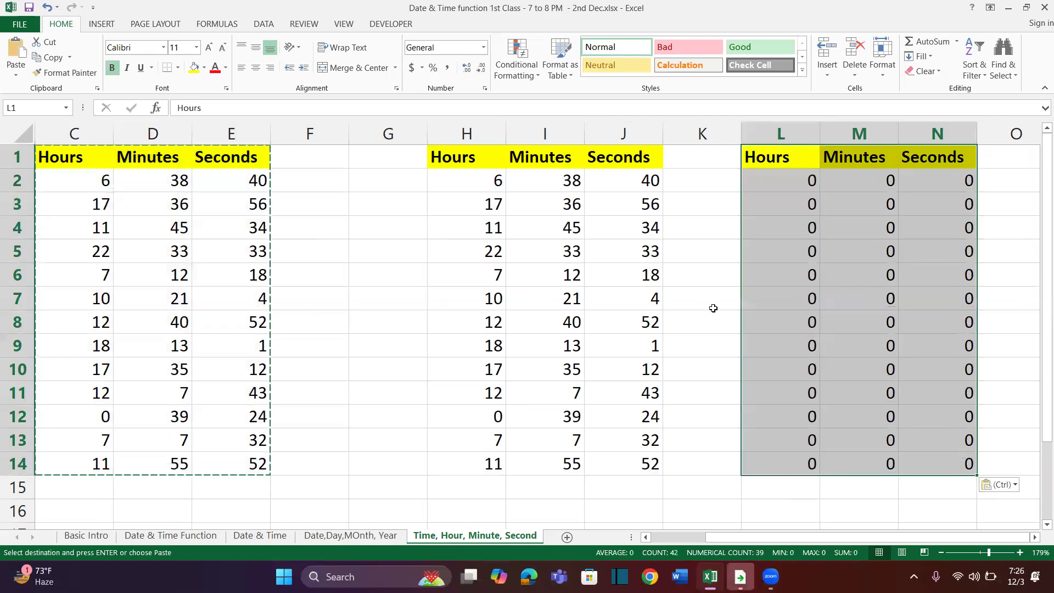
{"action": "left_click", "coordinate": [714, 308]}
{"action": "key", "text": "ctrl+v"}
{"action": "left_click", "coordinate": [851, 200]}
{"action": "key", "text": "ctrl+v"}
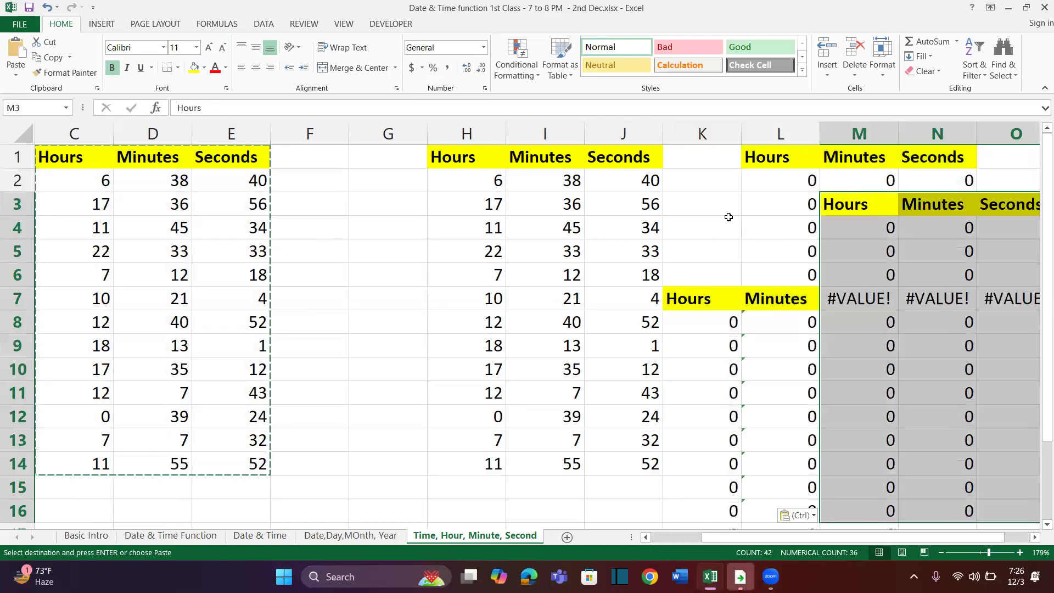
{"action": "left_click", "coordinate": [549, 202]}
{"action": "key", "text": "ctrl+v"}
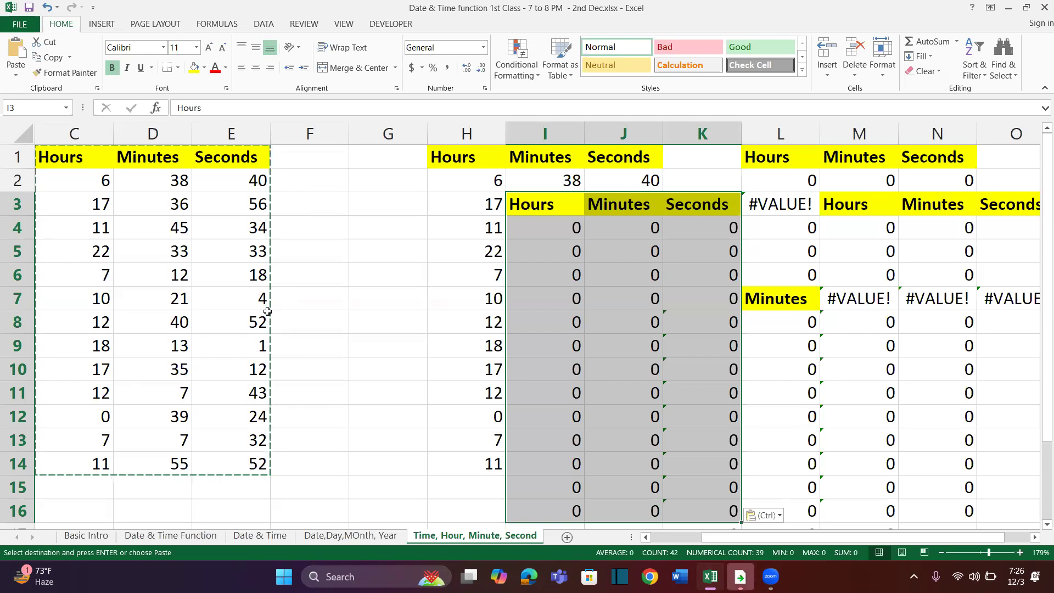
{"action": "key", "text": "Escape"}
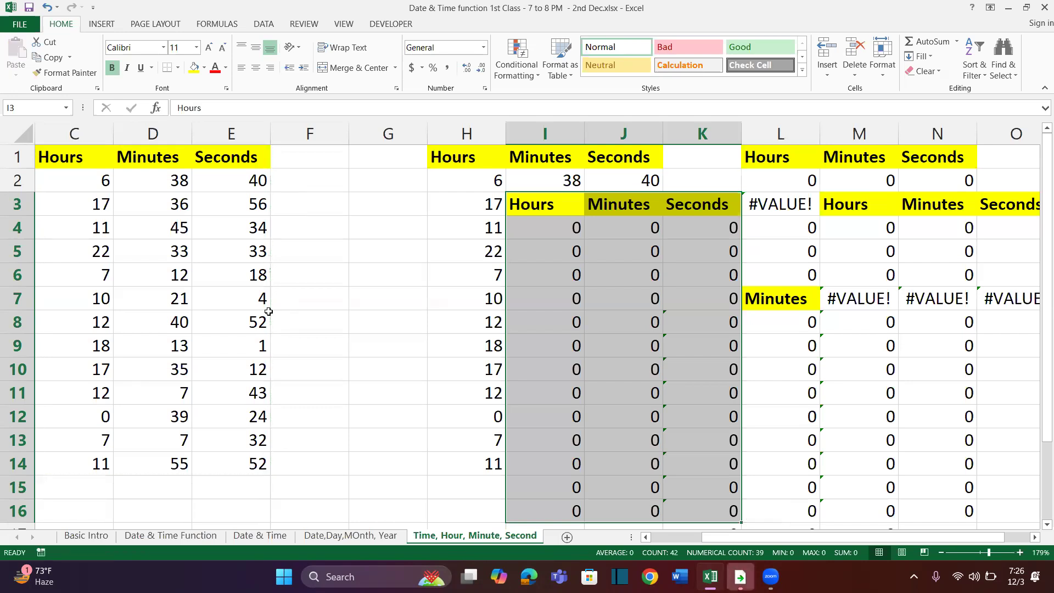
Undo the paste at I3, then try undo and redo on a trial entry fgsf in F7 and cancel it
{"action": "key", "text": "ctrl+z"}
{"action": "left_click", "coordinate": [348, 295]}
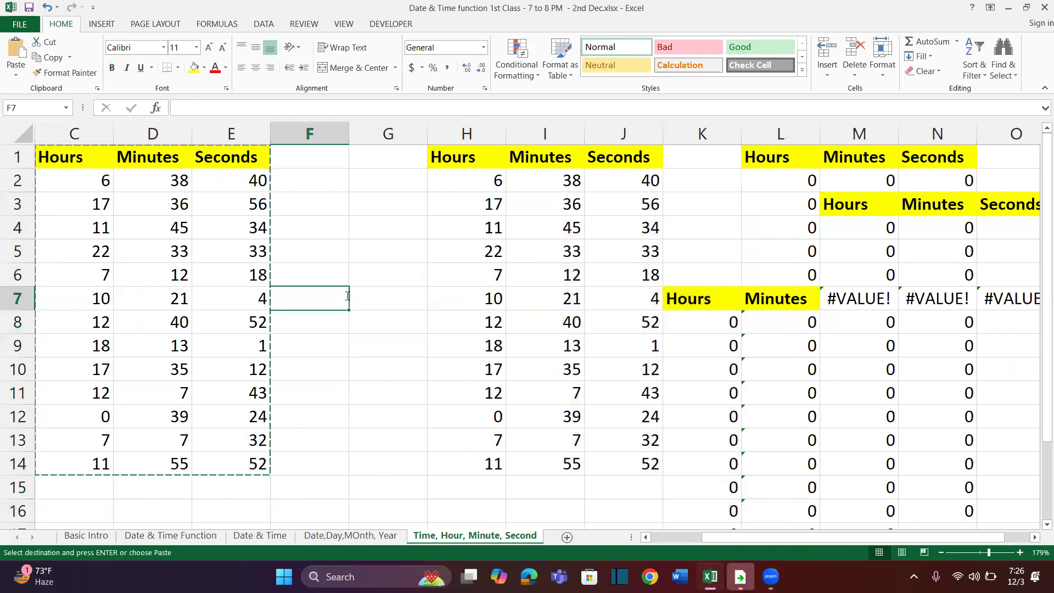
{"action": "type", "text": "fgsf"}
{"action": "key", "text": "ctrl+z"}
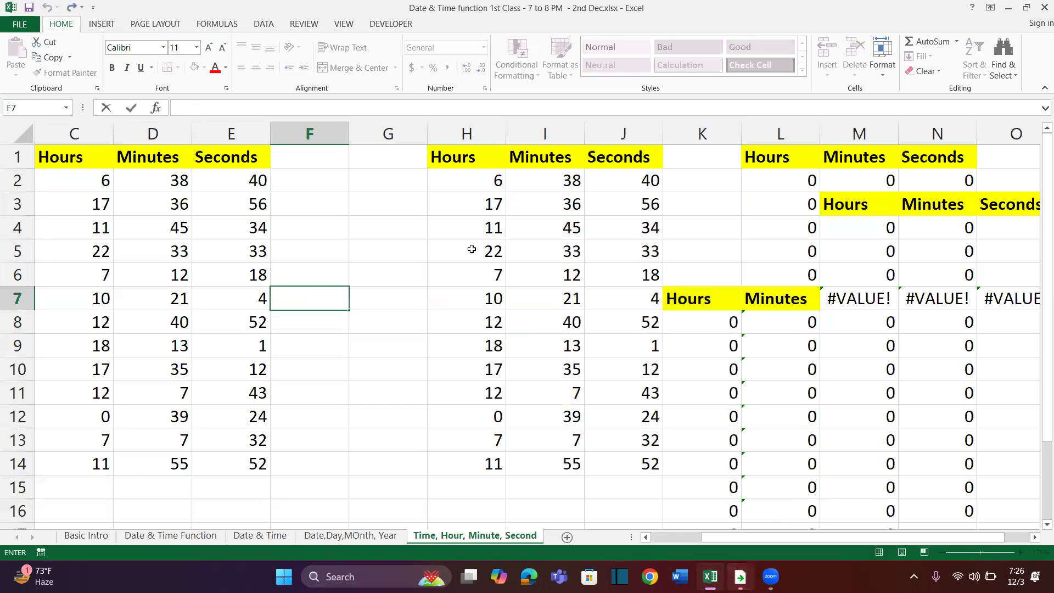
{"action": "key", "text": "ctrl+y"}
{"action": "scroll", "coordinate": [742, 207], "scroll_direction": "right", "scroll_amount": 2}
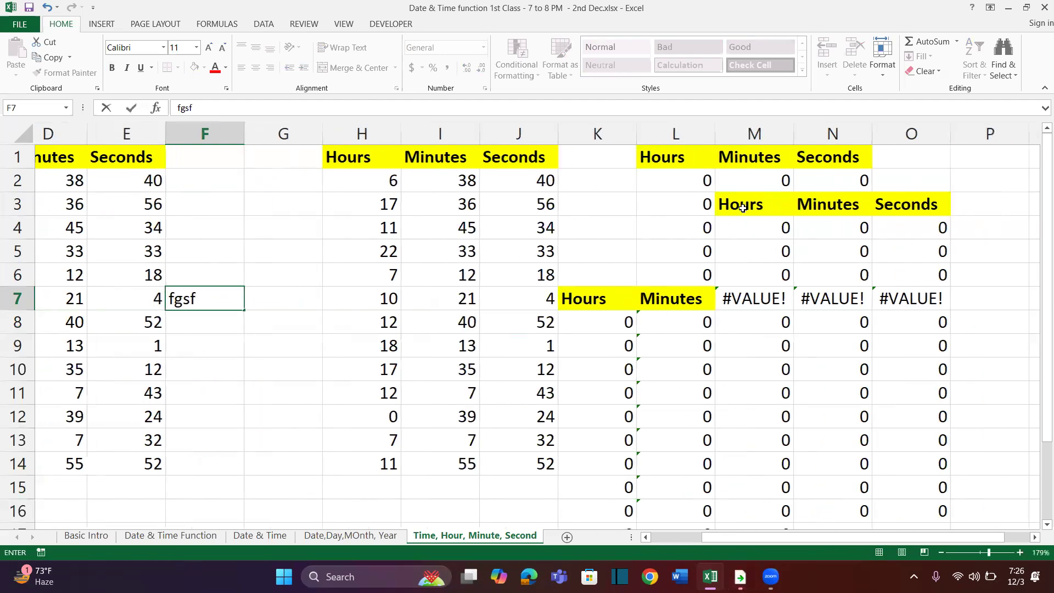
{"action": "scroll", "coordinate": [743, 208], "scroll_direction": "left", "scroll_amount": 1}
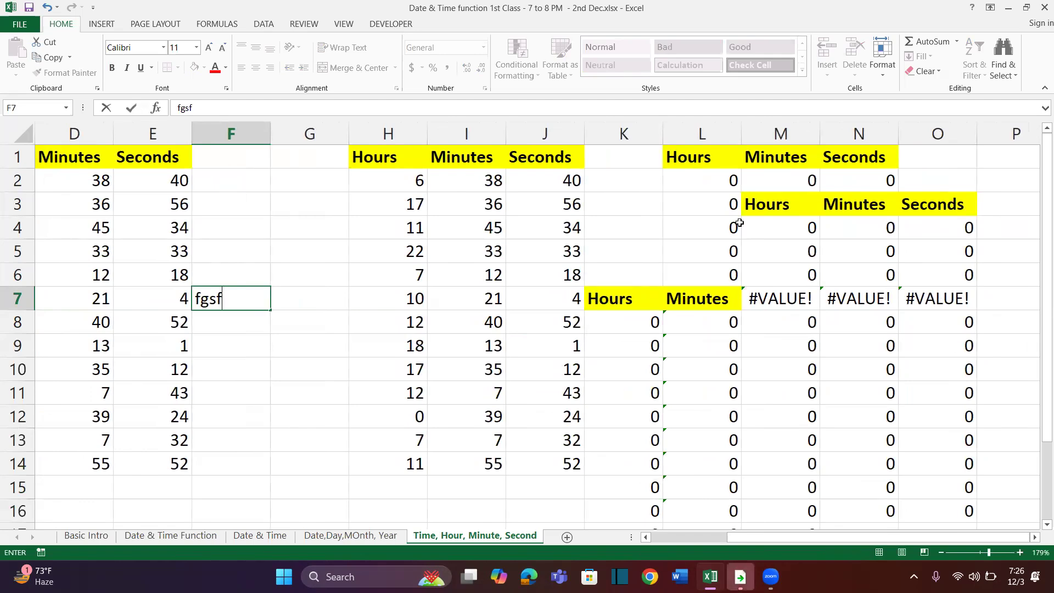
{"action": "key", "text": "Escape"}
Undo the remaining trial pastes at M3, K7 and L1
{"action": "key", "text": "ctrl+z"}
{"action": "key", "text": "ctrl+z"}
{"action": "key", "text": "ctrl+z"}
{"action": "key", "text": "ctrl+z"}
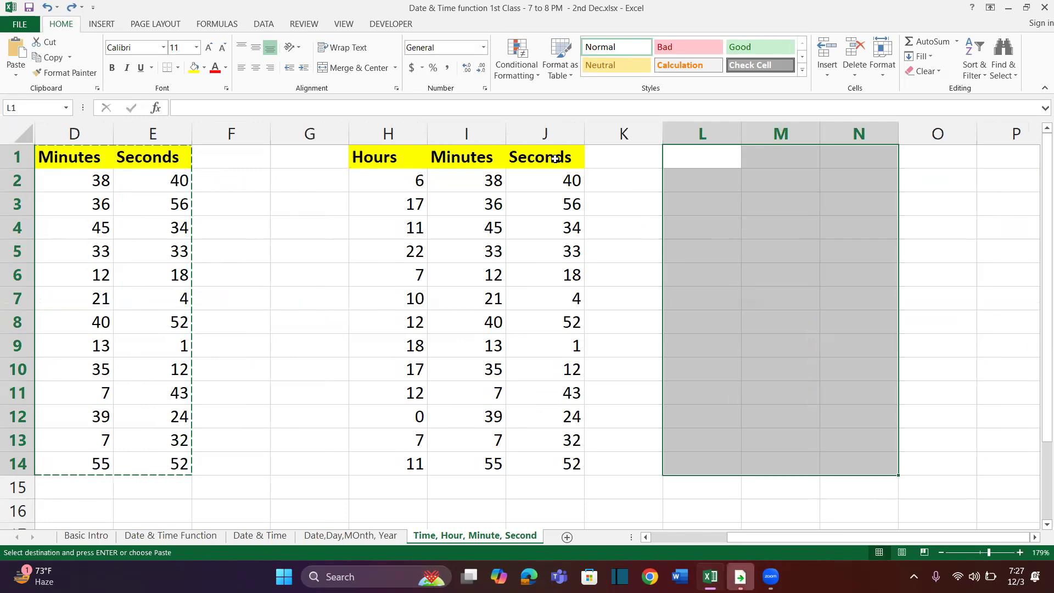
{"action": "left_click_drag", "start_coordinate": [385, 158], "coordinate": [388, 434]}
{"action": "left_click", "coordinate": [472, 162]}
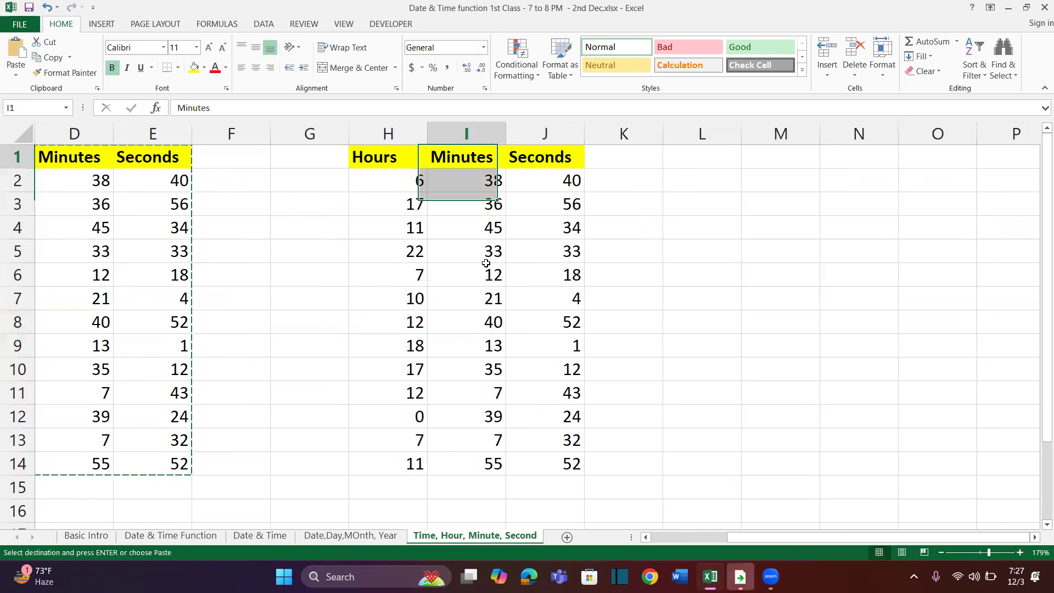
{"action": "key", "text": "ctrl+shift+Down"}
{"action": "left_click_drag", "start_coordinate": [561, 163], "coordinate": [574, 469]}
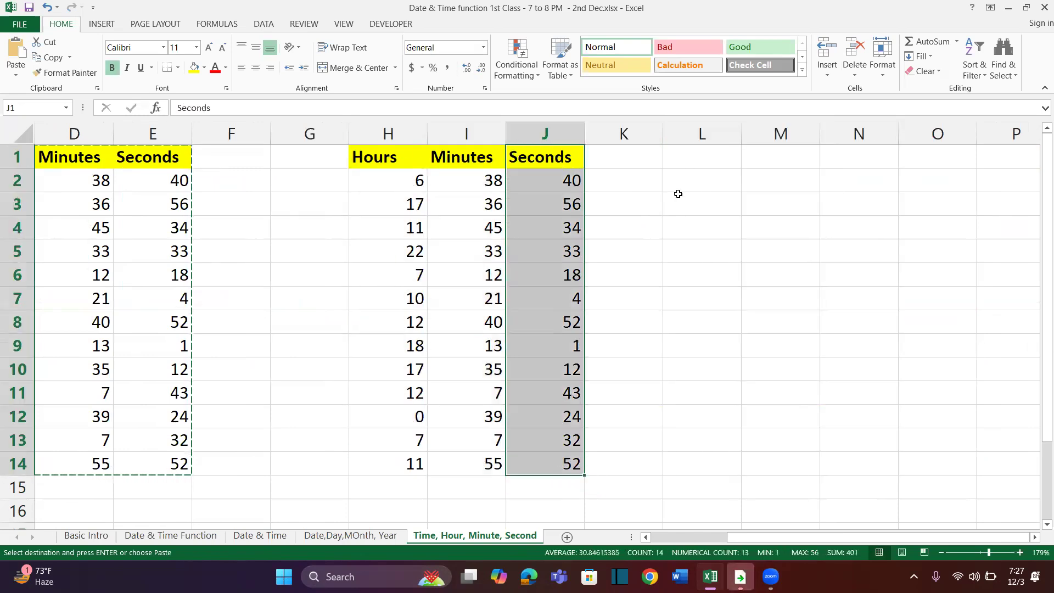
Enter the heading Final Time in K1 and widen column K to fit it comfortably
{"action": "left_click", "coordinate": [637, 159]}
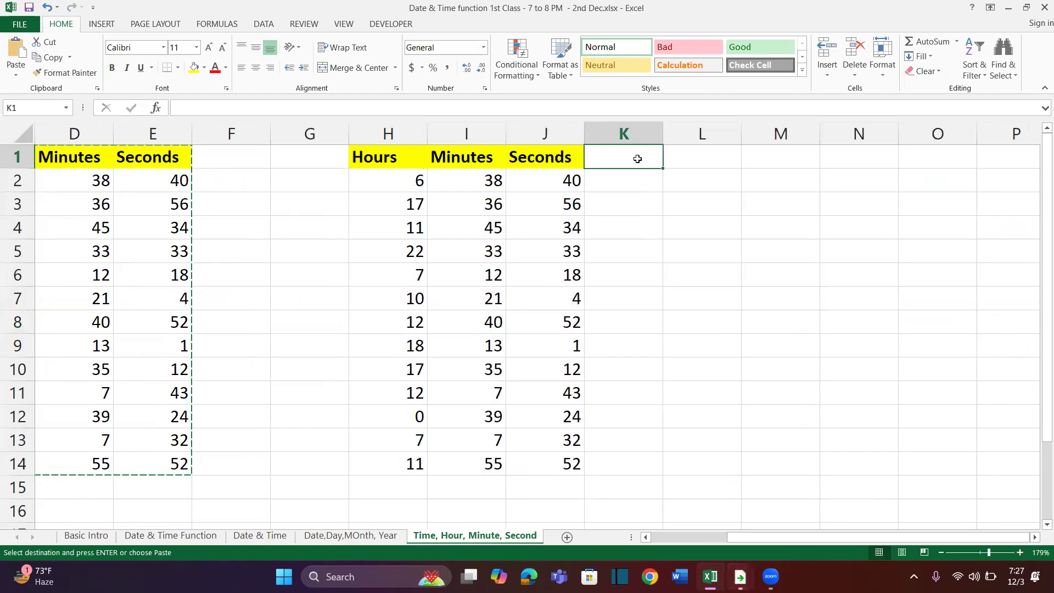
{"action": "type", "text": "Final Time"}
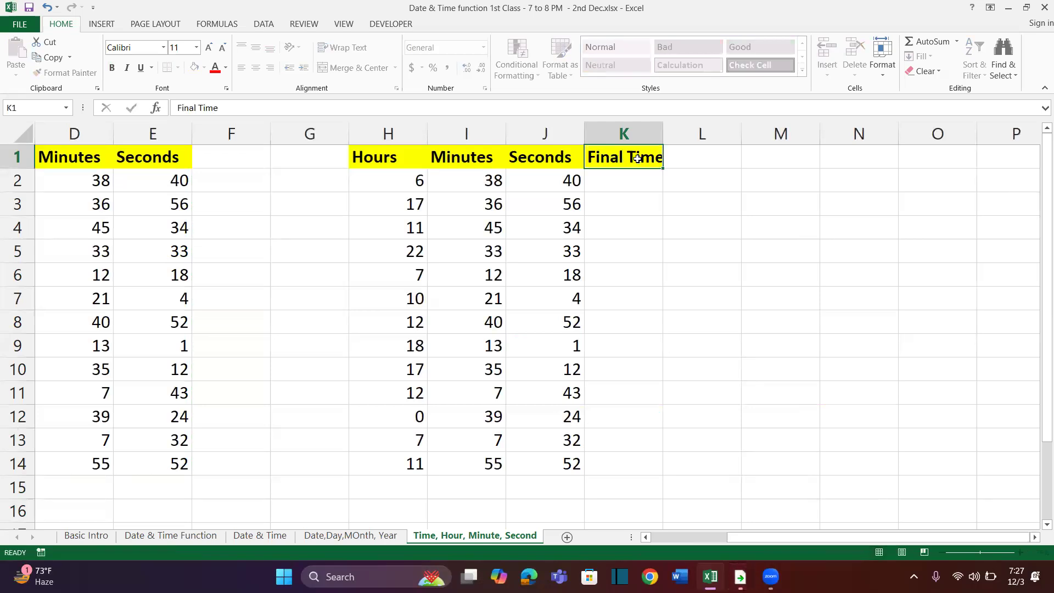
{"action": "key", "text": "Return"}
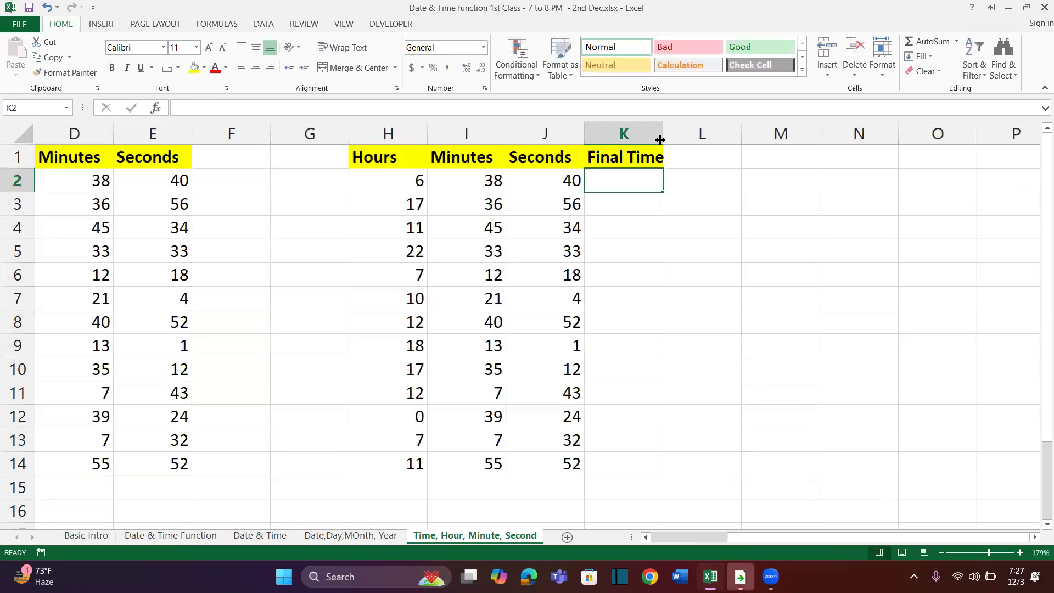
{"action": "left_click_drag", "start_coordinate": [664, 136], "coordinate": [760, 134]}
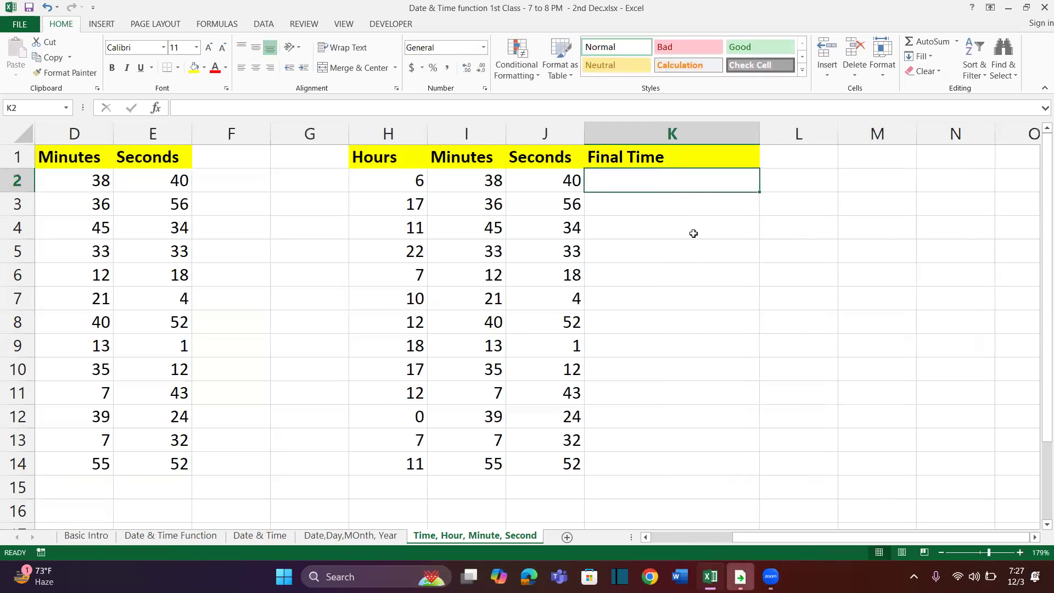
Build a time in K2 with the formula =TIME(J2,I2,H2)
{"action": "type", "text": "=time"}
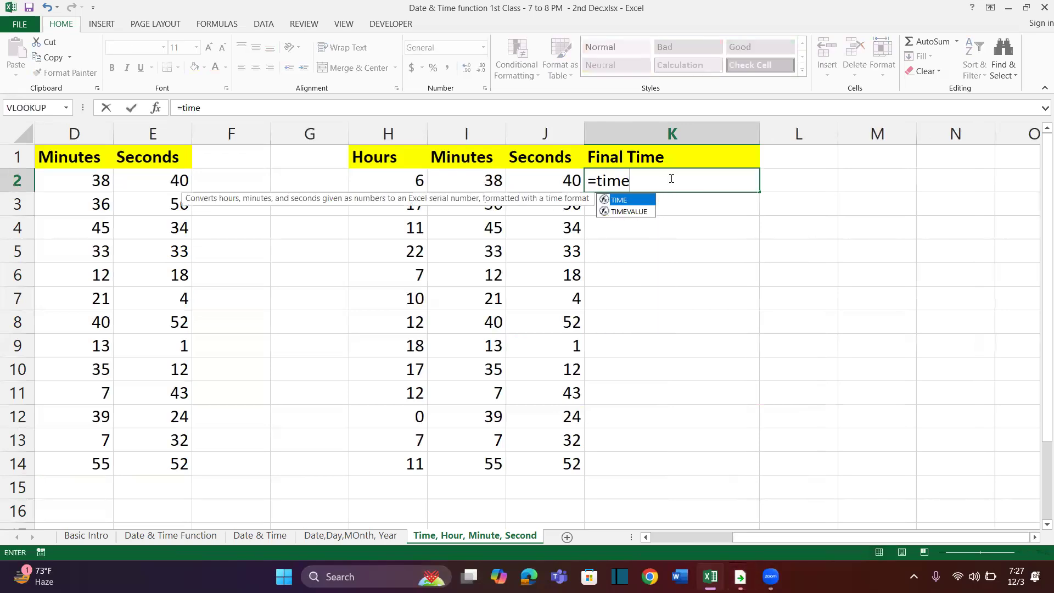
{"action": "key", "text": "Tab"}
{"action": "left_click", "coordinate": [569, 184]}
{"action": "type", "text": ","}
{"action": "left_click", "coordinate": [472, 184]}
{"action": "type", "text": ","}
{"action": "left_click", "coordinate": [412, 183]}
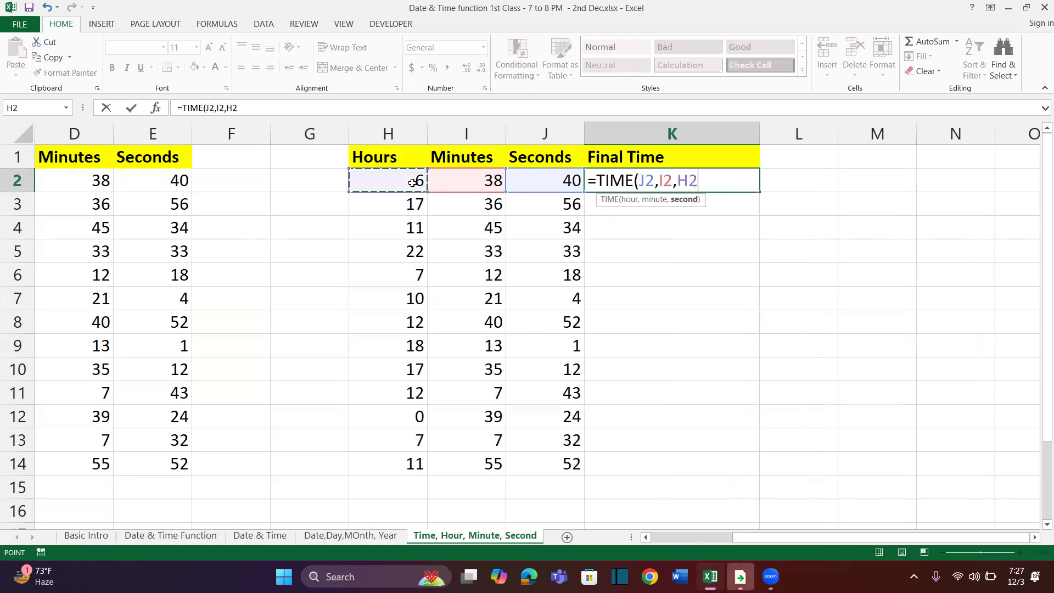
{"action": "type", "text": ")"}
{"action": "key", "text": "Return"}
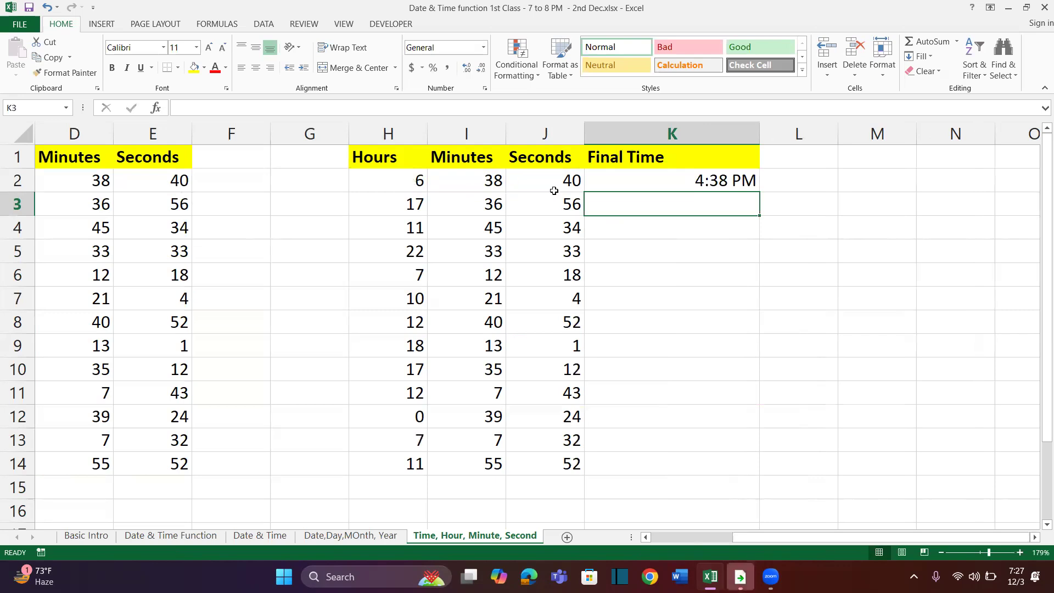
Format K2 with a custom time format that includes seconds, h:mm:SS AM/PM
{"action": "left_click", "coordinate": [670, 183]}
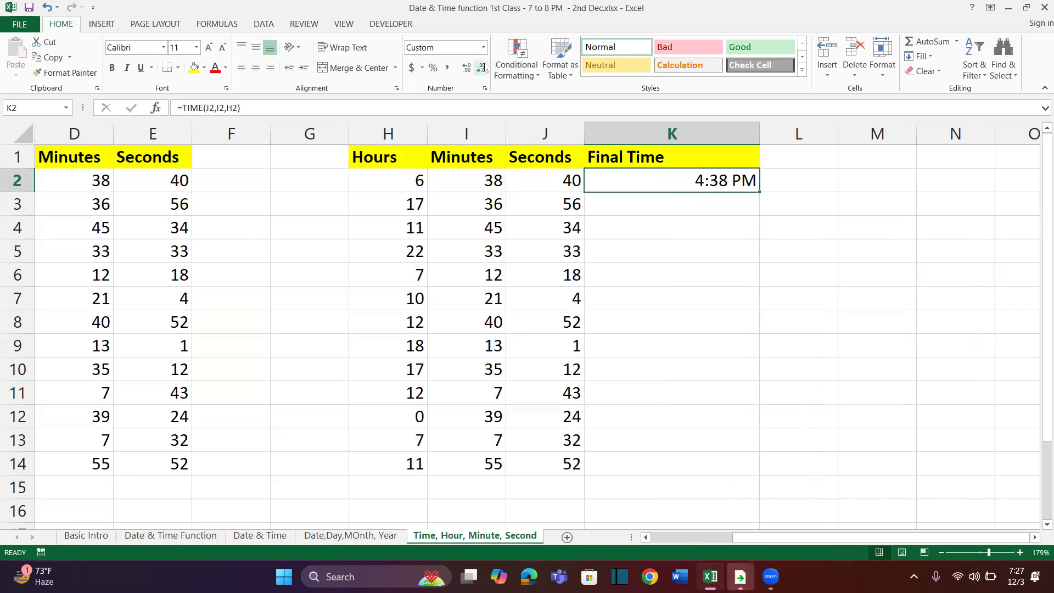
{"action": "key", "text": "ctrl+1"}
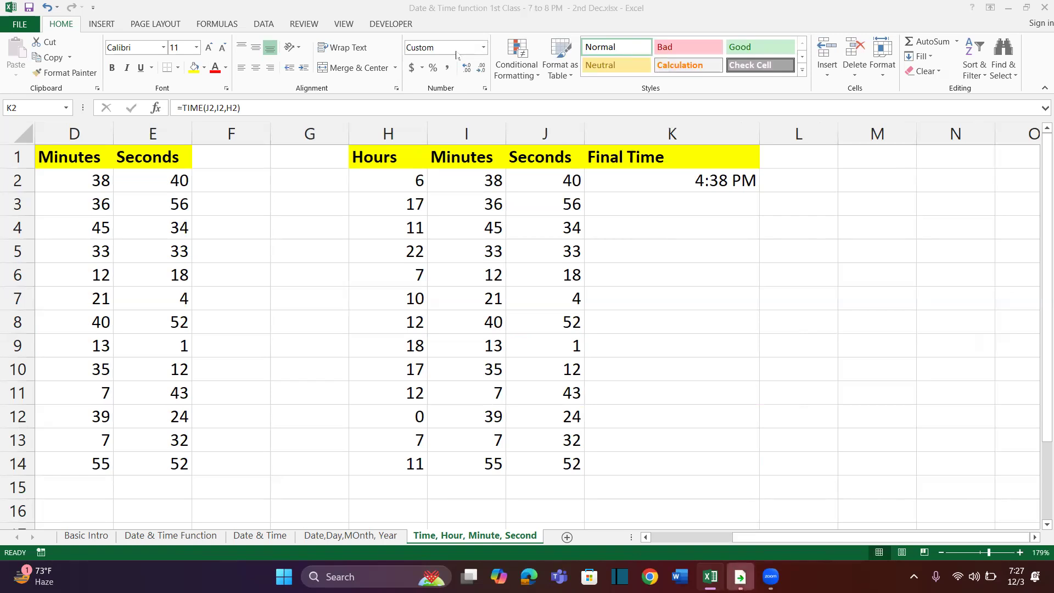
{"action": "left_click", "coordinate": [719, 179]}
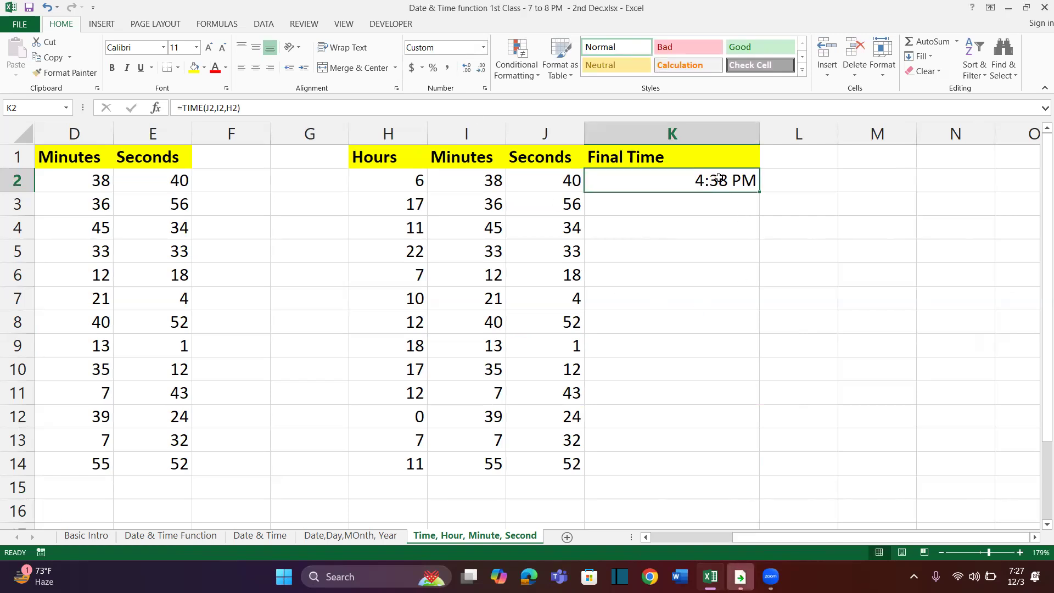
{"action": "key", "text": "ctrl+1"}
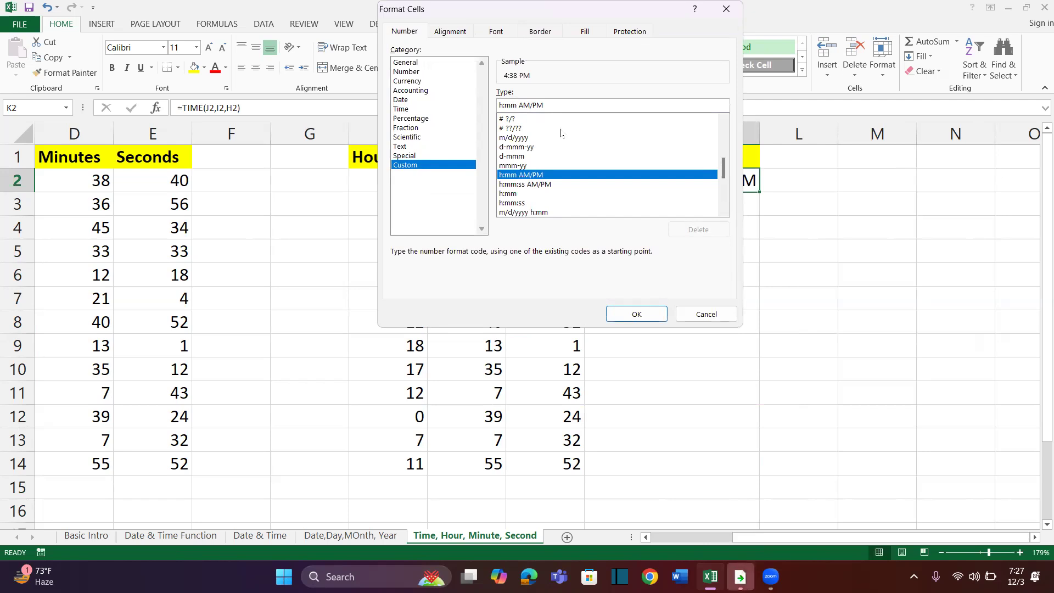
{"action": "type", "text": ":SS"}
{"action": "left_click", "coordinate": [615, 315]}
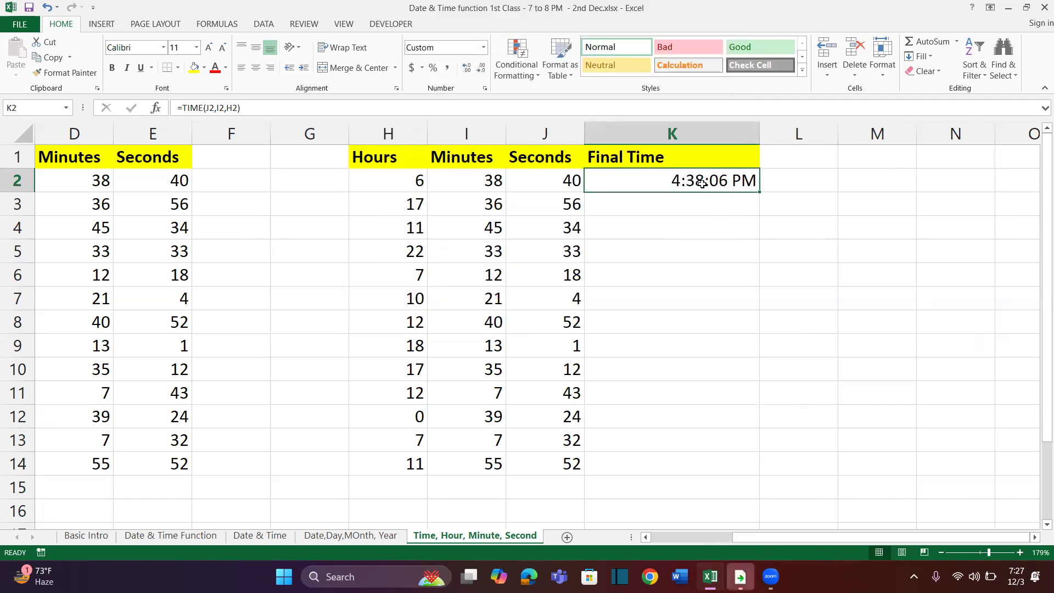
Fill the TIME formula from K2 down through K14
{"action": "left_click_drag", "start_coordinate": [760, 192], "coordinate": [750, 475]}
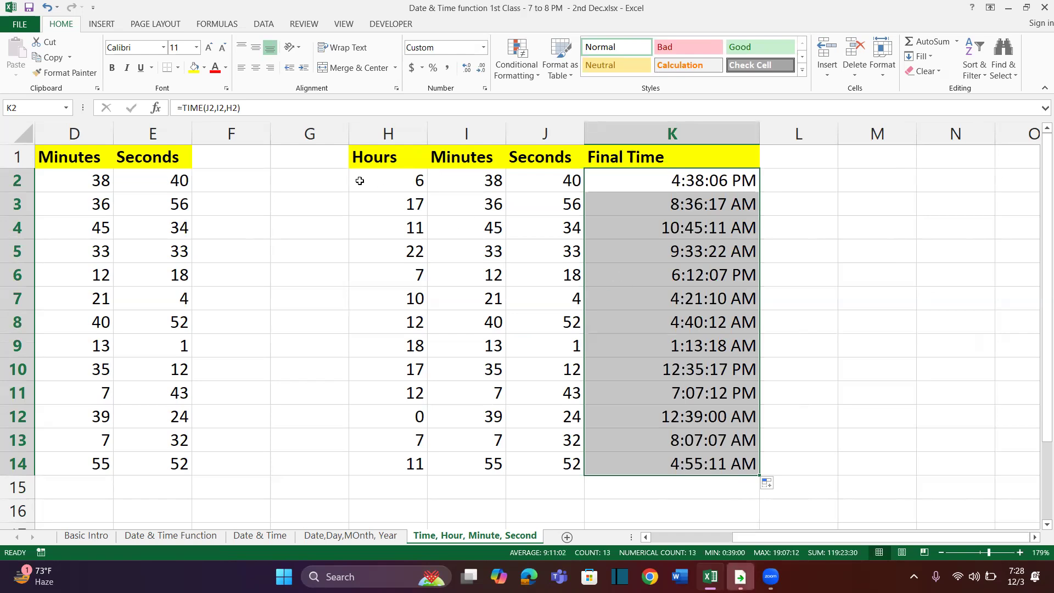
{"action": "scroll", "coordinate": [542, 235], "scroll_direction": "right", "scroll_amount": 3}
{"action": "scroll", "coordinate": [310, 239], "scroll_direction": "left", "scroll_amount": 2}
Copy the Final Time column K1:K14 and paste it as values only starting at N1
{"action": "left_click_drag", "start_coordinate": [400, 161], "coordinate": [401, 464]}
{"action": "key", "text": "ctrl+c"}
{"action": "left_click", "coordinate": [712, 159]}
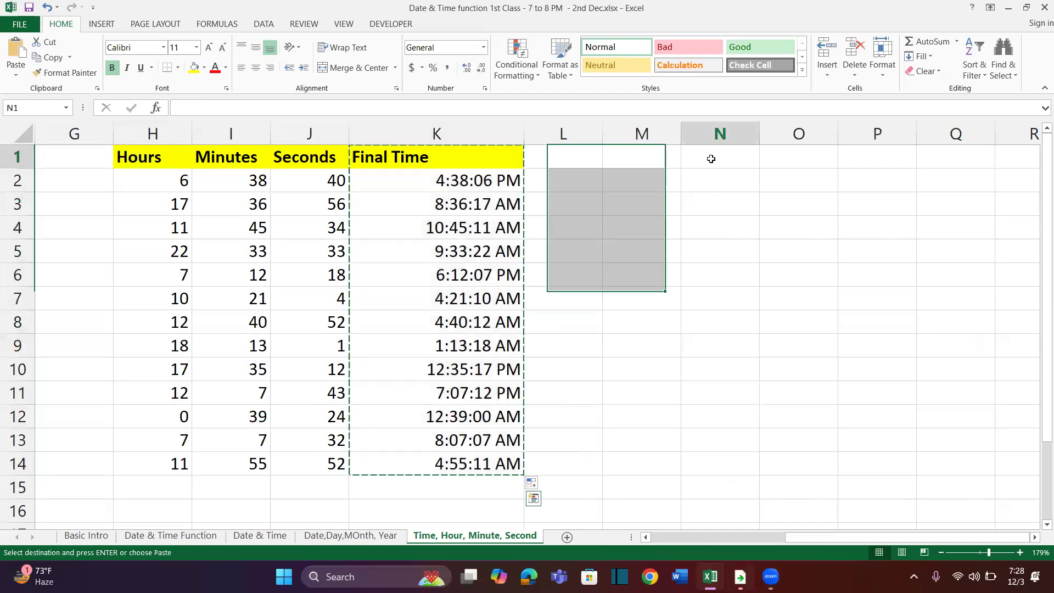
{"action": "key", "text": "ctrl+alt+v"}
{"action": "key", "text": "v"}
{"action": "key", "text": "Return"}
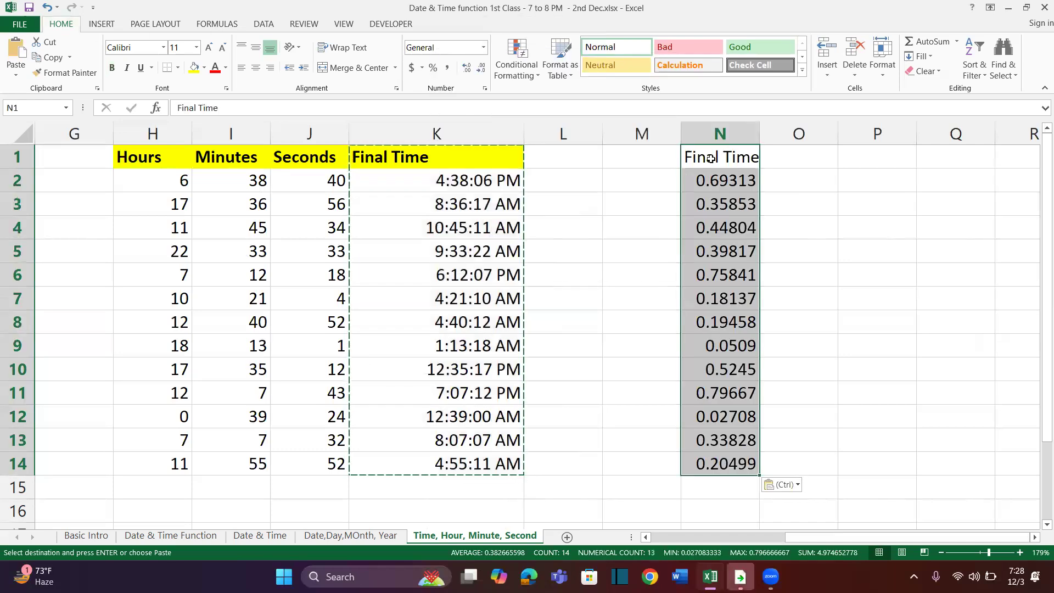
{"action": "key", "text": "ctrl+alt+v"}
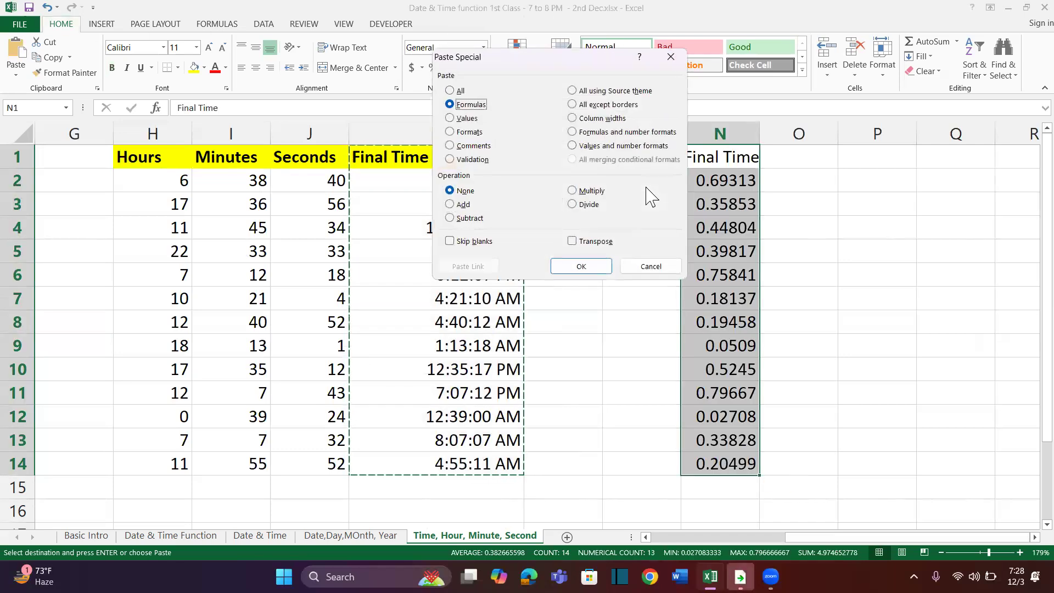
{"action": "key", "text": "Return"}
{"action": "key", "text": "ctrl+z"}
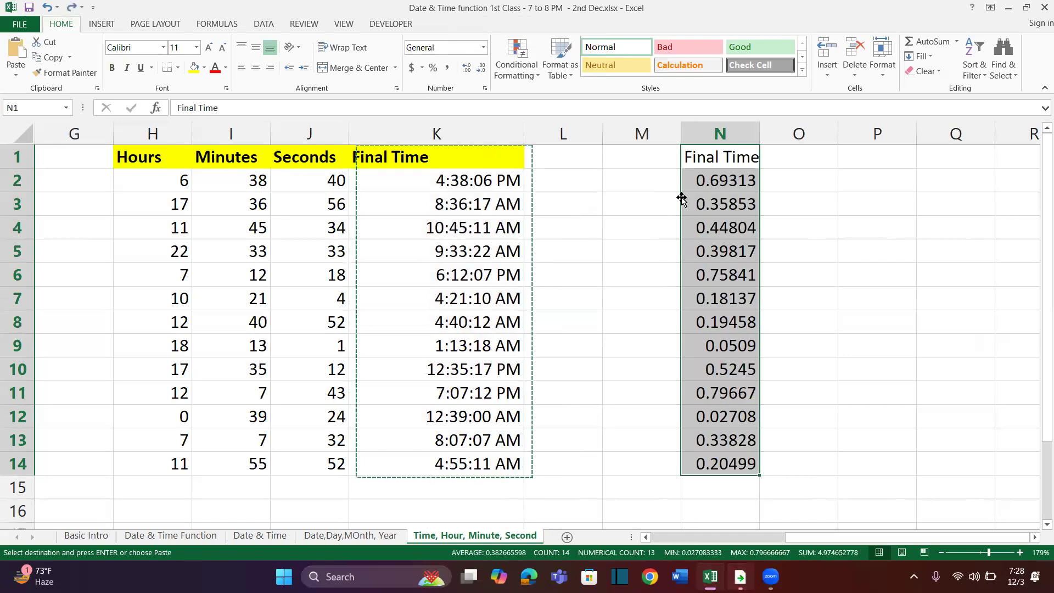
Copy the formatting of K1:K14 onto N1:N14 with Format Painter and widen column N to fit the times
{"action": "left_click", "coordinate": [489, 164]}
{"action": "key", "text": "ctrl+shift+Down"}
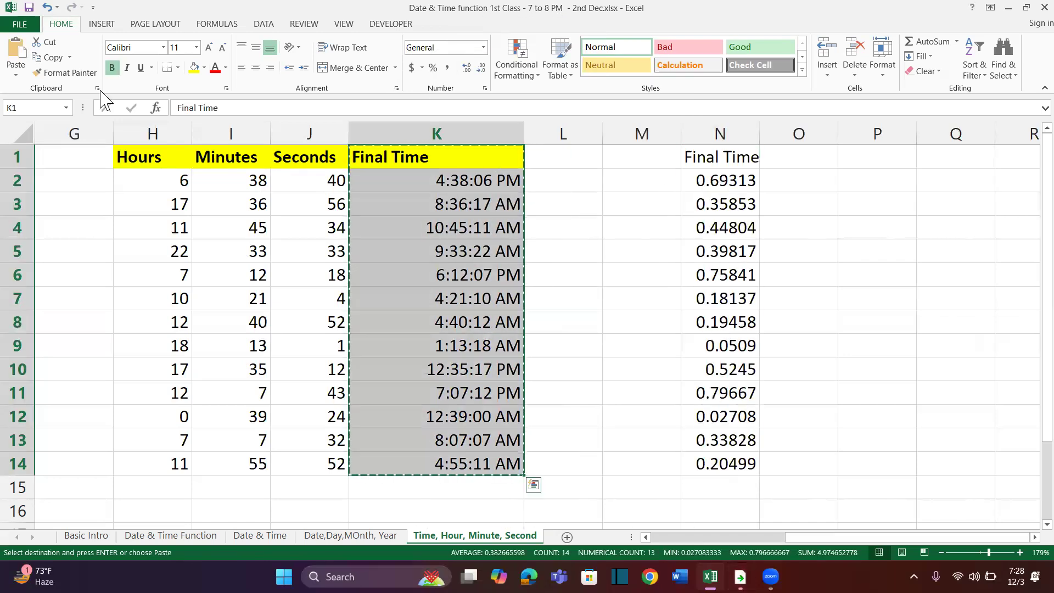
{"action": "left_click", "coordinate": [64, 73]}
{"action": "left_click_drag", "start_coordinate": [732, 162], "coordinate": [738, 471]}
{"action": "left_click_drag", "start_coordinate": [760, 134], "coordinate": [847, 134]}
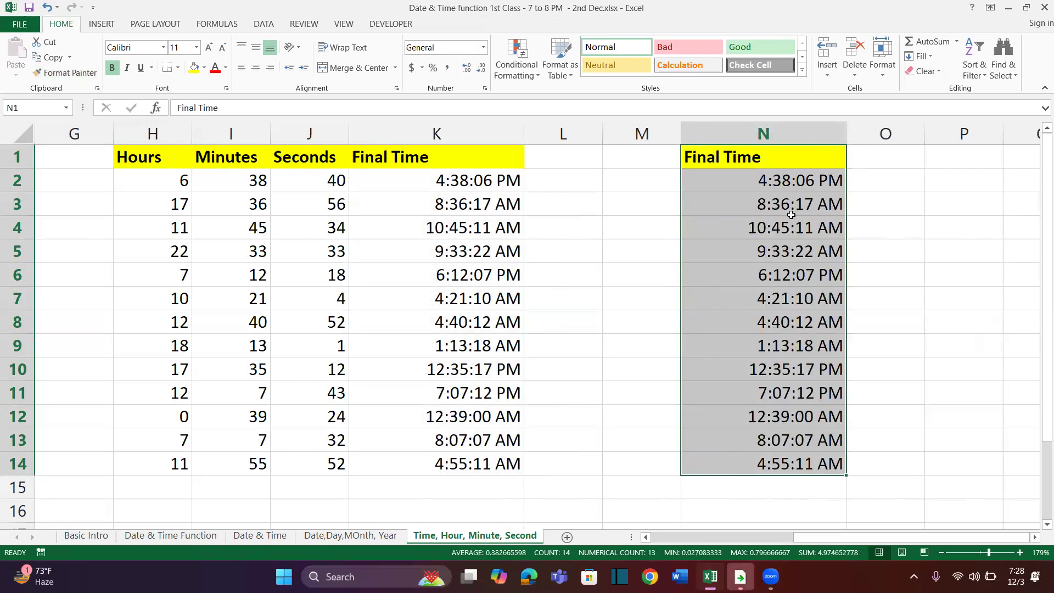
Compare the contents of K3 and N3 to check formula against pasted value
{"action": "scroll", "coordinate": [791, 214], "scroll_direction": "right", "scroll_amount": 2}
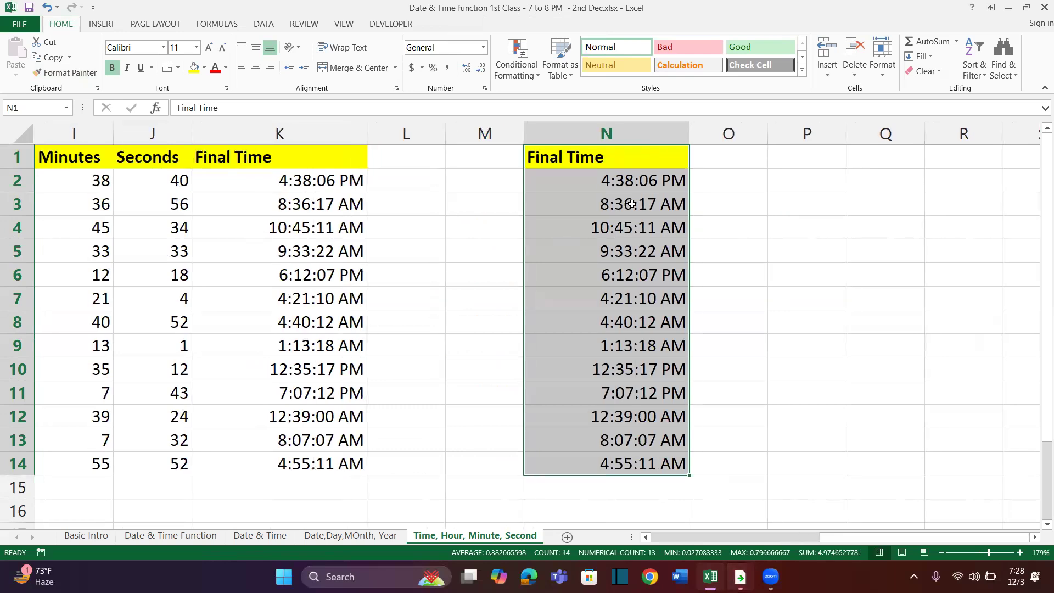
{"action": "left_click", "coordinate": [296, 196]}
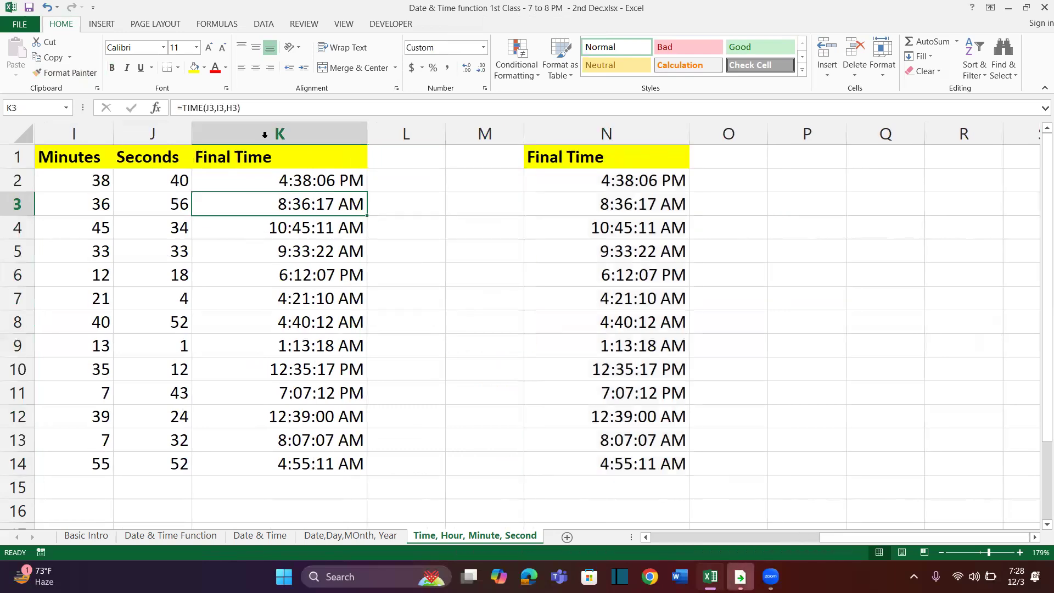
{"action": "left_click", "coordinate": [555, 197]}
{"action": "left_click_drag", "start_coordinate": [226, 108], "coordinate": [165, 108]}
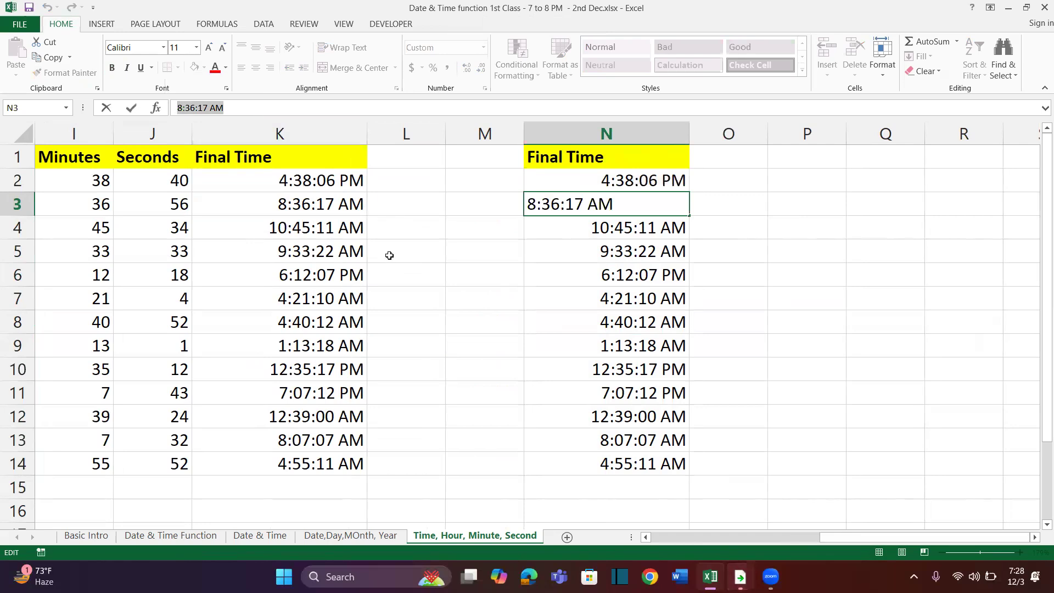
{"action": "key", "text": "Escape"}
Enter the headings Hours, Minutes and Seonds in O1, P1 and Q1
{"action": "left_click", "coordinate": [725, 160]}
{"action": "left_click_drag", "start_coordinate": [614, 176], "coordinate": [602, 416]}
{"action": "left_click", "coordinate": [731, 158]}
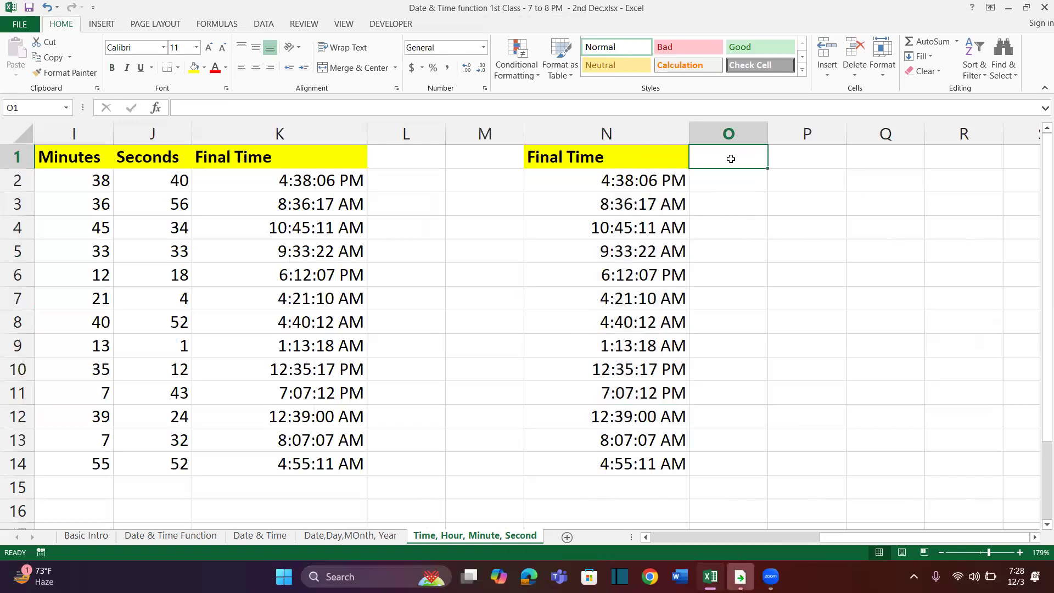
{"action": "type", "text": "Hours"}
{"action": "key", "text": "Tab"}
{"action": "type", "text": "Minutes"}
{"action": "key", "text": "Tab"}
{"action": "type", "text": "Seonds"}
{"action": "key", "text": "Return"}
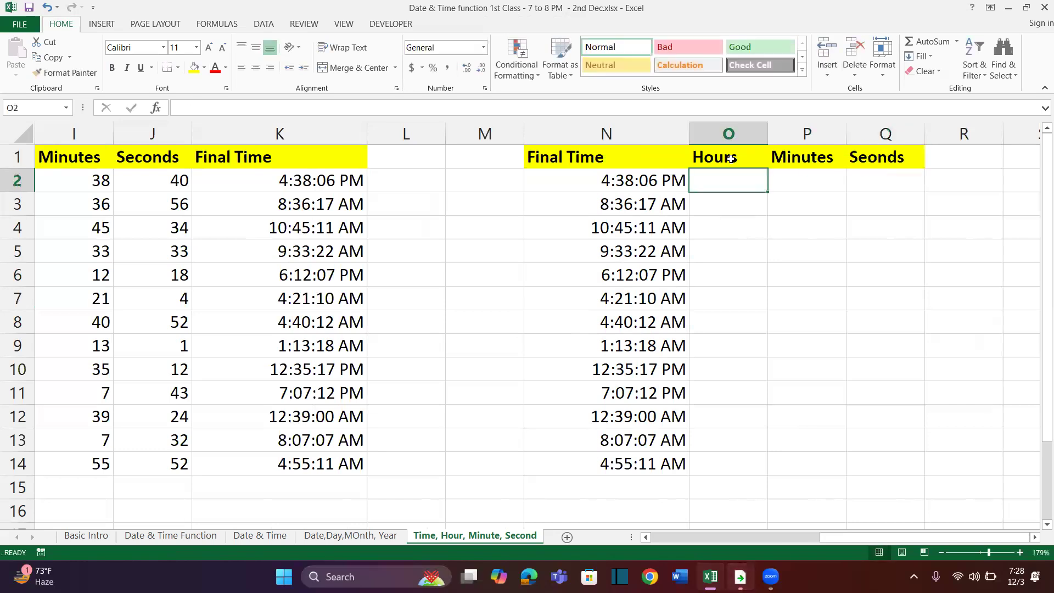
Copy the hour, minute and second values from H2:J14 into O2:Q14
{"action": "left_click_drag", "start_coordinate": [627, 183], "coordinate": [620, 394]}
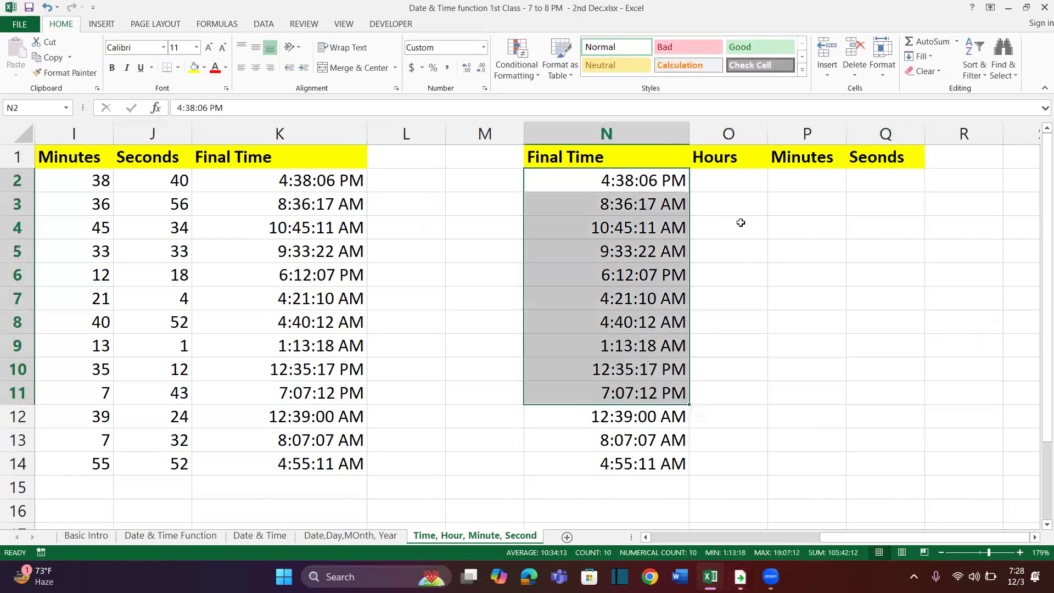
{"action": "left_click", "coordinate": [722, 186]}
{"action": "left_click_drag", "start_coordinate": [722, 186], "coordinate": [862, 417]}
{"action": "scroll", "coordinate": [287, 357], "scroll_direction": "left", "scroll_amount": 2}
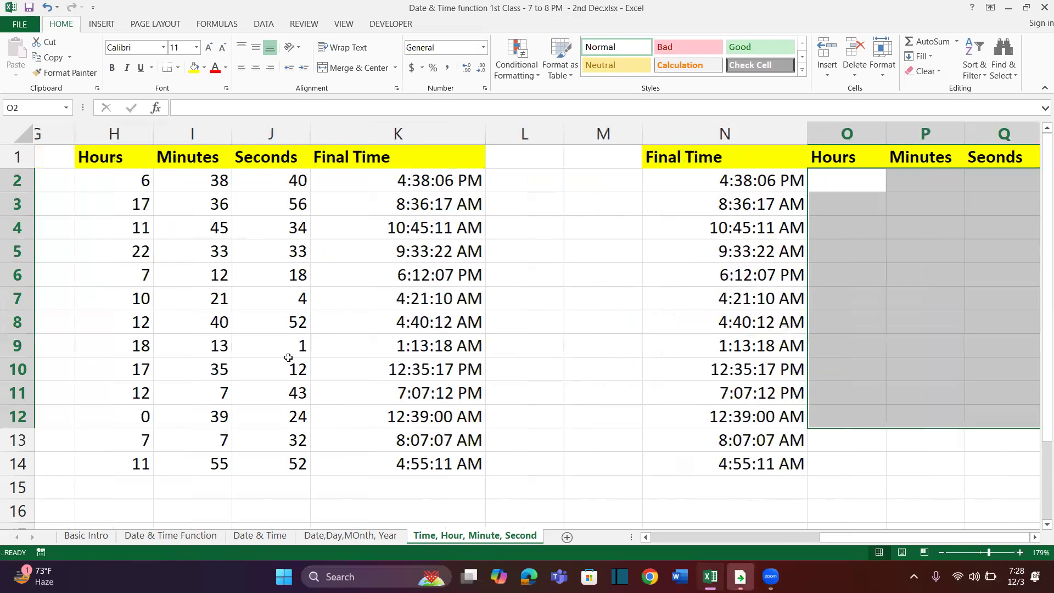
{"action": "left_click_drag", "start_coordinate": [174, 180], "coordinate": [318, 461]}
{"action": "key", "text": "ctrl+c"}
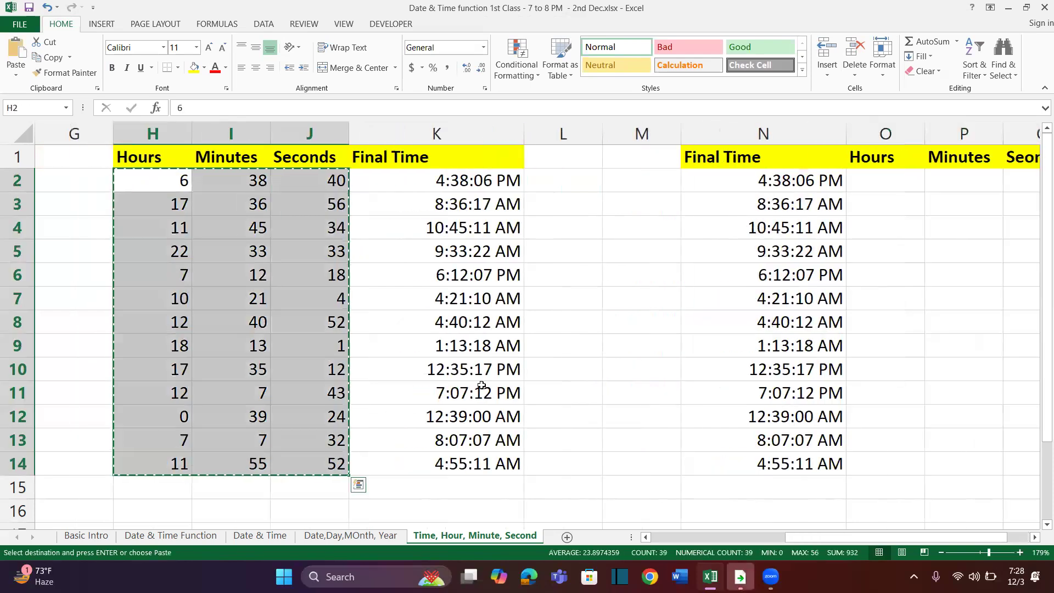
{"action": "scroll", "coordinate": [583, 371], "scroll_direction": "down", "scroll_amount": 3}
{"action": "left_click", "coordinate": [575, 173]}
{"action": "key", "text": "ctrl+v"}
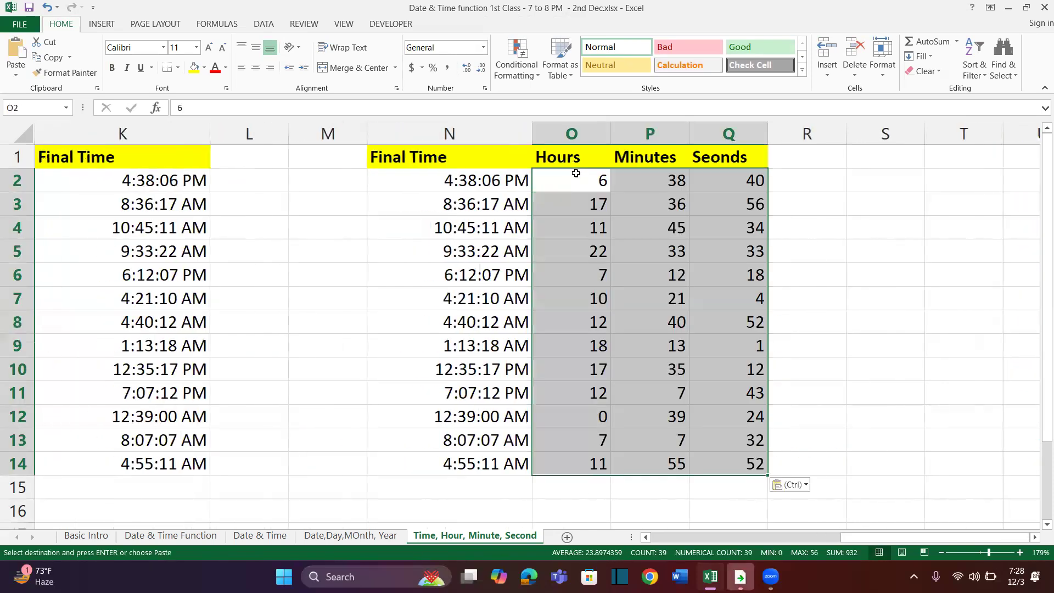
Enter the heading Final Time in R1
{"action": "left_click", "coordinate": [800, 148]}
{"action": "type", "text": "Final Time"}
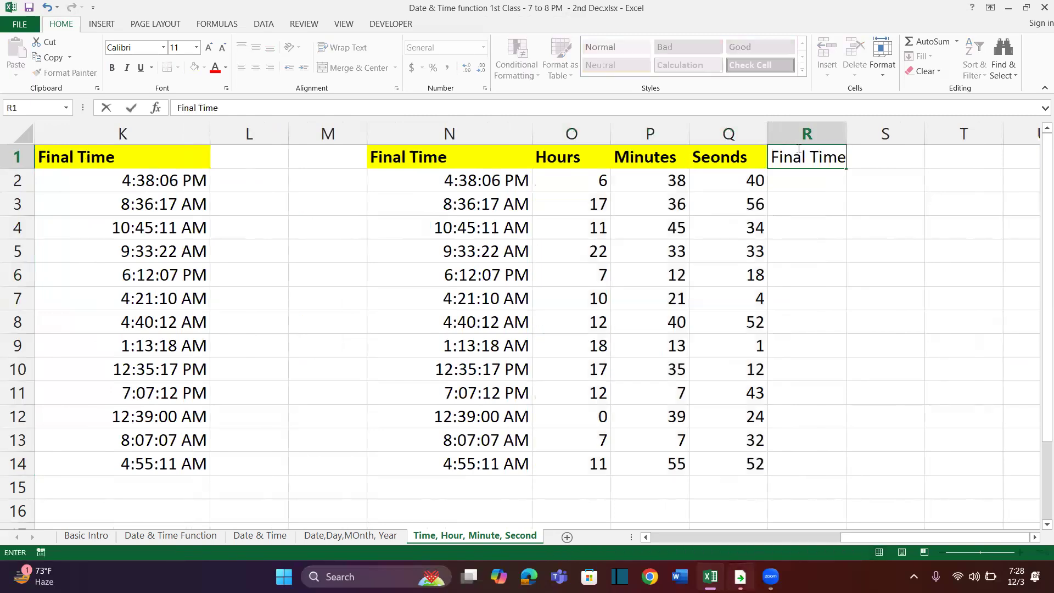
{"action": "key", "text": "Return"}
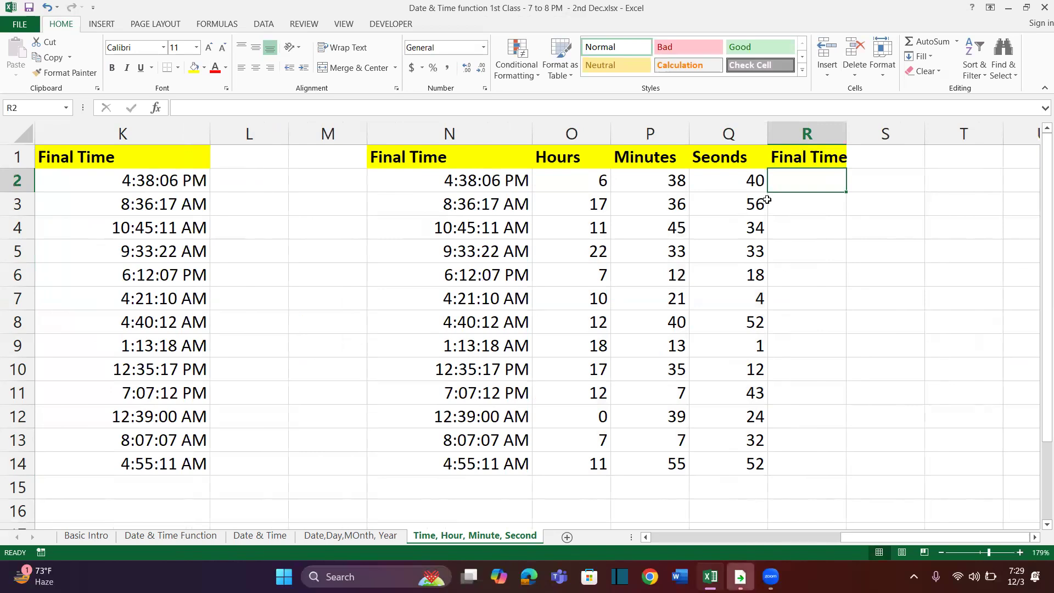
{"action": "left_click_drag", "start_coordinate": [470, 172], "coordinate": [703, 418]}
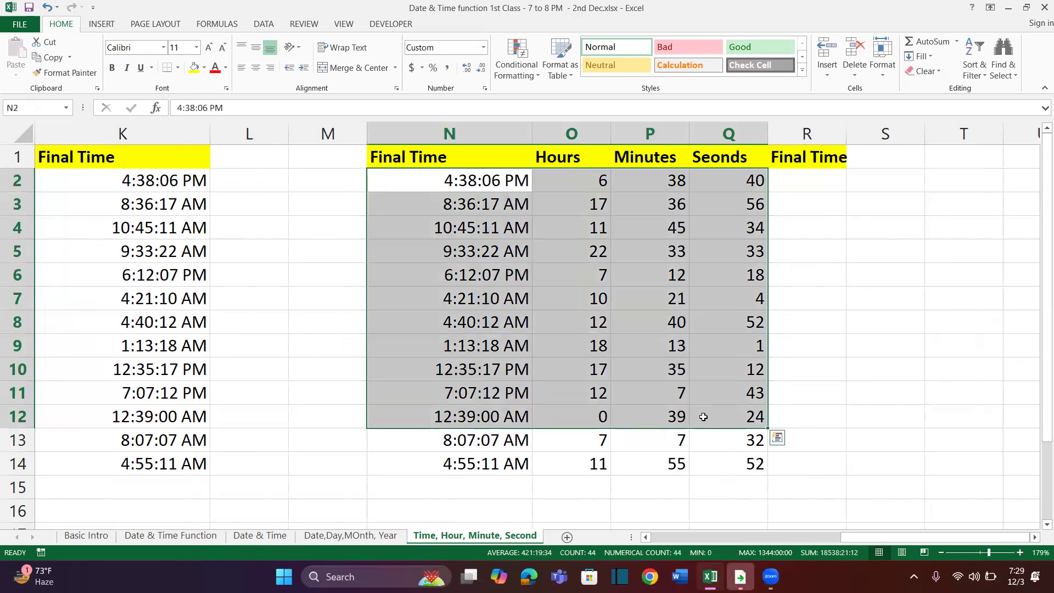
{"action": "scroll", "coordinate": [703, 417], "scroll_direction": "right", "scroll_amount": 3}
{"action": "left_click", "coordinate": [661, 205]}
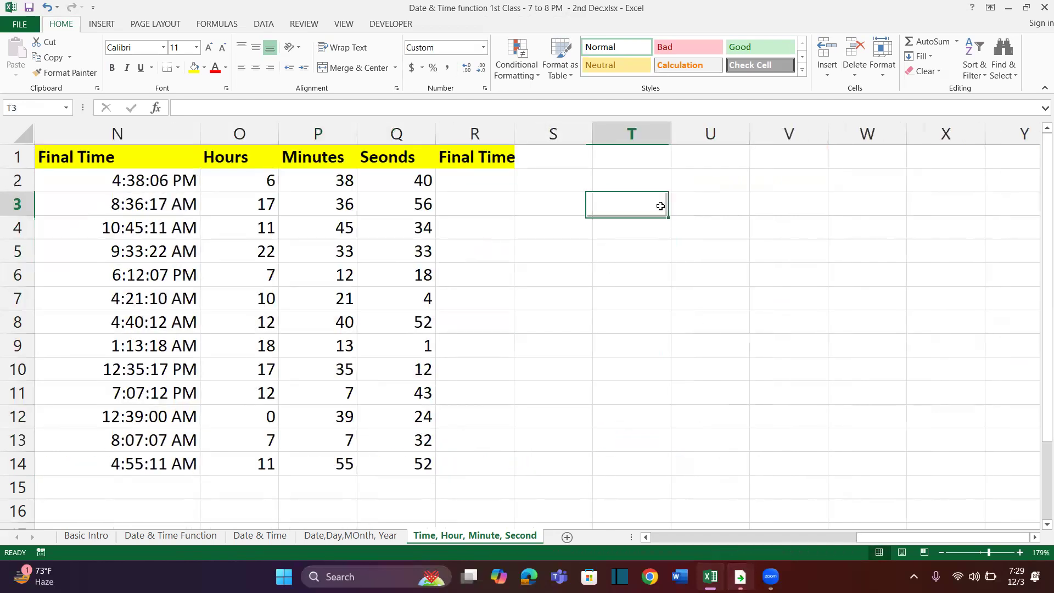
{"action": "left_click", "coordinate": [651, 173]}
{"action": "scroll", "coordinate": [650, 172], "scroll_direction": "right", "scroll_amount": 1}
Enter the heading EMP Details in U1 and autofit the width of column U
{"action": "left_click", "coordinate": [554, 181]}
{"action": "key", "text": "Up"}
{"action": "type", "text": "EMP D"}
{"action": "type", "text": "e"}
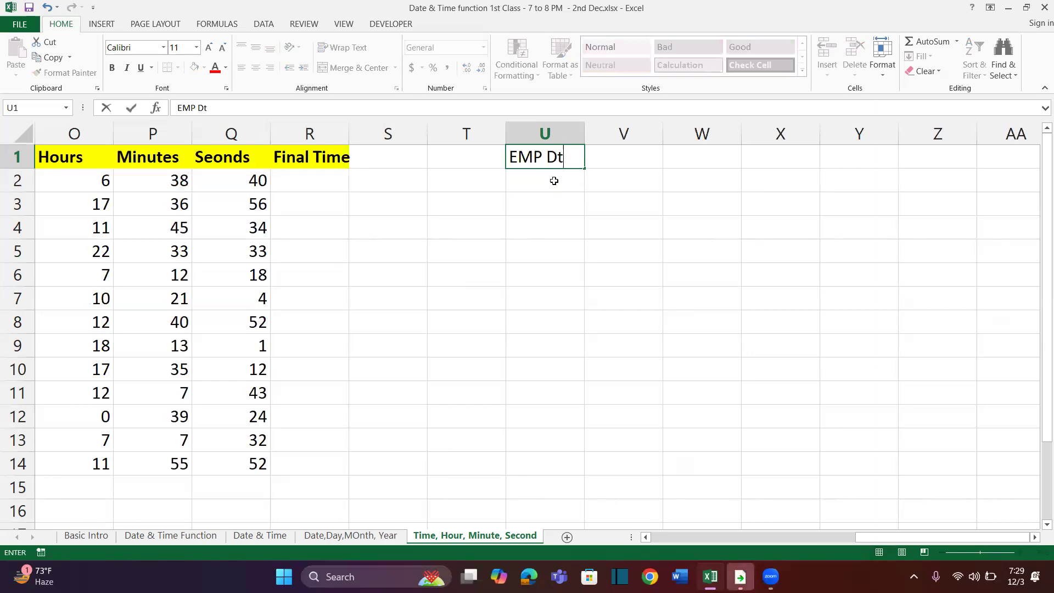
{"action": "type", "text": "tails"}
{"action": "key", "text": "Return"}
{"action": "key", "text": "Up"}
{"action": "key", "text": "alt+h"}
{"action": "key", "text": "o"}
{"action": "key", "text": "i"}
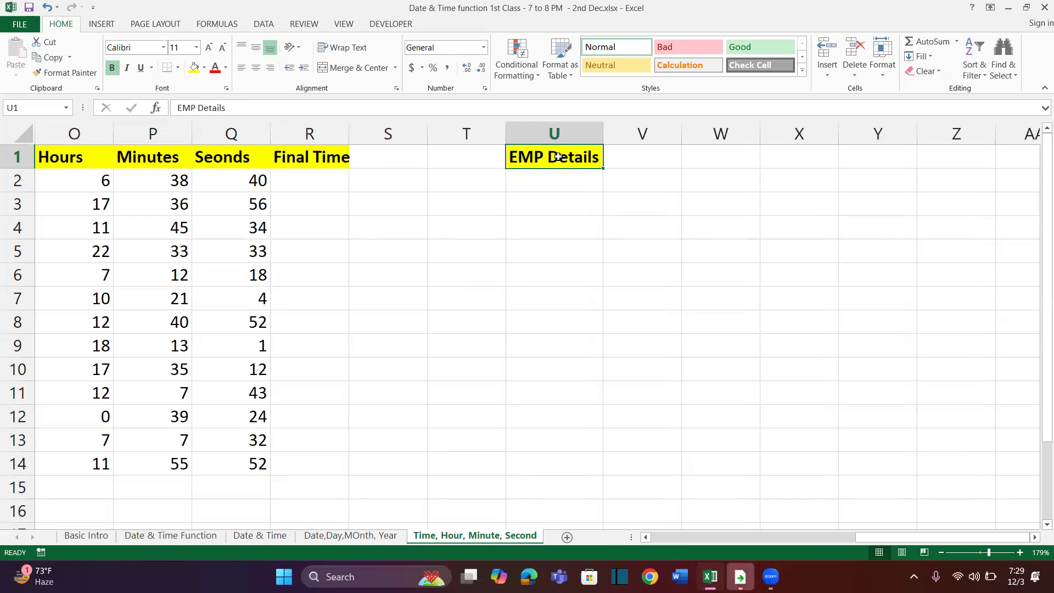
List the employee labels A through I in T2:T10, one letter per row
{"action": "left_click", "coordinate": [551, 176]}
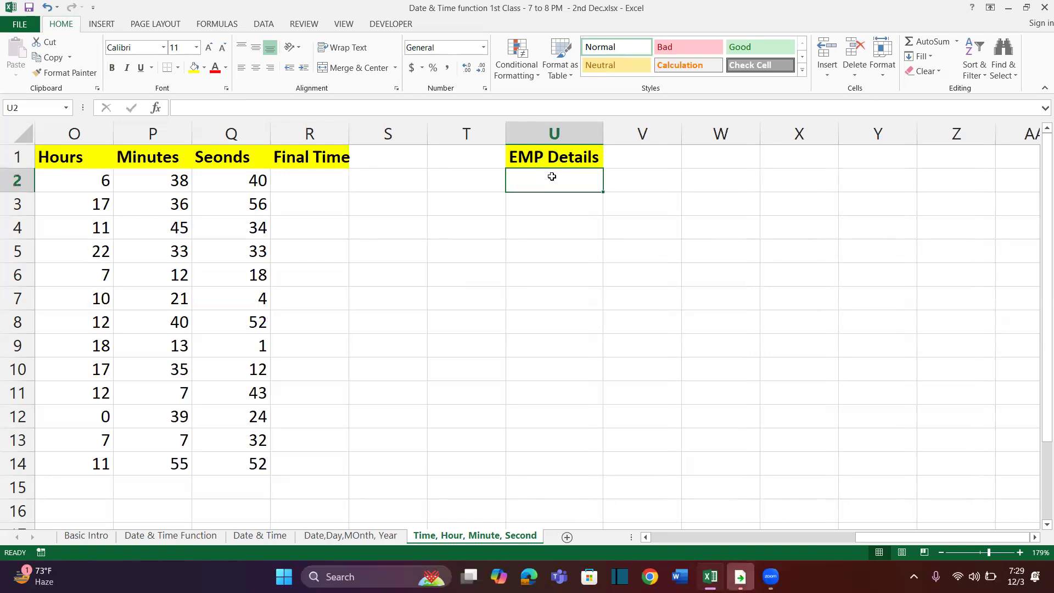
{"action": "left_click", "coordinate": [499, 179]}
{"action": "type", "text": "A"}
{"action": "key", "text": "Return"}
{"action": "type", "text": "B"}
{"action": "key", "text": "Return"}
{"action": "type", "text": "C"}
{"action": "key", "text": "Return"}
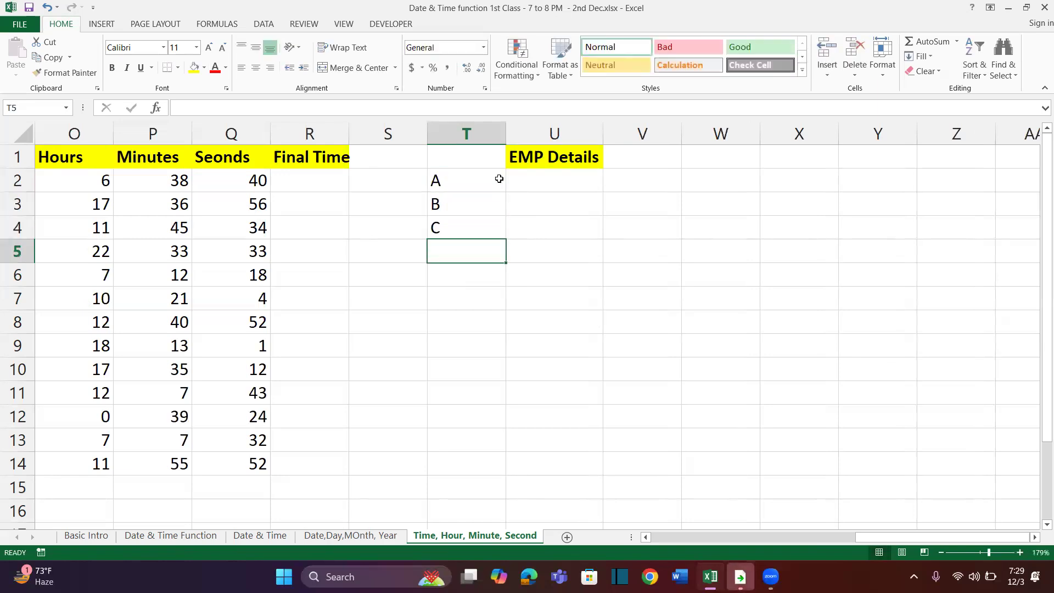
{"action": "type", "text": "D"}
{"action": "key", "text": "Return"}
{"action": "type", "text": "E"}
{"action": "key", "text": "Return"}
{"action": "type", "text": "F"}
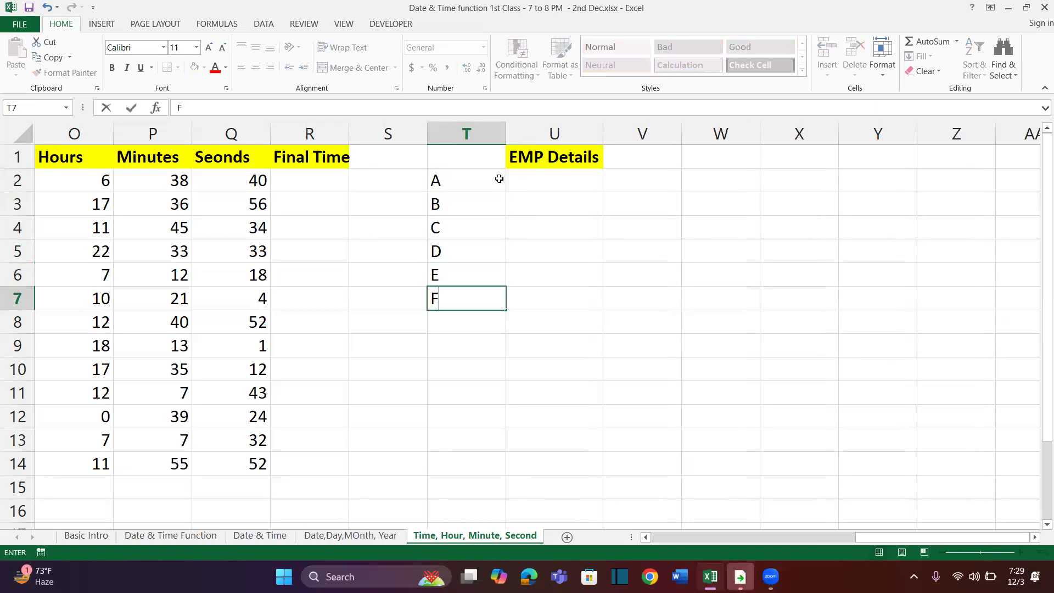
{"action": "key", "text": "Return"}
{"action": "type", "text": "G"}
{"action": "key", "text": "Return"}
{"action": "type", "text": "H"}
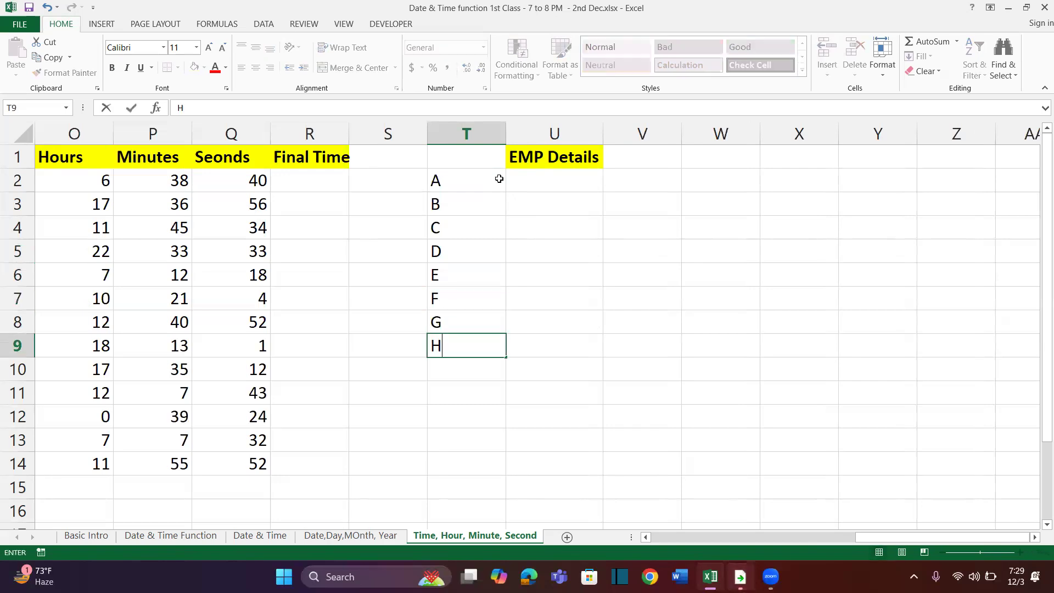
{"action": "key", "text": "Return"}
{"action": "type", "text": "I"}
{"action": "key", "text": "Return"}
Enter the times 10:20, 15:20 and 12:35 for employees A to C in U2:U4
{"action": "key", "text": "ctrl+Up"}
{"action": "key", "text": "ctrl+Up"}
{"action": "key", "text": "Down"}
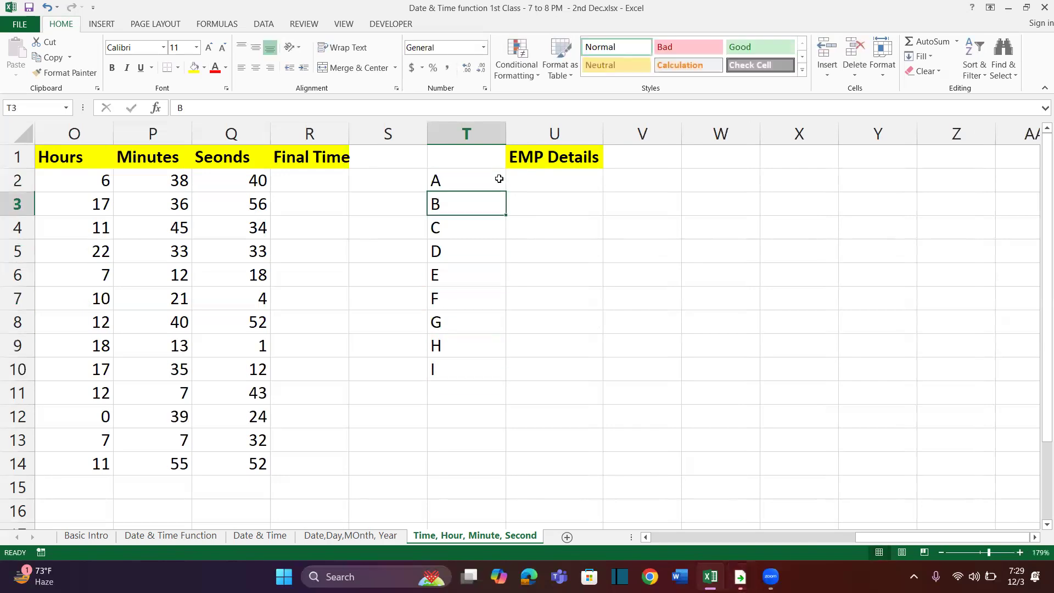
{"action": "key", "text": "Up"}
{"action": "key", "text": "Right"}
{"action": "type", "text": "10"}
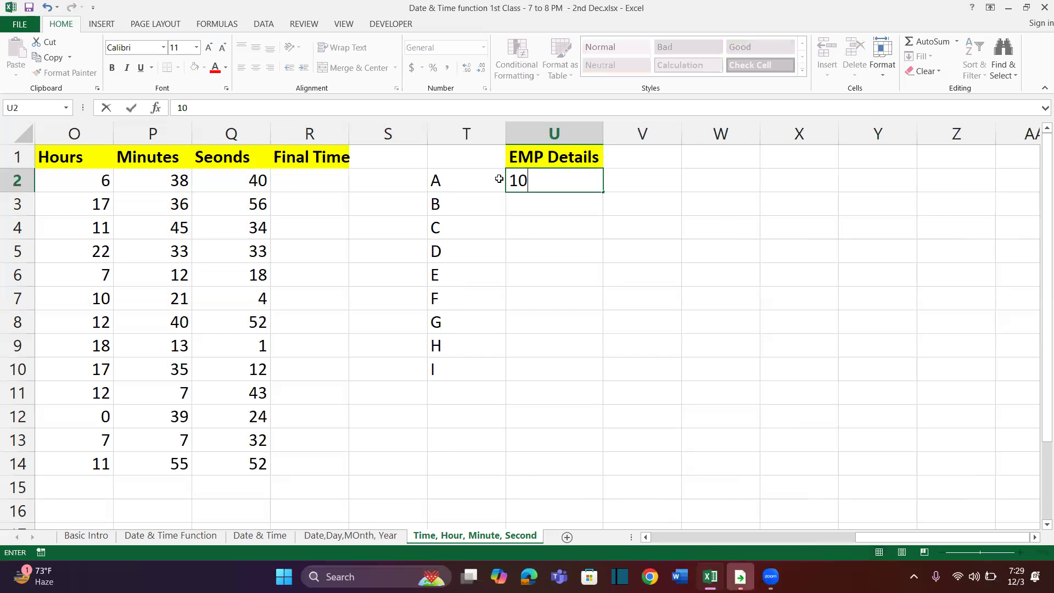
{"action": "type", "text": ":20"}
{"action": "key", "text": "Return"}
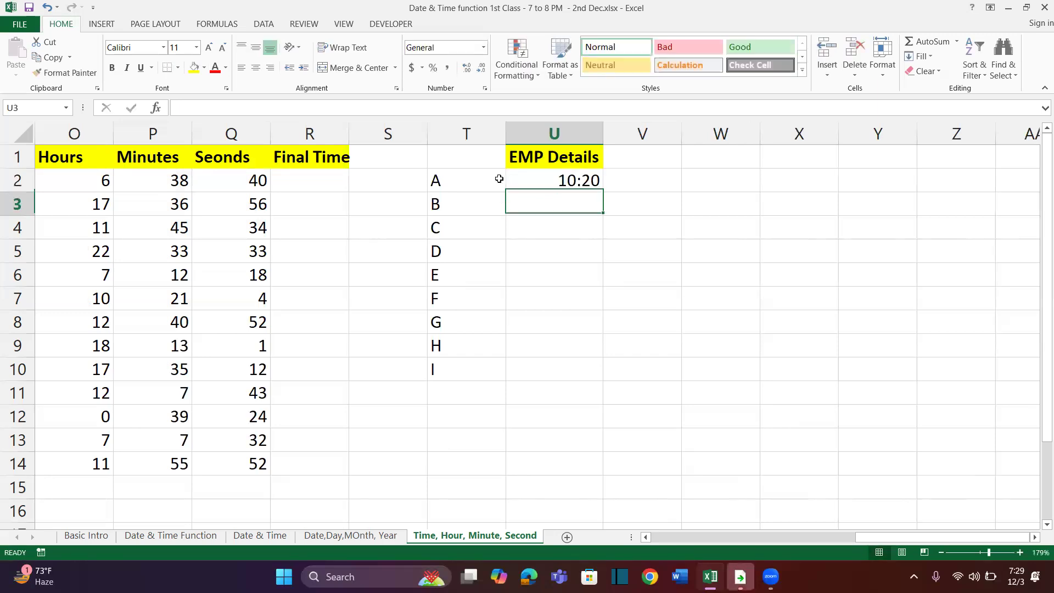
{"action": "type", "text": "15:"}
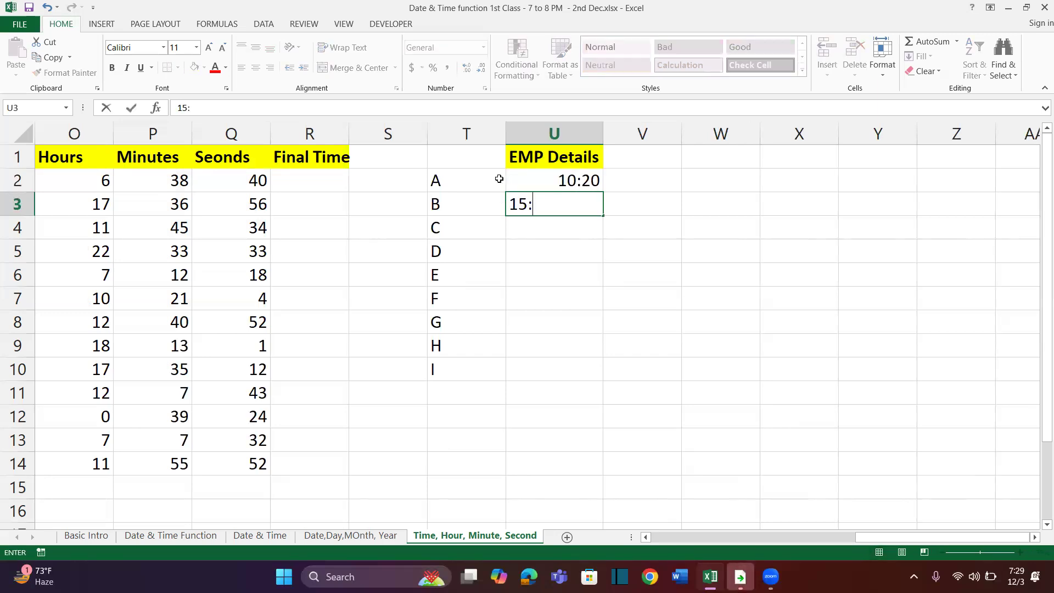
{"action": "type", "text": "20"}
{"action": "key", "text": "Return"}
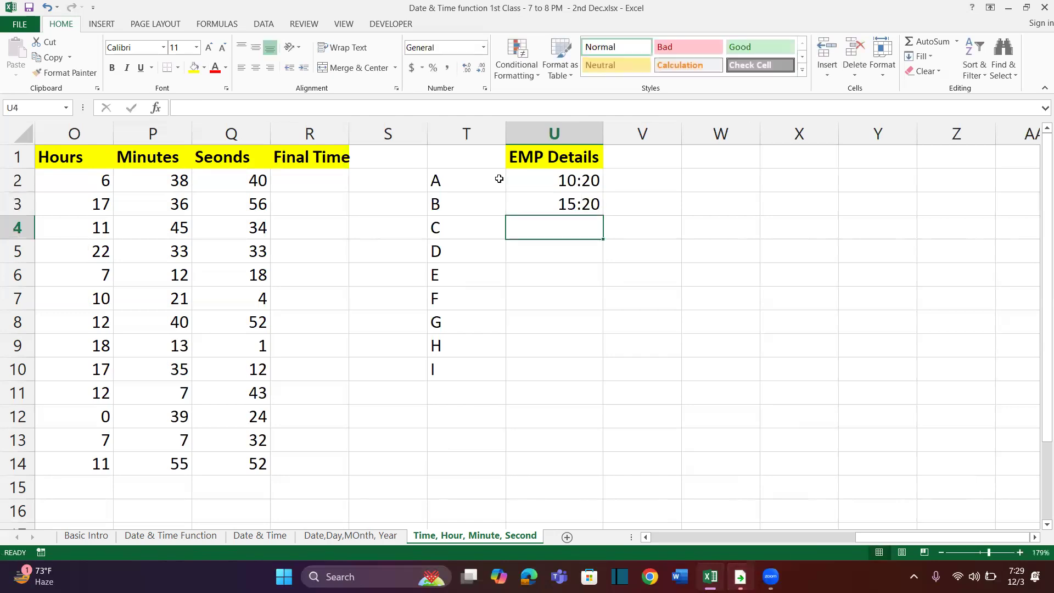
{"action": "type", "text": "12:35"}
{"action": "key", "text": "Return"}
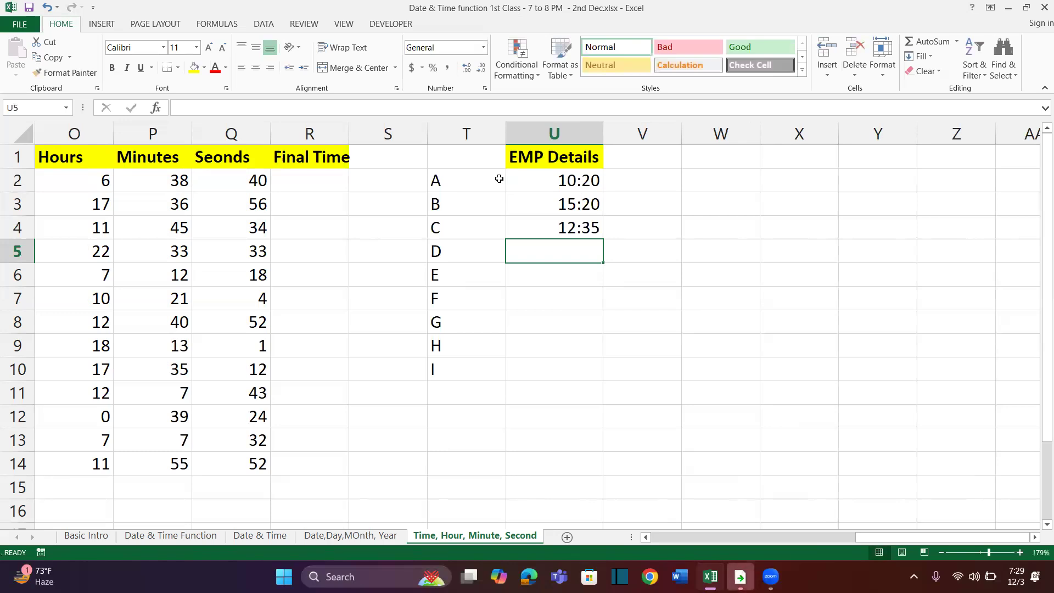
Enter the times 10:27, 5:20 and 22:25 for employees D to F in U5:U7
{"action": "type", "text": "10:2"}
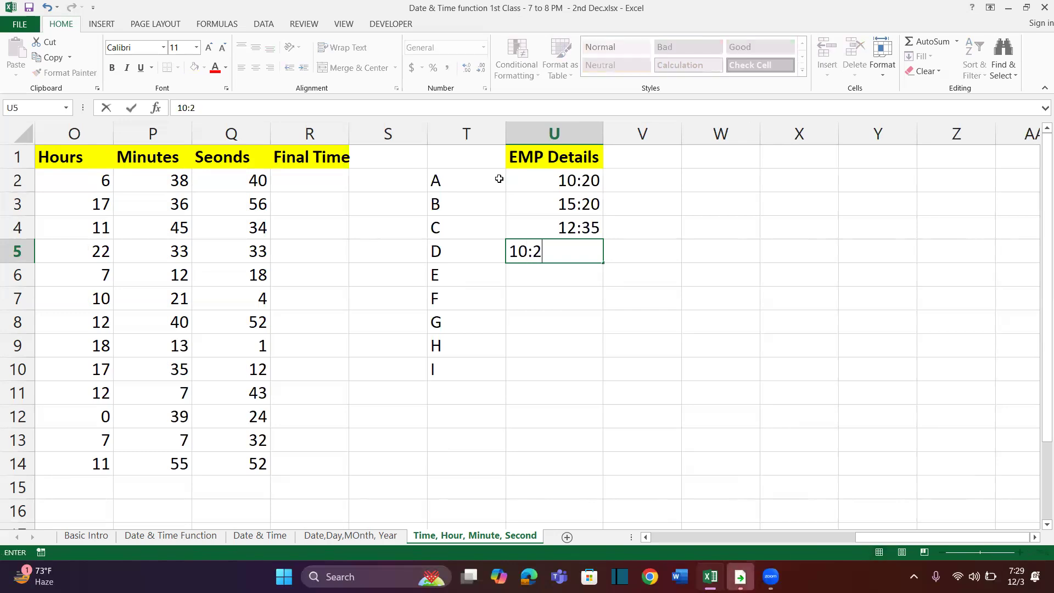
{"action": "type", "text": "7"}
{"action": "key", "text": "Return"}
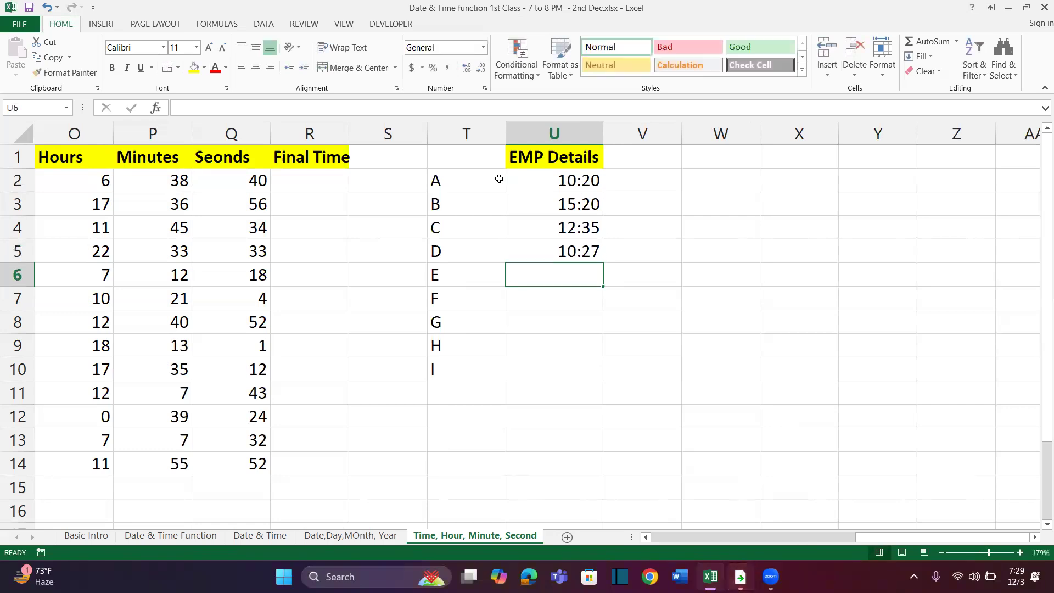
{"action": "type", "text": "05:20"}
{"action": "key", "text": "Return"}
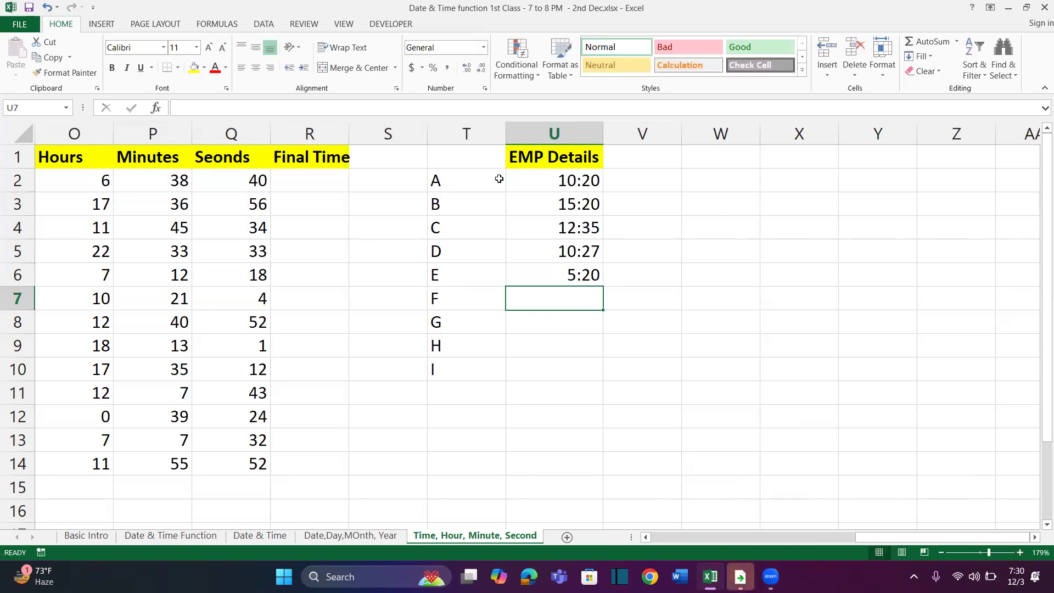
{"action": "type", "text": "22:25"}
{"action": "key", "text": "Return"}
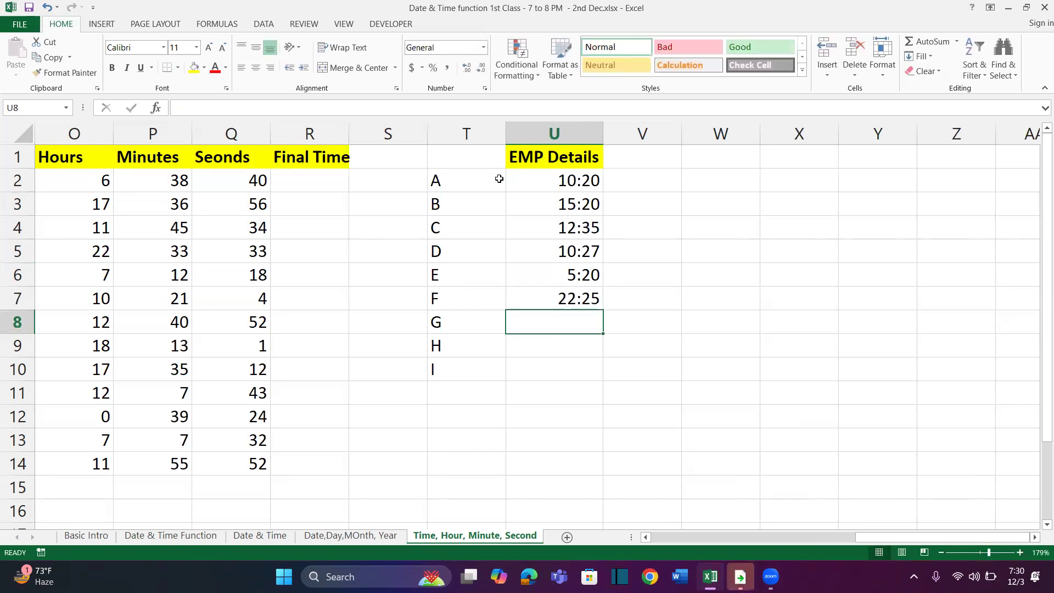
Copy the times in U4:U7 and paste them into U7:U10 to complete the list through employee I
{"action": "key", "text": "Up"}
{"action": "key", "text": "shift+Up"}
{"action": "key", "text": "shift+Up"}
{"action": "key", "text": "shift+Up"}
{"action": "key", "text": "ctrl+c"}
{"action": "key", "text": "Down"}
{"action": "key", "text": "Down"}
{"action": "key", "text": "Up"}
{"action": "key", "text": "Up"}
{"action": "key", "text": "ctrl+v"}
{"action": "key", "text": "Down"}
{"action": "key", "text": "Down"}
{"action": "key", "text": "Down"}
{"action": "key", "text": "Down"}
{"action": "key", "text": "Escape"}
{"action": "key", "text": "Up"}
{"action": "key", "text": "ctrl+Up"}
{"action": "key", "text": "ctrl+shift+Down"}
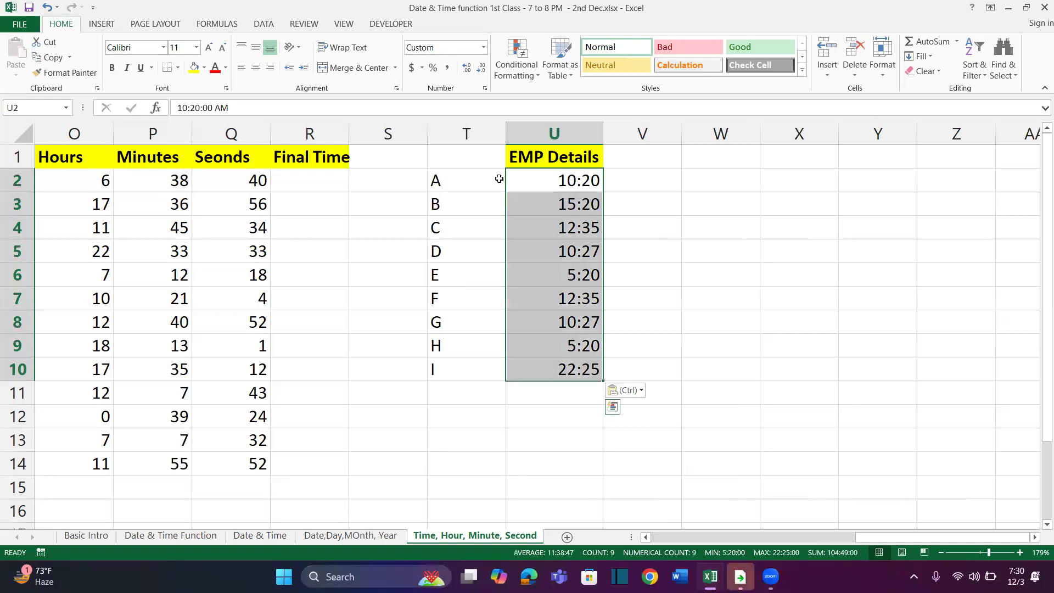
Enter the label Total Over Time in T12 and widen column T to fit it
{"action": "key", "text": "Down"}
{"action": "key", "text": "Down"}
{"action": "key", "text": "Down"}
{"action": "key", "text": "Down"}
{"action": "key", "text": "Down"}
{"action": "key", "text": "Down"}
{"action": "key", "text": "Down"}
{"action": "key", "text": "Down"}
{"action": "key", "text": "Down"}
{"action": "key", "text": "Down"}
{"action": "key", "text": "Left"}
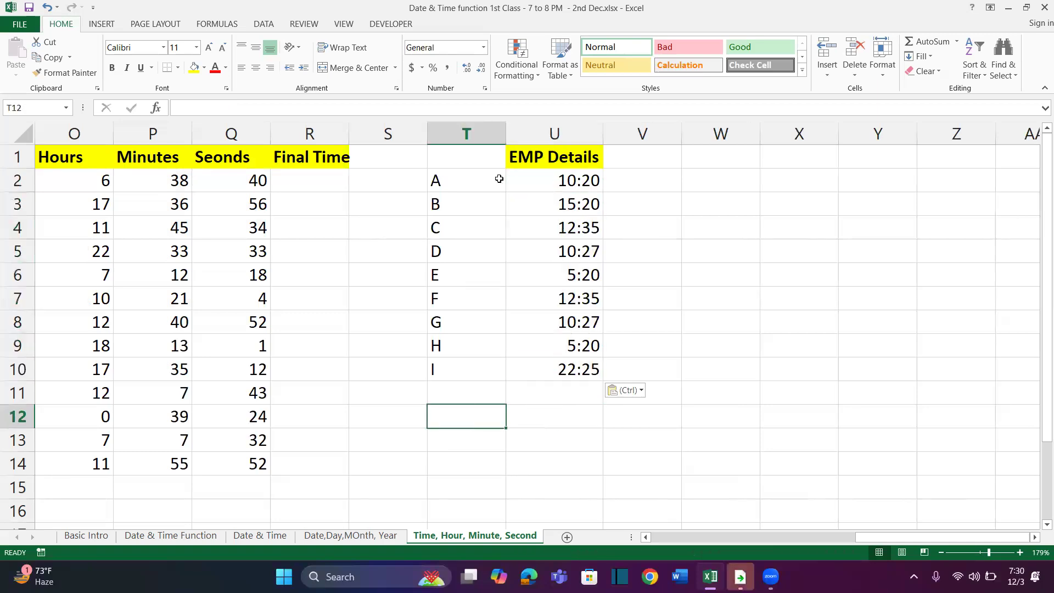
{"action": "type", "text": "Total P"}
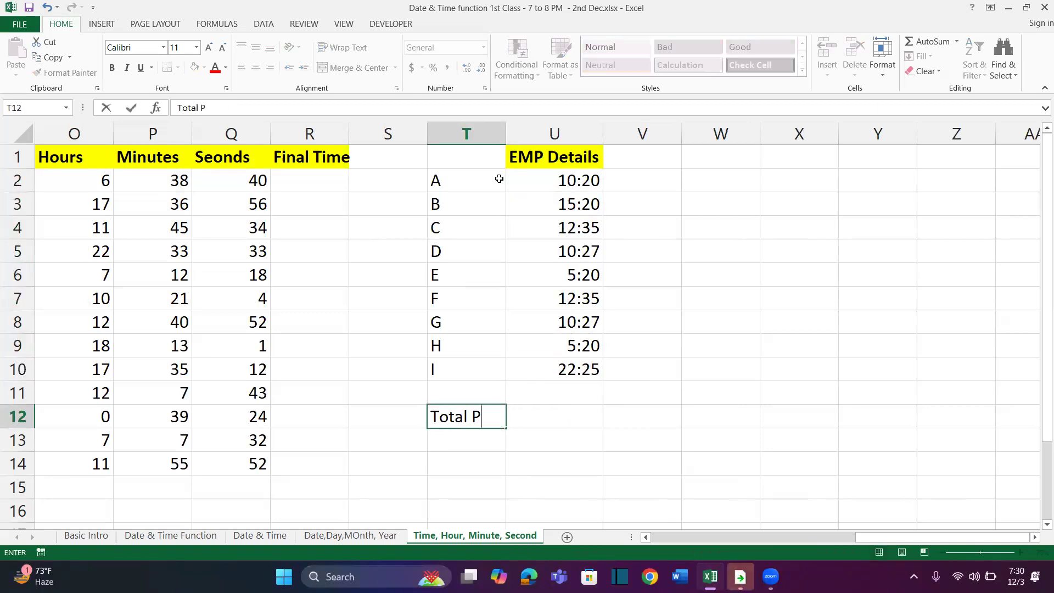
{"action": "key", "text": "BackSpace"}
{"action": "type", "text": "Over Time"}
{"action": "key", "text": "Return"}
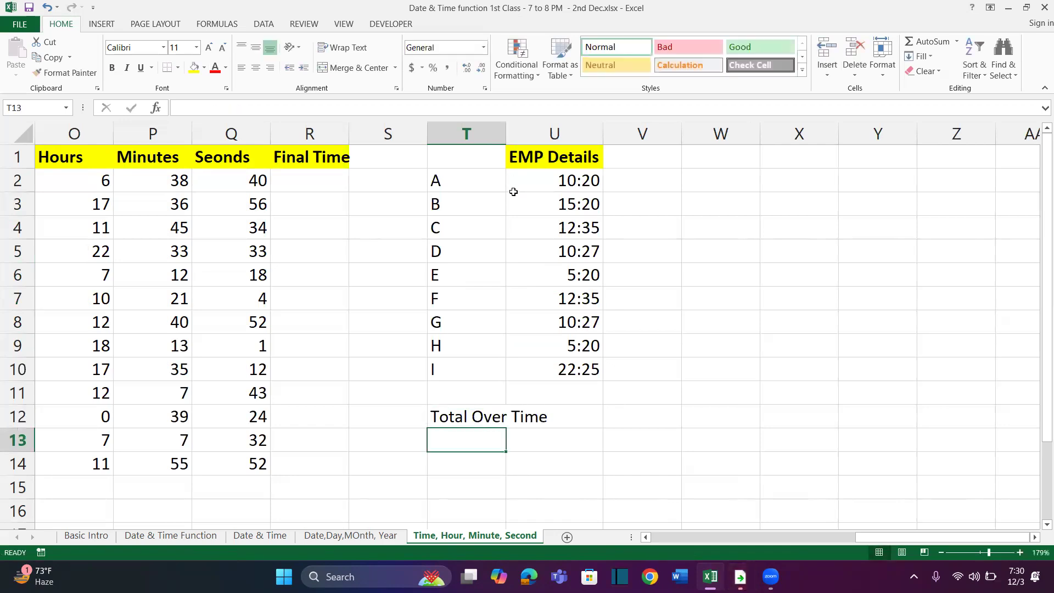
{"action": "left_click_drag", "start_coordinate": [506, 134], "coordinate": [610, 134]}
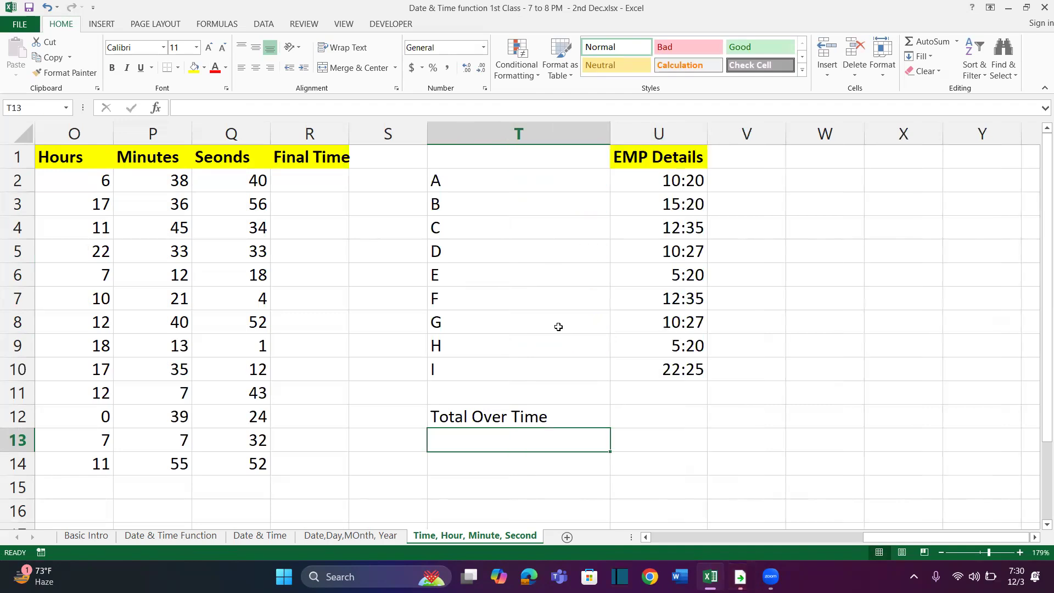
Format the Total Over Time label in T12 with bold white text on a black fill
{"action": "left_click", "coordinate": [508, 417]}
{"action": "left_click", "coordinate": [226, 67]}
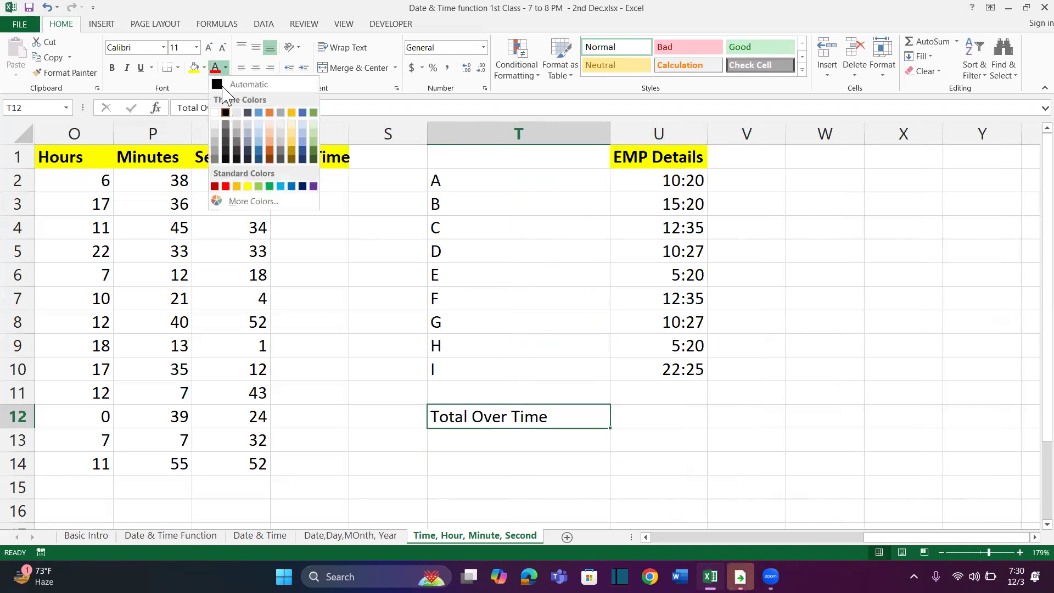
{"action": "left_click", "coordinate": [215, 113]}
{"action": "left_click", "coordinate": [204, 67]}
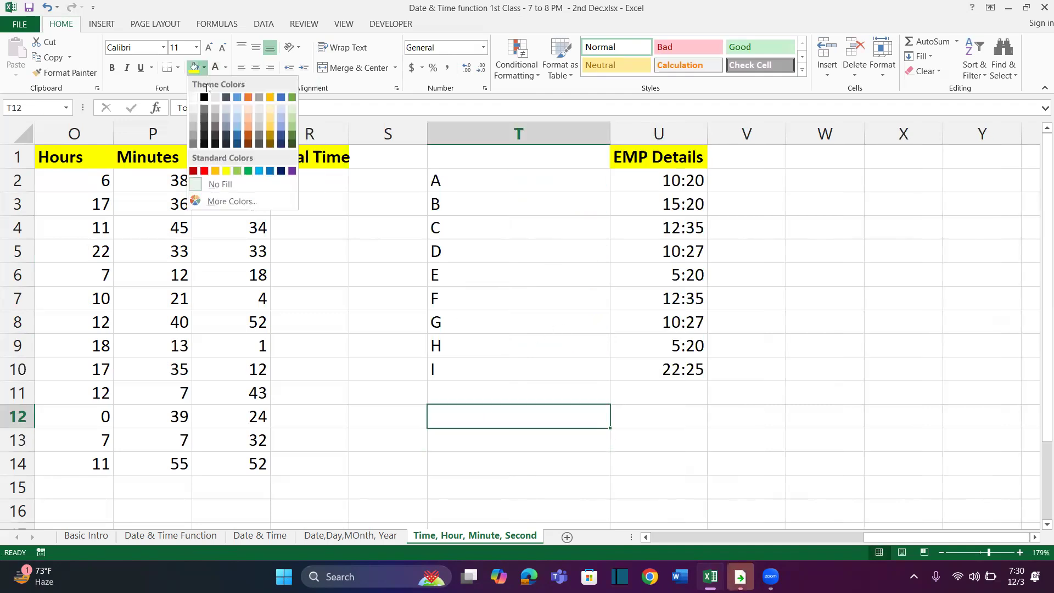
{"action": "left_click", "coordinate": [203, 97]}
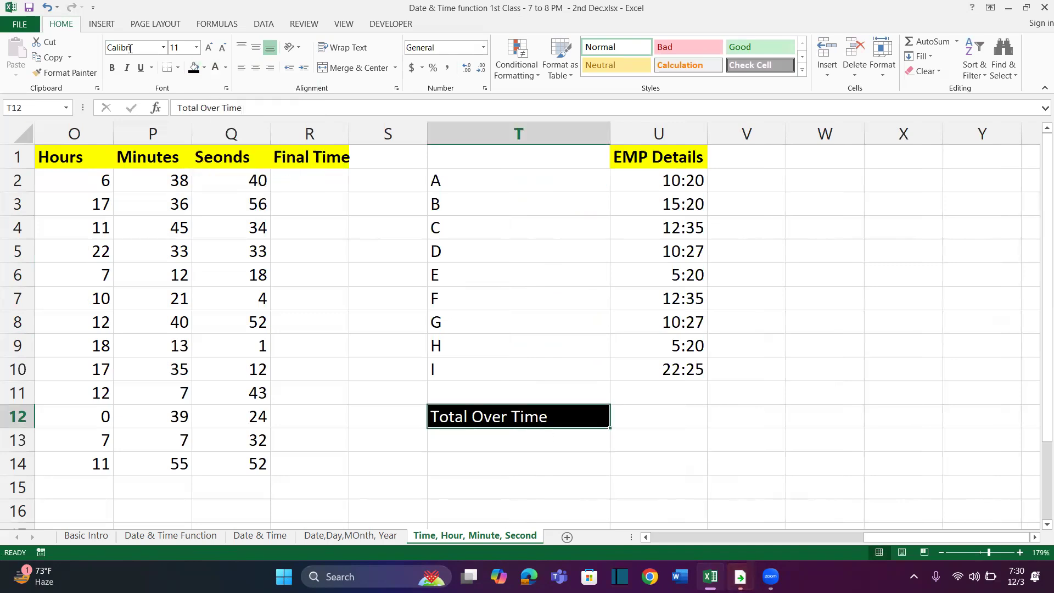
{"action": "left_click", "coordinate": [112, 67]}
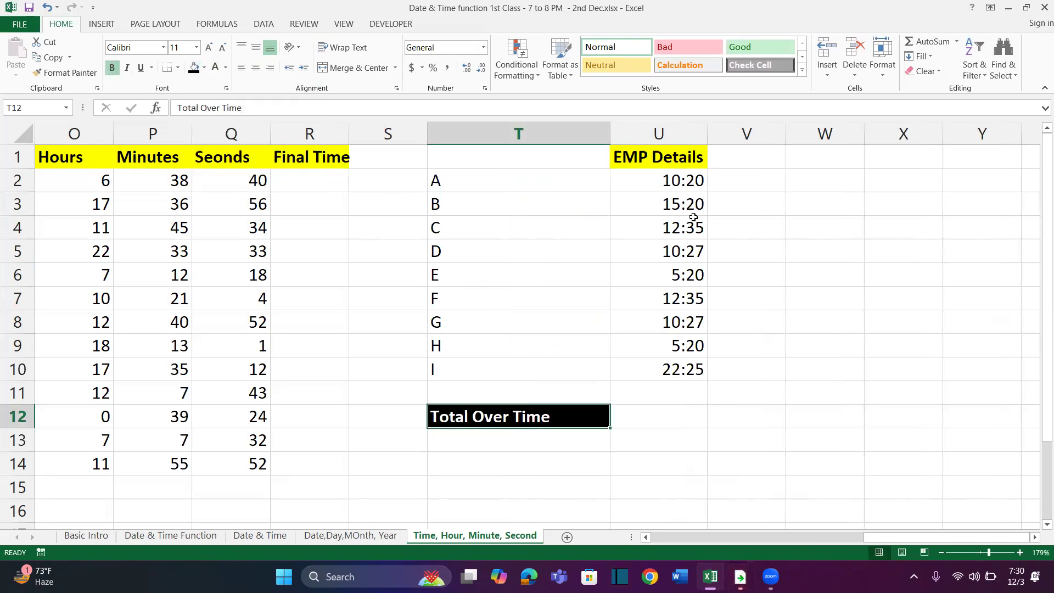
Widen column U slightly and total the employee times in U12 with =SUM(U2:U10)
{"action": "scroll", "coordinate": [732, 306], "scroll_direction": "right", "scroll_amount": 2}
{"action": "left_click_drag", "start_coordinate": [556, 136], "coordinate": [576, 136]}
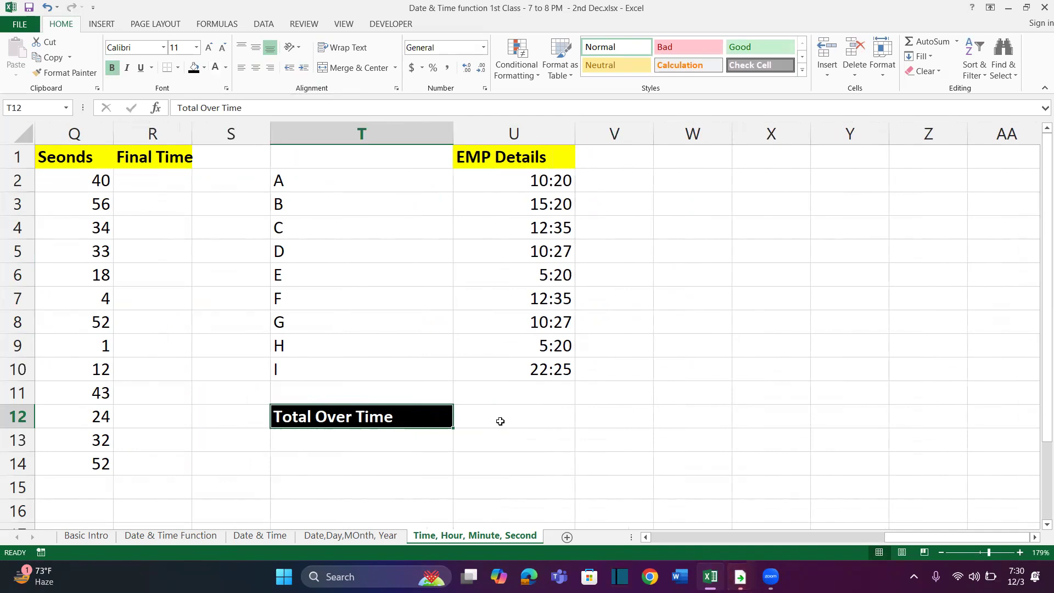
{"action": "left_click", "coordinate": [502, 420]}
{"action": "left_click_drag", "start_coordinate": [549, 182], "coordinate": [539, 346]}
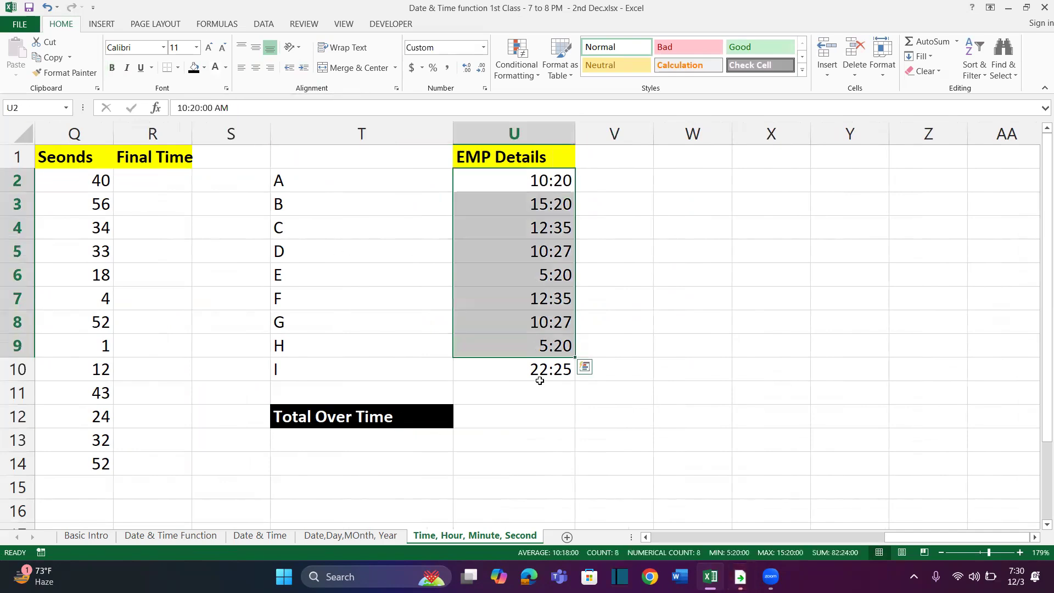
{"action": "left_click", "coordinate": [509, 415]}
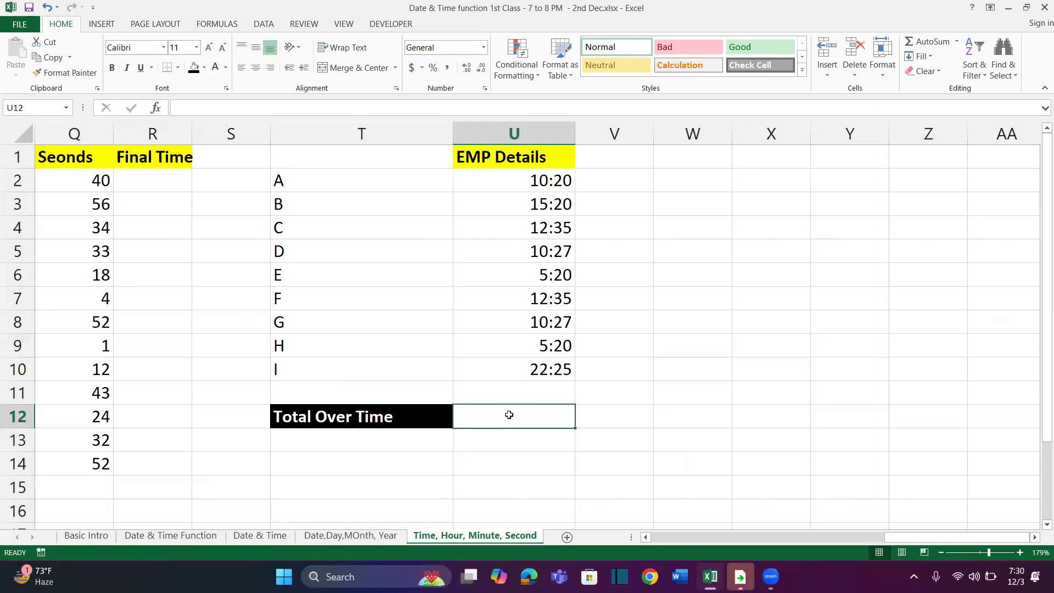
{"action": "type", "text": "=sum"}
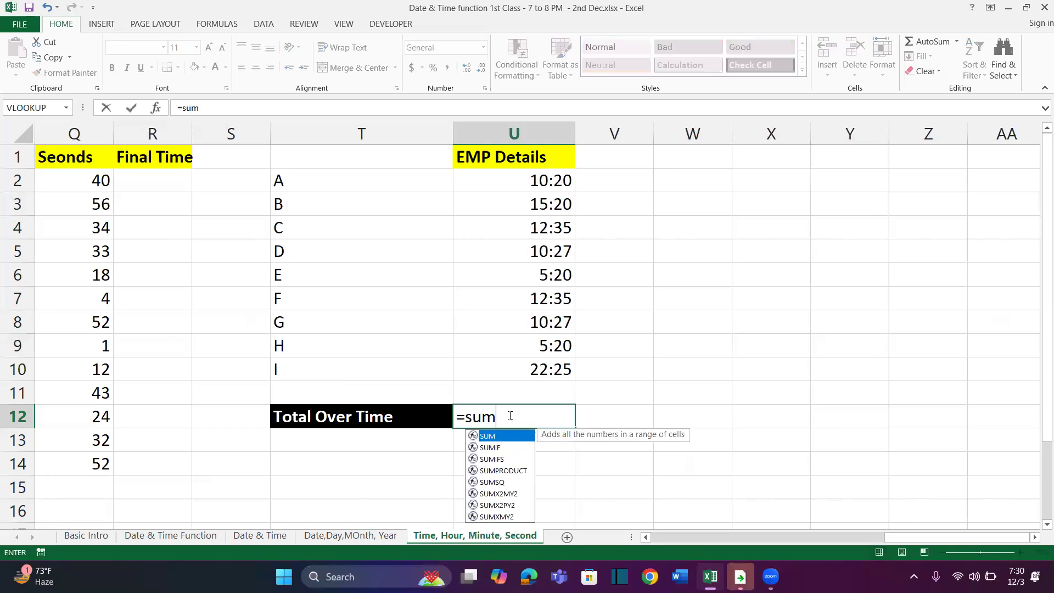
{"action": "key", "text": "Tab"}
{"action": "left_click_drag", "start_coordinate": [534, 177], "coordinate": [533, 372]}
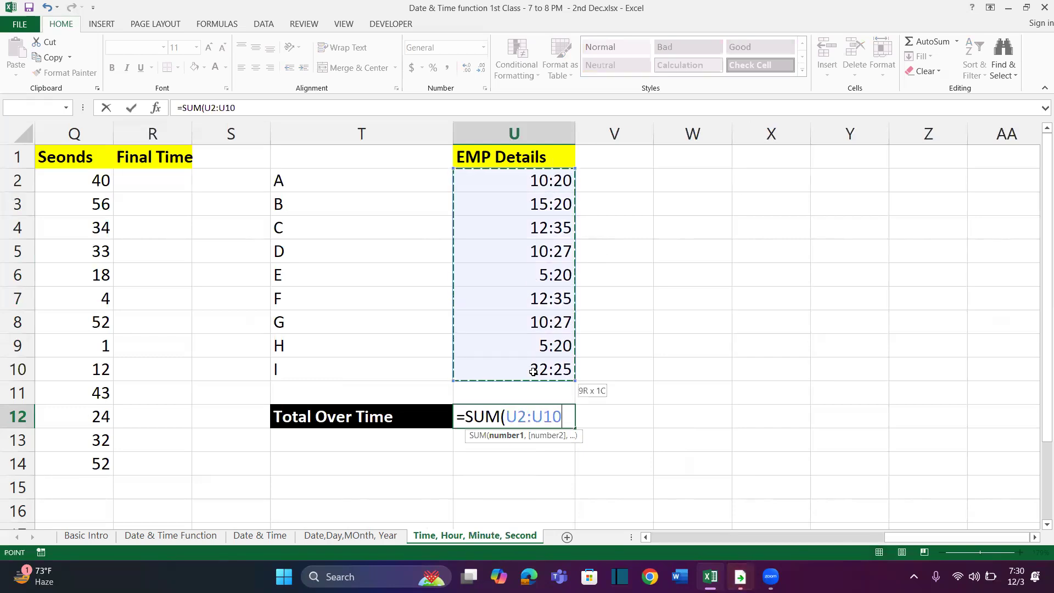
{"action": "type", "text": ")"}
{"action": "key", "text": "Return"}
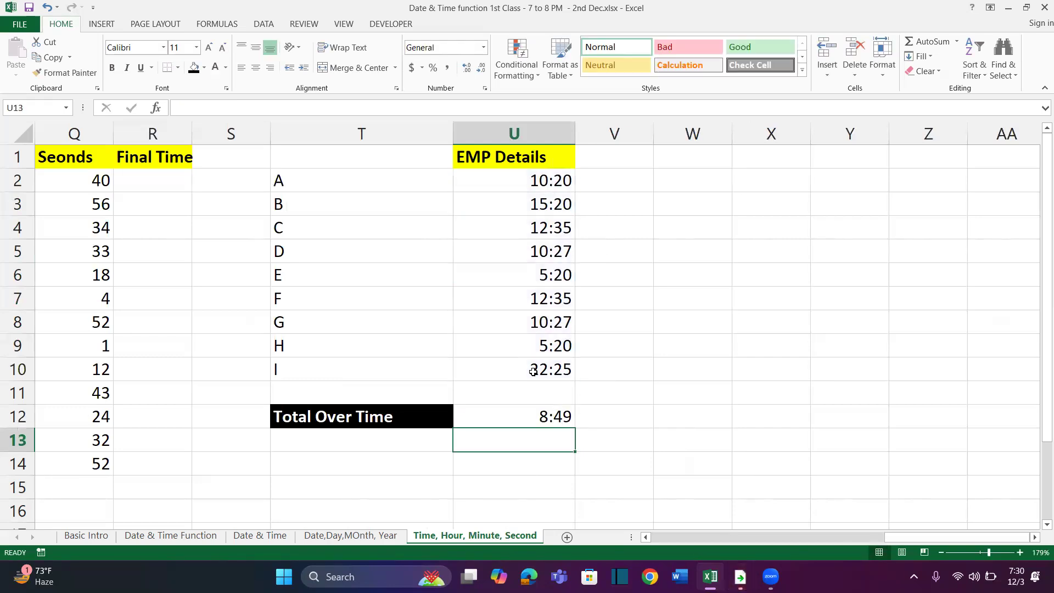
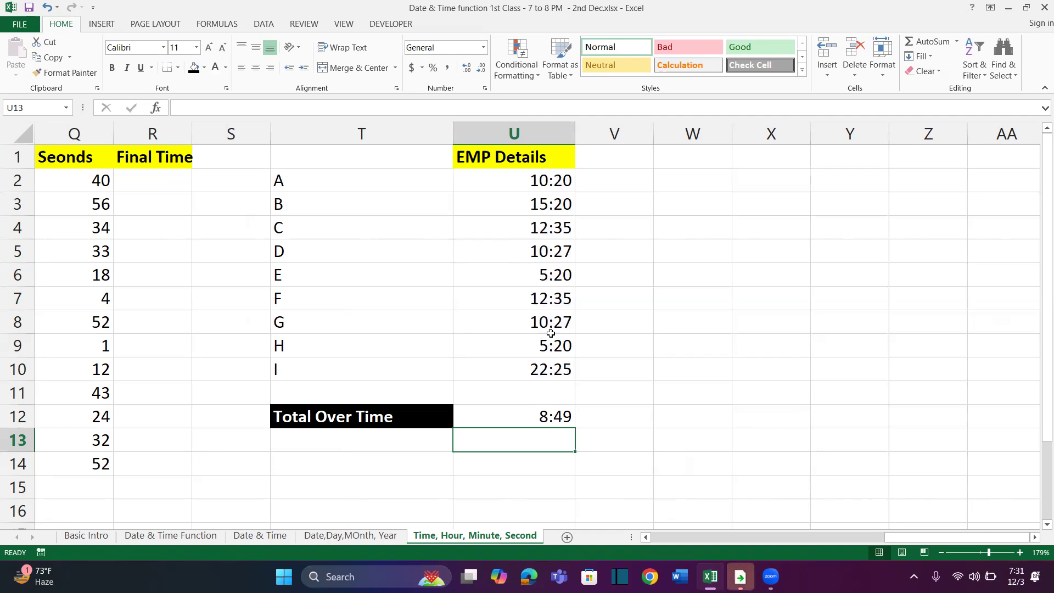
Enter the note Number formatting in W6 and autofit column W to it
{"action": "left_click", "coordinate": [549, 416]}
{"action": "left_click", "coordinate": [705, 281]}
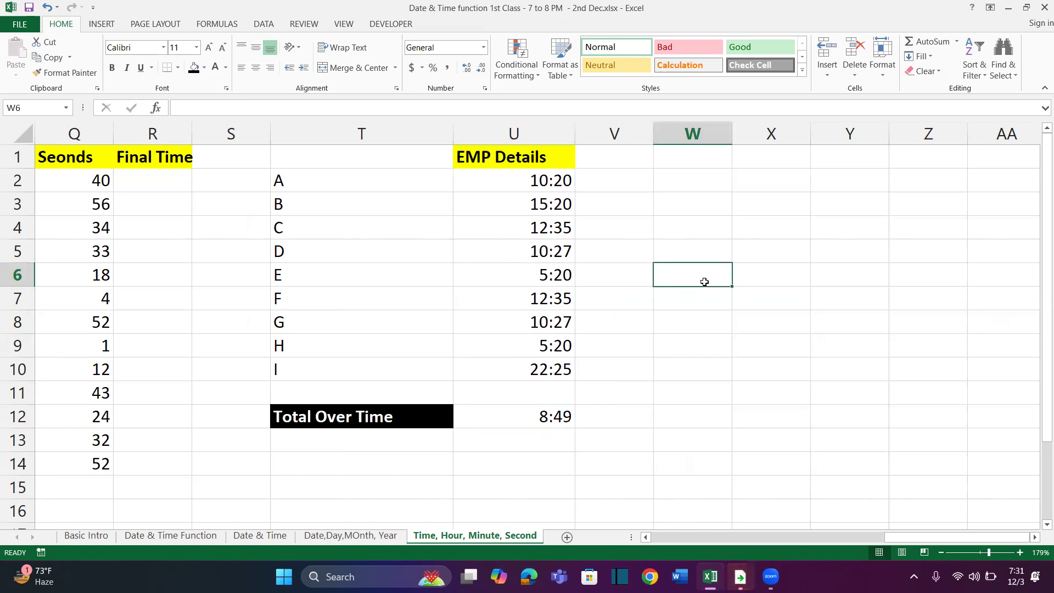
{"action": "type", "text": "NUmber formatting"}
{"action": "key", "text": "Return"}
{"action": "key", "text": "Up"}
{"action": "key", "text": "alt+h"}
{"action": "key", "text": "o"}
{"action": "key", "text": "i"}
{"action": "key", "text": "Down"}
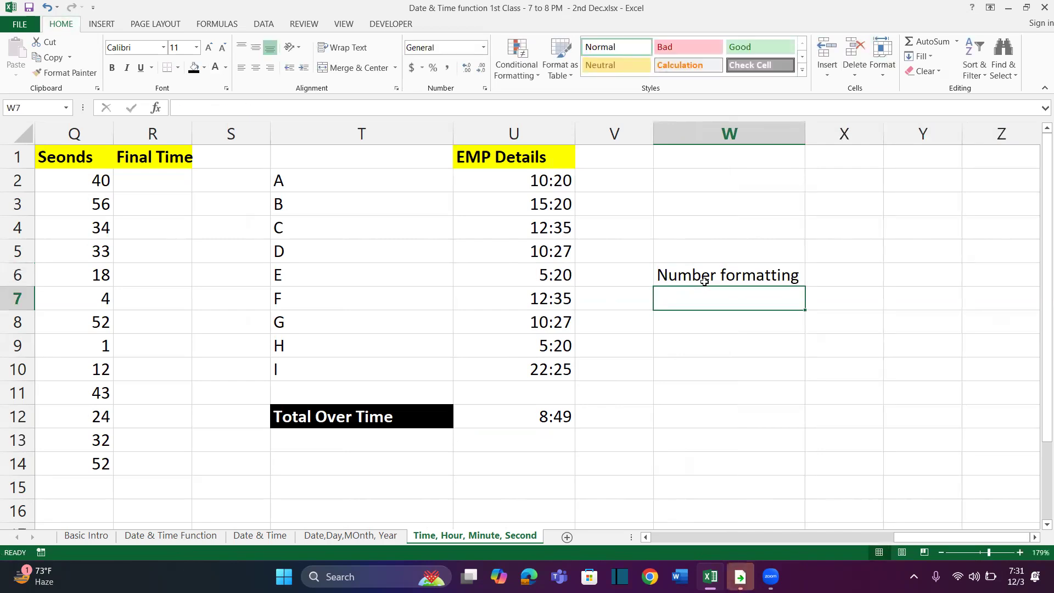
Add the notes Time in W7 and English United States in W8, and widen column W to fit them
{"action": "type", "text": "Time"}
{"action": "key", "text": "Return"}
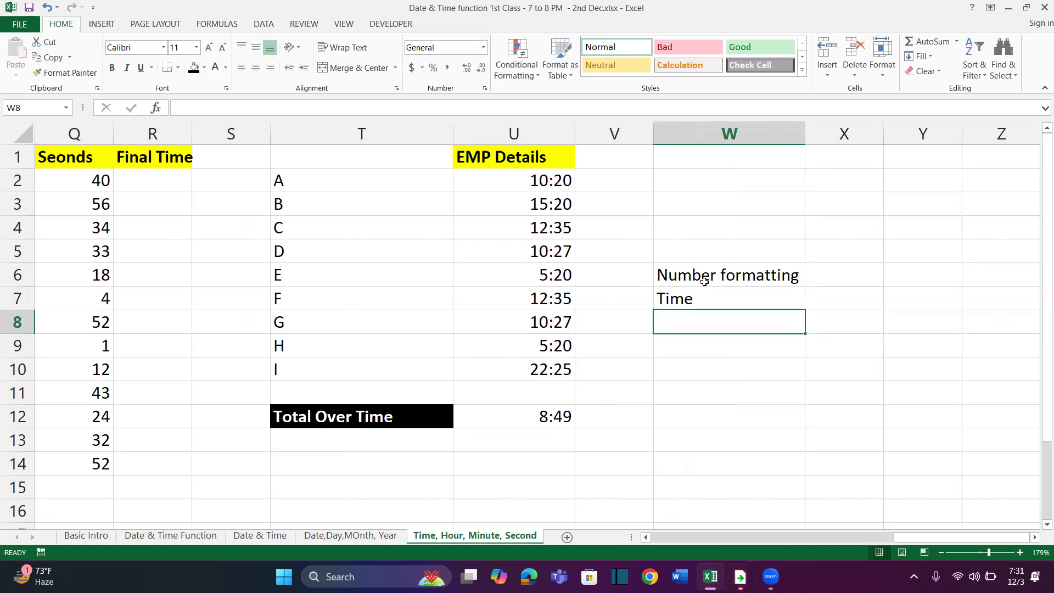
{"action": "type", "text": "Us United"}
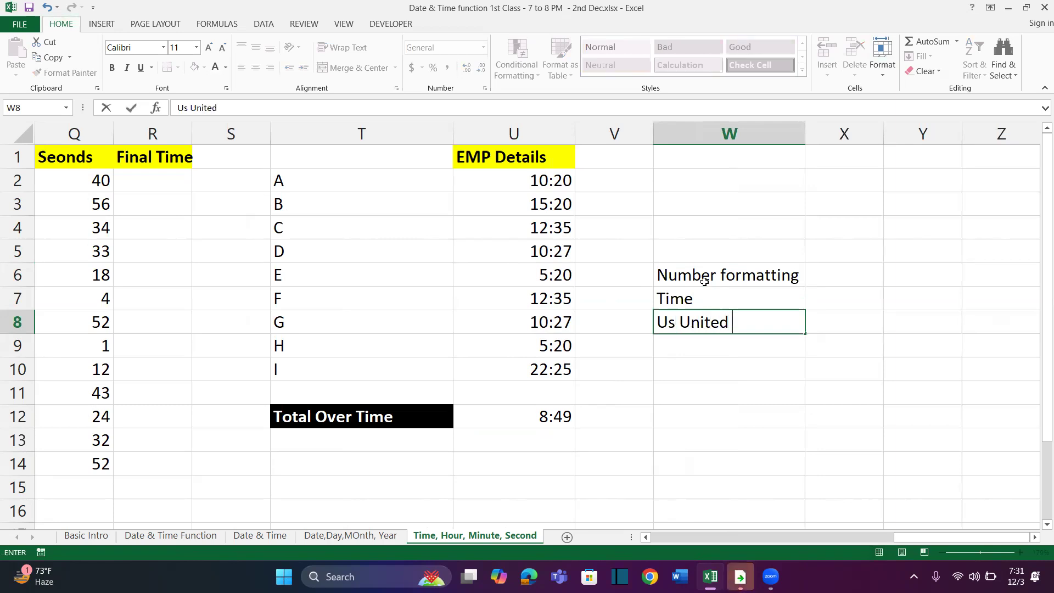
{"action": "key", "text": "BackSpace"}
{"action": "key", "text": "BackSpace"}
{"action": "key", "text": "BackSpace"}
{"action": "key", "text": "BackSpace"}
{"action": "key", "text": "BackSpace"}
{"action": "key", "text": "BackSpace"}
{"action": "key", "text": "BackSpace"}
{"action": "key", "text": "BackSpace"}
{"action": "key", "text": "BackSpace"}
{"action": "type", "text": "En"}
{"action": "key", "text": "BackSpace"}
{"action": "type", "text": "nglish United States"}
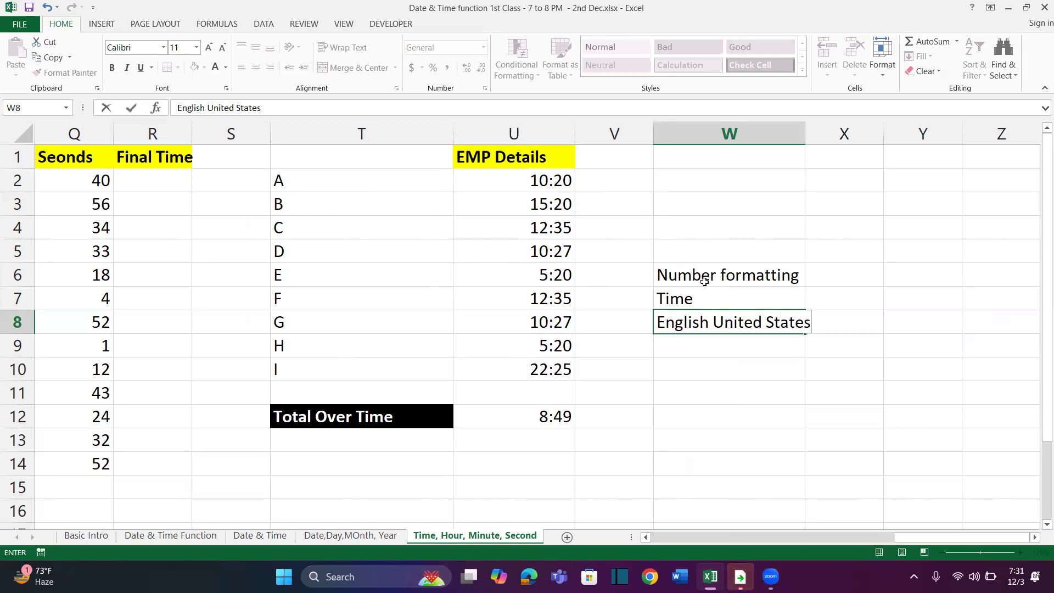
{"action": "key", "text": "Return"}
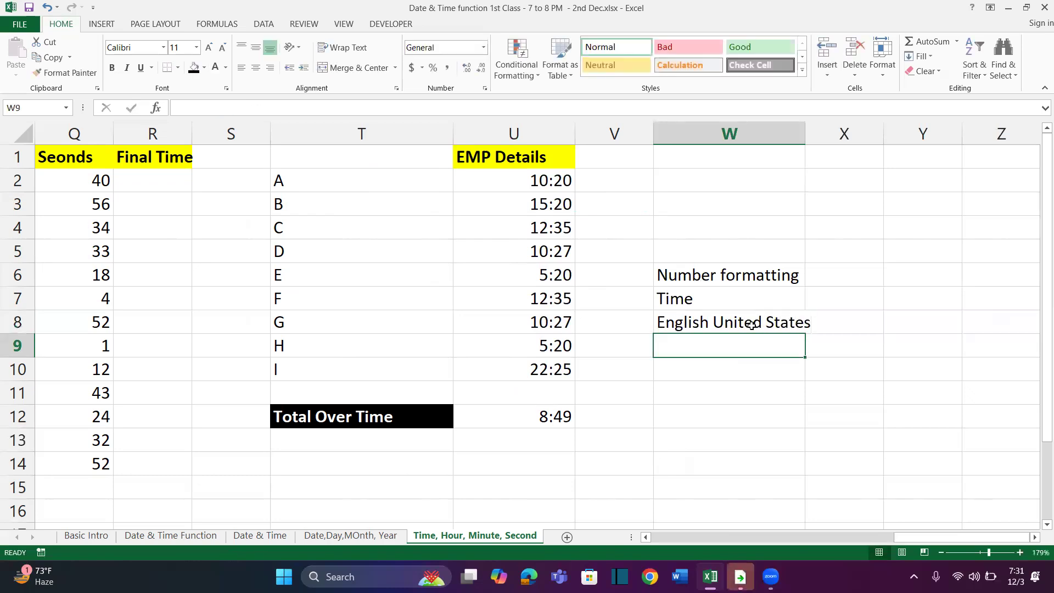
{"action": "left_click_drag", "start_coordinate": [806, 133], "coordinate": [862, 156]}
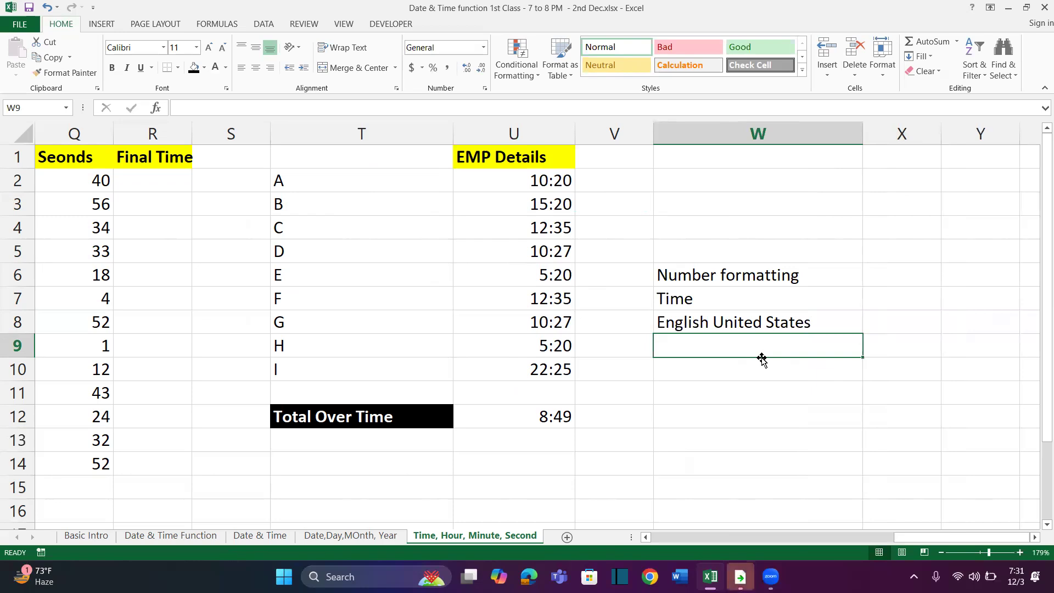
Enter the sample time 37:30:55 in W9 below the formatting notes
{"action": "type", "text": "37"}
{"action": "type", "text": "30:55"}
{"action": "key", "text": "Return"}
{"action": "left_click", "coordinate": [781, 347]}
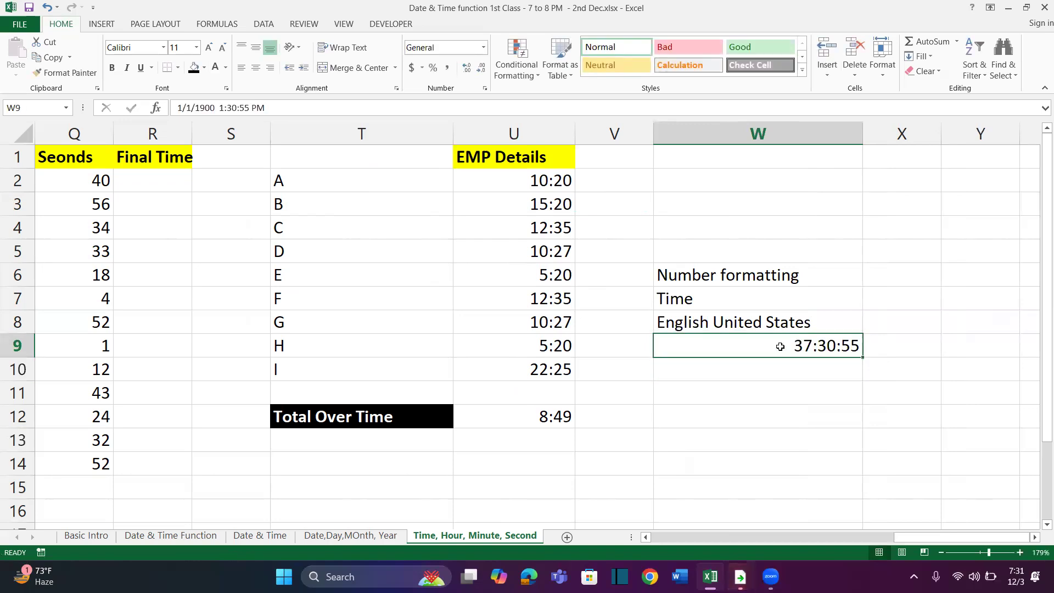
Format the total in U12 with the Time category, English (United States) locale and type 37:30:55
{"action": "left_click", "coordinate": [540, 417]}
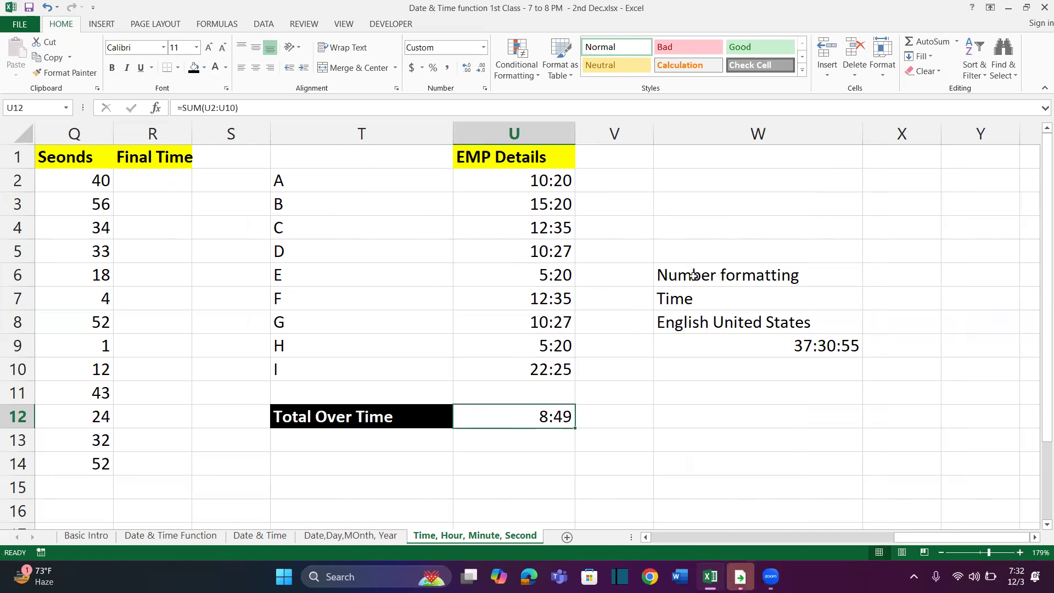
{"action": "left_click", "coordinate": [486, 89]}
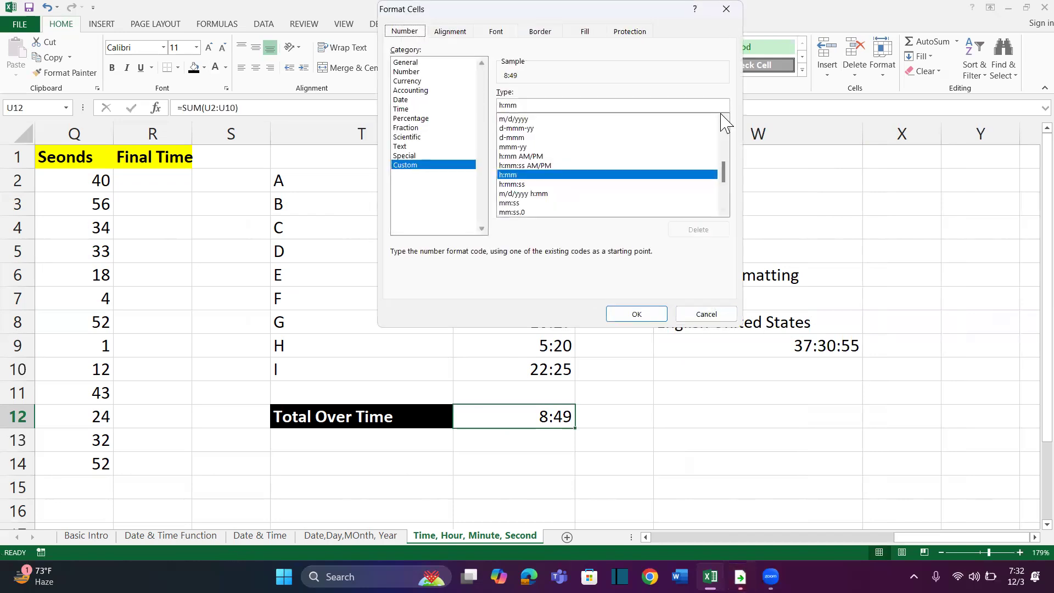
{"action": "left_click_drag", "start_coordinate": [657, 16], "coordinate": [372, 17]}
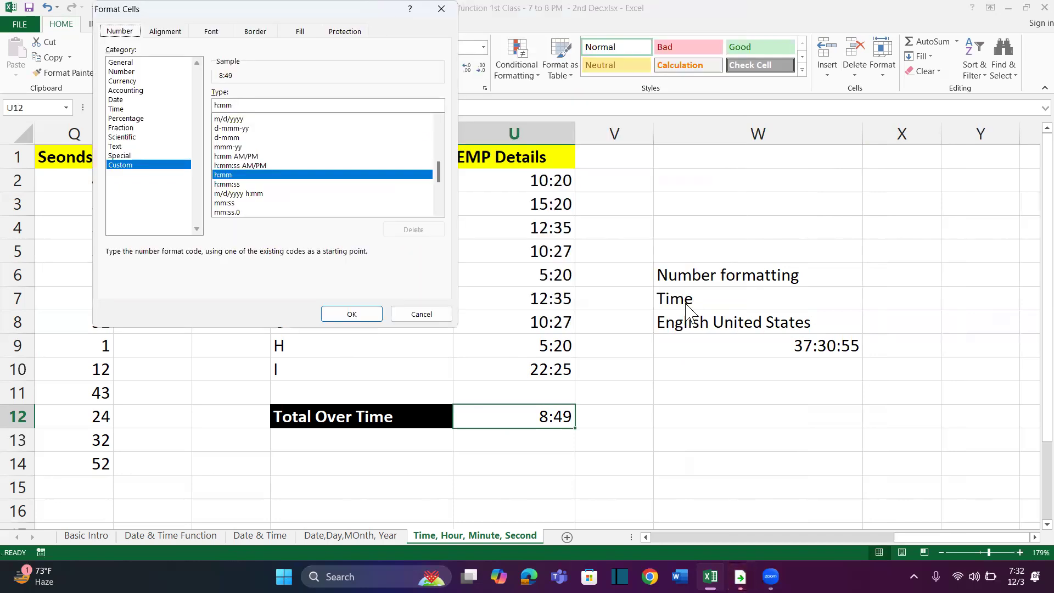
{"action": "left_click", "coordinate": [117, 110]}
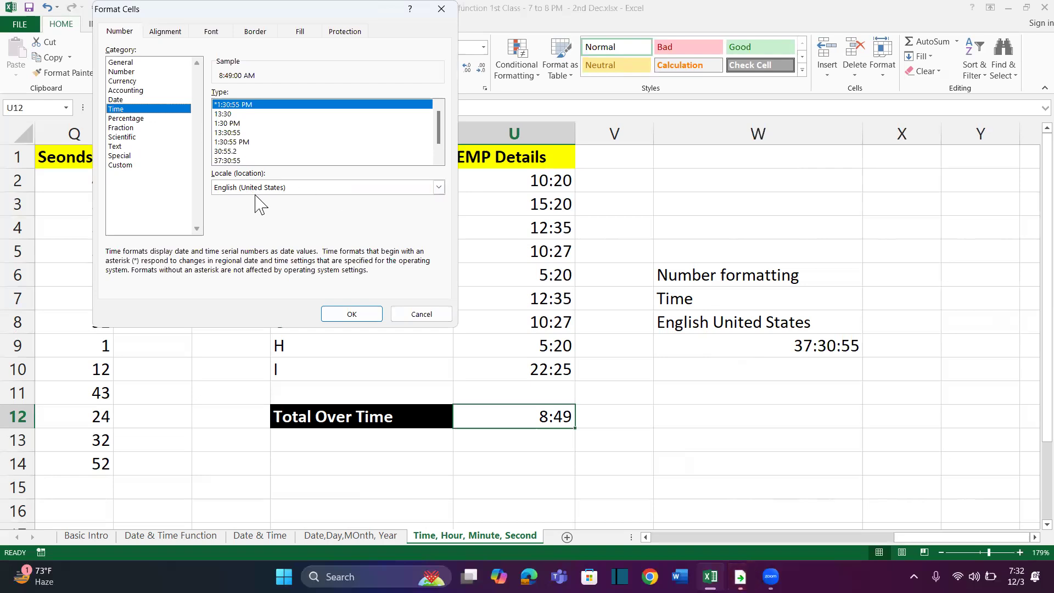
{"action": "left_click", "coordinate": [439, 187]}
{"action": "scroll", "coordinate": [330, 226], "scroll_direction": "up", "scroll_amount": 2}
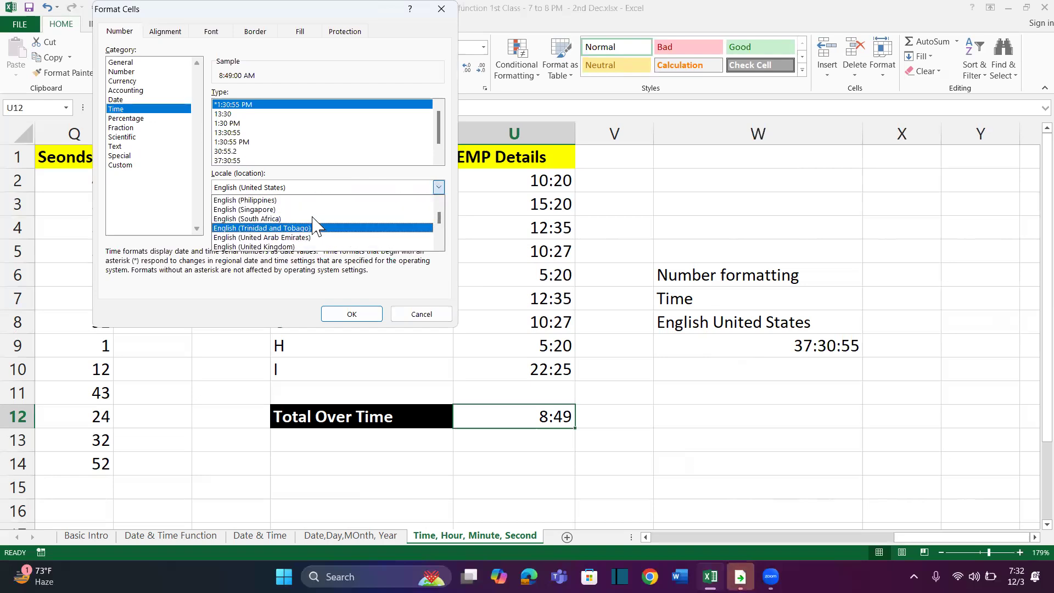
{"action": "left_click", "coordinate": [302, 173]}
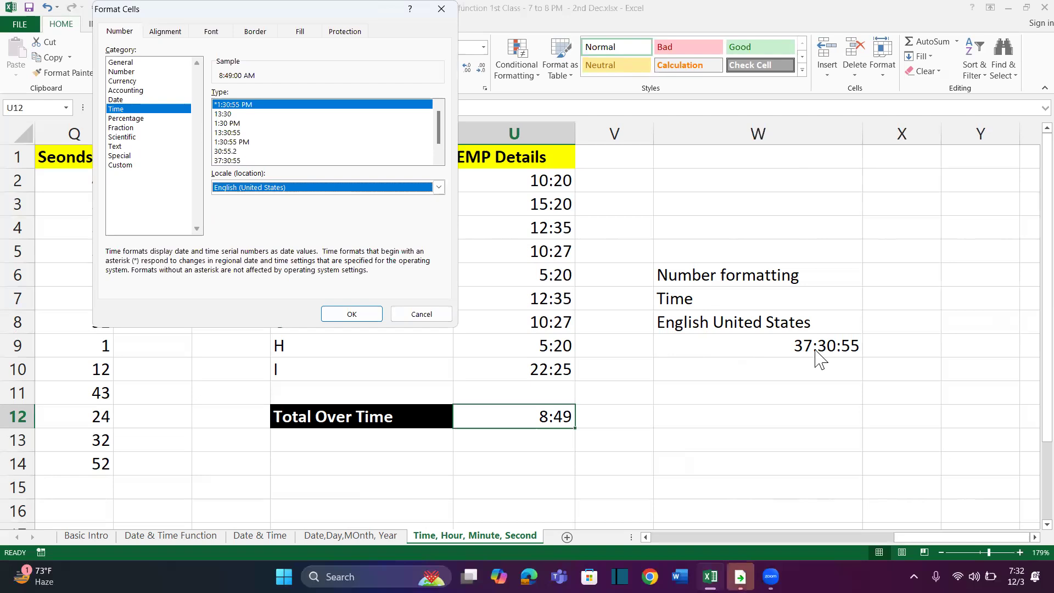
{"action": "left_click", "coordinate": [225, 160]}
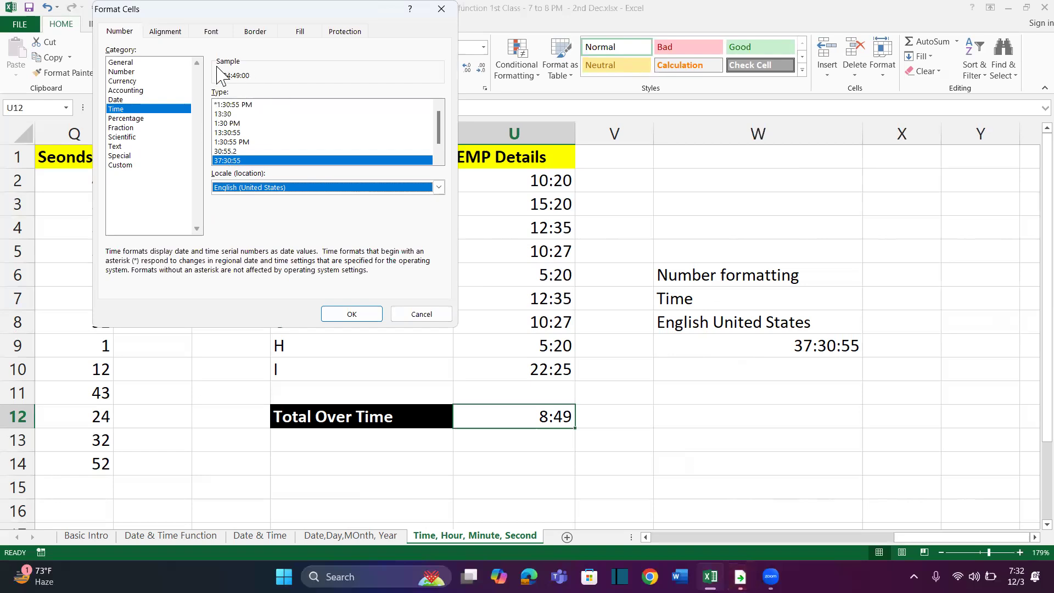
{"action": "left_click", "coordinate": [366, 315]}
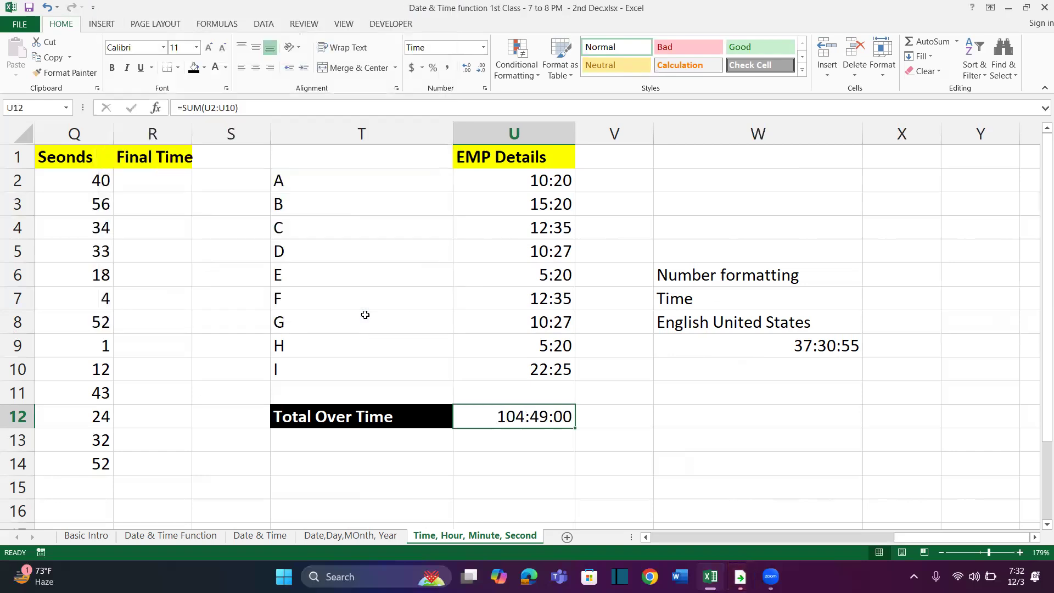
Examine the overtime total in U12 against the employee times in U2:U10 and the formatting notes in column W
{"action": "left_click", "coordinate": [605, 427]}
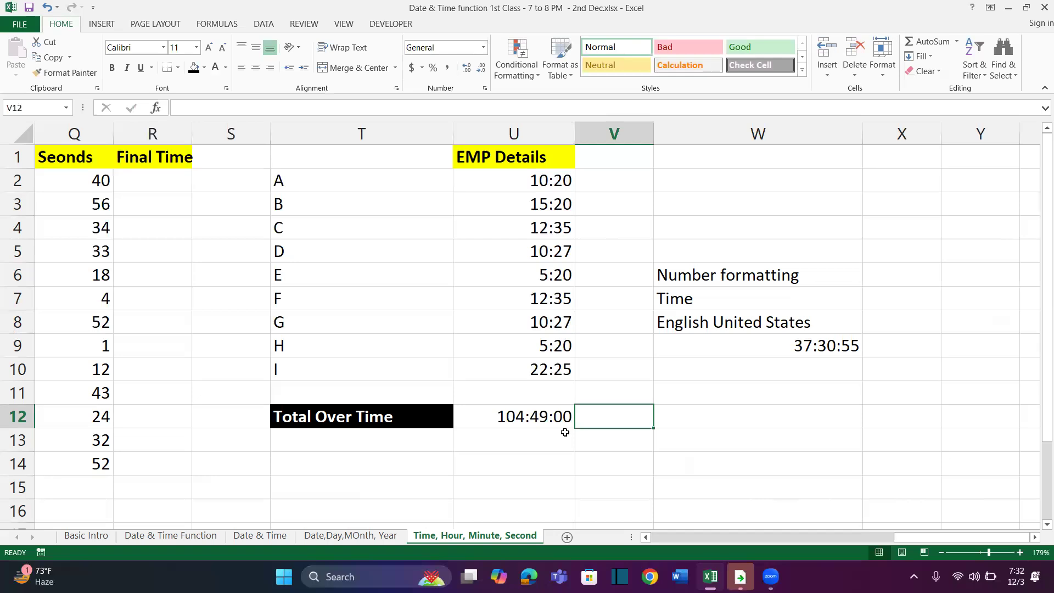
{"action": "left_click_drag", "start_coordinate": [552, 184], "coordinate": [544, 393]}
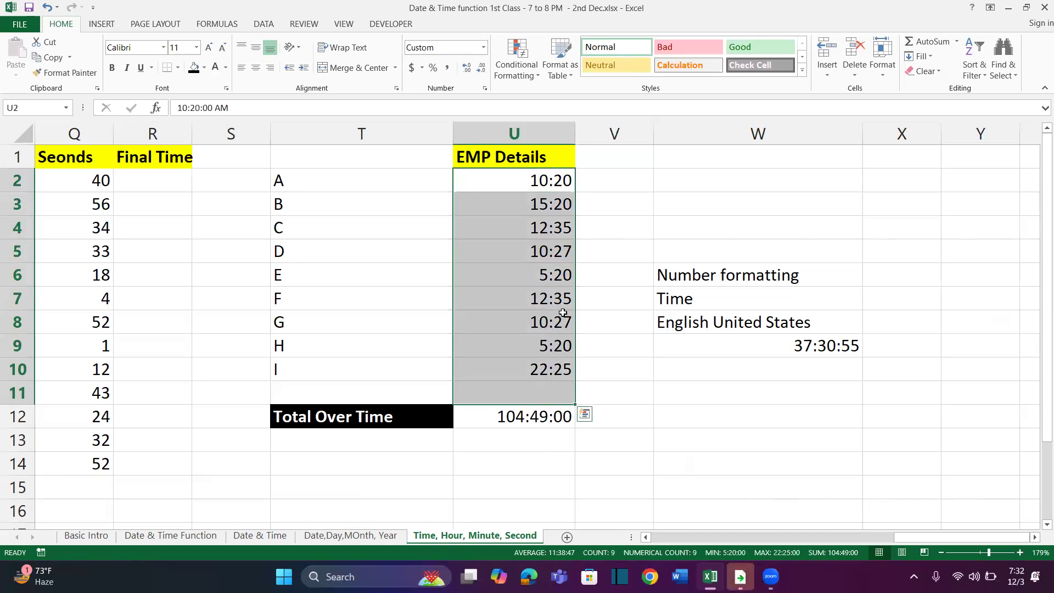
{"action": "left_click", "coordinate": [506, 421]}
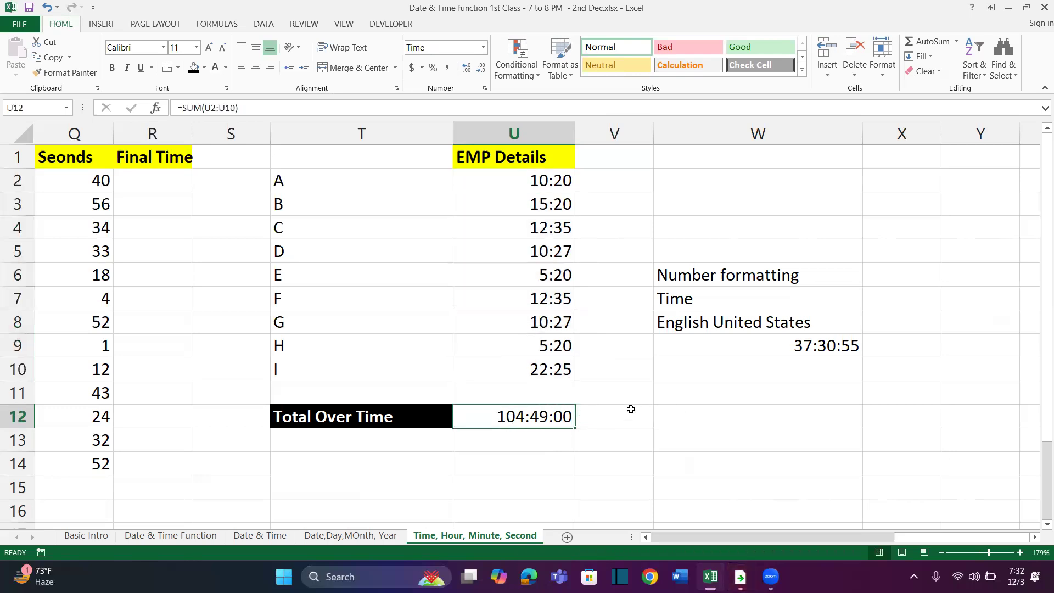
{"action": "left_click_drag", "start_coordinate": [680, 242], "coordinate": [782, 388]}
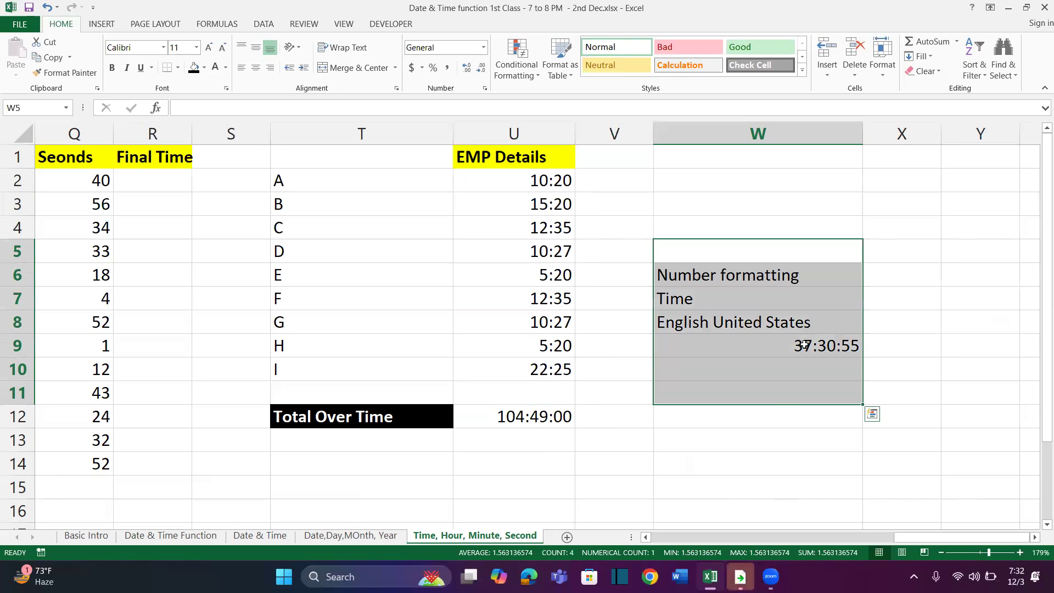
{"action": "left_click", "coordinate": [805, 345]}
{"action": "left_click_drag", "start_coordinate": [708, 250], "coordinate": [780, 369]}
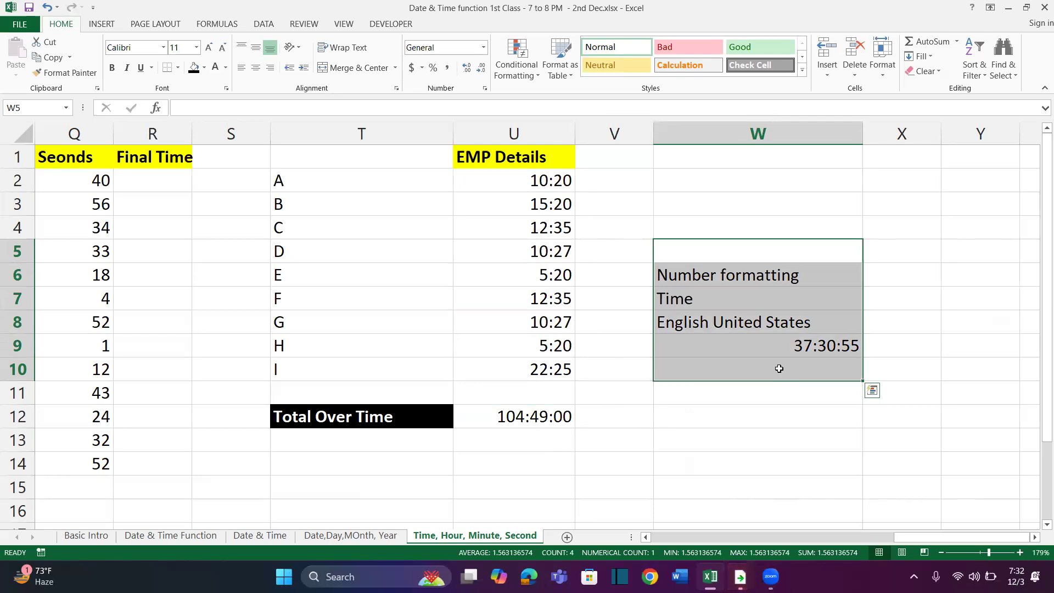
{"action": "left_click", "coordinate": [730, 396]}
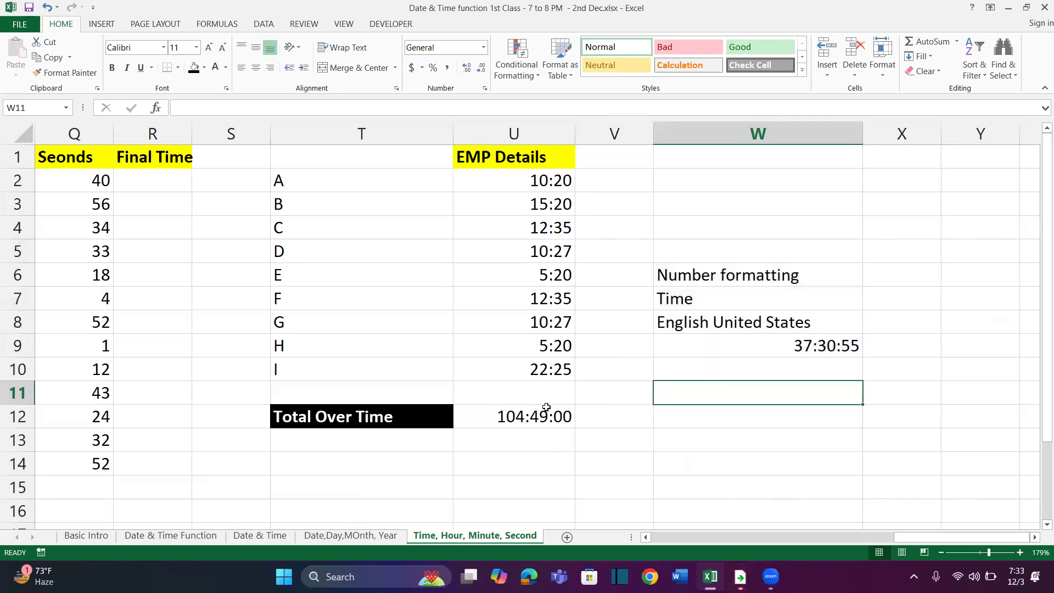
{"action": "left_click_drag", "start_coordinate": [726, 253], "coordinate": [762, 362]}
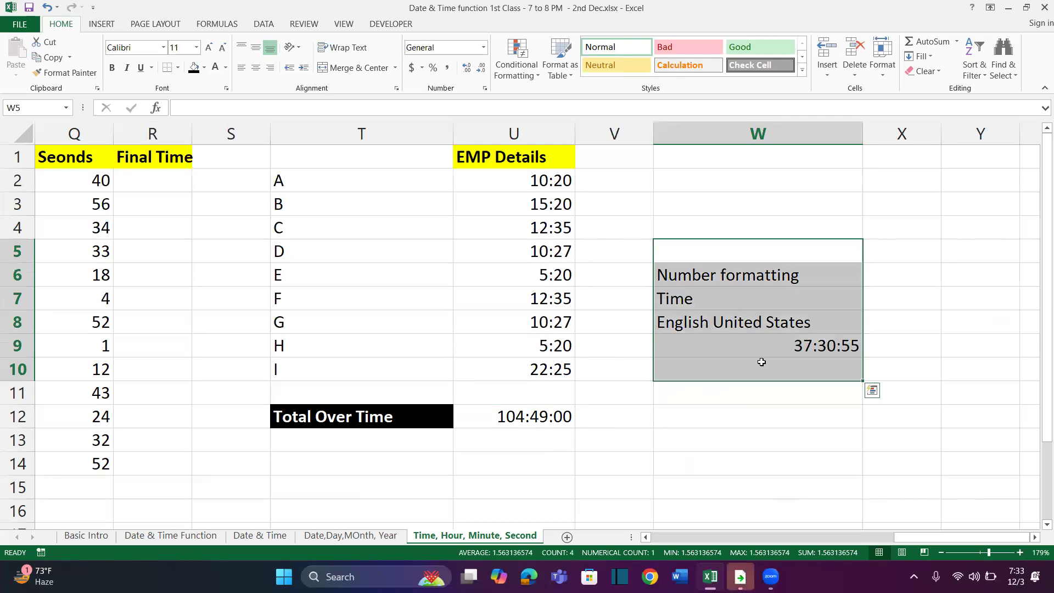
{"action": "left_click", "coordinate": [712, 398]}
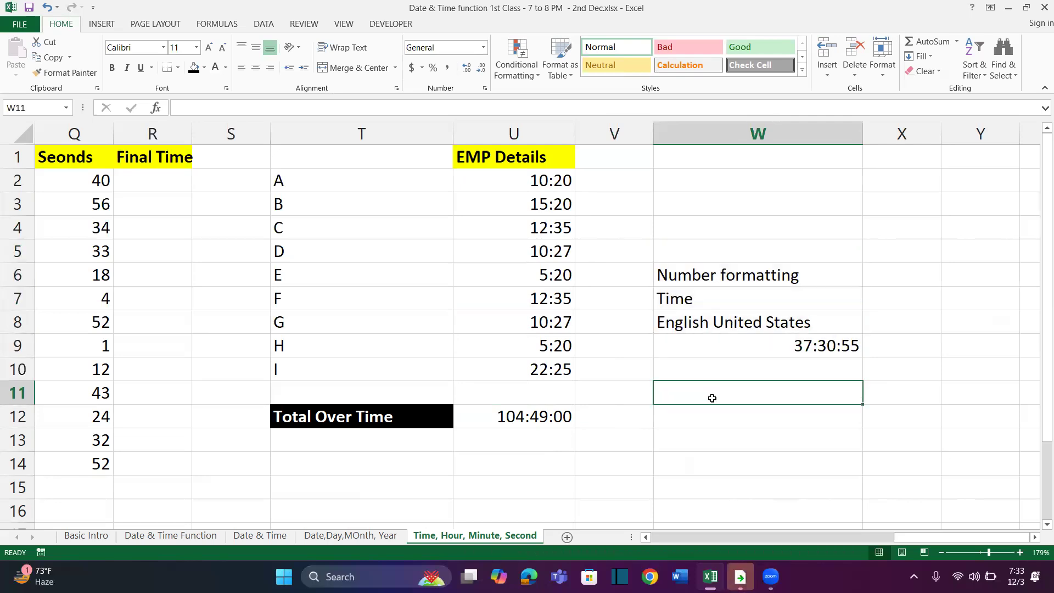
Enter the custom format code [H]:MM:SS as a note in W11
{"action": "type", "text": "["}
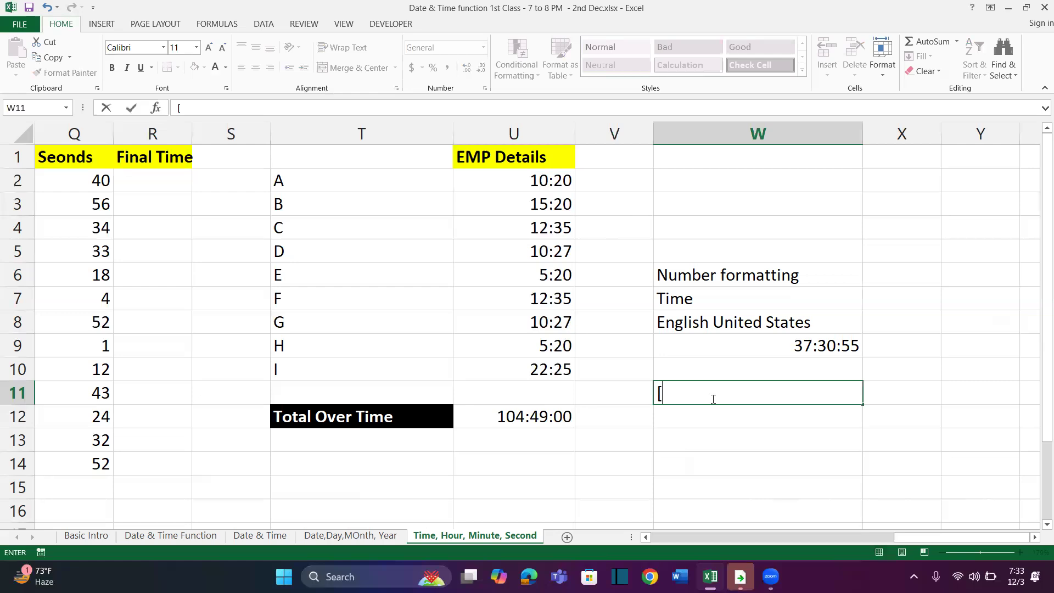
{"action": "type", "text": "H]"}
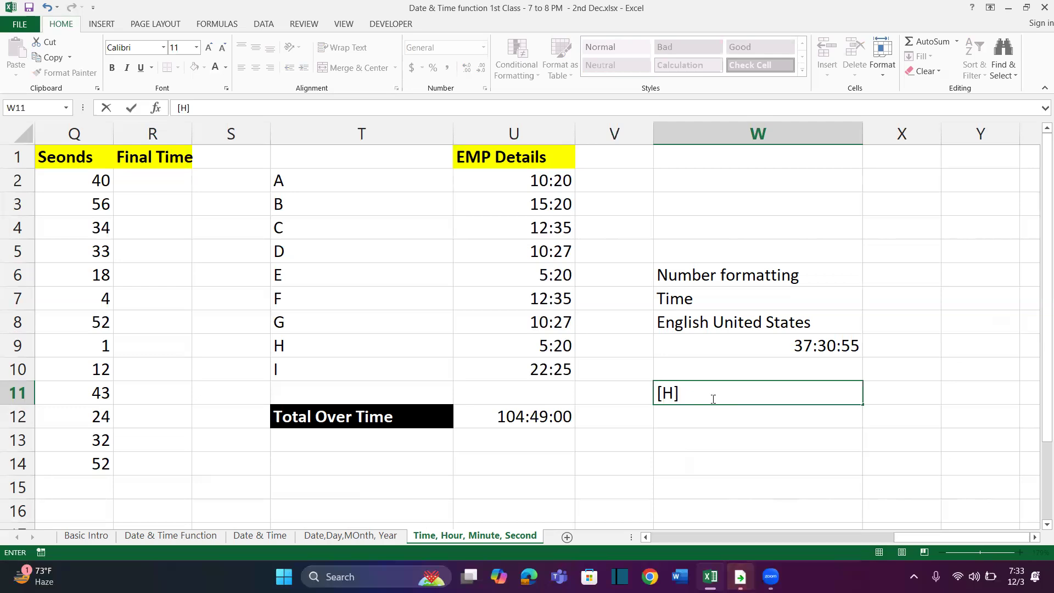
{"action": "type", "text": ":"}
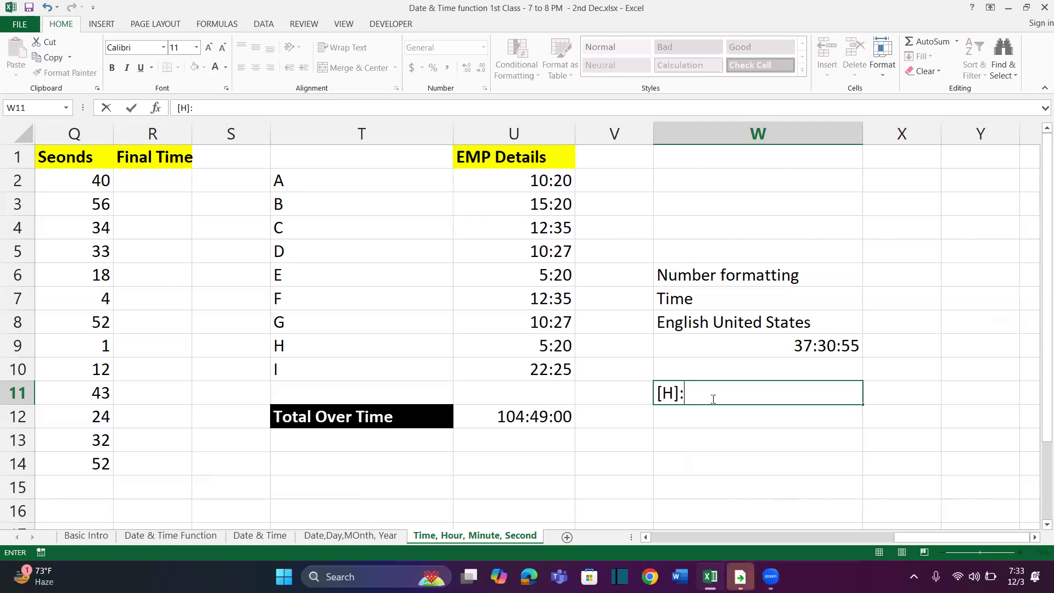
{"action": "type", "text": "MM:SS"}
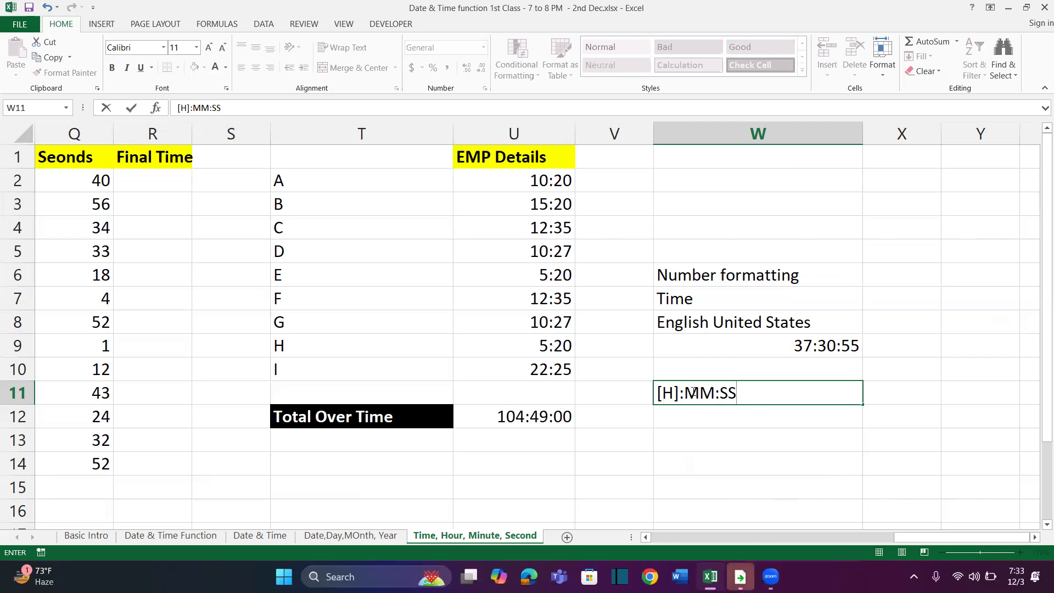
{"action": "left_click", "coordinate": [680, 414]}
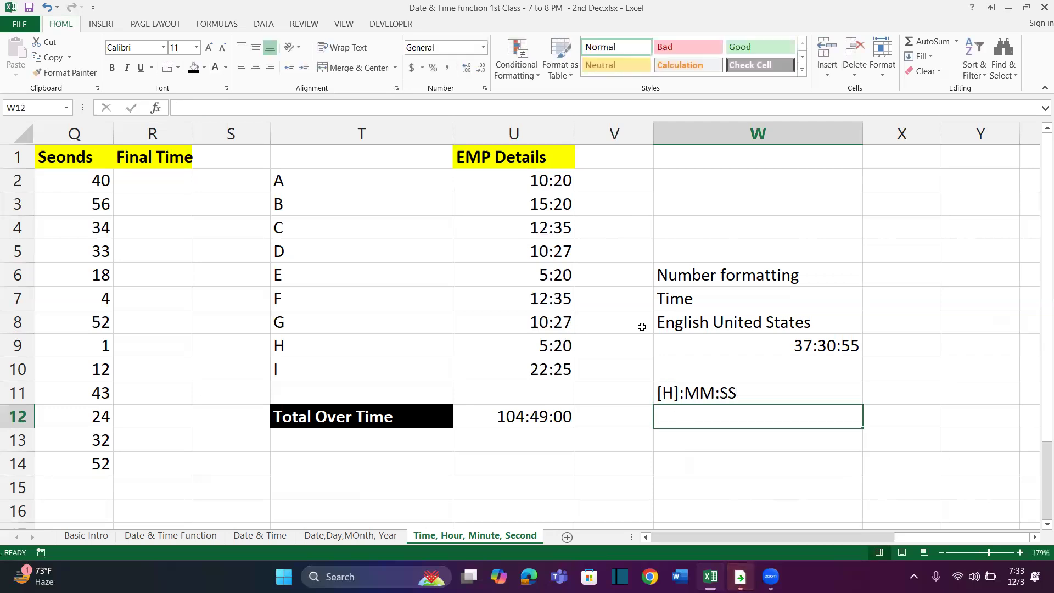
Try the Number format on the total in U12, and change it to the h:mm AM/PM time format
{"action": "left_click", "coordinate": [508, 415]}
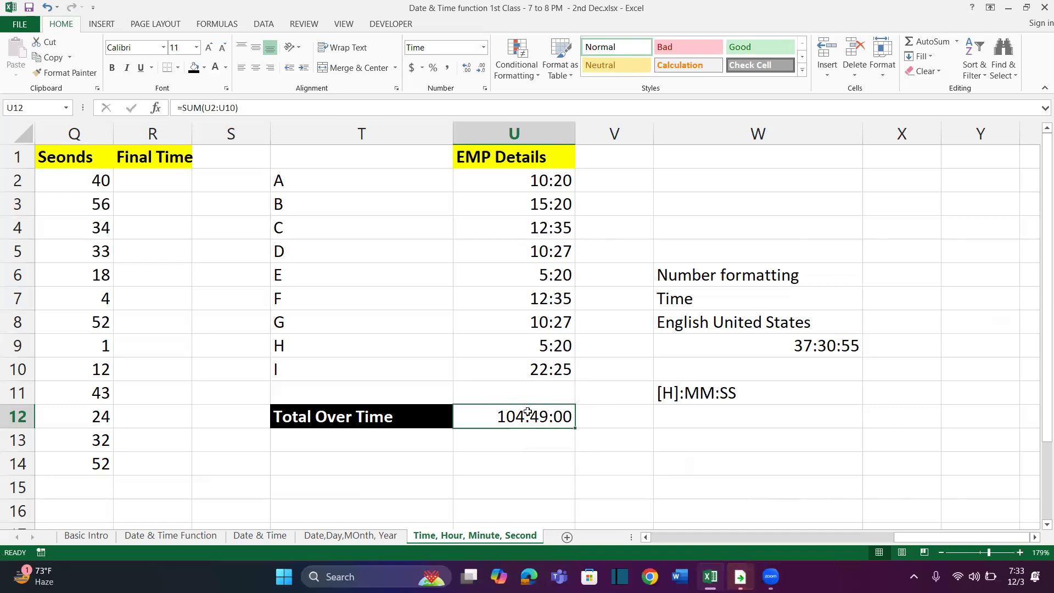
{"action": "key", "text": "ctrl+shift+1"}
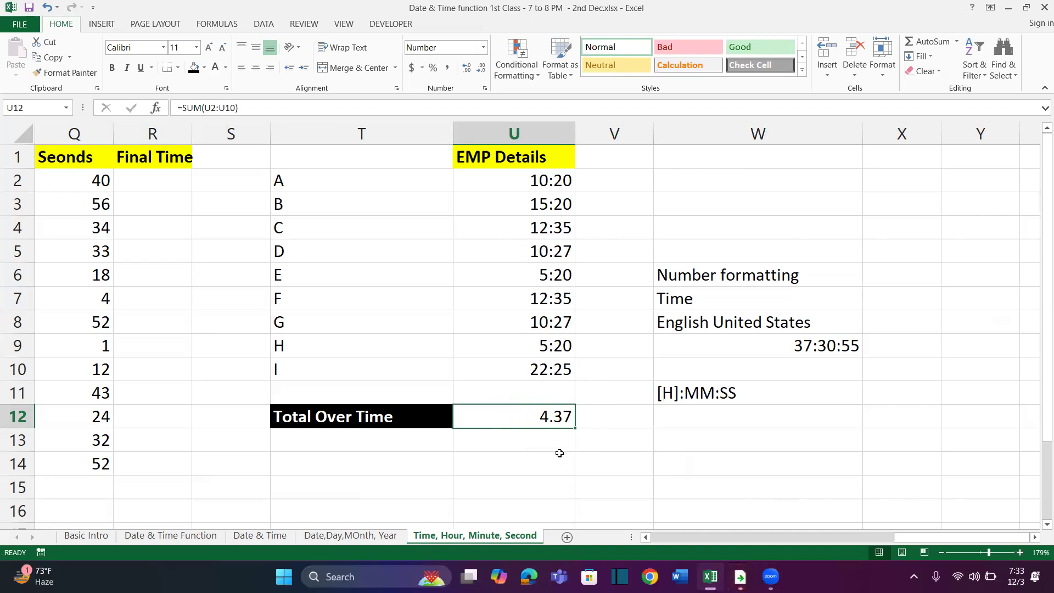
{"action": "key", "text": "ctrl+shift+2"}
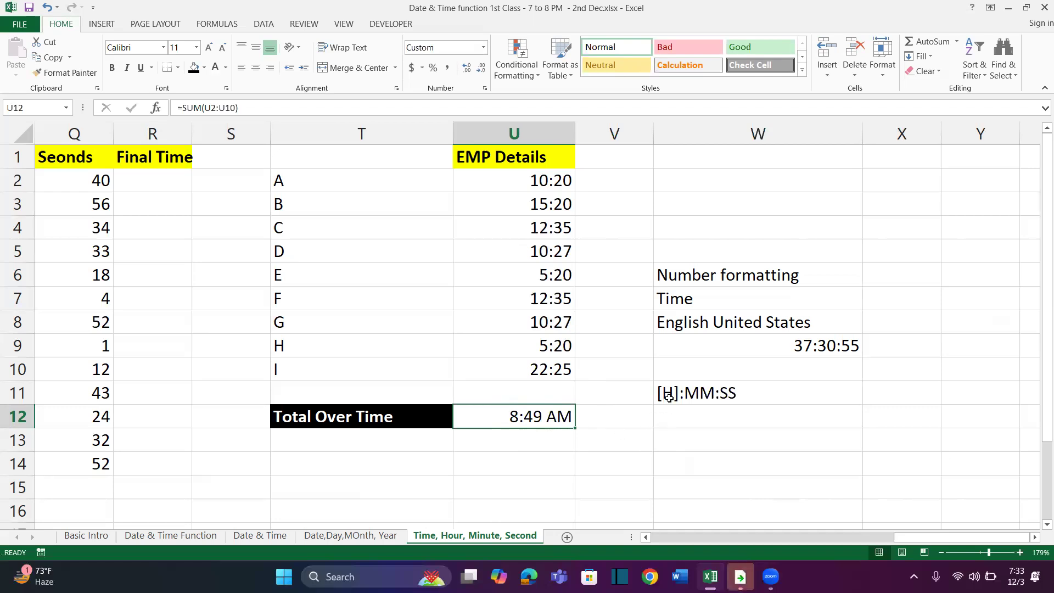
Apply the custom number format [h]:MM:SS to the overtime total in U12
{"action": "key", "text": "ctrl+1"}
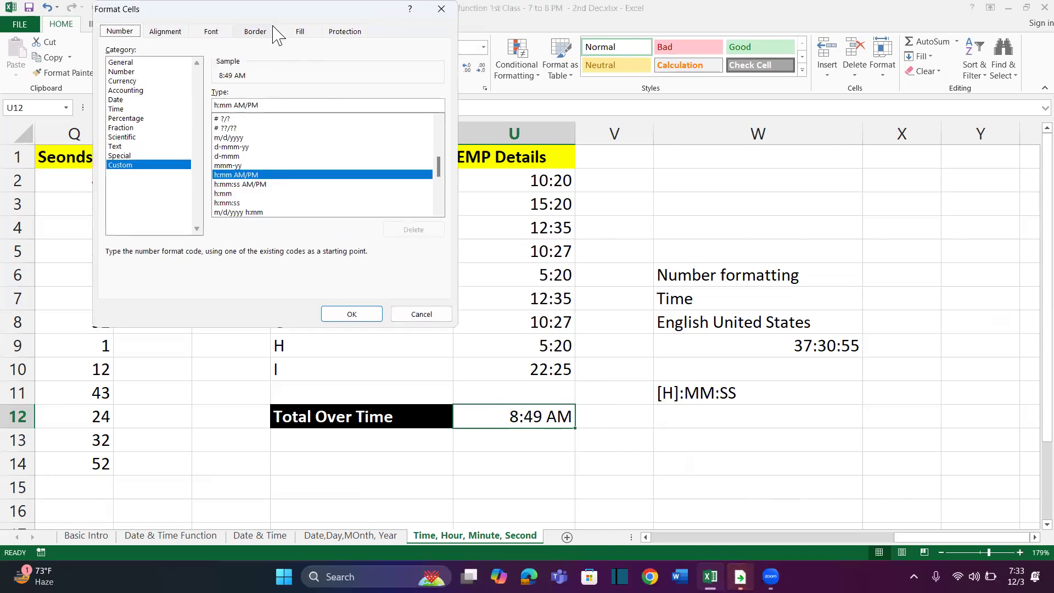
{"action": "left_click_drag", "start_coordinate": [269, 17], "coordinate": [287, 49]}
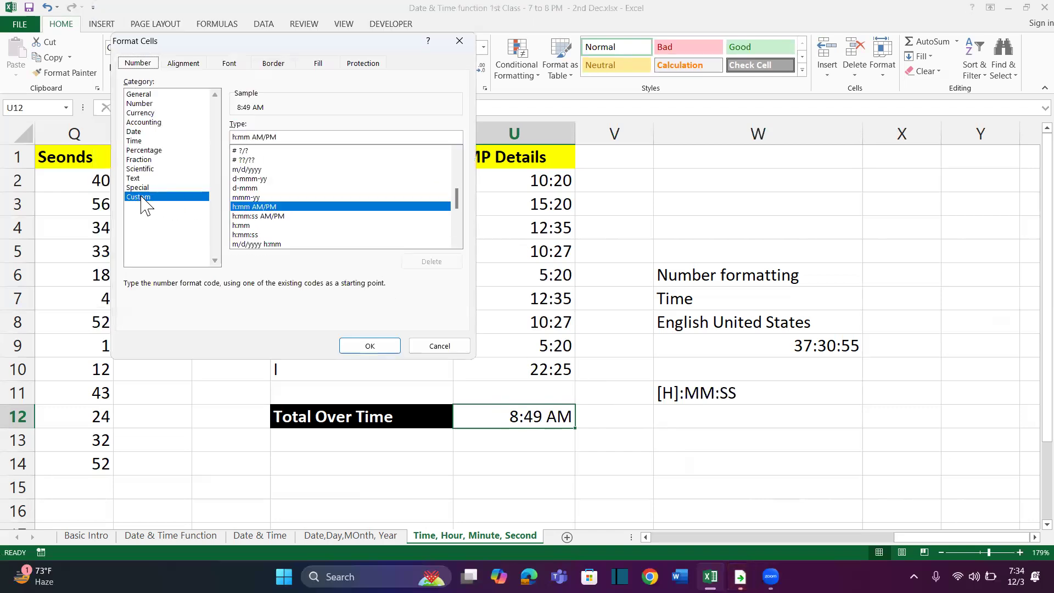
{"action": "left_click_drag", "start_coordinate": [280, 137], "coordinate": [197, 133]}
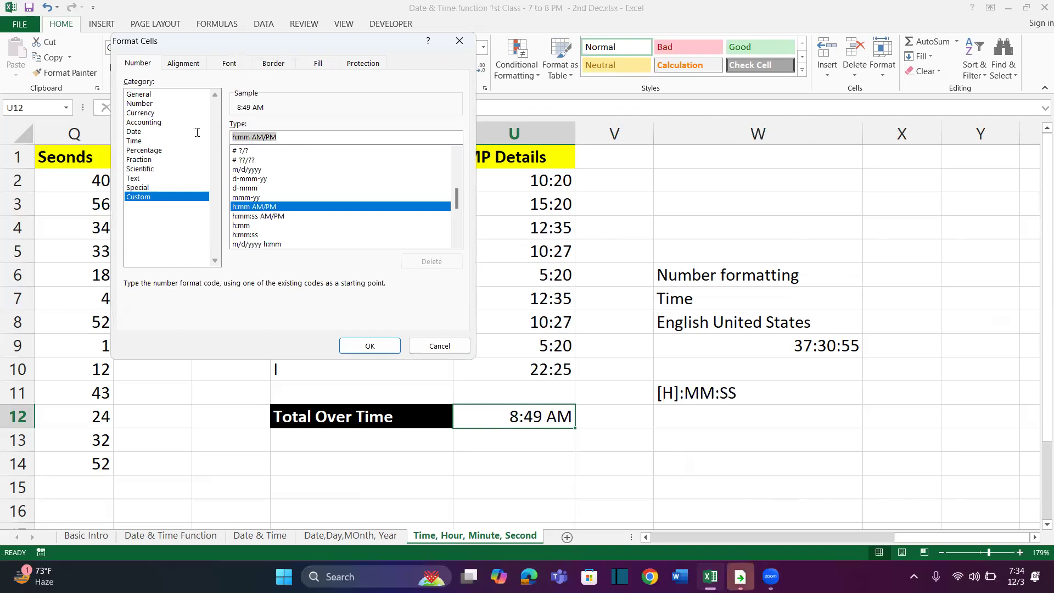
{"action": "type", "text": "[h]"}
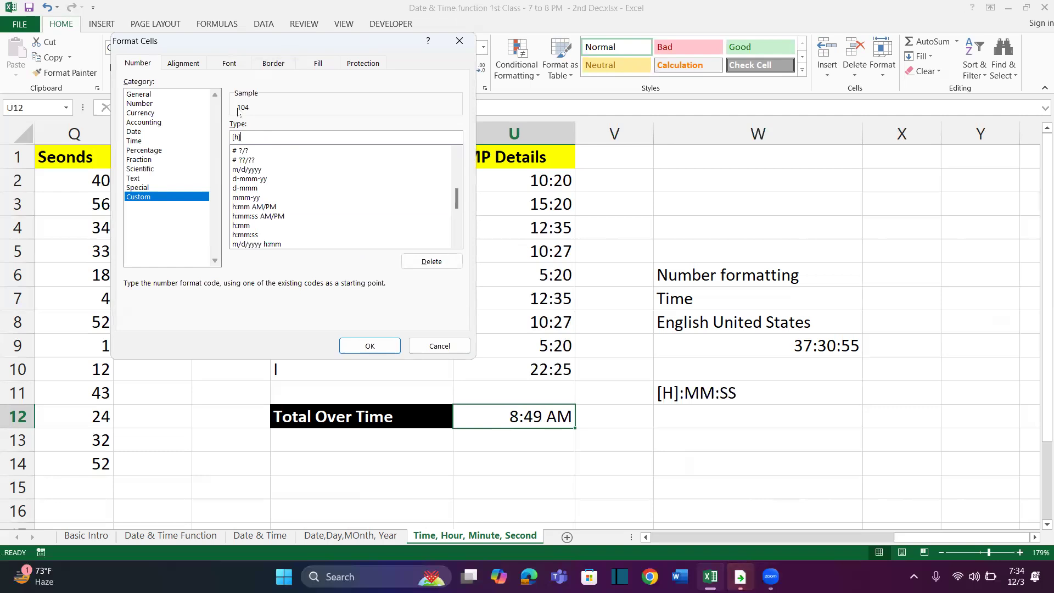
{"action": "type", "text": ":MM:SS"}
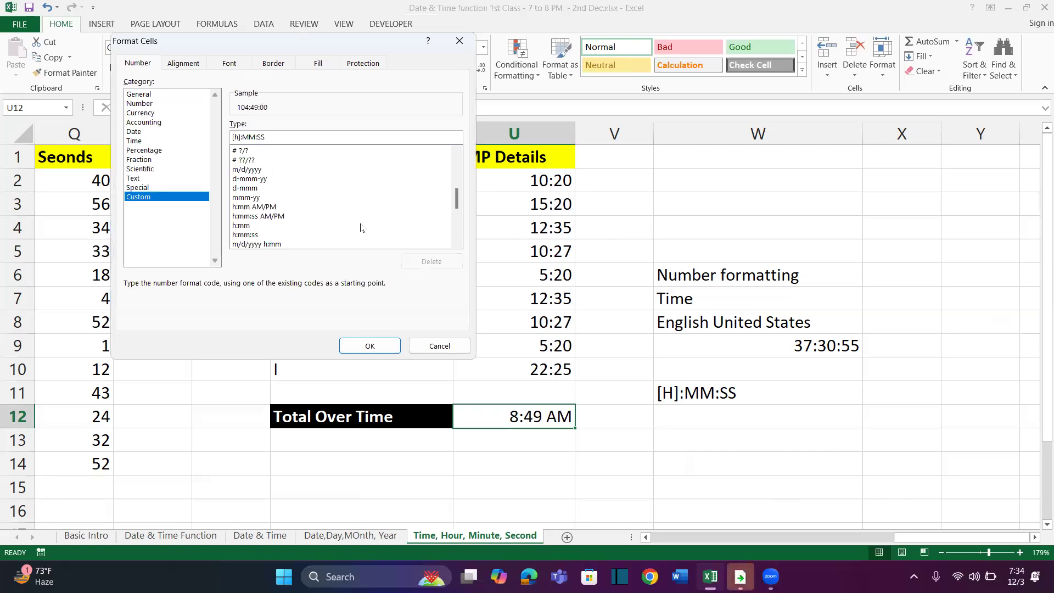
{"action": "left_click", "coordinate": [384, 346]}
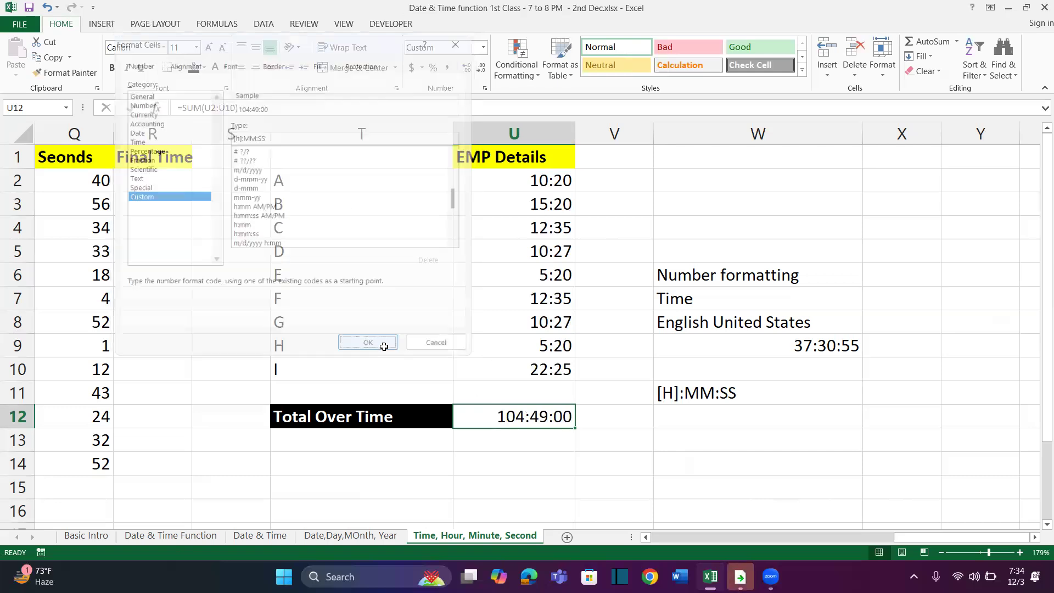
{"action": "left_click", "coordinate": [577, 441]}
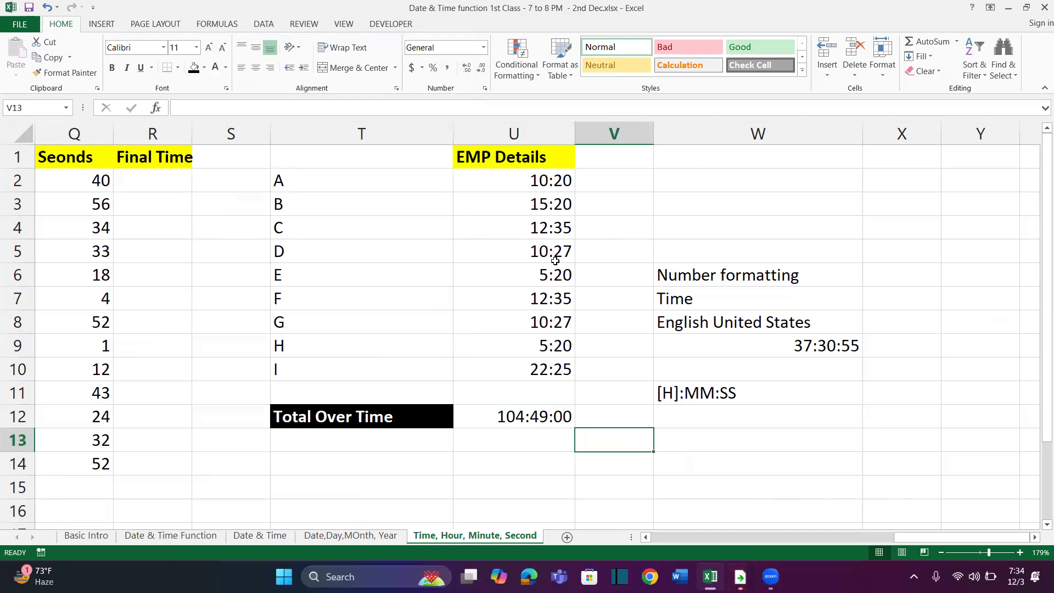
{"action": "left_click", "coordinate": [513, 417]}
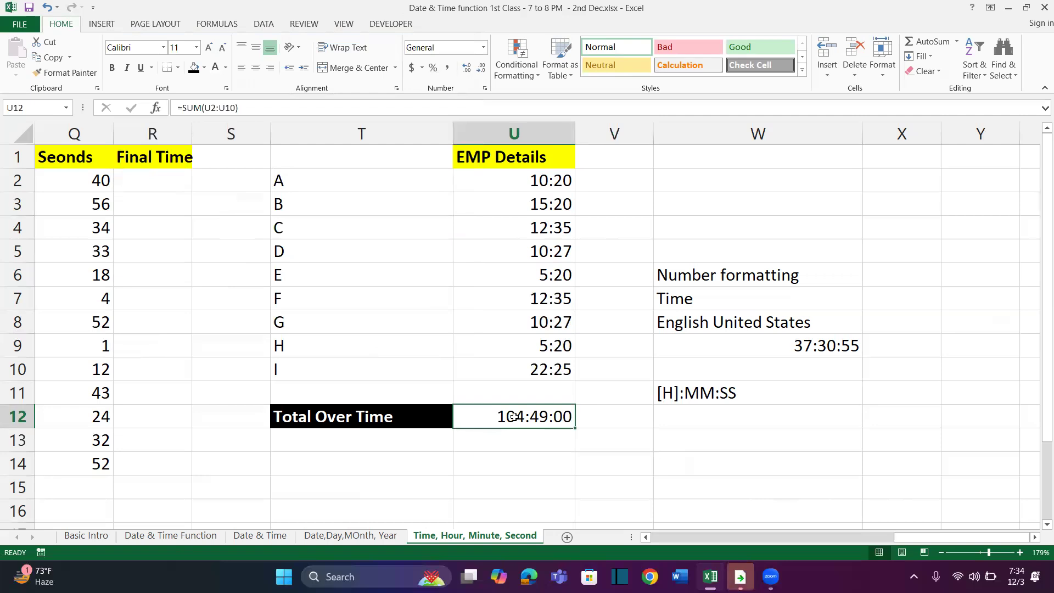
{"action": "left_click_drag", "start_coordinate": [520, 181], "coordinate": [521, 461]}
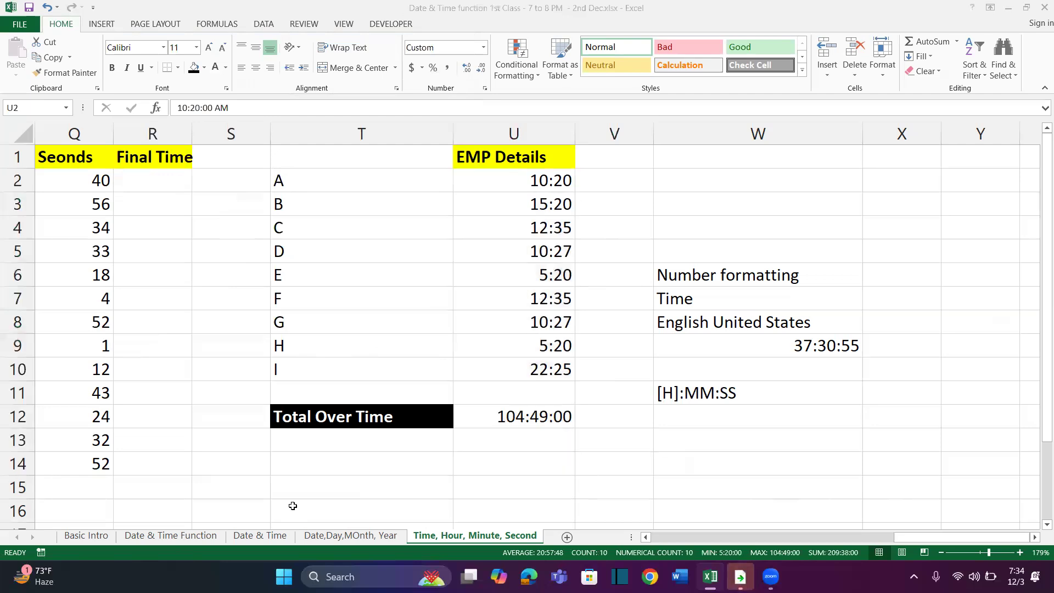
Add a new worksheet and name it WeekDay & Weeknum
{"action": "left_click", "coordinate": [567, 537]}
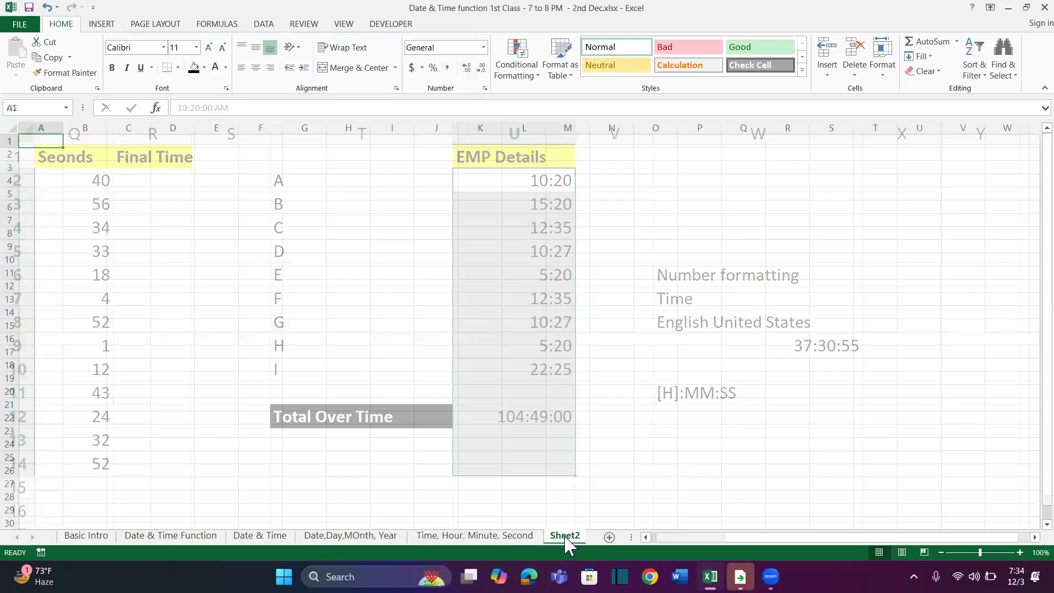
{"action": "double_click", "coordinate": [566, 536]}
{"action": "type", "text": "WeekDsay"}
{"action": "key", "text": "BackSpace"}
{"action": "key", "text": "BackSpace"}
{"action": "type", "text": "ay & Weeknum"}
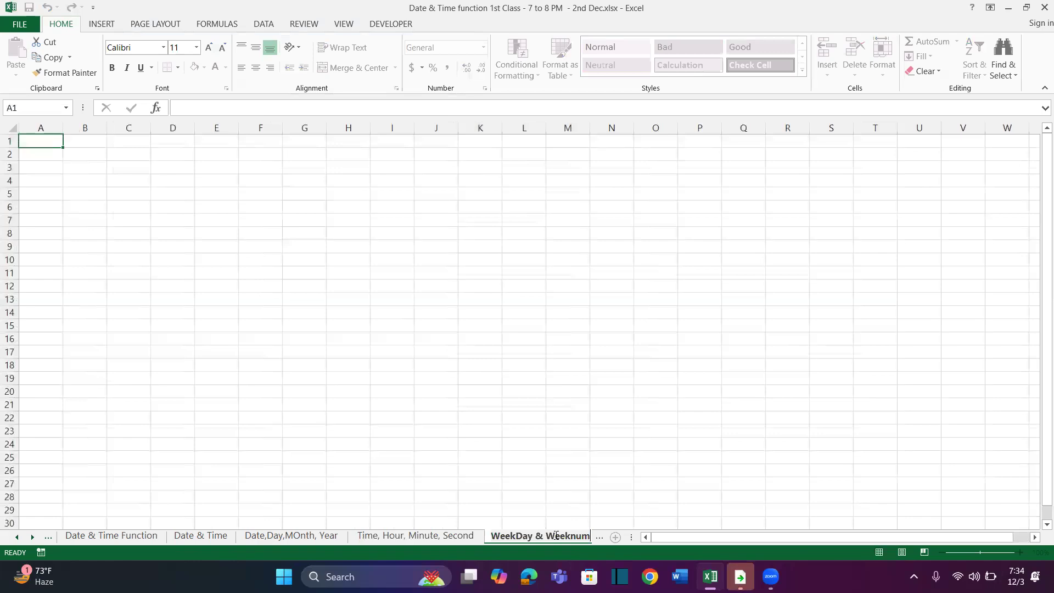
{"action": "left_click", "coordinate": [339, 344]}
Enter the function names Weekday in B1 and Weeknum in B2 of the new sheet
{"action": "scroll", "coordinate": [226, 245], "scroll_direction": "up", "scroll_amount": 8}
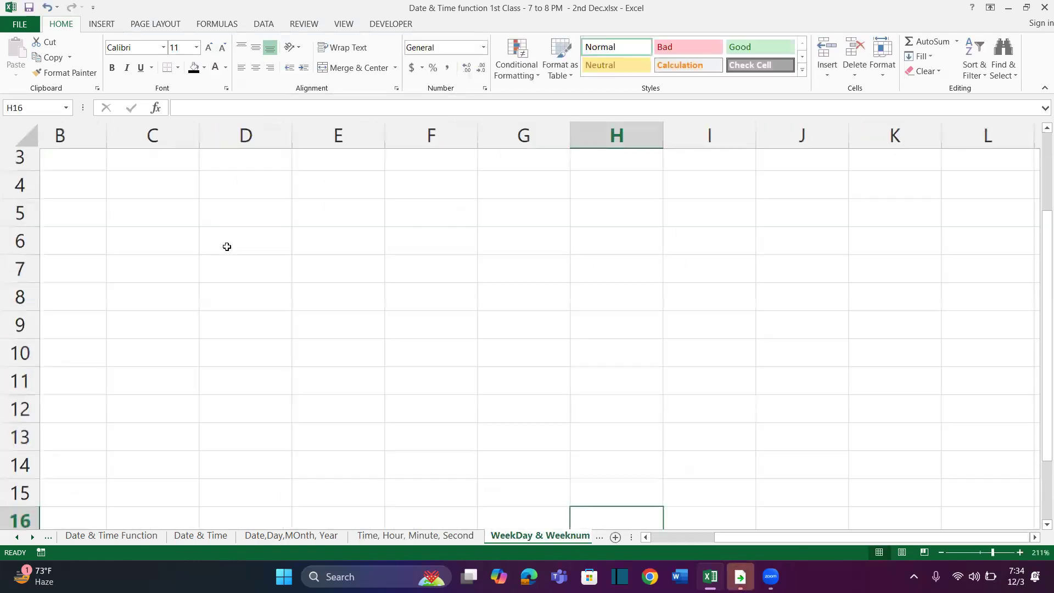
{"action": "left_click", "coordinate": [192, 176]}
{"action": "type", "text": "Wee"}
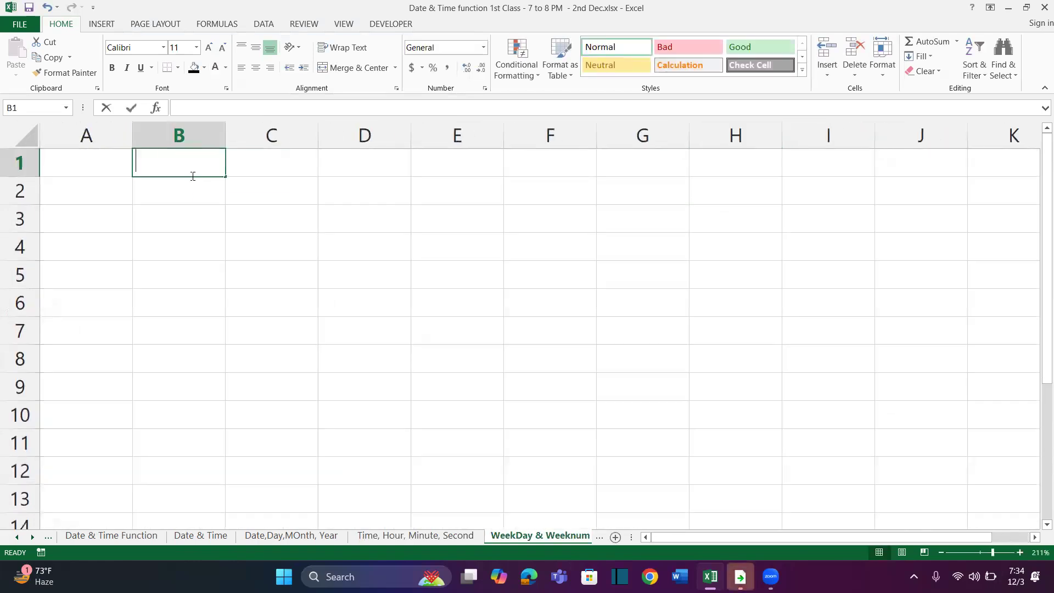
{"action": "type", "text": "kday"}
{"action": "key", "text": "Return"}
{"action": "type", "text": "Week"}
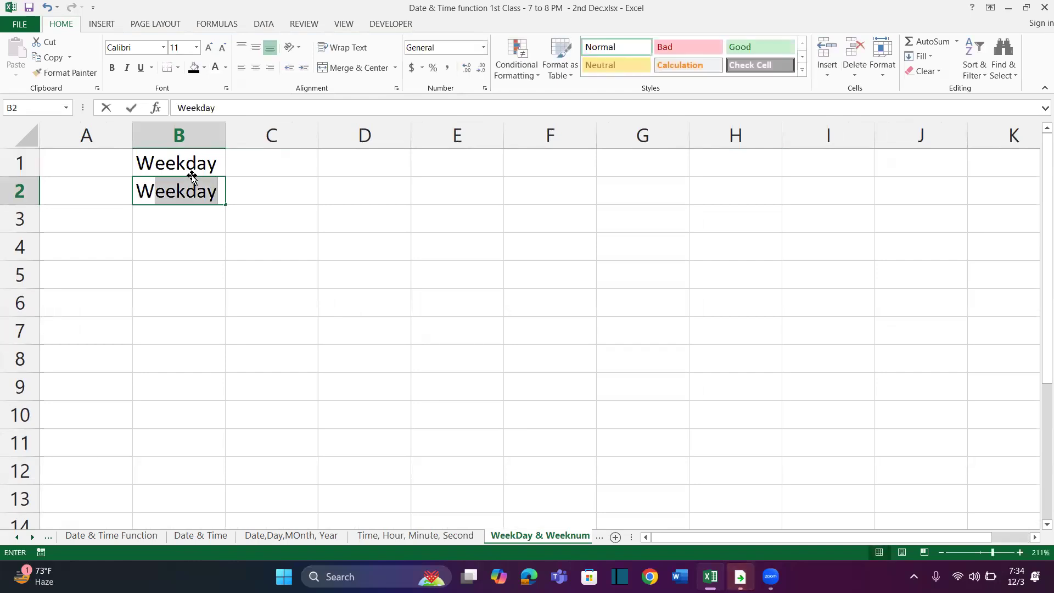
{"action": "type", "text": "num"}
{"action": "key", "text": "Return"}
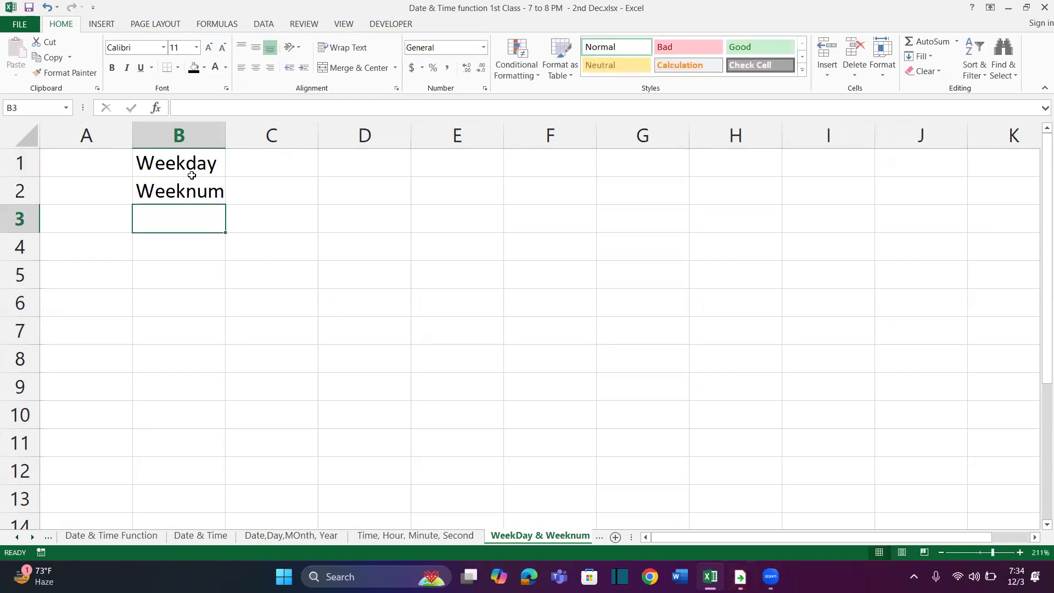
Enter the notes "One Week = 7 Days" in D2 and "One Year = 52 Weeks" in D3, and widen column D
{"action": "left_click", "coordinate": [287, 224]}
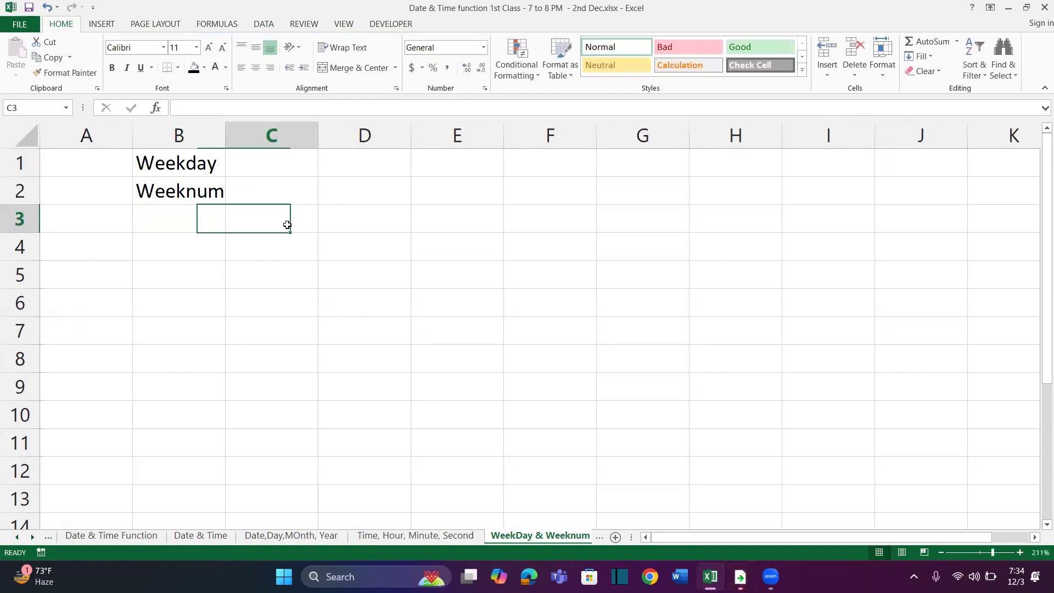
{"action": "left_click", "coordinate": [399, 185]}
{"action": "type", "text": "One W"}
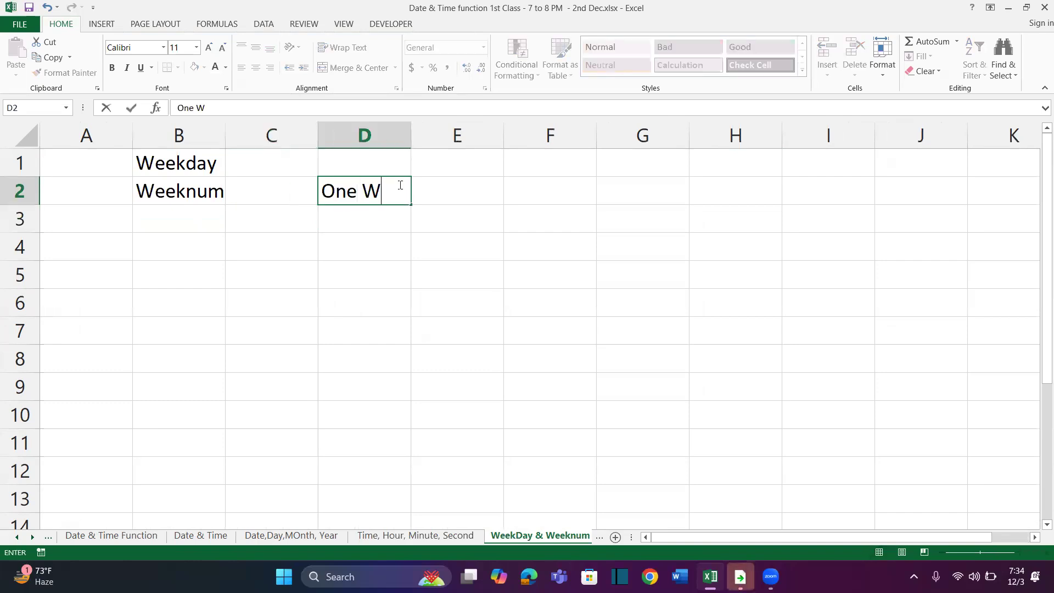
{"action": "type", "text": "eek = 7 Days"}
{"action": "key", "text": "Return"}
{"action": "type", "text": "1"}
{"action": "key", "text": "BackSpace"}
{"action": "type", "text": "One"}
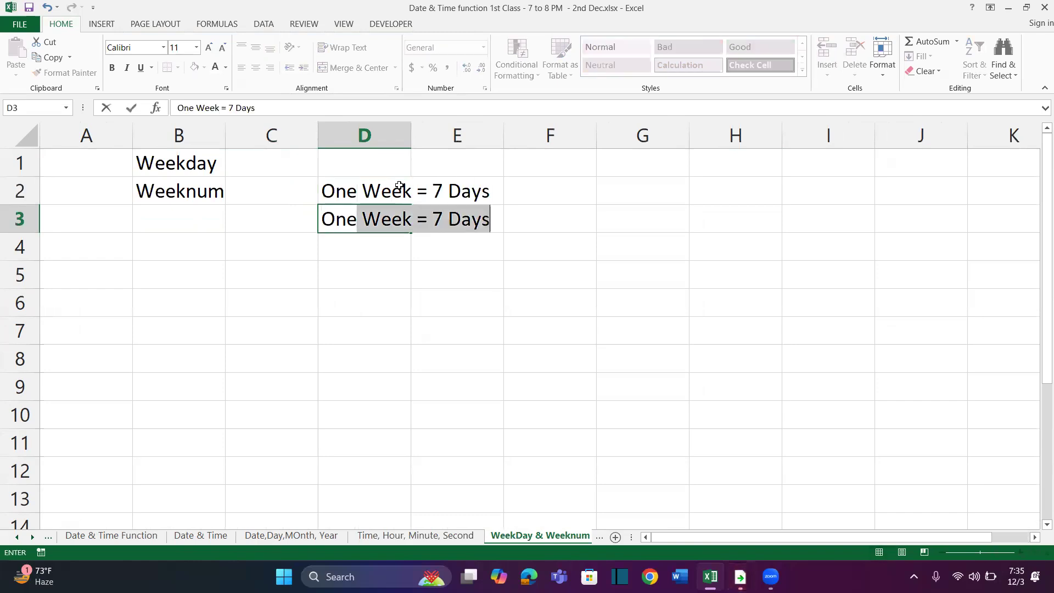
{"action": "type", "text": " Year = 52 Weeks"}
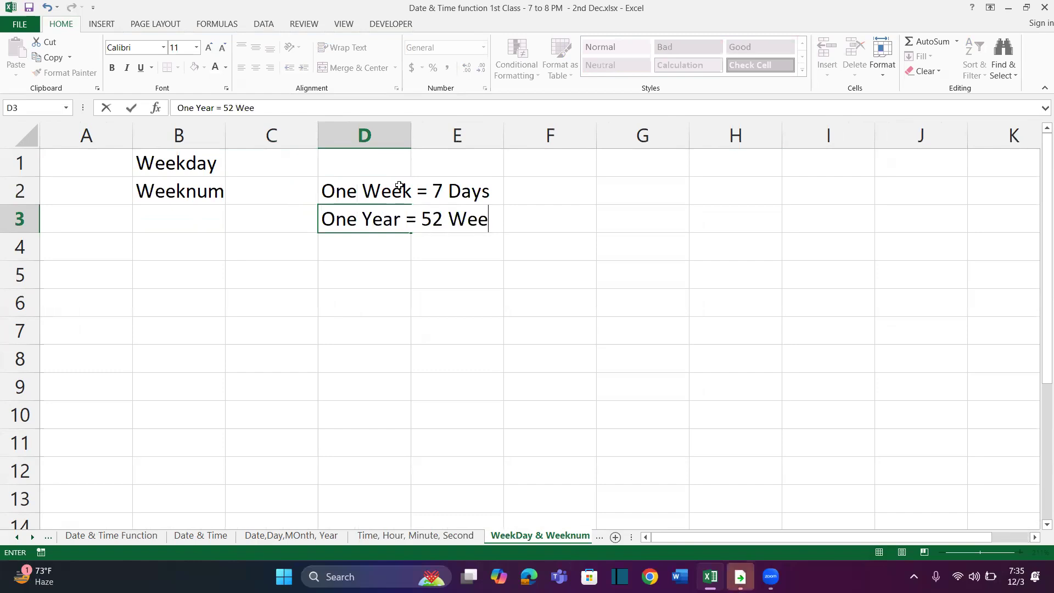
{"action": "key", "text": "Return"}
{"action": "left_click_drag", "start_coordinate": [413, 143], "coordinate": [476, 141]}
{"action": "left_click", "coordinate": [204, 162]}
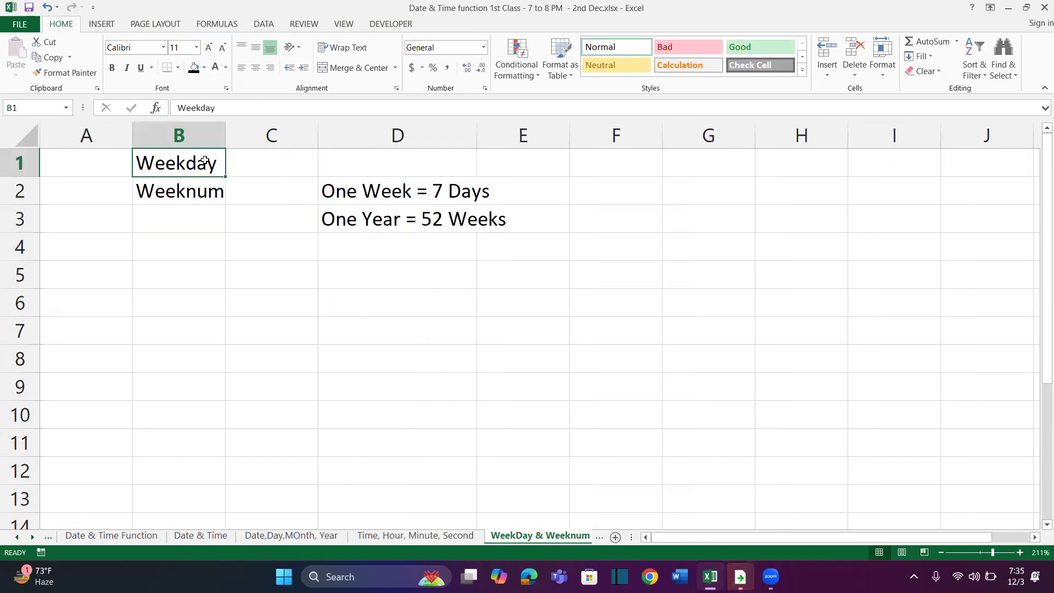
{"action": "left_click", "coordinate": [363, 256]}
{"action": "left_click", "coordinate": [364, 284]}
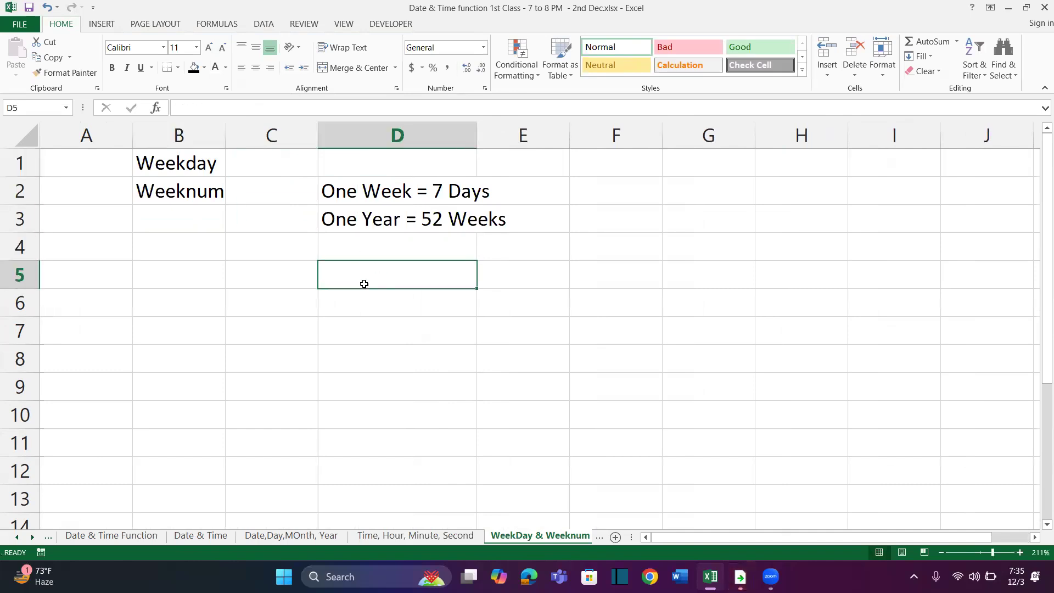
List the weekday names Monday through Sunday in F3:F9 using a fill series, and widen column F to fit them
{"action": "left_click", "coordinate": [572, 218]}
{"action": "type", "text": "Moonday"}
{"action": "key", "text": "Return"}
{"action": "left_click_drag", "start_coordinate": [662, 233], "coordinate": [655, 369]}
{"action": "left_click", "coordinate": [646, 229]}
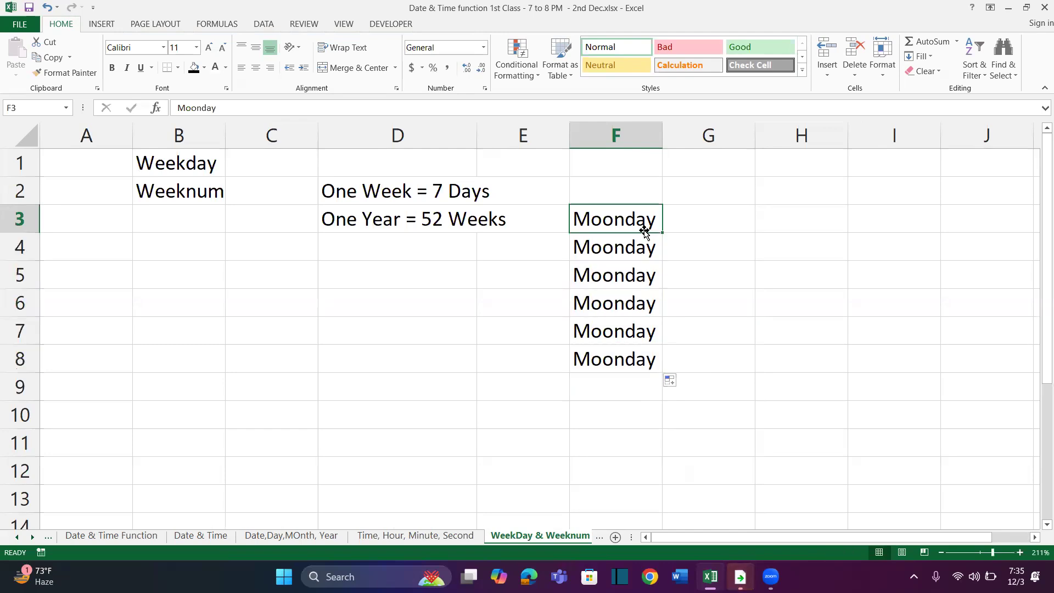
{"action": "double_click", "coordinate": [611, 221]}
{"action": "key", "text": "BackSpace"}
{"action": "key", "text": "Return"}
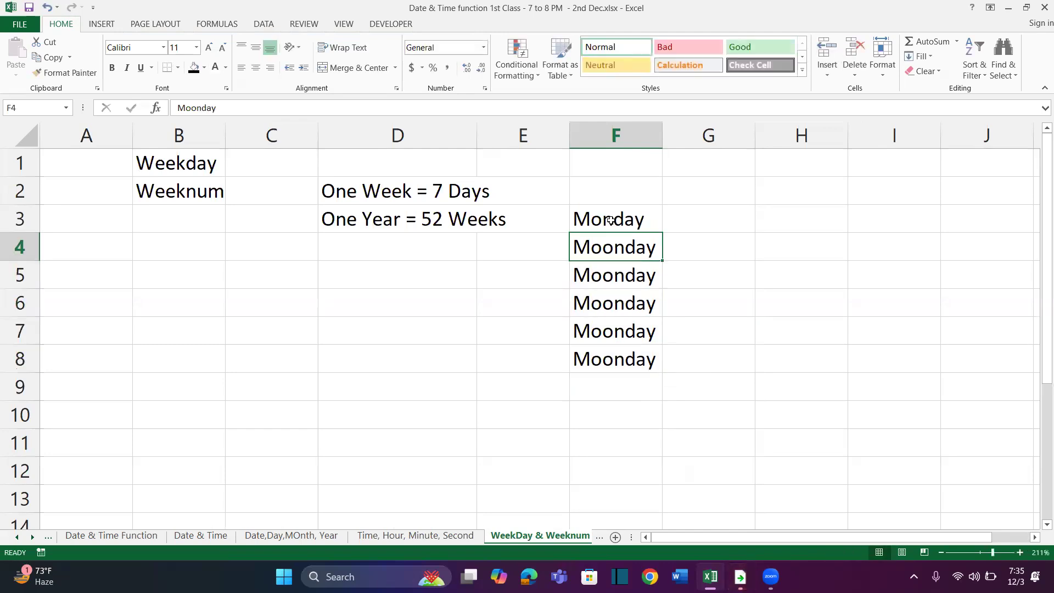
{"action": "left_click", "coordinate": [613, 220]}
{"action": "double_click", "coordinate": [661, 230]}
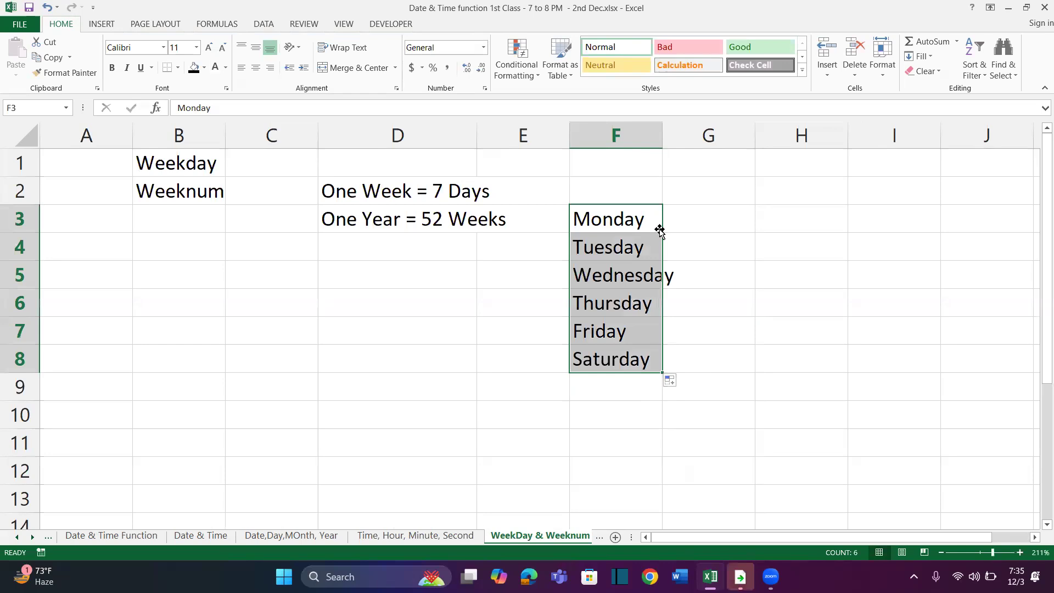
{"action": "left_click_drag", "start_coordinate": [663, 373], "coordinate": [657, 390]}
{"action": "left_click_drag", "start_coordinate": [661, 137], "coordinate": [696, 137]}
Number the weekdays 1 to 7 in G3:G9, starting with 1 for Monday
{"action": "left_click", "coordinate": [698, 221]}
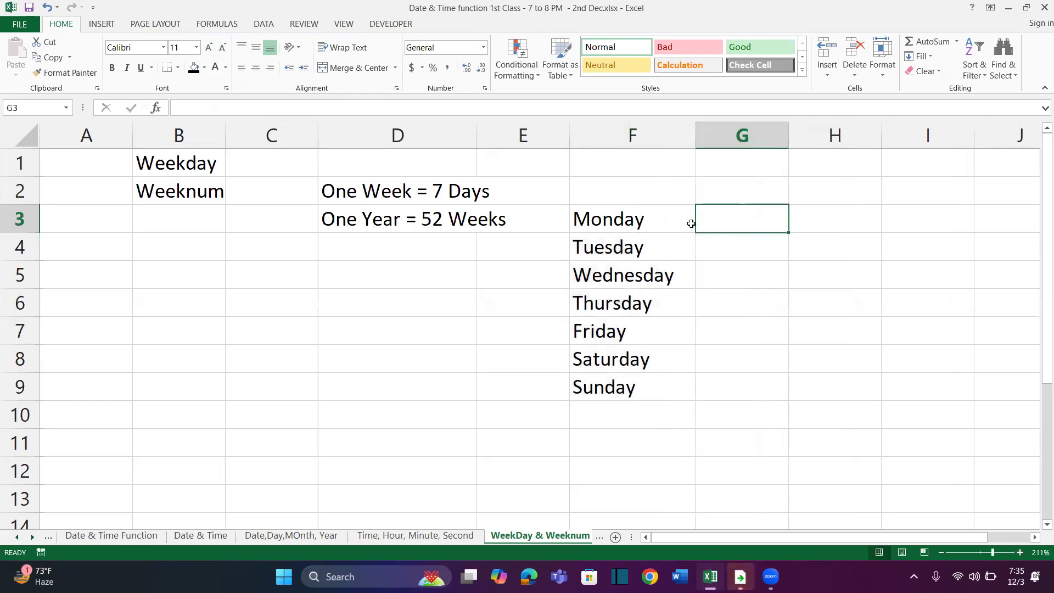
{"action": "left_click_drag", "start_coordinate": [642, 221], "coordinate": [645, 387]}
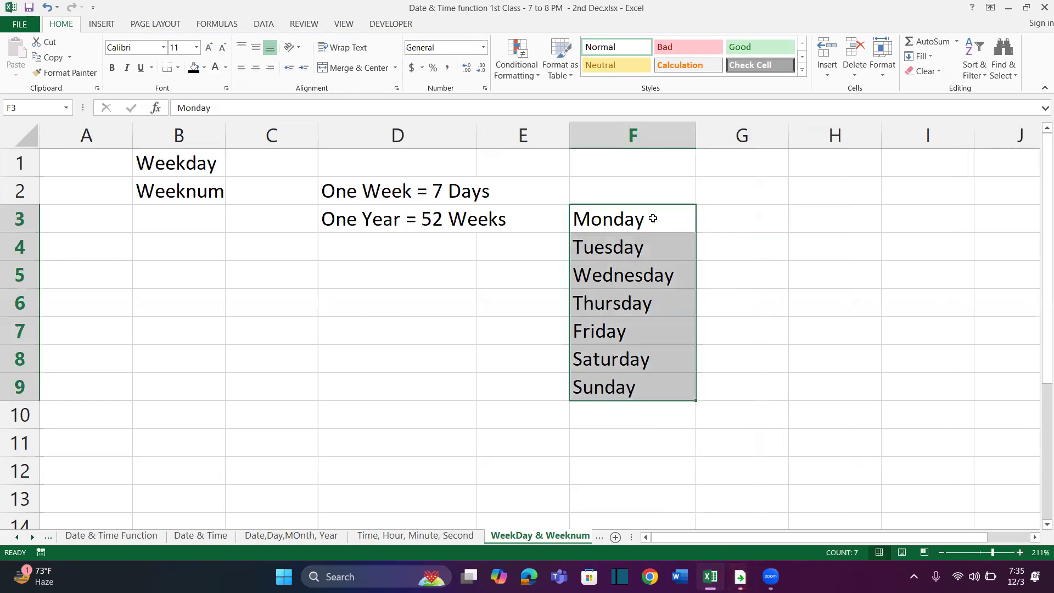
{"action": "left_click", "coordinate": [717, 224]}
{"action": "type", "text": "1"}
{"action": "key", "text": "Return"}
{"action": "type", "text": "2"}
{"action": "key", "text": "Return"}
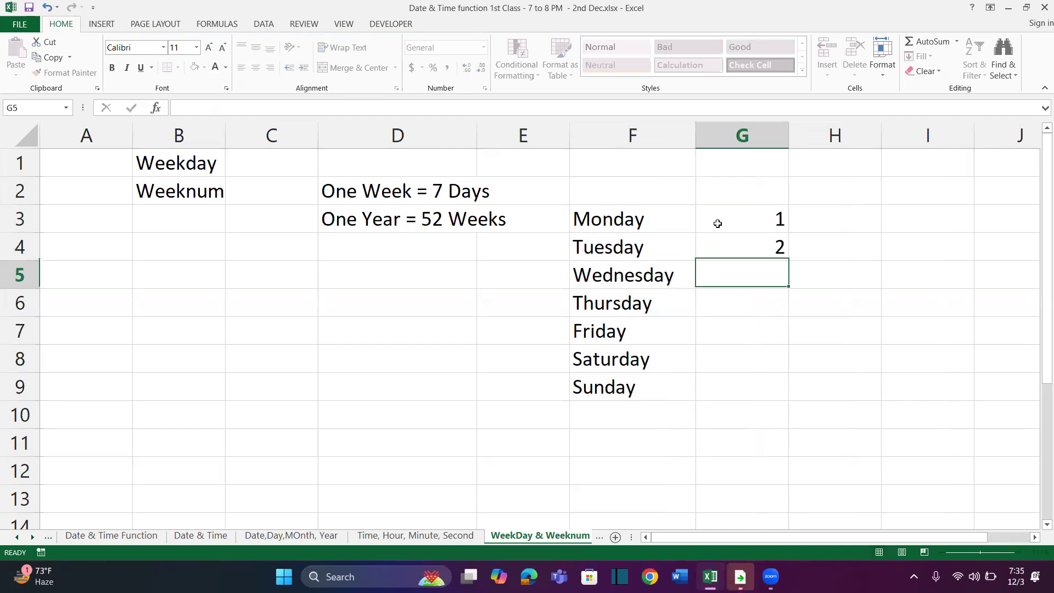
{"action": "type", "text": "3"}
{"action": "key", "text": "Return"}
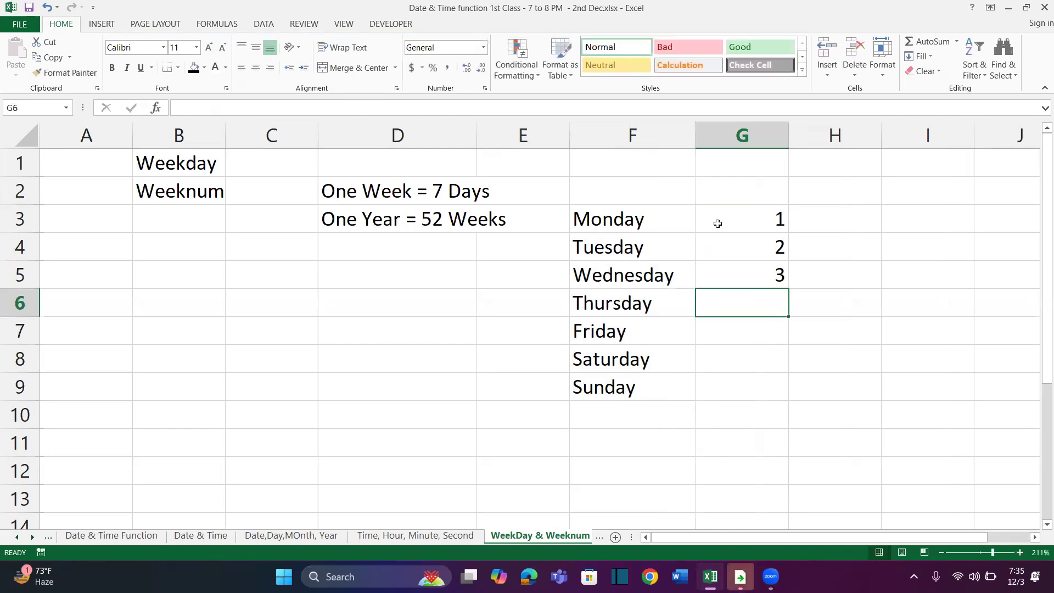
{"action": "type", "text": "4"}
{"action": "key", "text": "Return"}
{"action": "type", "text": "5"}
{"action": "key", "text": "Return"}
{"action": "type", "text": "6"}
{"action": "key", "text": "Return"}
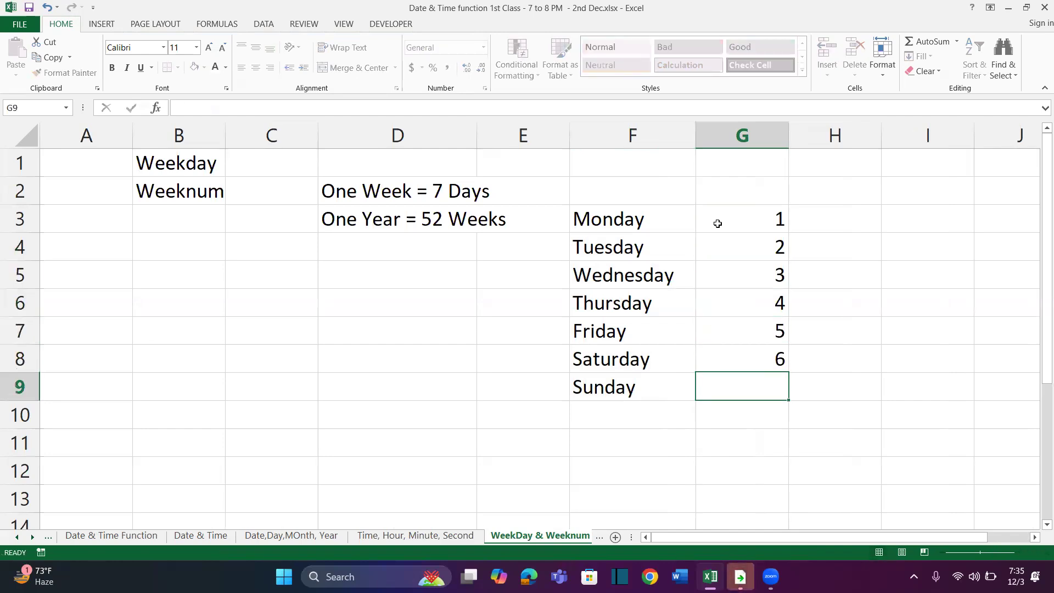
{"action": "type", "text": "7"}
{"action": "key", "text": "Return"}
Center the weekday numbers in G3:G9 horizontally
{"action": "left_click_drag", "start_coordinate": [723, 219], "coordinate": [730, 377]}
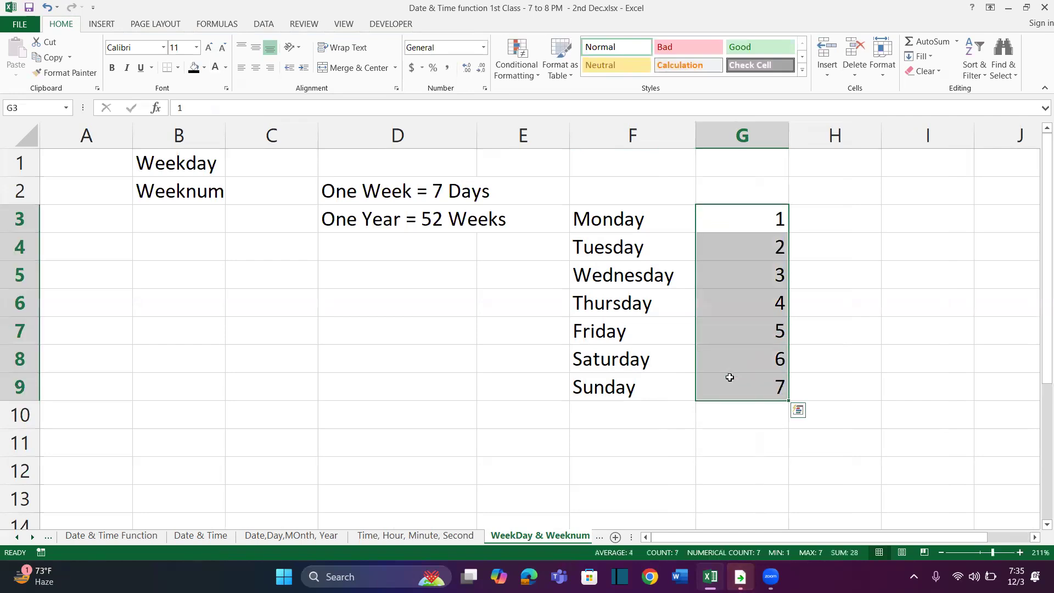
{"action": "key", "text": "alt+h"}
{"action": "key", "text": "a"}
{"action": "key", "text": "c"}
{"action": "left_click_drag", "start_coordinate": [617, 219], "coordinate": [718, 387]}
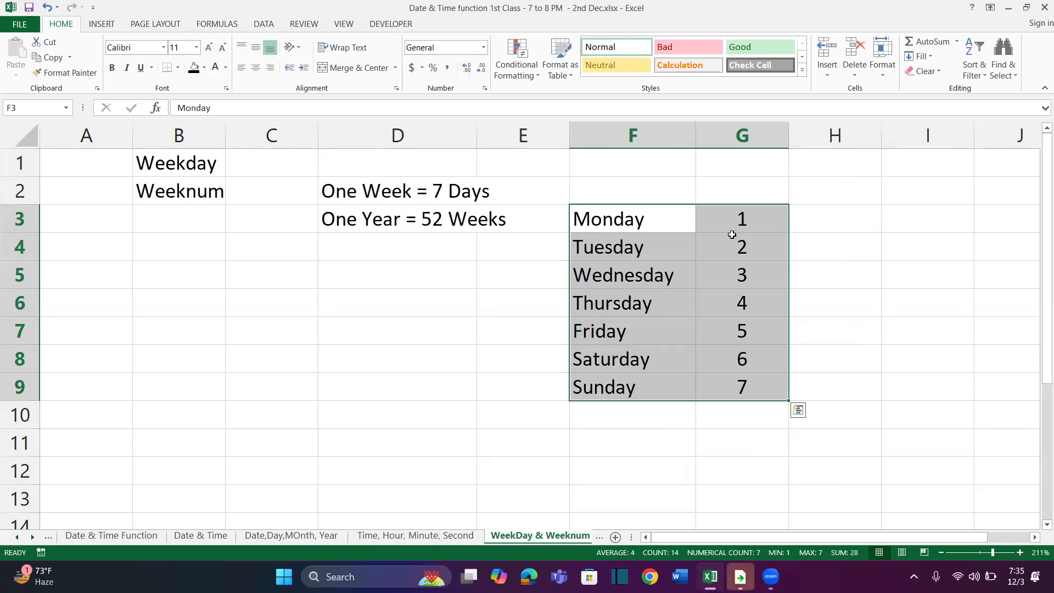
Enter today's date, 12/3/2024, as a static value in D10
{"action": "left_click", "coordinate": [402, 415]}
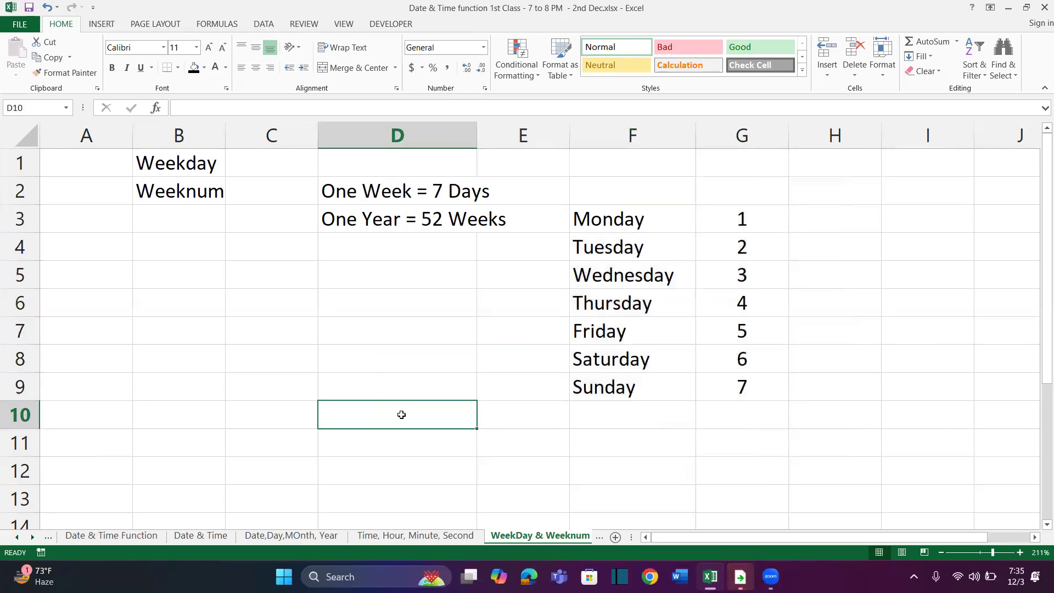
{"action": "key", "text": "ctrl+semicolon"}
{"action": "key", "text": "Return"}
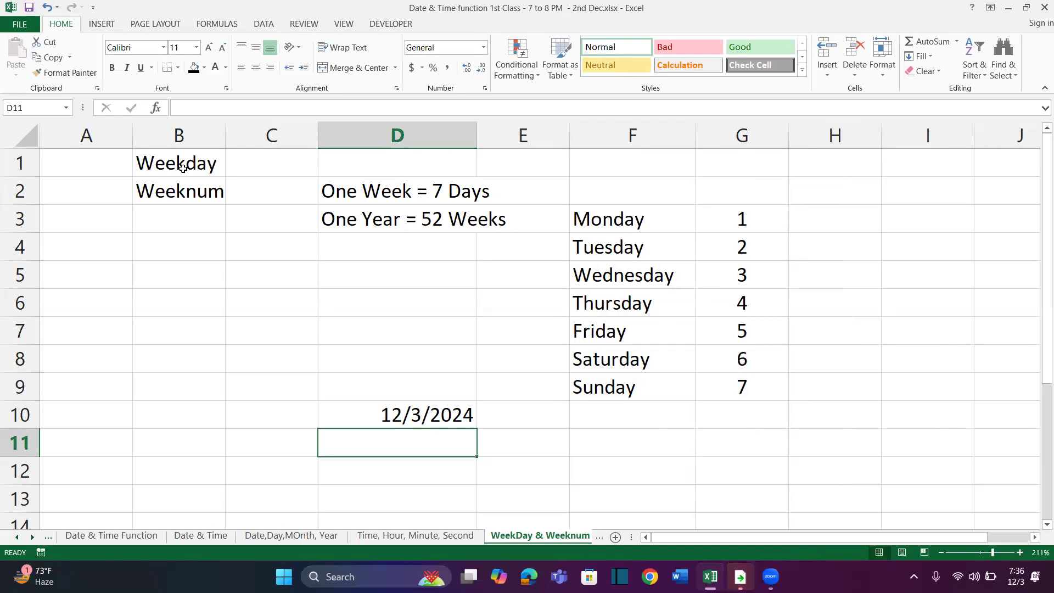
{"action": "left_click", "coordinate": [178, 187]}
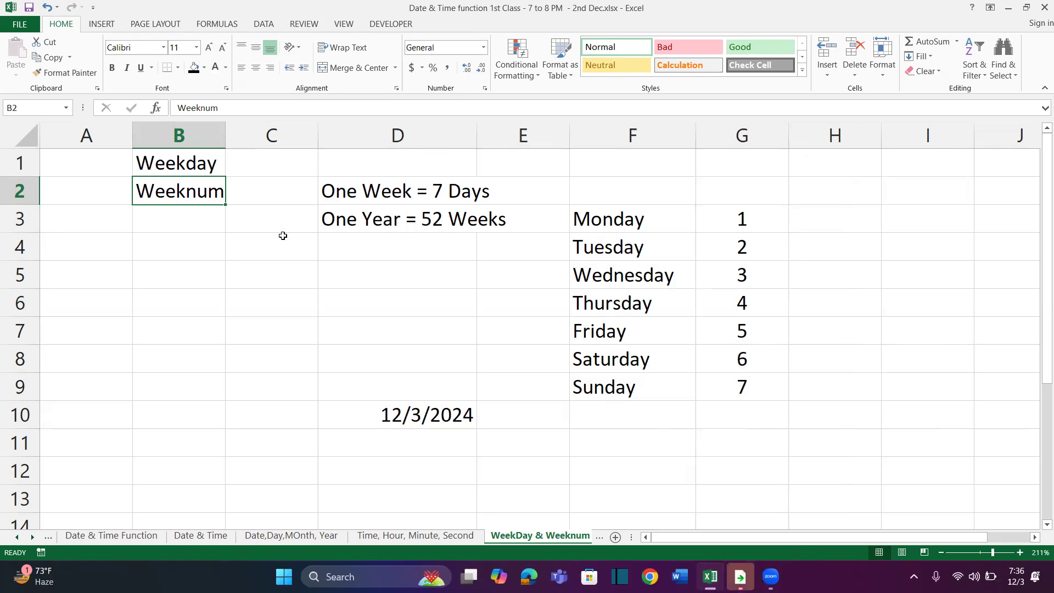
{"action": "left_click", "coordinate": [332, 245]}
{"action": "scroll", "coordinate": [448, 286], "scroll_direction": "right", "scroll_amount": 4}
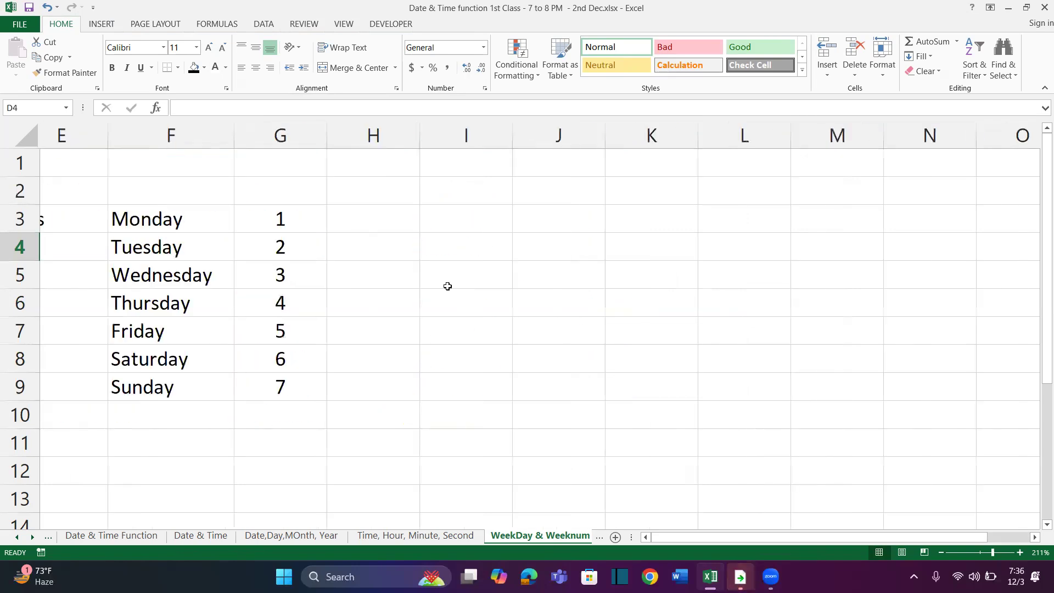
Add the header Date in I1, formatted as bold white text on a black fill
{"action": "left_click", "coordinate": [490, 168]}
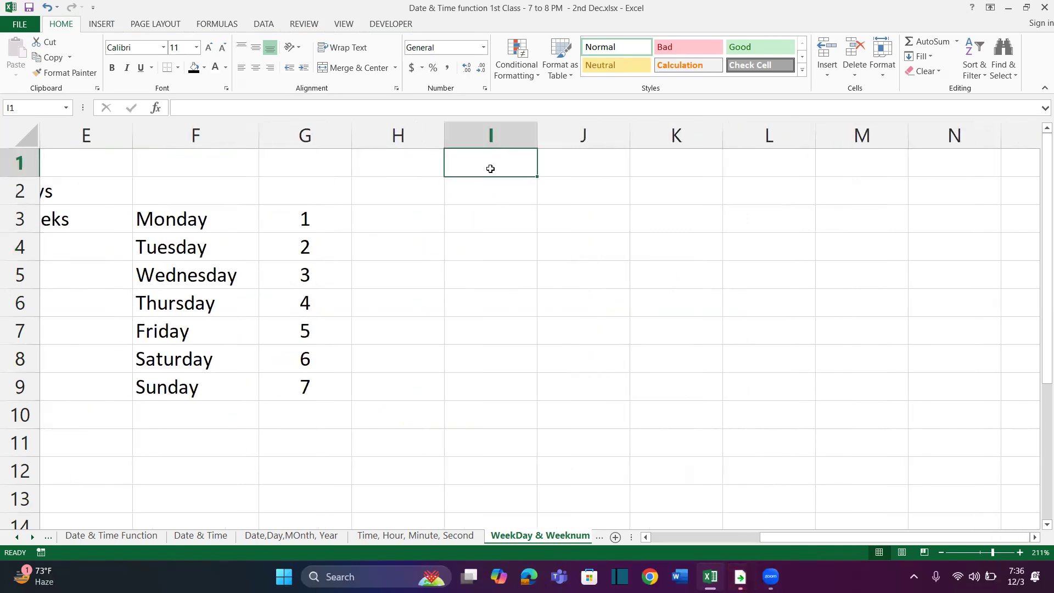
{"action": "type", "text": "Date"}
{"action": "key", "text": "Return"}
{"action": "left_click", "coordinate": [486, 165]}
{"action": "left_click", "coordinate": [194, 67]}
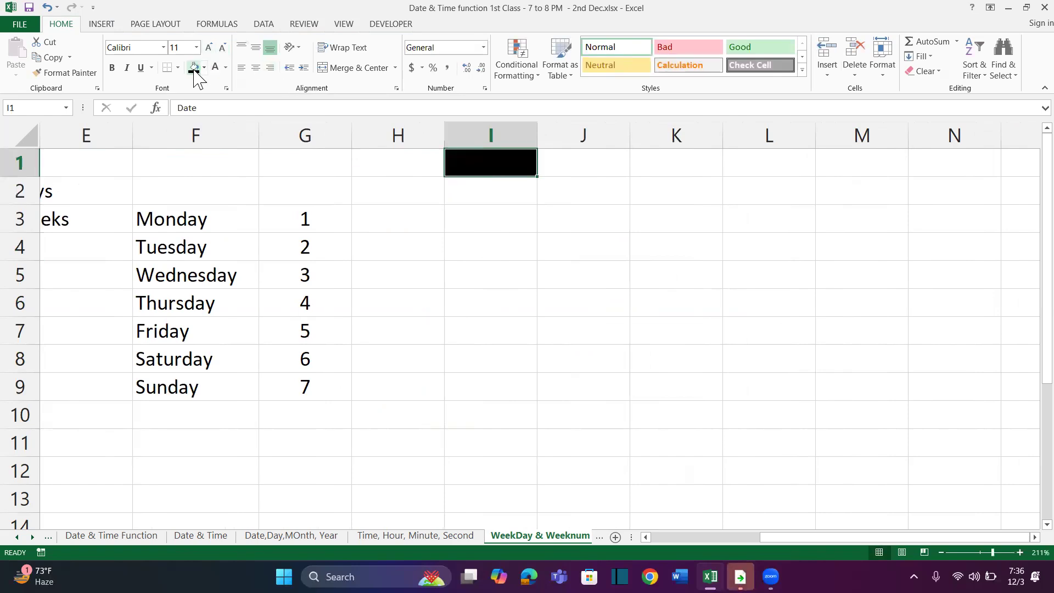
{"action": "left_click", "coordinate": [216, 68]}
{"action": "key", "text": "Return"}
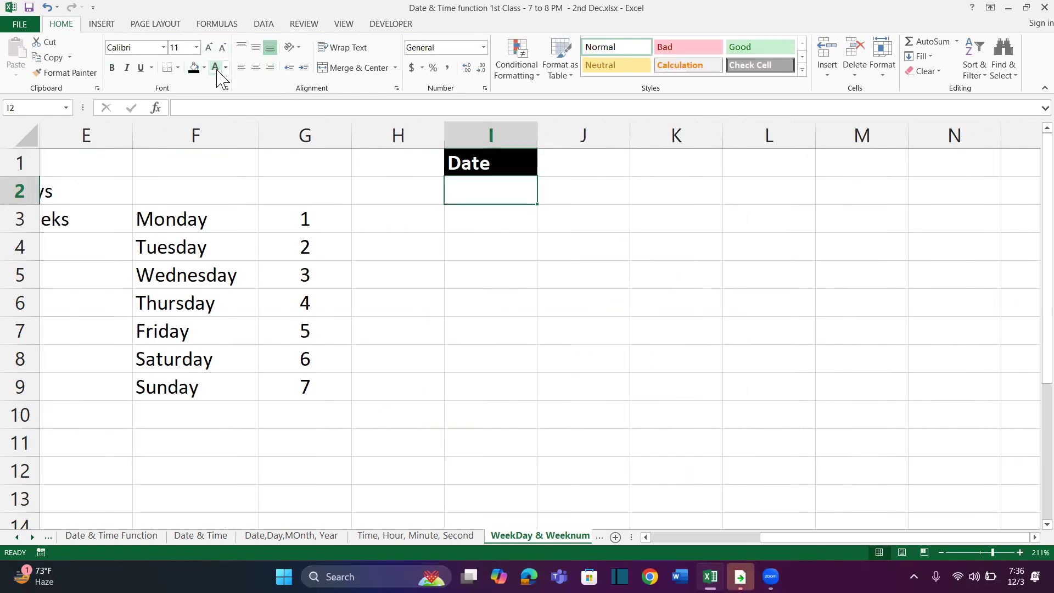
Widen column I and enter the date 10 Jan 2024 in I2
{"action": "left_click_drag", "start_coordinate": [538, 141], "coordinate": [597, 148]}
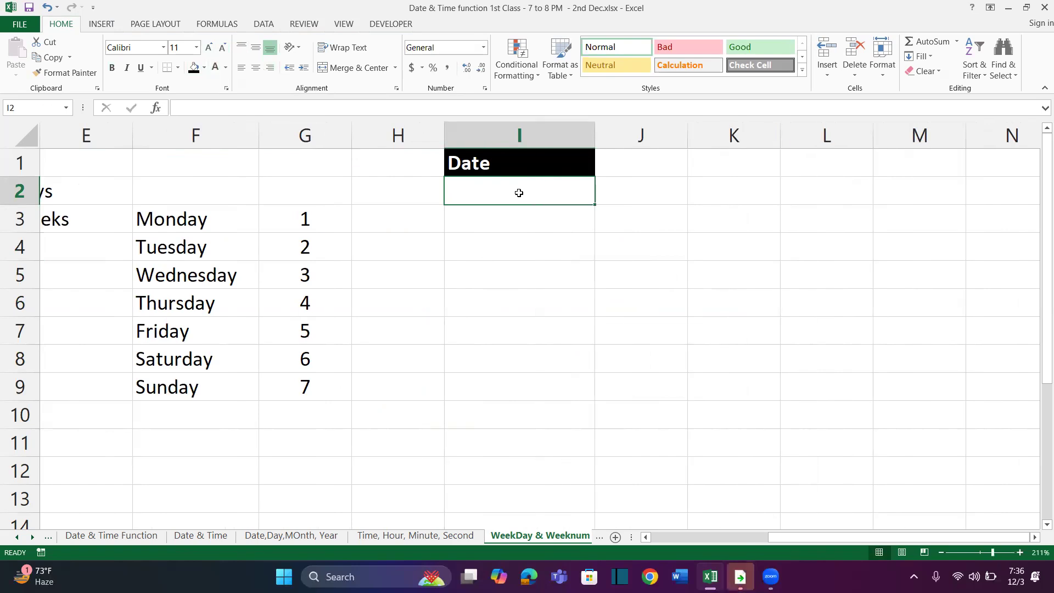
{"action": "type", "text": "10"}
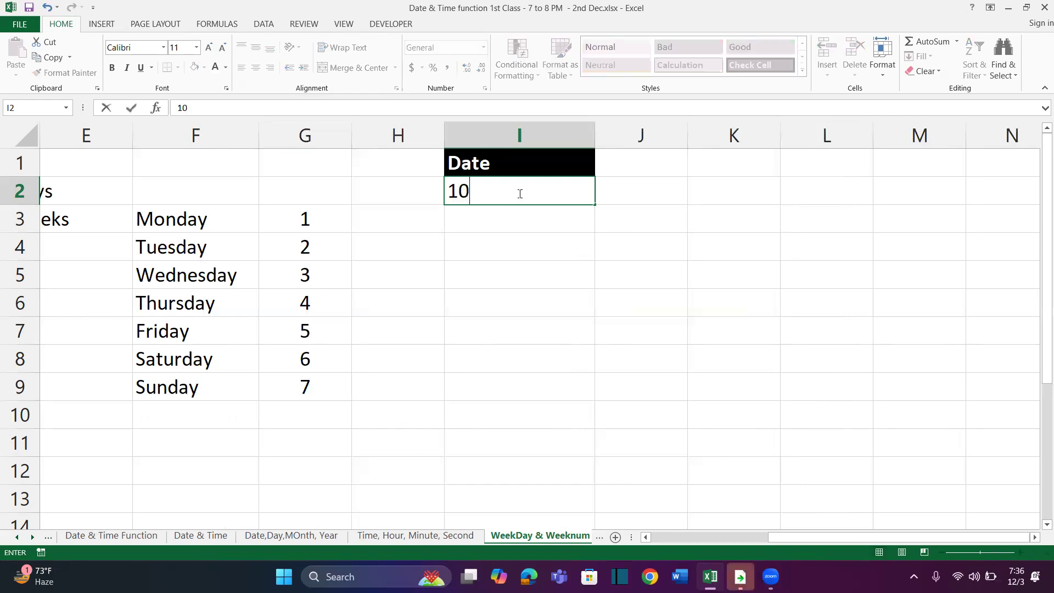
{"action": "type", "text": " Jan 2024"}
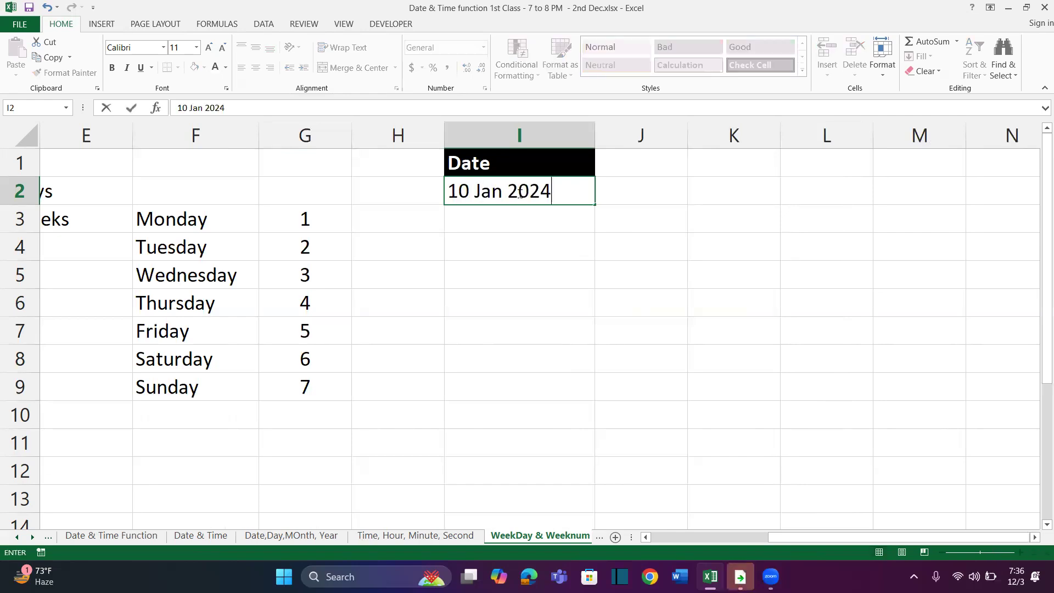
{"action": "key", "text": "Return"}
Enter =RANDBETWEEN(15,25)+I2 in I3 and fill the formula down through I21
{"action": "type", "text": "=ran"}
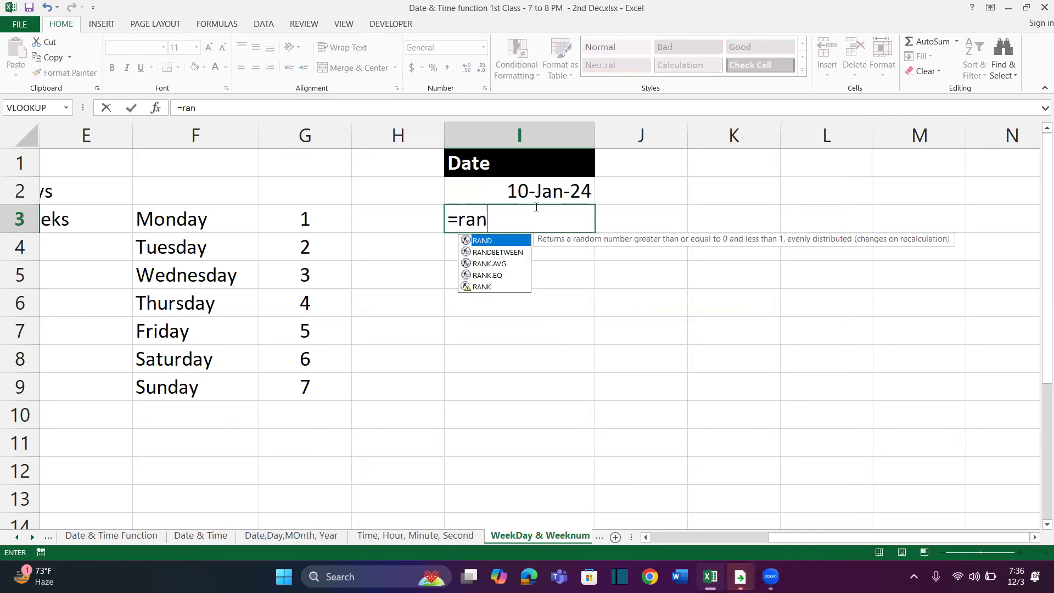
{"action": "key", "text": "Down"}
{"action": "key", "text": "Tab"}
{"action": "type", "text": "14"}
{"action": "key", "text": "BackSpace"}
{"action": "type", "text": "5,25)"}
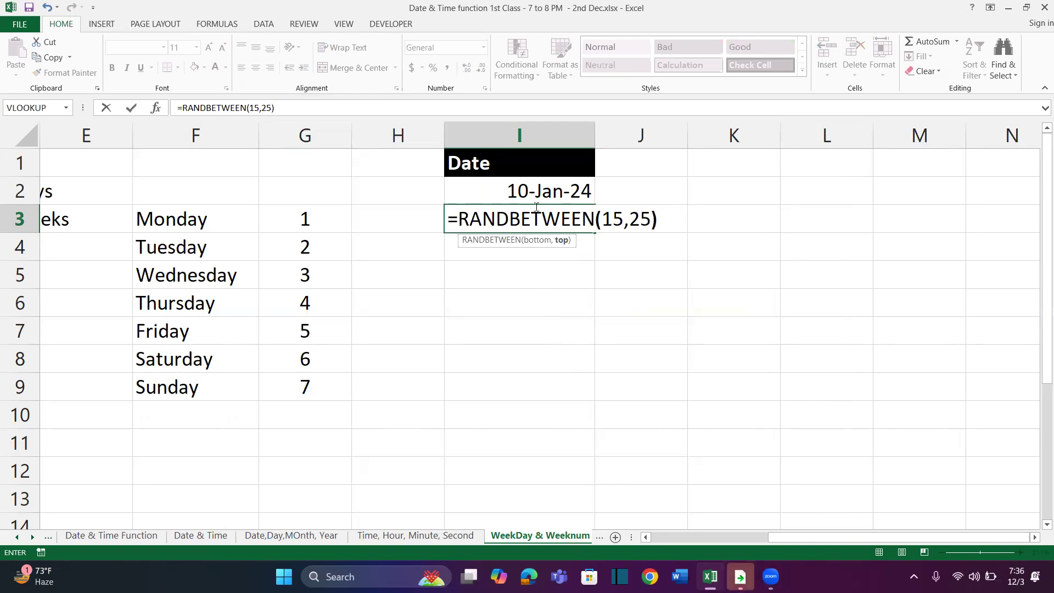
{"action": "type", "text": "+I2"}
{"action": "key", "text": "Return"}
{"action": "key", "text": "Up"}
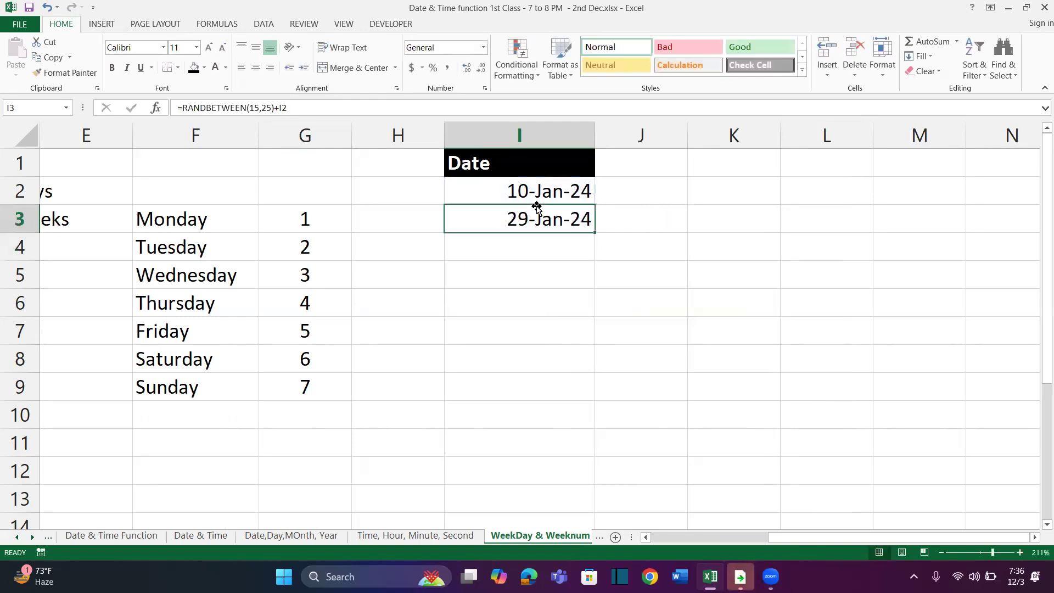
{"action": "left_click_drag", "start_coordinate": [597, 232], "coordinate": [592, 545]}
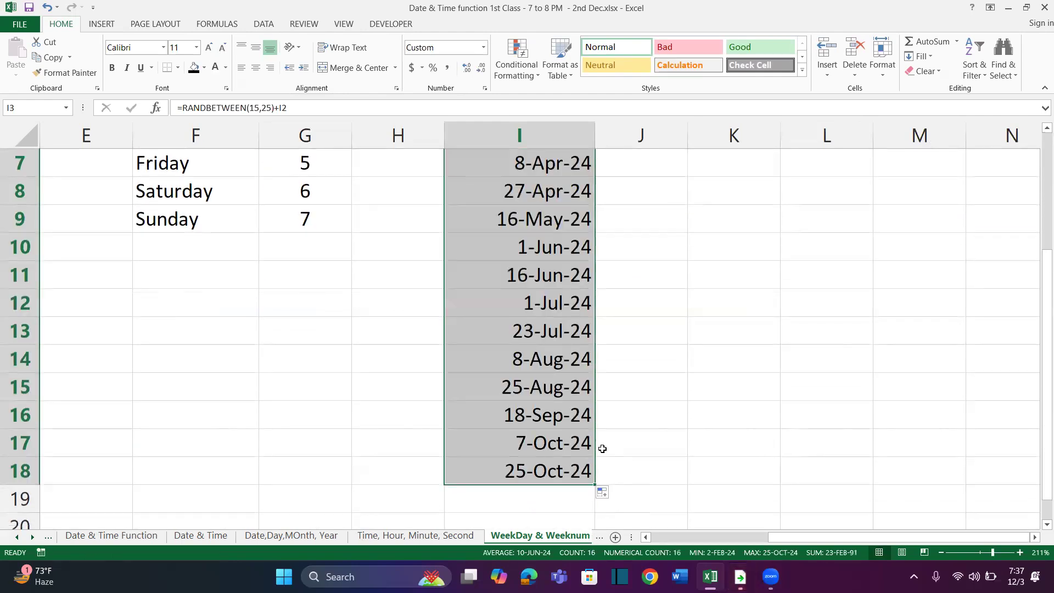
{"action": "mouse_move", "coordinate": [596, 486]}
{"action": "left_mouse_down"}
{"action": "mouse_move", "coordinate": [596, 527]}
{"action": "mouse_move", "coordinate": [593, 488]}
{"action": "left_mouse_up"}
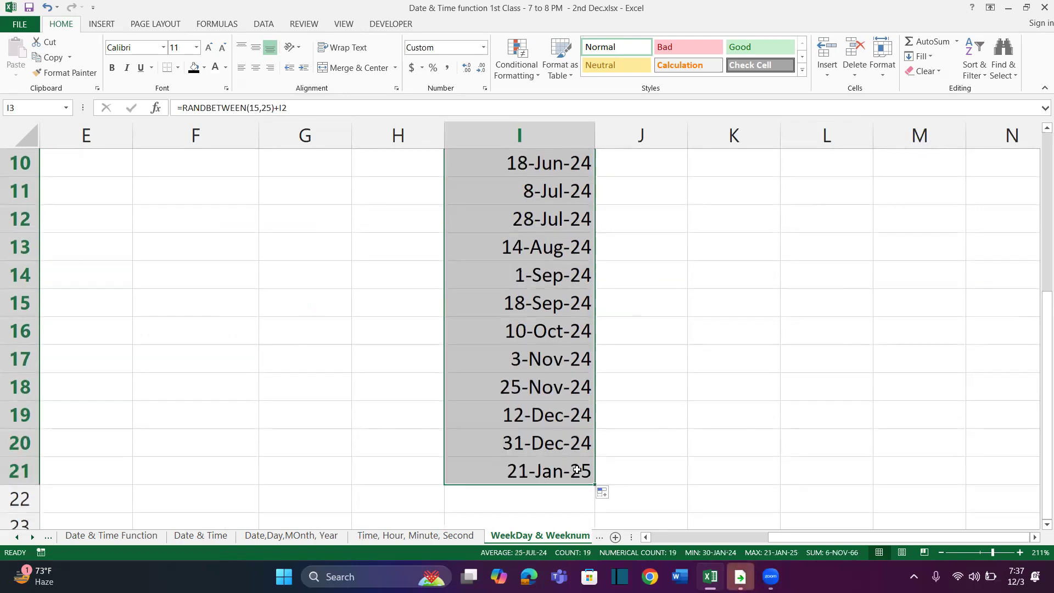
Convert the generated dates in I3:I21 to static values with Paste Special Values
{"action": "key", "text": "ctrl+c"}
{"action": "key", "text": "alt"}
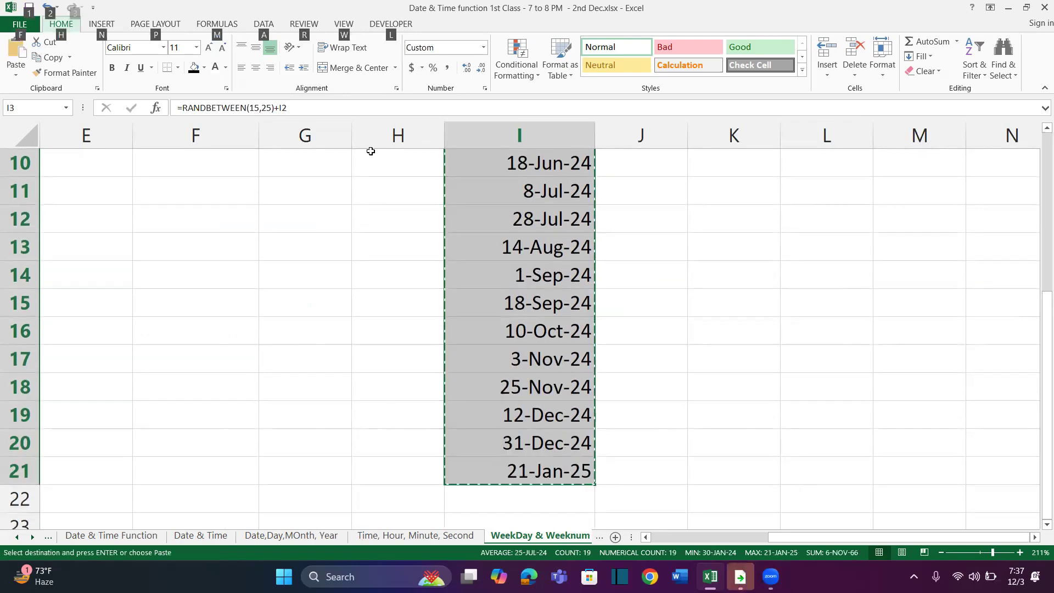
{"action": "left_click", "coordinate": [17, 74]}
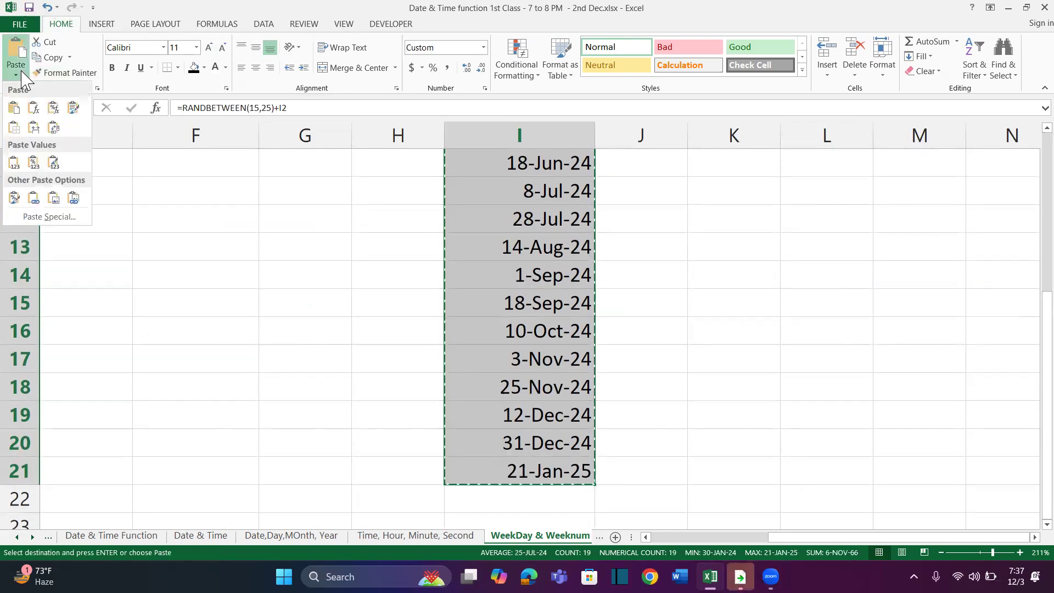
{"action": "left_click", "coordinate": [50, 218]}
{"action": "left_click", "coordinate": [197, 149]}
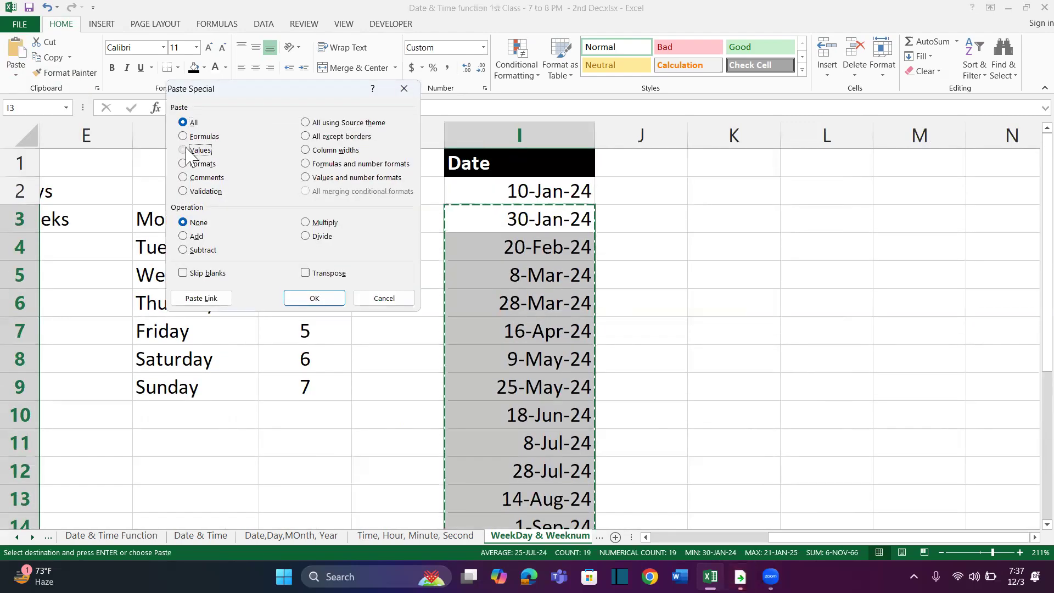
{"action": "left_click", "coordinate": [304, 298]}
Delete the last date in I21 so the list ends within 2024
{"action": "left_click", "coordinate": [548, 275]}
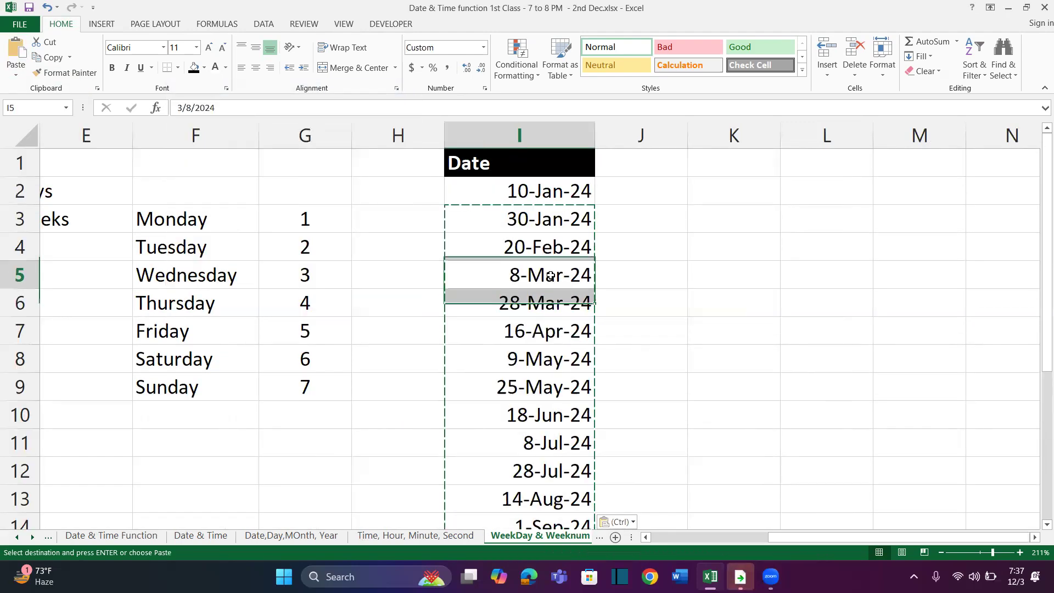
{"action": "key", "text": "ctrl+Down"}
{"action": "key", "text": "Delete"}
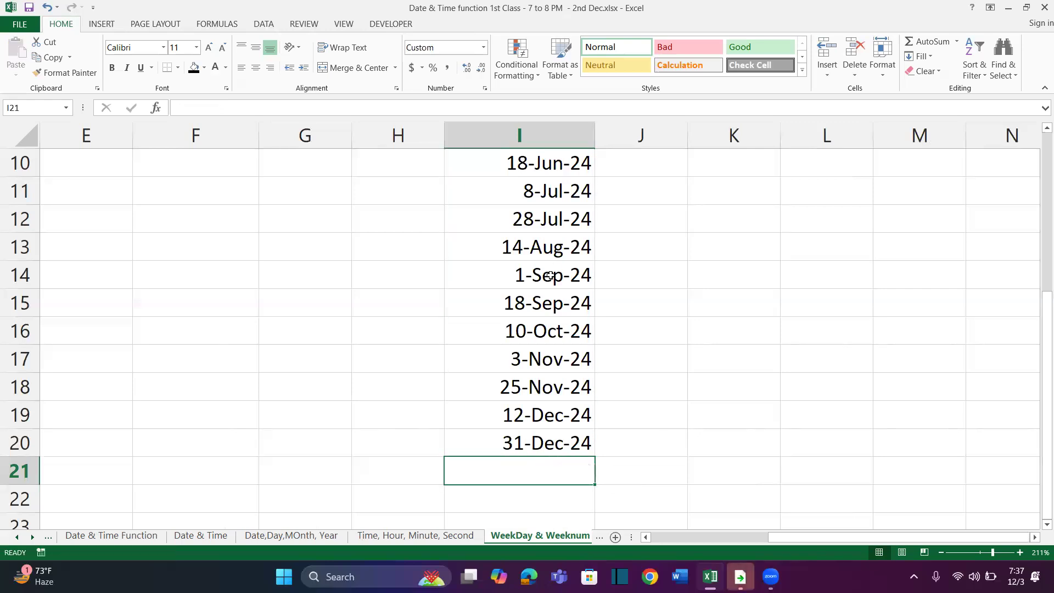
Center the Date header in I1 horizontally
{"action": "key", "text": "Up"}
{"action": "key", "text": "ctrl+Up"}
{"action": "key", "text": "Down"}
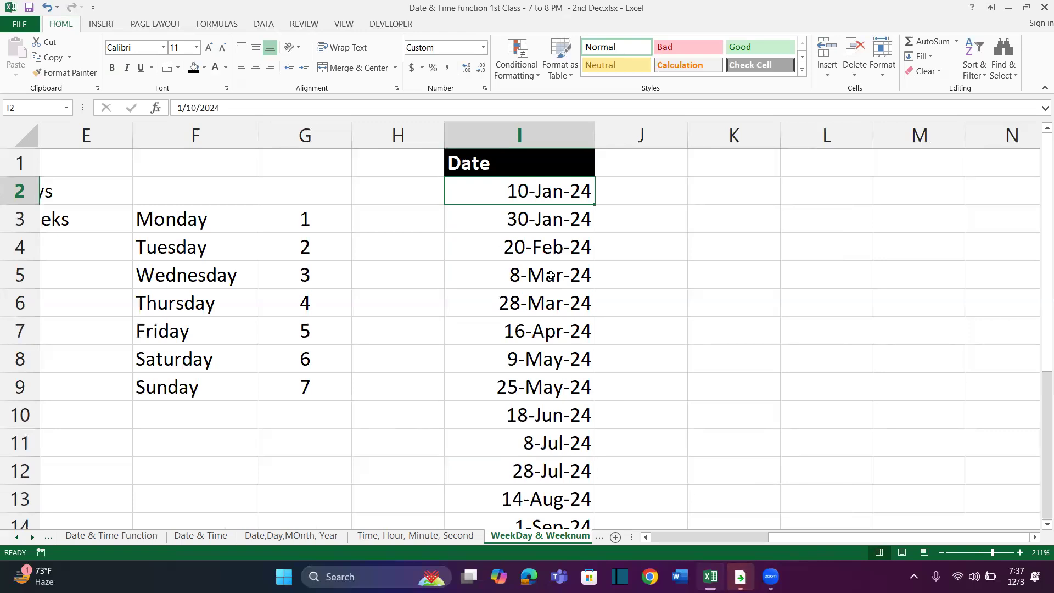
{"action": "key", "text": "Up"}
{"action": "key", "text": "alt+h"}
{"action": "key", "text": "a"}
{"action": "key", "text": "c"}
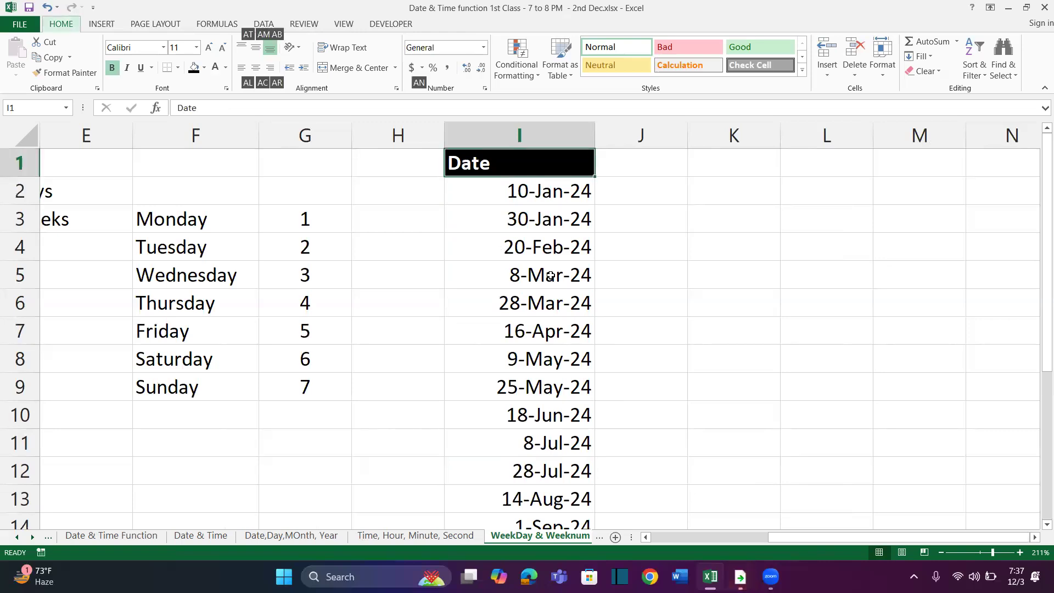
{"action": "left_click", "coordinate": [545, 193]}
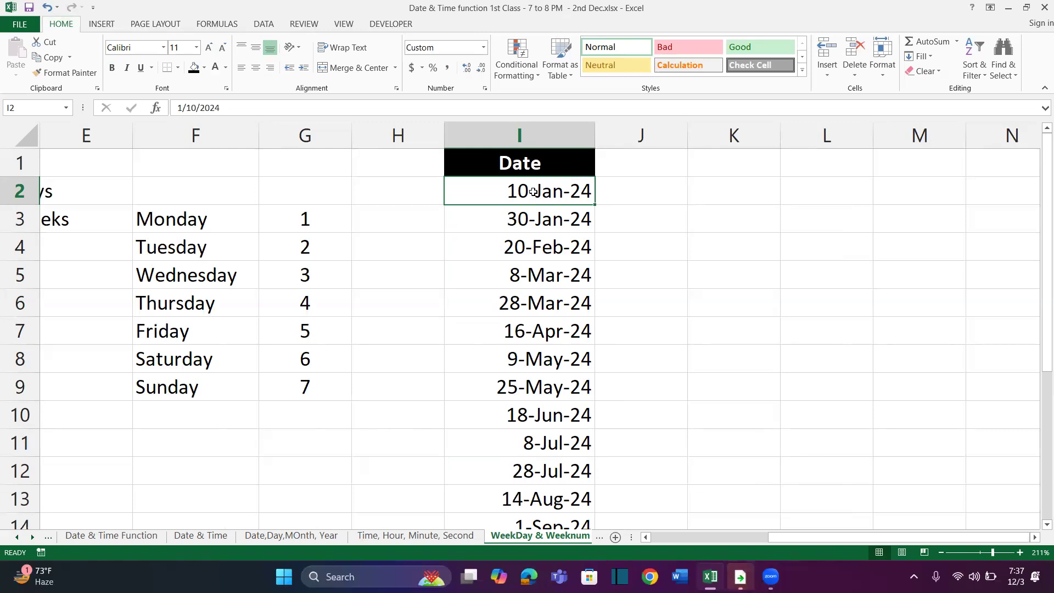
Add the header Weekday in J1 and copy the Date header's formatting to J1:K1
{"action": "left_click", "coordinate": [614, 158]}
{"action": "type", "text": "Weekday"}
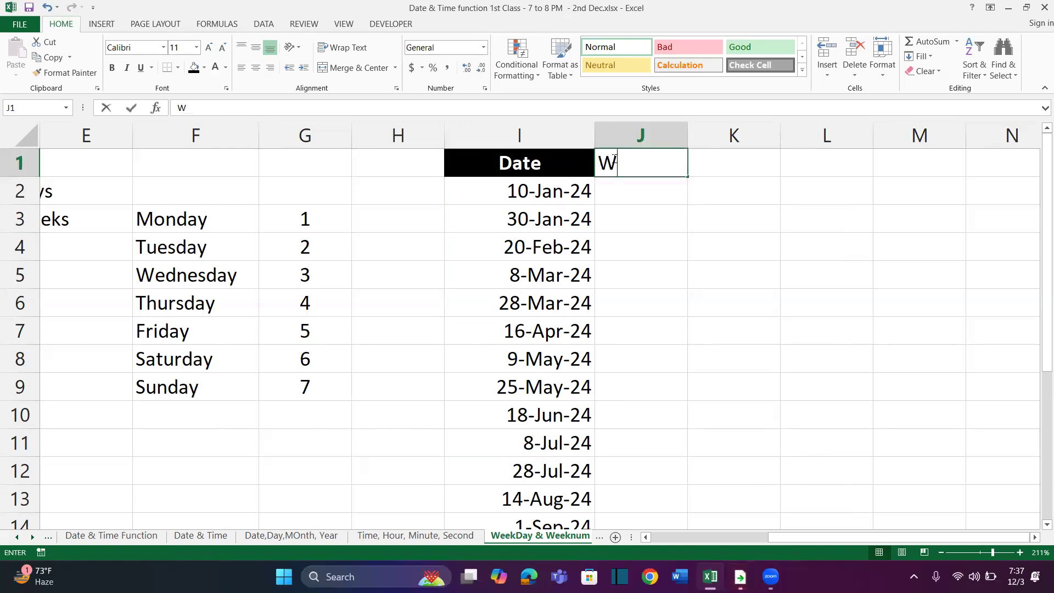
{"action": "key", "text": "Return"}
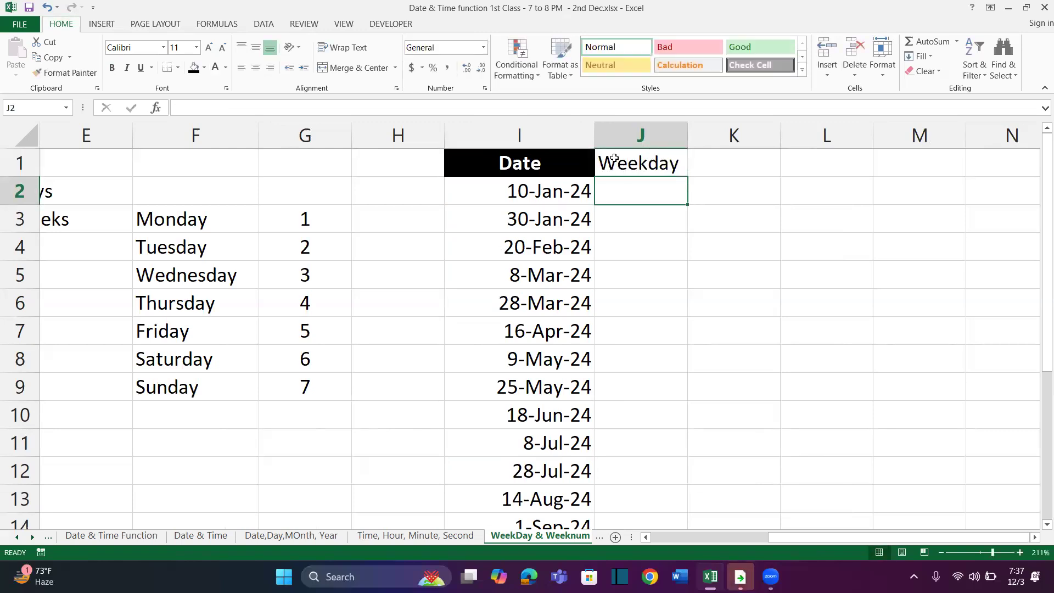
{"action": "left_click", "coordinate": [519, 163]}
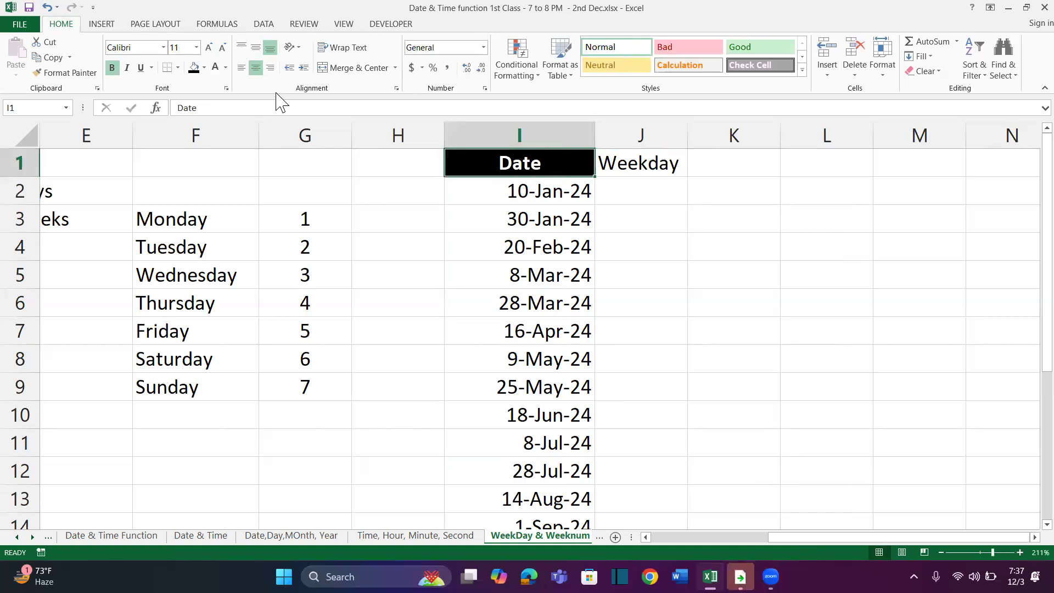
{"action": "left_click", "coordinate": [83, 73]}
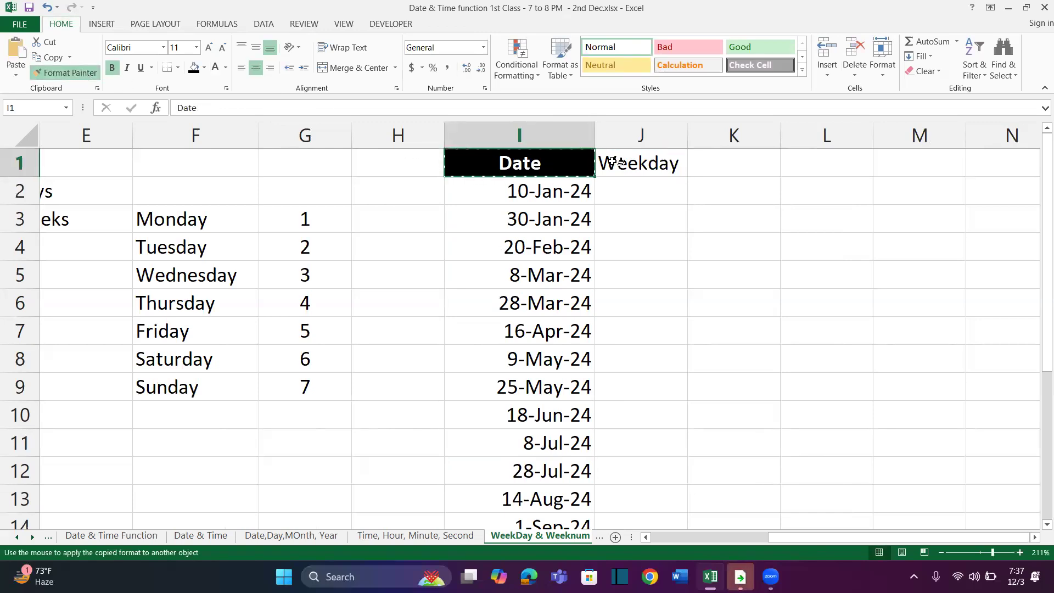
{"action": "left_click_drag", "start_coordinate": [613, 163], "coordinate": [730, 163]}
Add the header Weeknum in K1 and widen columns I, J and K
{"action": "left_click", "coordinate": [723, 161]}
{"action": "type", "text": "Weeknum"}
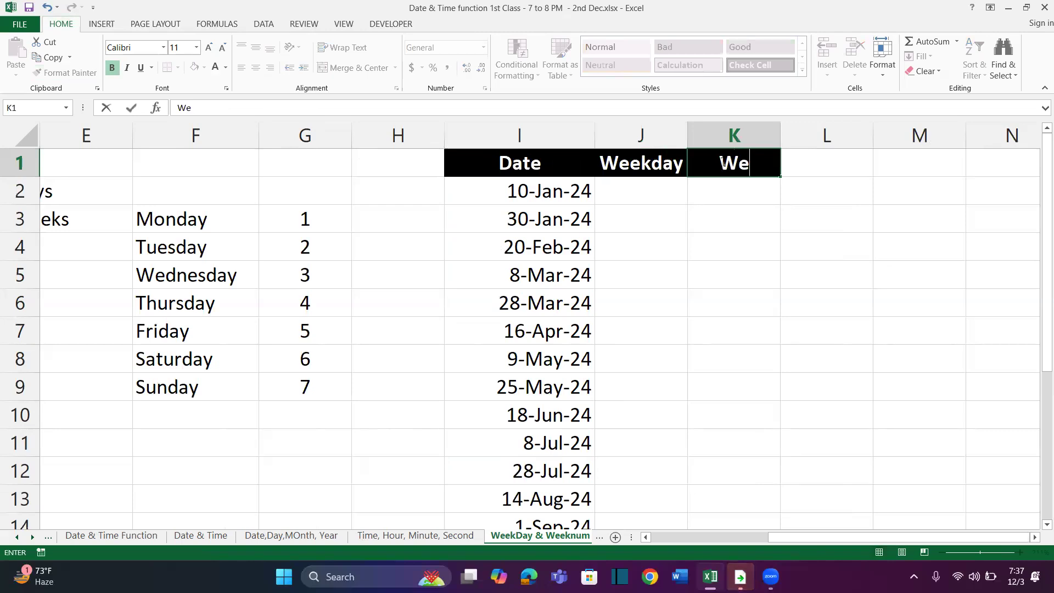
{"action": "key", "text": "Return"}
{"action": "left_click_drag", "start_coordinate": [780, 136], "coordinate": [804, 138]}
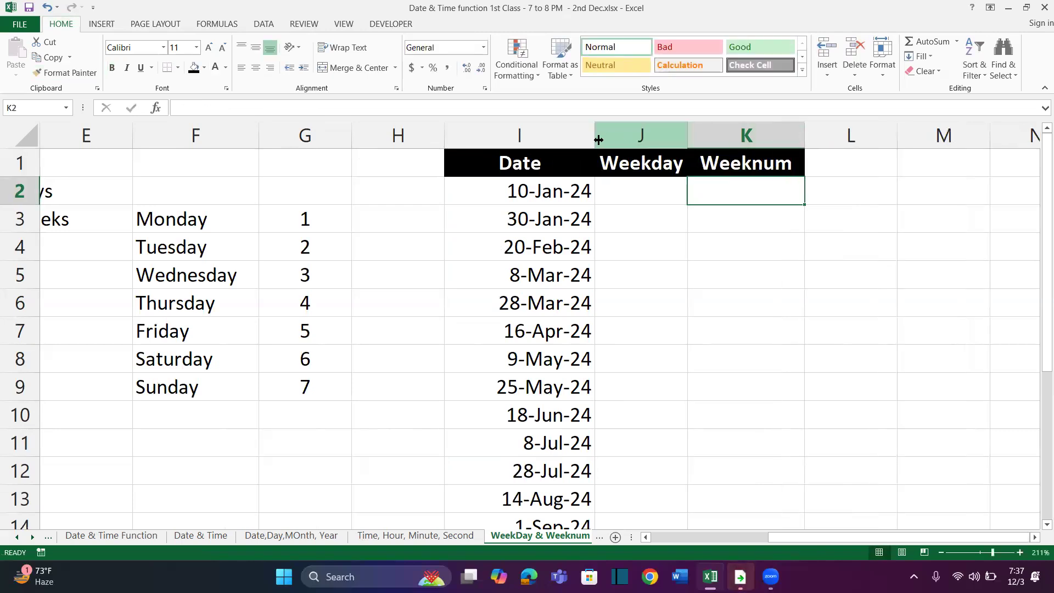
{"action": "left_click_drag", "start_coordinate": [596, 139], "coordinate": [613, 138]}
{"action": "left_click_drag", "start_coordinate": [705, 137], "coordinate": [727, 138]}
Enter =WEEKDAY(I2) in J2 and fill it down beside all the dates through J20
{"action": "scroll", "coordinate": [691, 216], "scroll_direction": "right", "scroll_amount": 2}
{"action": "left_click", "coordinate": [431, 189]}
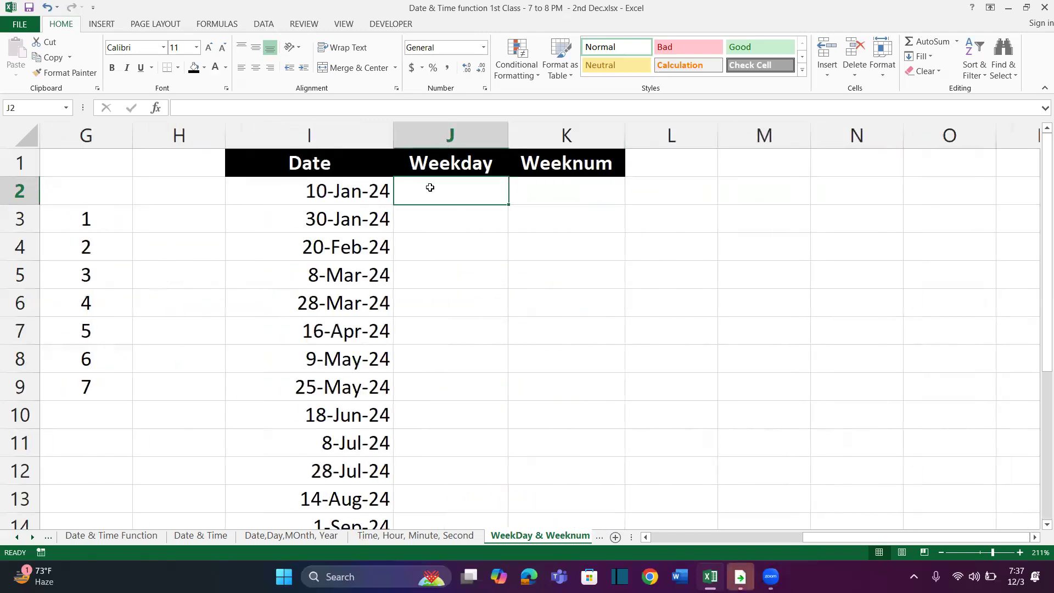
{"action": "type", "text": "=Week"}
{"action": "key", "text": "Tab"}
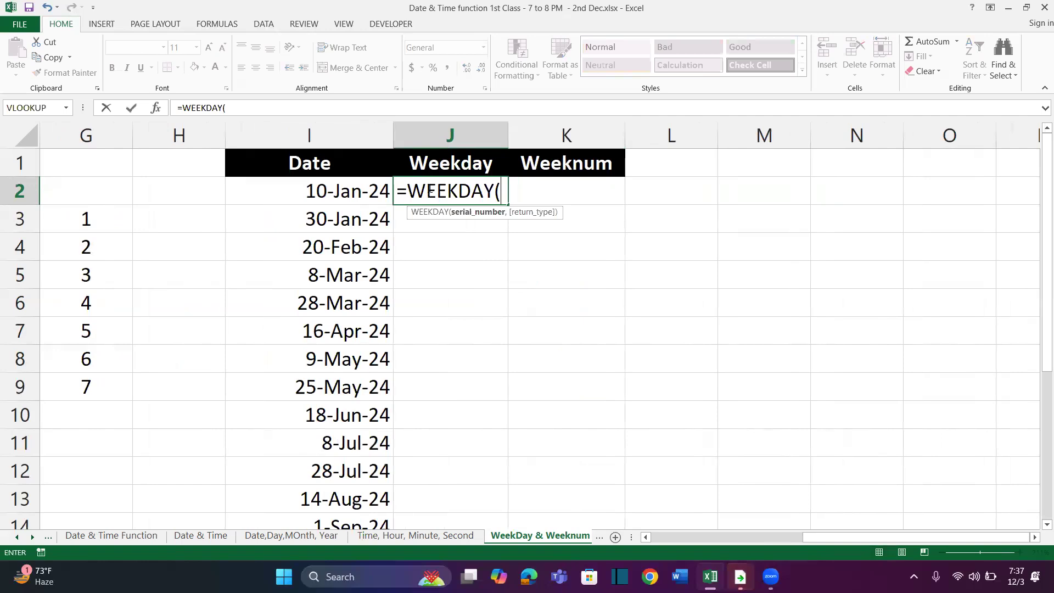
{"action": "left_click", "coordinate": [354, 189]}
{"action": "type", "text": ")"}
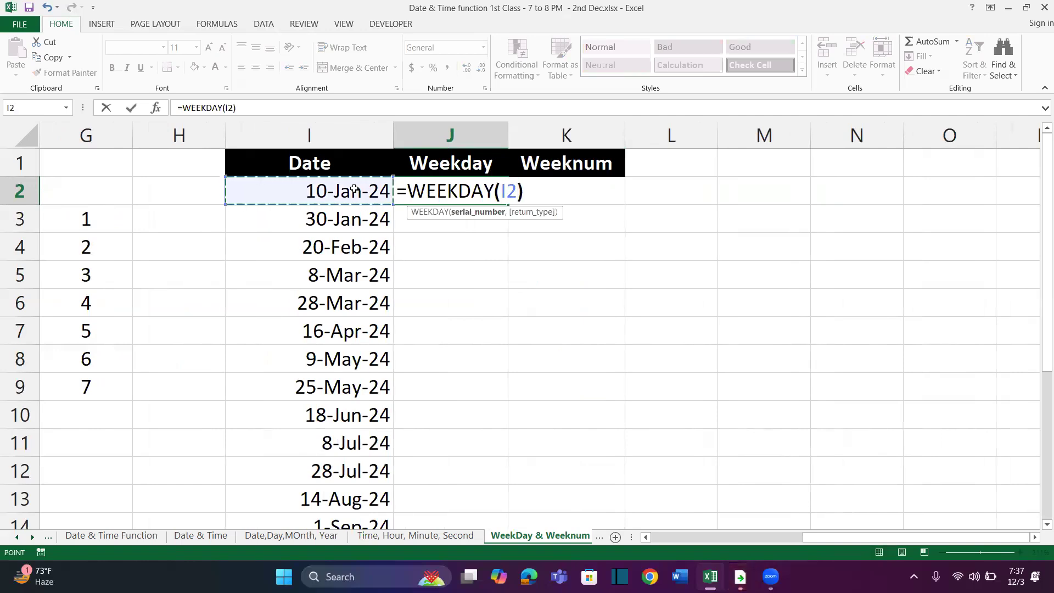
{"action": "key", "text": "Return"}
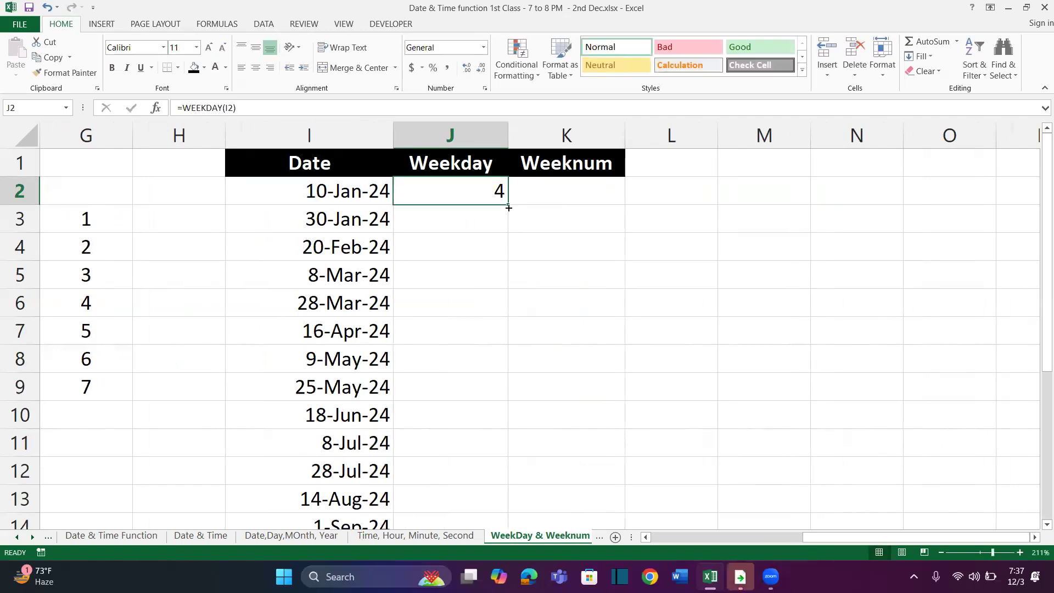
{"action": "double_click", "coordinate": [508, 208]}
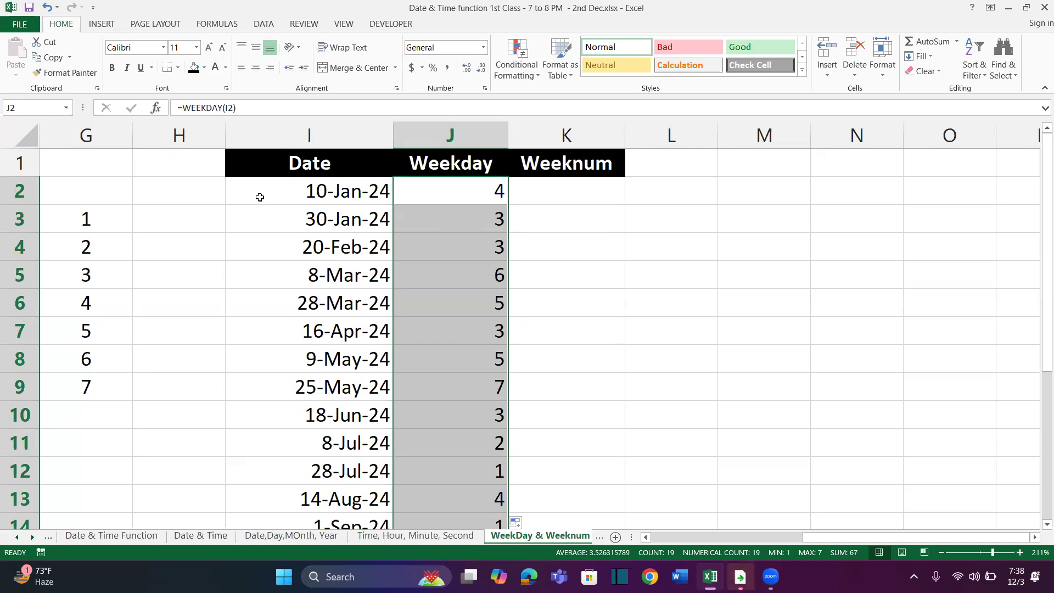
Enter =TEXT(I2,"DDD") in H2 and fill it down through H20 to give each date's short day name
{"action": "left_click", "coordinate": [212, 190]}
{"action": "type", "text": "+te"}
{"action": "key", "text": "Tab"}
{"action": "key", "text": "Escape"}
{"action": "type", "text": "=text"}
{"action": "key", "text": "Tab"}
{"action": "left_click", "coordinate": [295, 193]}
{"action": "type", "text": ","}
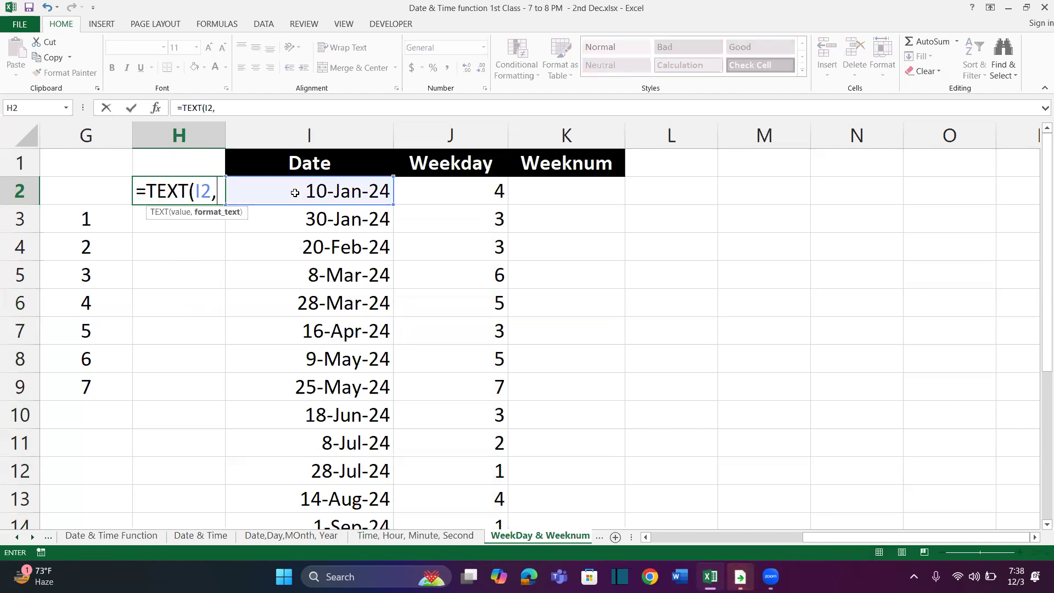
{"action": "type", "text": "\""}
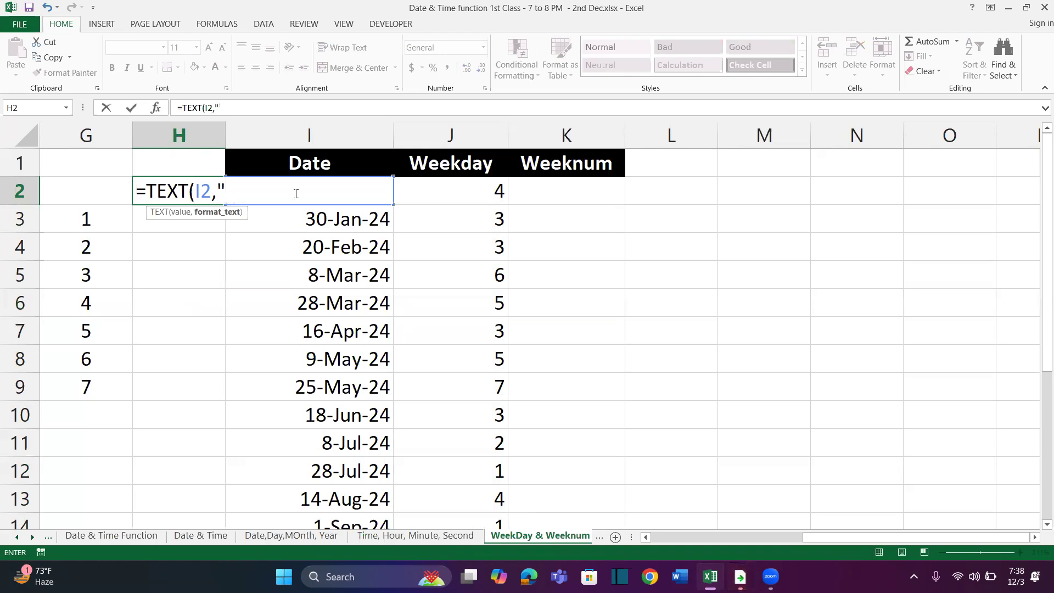
{"action": "type", "text": "\"DDD\")"}
{"action": "key", "text": "Return"}
{"action": "key", "text": "Up"}
{"action": "double_click", "coordinate": [225, 205]}
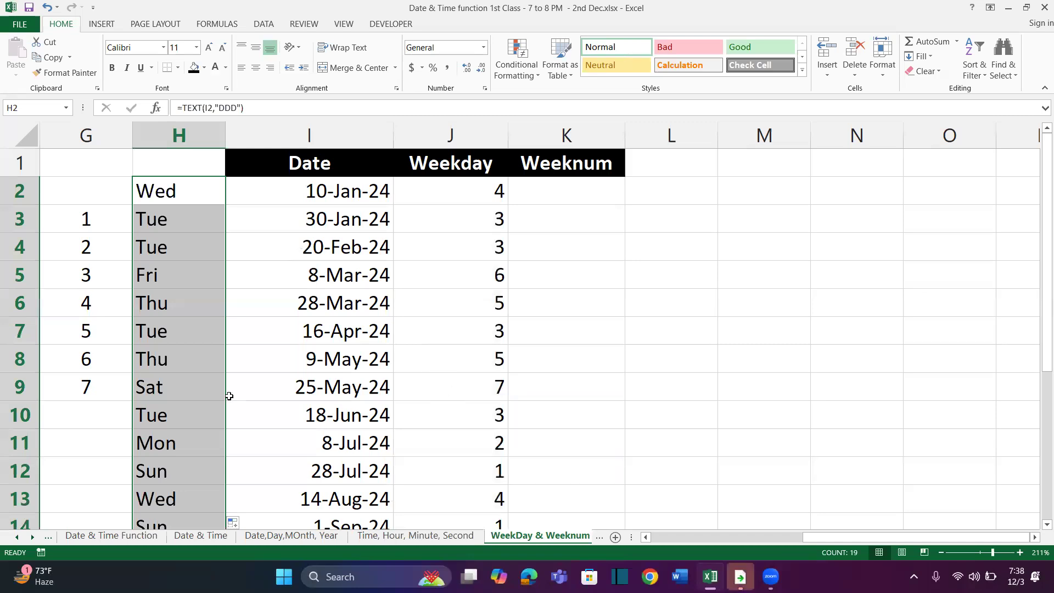
{"action": "left_click", "coordinate": [192, 393]}
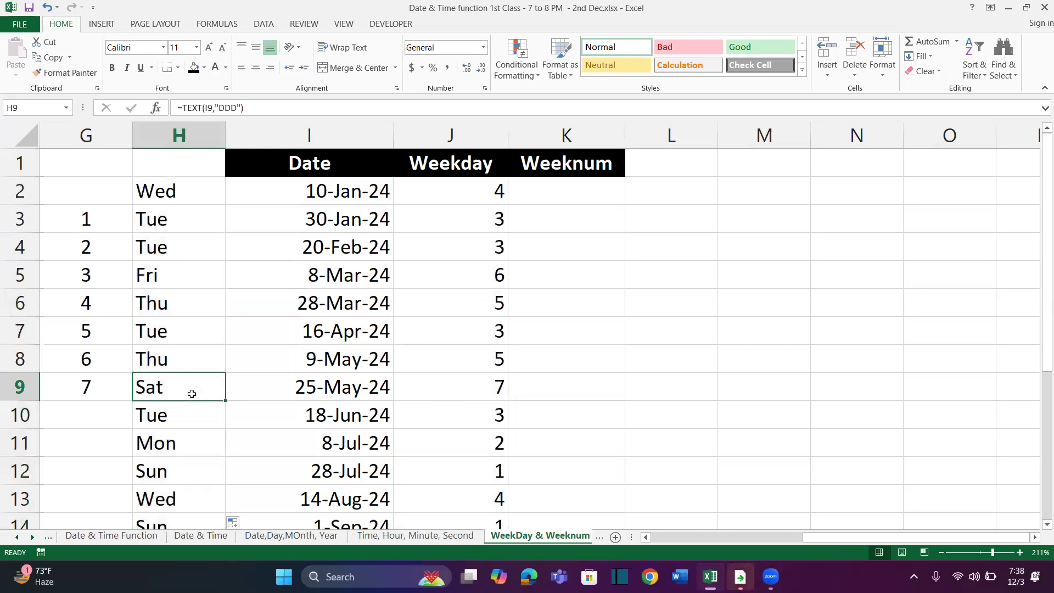
{"action": "left_click", "coordinate": [199, 192]}
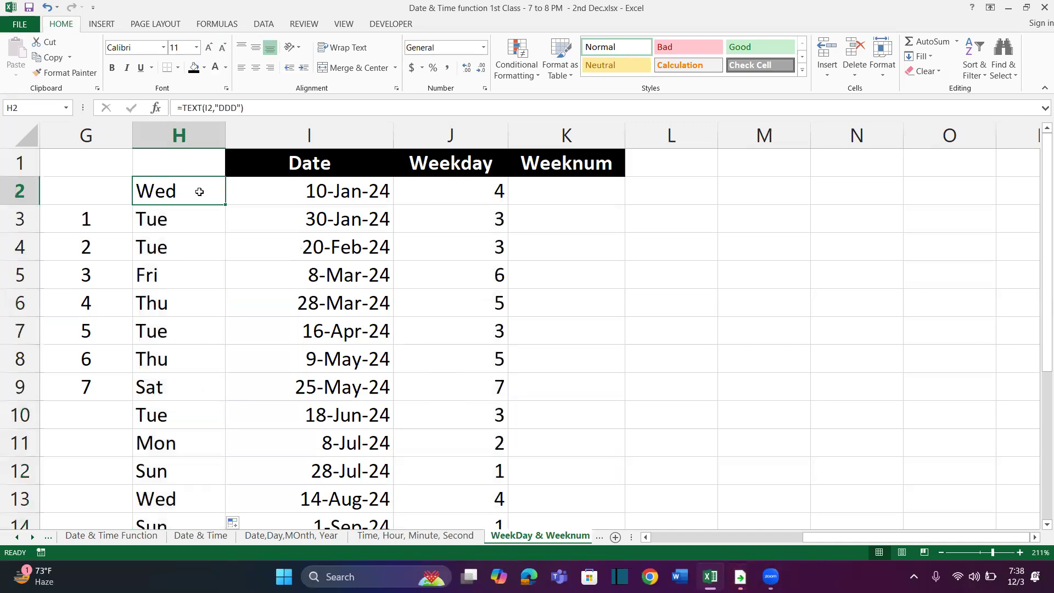
Change the WEEKDAY formula in J2 to =WEEKDAY(I2,2), counting Monday as day 1, and fill it down through J20
{"action": "left_click", "coordinate": [184, 386]}
{"action": "left_click", "coordinate": [348, 188]}
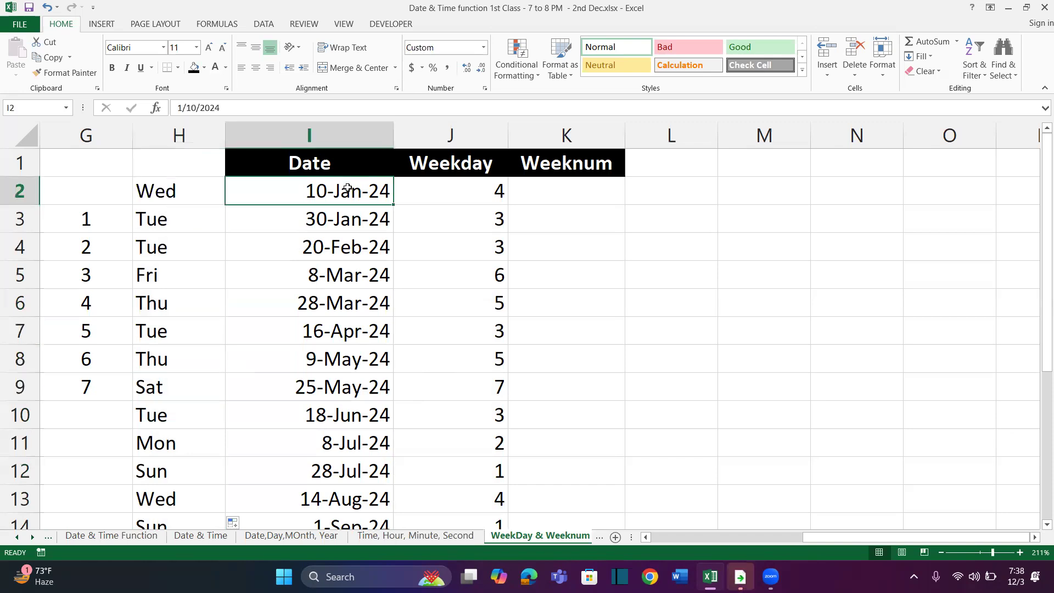
{"action": "left_click", "coordinate": [460, 190]}
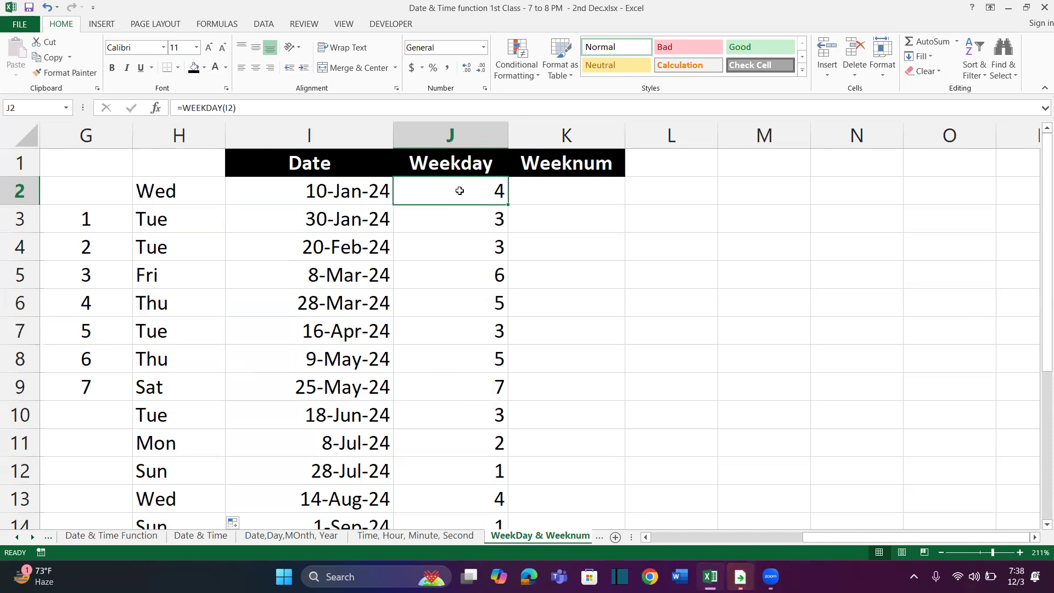
{"action": "double_click", "coordinate": [460, 190]}
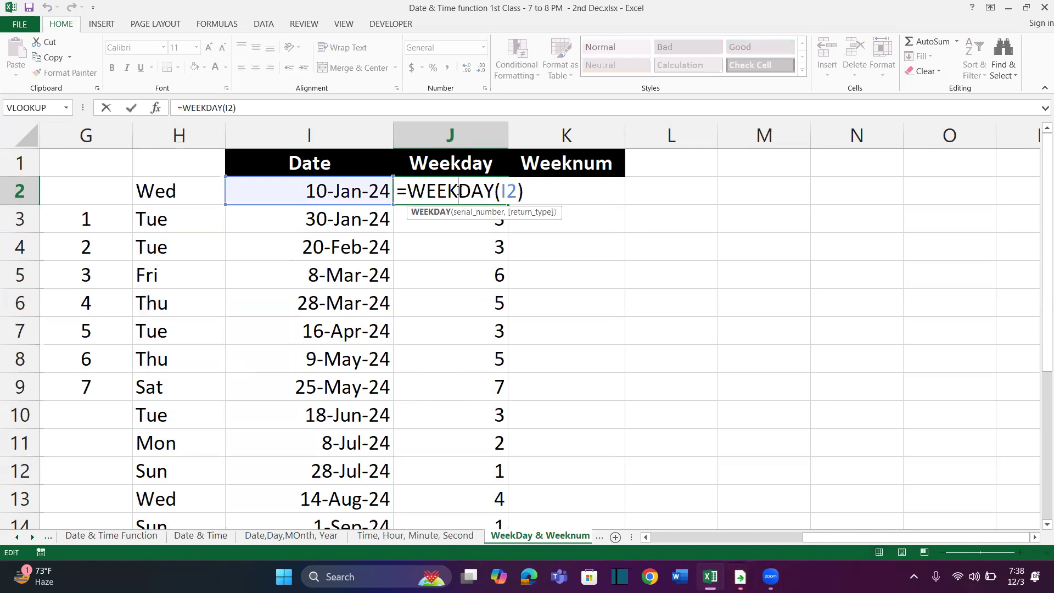
{"action": "left_click", "coordinate": [511, 191]}
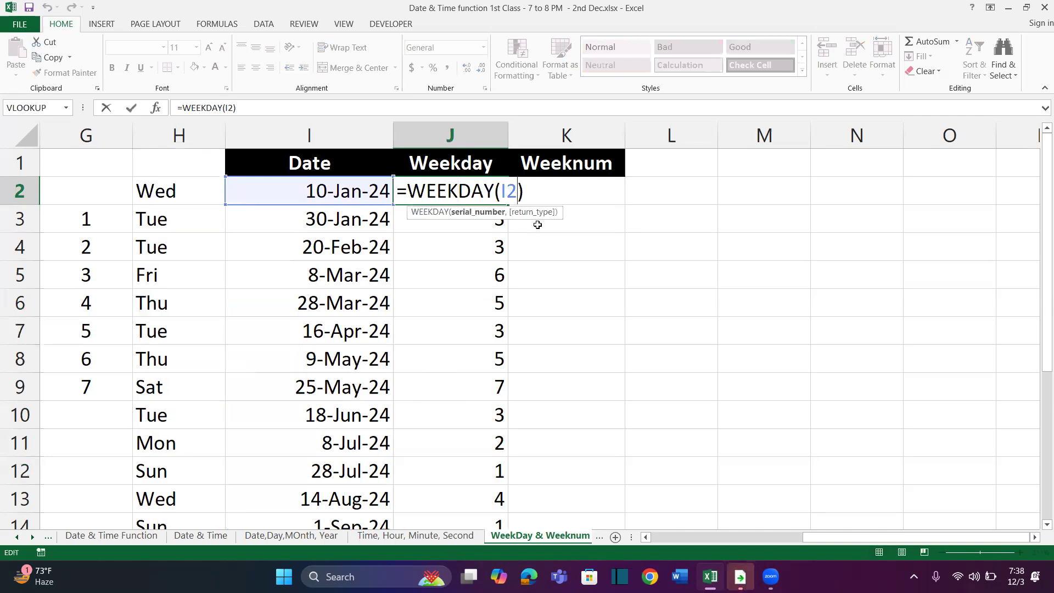
{"action": "type", "text": ","}
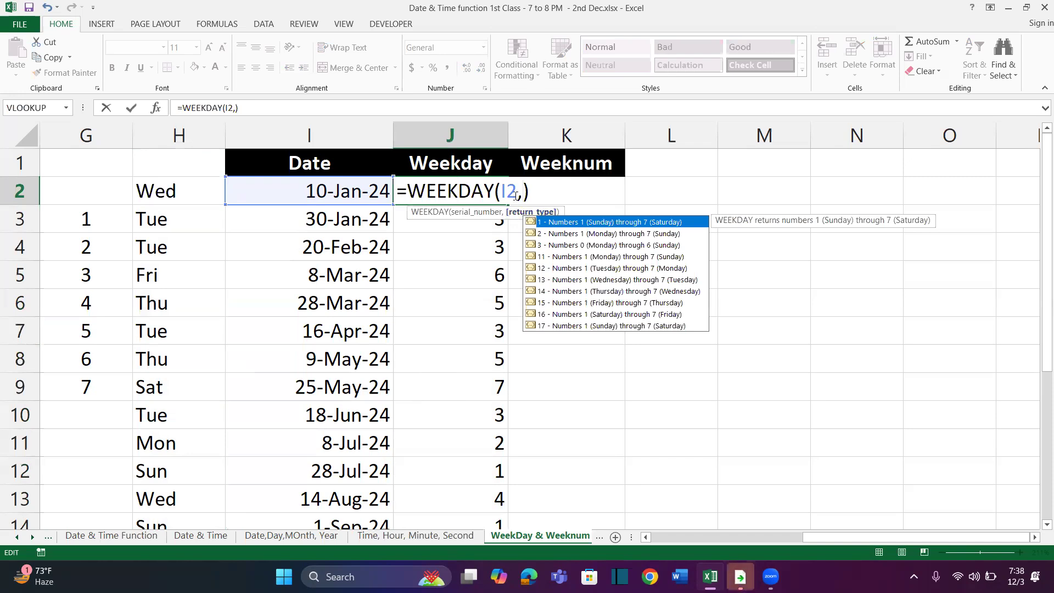
{"action": "left_click", "coordinate": [585, 235]}
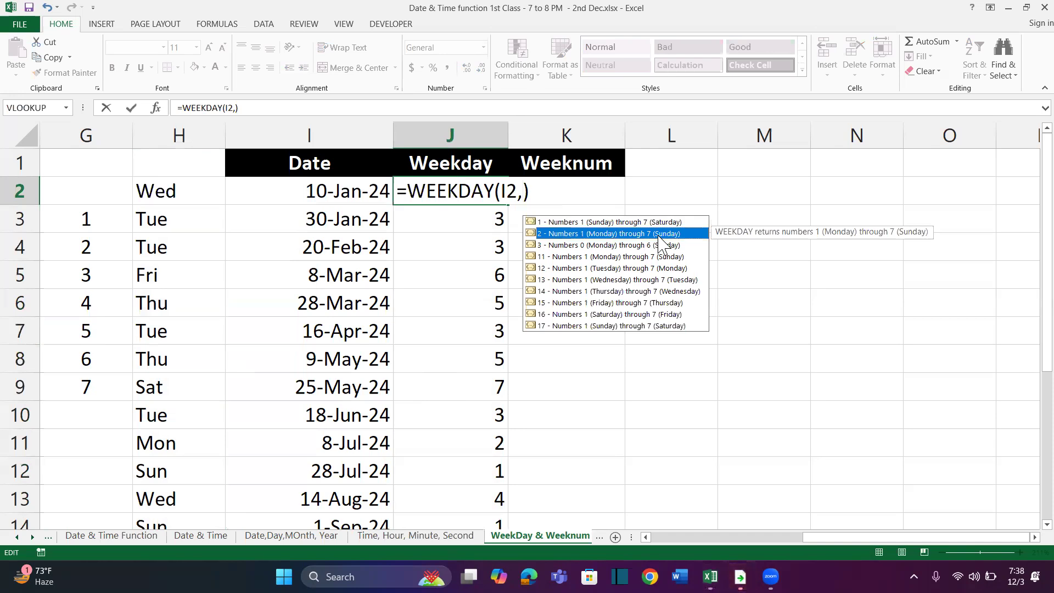
{"action": "double_click", "coordinate": [540, 235]}
{"action": "key", "text": "Return"}
{"action": "key", "text": "Up"}
{"action": "key", "text": "ctrl+shift+Down"}
{"action": "key", "text": "ctrl+d"}
{"action": "scroll", "coordinate": [477, 220], "scroll_direction": "up", "scroll_amount": 3}
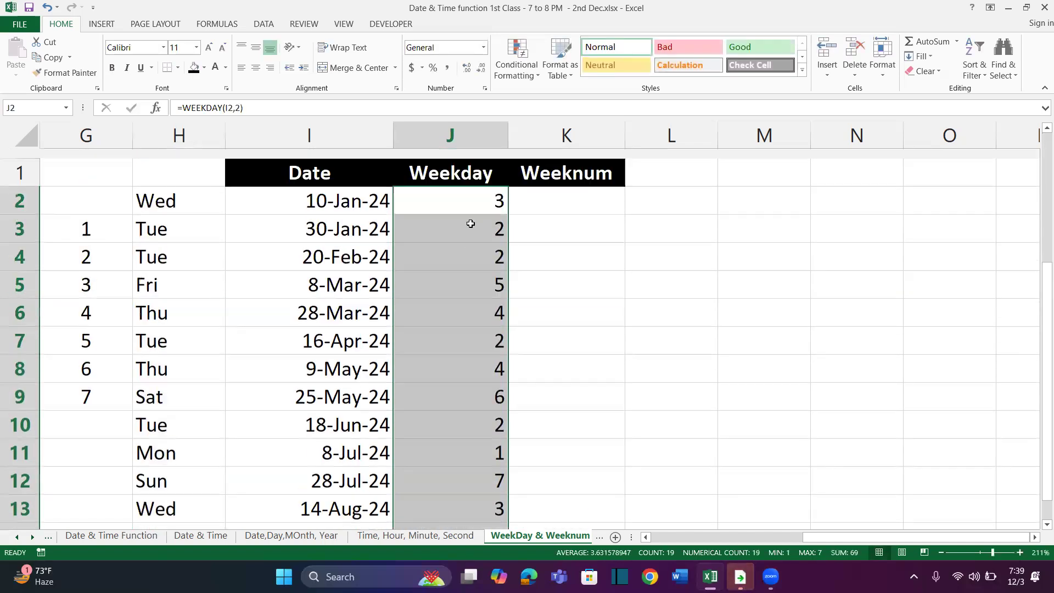
{"action": "left_click", "coordinate": [565, 318]}
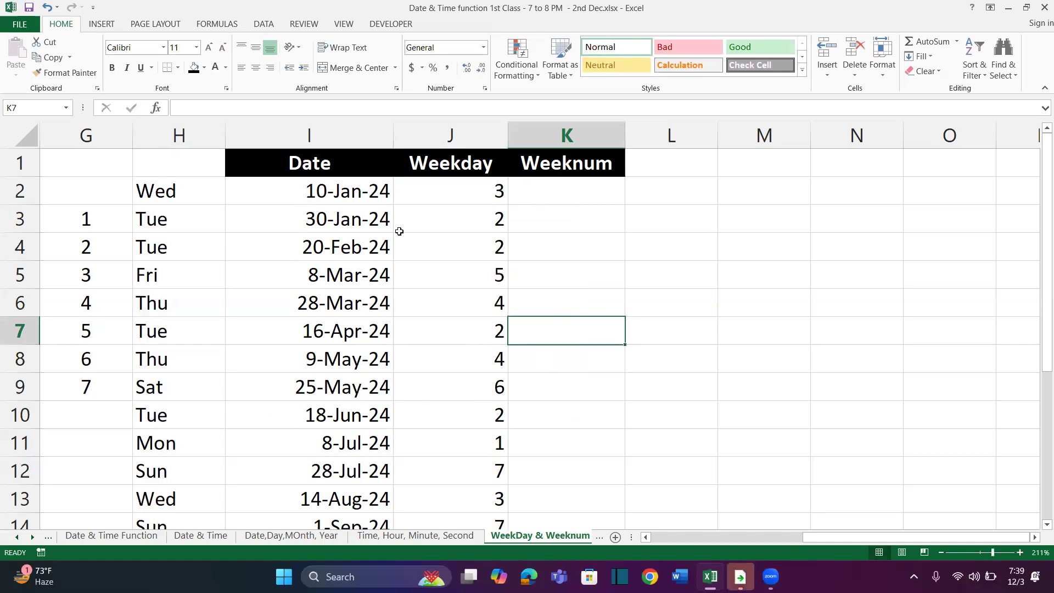
{"action": "left_click", "coordinate": [187, 139]}
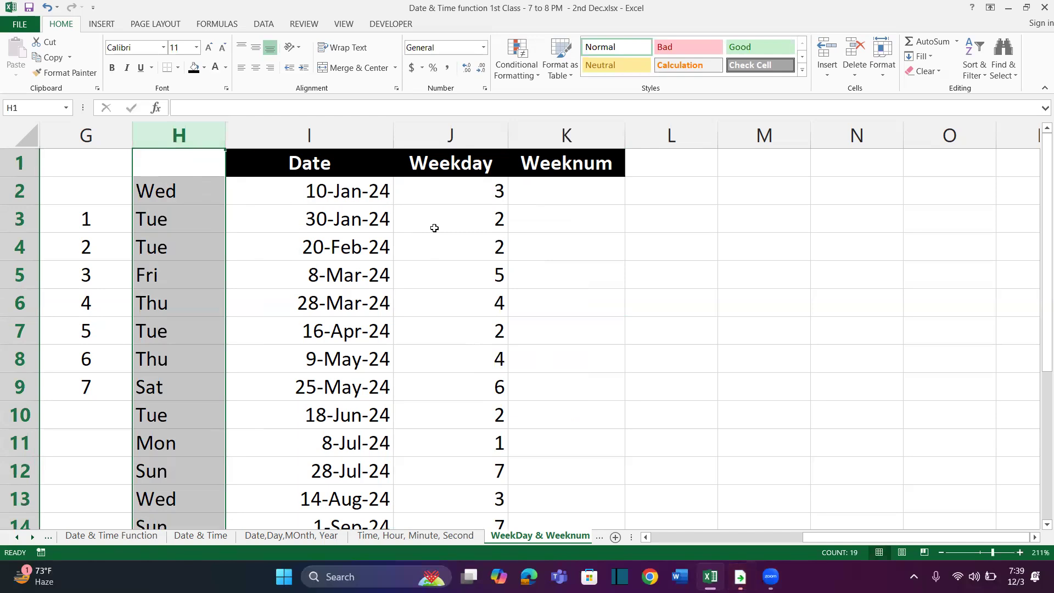
Enter =WEEKNUM(I2,2) in K2, with weeks beginning on Monday
{"action": "left_click", "coordinate": [560, 192]}
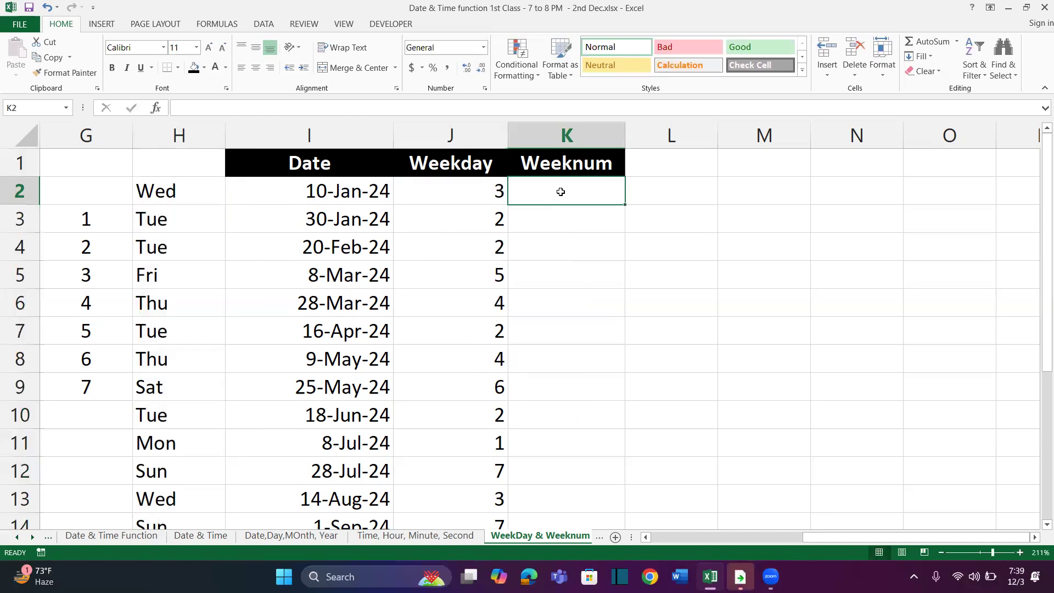
{"action": "type", "text": "="}
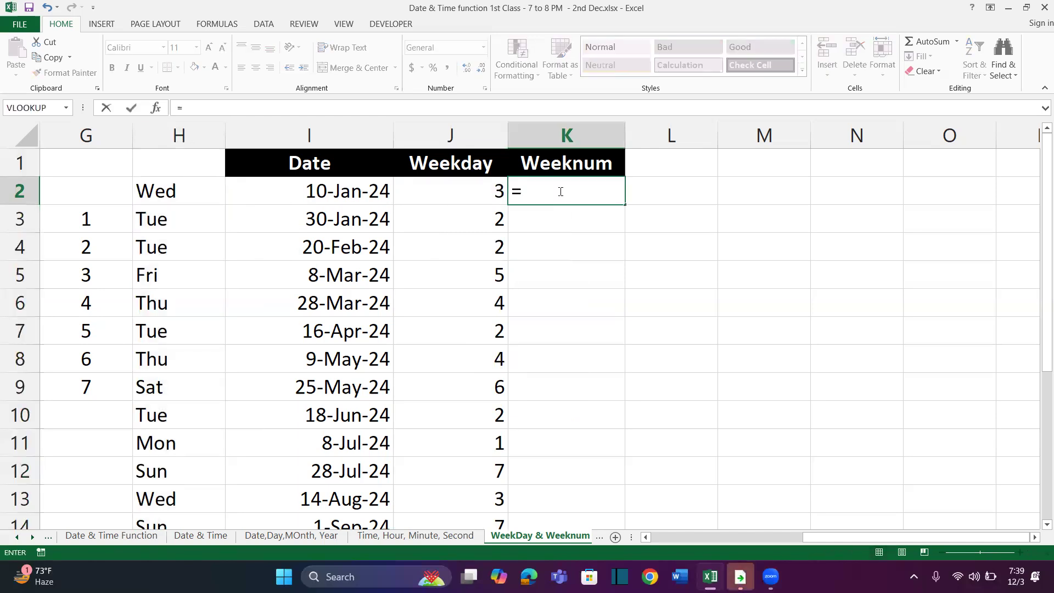
{"action": "type", "text": "Week"}
{"action": "double_click", "coordinate": [533, 226]}
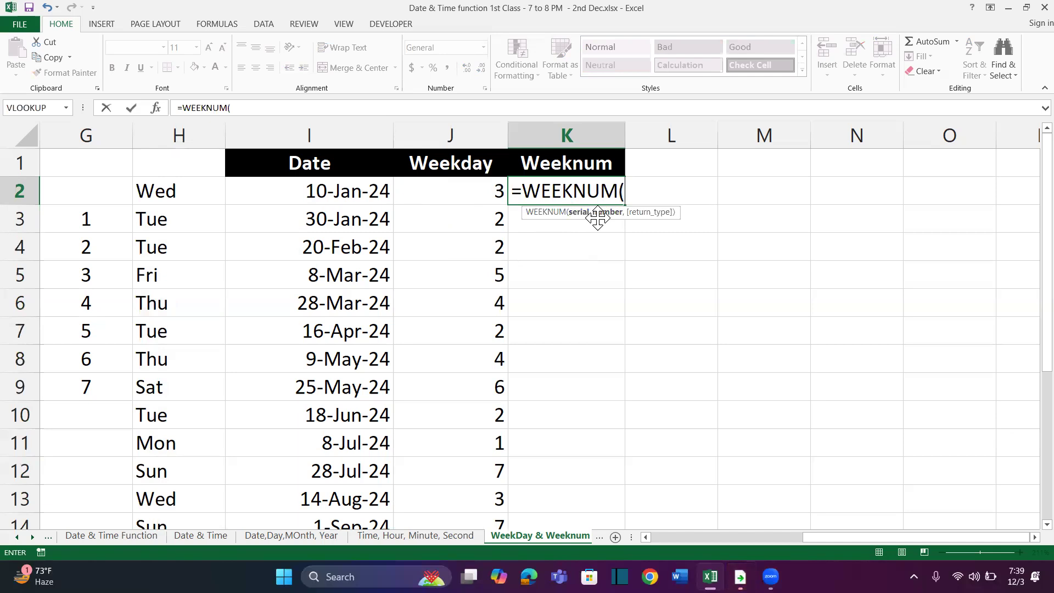
{"action": "left_click", "coordinate": [379, 193]}
{"action": "type", "text": ","}
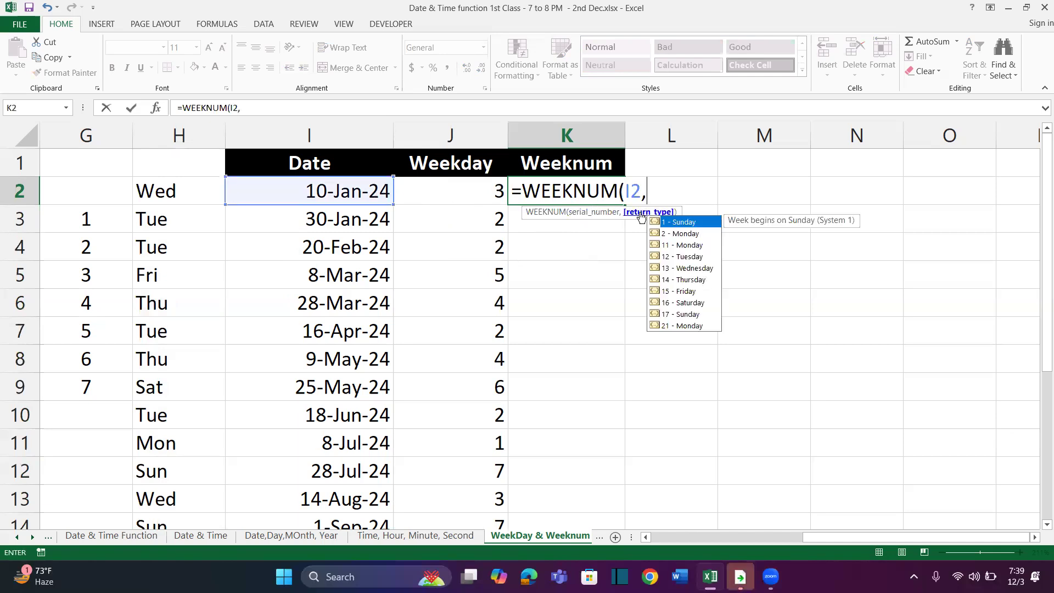
{"action": "left_click", "coordinate": [675, 235]}
{"action": "double_click", "coordinate": [674, 235]}
{"action": "type", "text": ")"}
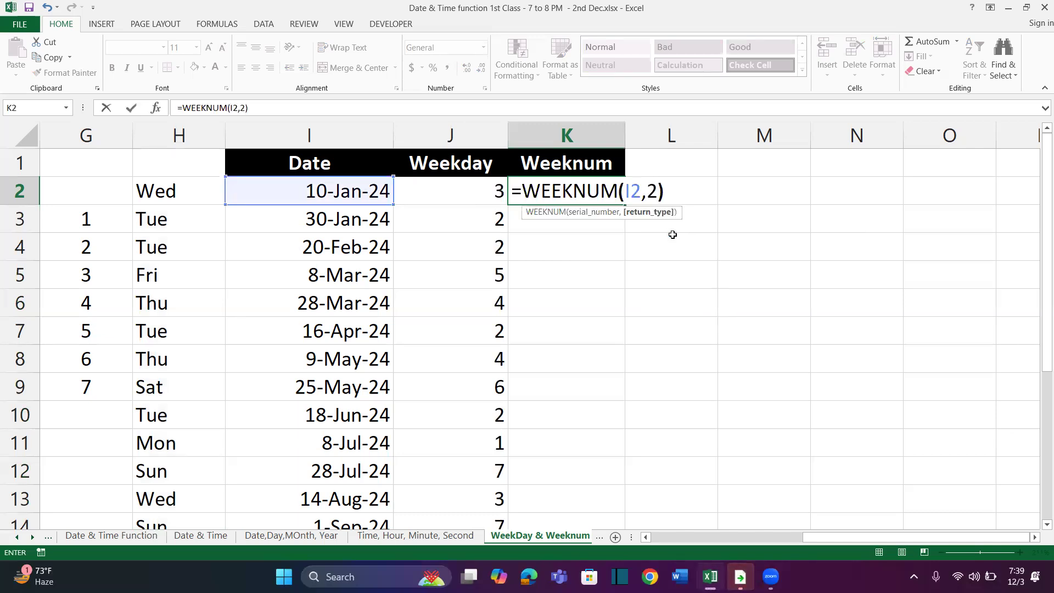
{"action": "key", "text": "Return"}
Fill the WEEKNUM formula from K2 down beside all the dates through K20 and review the column
{"action": "key", "text": "Up"}
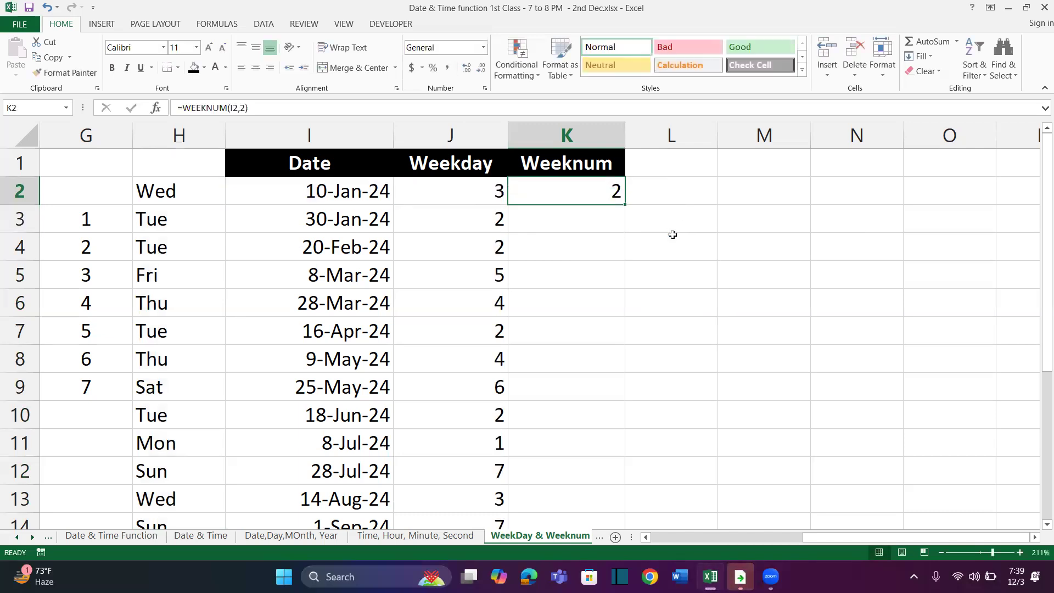
{"action": "double_click", "coordinate": [626, 204]}
{"action": "scroll", "coordinate": [575, 438], "scroll_direction": "down", "scroll_amount": 2}
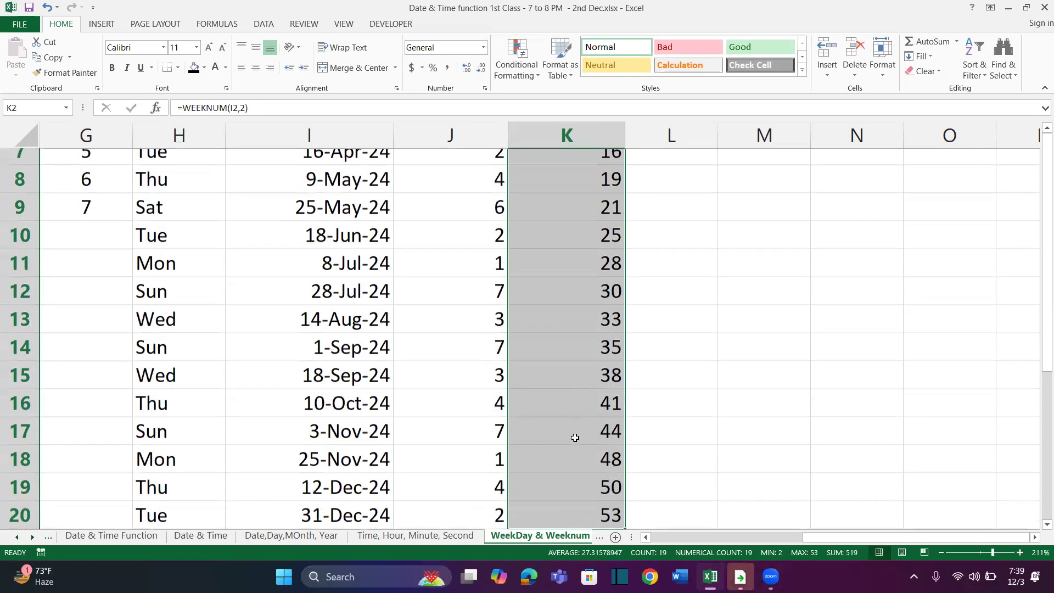
{"action": "scroll", "coordinate": [575, 438], "scroll_direction": "up", "scroll_amount": 3}
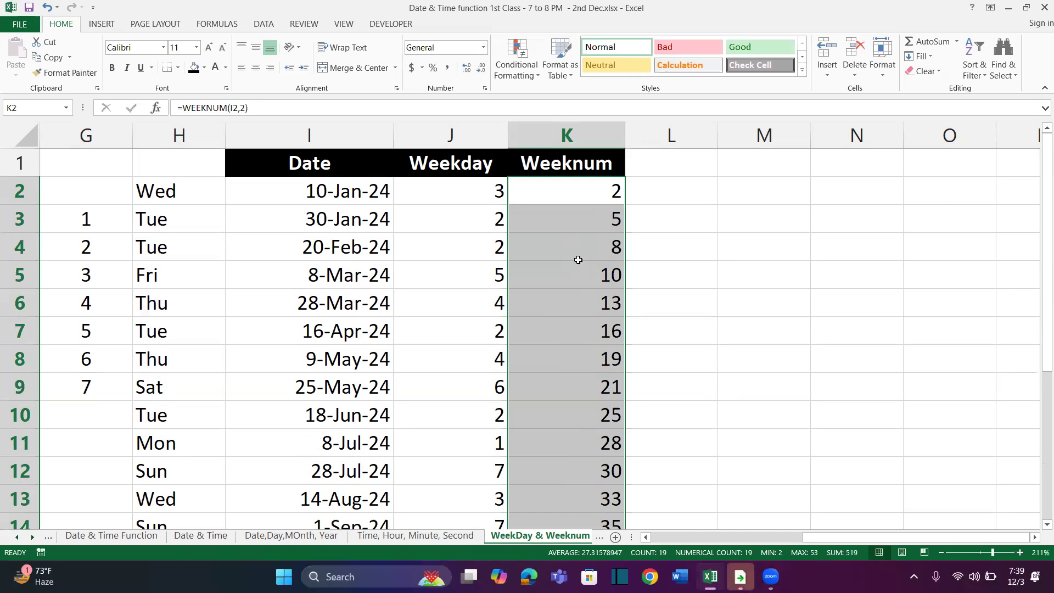
{"action": "scroll", "coordinate": [579, 261], "scroll_direction": "right", "scroll_amount": 1}
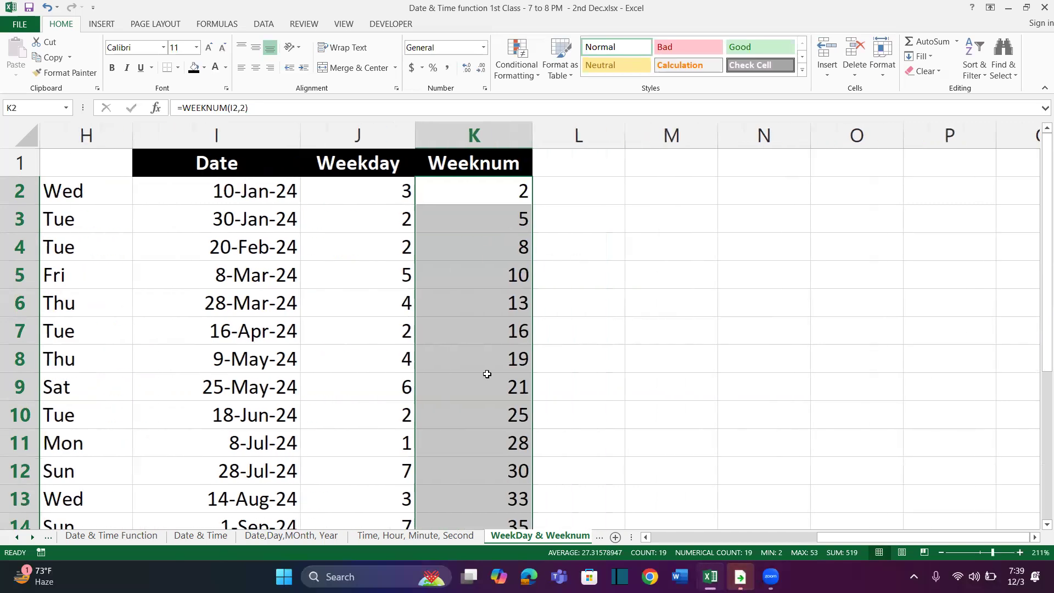
{"action": "scroll", "coordinate": [488, 374], "scroll_direction": "down", "scroll_amount": 3}
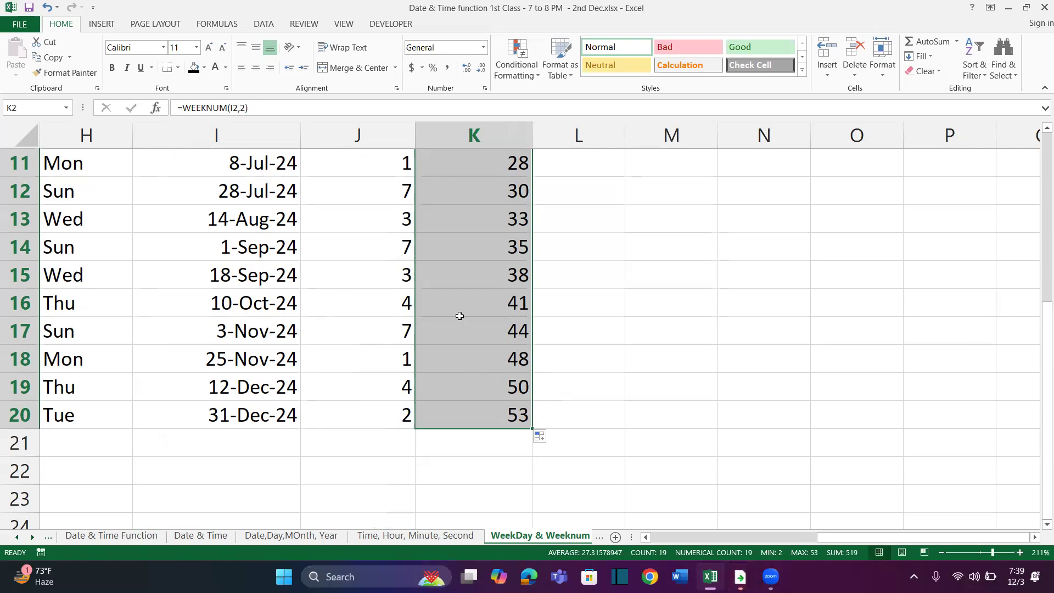
{"action": "scroll", "coordinate": [460, 316], "scroll_direction": "up", "scroll_amount": 4}
Replace the WEEKNUM return type in K2 with 13, so weeks begin on Wednesday
{"action": "double_click", "coordinate": [496, 193]}
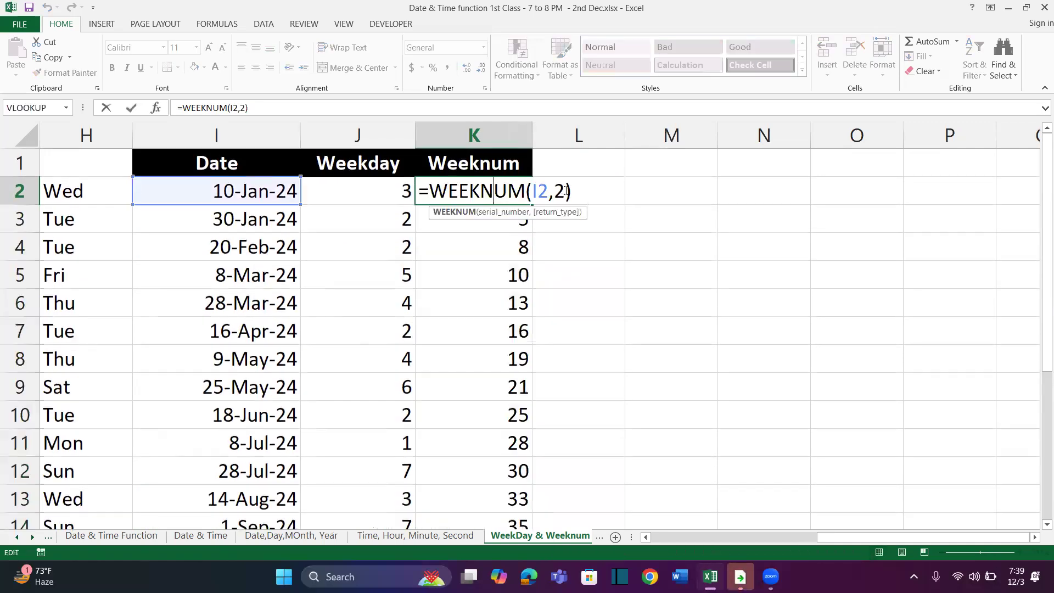
{"action": "key", "text": "BackSpace"}
{"action": "key", "text": "Down"}
{"action": "key", "text": "Down"}
{"action": "key", "text": "Down"}
{"action": "key", "text": "Down"}
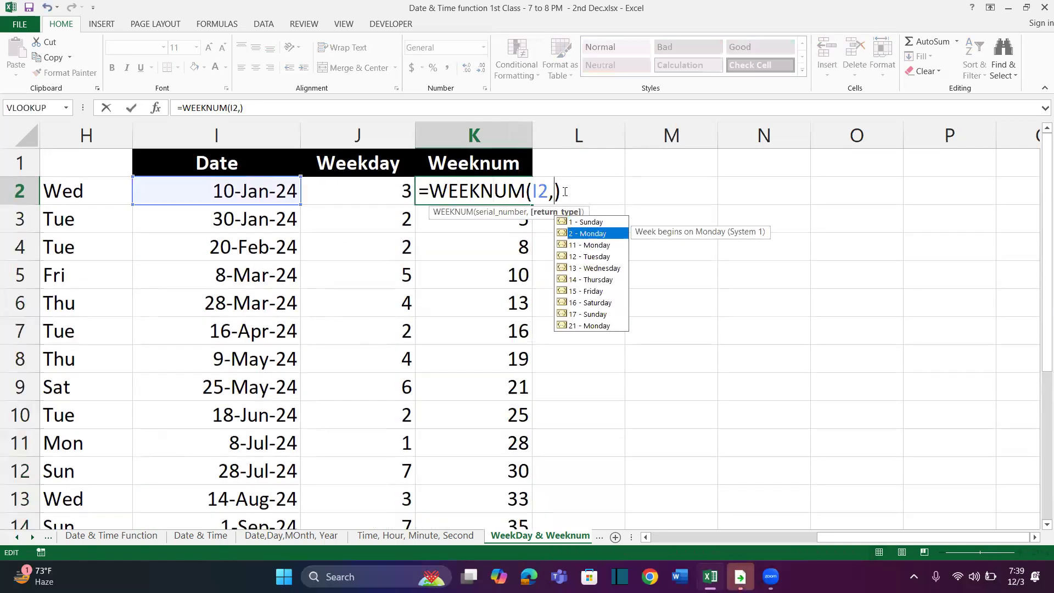
{"action": "key", "text": "Tab"}
{"action": "key", "text": "Return"}
{"action": "key", "text": "Up"}
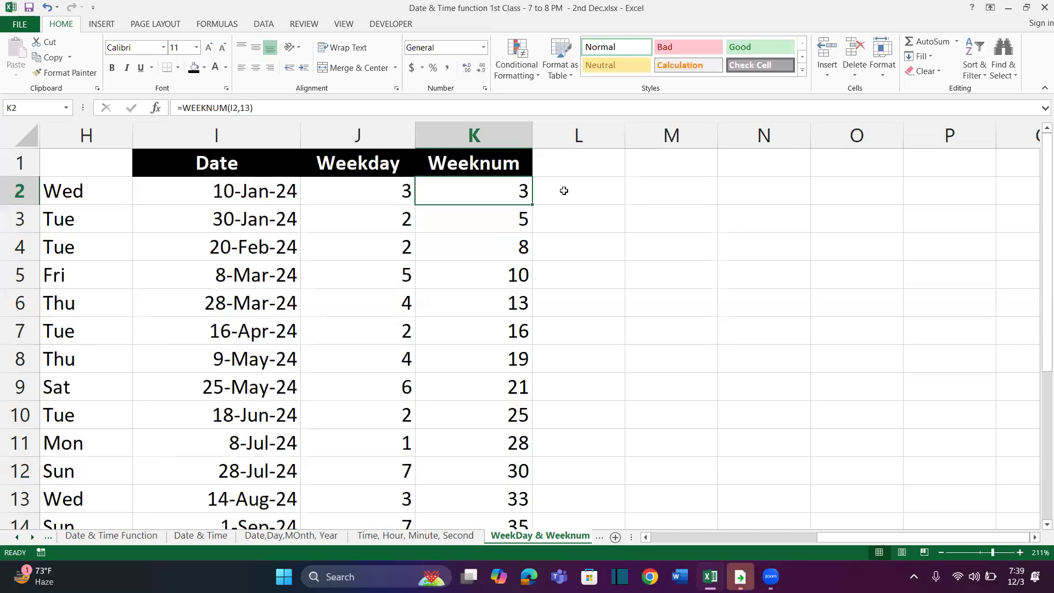
Reselect return type 13 (Wednesday) for the WEEKNUM formula in K2 and fill it down through K20
{"action": "key", "text": "F2"}
{"action": "left_click", "coordinate": [575, 192]}
{"action": "key", "text": "BackSpace"}
{"action": "key", "text": "BackSpace"}
{"action": "type", "text": "3"}
{"action": "key", "text": "BackSpace"}
{"action": "left_click", "coordinate": [580, 268]}
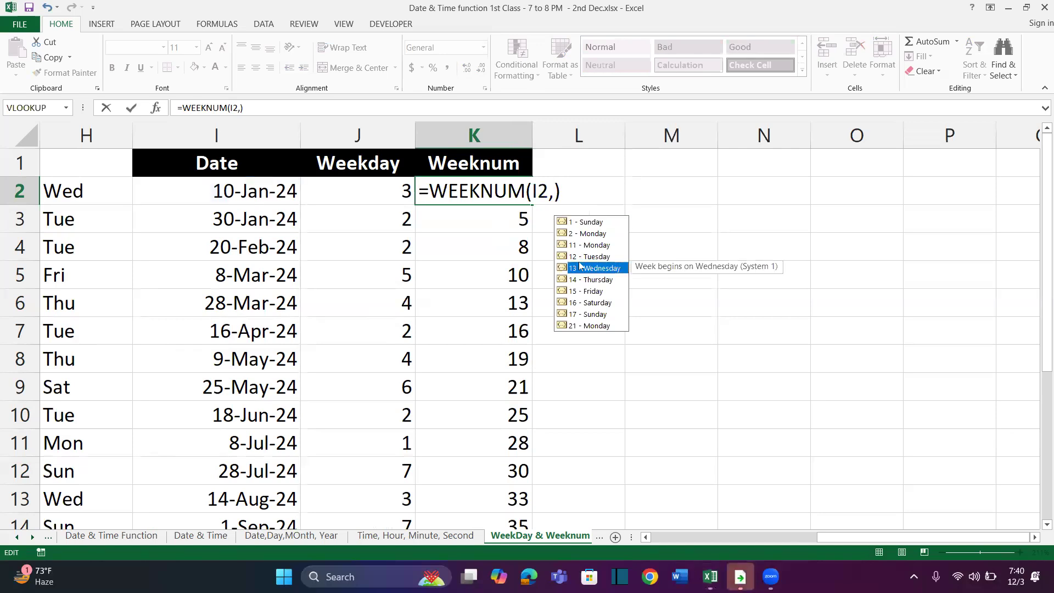
{"action": "double_click", "coordinate": [581, 268]}
{"action": "key", "text": "ctrl+Return"}
{"action": "key", "text": "ctrl+shift+Down"}
{"action": "key", "text": "ctrl+d"}
{"action": "left_click", "coordinate": [516, 442]}
{"action": "key", "text": "ctrl+Up"}
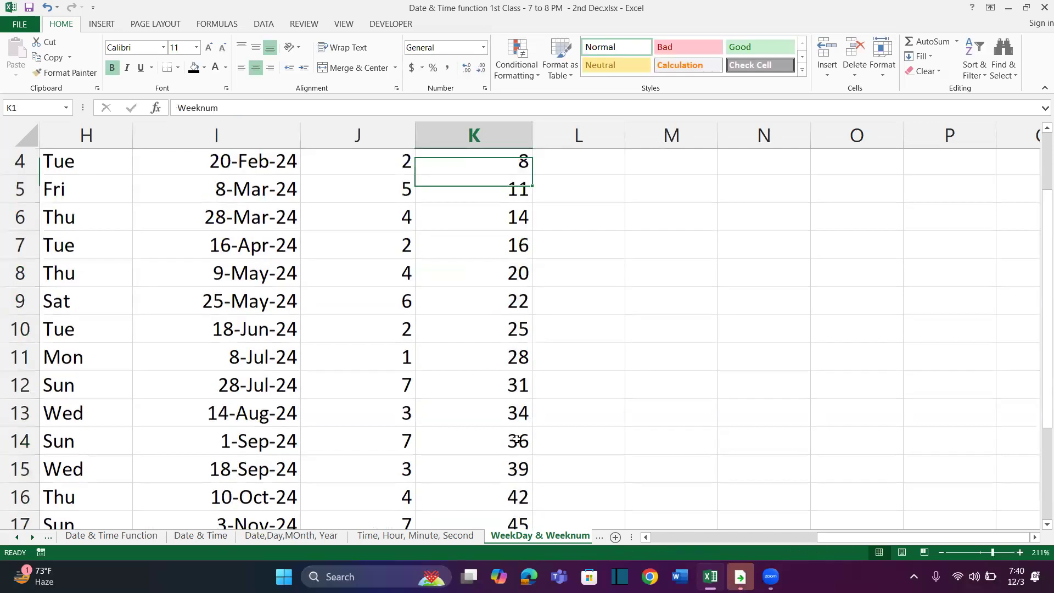
Set the WEEKNUM return type in K2 to 17 (Sunday) and fill the formula down through K20
{"action": "key", "text": "Down"}
{"action": "key", "text": "F2"}
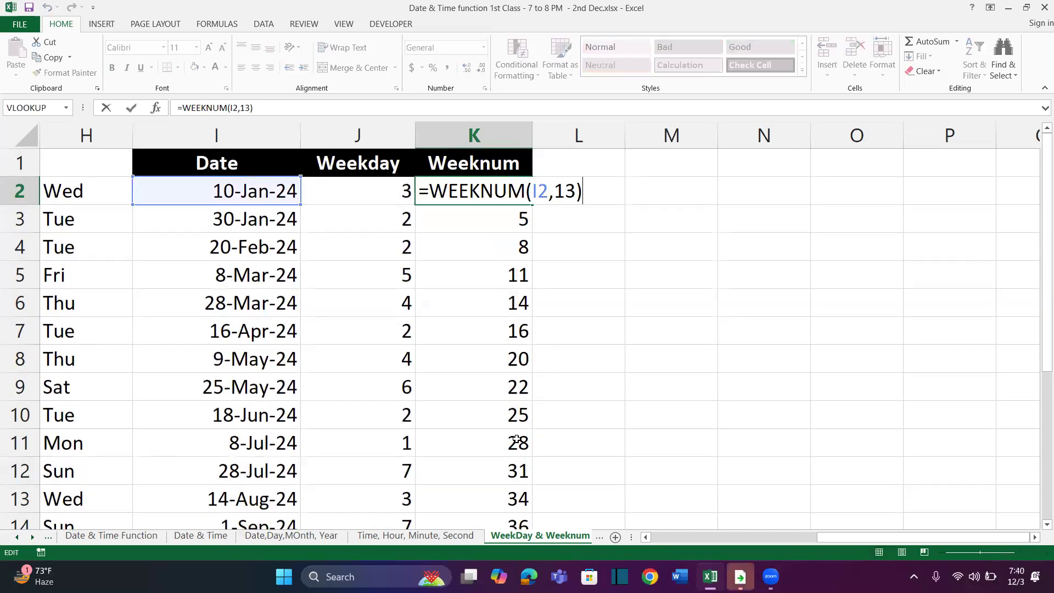
{"action": "left_click", "coordinate": [575, 196]}
{"action": "key", "text": "BackSpace"}
{"action": "key", "text": "Down"}
{"action": "key", "text": "Down"}
{"action": "key", "text": "Down"}
{"action": "key", "text": "Down"}
{"action": "key", "text": "Down"}
{"action": "key", "text": "Down"}
{"action": "key", "text": "Down"}
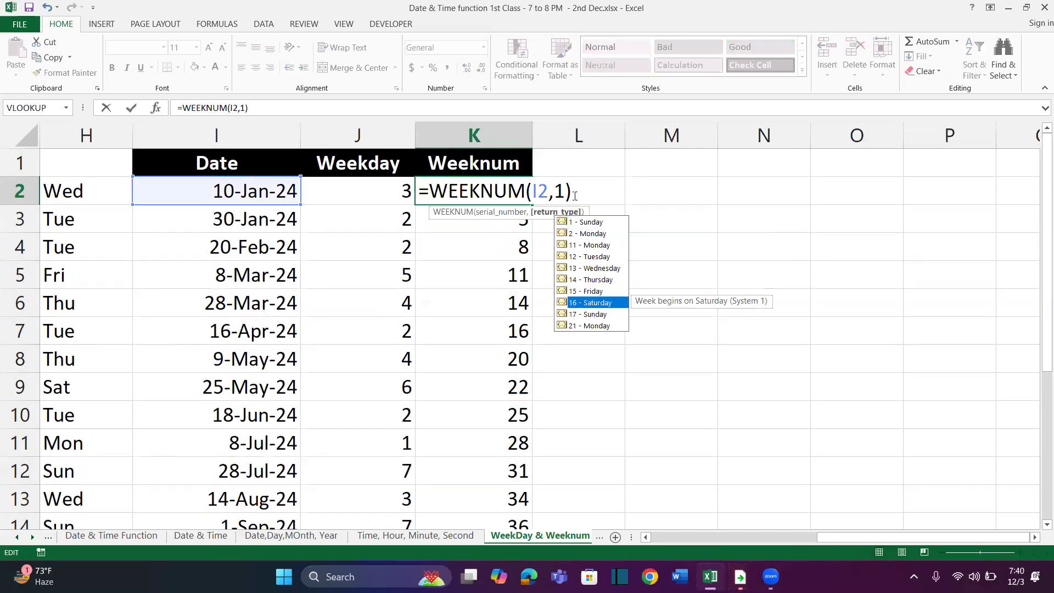
{"action": "key", "text": "Down"}
{"action": "key", "text": "Tab"}
{"action": "key", "text": "ctrl+Return"}
{"action": "key", "text": "ctrl+shift+Down"}
{"action": "key", "text": "ctrl+d"}
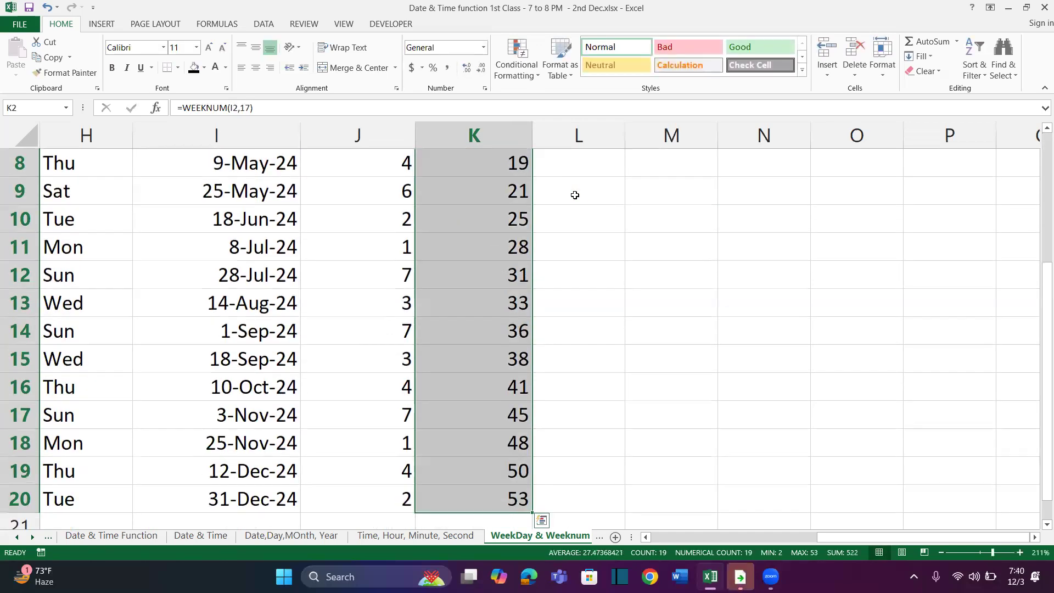
{"action": "key", "text": "Down"}
{"action": "key", "text": "Up"}
Set the WEEKNUM return type in K2 to 12 (Tuesday) and fill the formula down through K20
{"action": "key", "text": "F2"}
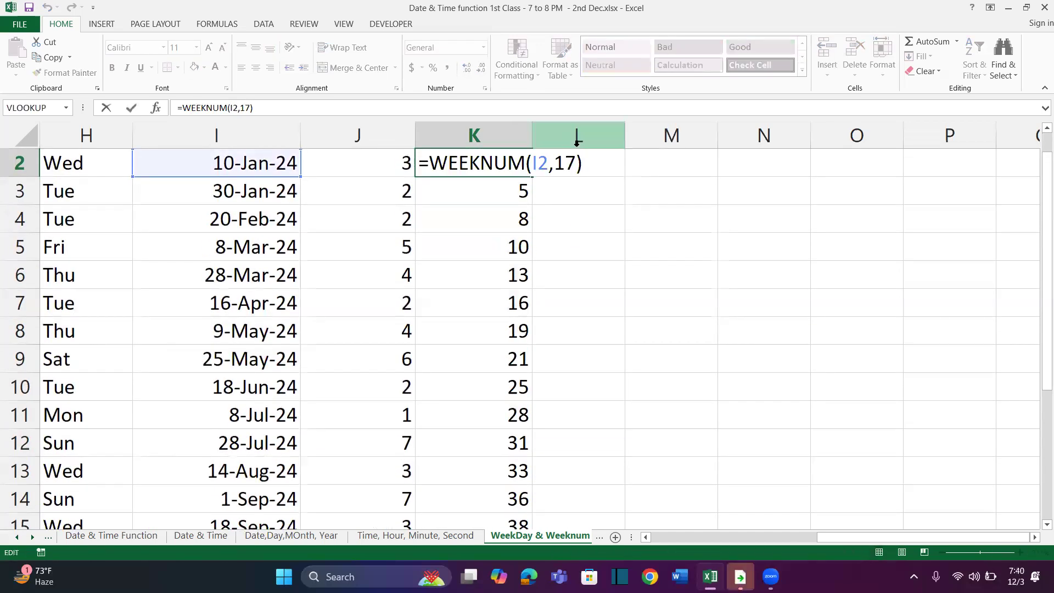
{"action": "key", "text": "Left"}
{"action": "key", "text": "BackSpace"}
{"action": "key", "text": "Down"}
{"action": "key", "text": "Down"}
{"action": "key", "text": "Down"}
{"action": "key", "text": "Down"}
{"action": "key", "text": "Down"}
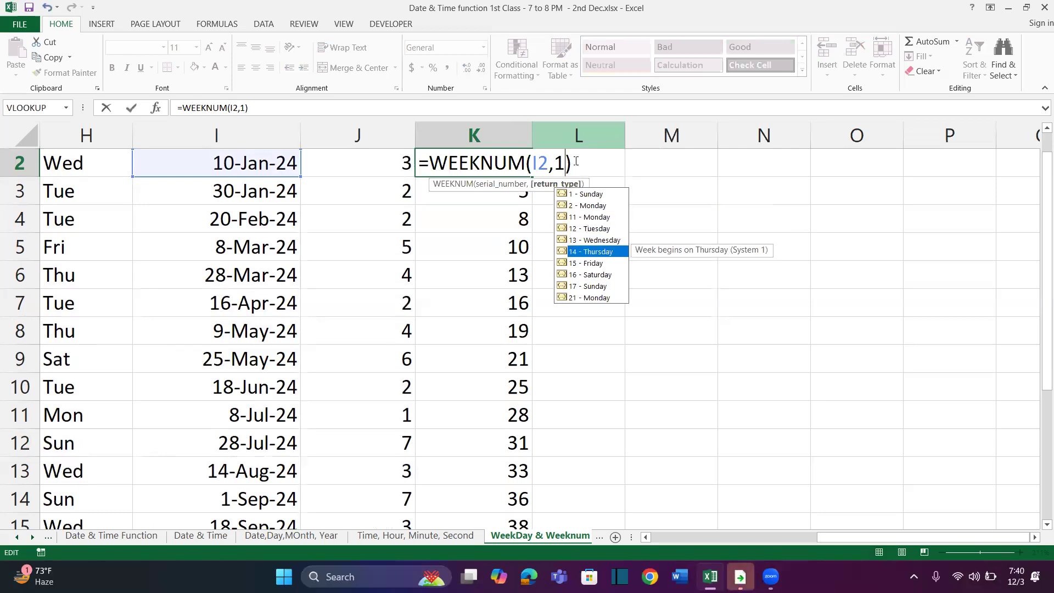
{"action": "key", "text": "Up"}
{"action": "key", "text": "Up"}
{"action": "key", "text": "Down"}
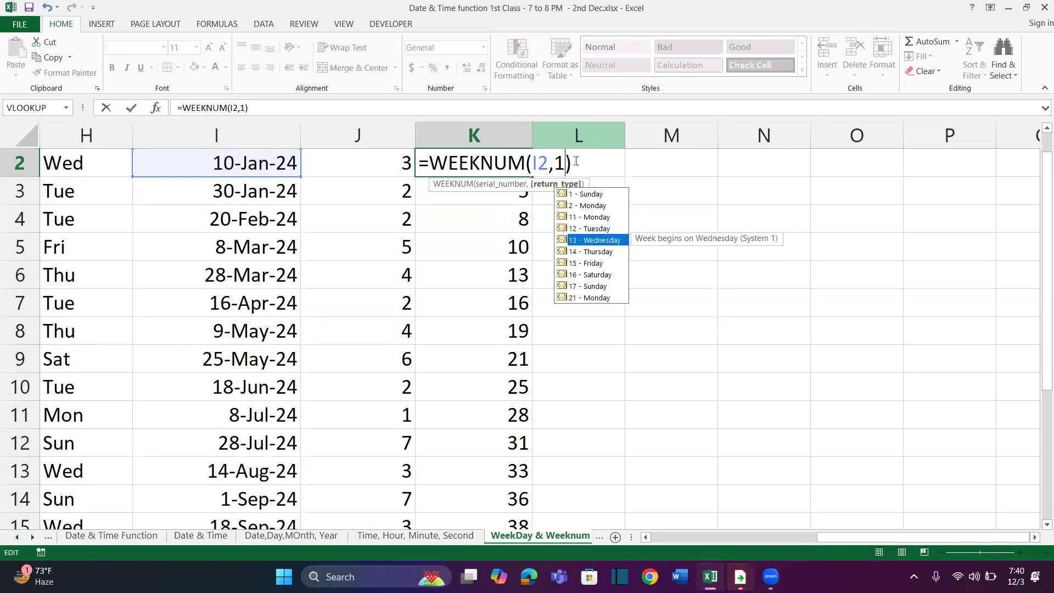
{"action": "key", "text": "Up"}
{"action": "key", "text": "Tab"}
{"action": "key", "text": "Return"}
{"action": "key", "text": "Up"}
{"action": "key", "text": "ctrl+shift+Down"}
{"action": "key", "text": "ctrl+d"}
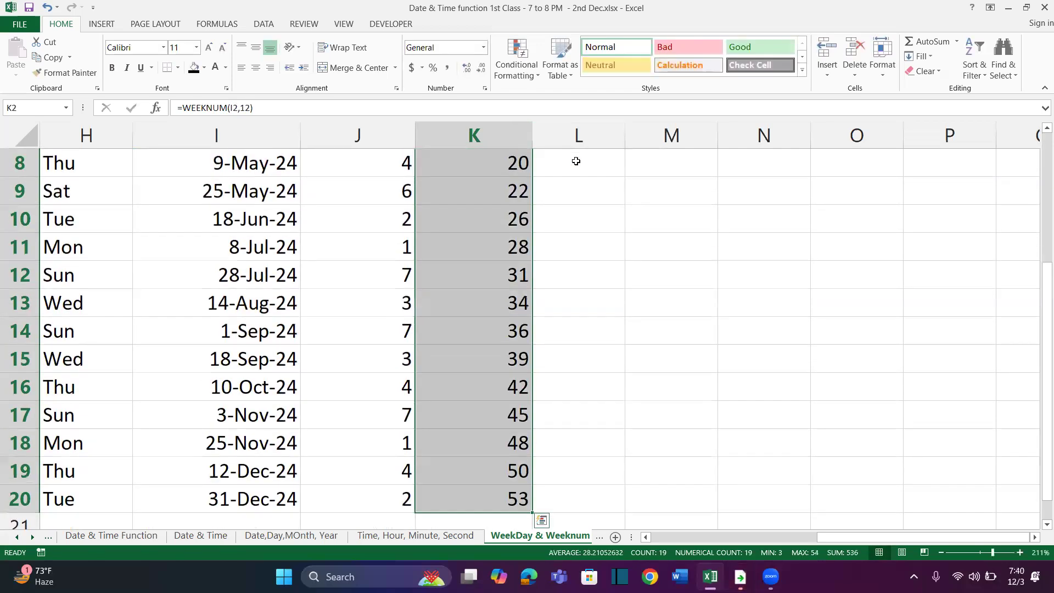
{"action": "key", "text": "Up"}
{"action": "key", "text": "Down"}
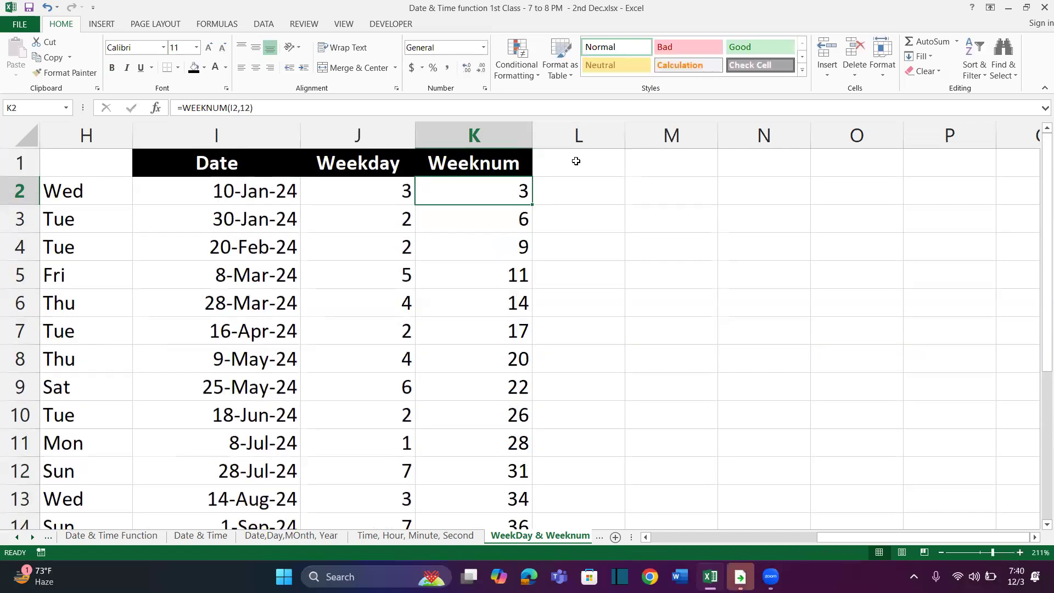
Change the formula in K2 to =WEEKNUM(I2,1), starting weeks on Sunday, and fill it down through K20
{"action": "key", "text": "F2"}
{"action": "key", "text": "BackSpace"}
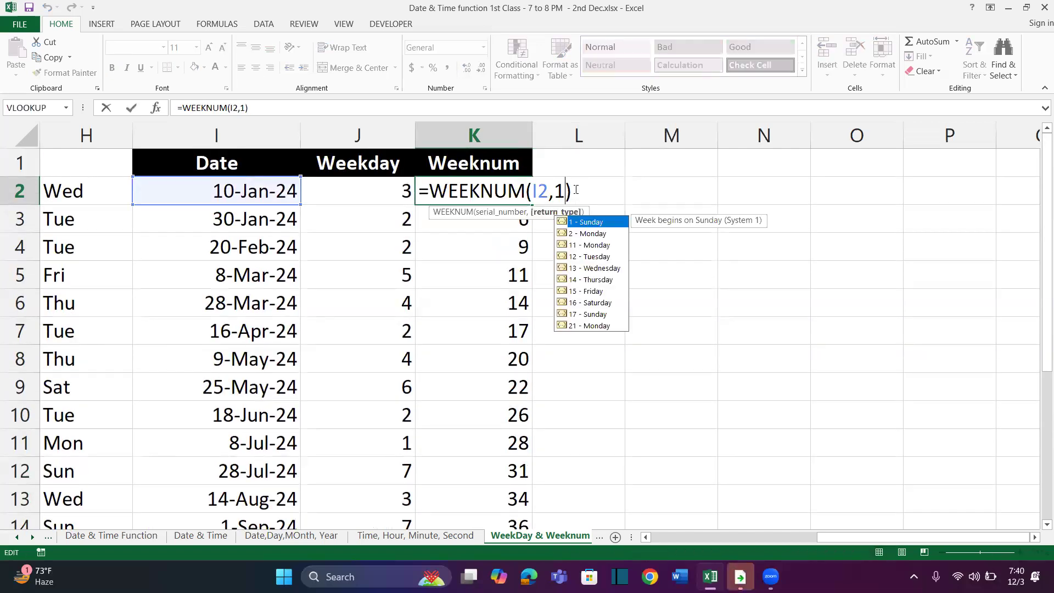
{"action": "key", "text": "Escape"}
{"action": "key", "text": "Return"}
{"action": "key", "text": "Up"}
{"action": "key", "text": "ctrl+shift+Down"}
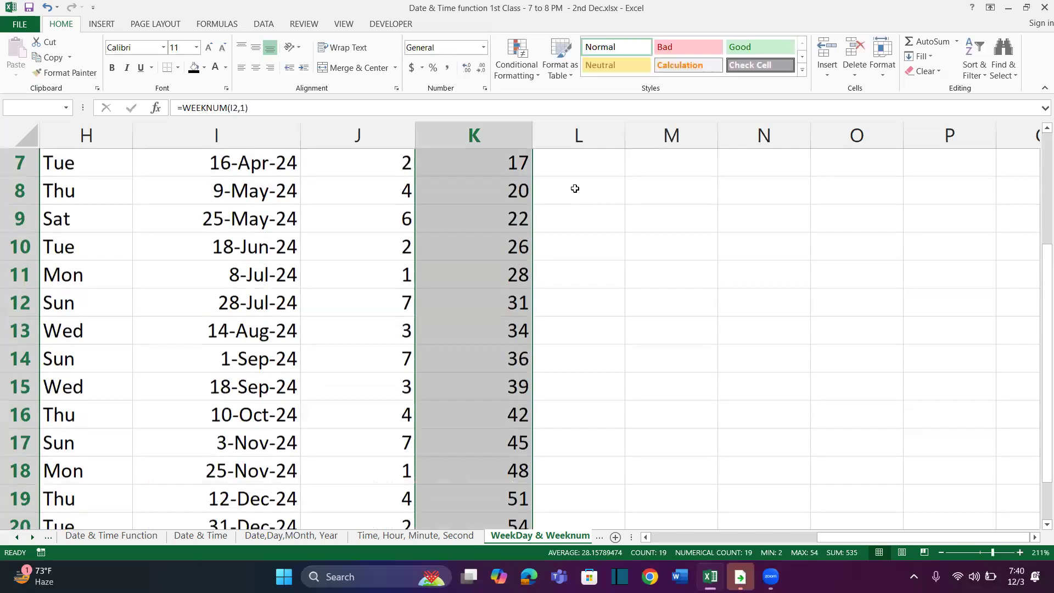
{"action": "key", "text": "ctrl+d"}
{"action": "key", "text": "Up"}
{"action": "key", "text": "Down"}
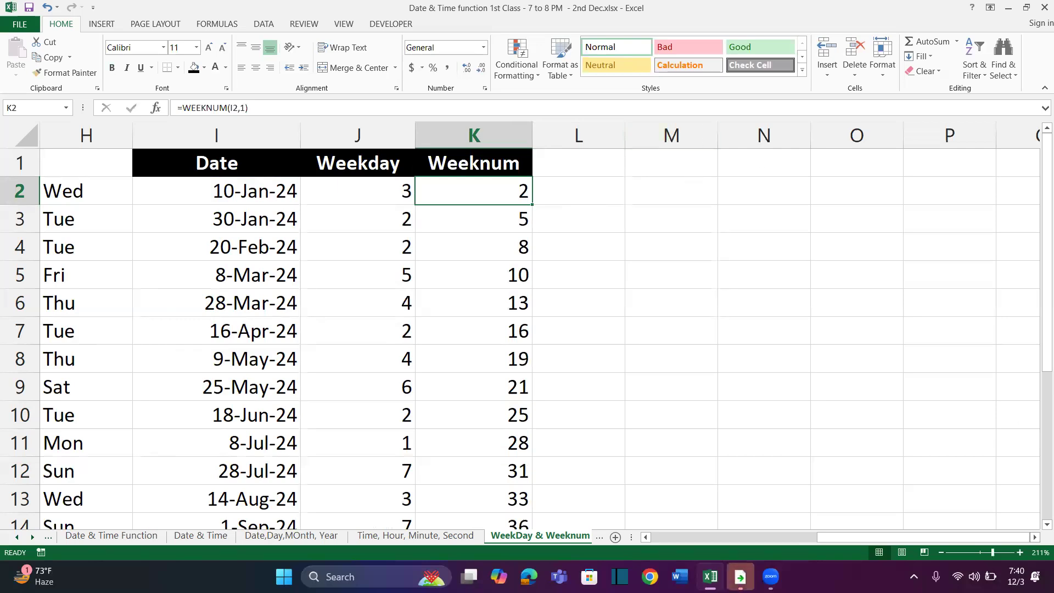
Examine the January 2024 month view in the Windows calendar to compare its weeks with the WEEKNUM results
{"action": "left_click", "coordinate": [1017, 577]}
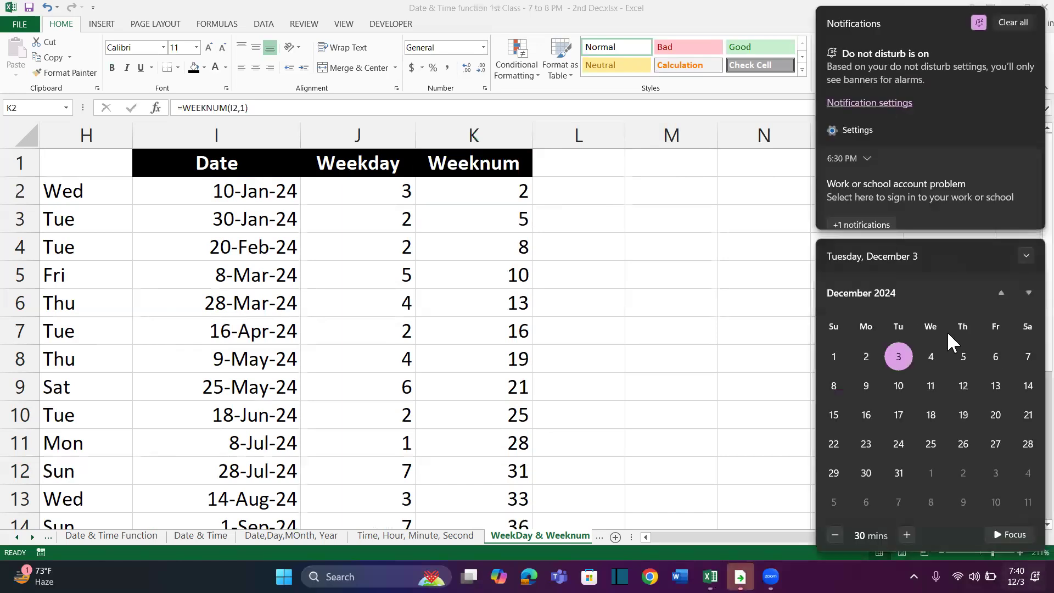
{"action": "left_click", "coordinate": [1001, 293]}
{"action": "left_click", "coordinate": [1002, 293]}
{"action": "left_click", "coordinate": [1002, 292]}
{"action": "left_click", "coordinate": [1002, 293]}
{"action": "left_click", "coordinate": [1002, 293]}
{"action": "left_click", "coordinate": [1002, 292]}
{"action": "left_click", "coordinate": [1002, 293]}
{"action": "left_click", "coordinate": [1001, 293]}
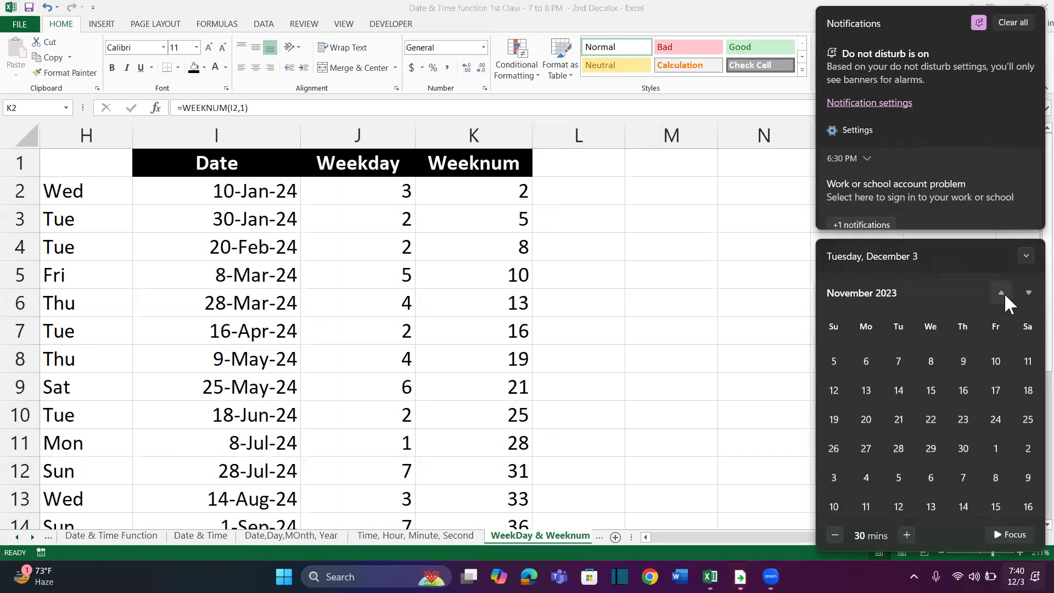
{"action": "left_click", "coordinate": [1019, 293]}
{"action": "left_click", "coordinate": [1006, 289]}
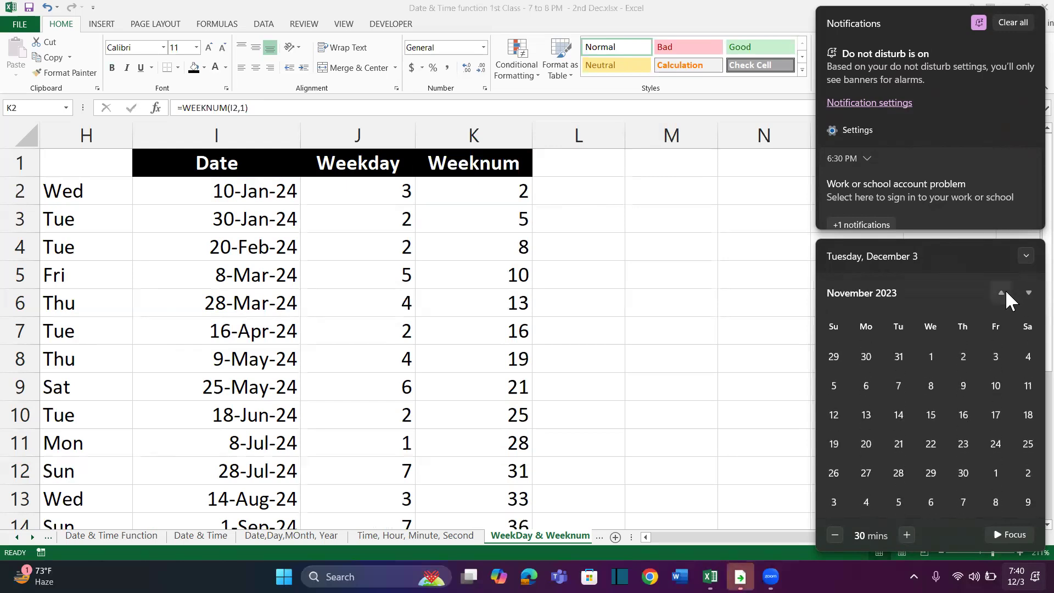
{"action": "left_click", "coordinate": [1019, 292]}
{"action": "left_click", "coordinate": [1019, 292]}
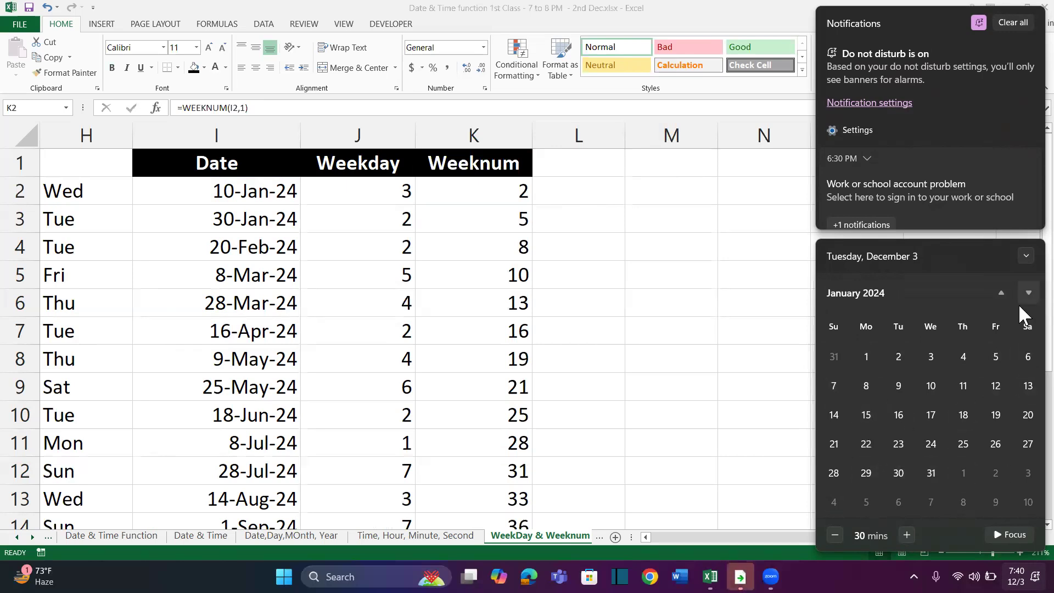
{"action": "left_click", "coordinate": [543, 186]}
{"action": "left_click", "coordinate": [543, 188]}
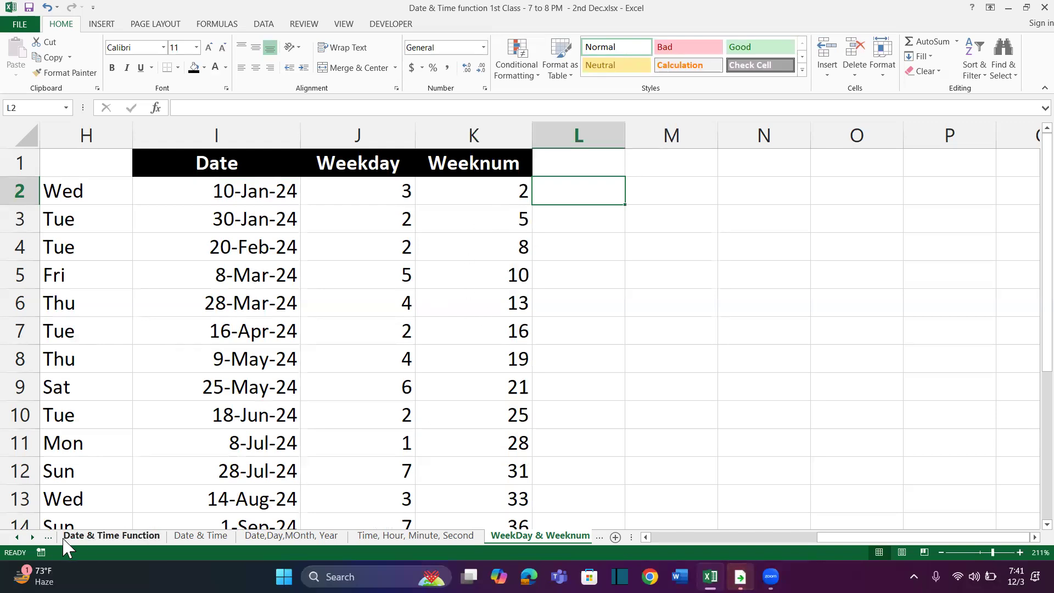
Add a new worksheet after WeekDay & Weeknum and name it "Edate & Eomonth"
{"action": "left_click", "coordinate": [615, 538]}
{"action": "double_click", "coordinate": [508, 537]}
{"action": "type", "text": "Edate & Eomoonth"}
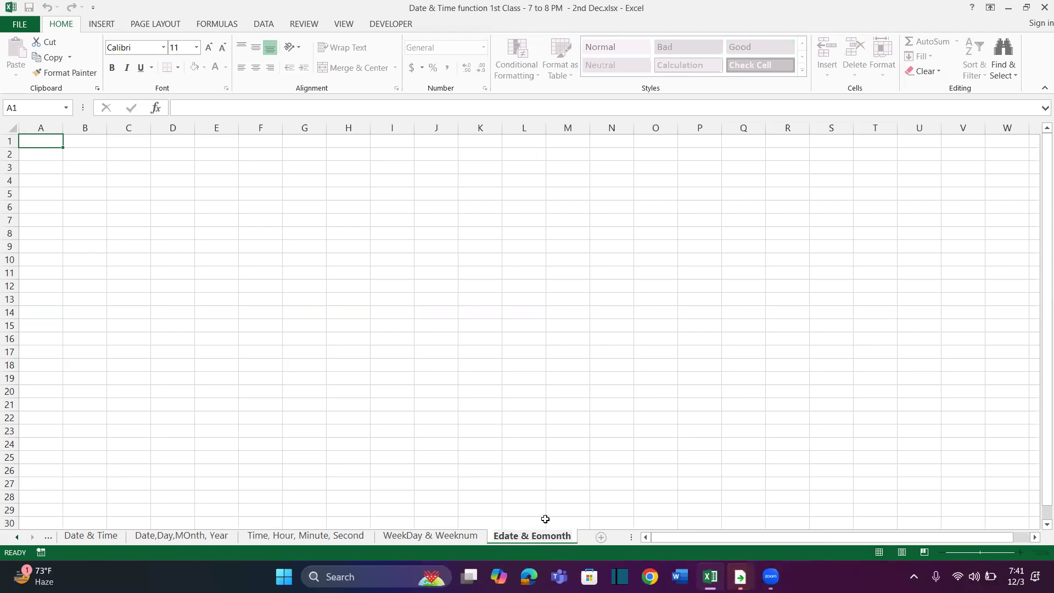
{"action": "left_click", "coordinate": [432, 439]}
{"action": "scroll", "coordinate": [266, 237], "scroll_direction": "up", "scroll_amount": 5}
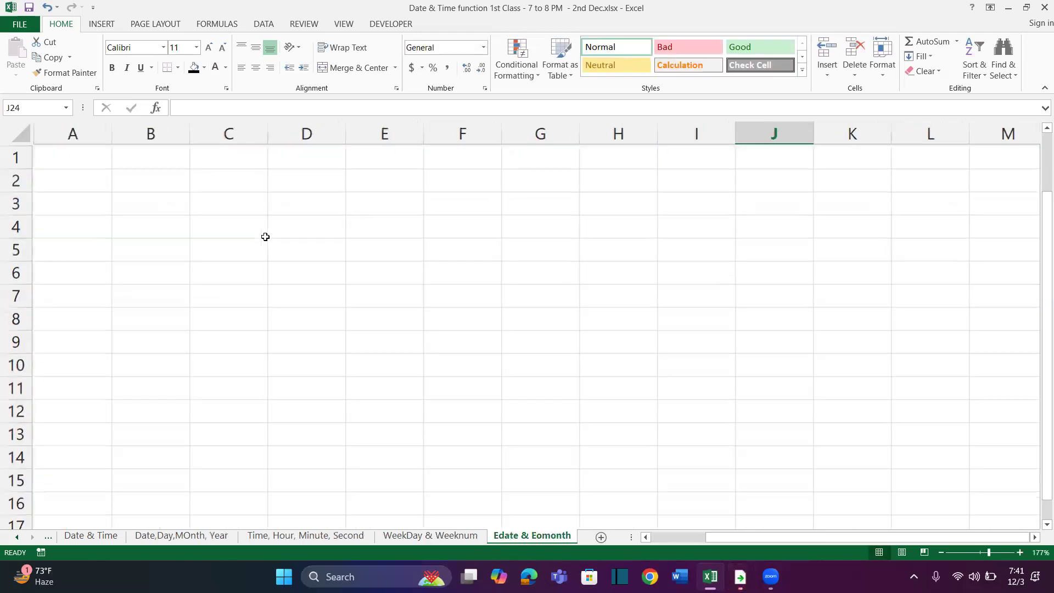
Enter the labels Edate in B2 and Eomonth in B3
{"action": "left_click", "coordinate": [149, 182]}
{"action": "type", "text": "Edate"}
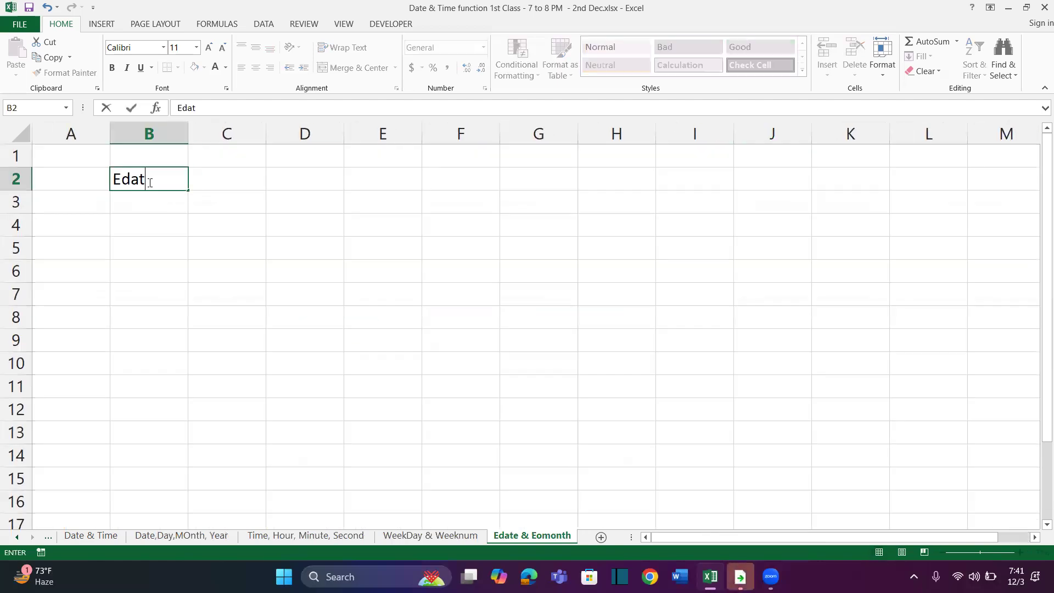
{"action": "key", "text": "Return"}
{"action": "type", "text": "Eomonth"}
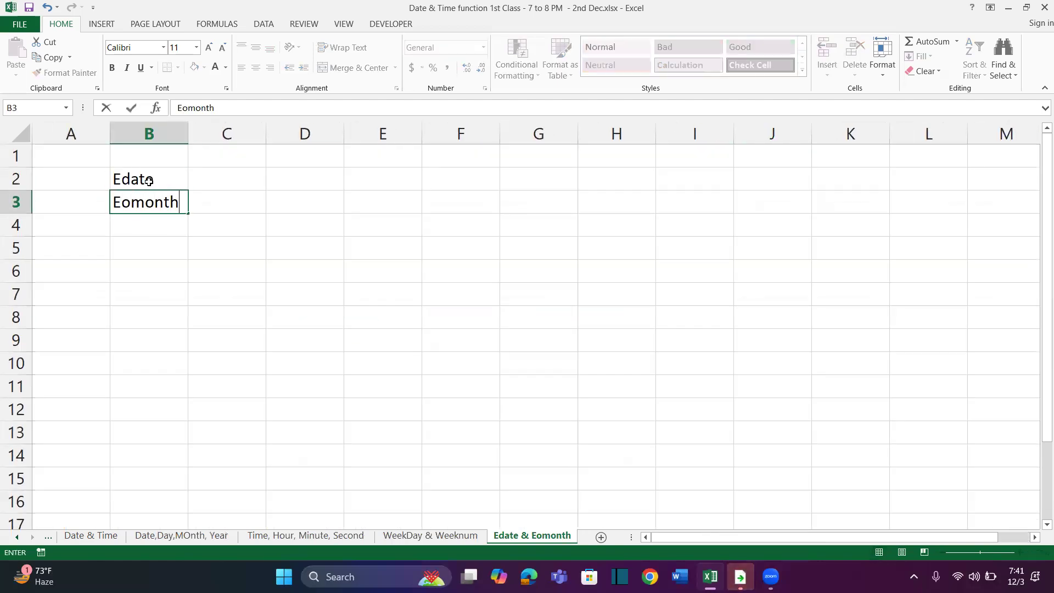
{"action": "key", "text": "Return"}
{"action": "left_click", "coordinate": [156, 180]}
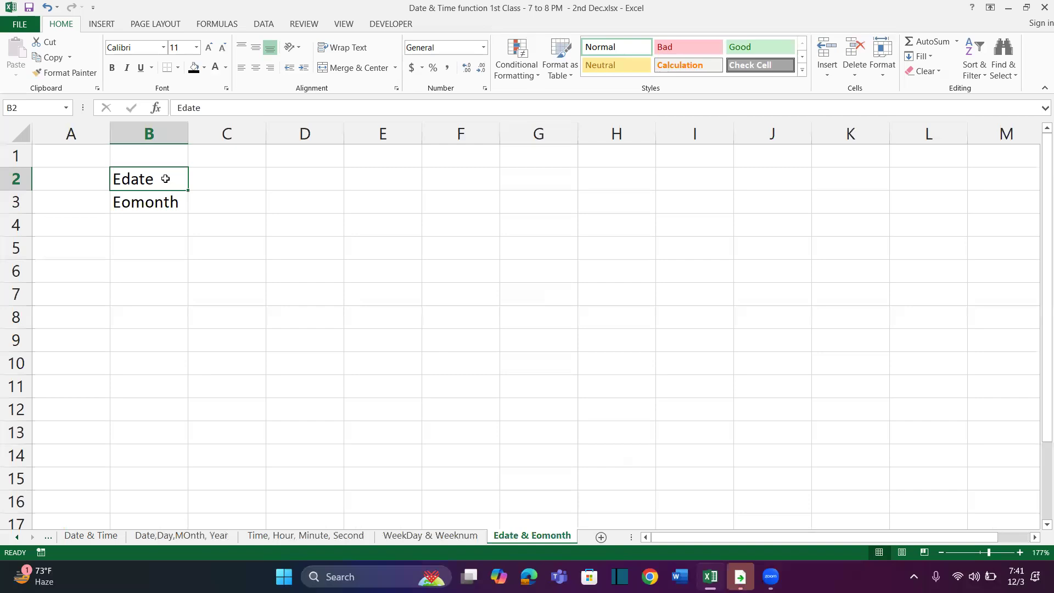
{"action": "scroll", "coordinate": [183, 181], "scroll_direction": "up", "scroll_amount": 5}
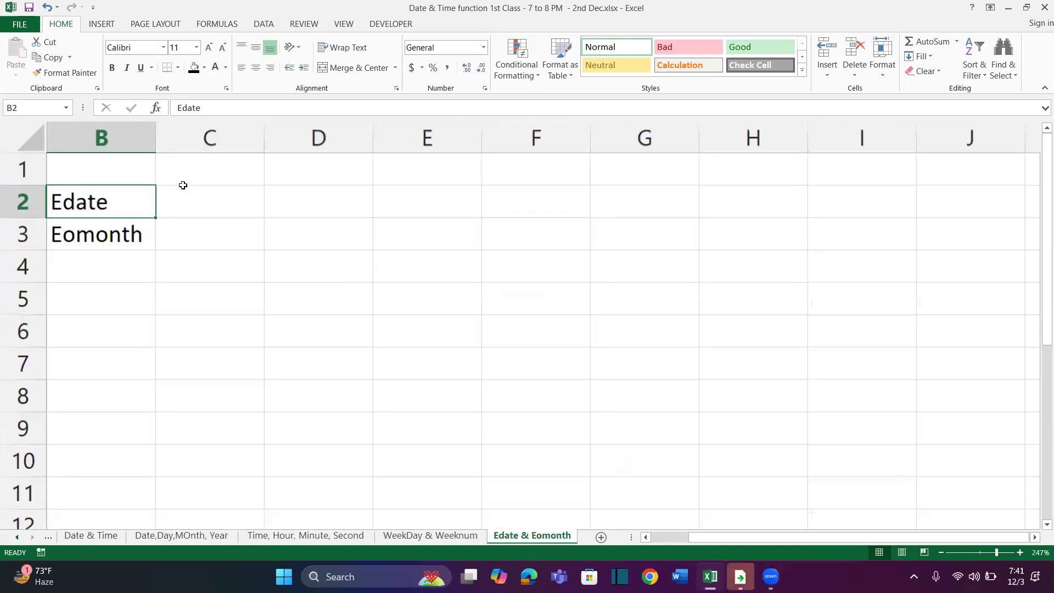
Write the syntax =EDATE(Start Date, Months) as plain text in C2 and widen column C to fit it
{"action": "left_click", "coordinate": [195, 213]}
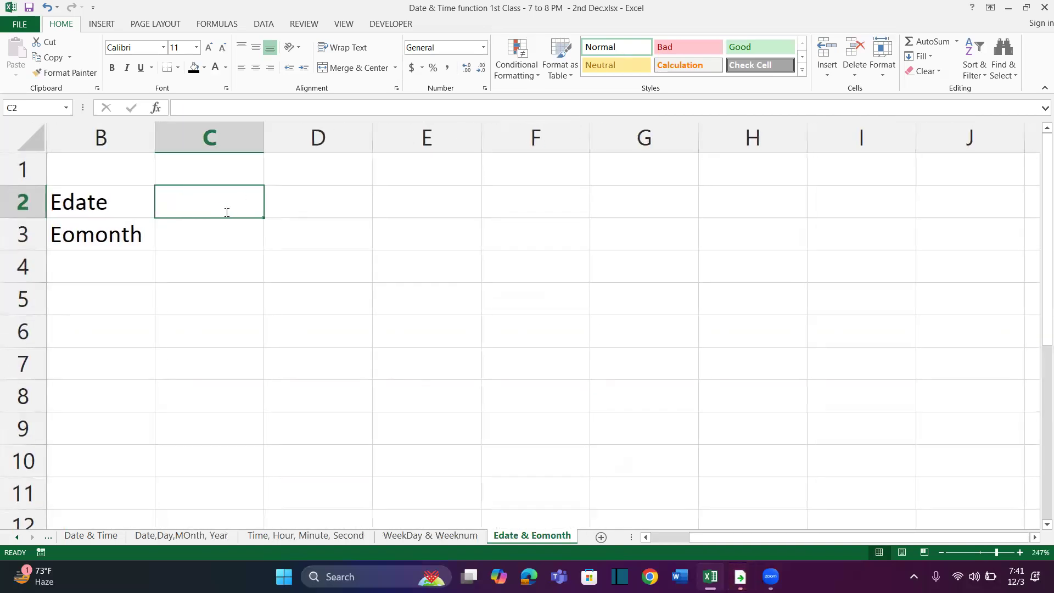
{"action": "type", "text": "=Edate"}
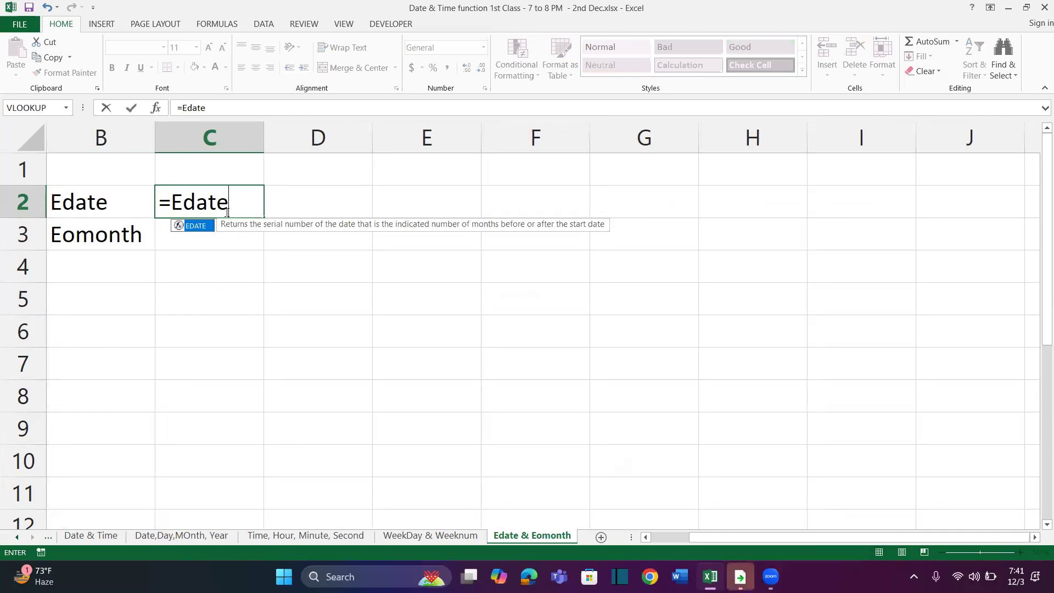
{"action": "key", "text": "Tab"}
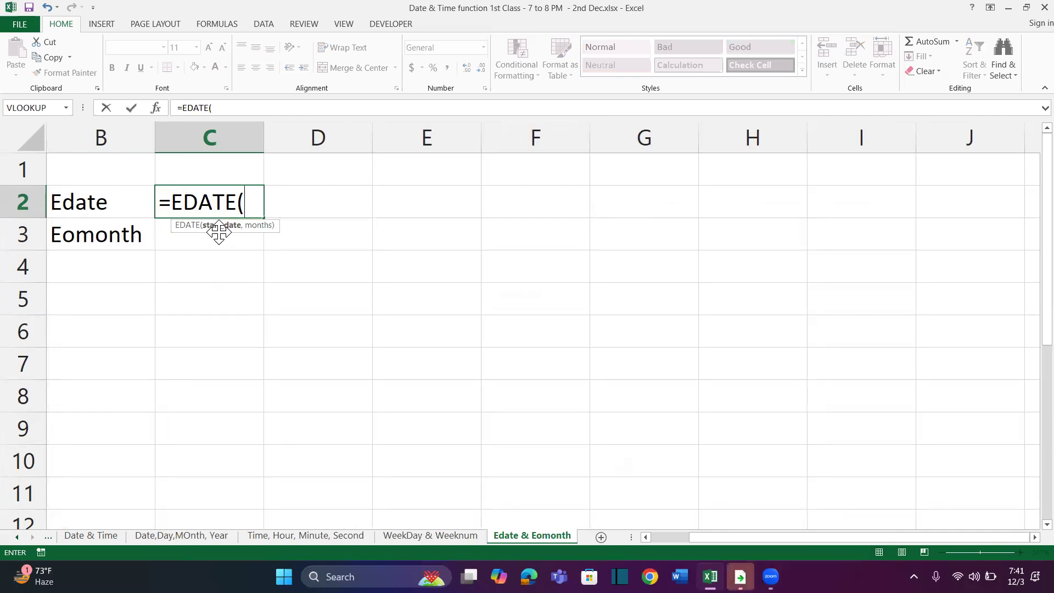
{"action": "type", "text": "Start Date"}
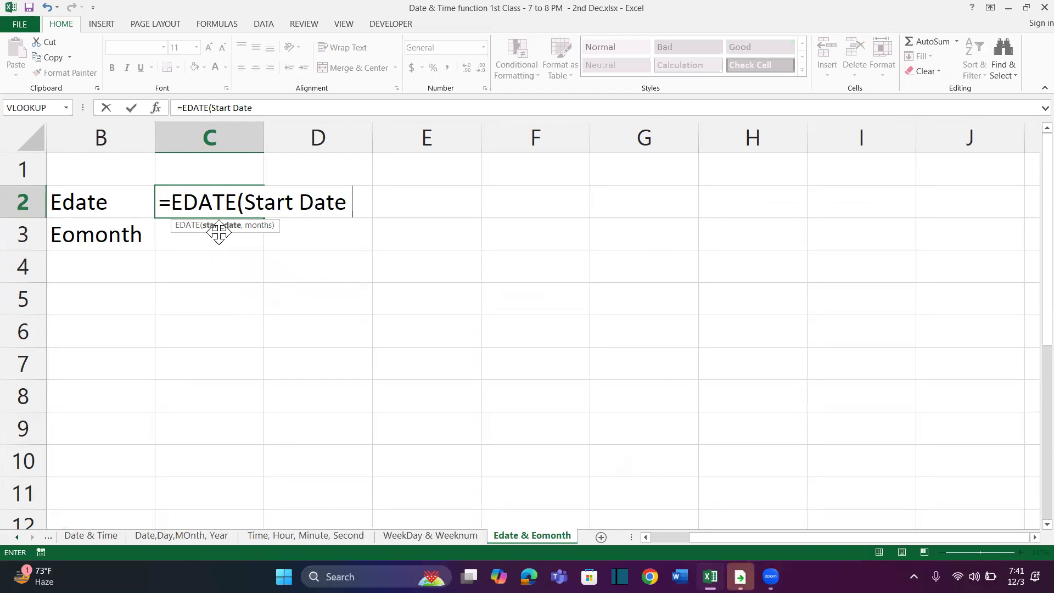
{"action": "type", "text": ", "}
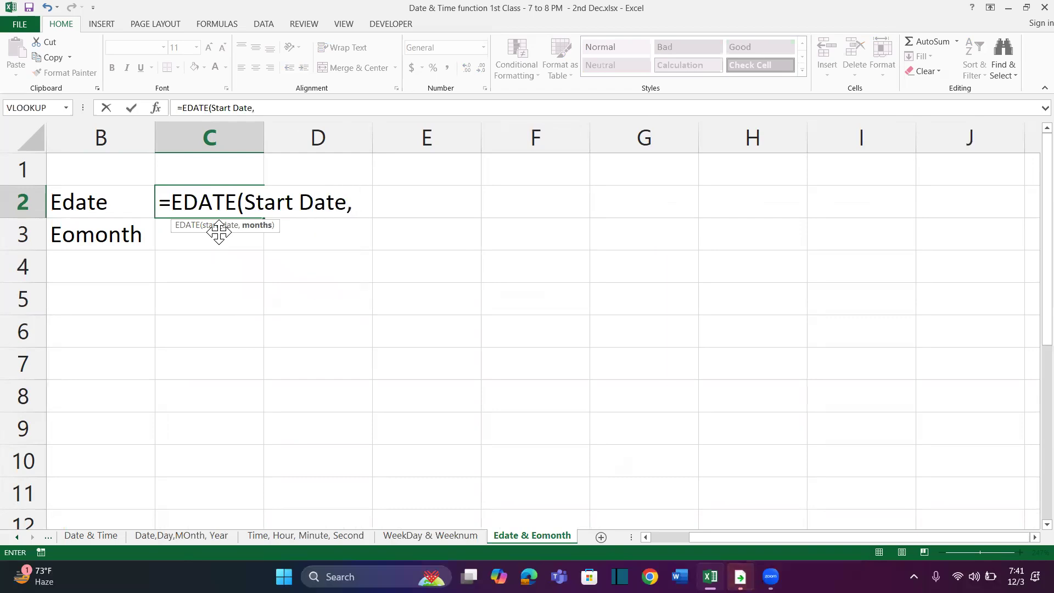
{"action": "type", "text": "Months)"}
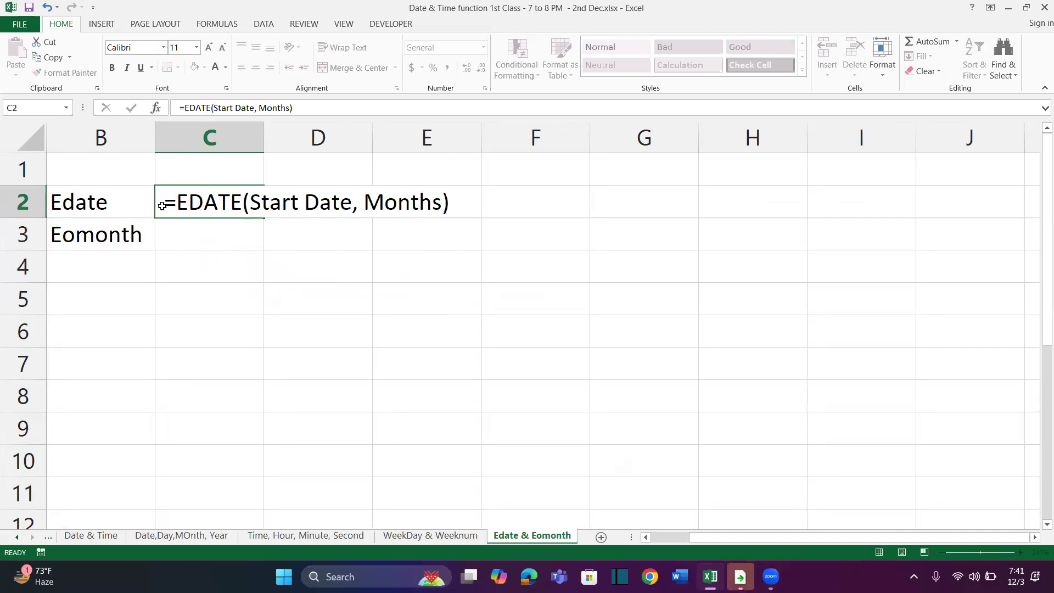
{"action": "left_click", "coordinate": [229, 232]}
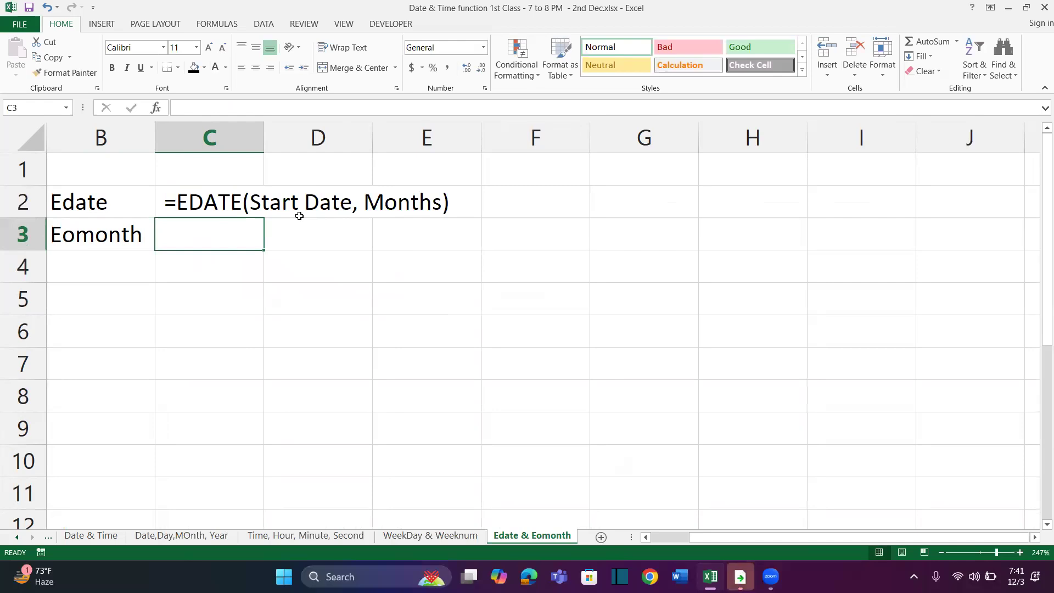
{"action": "left_click_drag", "start_coordinate": [265, 141], "coordinate": [473, 156]}
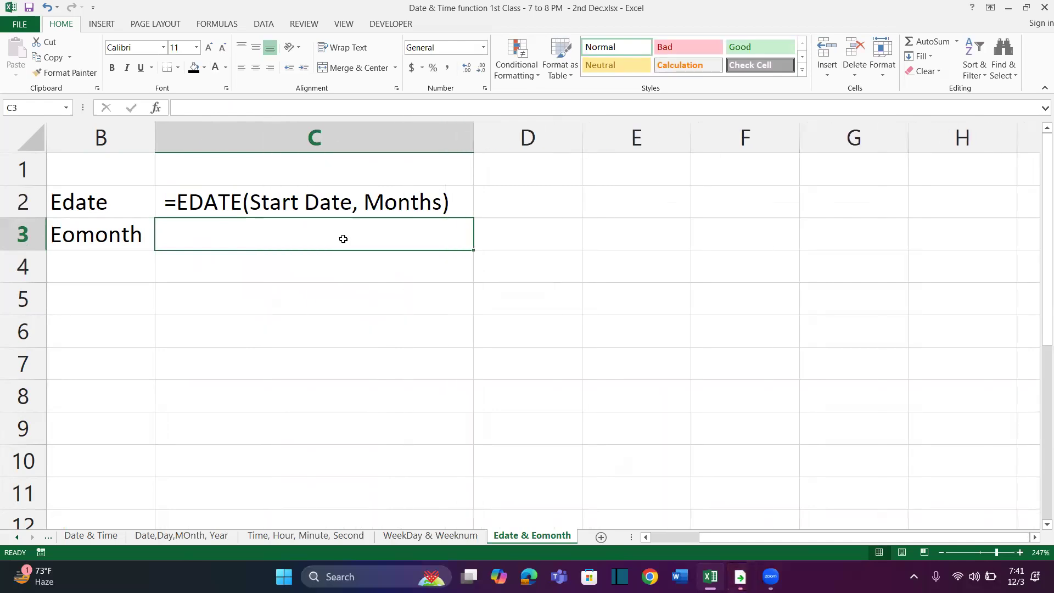
Copy the EDATE syntax text down to C3 and replace the function name with Eomonth
{"action": "key", "text": "ctrl+d"}
{"action": "double_click", "coordinate": [229, 236]}
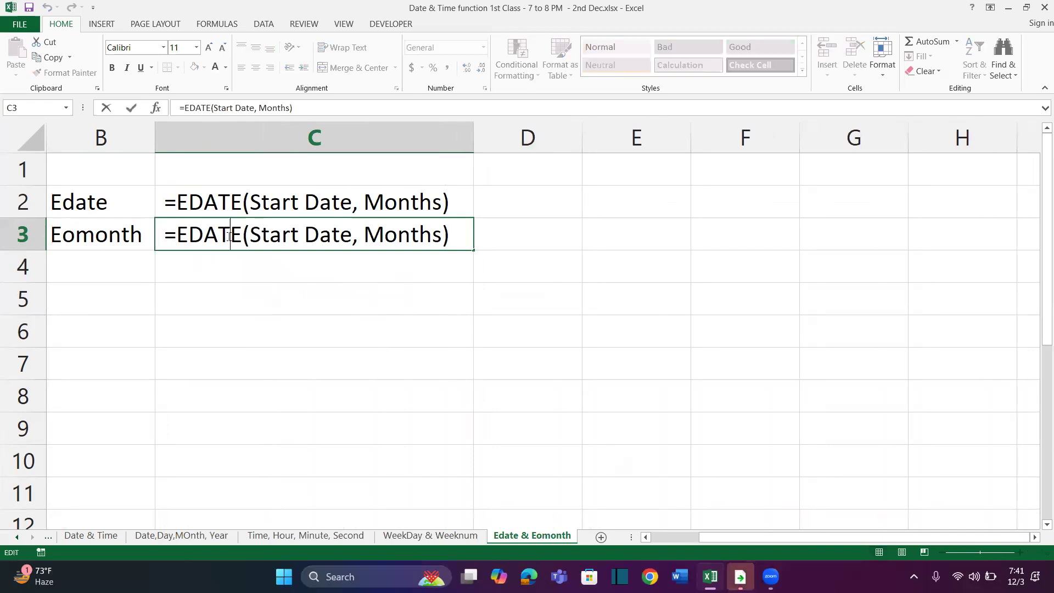
{"action": "key", "text": "shift+Right"}
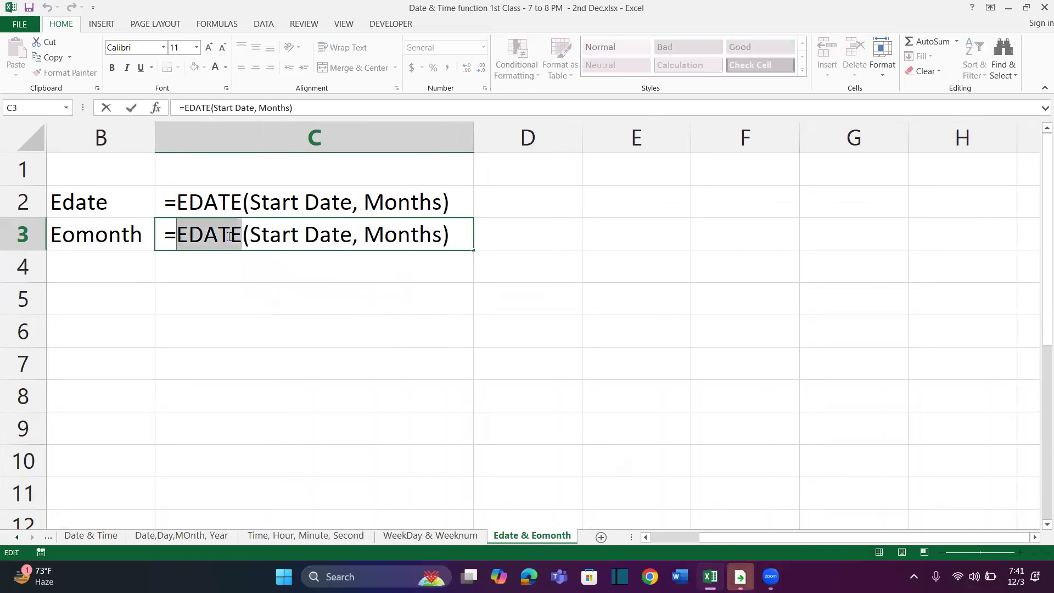
{"action": "type", "text": "Eomonth"}
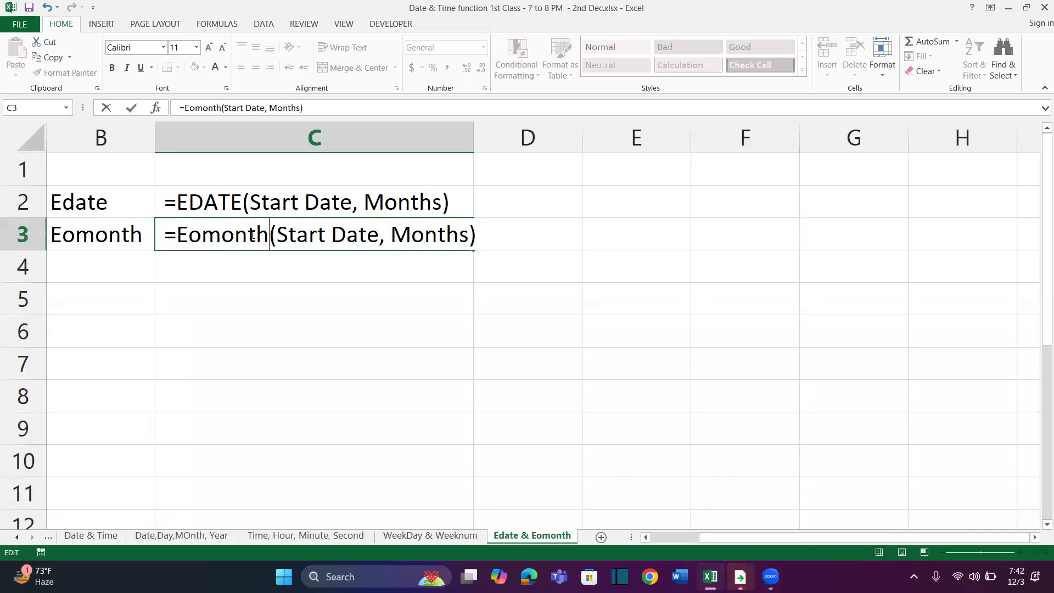
{"action": "key", "text": "Return"}
Change the function name in C3 to uppercase EOMONTH and widen column C to fit the text
{"action": "left_click", "coordinate": [310, 236]}
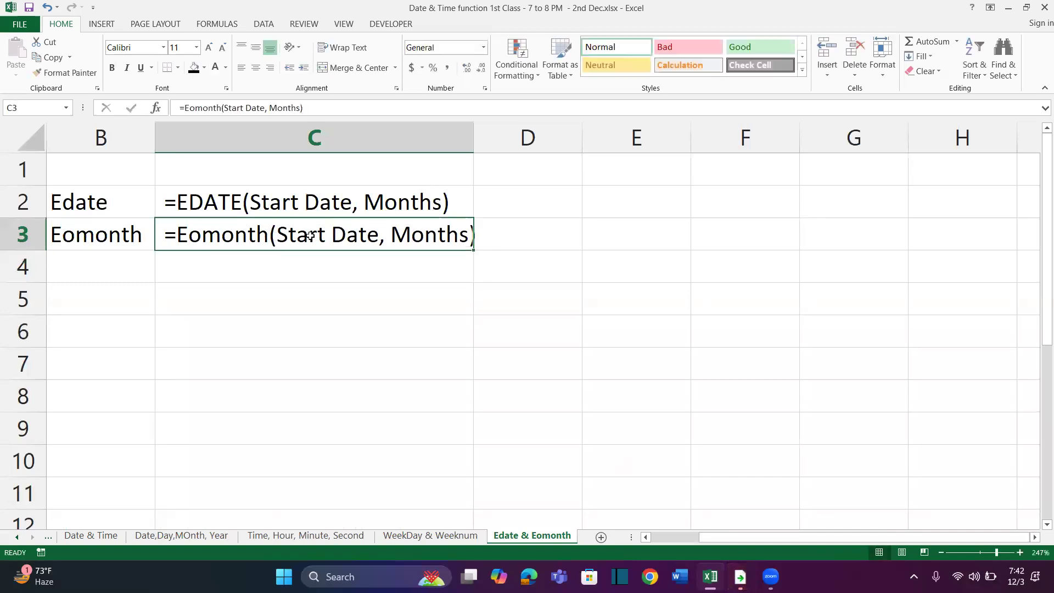
{"action": "double_click", "coordinate": [267, 233]}
{"action": "key", "text": "shift+Home"}
{"action": "key", "text": "shift+Right"}
{"action": "key", "text": "shift+Right"}
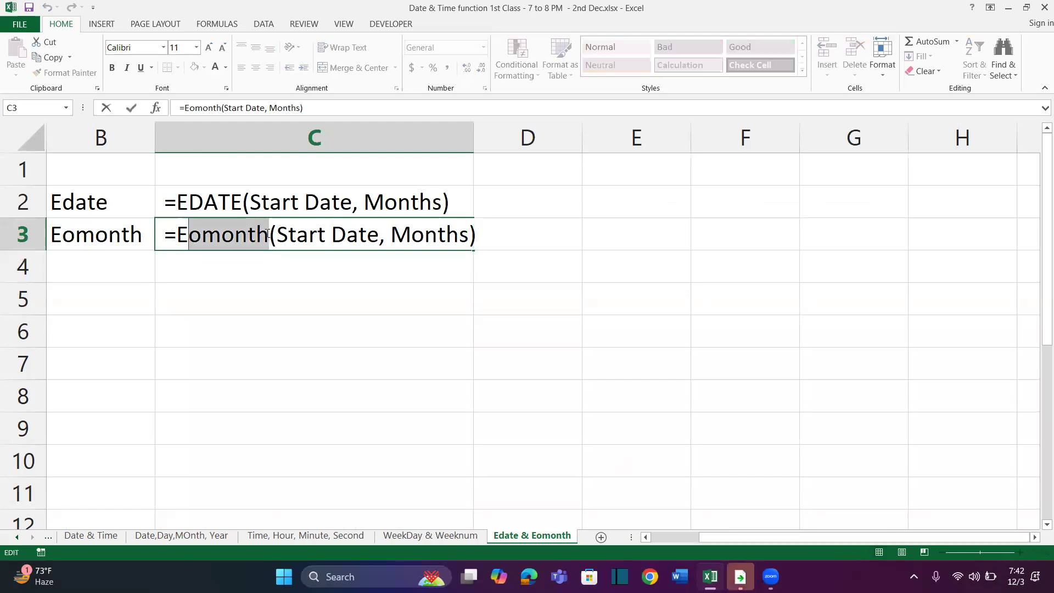
{"action": "type", "text": "OMONTH"}
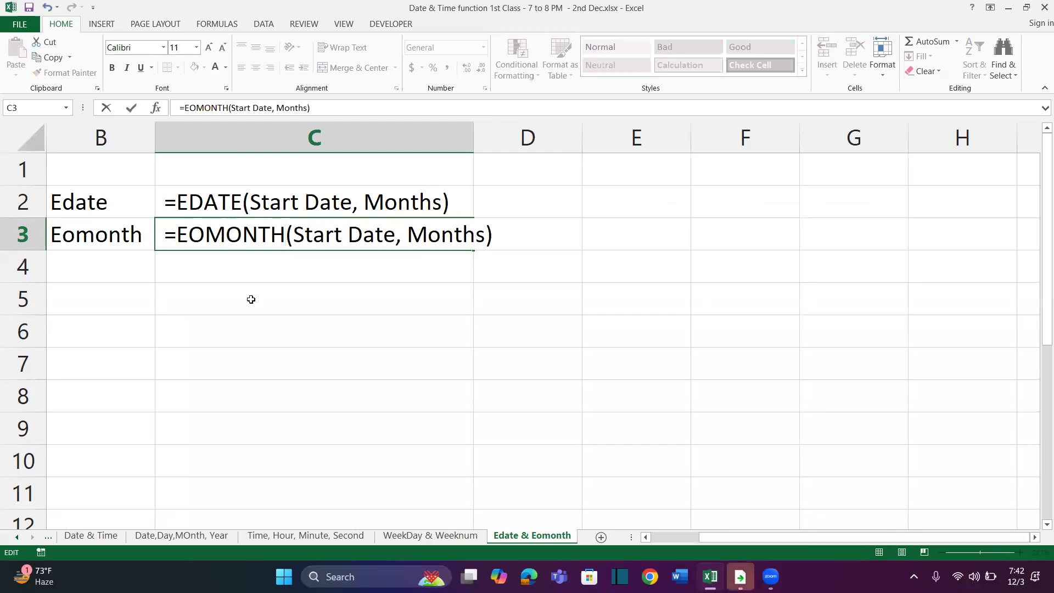
{"action": "left_click", "coordinate": [251, 299]}
{"action": "left_click_drag", "start_coordinate": [474, 136], "coordinate": [514, 141]}
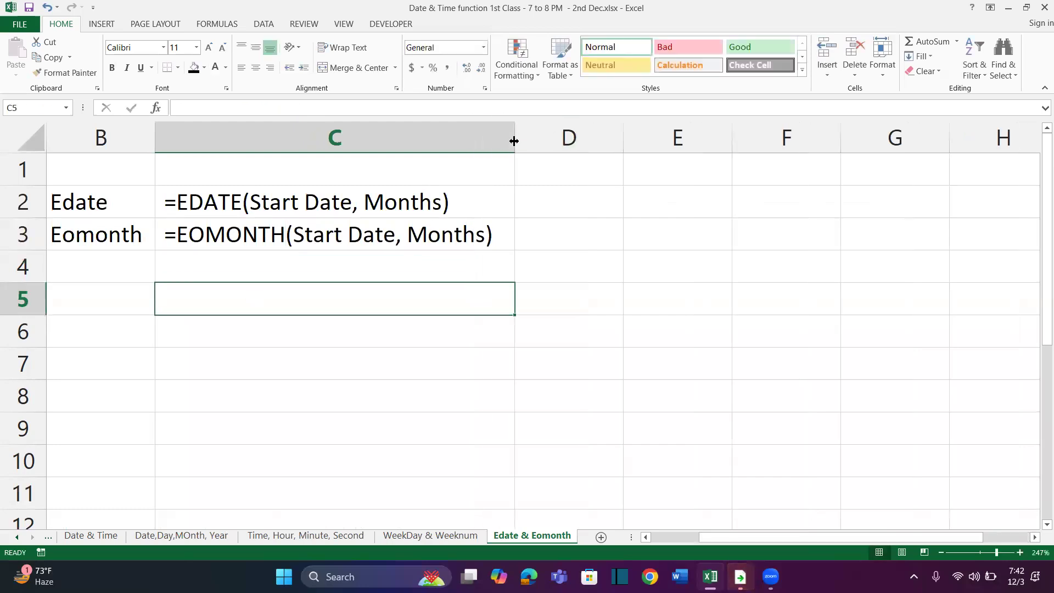
Insert today's date, 3 December 2024, in E2 and format it as day-month-year (3-Dec-24)
{"action": "left_click", "coordinate": [565, 289]}
{"action": "left_click", "coordinate": [668, 204]}
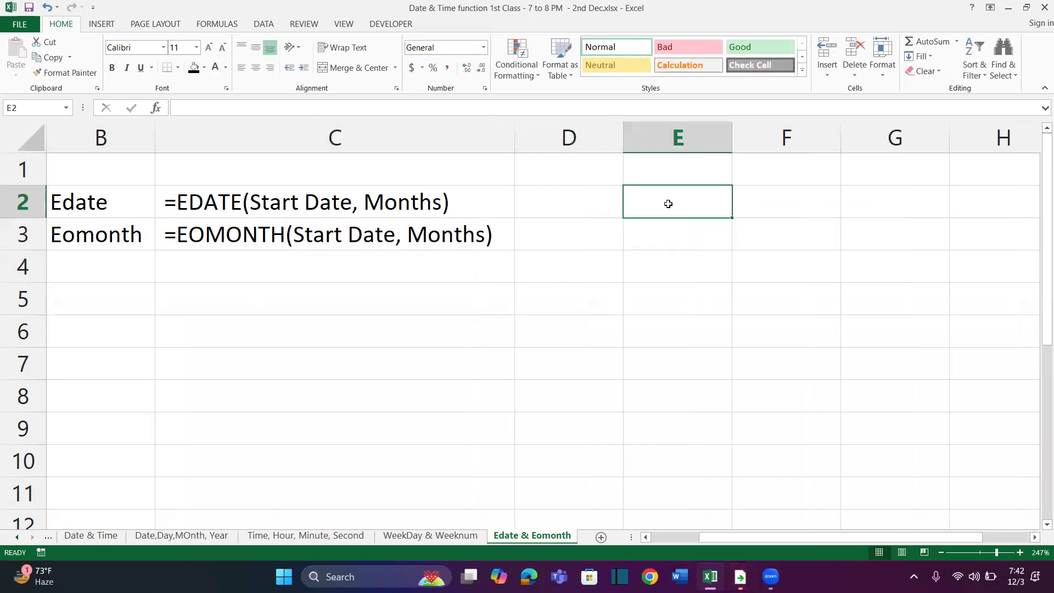
{"action": "key", "text": "ctrl+semicolon"}
{"action": "key", "text": "Return"}
{"action": "left_click", "coordinate": [669, 203]}
{"action": "key", "text": "ctrl+shift+numbersign"}
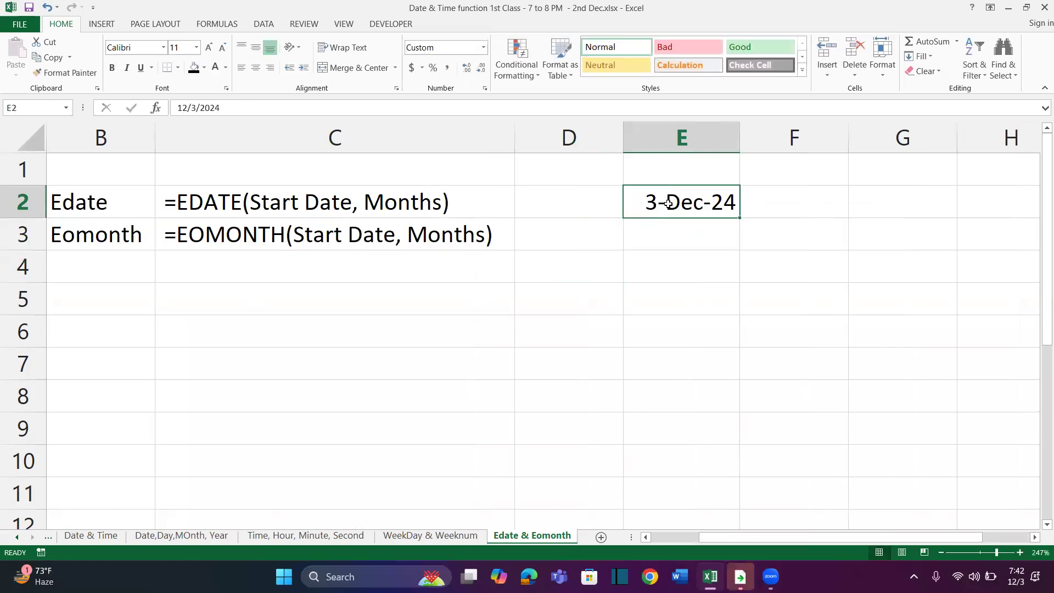
Enter =EDATE(E2,2) in F2 and format the result as a day-month-year date
{"action": "scroll", "coordinate": [676, 250], "scroll_direction": "right", "scroll_amount": 2}
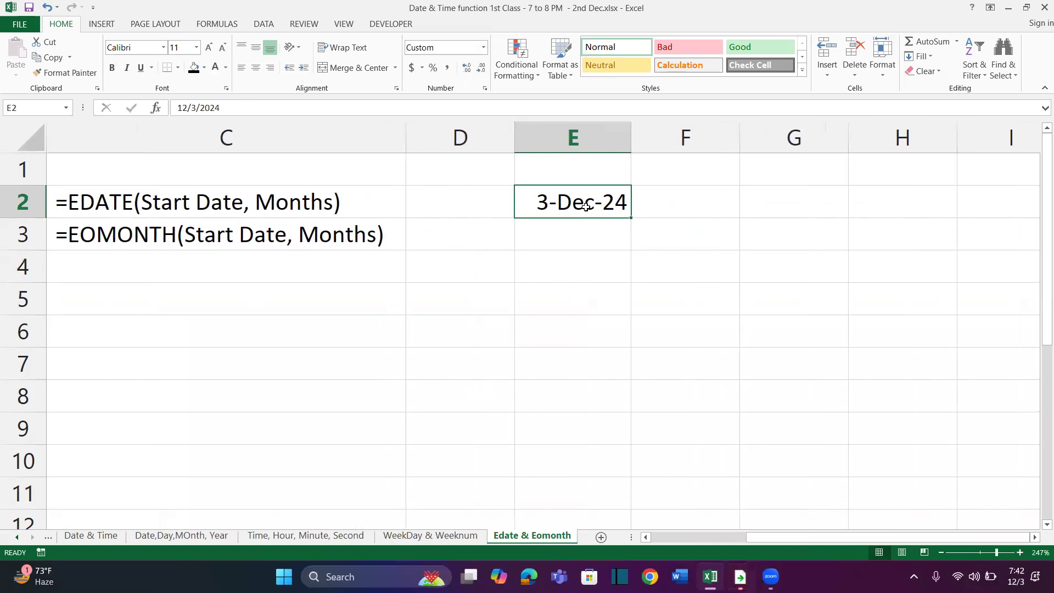
{"action": "left_click", "coordinate": [680, 201]}
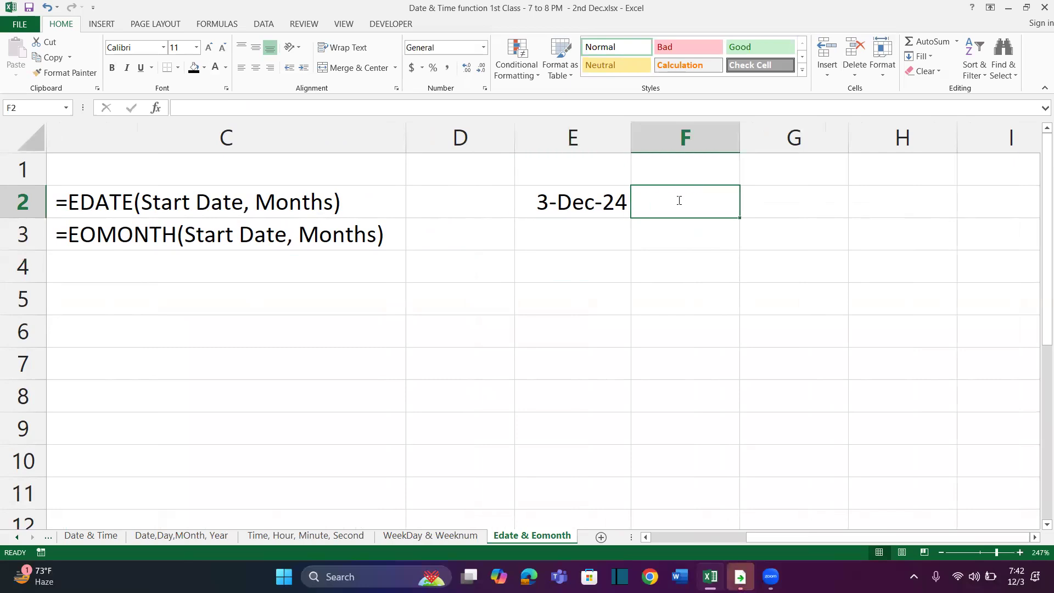
{"action": "type", "text": "=edate"}
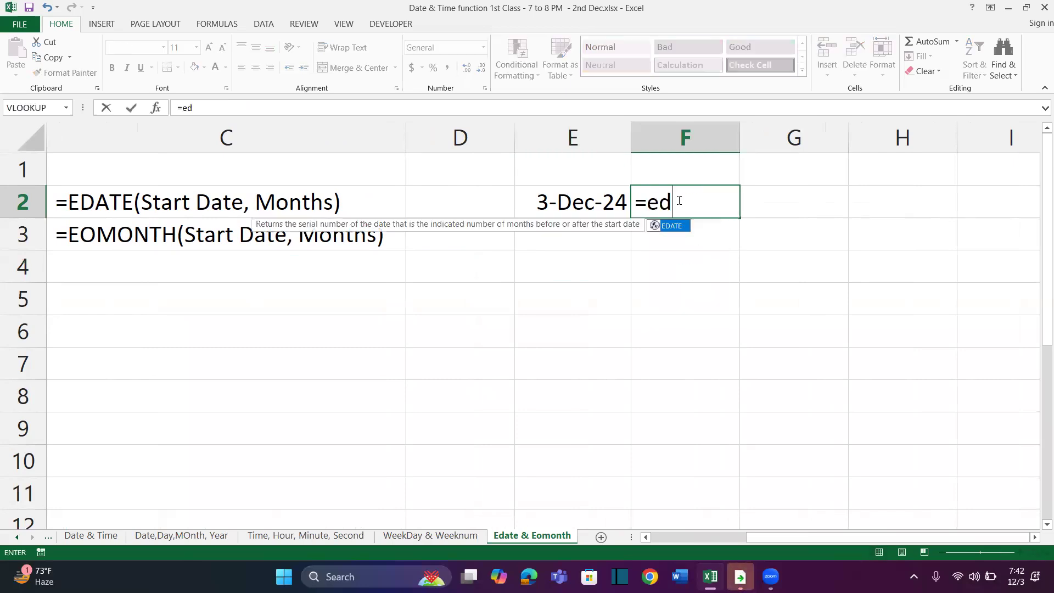
{"action": "key", "text": "Tab"}
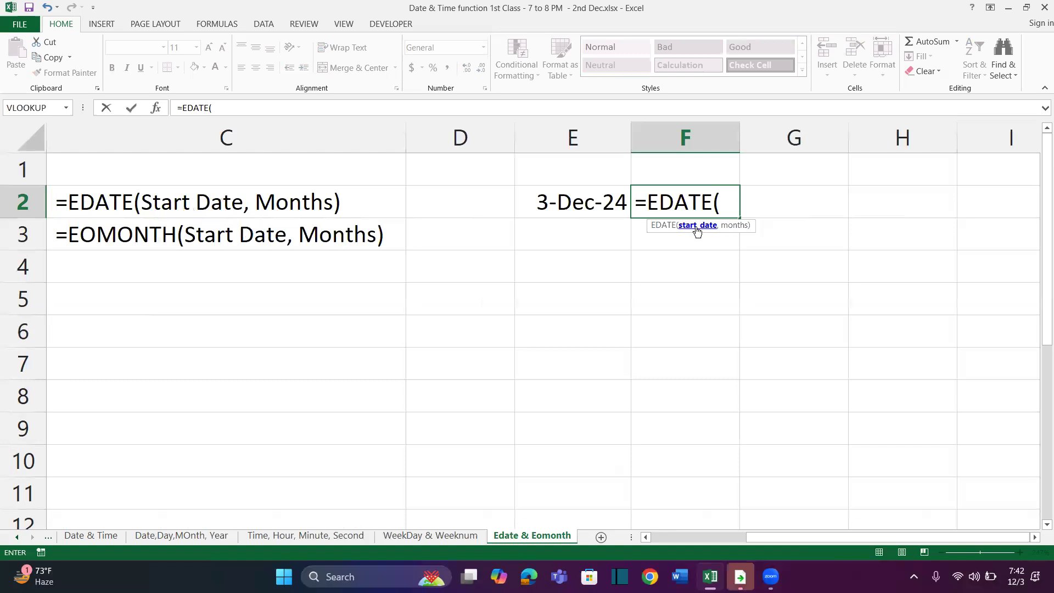
{"action": "left_click", "coordinate": [584, 207]}
{"action": "type", "text": ","}
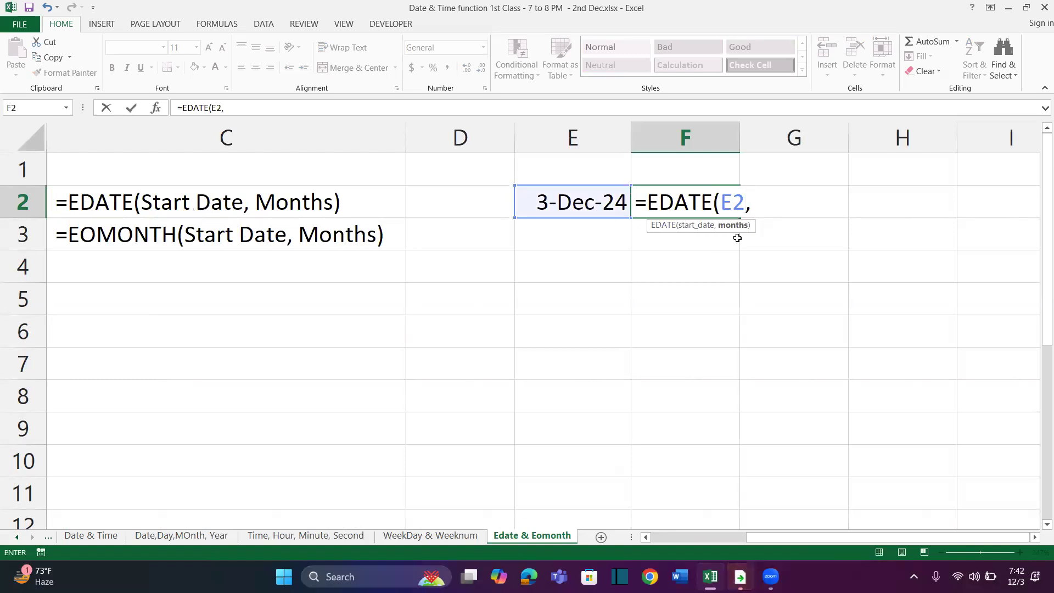
{"action": "type", "text": "2)"}
{"action": "key", "text": "Return"}
{"action": "key", "text": "Up"}
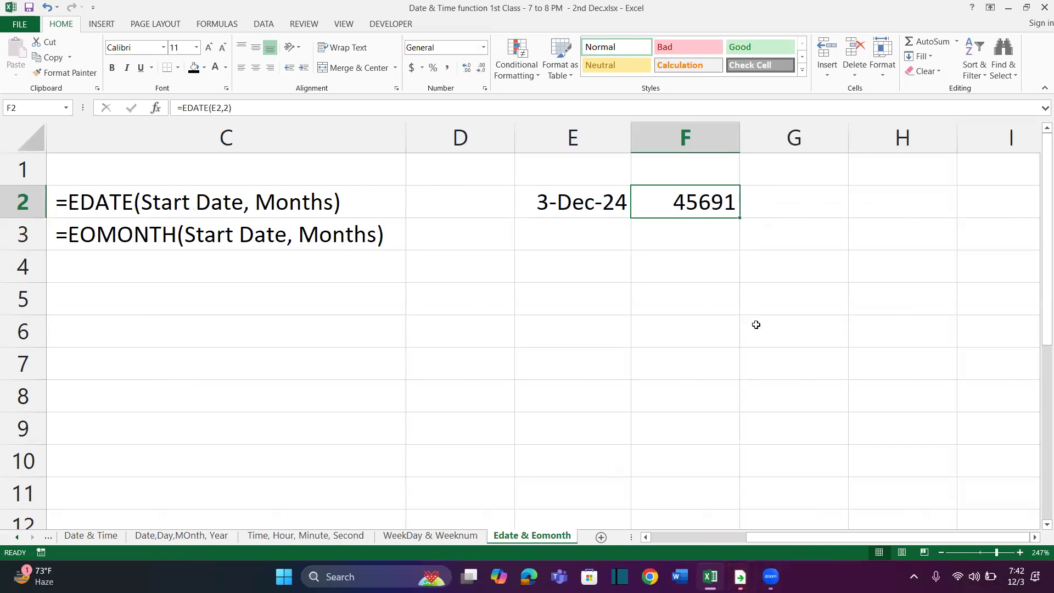
{"action": "key", "text": "ctrl+shift+3"}
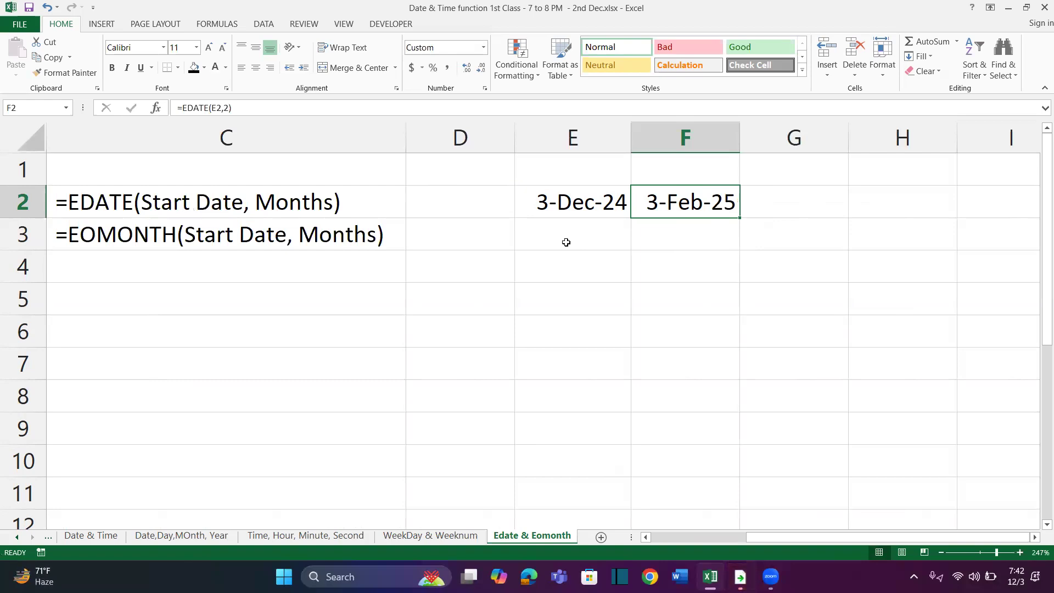
Change the months argument of the EDATE formula in F2 to -2
{"action": "double_click", "coordinate": [690, 200]}
{"action": "left_click", "coordinate": [751, 204]}
{"action": "type", "text": "-"}
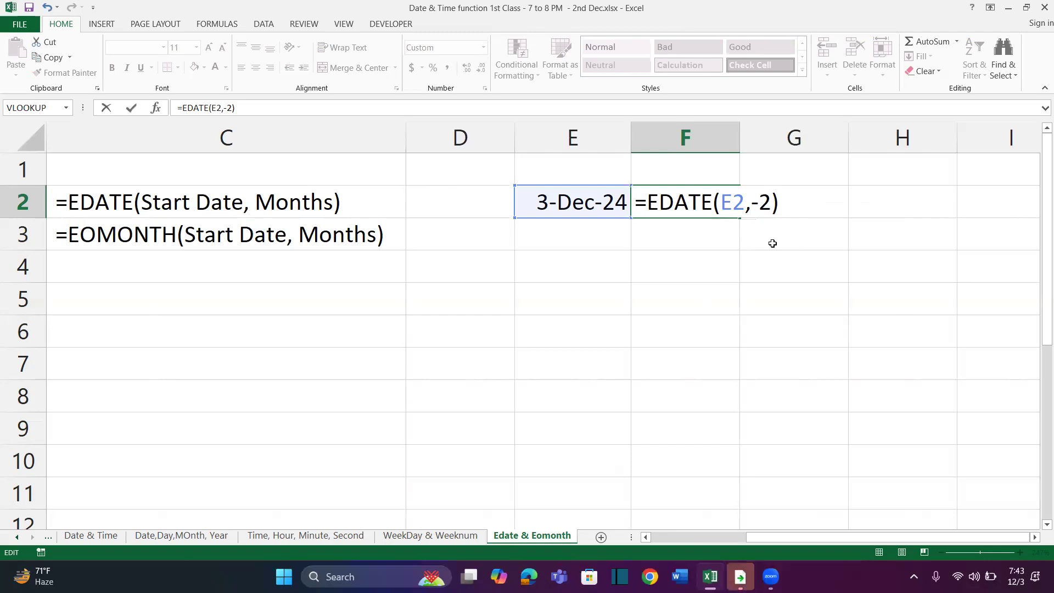
{"action": "key", "text": "Return"}
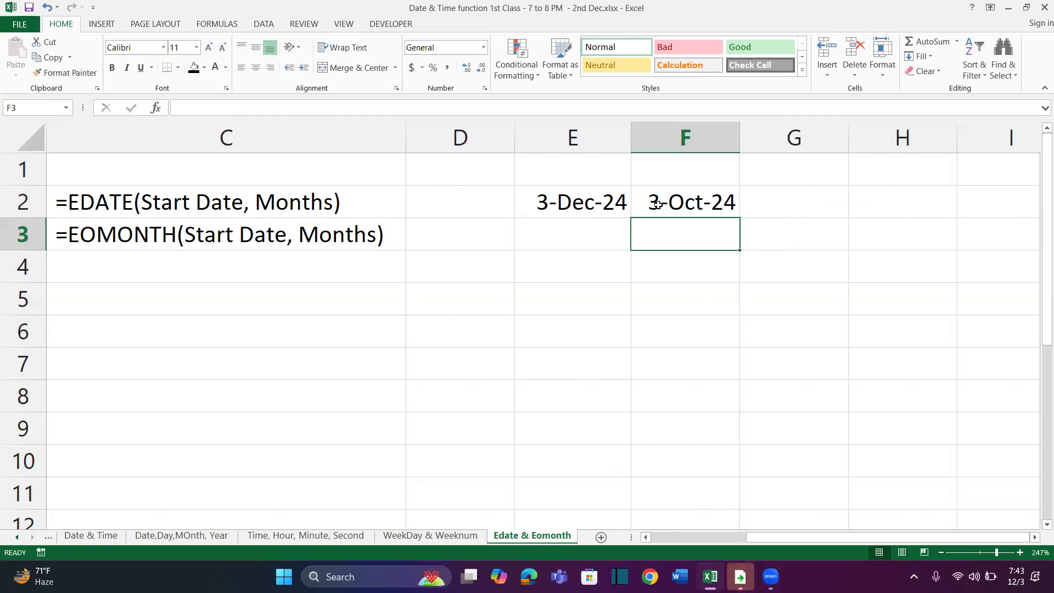
{"action": "left_click", "coordinate": [611, 207]}
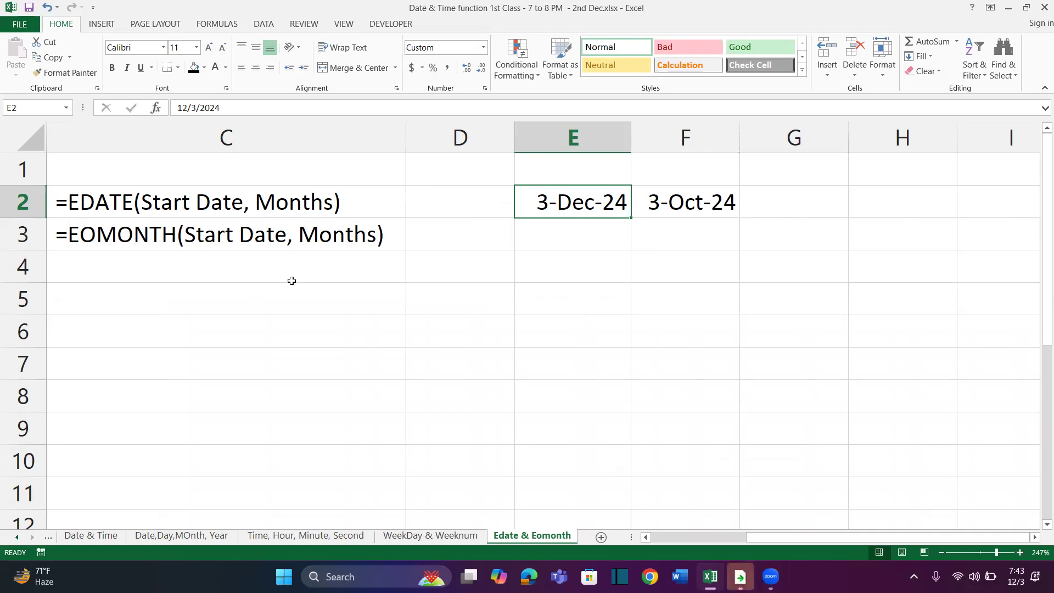
Try to enter the formula =EOMONTH(E2:E2-2) in G2
{"action": "left_click", "coordinate": [776, 207]}
{"action": "type", "text": "=eom"}
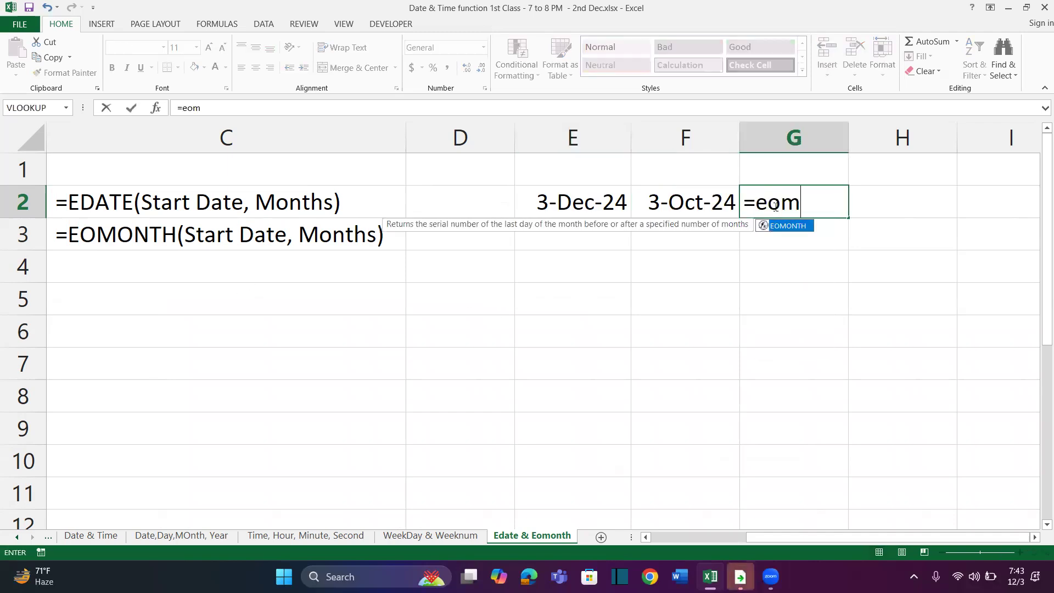
{"action": "key", "text": "Tab"}
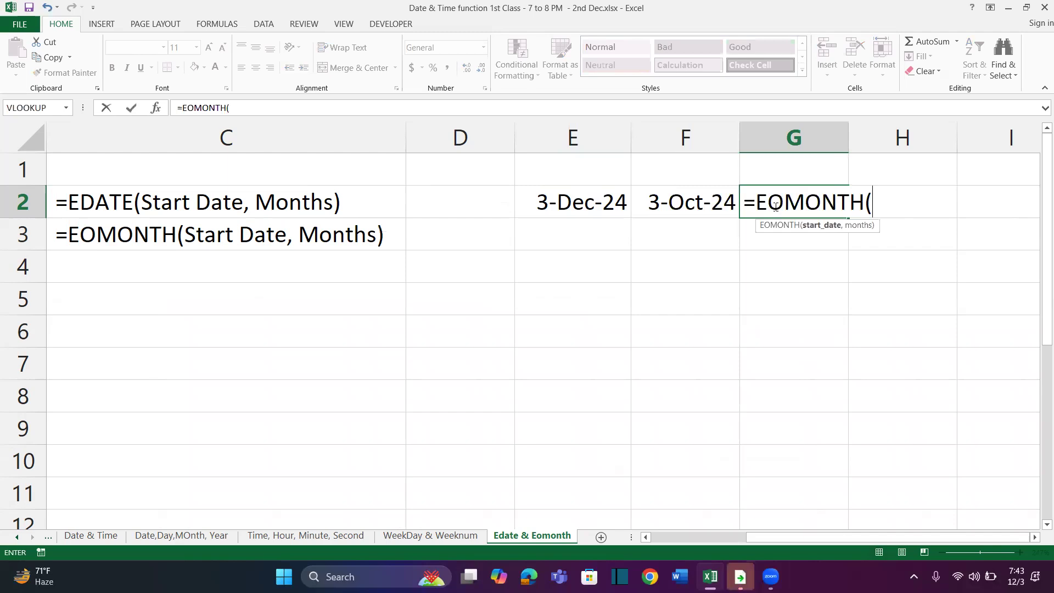
{"action": "left_click", "coordinate": [593, 206]}
{"action": "type", "text": ":E2-2)"}
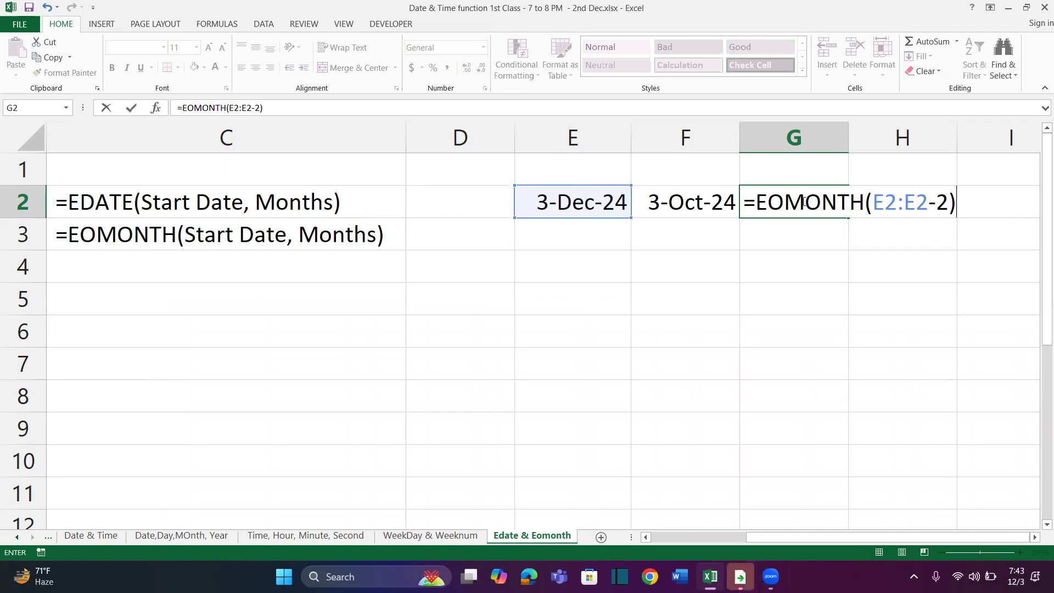
{"action": "key", "text": "Return"}
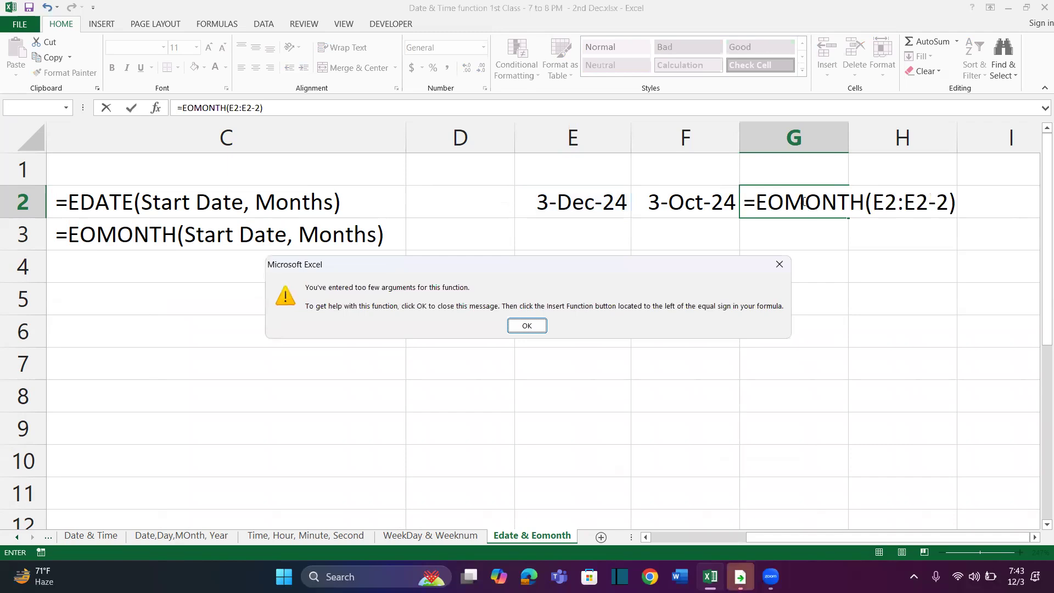
{"action": "key", "text": "Return"}
Correct the formula in G2 to =EOMONTH(E2,-2) and format the result as a day-month-year date
{"action": "left_click", "coordinate": [926, 202]}
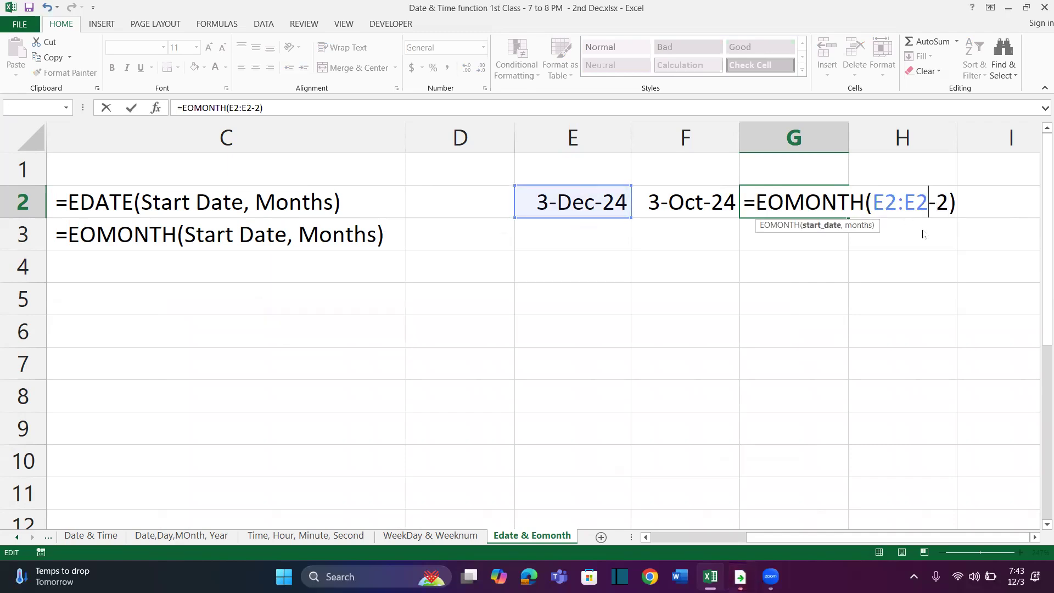
{"action": "key", "text": "BackSpace"}
{"action": "key", "text": "BackSpace"}
{"action": "key", "text": "BackSpace"}
{"action": "type", "text": ","}
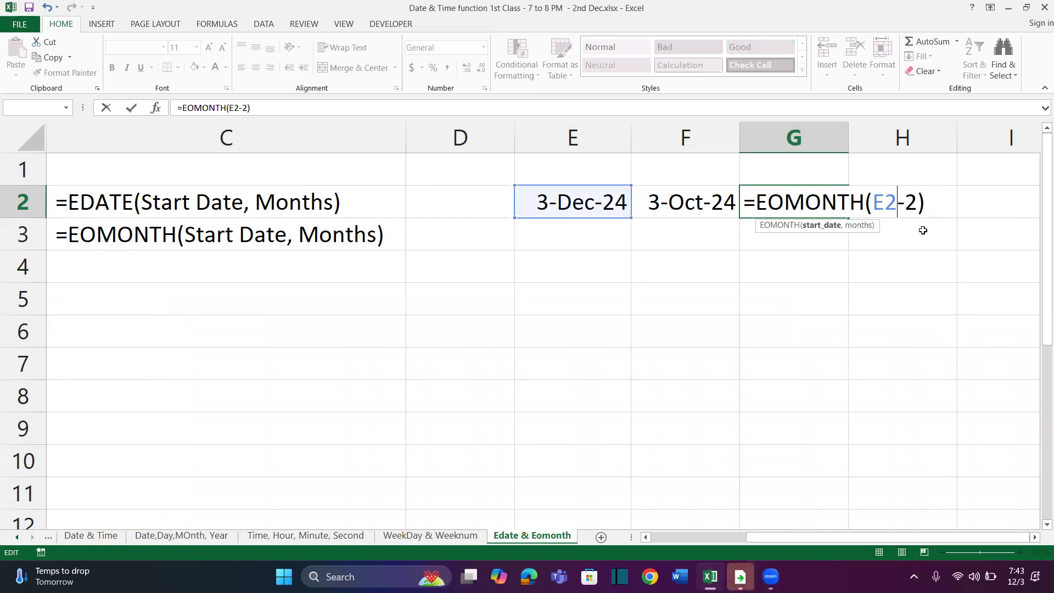
{"action": "key", "text": "Return"}
{"action": "left_click", "coordinate": [813, 200]}
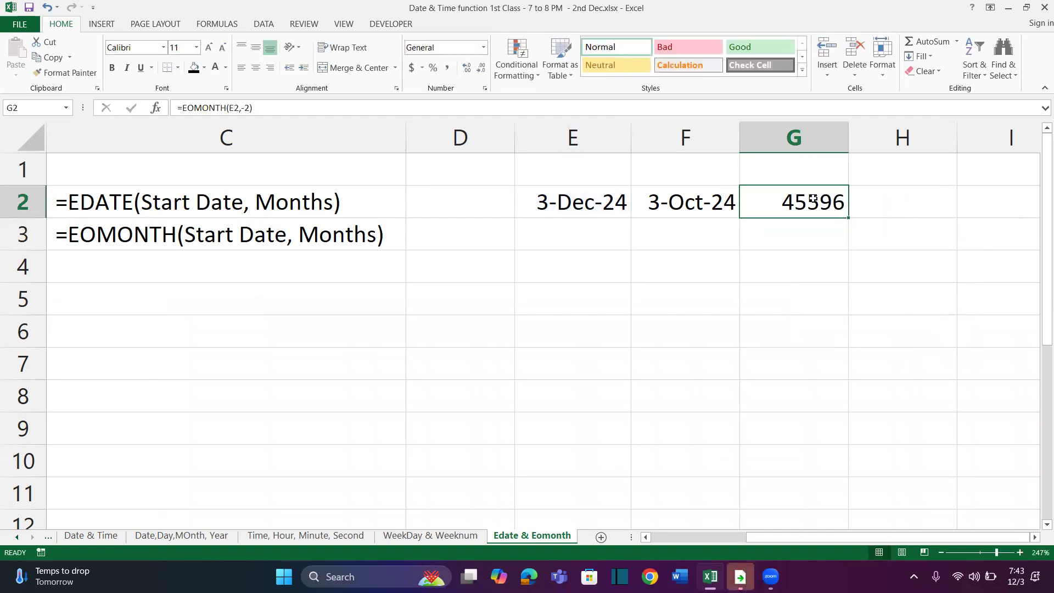
{"action": "key", "text": "ctrl+shift+3"}
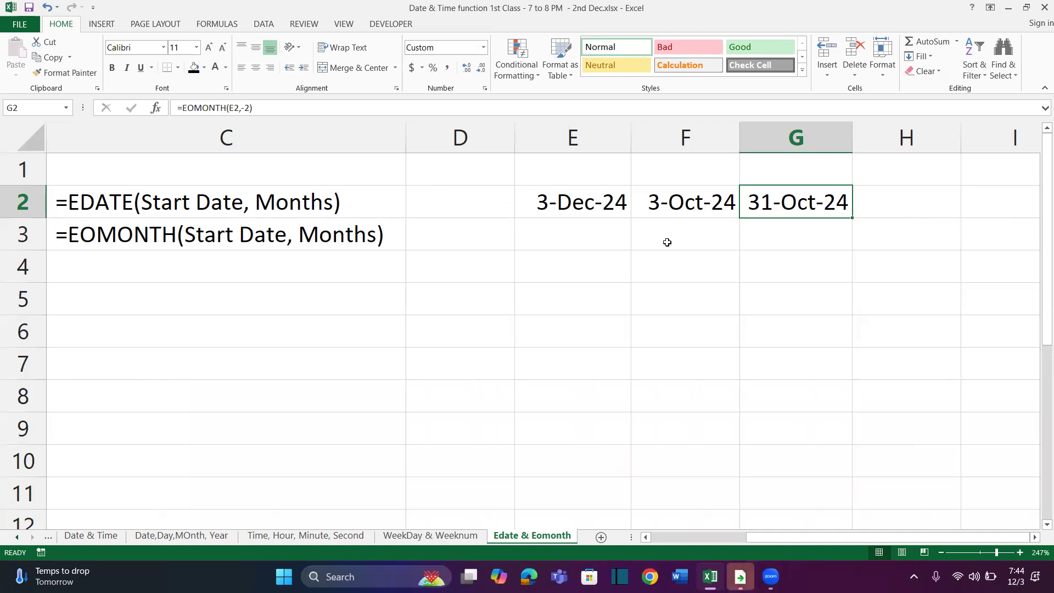
Widen column I to roughly double its width and fill cell I2 with black
{"action": "scroll", "coordinate": [667, 242], "scroll_direction": "right", "scroll_amount": 2}
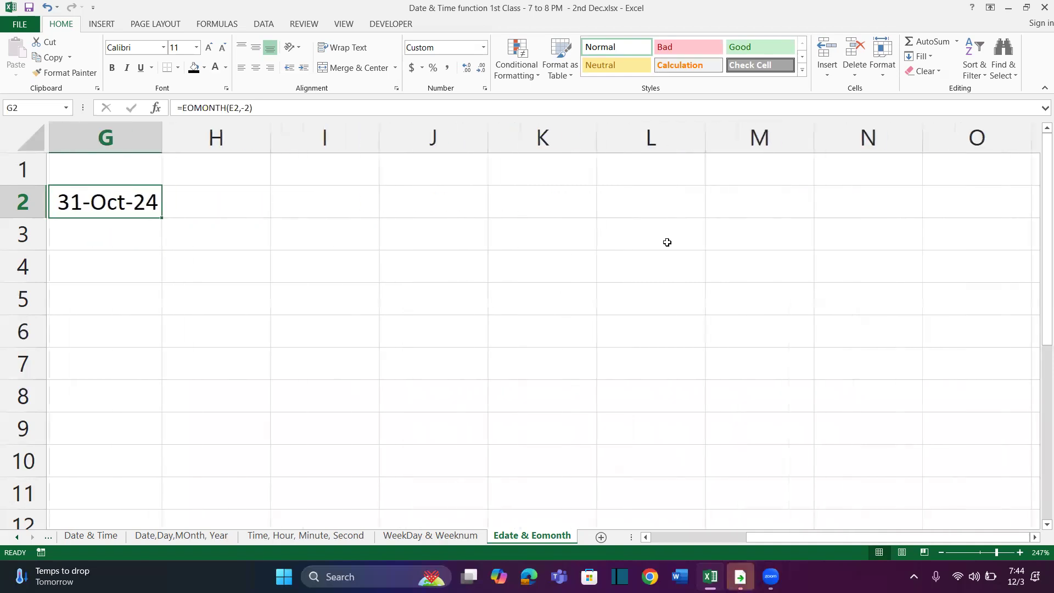
{"action": "left_click", "coordinate": [337, 198]}
{"action": "left_click_drag", "start_coordinate": [376, 138], "coordinate": [499, 144]}
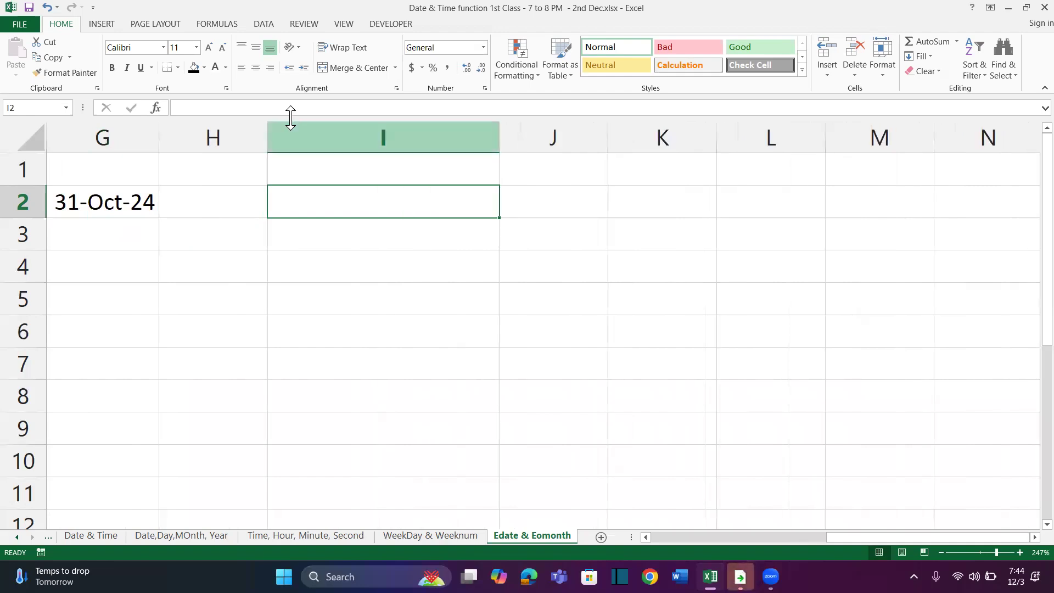
{"action": "left_click", "coordinate": [195, 67]}
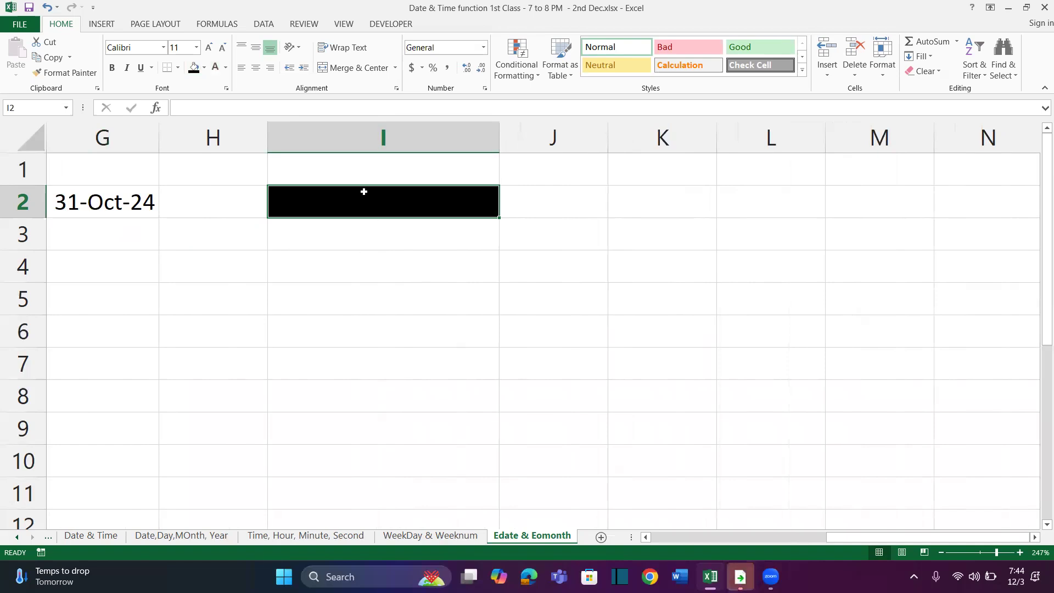
Enter the date 10 Jan 2024 in the black cell I2 and make it bold
{"action": "type", "text": "0 Jan 2024"}
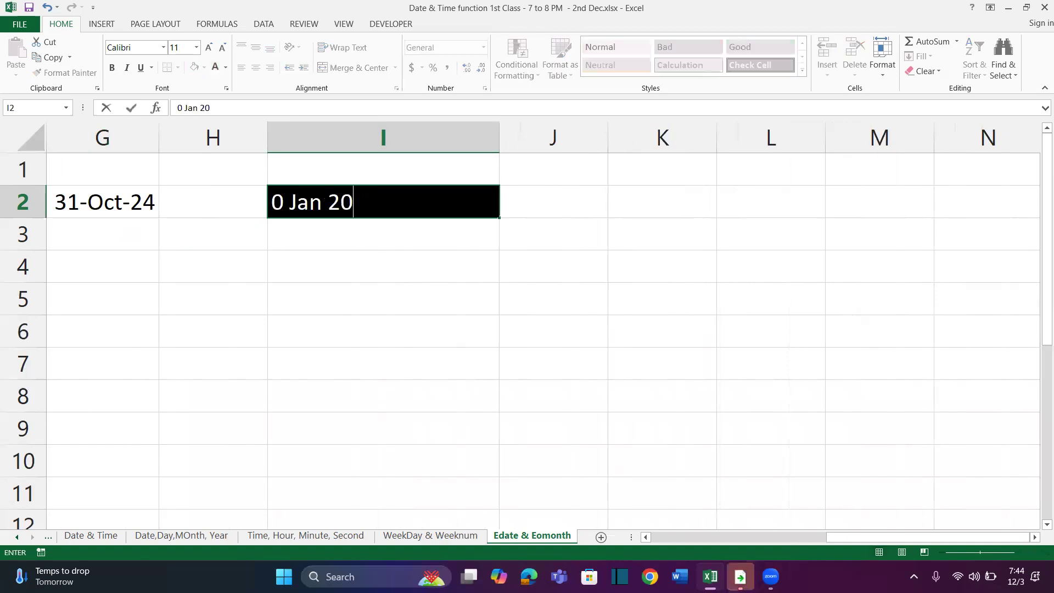
{"action": "key", "text": "Return"}
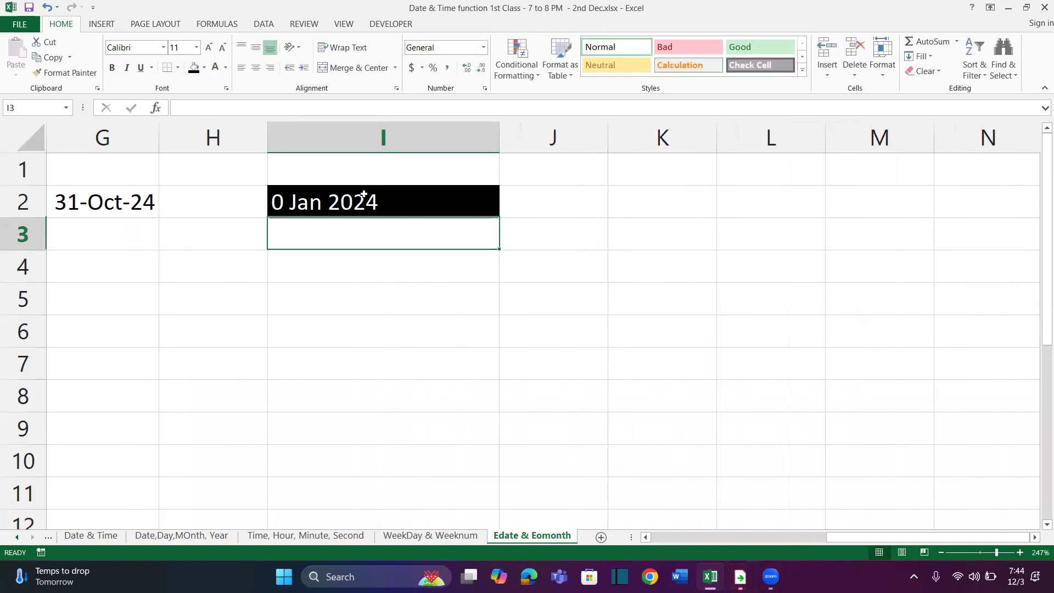
{"action": "left_click", "coordinate": [290, 199]}
{"action": "double_click", "coordinate": [294, 203]}
{"action": "key", "text": "Left"}
{"action": "key", "text": "Left"}
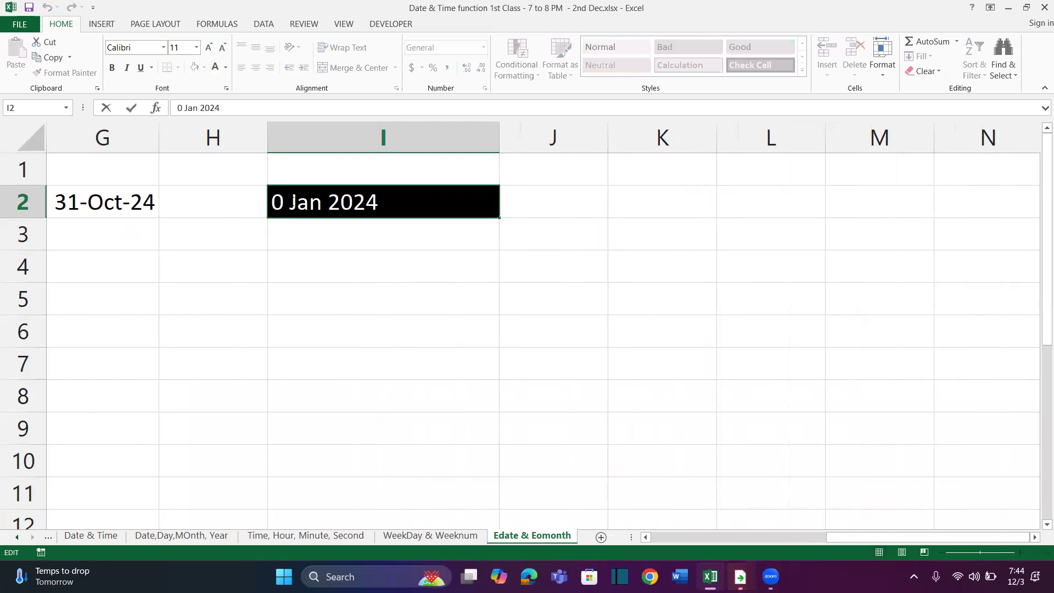
{"action": "type", "text": "1"}
{"action": "key", "text": "Return"}
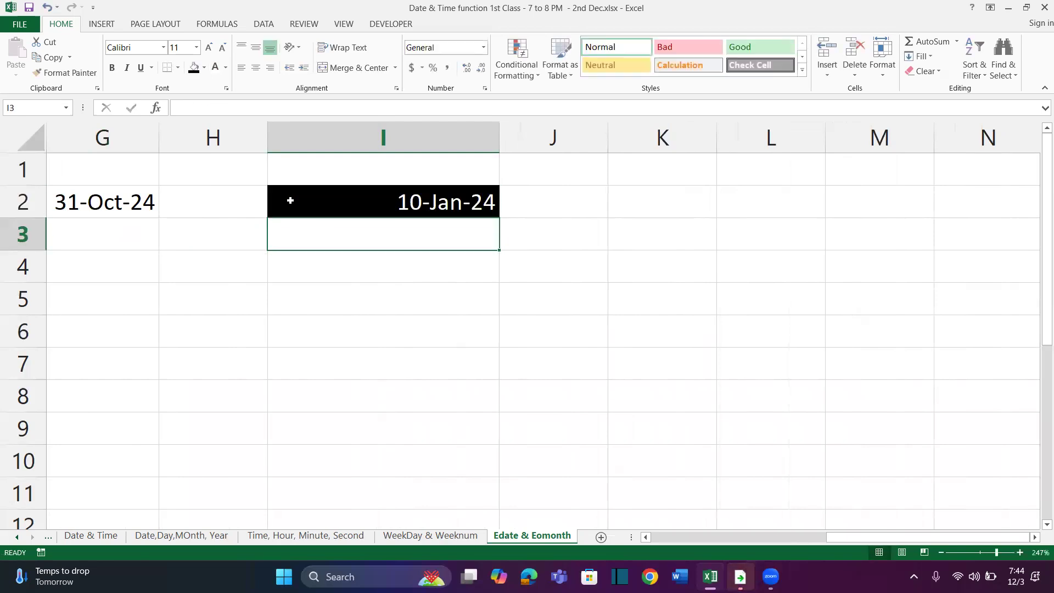
{"action": "left_click", "coordinate": [423, 202]}
{"action": "key", "text": "ctrl+b"}
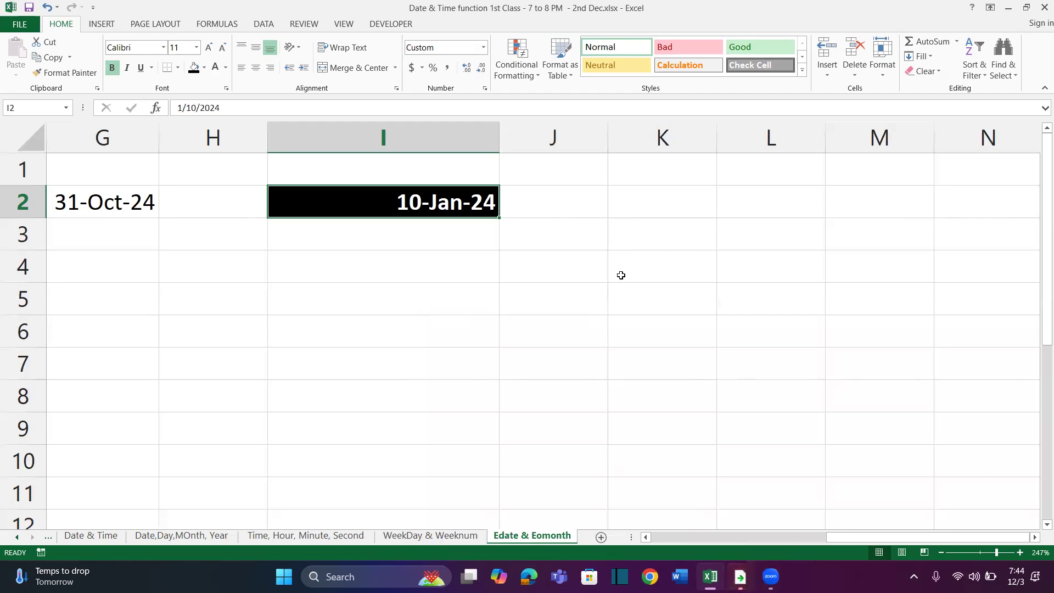
Format K4 with a black fill and bold text, and widen column K
{"action": "left_click", "coordinate": [641, 280]}
{"action": "left_click", "coordinate": [194, 68]}
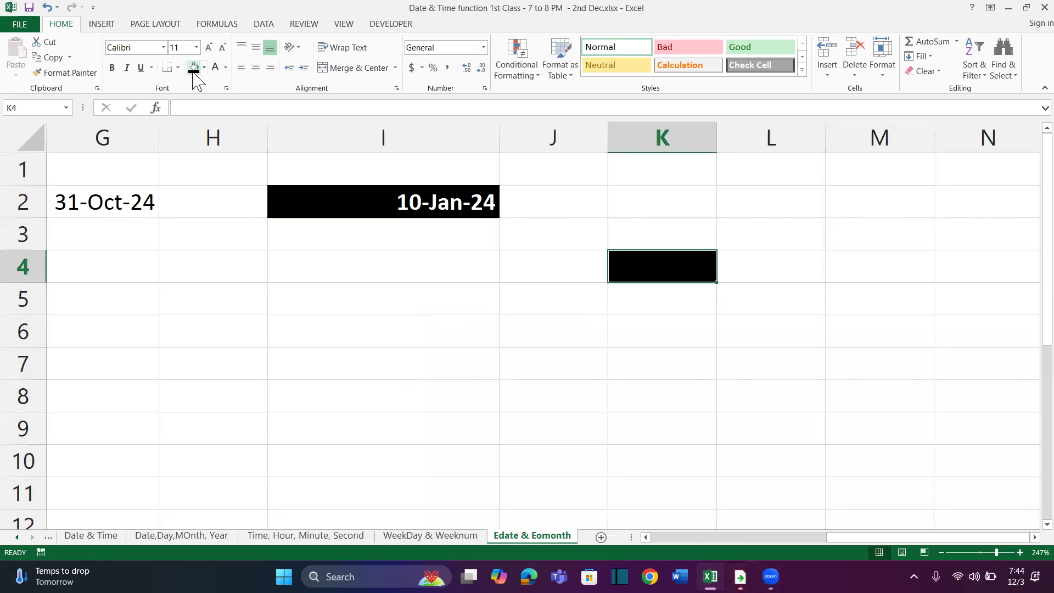
{"action": "left_click", "coordinate": [112, 67]}
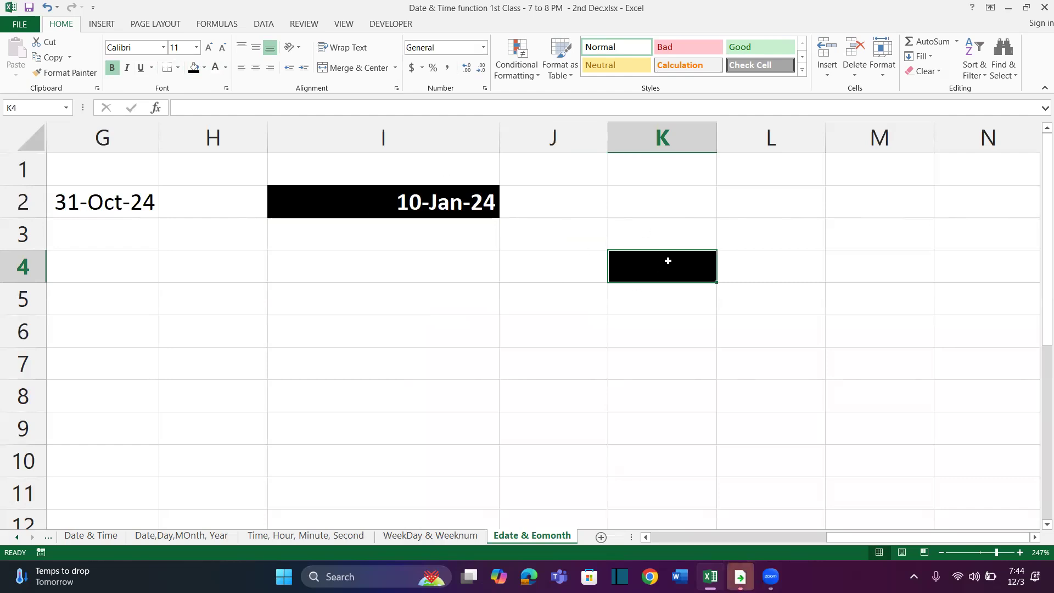
{"action": "left_click_drag", "start_coordinate": [717, 132], "coordinate": [786, 143]}
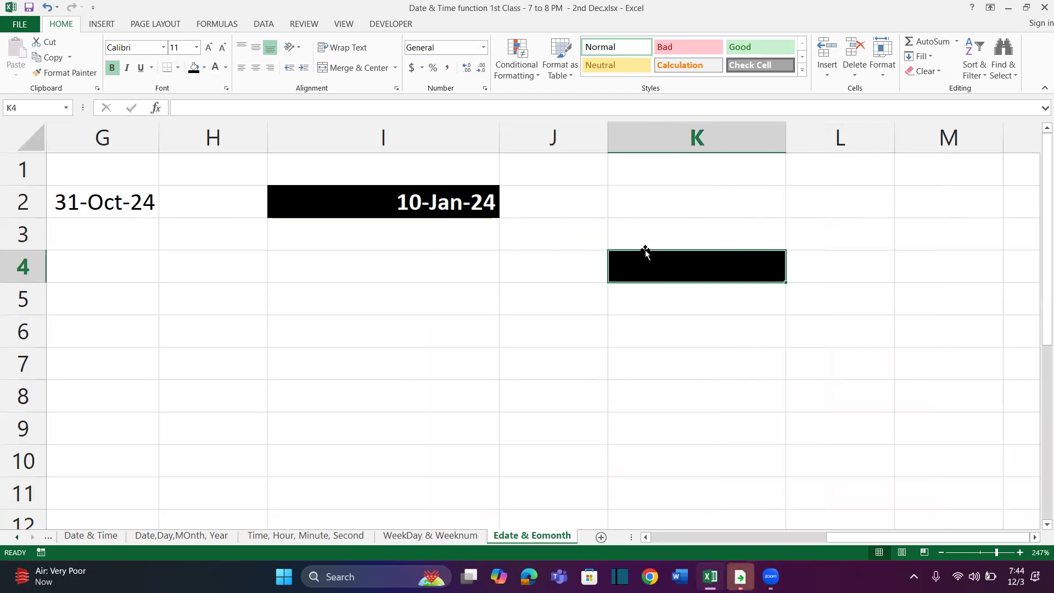
Enter the label "1st Date into that Month" in I4 and widen column I to fit it
{"action": "left_click", "coordinate": [439, 271]}
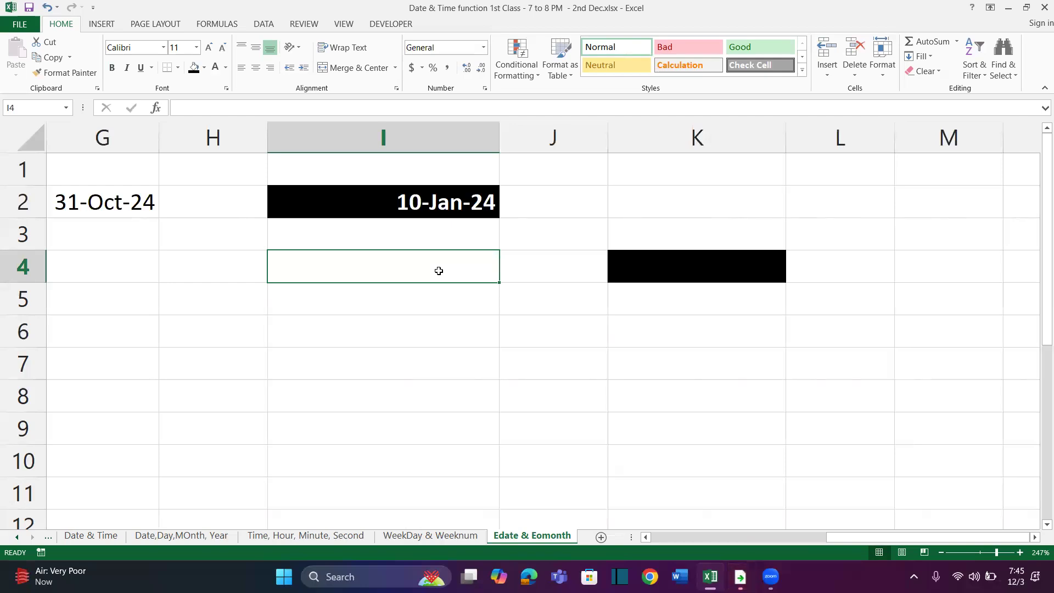
{"action": "type", "text": "ext"}
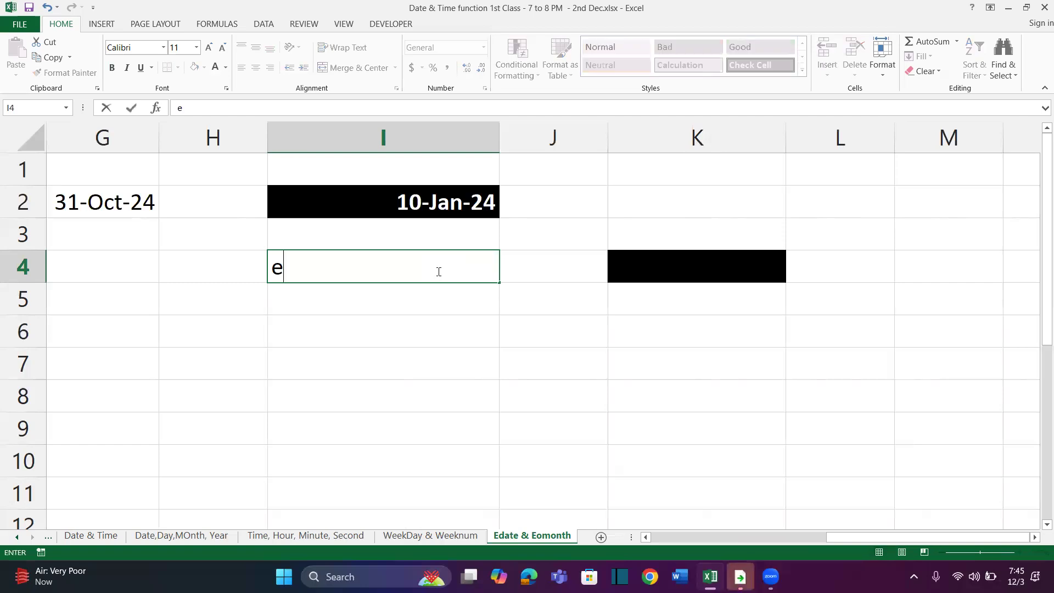
{"action": "key", "text": "BackSpace"}
{"action": "key", "text": "BackSpace"}
{"action": "key", "text": "BackSpace"}
{"action": "type", "text": "1st Date into"}
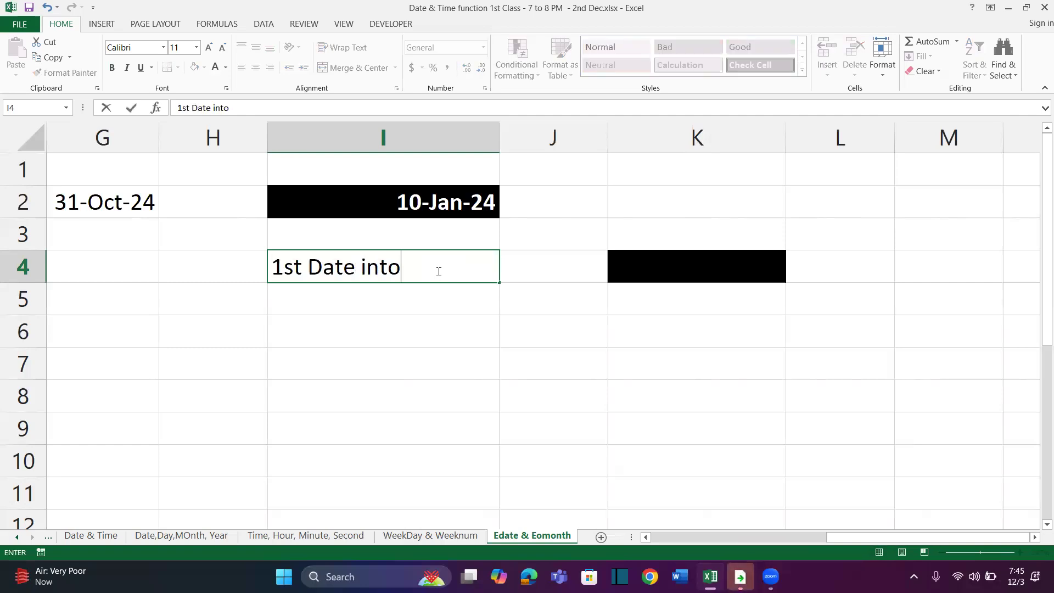
{"action": "type", "text": " that Months"}
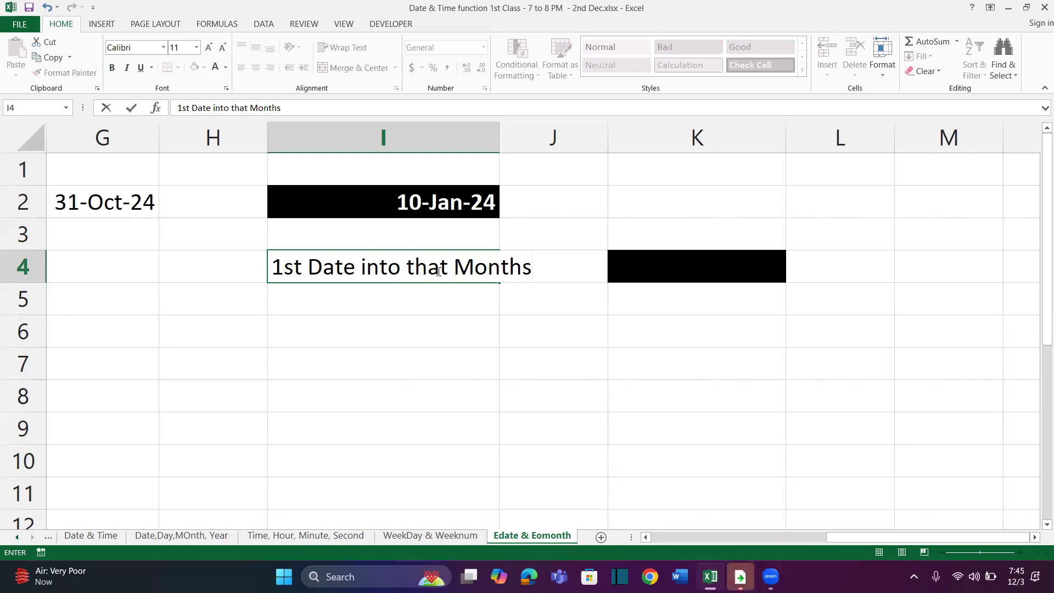
{"action": "key", "text": "BackSpace"}
{"action": "key", "text": "Return"}
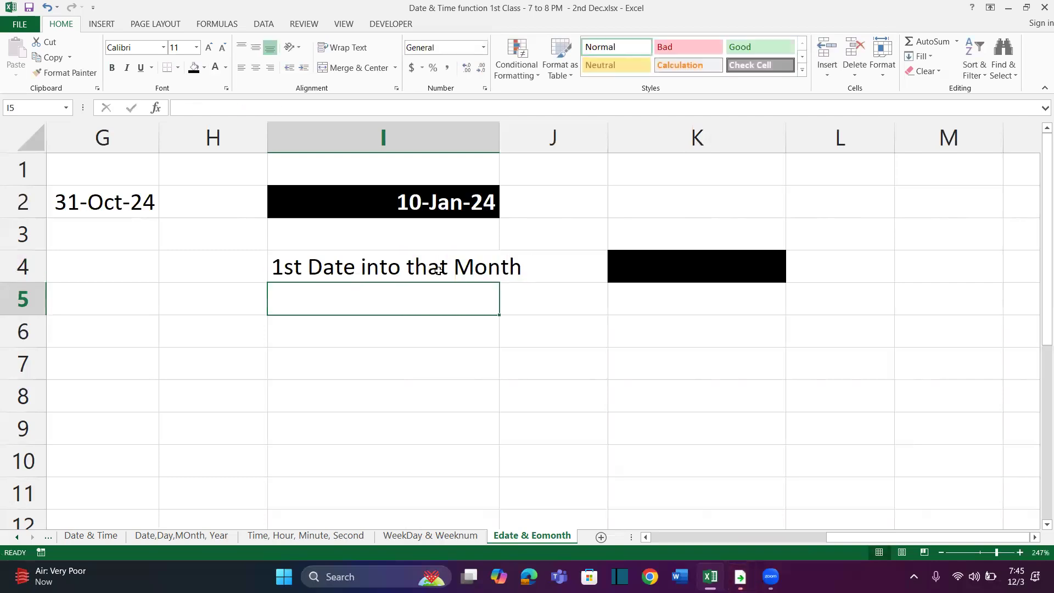
{"action": "left_click_drag", "start_coordinate": [494, 144], "coordinate": [538, 145]}
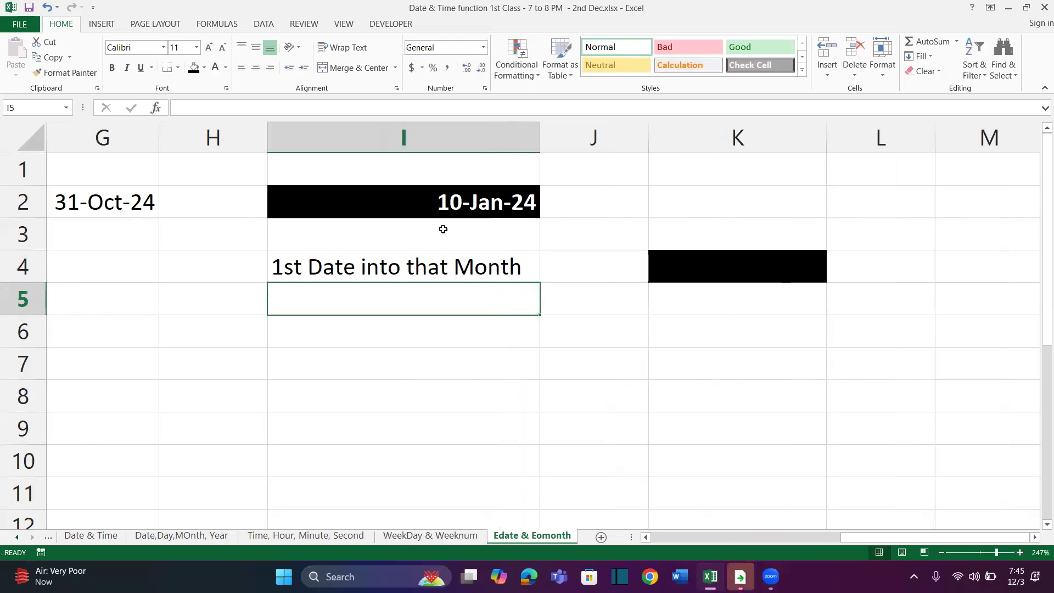
Copy the example block I2:K5 and paste it starting at I7
{"action": "left_click", "coordinate": [423, 204]}
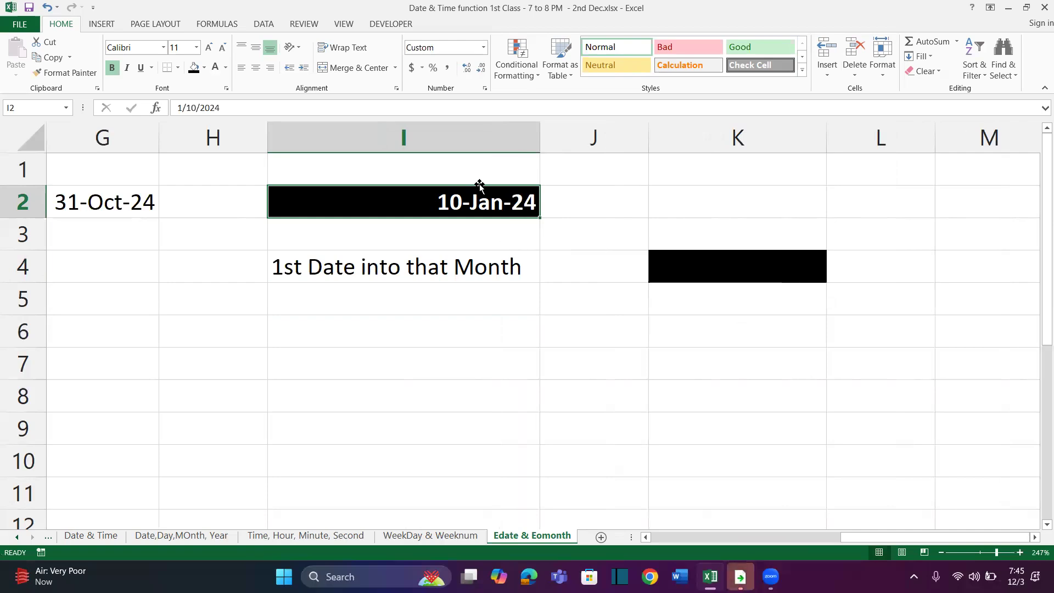
{"action": "left_click_drag", "start_coordinate": [476, 199], "coordinate": [736, 299]}
{"action": "key", "text": "ctrl+c"}
{"action": "left_click", "coordinate": [421, 363]}
{"action": "key", "text": "ctrl+v"}
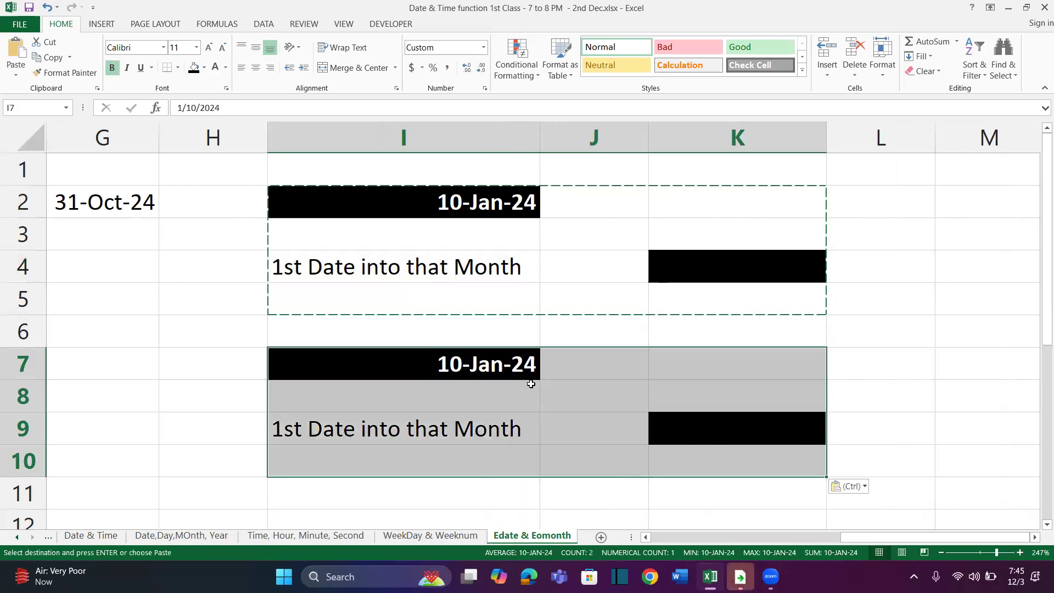
Change the copied label in I9 to "1st Date into that year"
{"action": "left_click", "coordinate": [525, 398]}
{"action": "double_click", "coordinate": [465, 430]}
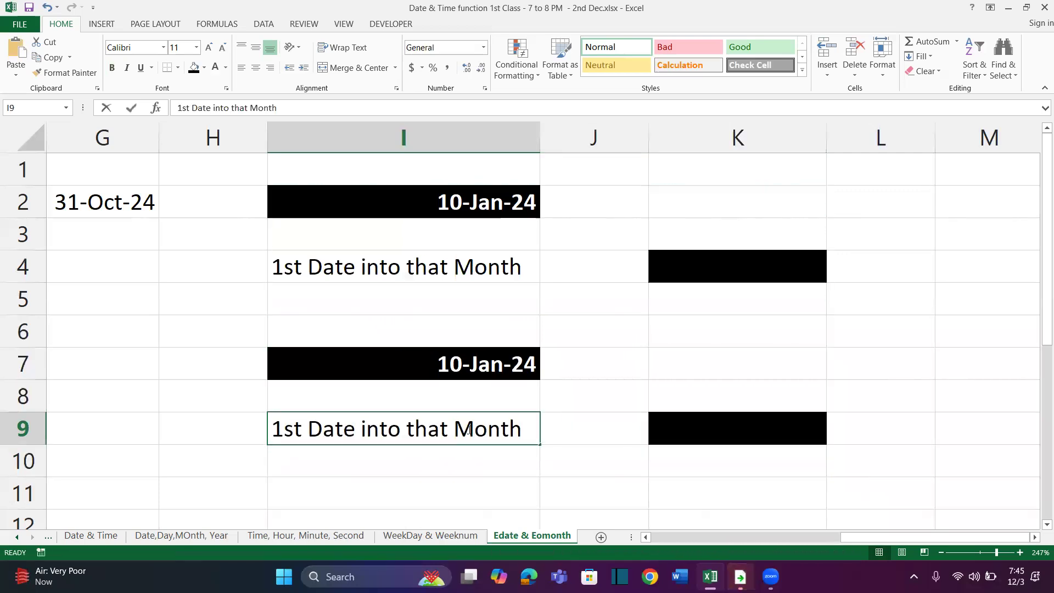
{"action": "double_click", "coordinate": [470, 431]}
{"action": "type", "text": "year"}
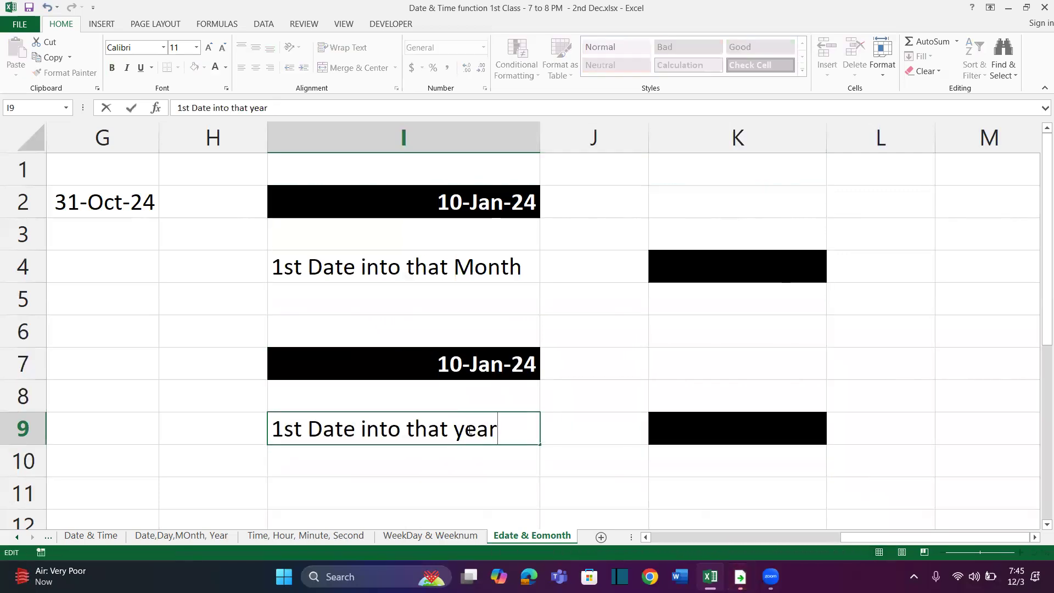
{"action": "left_click", "coordinate": [410, 487]}
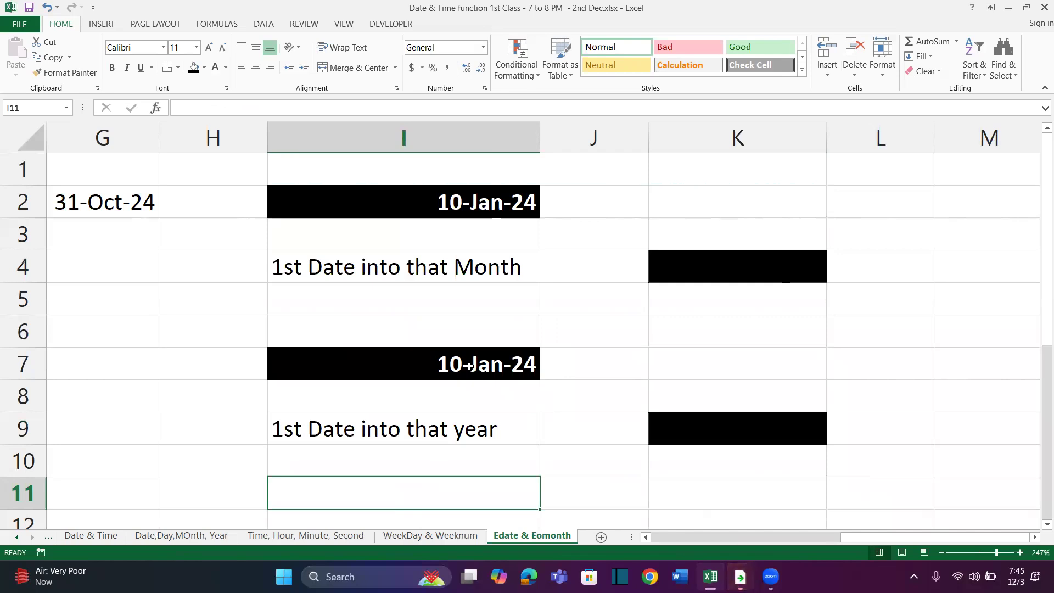
{"action": "left_click", "coordinate": [705, 416]}
{"action": "left_click", "coordinate": [455, 450]}
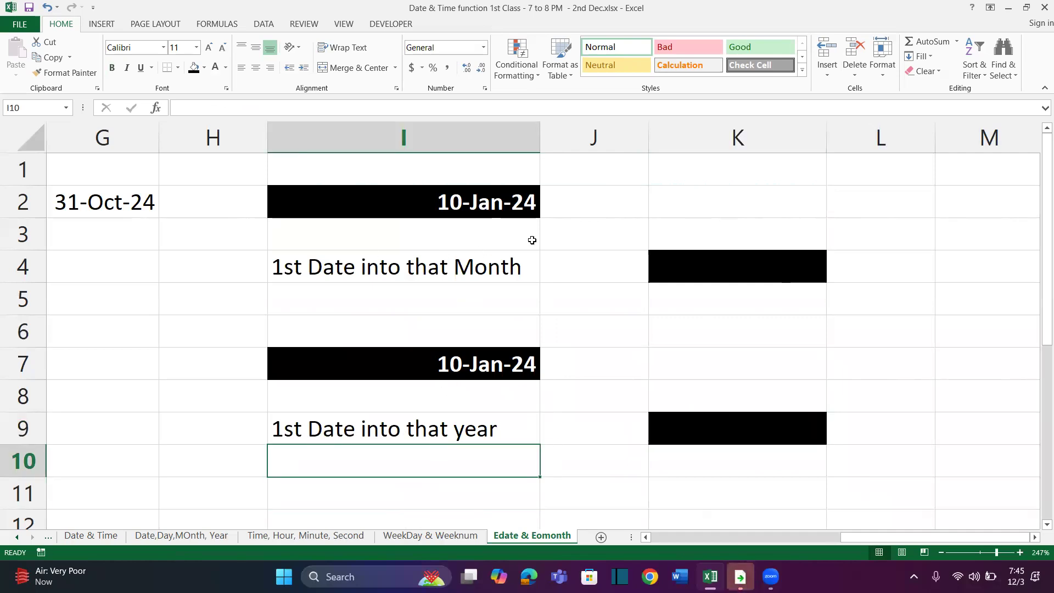
{"action": "left_click", "coordinate": [678, 275]}
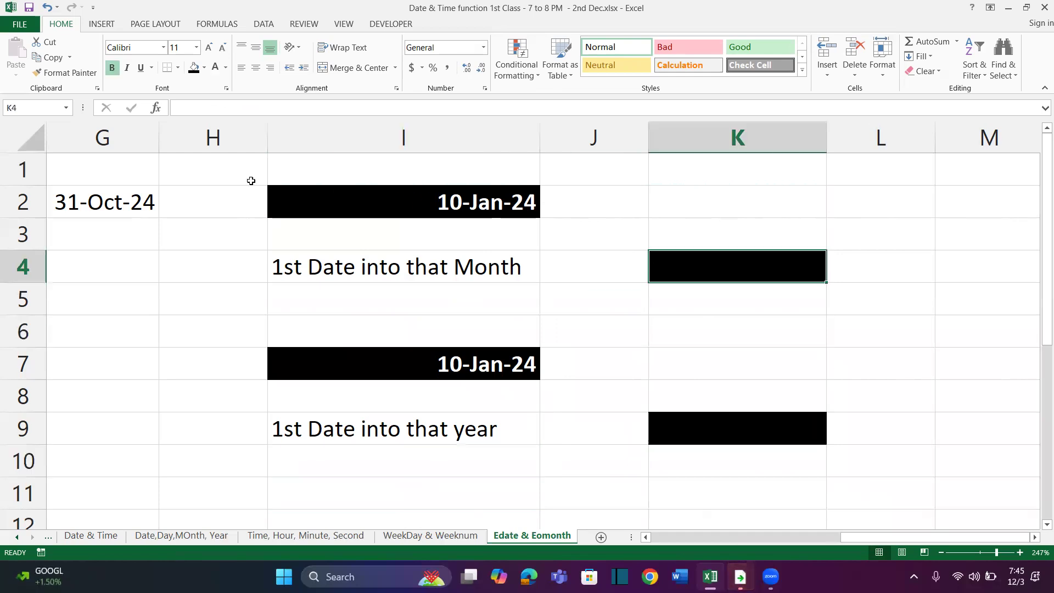
{"action": "left_click_drag", "start_coordinate": [251, 179], "coordinate": [801, 520]}
{"action": "left_click", "coordinate": [804, 436]}
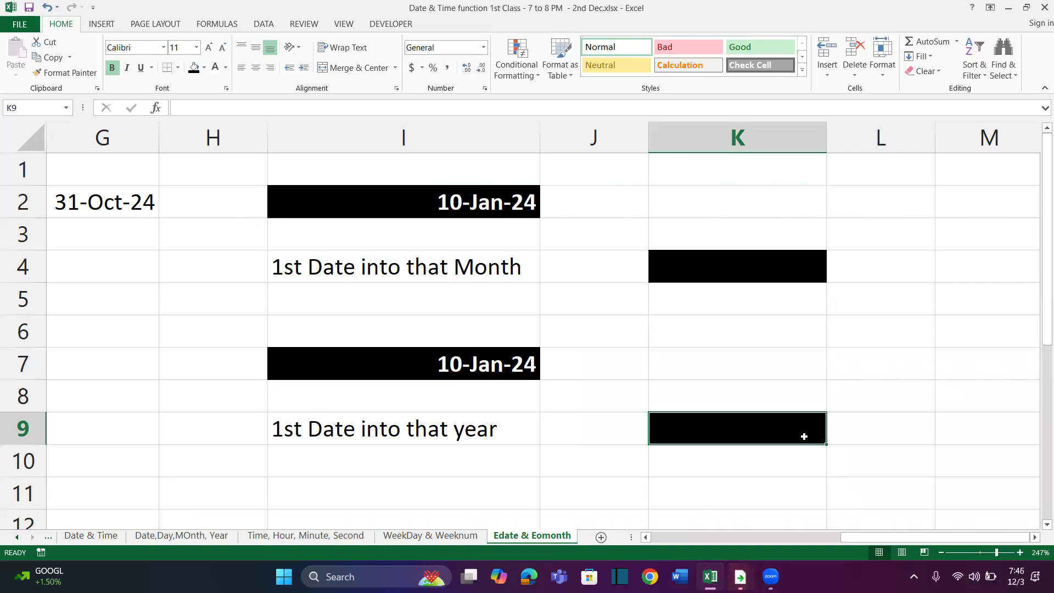
Add the heading "Date" in N1 with a black fill and bold white text, and widen column N slightly
{"action": "scroll", "coordinate": [802, 436], "scroll_direction": "right", "scroll_amount": 4}
{"action": "left_click", "coordinate": [480, 163]}
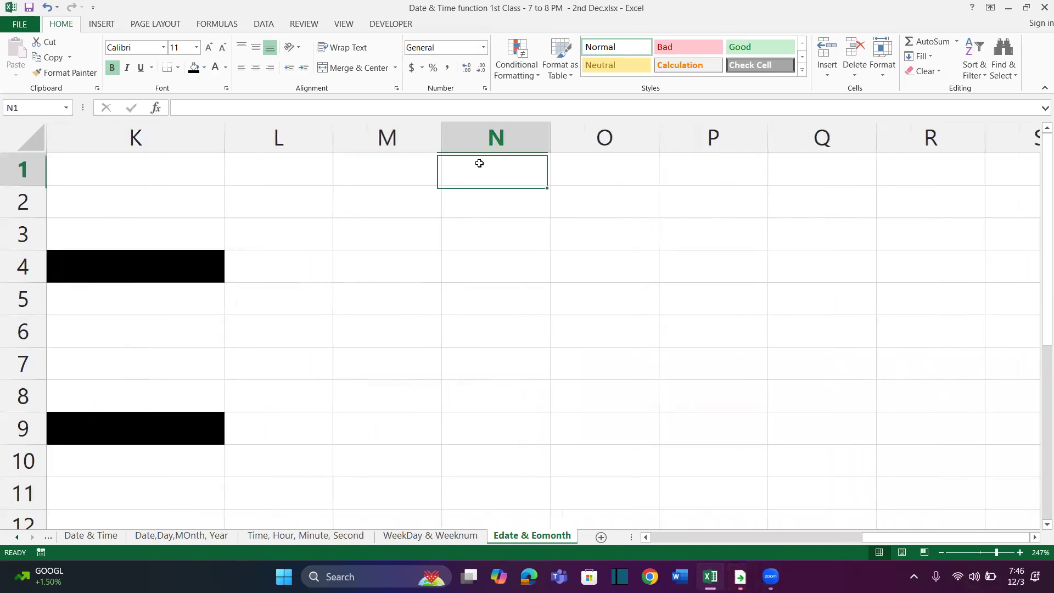
{"action": "type", "text": "Date"}
{"action": "key", "text": "Return"}
{"action": "left_click", "coordinate": [480, 163]}
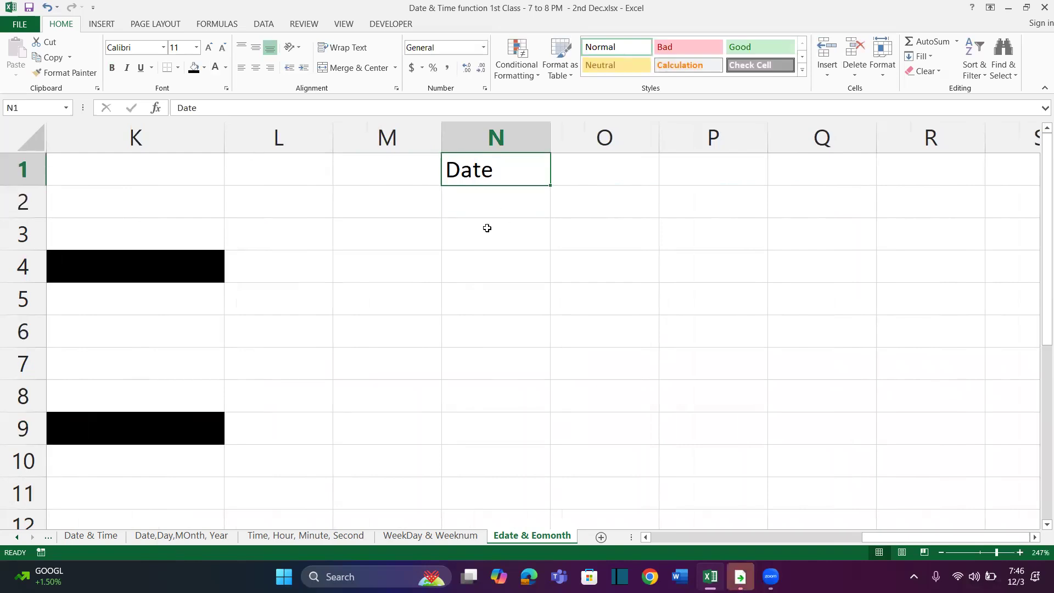
{"action": "left_click", "coordinate": [193, 67]}
{"action": "left_click", "coordinate": [215, 69]}
{"action": "key", "text": "ctrl+b"}
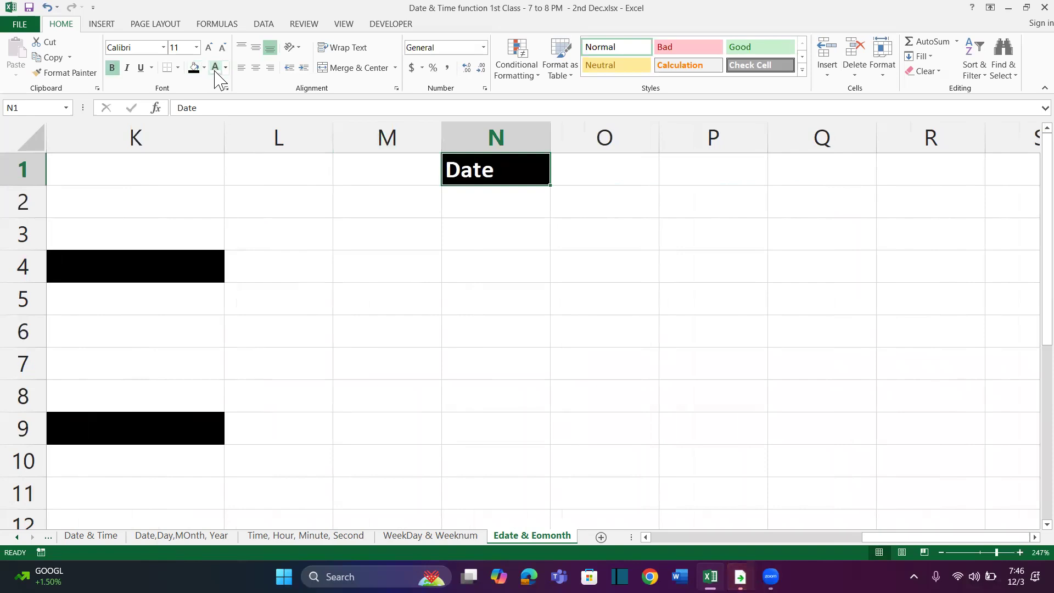
{"action": "left_click_drag", "start_coordinate": [548, 141], "coordinate": [578, 165]}
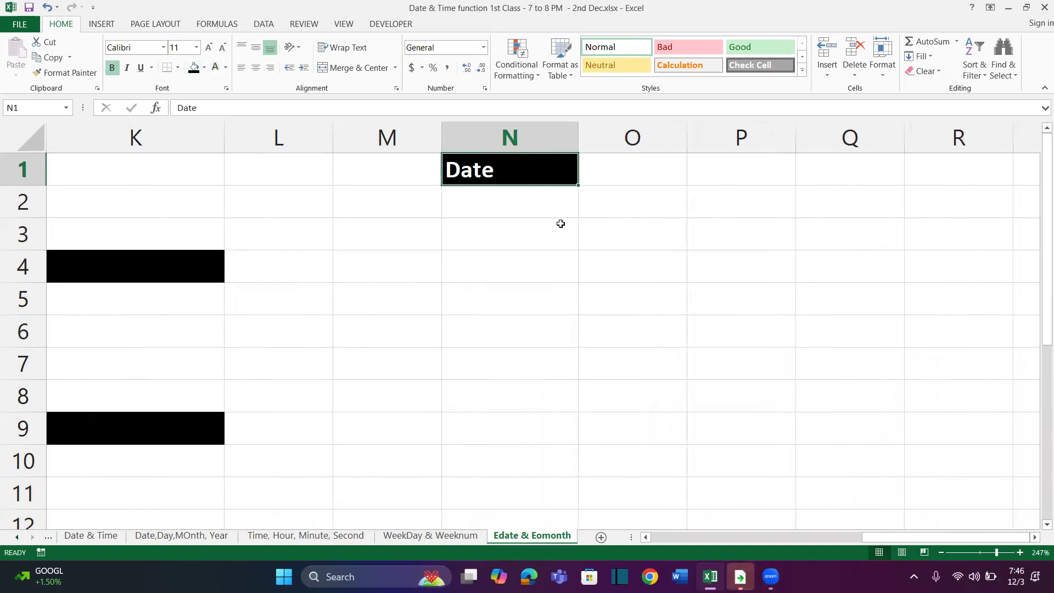
Enter the date 10 jan 2024 in N2 and the formula =RANDBETWEEN(20,25)+N2 in N3
{"action": "left_click", "coordinate": [526, 207]}
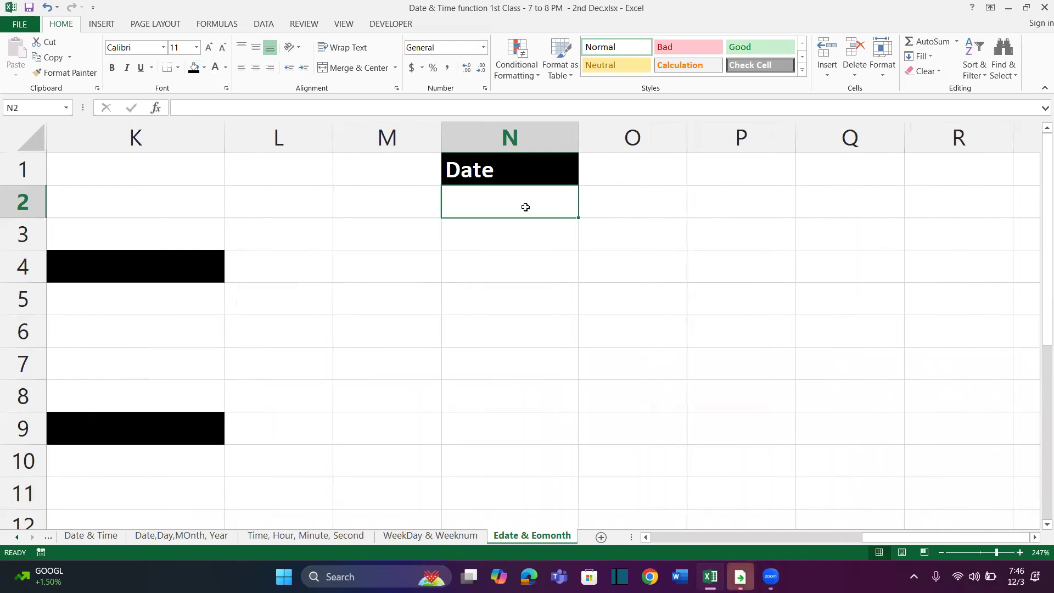
{"action": "type", "text": "10 jan 2024"}
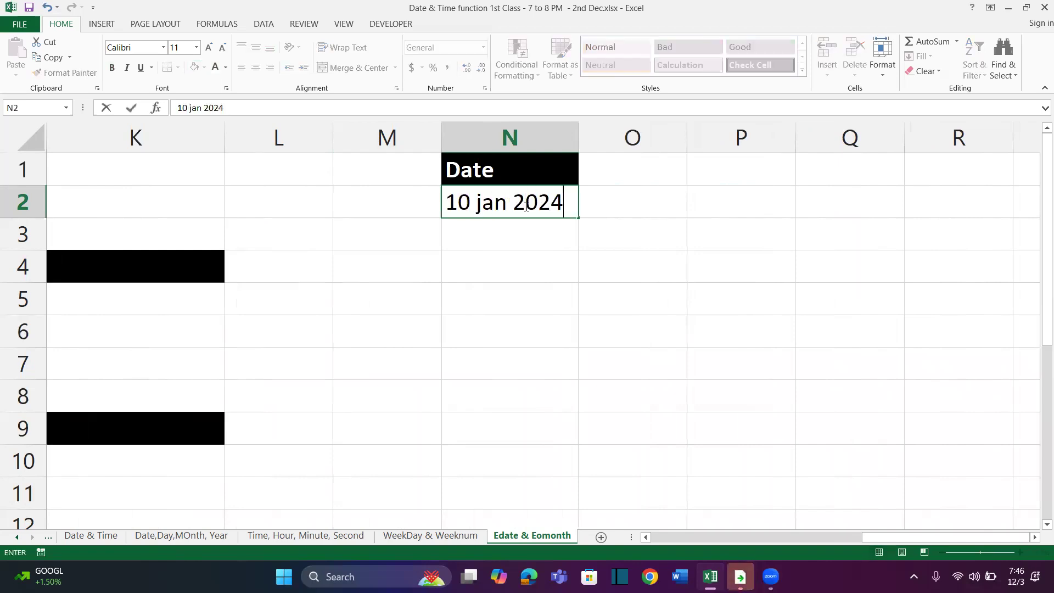
{"action": "key", "text": "Return"}
{"action": "type", "text": "=rand"}
{"action": "key", "text": "Down"}
{"action": "key", "text": "Tab"}
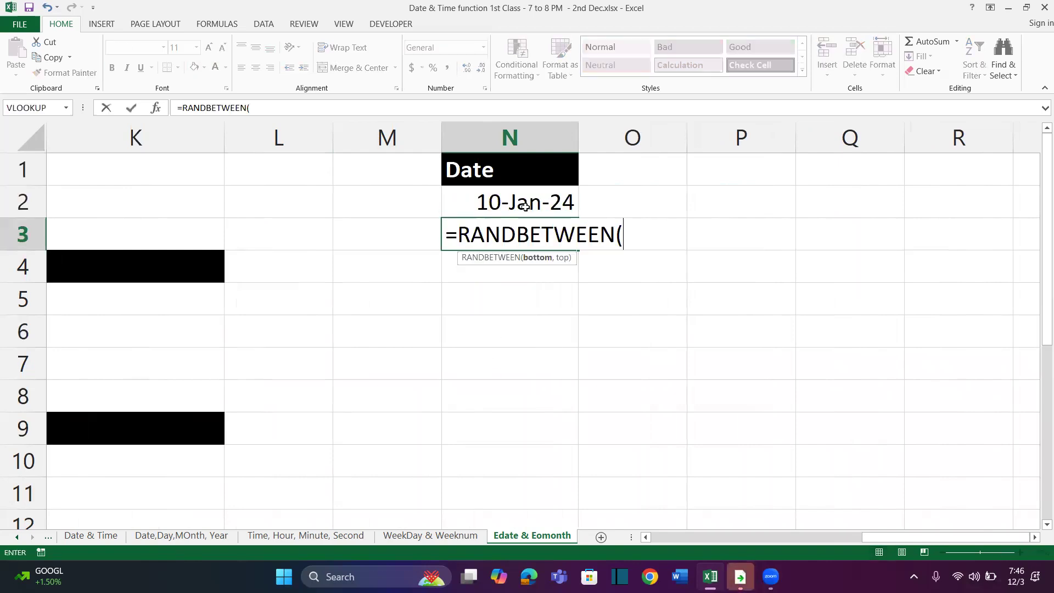
{"action": "type", "text": "20,25"}
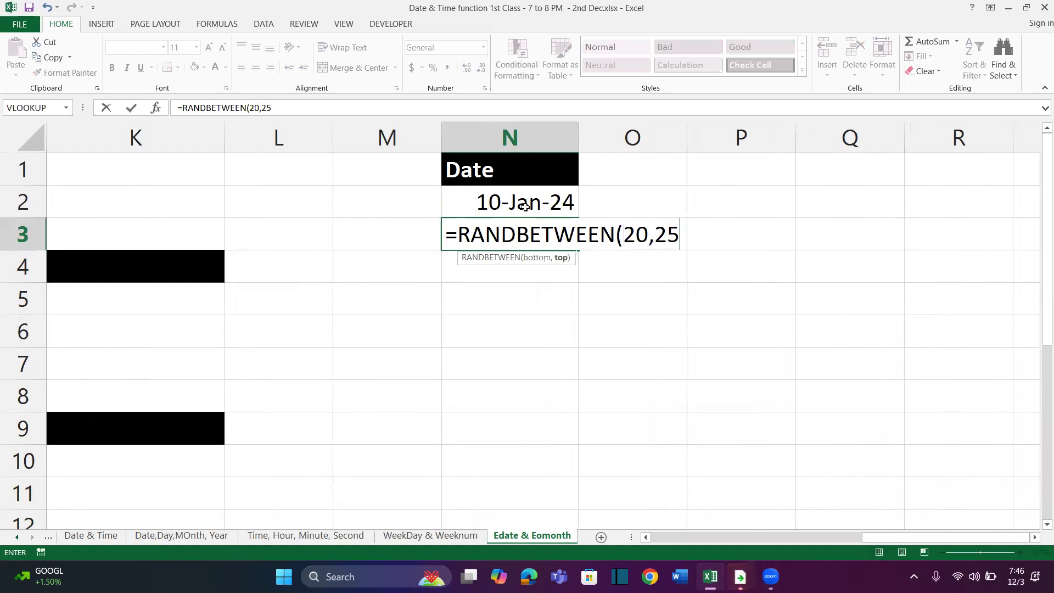
{"action": "type", "text": ")+"}
{"action": "left_click", "coordinate": [526, 206]}
{"action": "key", "text": "Return"}
{"action": "key", "text": "Up"}
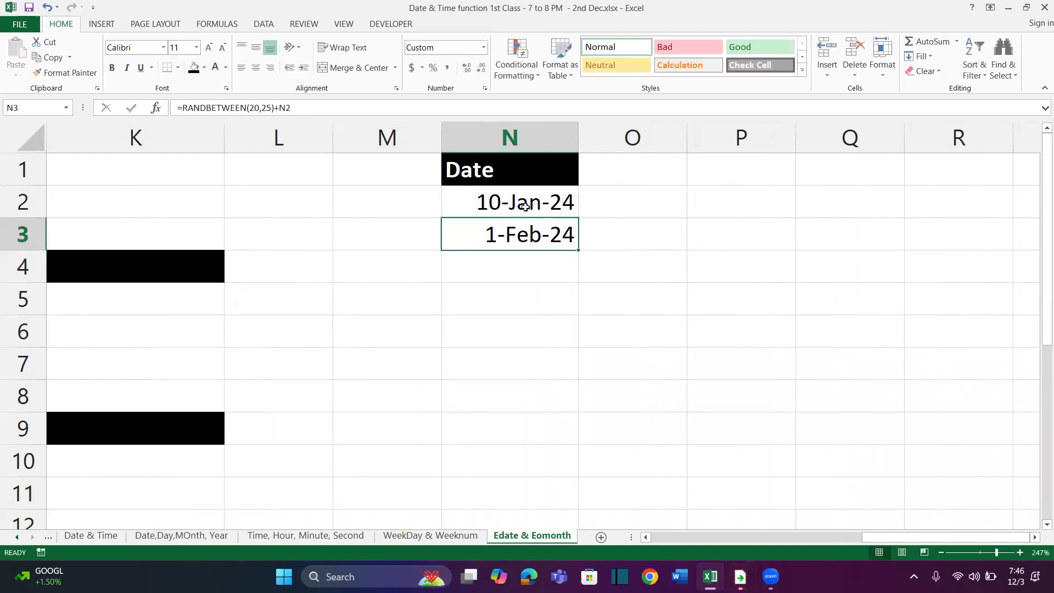
Fill the random date formula from N3 down through N15
{"action": "left_click_drag", "start_coordinate": [579, 250], "coordinate": [584, 513]}
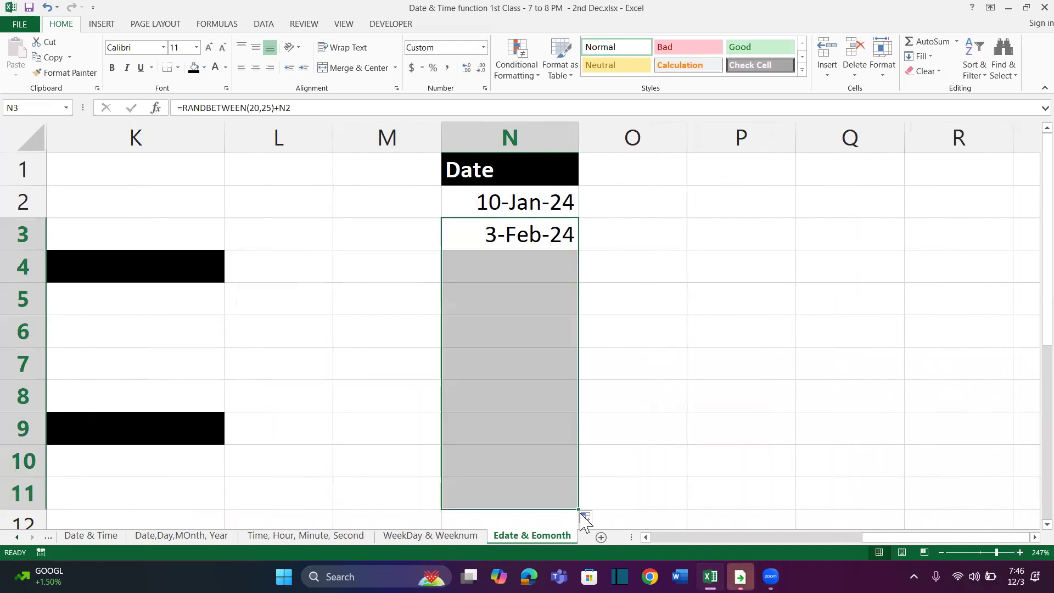
{"action": "scroll", "coordinate": [579, 398], "scroll_direction": "down", "scroll_amount": 2}
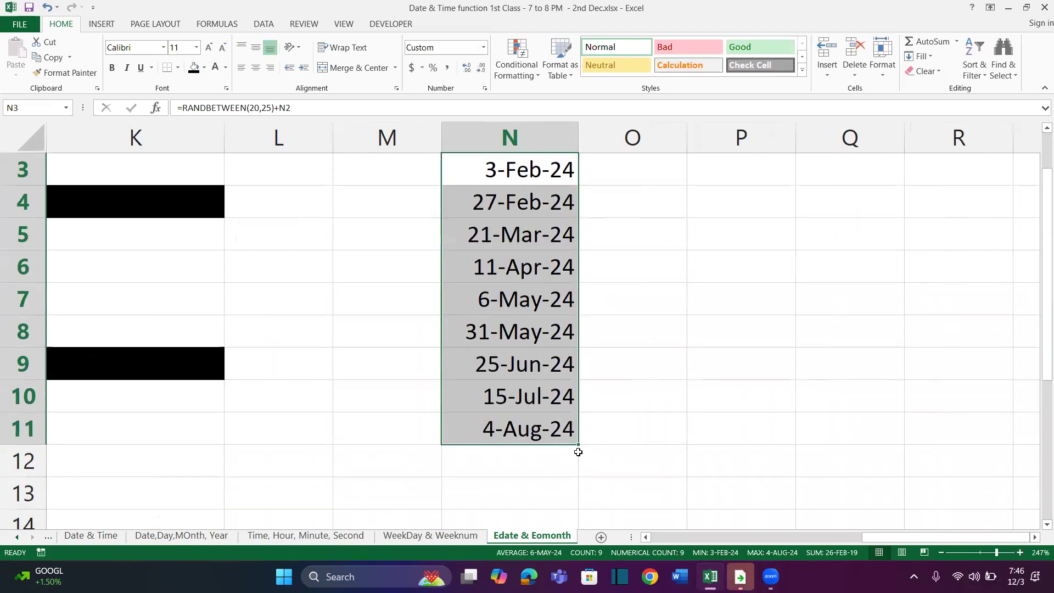
{"action": "left_click_drag", "start_coordinate": [579, 445], "coordinate": [575, 546]}
Replace the random date formulas in column N with their values by copying and pasting them in place as values
{"action": "scroll", "coordinate": [566, 427], "scroll_direction": "up", "scroll_amount": 3}
{"action": "key", "text": "ctrl+c"}
{"action": "key", "text": "ctrl+alt+v"}
{"action": "key", "text": "v"}
{"action": "key", "text": "Return"}
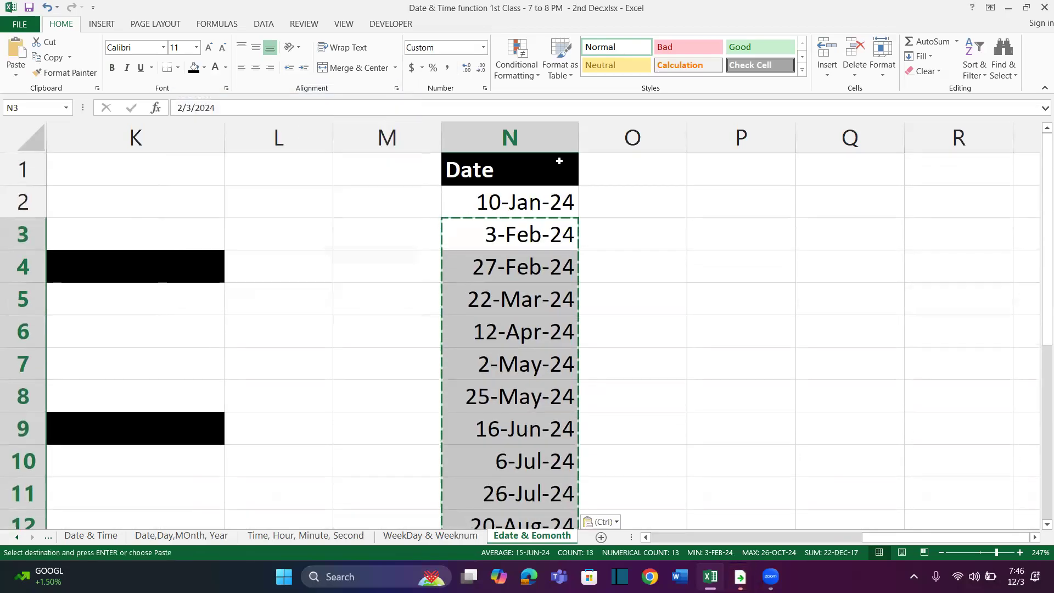
Add the heading "Months" in O1 and copy the Date heading's formatting onto it
{"action": "key", "text": "Up"}
{"action": "key", "text": "Down"}
{"action": "key", "text": "Up"}
{"action": "key", "text": "Up"}
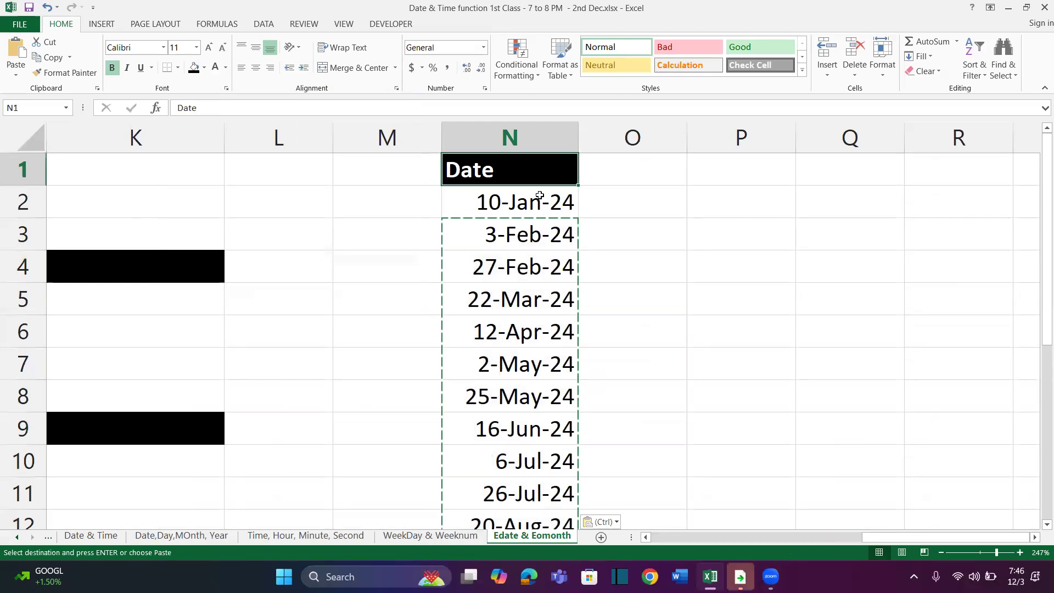
{"action": "key", "text": "Right"}
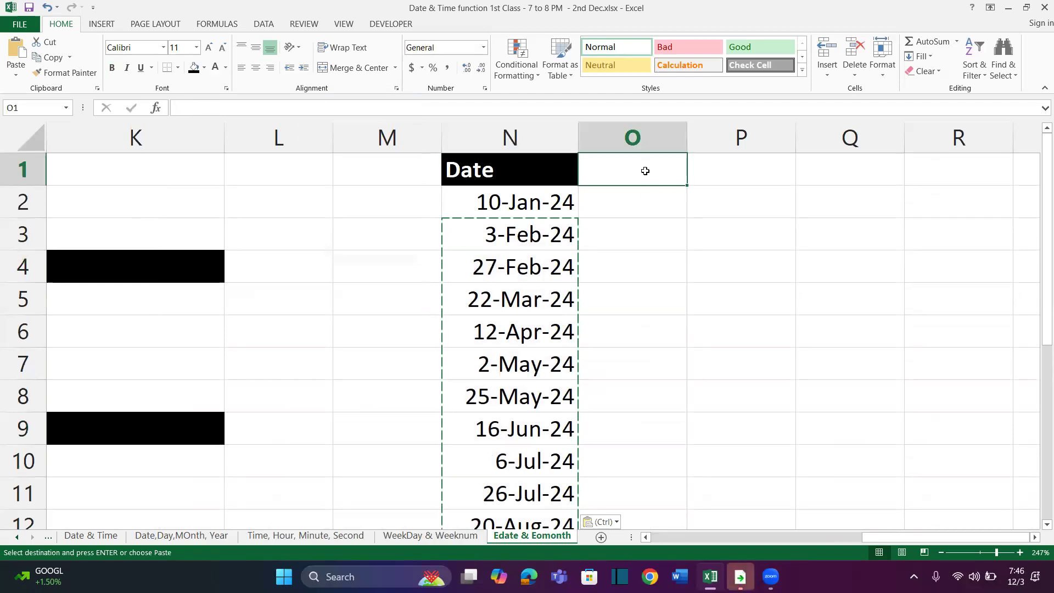
{"action": "type", "text": "Months"}
{"action": "key", "text": "Return"}
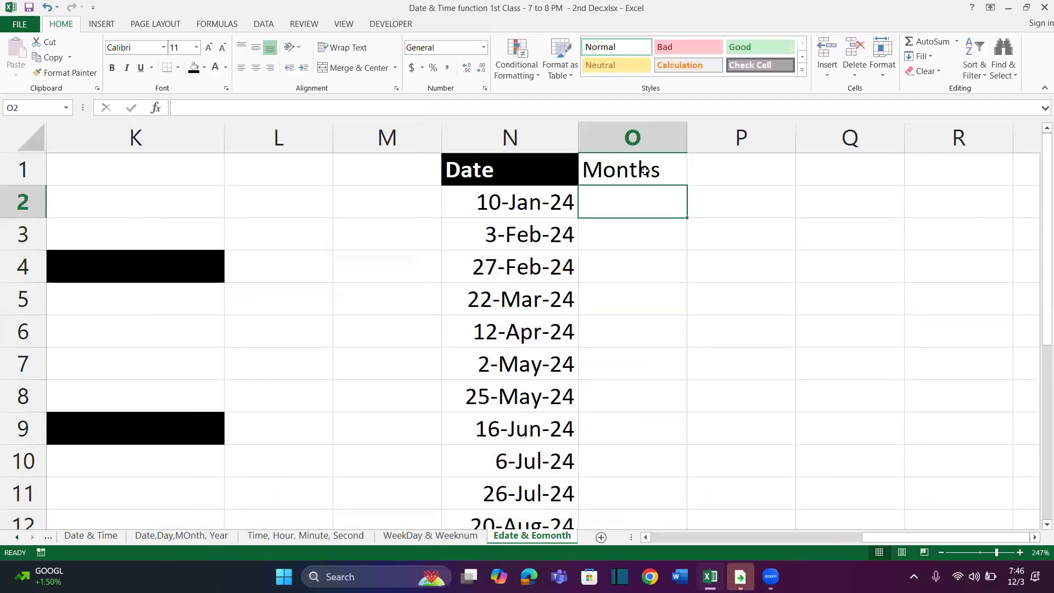
{"action": "left_click", "coordinate": [553, 167]}
{"action": "left_click", "coordinate": [65, 73]}
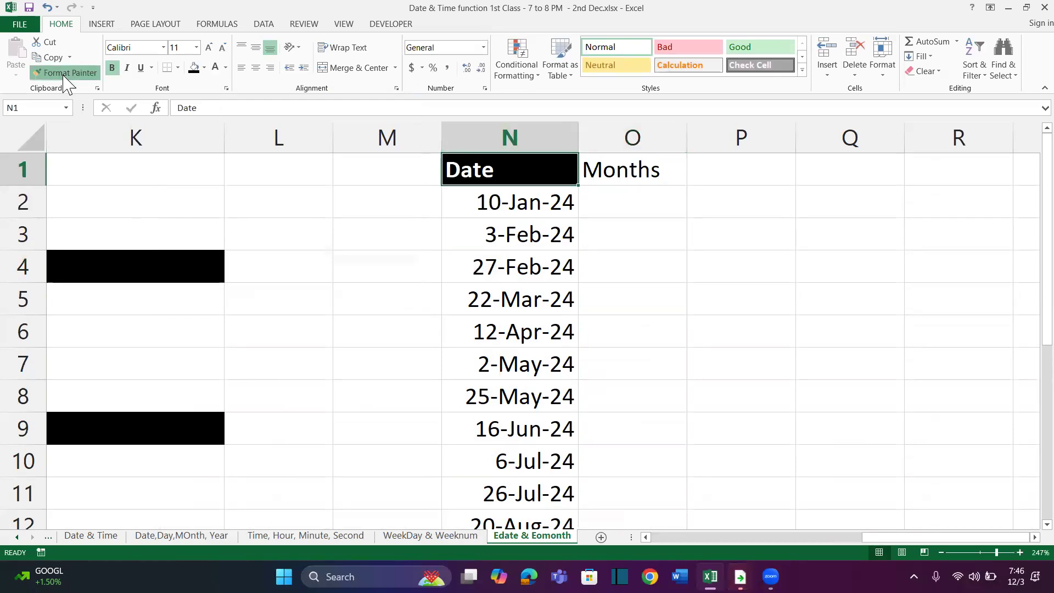
{"action": "left_click", "coordinate": [610, 169]}
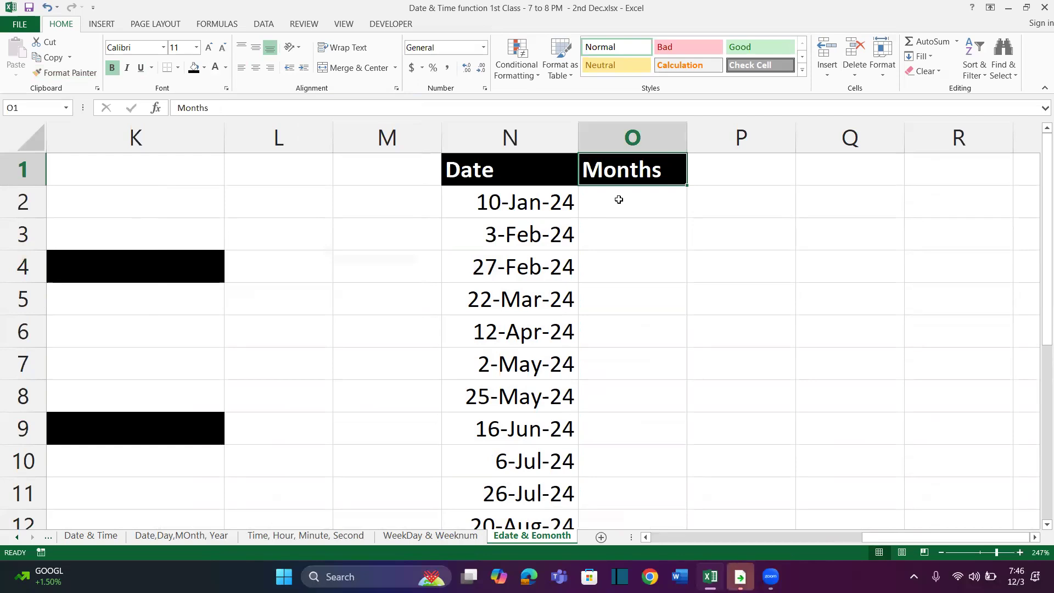
Enter the month offsets 1, 4, 5, 3, -8, -3 and -4 in O2:O8 under the Months heading
{"action": "scroll", "coordinate": [619, 200], "scroll_direction": "right", "scroll_amount": 3}
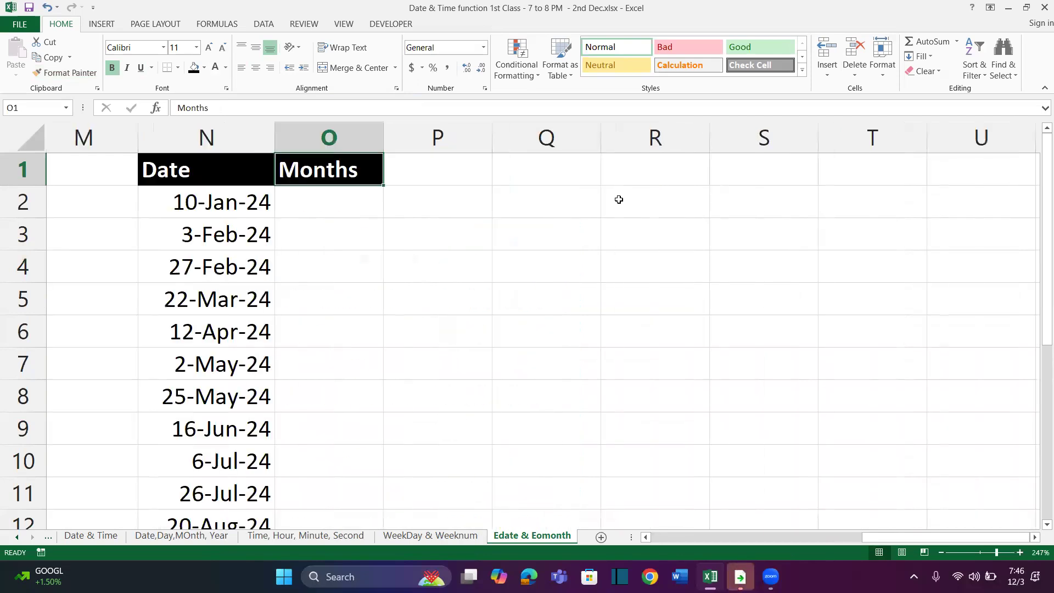
{"action": "left_click_drag", "start_coordinate": [251, 208], "coordinate": [233, 417]}
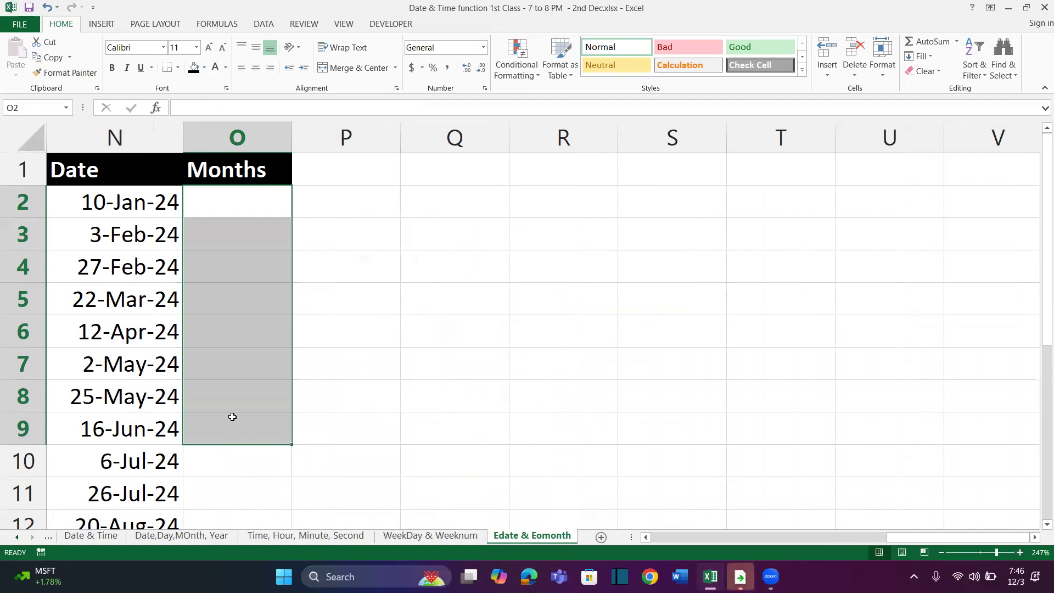
{"action": "key", "text": "Down"}
{"action": "key", "text": "Up"}
{"action": "type", "text": "1"}
{"action": "key", "text": "Return"}
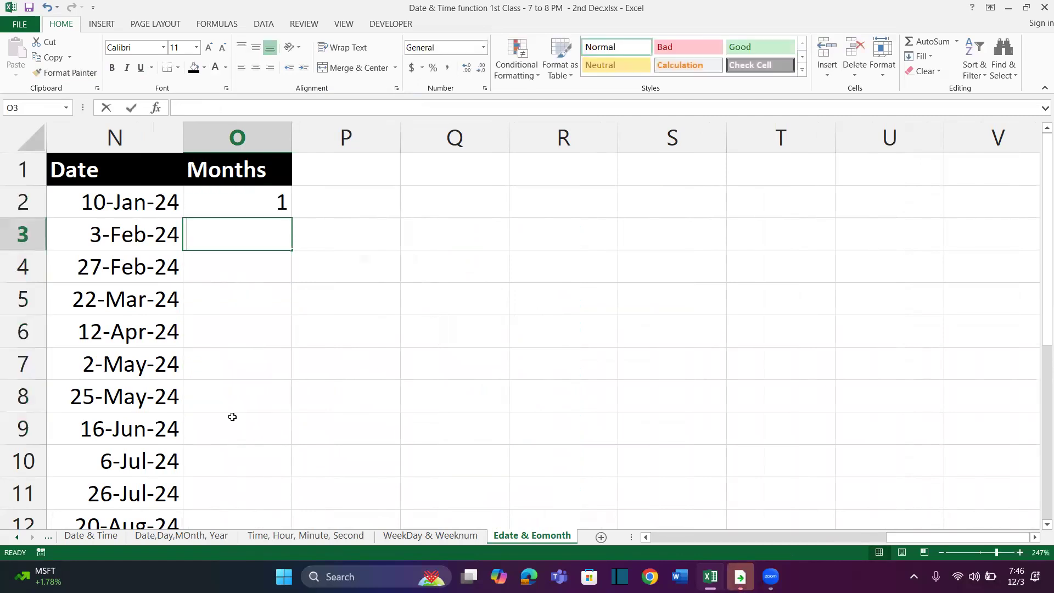
{"action": "type", "text": "4"}
{"action": "key", "text": "Return"}
{"action": "type", "text": "5"}
{"action": "key", "text": "Return"}
{"action": "type", "text": "3"}
{"action": "key", "text": "Return"}
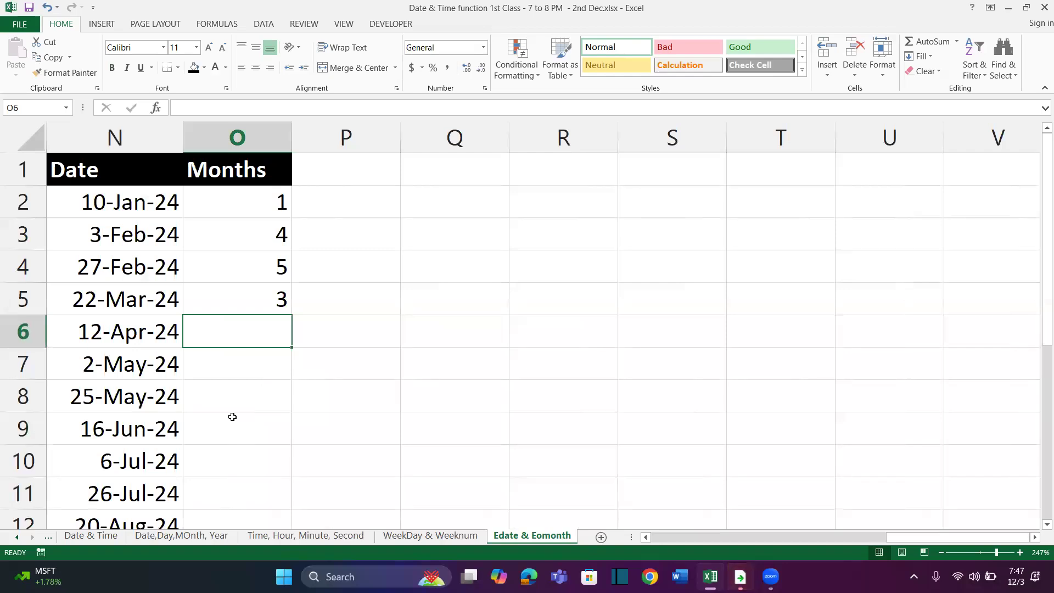
{"action": "type", "text": "-8"}
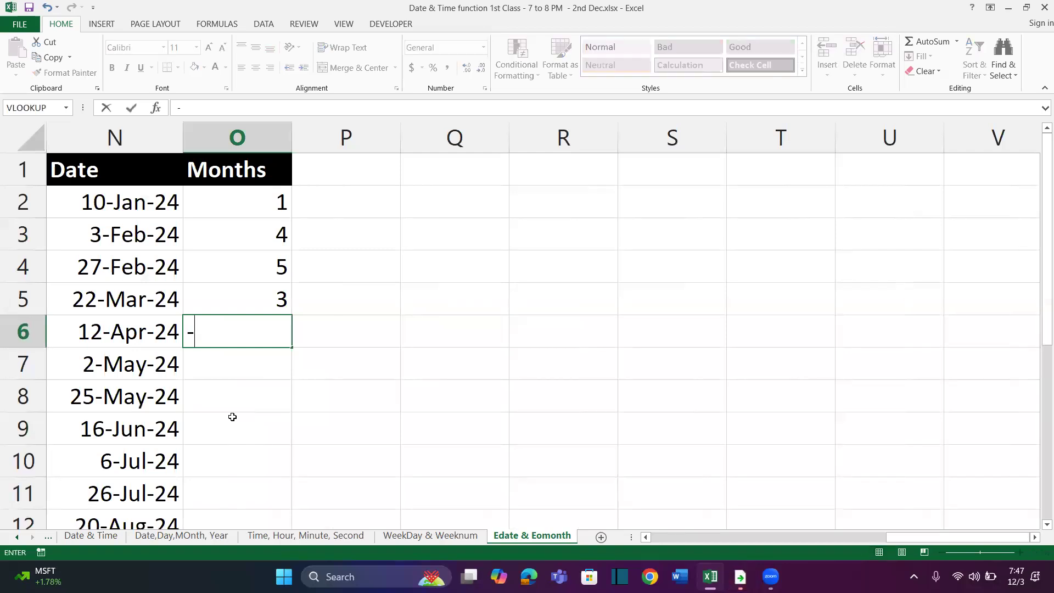
{"action": "key", "text": "Return"}
{"action": "type", "text": "-3"}
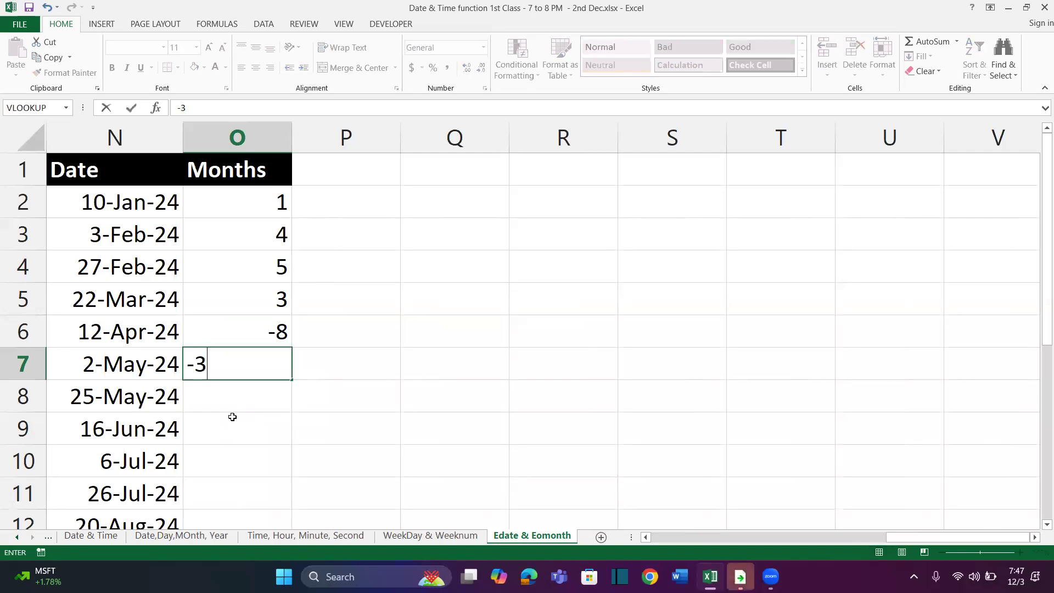
{"action": "key", "text": "Return"}
{"action": "type", "text": "-4"}
{"action": "key", "text": "Return"}
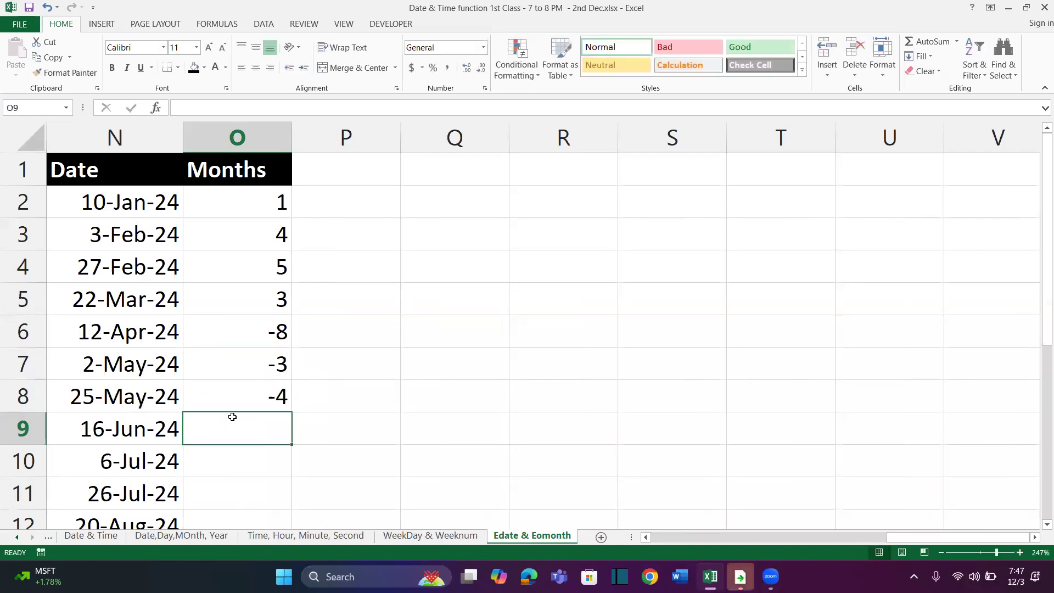
Clear the manually entered month offsets from O2:O9
{"action": "left_click_drag", "start_coordinate": [247, 211], "coordinate": [260, 413]}
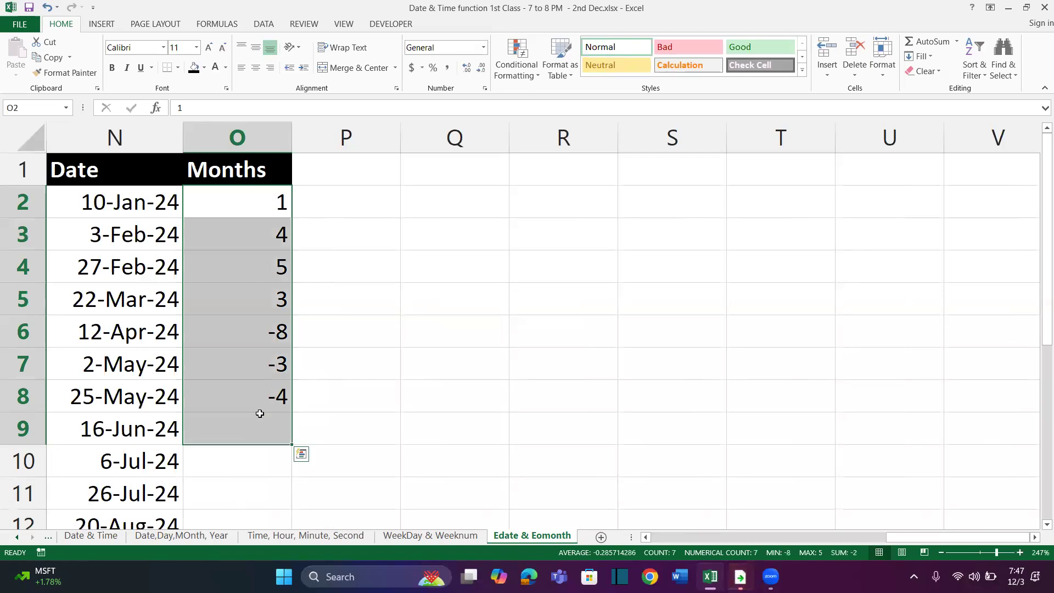
{"action": "key", "text": "Delete"}
{"action": "key", "text": "Up"}
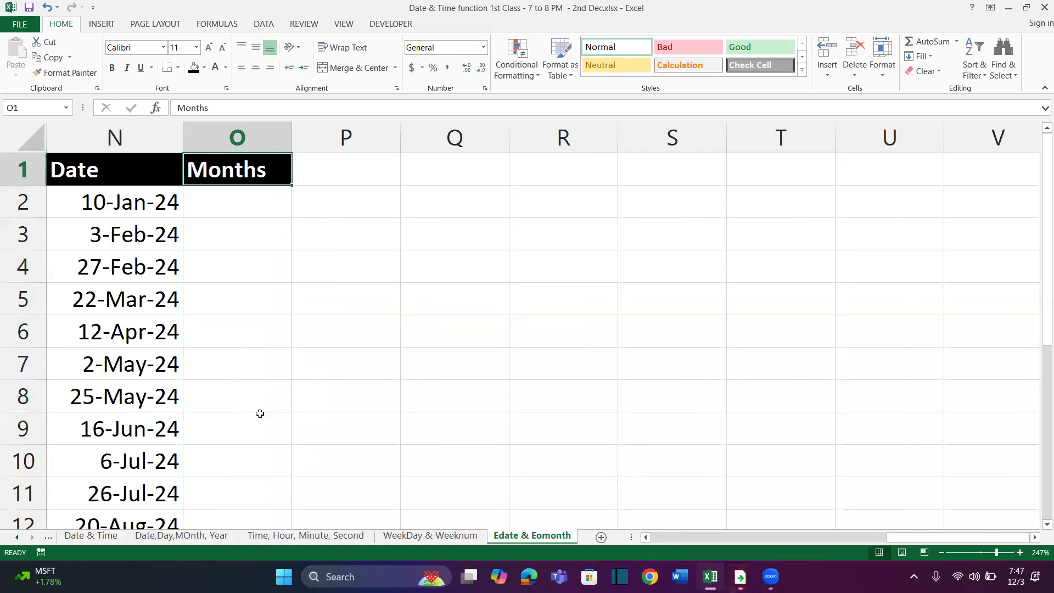
{"action": "key", "text": "Down"}
{"action": "type", "text": "=rand"}
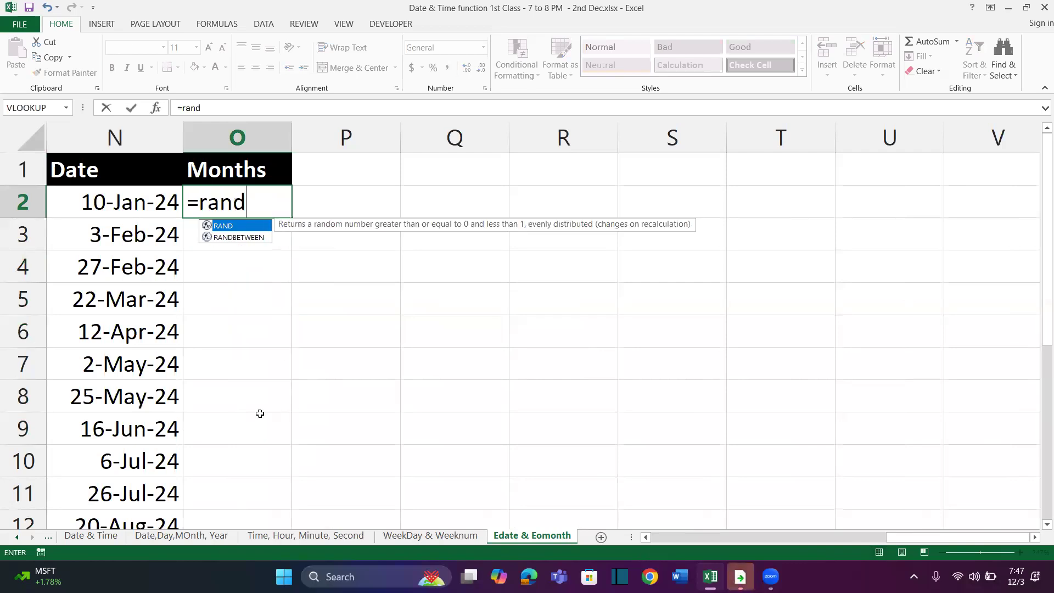
{"action": "key", "text": "Down"}
{"action": "key", "text": "Tab"}
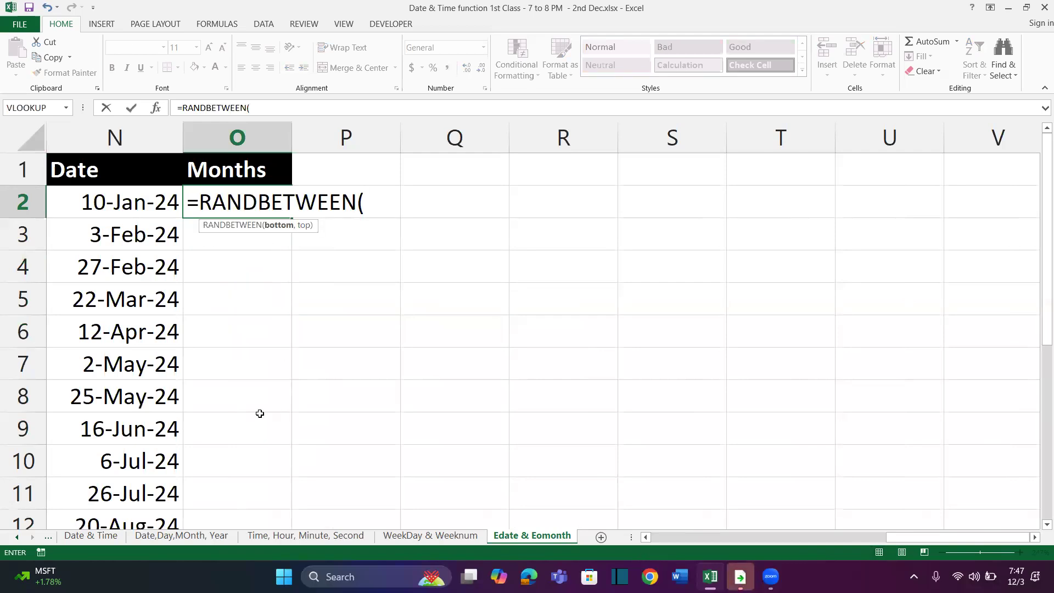
{"action": "key", "text": "Escape"}
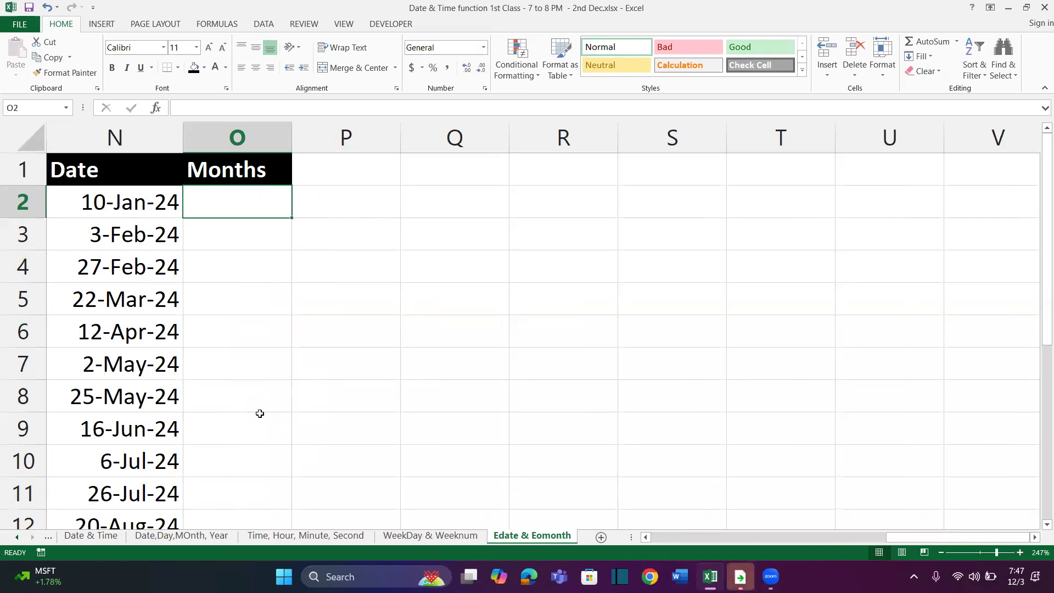
Start a CHOOSE formula in O2 with RANDBETWEEN(1,2) as its index number
{"action": "type", "text": "=cho"}
{"action": "key", "text": "Tab"}
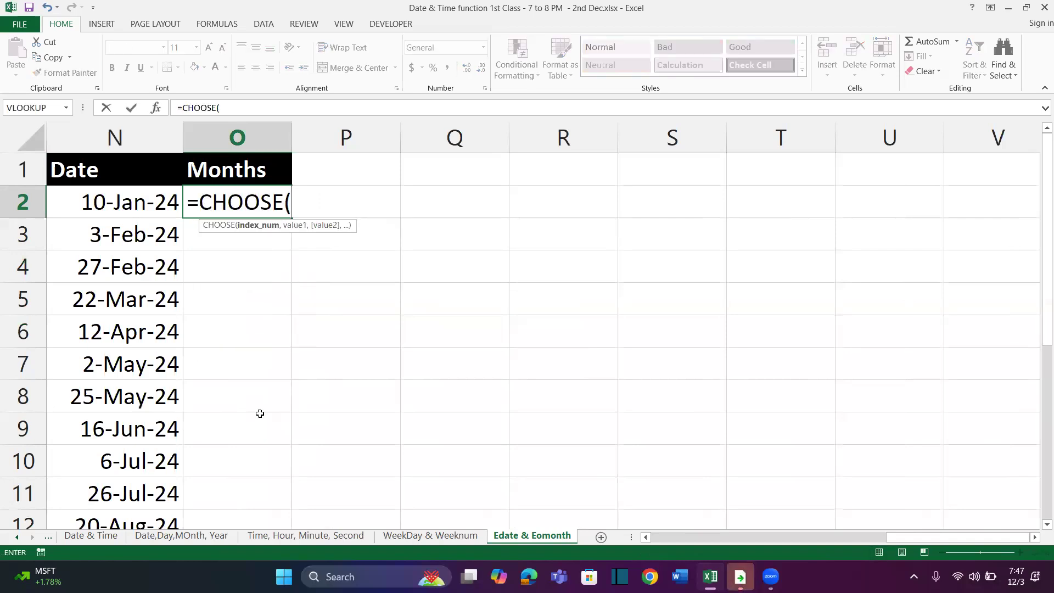
{"action": "type", "text": "E"}
{"action": "key", "text": "BackSpace"}
{"action": "type", "text": "Randb"}
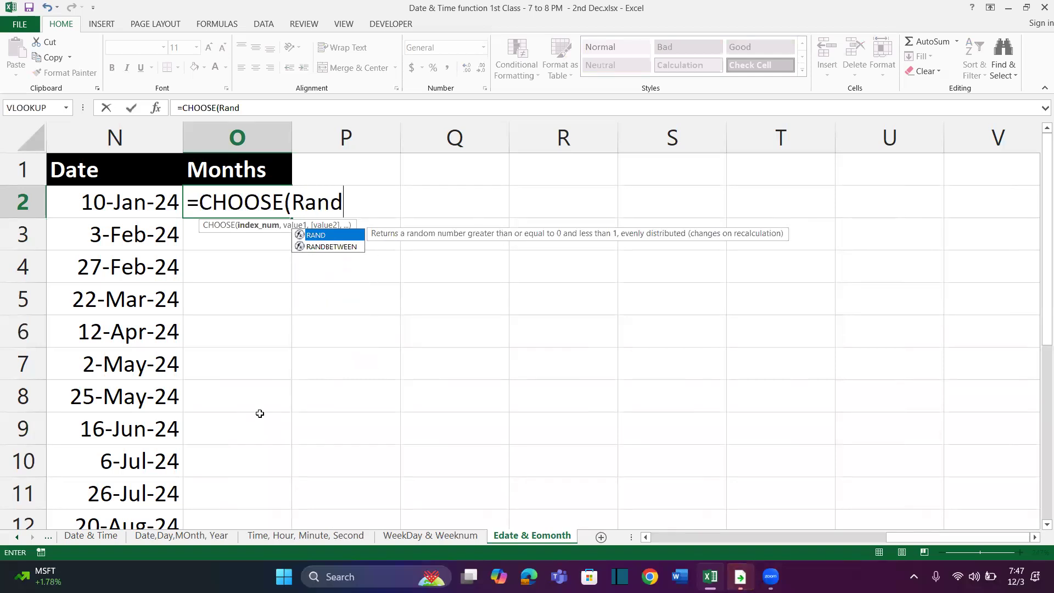
{"action": "key", "text": "Tab"}
{"action": "type", "text": "1,2)"}
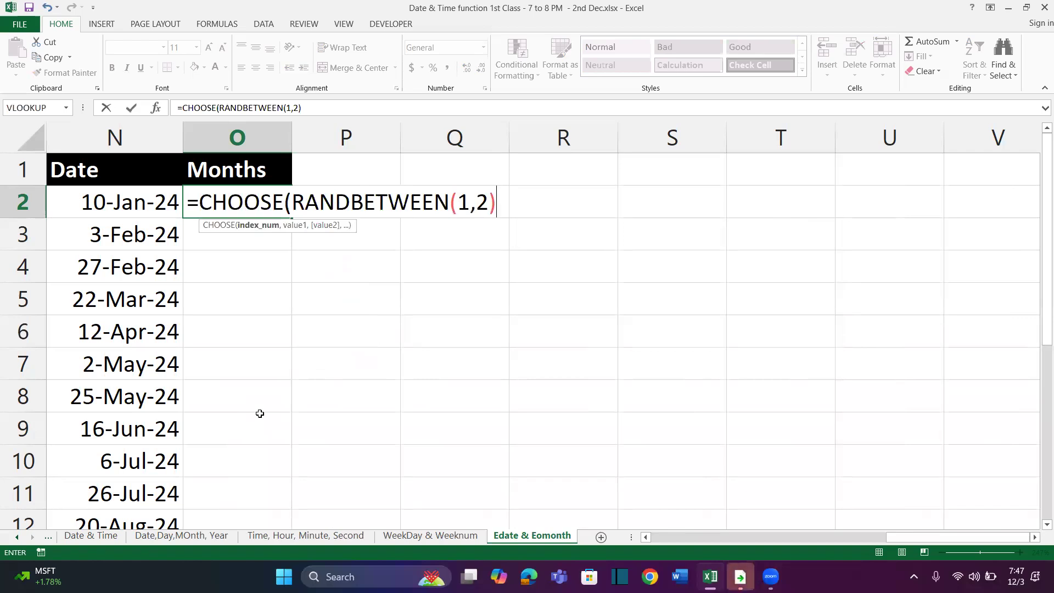
{"action": "type", "text": ","}
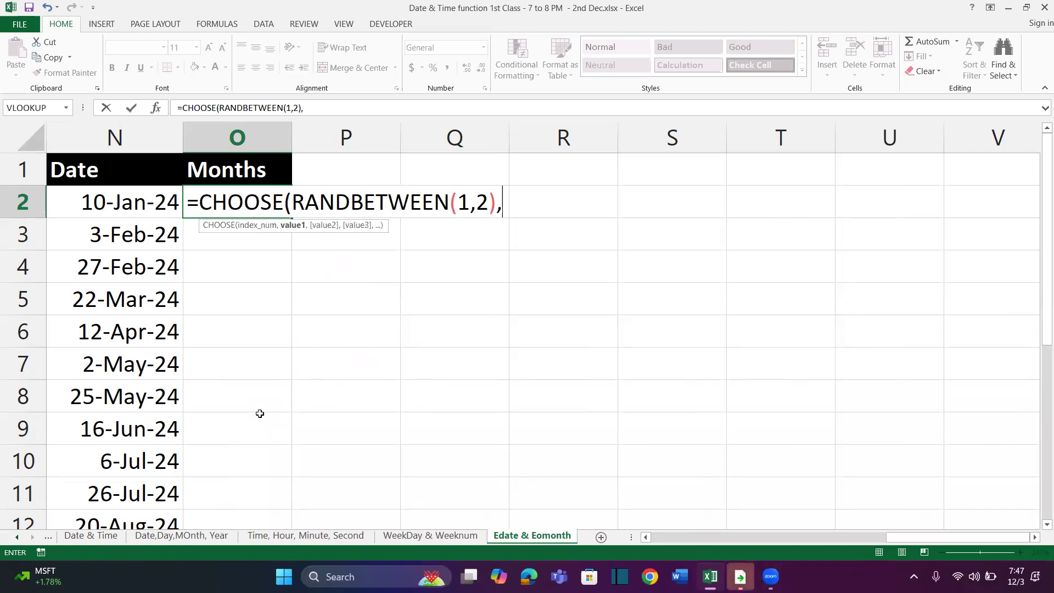
{"action": "type", "text": "randb"}
Add RANDBETWEEN(1,12) as the CHOOSE formula's first value, and highlight its value and index arguments for checking
{"action": "key", "text": "Tab"}
{"action": "type", "text": "1,12)"}
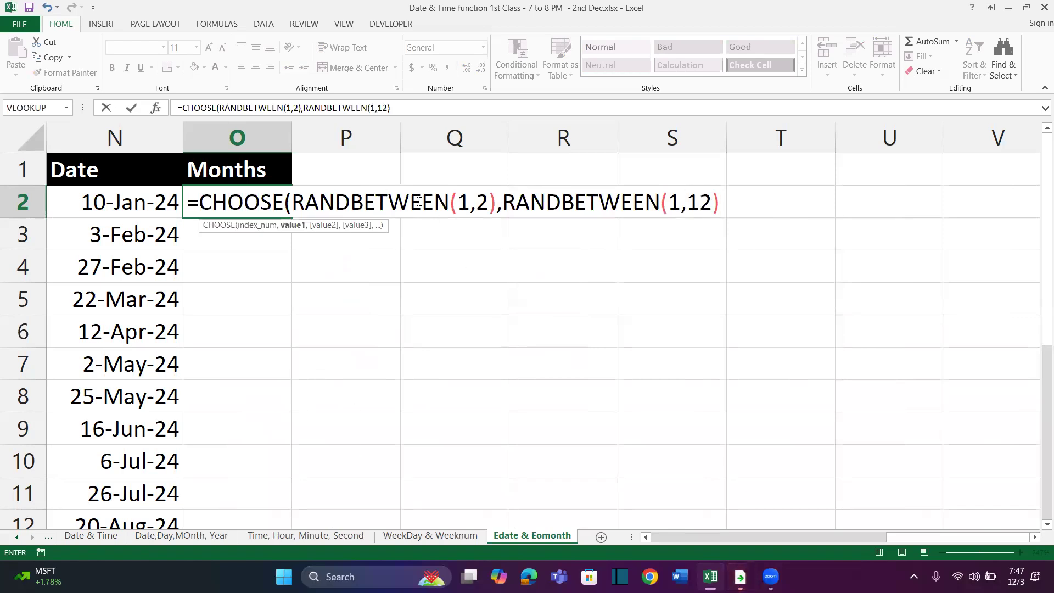
{"action": "left_click", "coordinate": [257, 226]}
{"action": "left_click", "coordinate": [292, 227]}
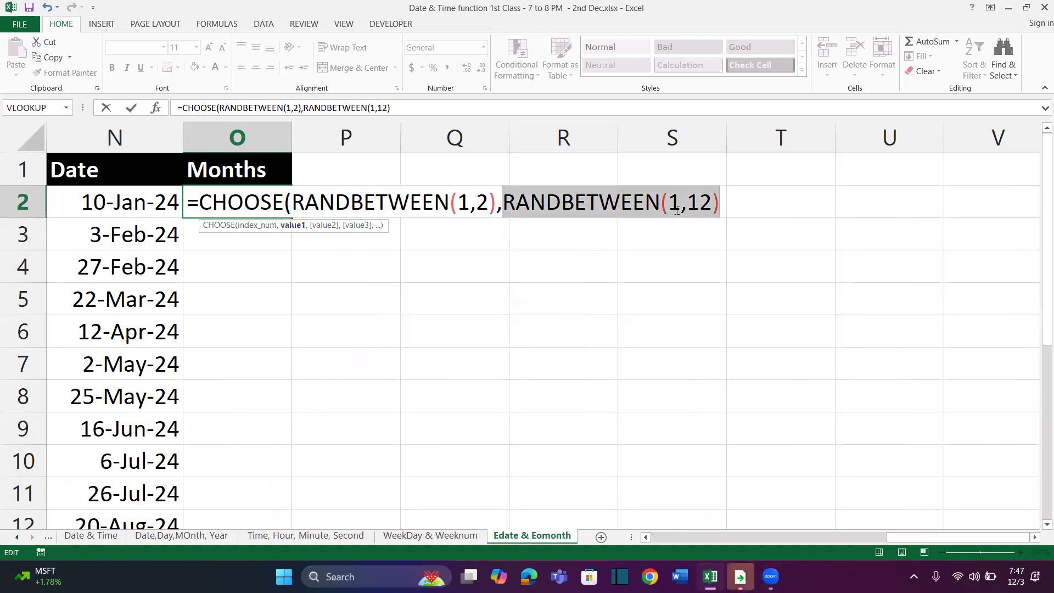
{"action": "left_click_drag", "start_coordinate": [293, 204], "coordinate": [497, 205]}
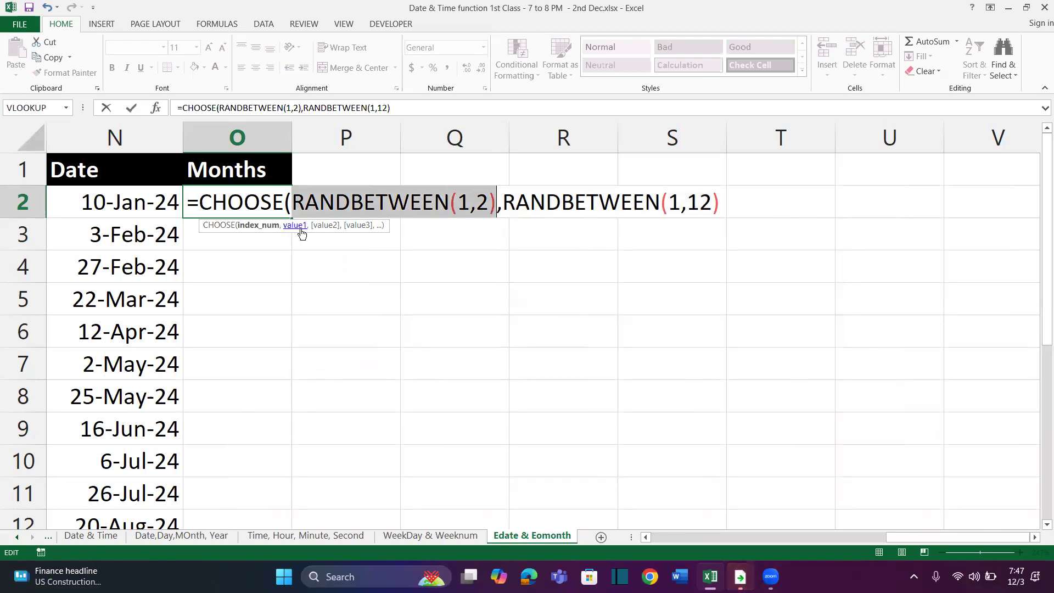
Add -RANDBETWEEN(1,12) as the second value of the CHOOSE formula in O2 and close its parentheses
{"action": "left_click", "coordinate": [720, 201]}
{"action": "type", "text": ","}
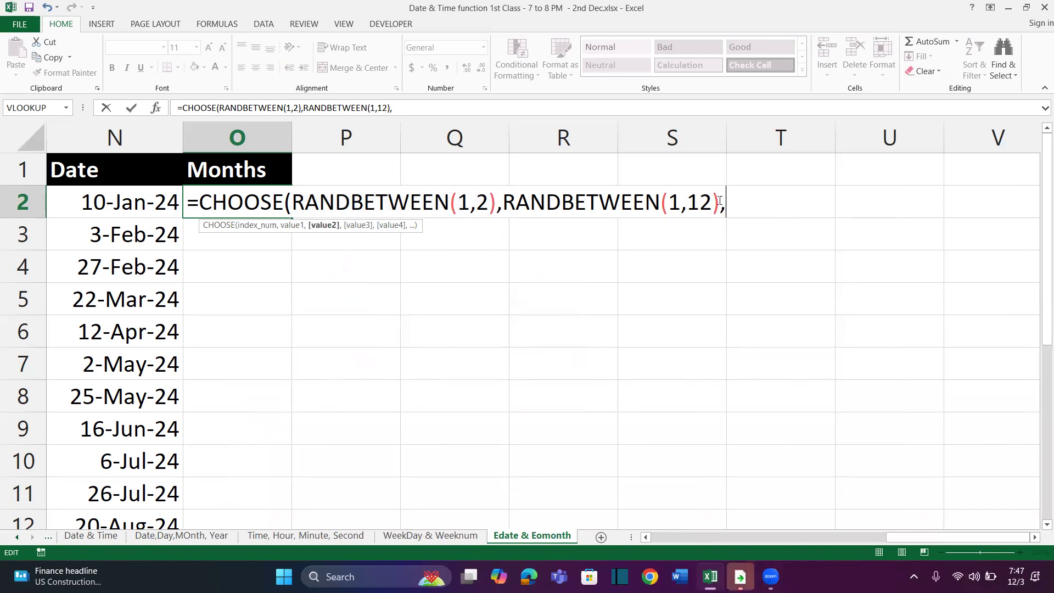
{"action": "type", "text": "-rand"}
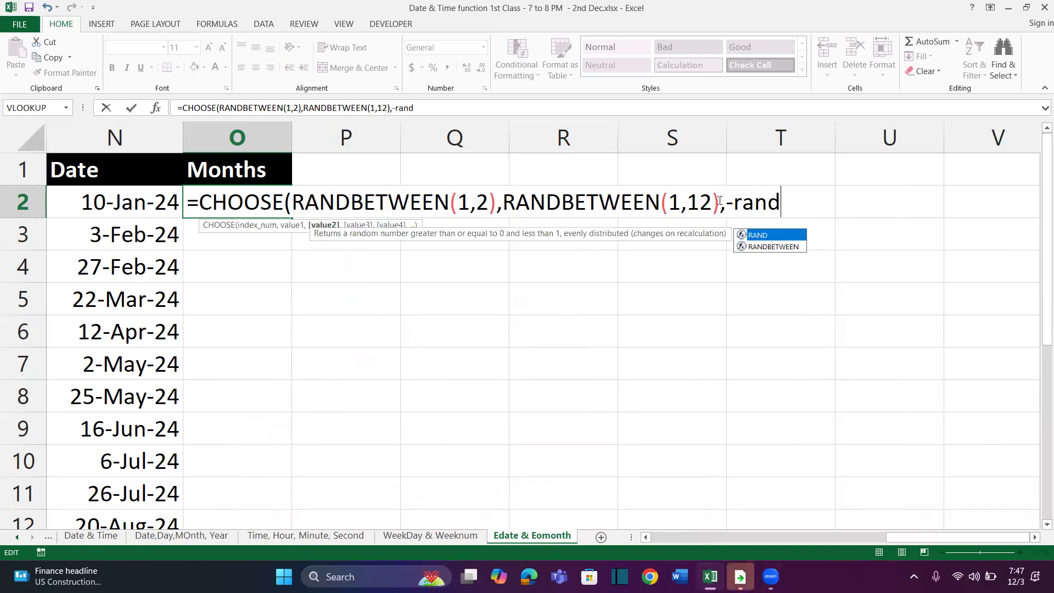
{"action": "key", "text": "Down"}
{"action": "key", "text": "Tab"}
{"action": "type", "text": ",12)"}
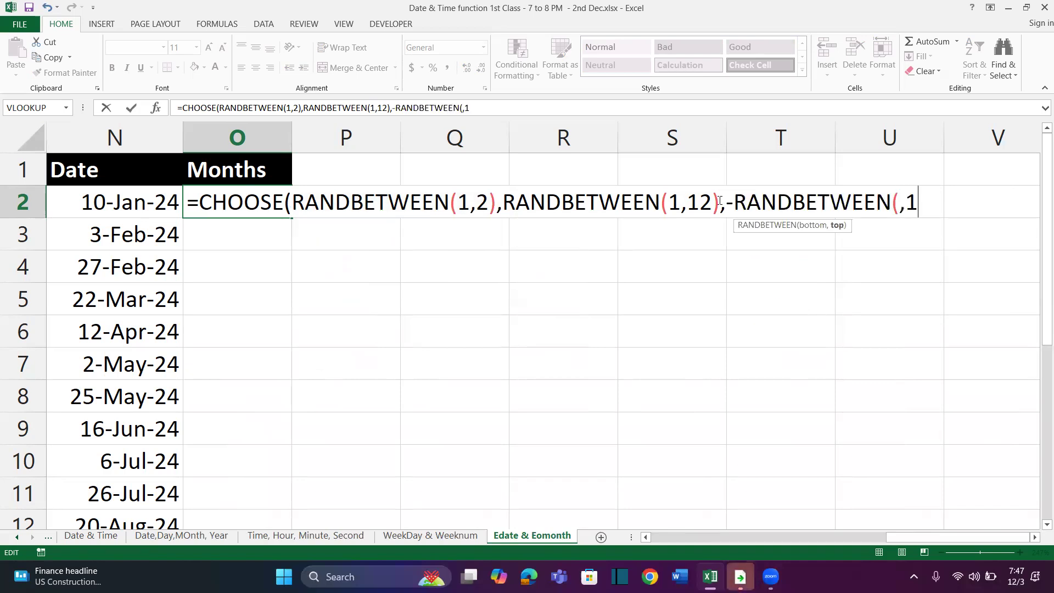
{"action": "key", "text": "BackSpace"}
{"action": "key", "text": "BackSpace"}
{"action": "key", "text": "BackSpace"}
{"action": "key", "text": "BackSpace"}
{"action": "type", "text": "1,12))"}
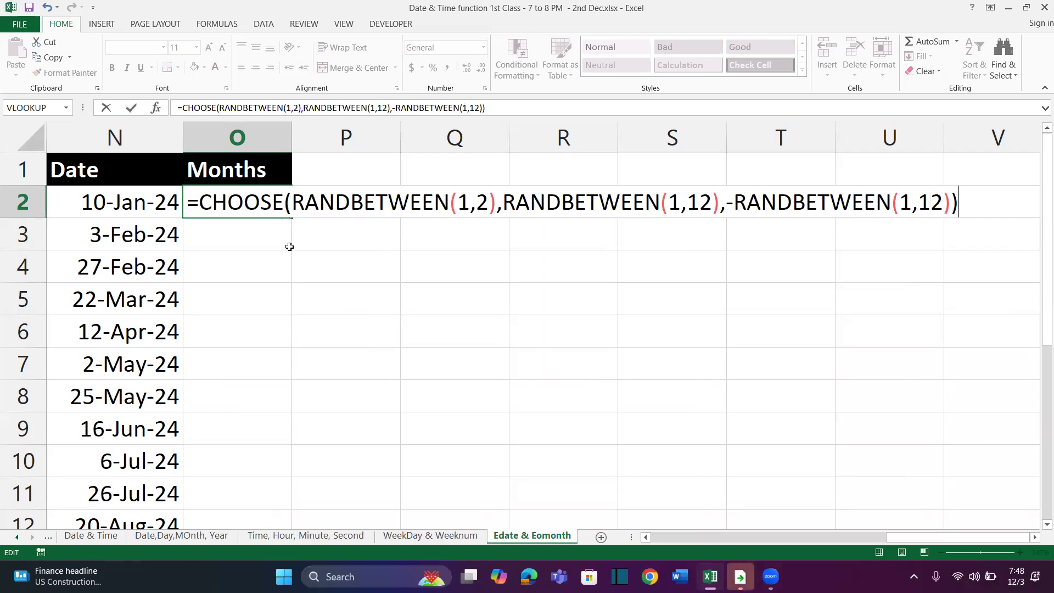
Highlight the index number argument of the completed CHOOSE formula in O2 to review it
{"action": "left_click", "coordinate": [245, 202]}
{"action": "left_click", "coordinate": [269, 226]}
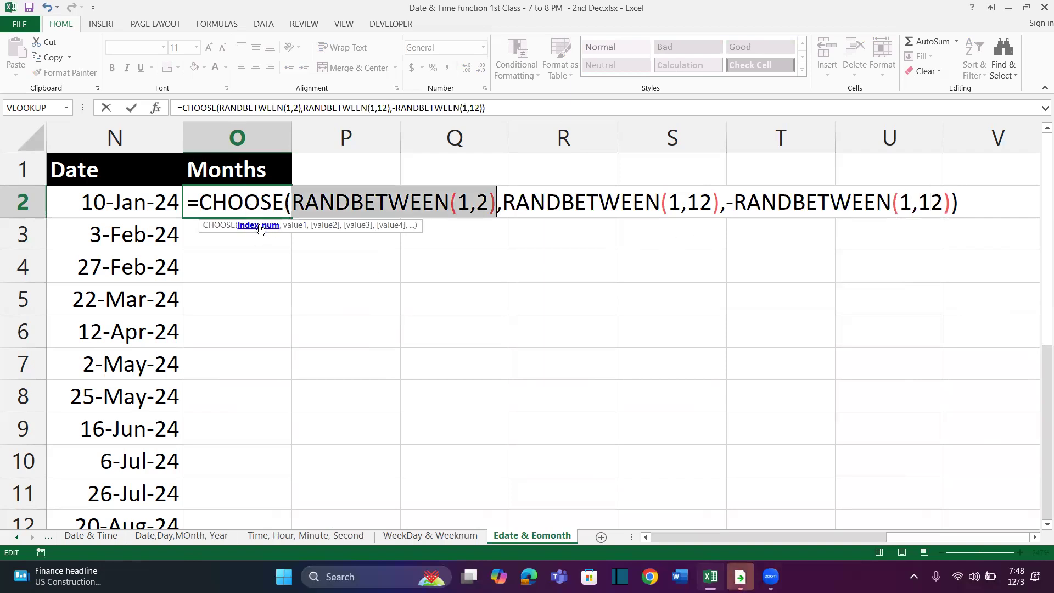
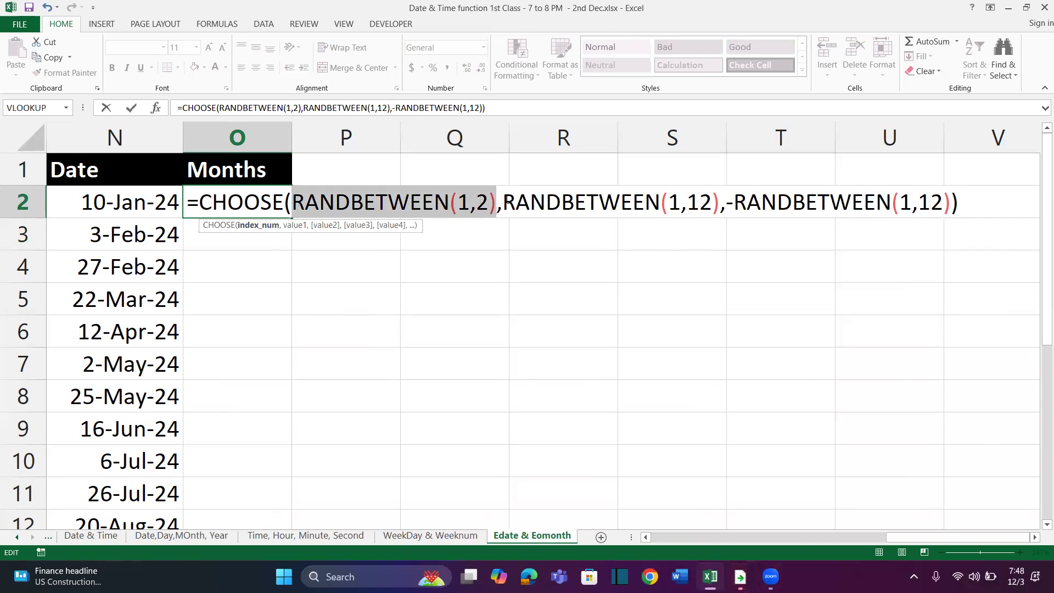
Check the value arguments of the CHOOSE formula in O2, enter it and fill it down the Months column
{"action": "left_click", "coordinate": [297, 228]}
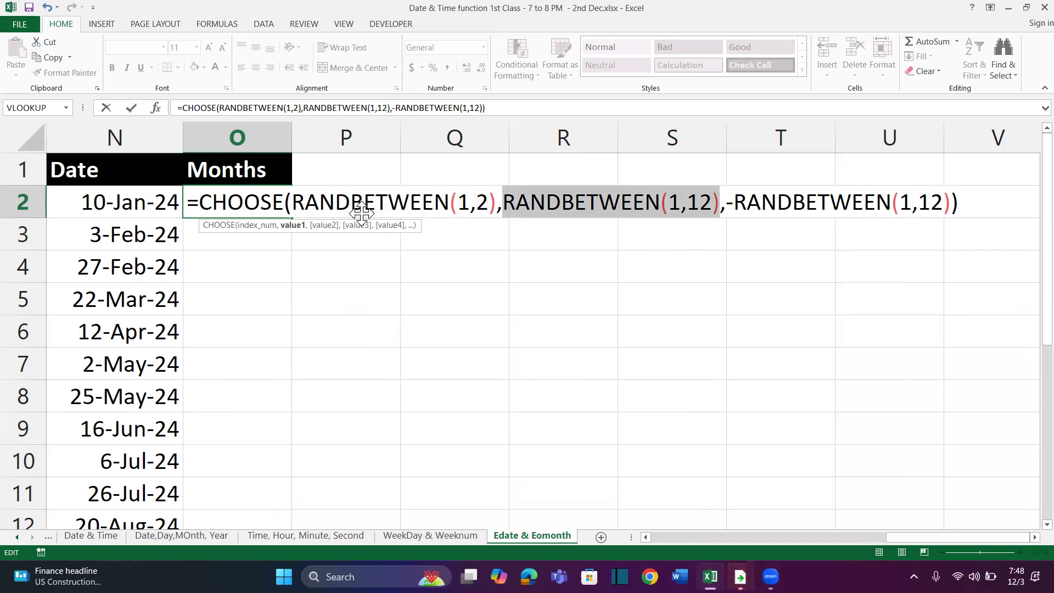
{"action": "left_click", "coordinate": [317, 227]}
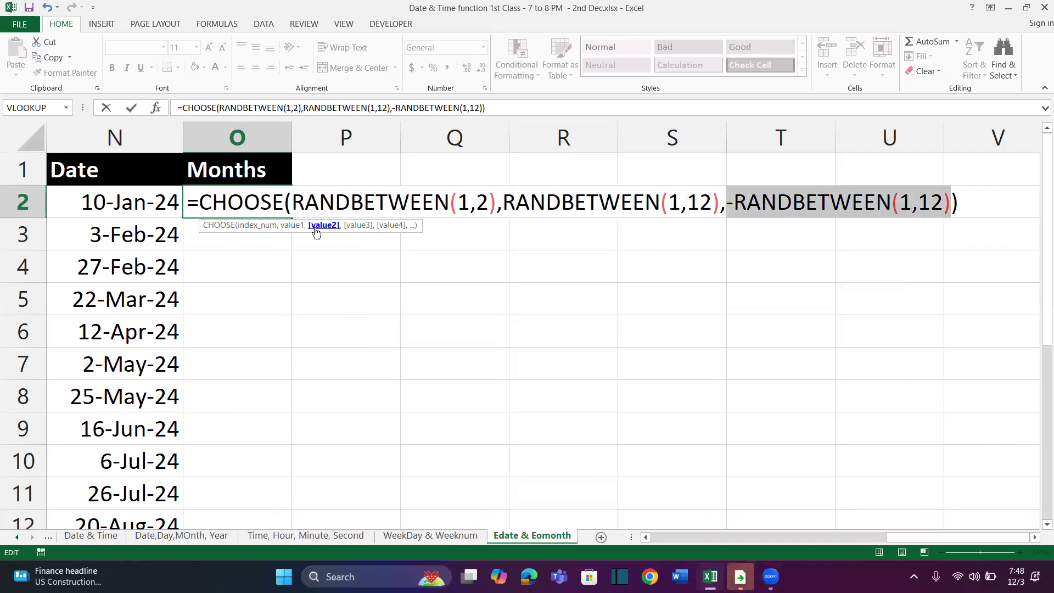
{"action": "key", "text": "Return"}
{"action": "key", "text": "Up"}
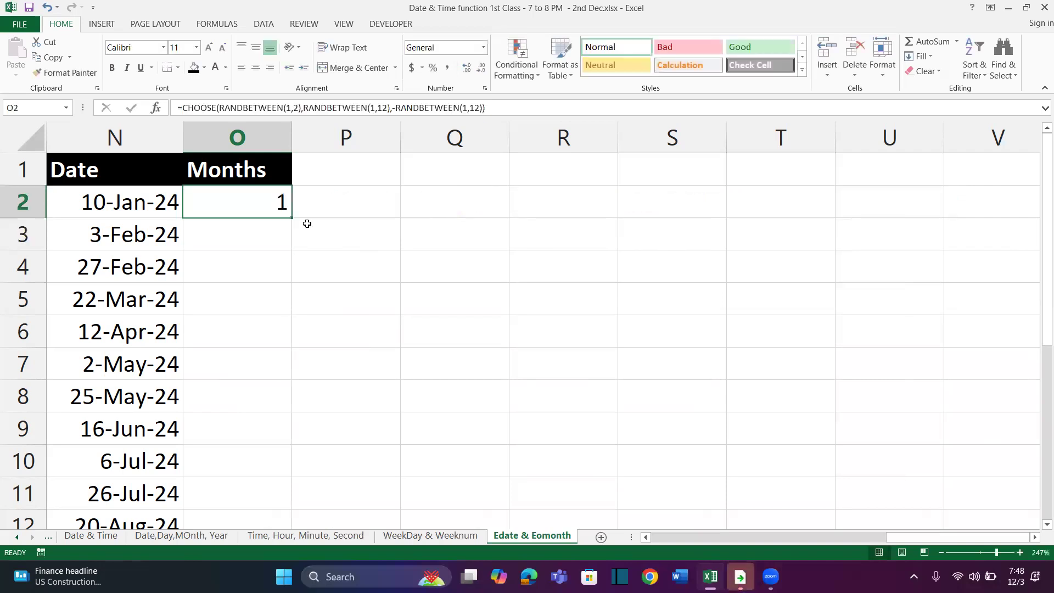
{"action": "double_click", "coordinate": [290, 218]}
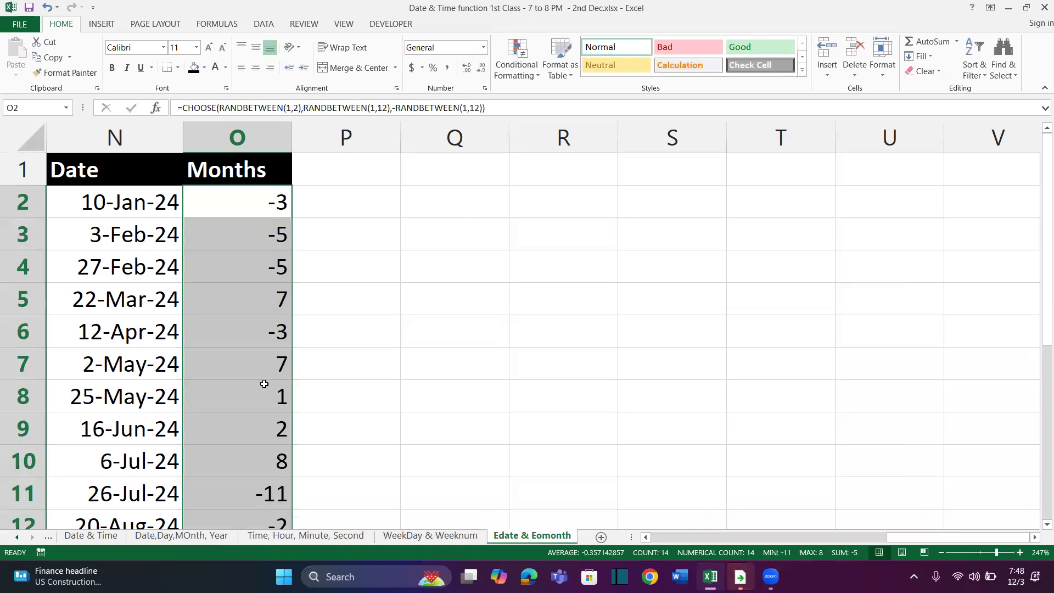
{"action": "scroll", "coordinate": [264, 384], "scroll_direction": "down", "scroll_amount": 1}
{"action": "scroll", "coordinate": [266, 383], "scroll_direction": "up", "scroll_amount": 2}
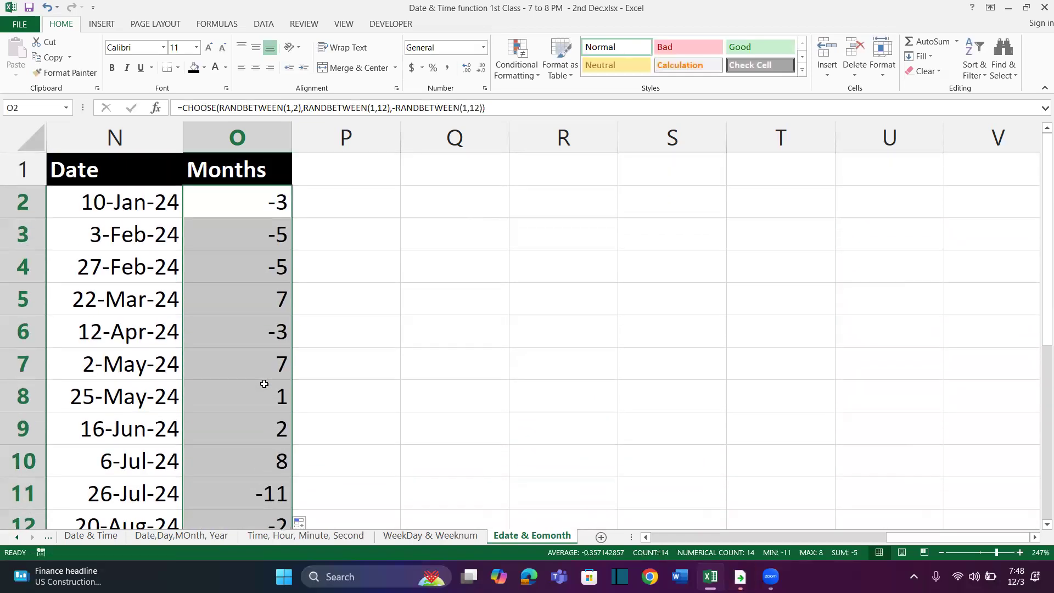
Replace the formulas in the Months column with static values by copying them and pasting values only in place
{"action": "left_click", "coordinate": [47, 57]}
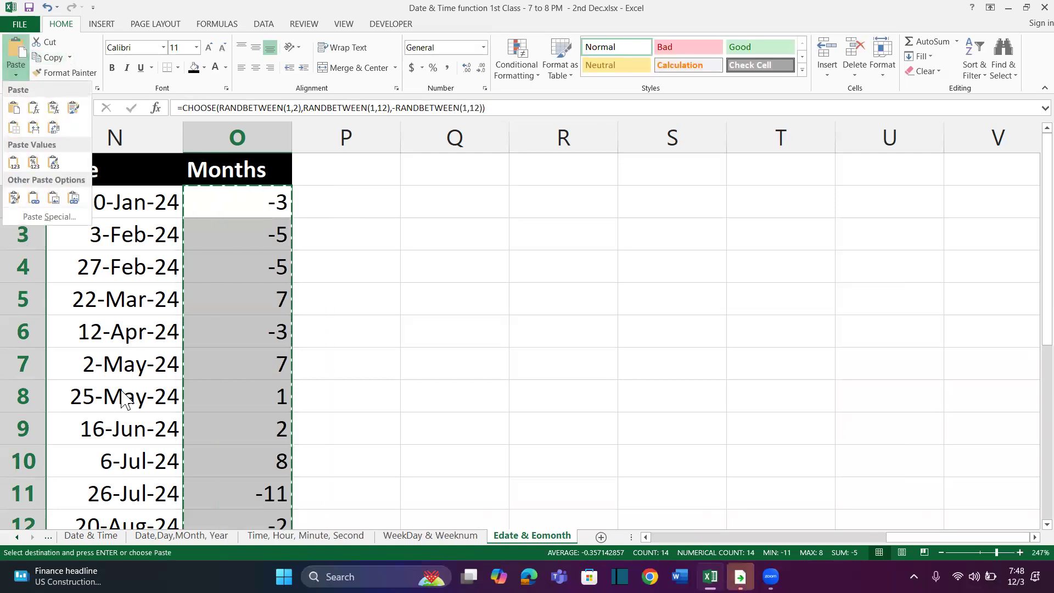
{"action": "left_click", "coordinate": [51, 217]}
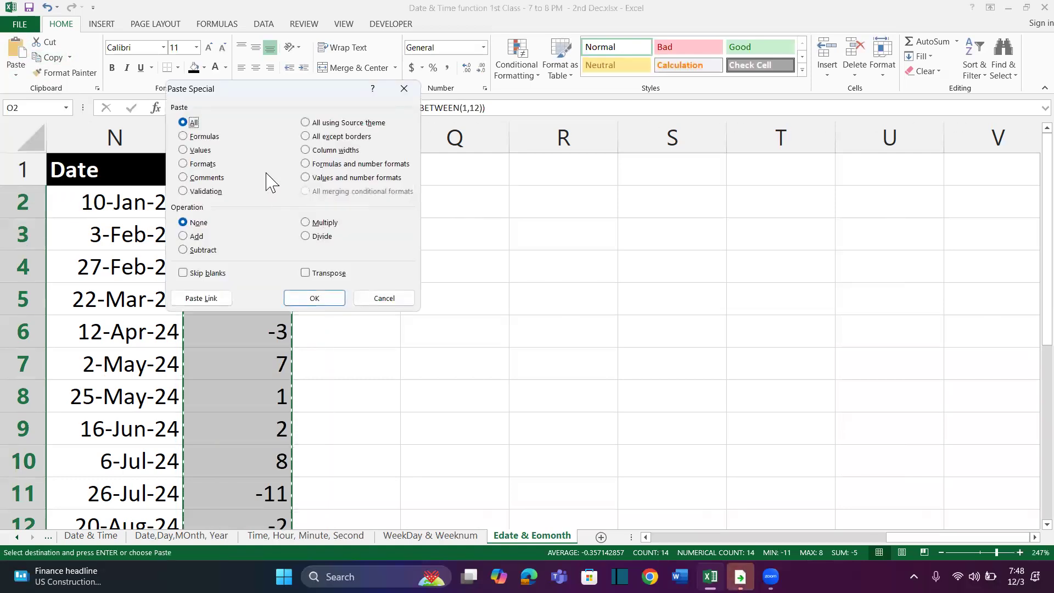
{"action": "left_click", "coordinate": [201, 151]}
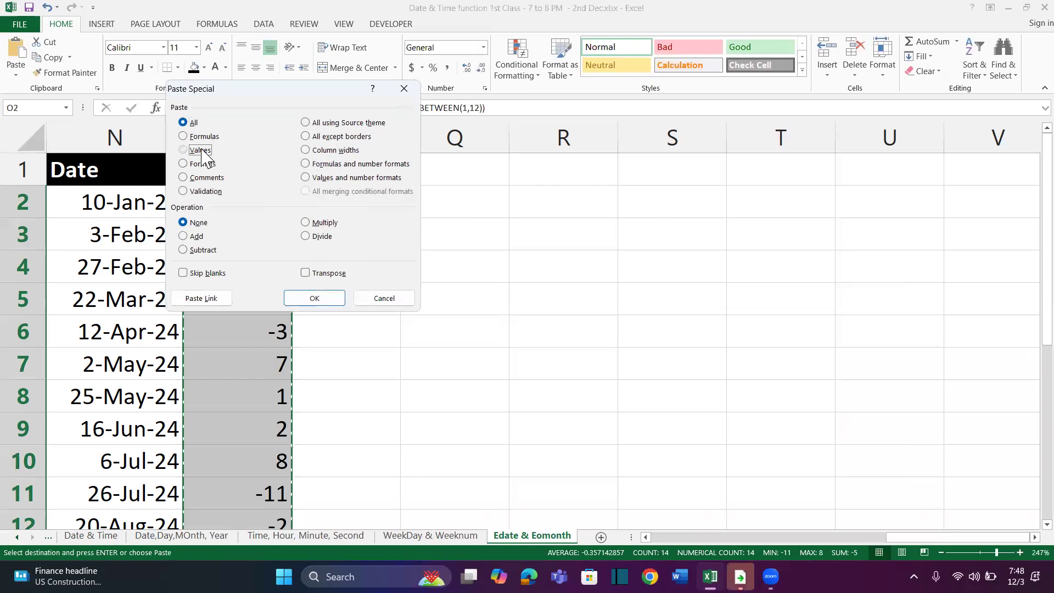
{"action": "left_click", "coordinate": [319, 298]}
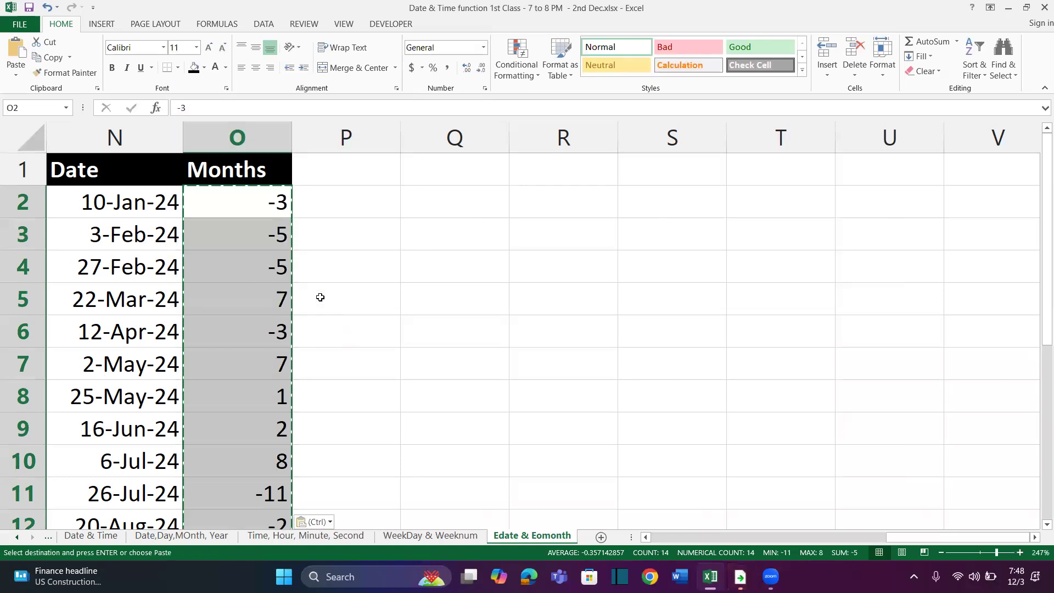
{"action": "left_click_drag", "start_coordinate": [159, 204], "coordinate": [127, 405]}
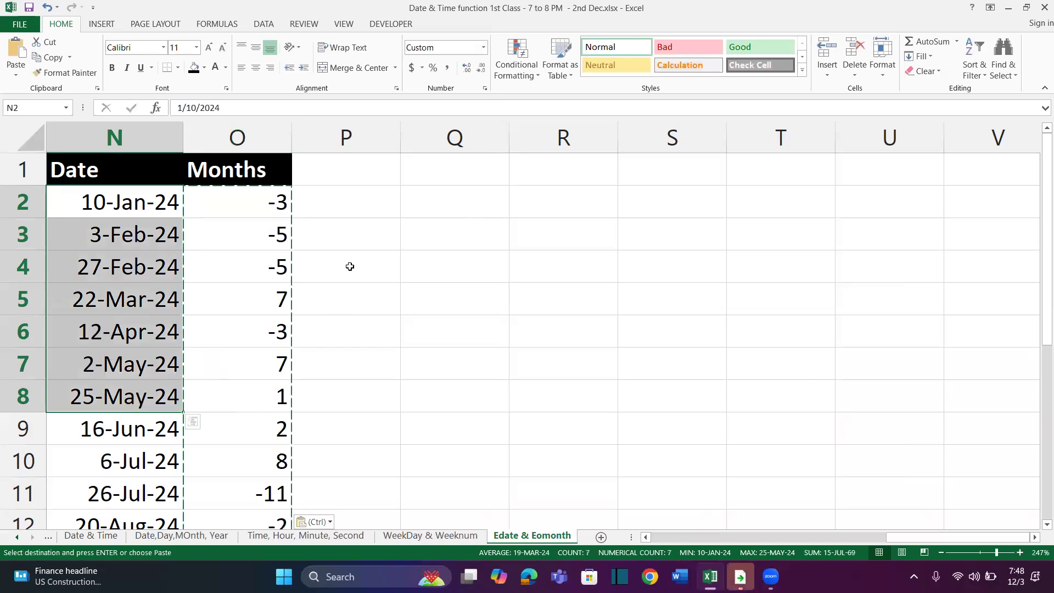
{"action": "left_click", "coordinate": [350, 170]}
{"action": "left_click_drag", "start_coordinate": [281, 200], "coordinate": [247, 459]}
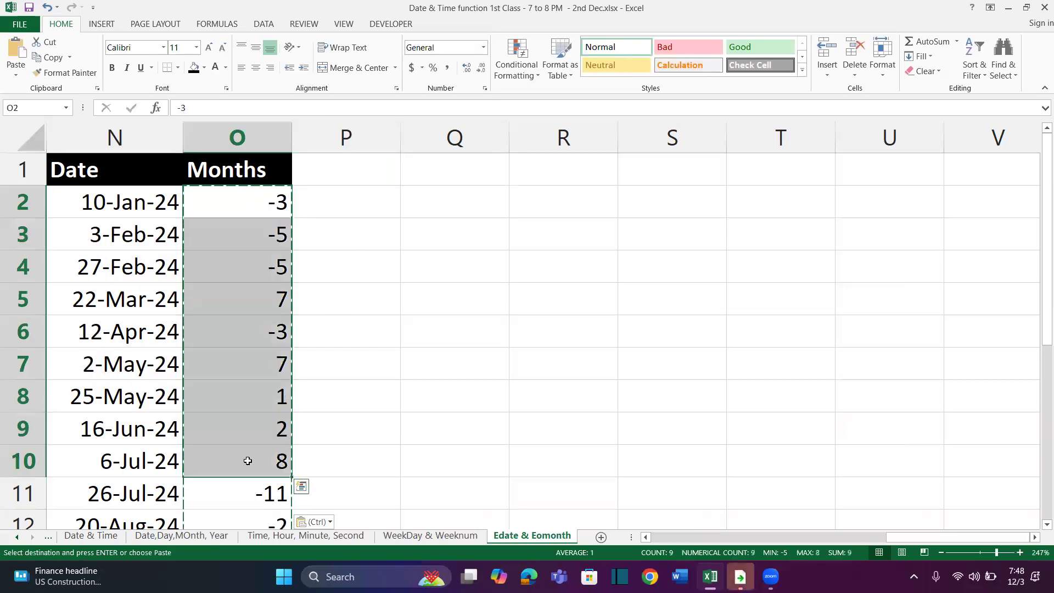
Enter the heading Edate in P1, beside the Months heading
{"action": "left_click", "coordinate": [363, 173]}
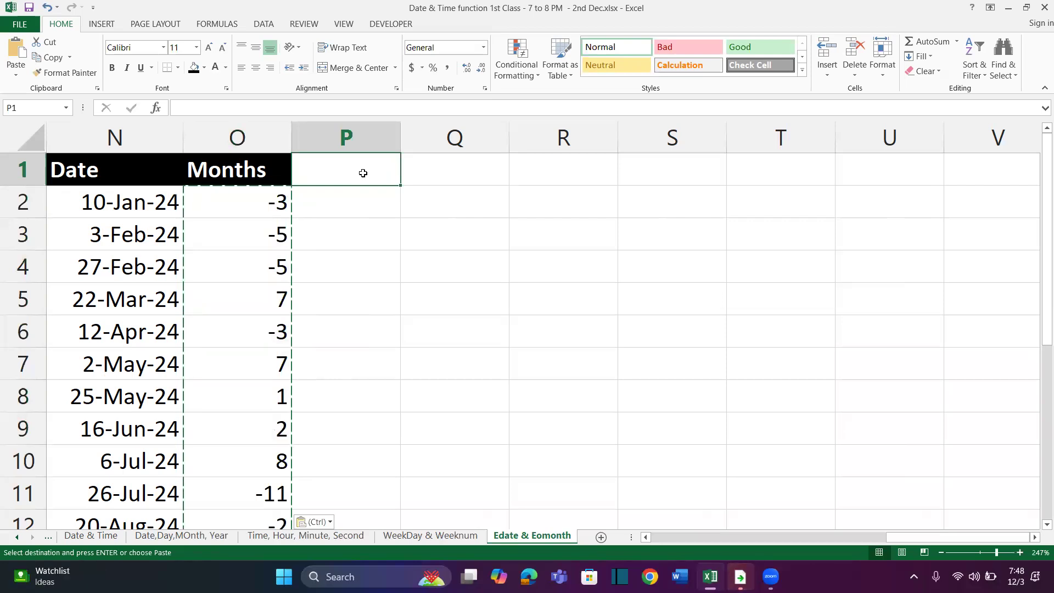
{"action": "type", "text": "Result"}
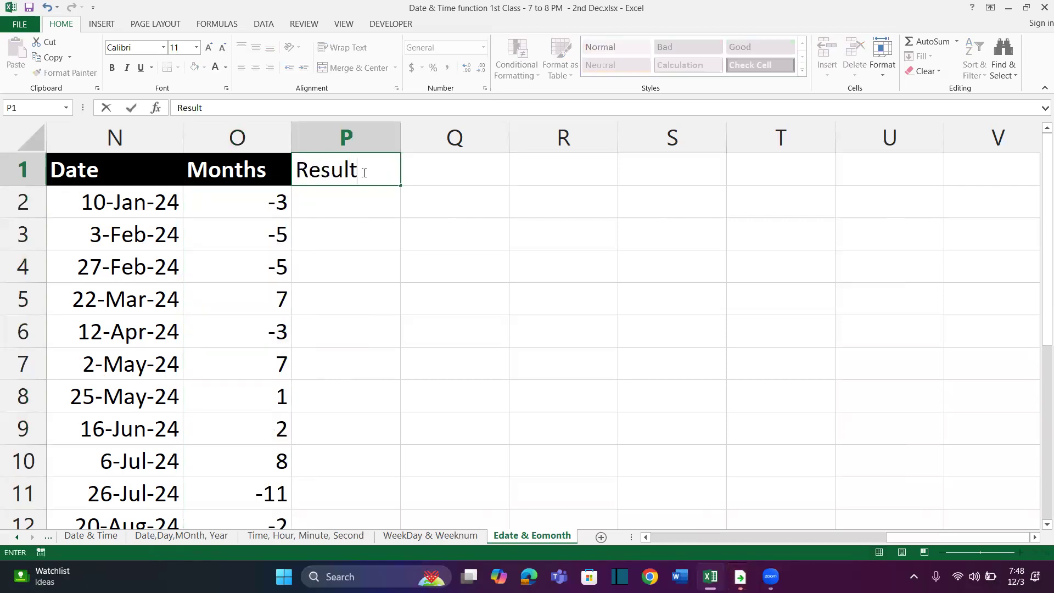
{"action": "key", "text": "Escape"}
{"action": "type", "text": "EDate"}
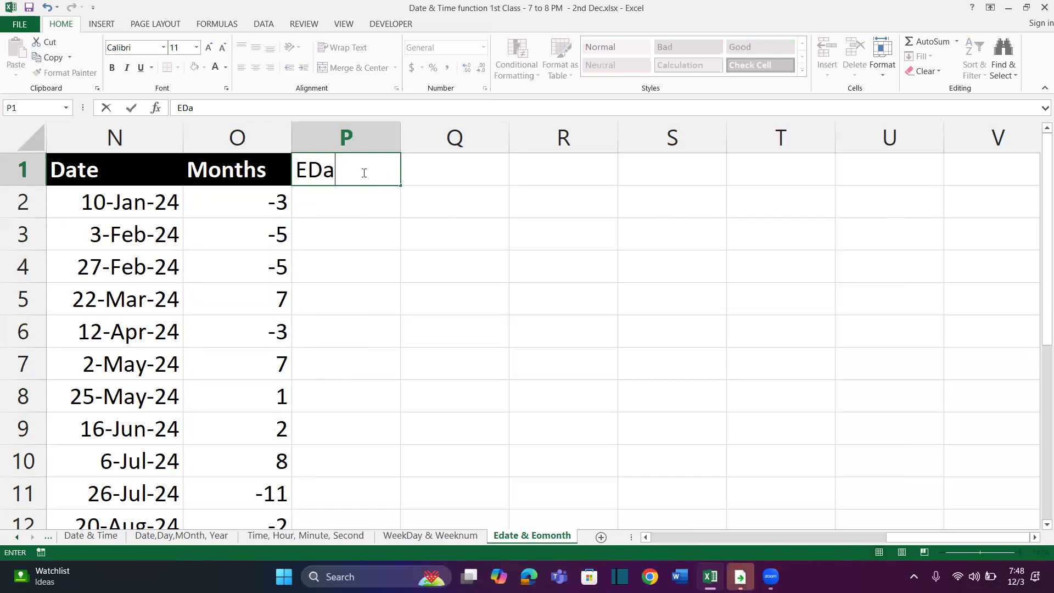
{"action": "key", "text": "Return"}
Enter the formula =EDATE(N2,O2) in P2, using the date and its month offset
{"action": "type", "text": "=edate"}
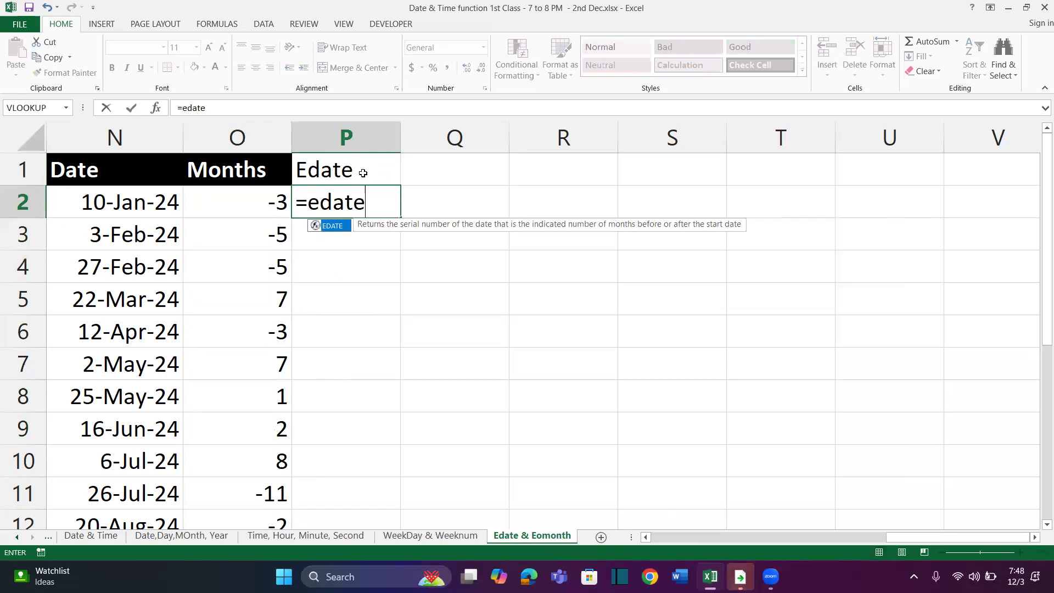
{"action": "key", "text": "Tab"}
{"action": "left_click", "coordinate": [183, 200]}
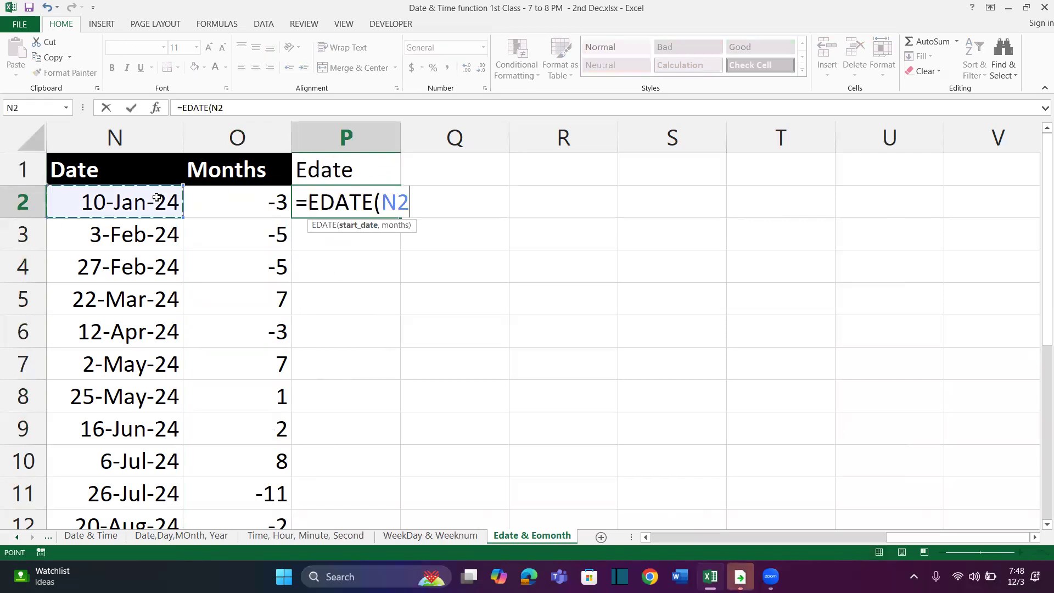
{"action": "type", "text": ","}
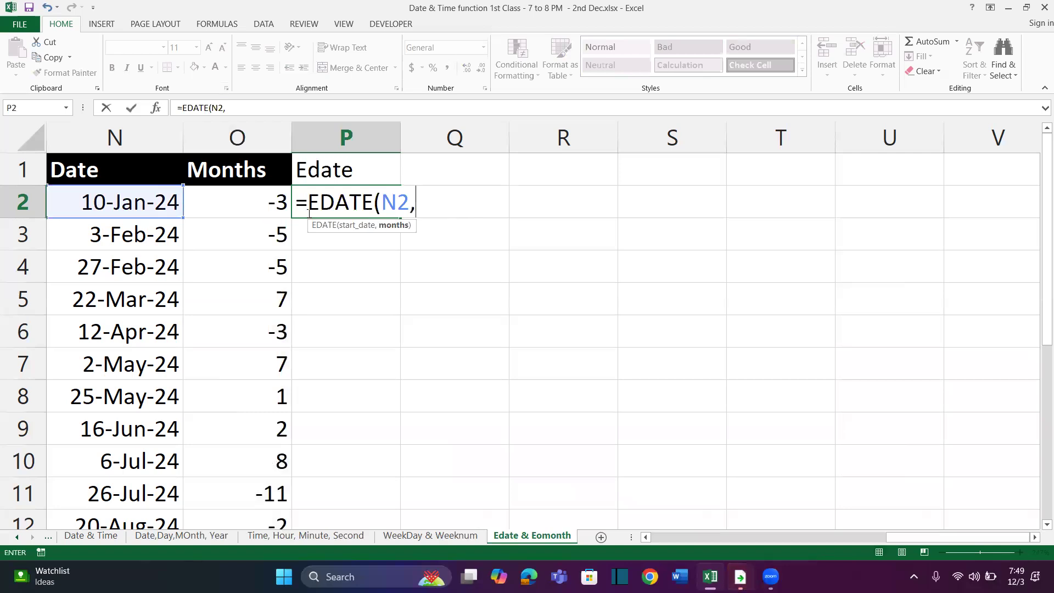
{"action": "left_click", "coordinate": [242, 199]}
{"action": "type", "text": ")"}
{"action": "key", "text": "Return"}
{"action": "key", "text": "Up"}
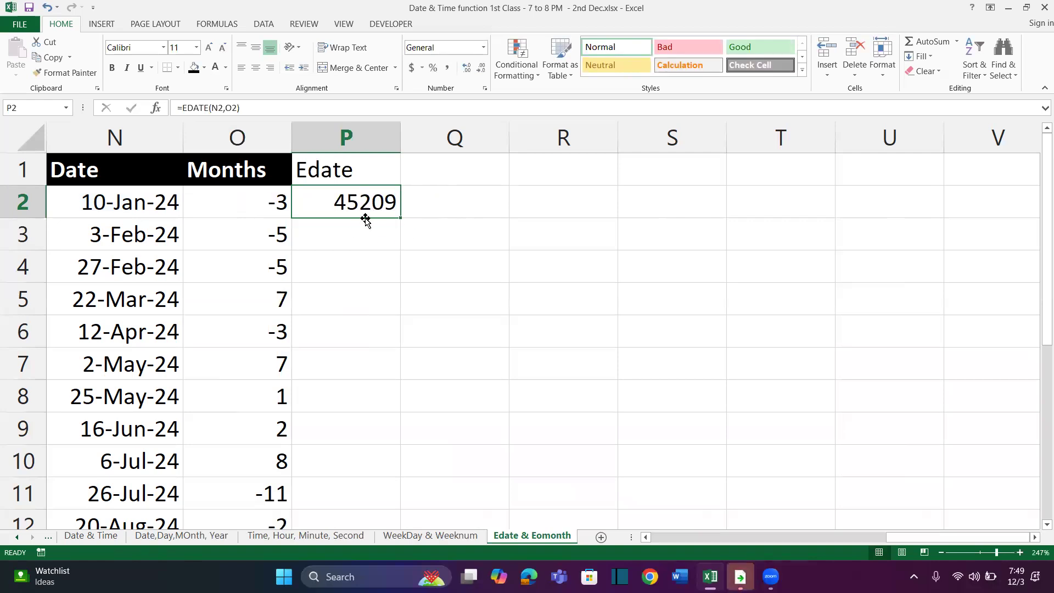
Write the date-format shortcut note CTRL + SHIFT + # in R2
{"action": "left_click", "coordinate": [566, 205]}
{"action": "type", "text": "CTRL +"}
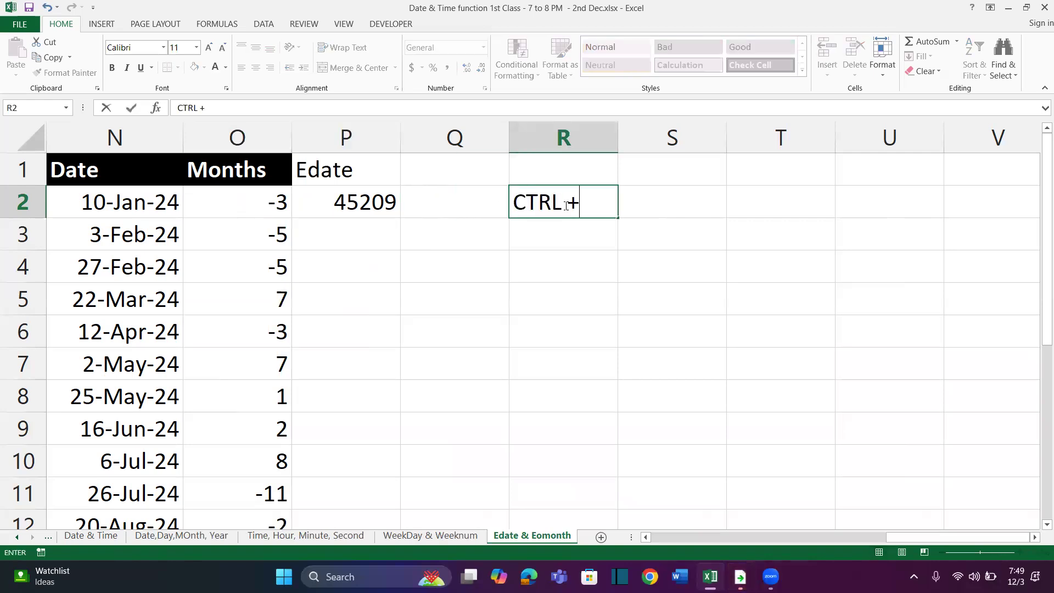
{"action": "type", "text": " SHIFT + #"}
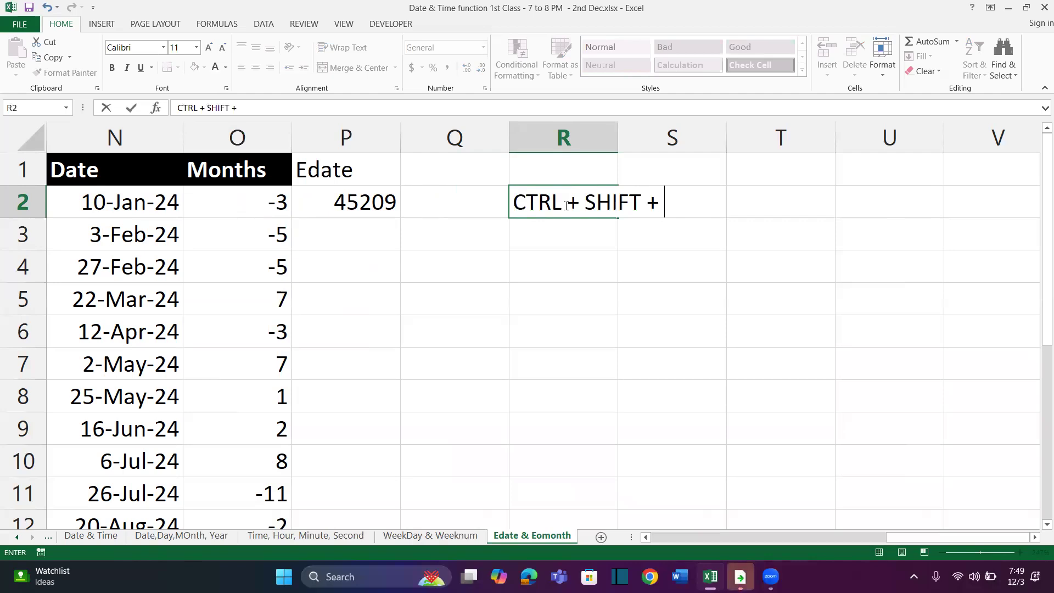
{"action": "key", "text": "Return"}
Fill P2's EDATE formula down the Edate column in day-month-year date format, and widen column P
{"action": "left_click", "coordinate": [365, 204]}
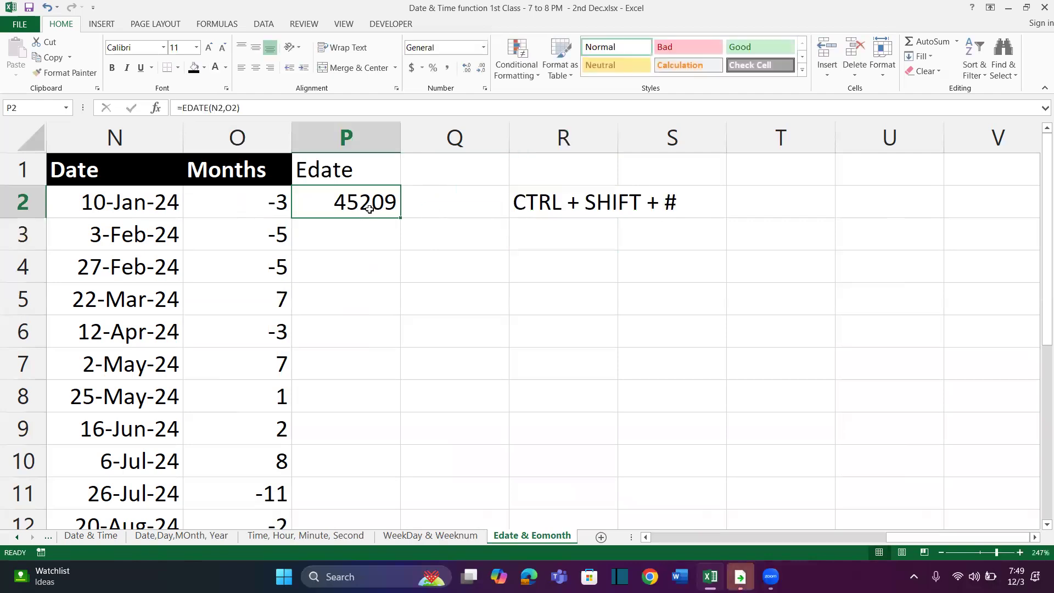
{"action": "key", "text": "ctrl+shift+3"}
{"action": "double_click", "coordinate": [404, 217]}
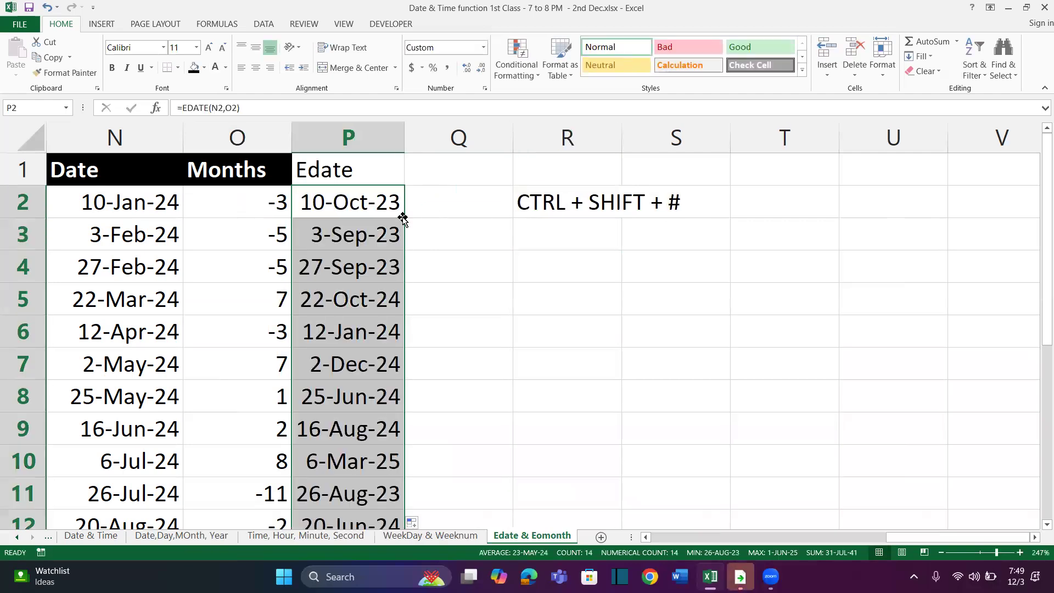
{"action": "left_click_drag", "start_coordinate": [403, 139], "coordinate": [435, 139]}
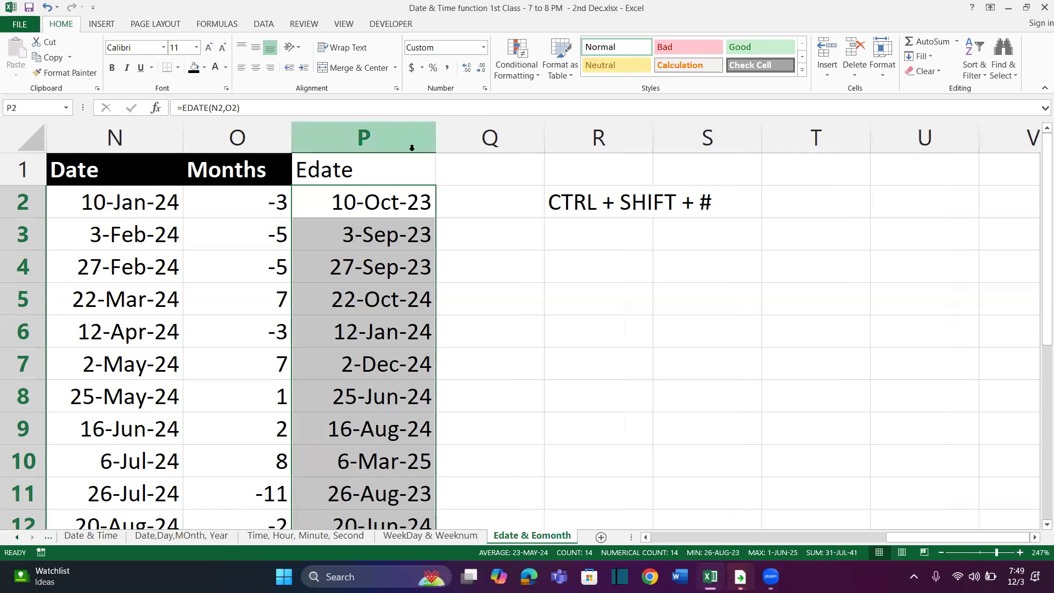
{"action": "left_click", "coordinate": [373, 162]}
{"action": "left_click_drag", "start_coordinate": [364, 207], "coordinate": [384, 467]}
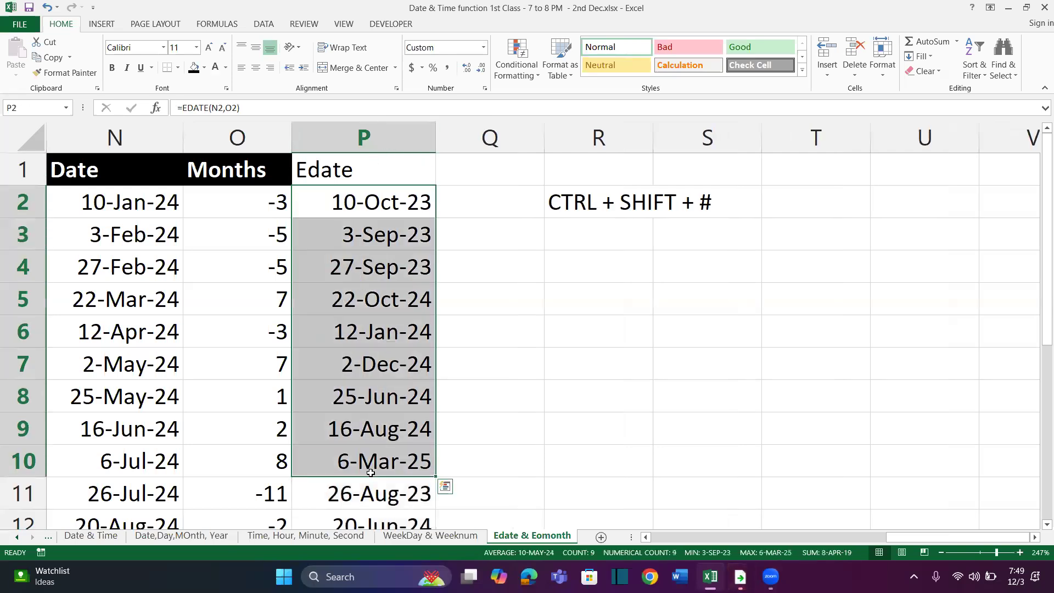
Enter the heading Eomonth in Q1, beside the Edate heading
{"action": "left_click", "coordinate": [479, 175]}
{"action": "type", "text": "EOmonth"}
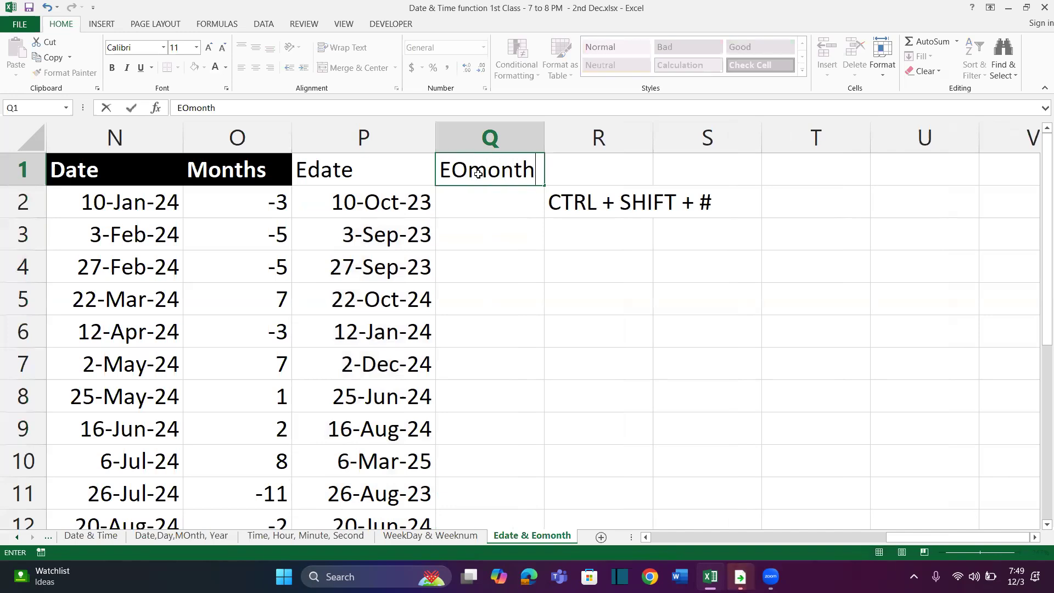
{"action": "key", "text": "Return"}
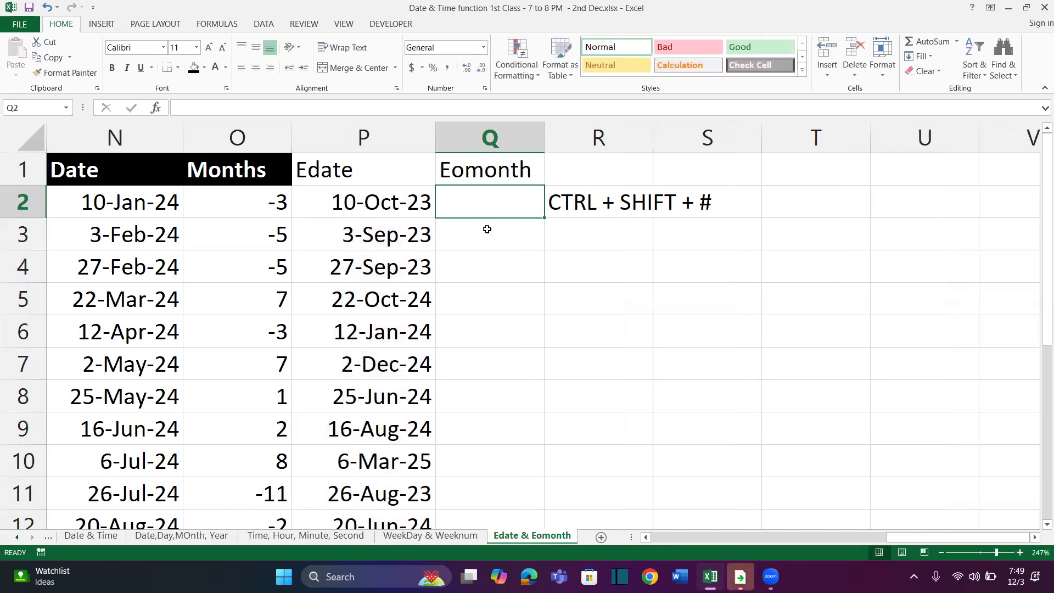
Copy the Months heading's formatting onto the Edate and Eomonth headings in P1:Q1
{"action": "key", "text": "Up"}
{"action": "key", "text": "Left"}
{"action": "key", "text": "Left"}
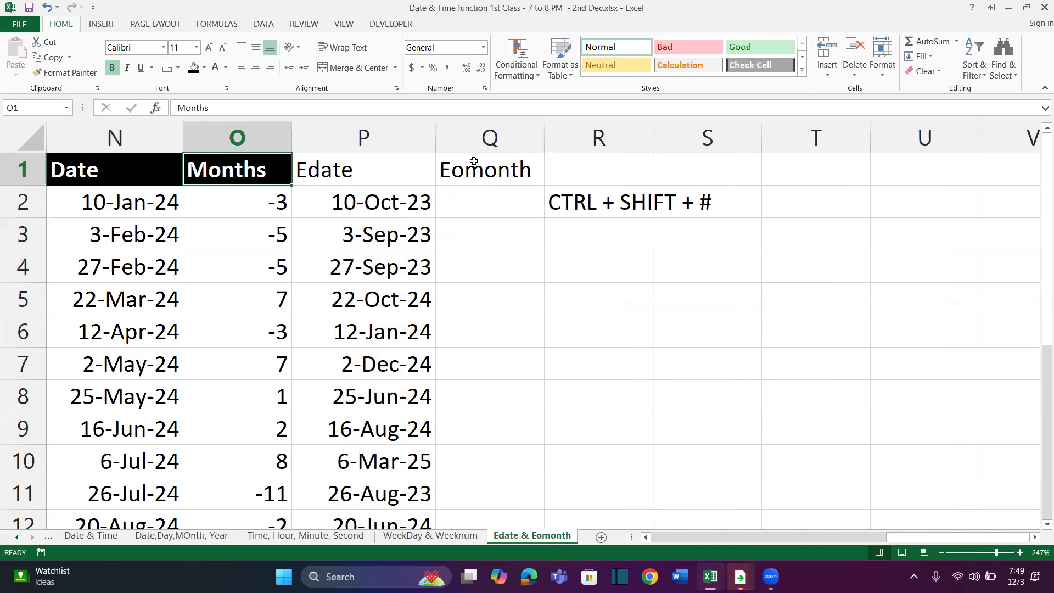
{"action": "left_click", "coordinate": [65, 73]}
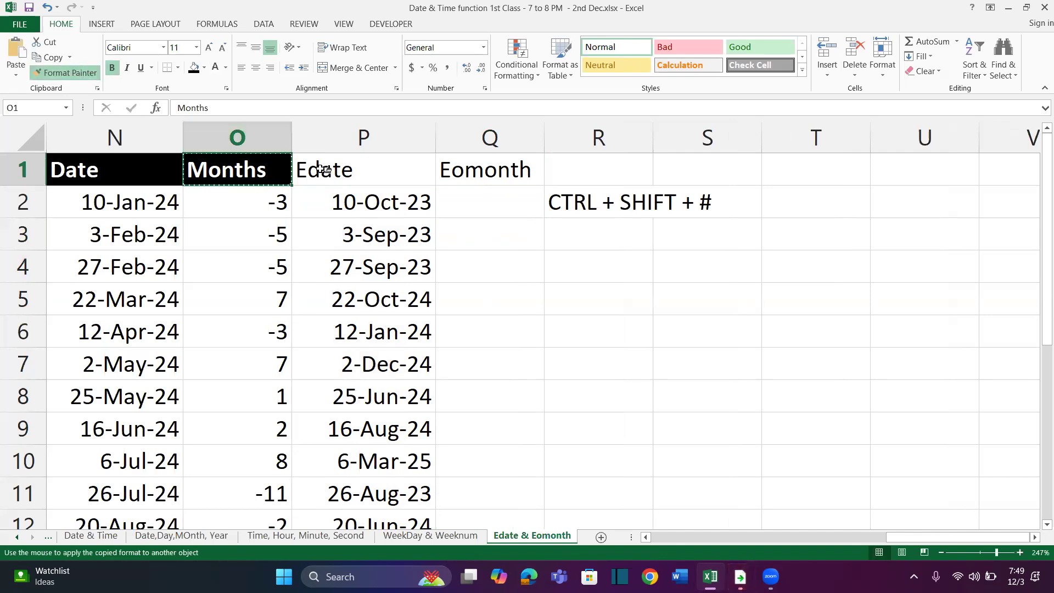
{"action": "left_click_drag", "start_coordinate": [324, 170], "coordinate": [475, 170]}
Start an EOMONTH formula in Q2, correcting the mistaken EDATE entry
{"action": "left_click", "coordinate": [464, 196]}
{"action": "type", "text": "="}
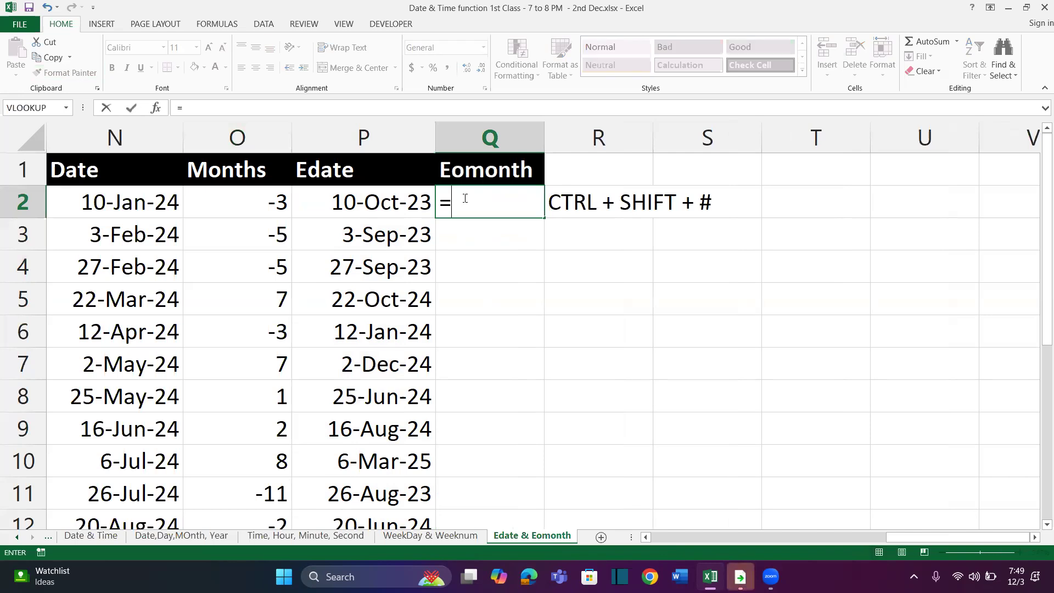
{"action": "type", "text": "Eda"}
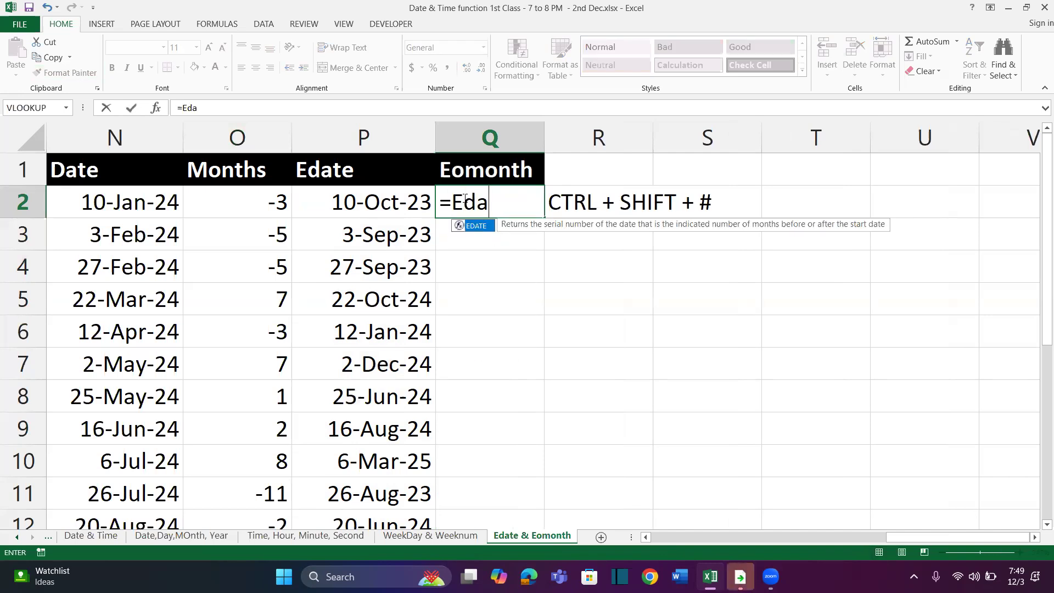
{"action": "key", "text": "Tab"}
{"action": "key", "text": "BackSpace"}
{"action": "key", "text": "BackSpace"}
{"action": "key", "text": "BackSpace"}
{"action": "key", "text": "BackSpace"}
{"action": "key", "text": "BackSpace"}
{"action": "type", "text": "O"}
{"action": "key", "text": "Tab"}
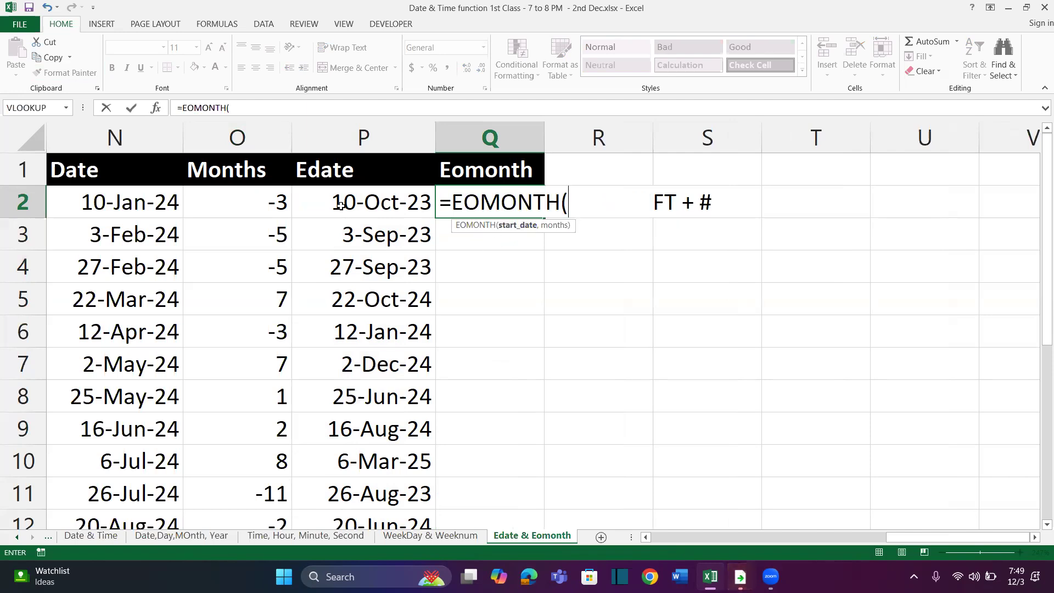
Complete the EOMONTH formula in Q2 with N2 as the start date and O2 as the months
{"action": "left_click", "coordinate": [153, 204]}
{"action": "type", "text": ","}
{"action": "left_click", "coordinate": [218, 203]}
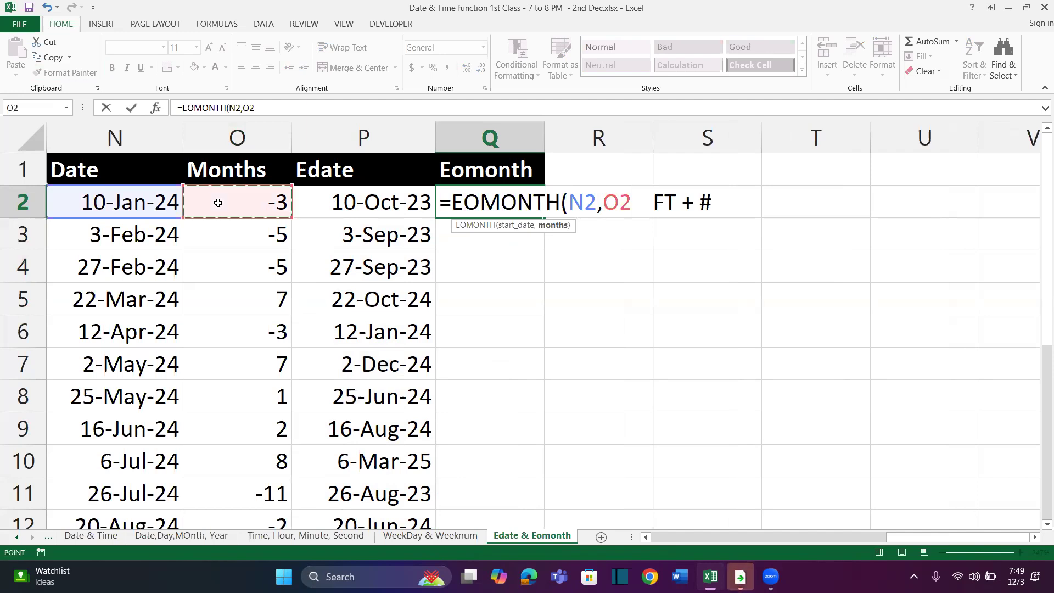
{"action": "type", "text": ")"}
{"action": "key", "text": "Return"}
{"action": "key", "text": "Up"}
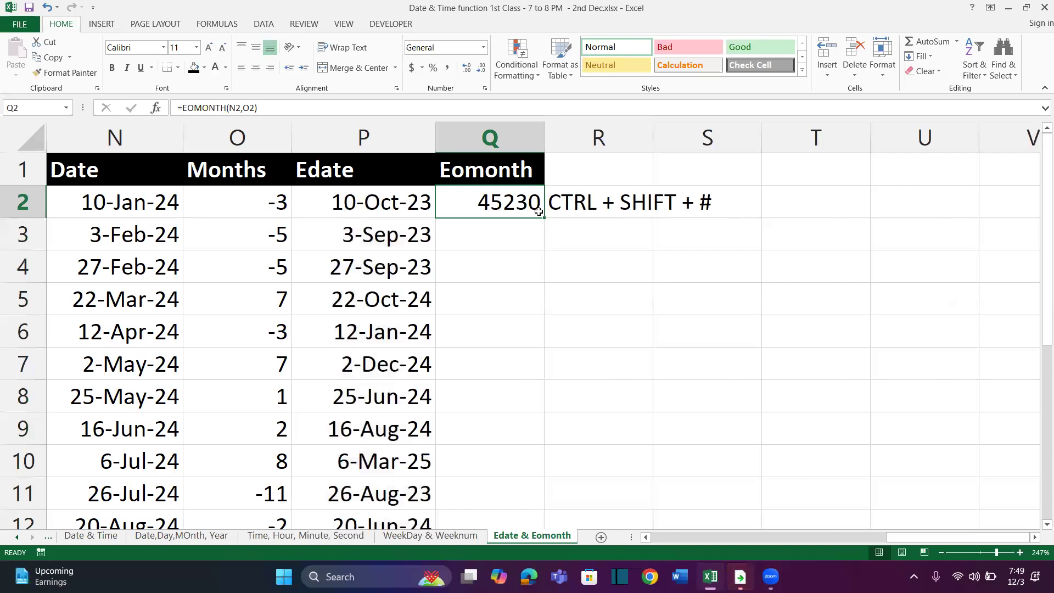
Fill Q2's EOMONTH formula down the Eomonth column in day-month-year date format, and widen column Q
{"action": "key", "text": "ctrl+shift+3"}
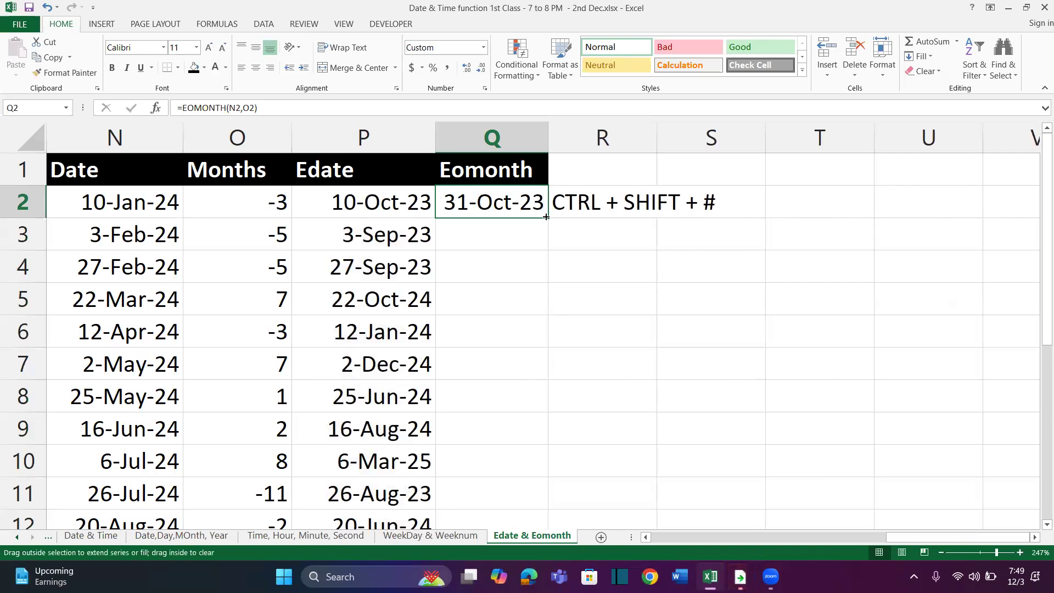
{"action": "double_click", "coordinate": [546, 217]}
{"action": "left_click_drag", "start_coordinate": [548, 137], "coordinate": [585, 140]}
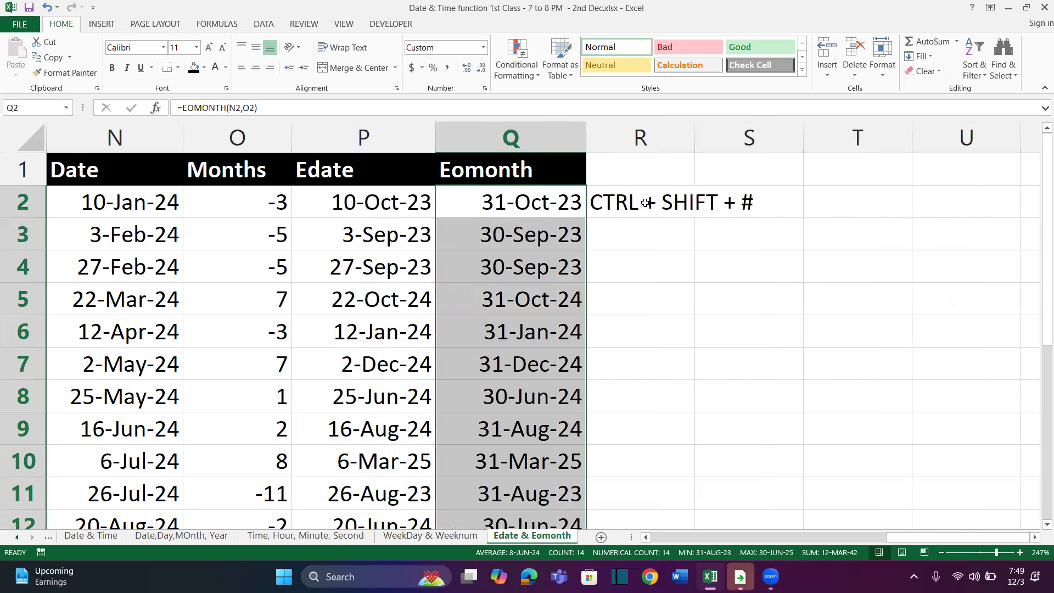
Review the Eomonth and Edate result columns, and look over the two first-date exercises in I1:K10
{"action": "left_click", "coordinate": [645, 176]}
{"action": "left_click_drag", "start_coordinate": [496, 208], "coordinate": [494, 434]}
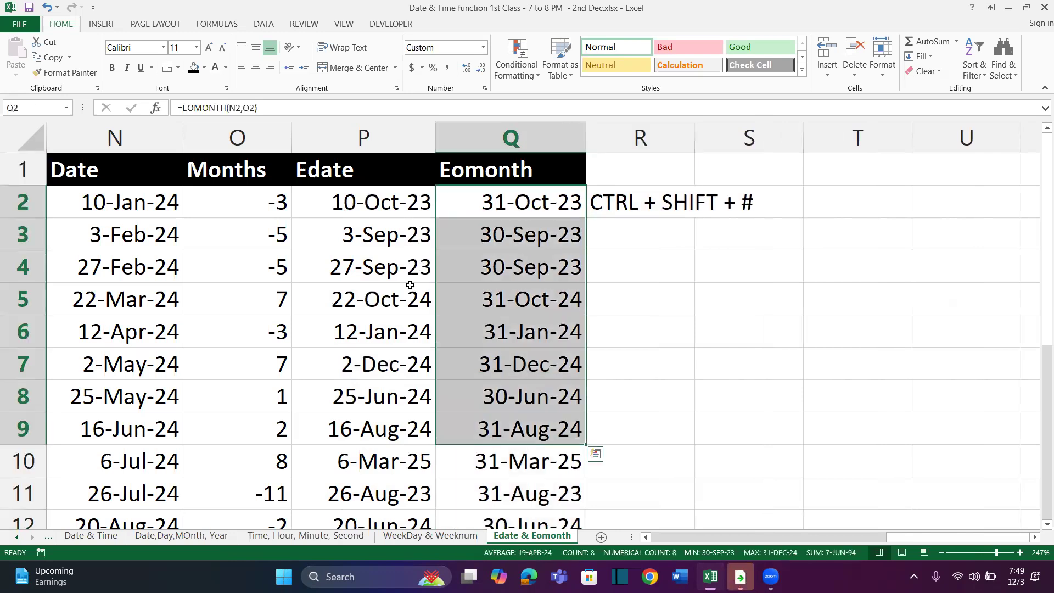
{"action": "left_click_drag", "start_coordinate": [378, 215], "coordinate": [377, 450]}
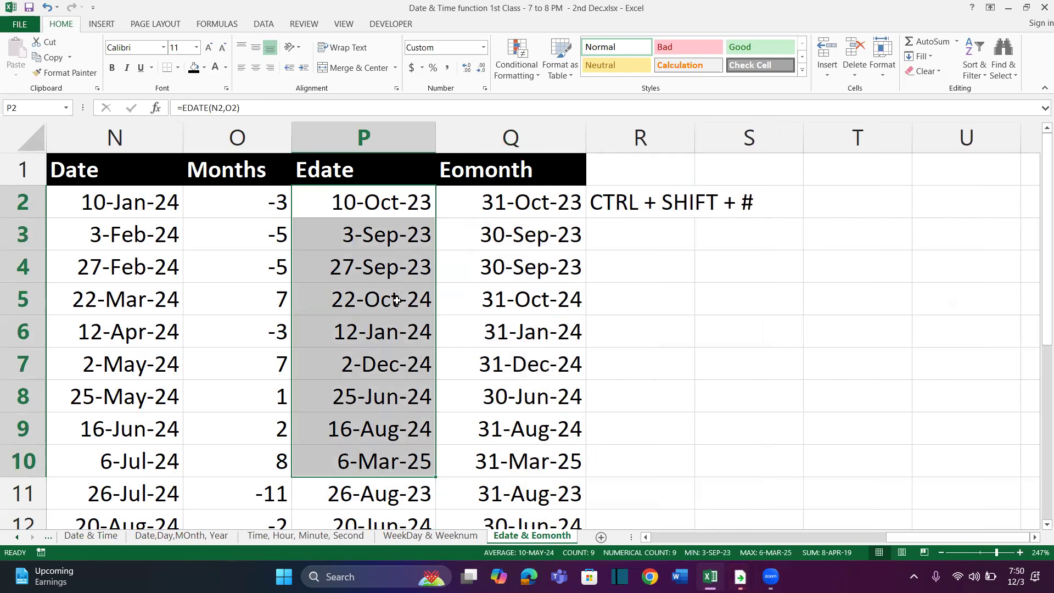
{"action": "scroll", "coordinate": [397, 301], "scroll_direction": "right", "scroll_amount": 2}
{"action": "scroll", "coordinate": [397, 301], "scroll_direction": "left", "scroll_amount": 7}
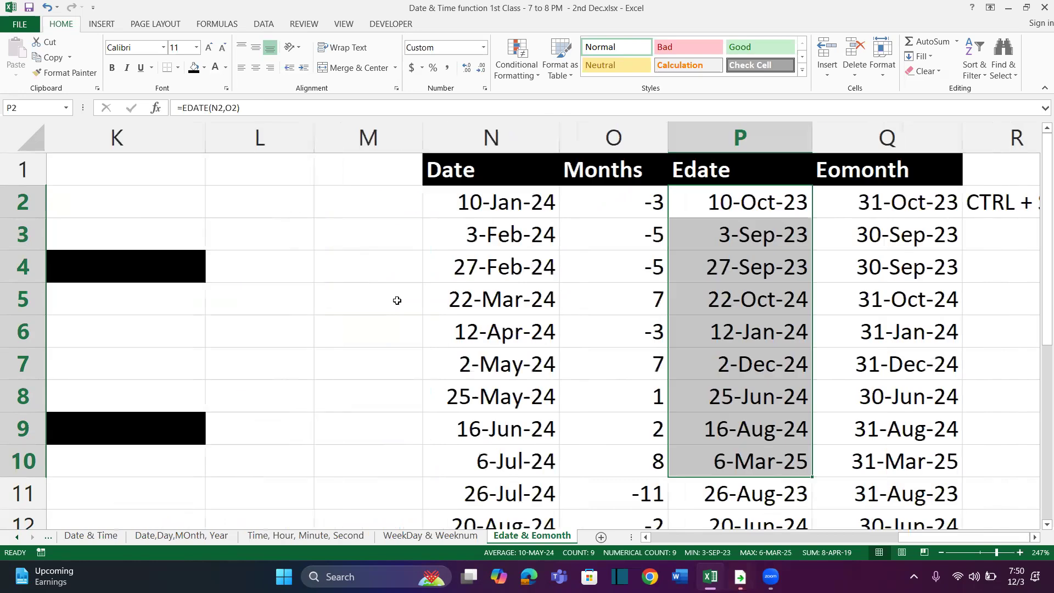
{"action": "scroll", "coordinate": [338, 262], "scroll_direction": "left", "scroll_amount": 1}
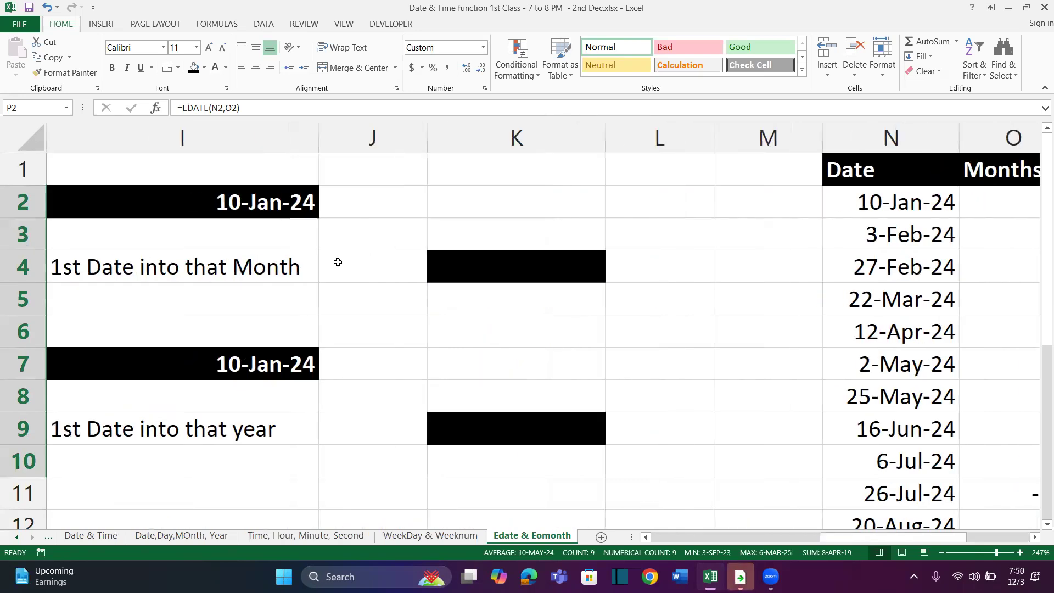
{"action": "scroll", "coordinate": [202, 217], "scroll_direction": "left", "scroll_amount": 1}
{"action": "left_click_drag", "start_coordinate": [171, 177], "coordinate": [630, 478]}
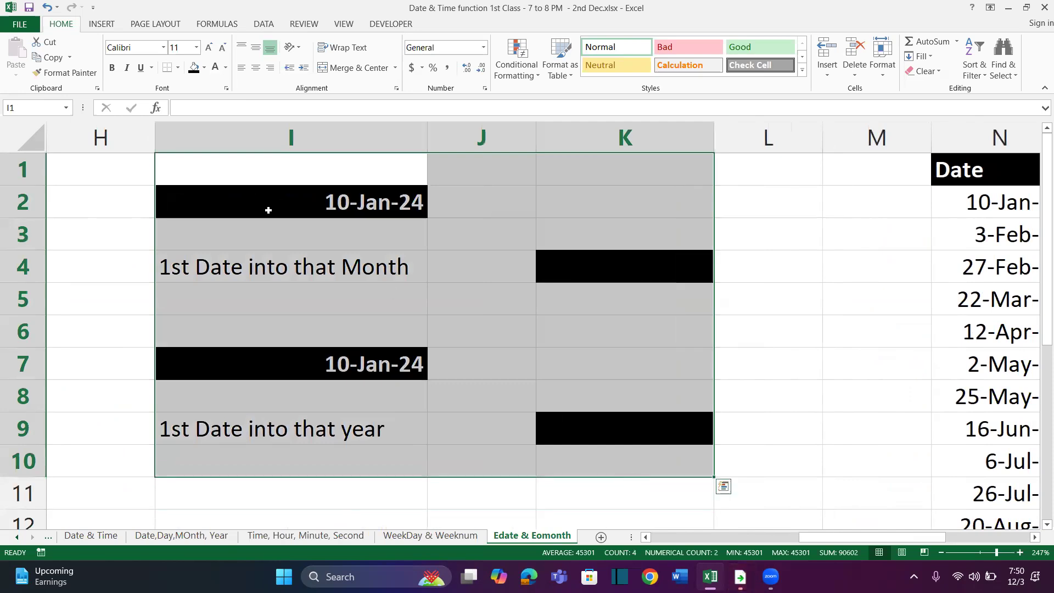
Label H1 as Q-1 in bold red text beside the first-date-of-month exercise
{"action": "left_click", "coordinate": [142, 175]}
{"action": "type", "text": "Q-1"}
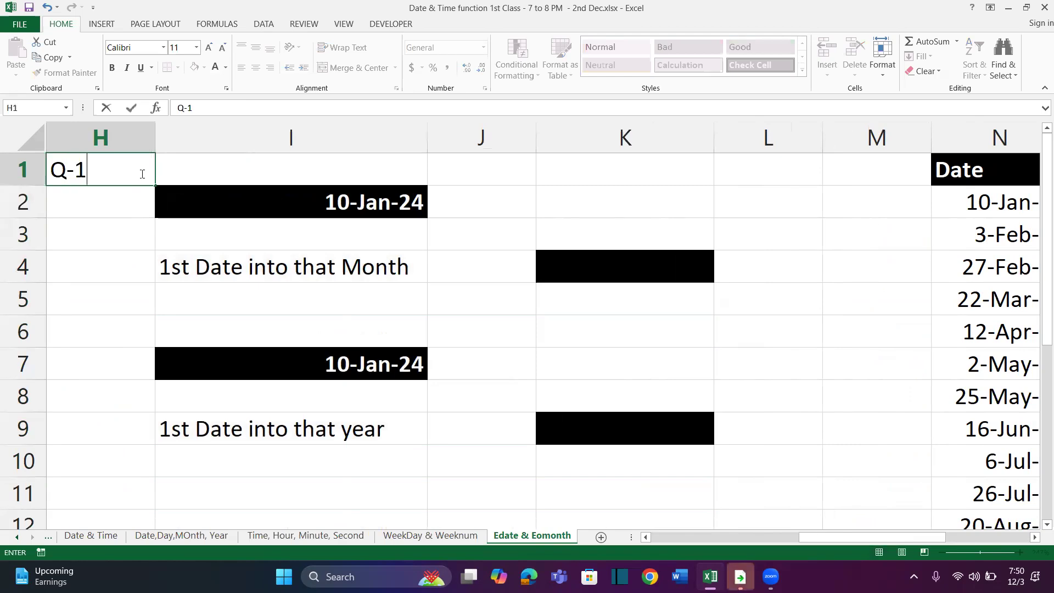
{"action": "key", "text": "Return"}
{"action": "left_click", "coordinate": [141, 174]}
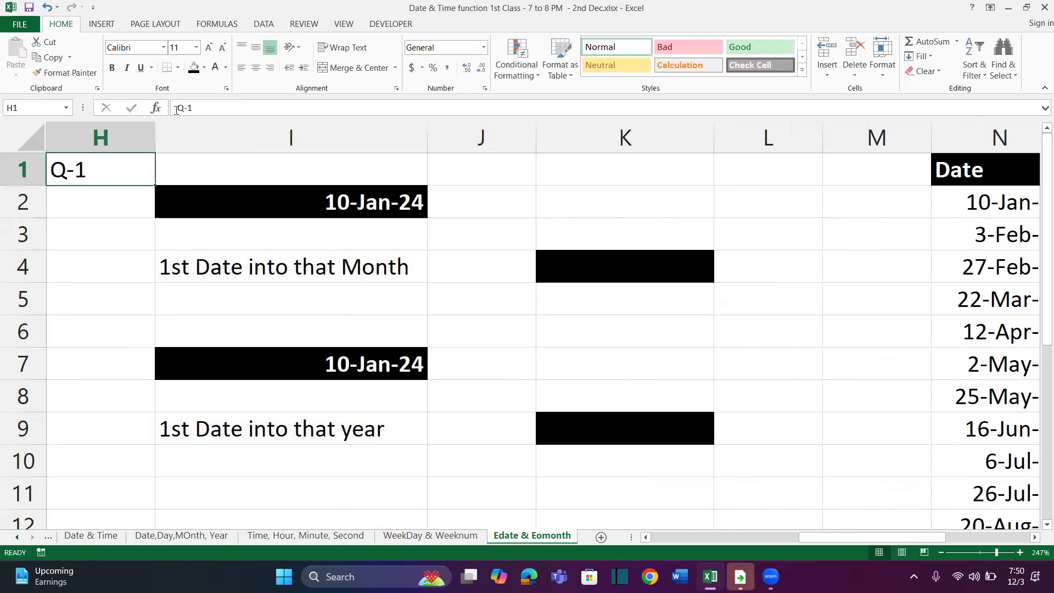
{"action": "left_click", "coordinate": [225, 67]}
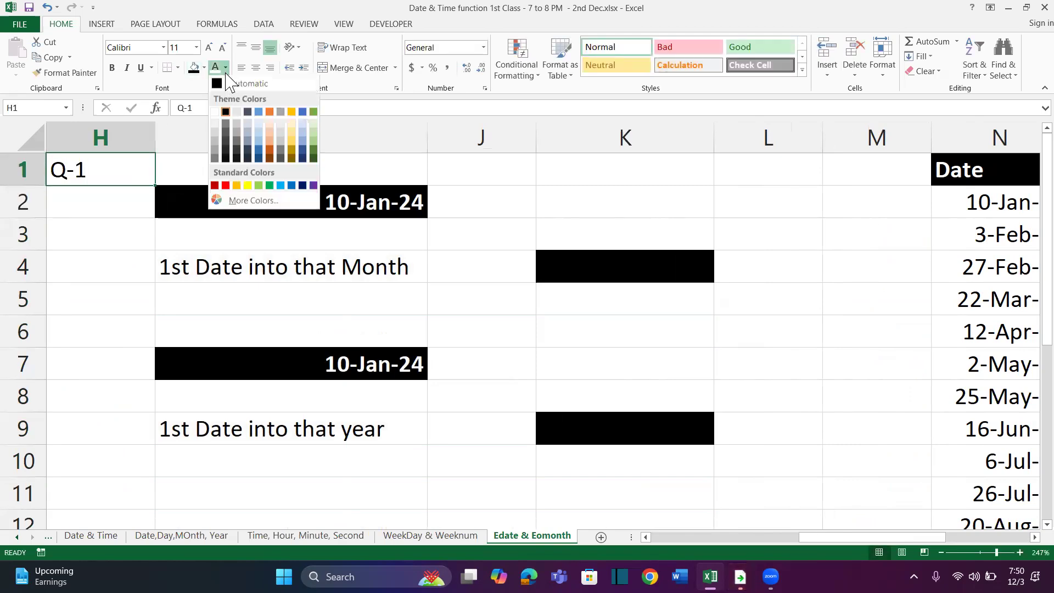
{"action": "left_click", "coordinate": [225, 187]}
{"action": "key", "text": "ctrl+b"}
Copy the Q-1 label to H7 and change the copy to Q-2
{"action": "key", "text": "ctrl+c"}
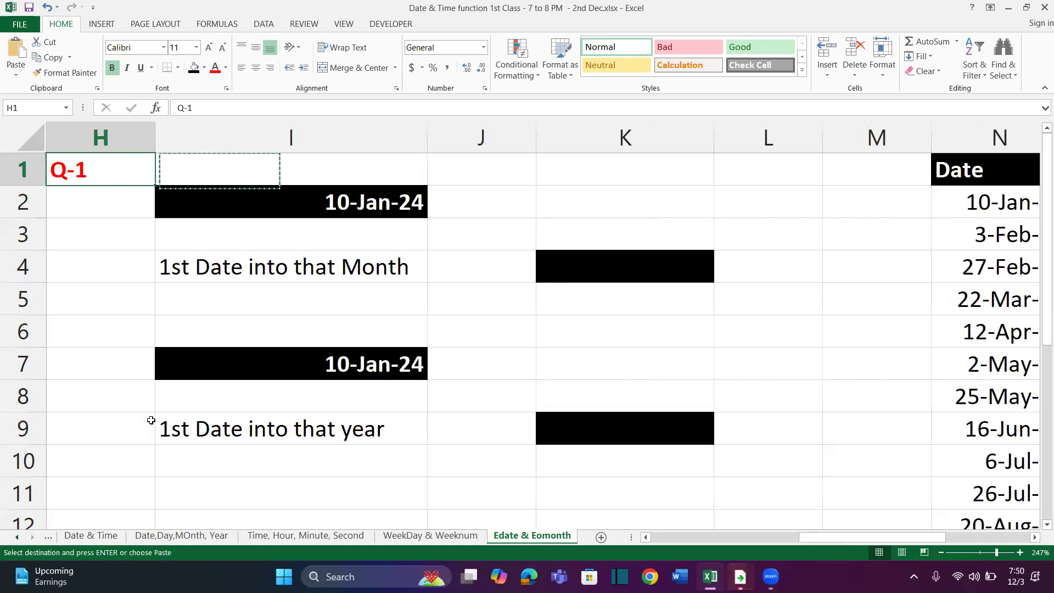
{"action": "left_click", "coordinate": [77, 358]}
{"action": "key", "text": "ctrl+v"}
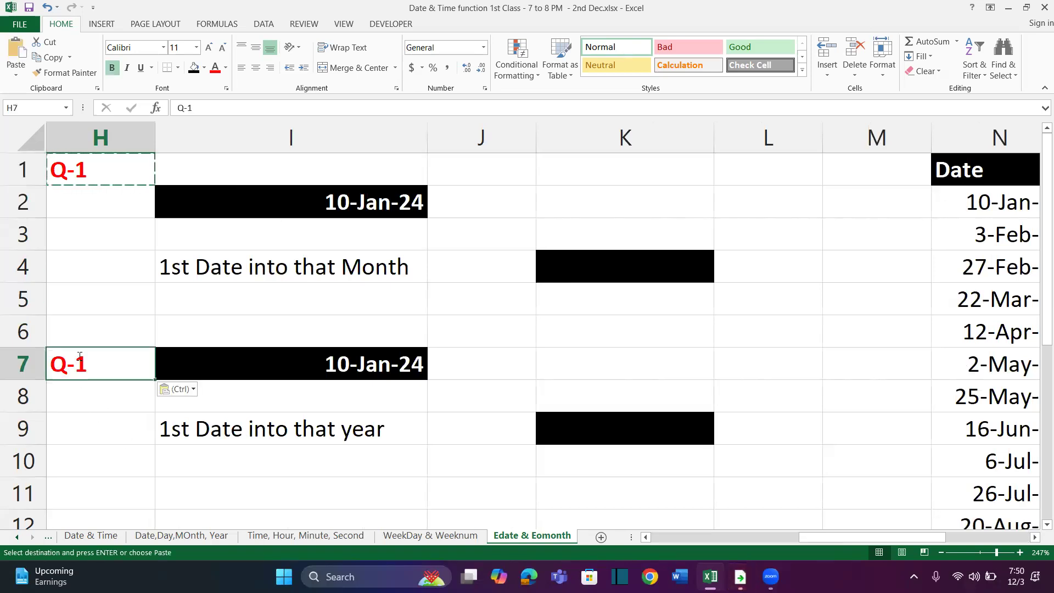
{"action": "double_click", "coordinate": [80, 357]}
{"action": "key", "text": "BackSpace"}
{"action": "type", "text": "2"}
{"action": "key", "text": "Return"}
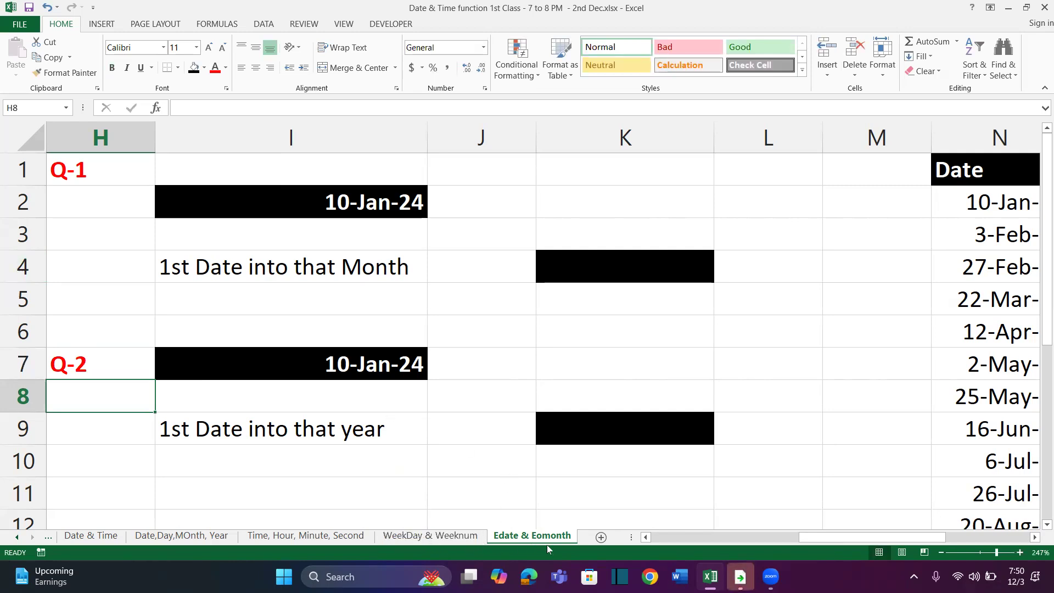
Add a new worksheet after Edate & Eomonth and name it "Days , Day360"
{"action": "left_click", "coordinate": [602, 537]}
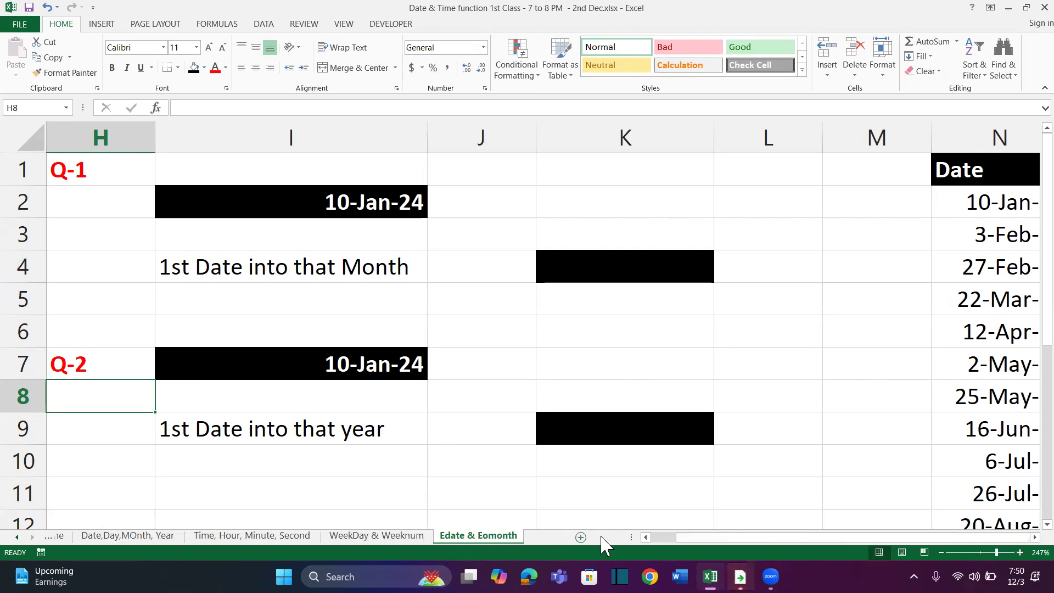
{"action": "double_click", "coordinate": [533, 536]}
{"action": "type", "text": "Day"}
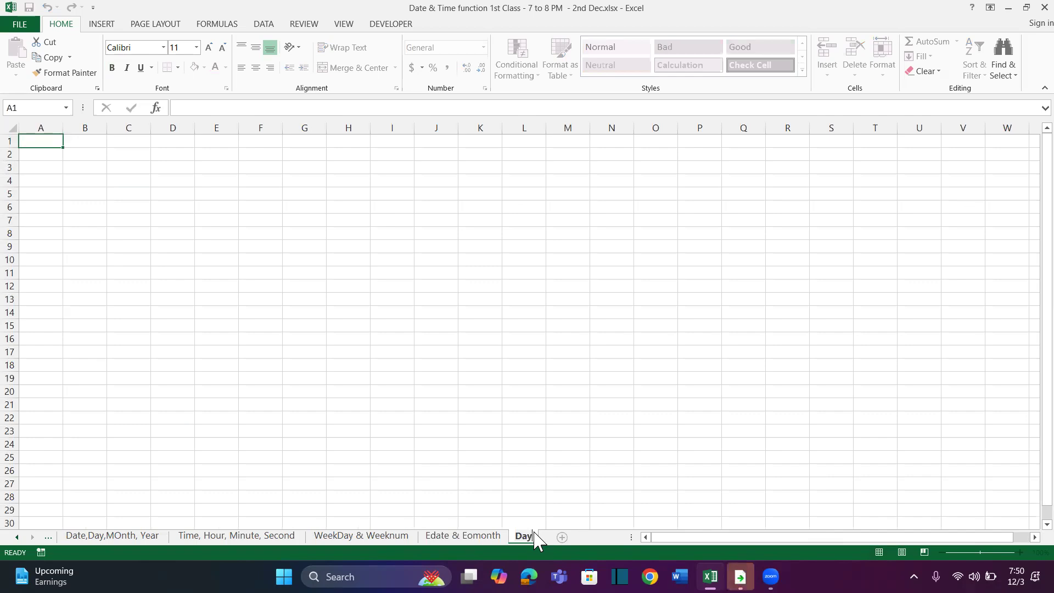
{"action": "type", "text": "s , Day360"}
{"action": "left_click", "coordinate": [346, 324]}
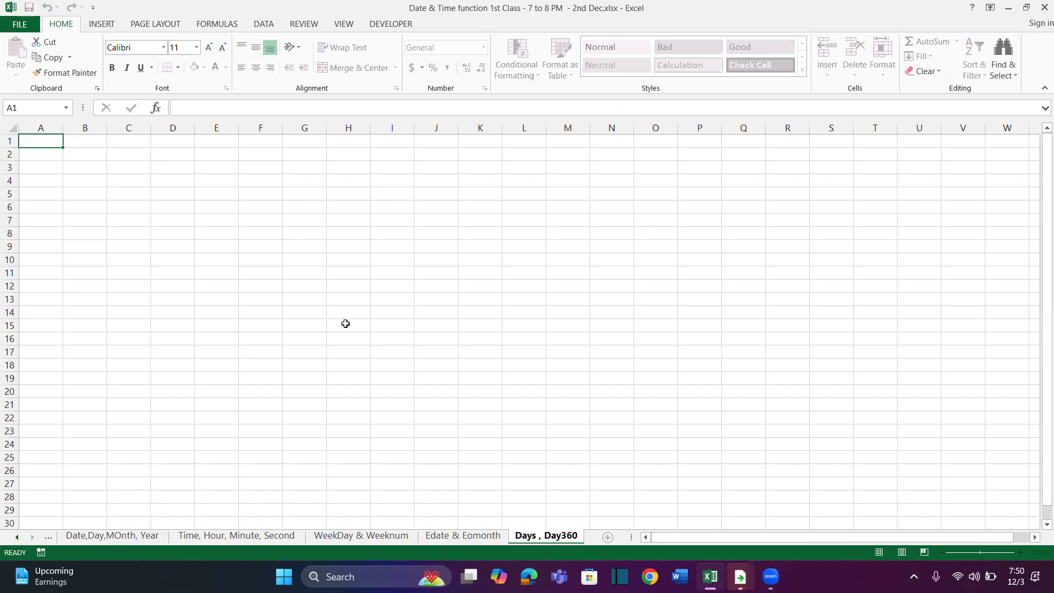
Enter the heading Start Date in C1 of the new sheet
{"action": "scroll", "coordinate": [274, 261], "scroll_direction": "up", "scroll_amount": 3}
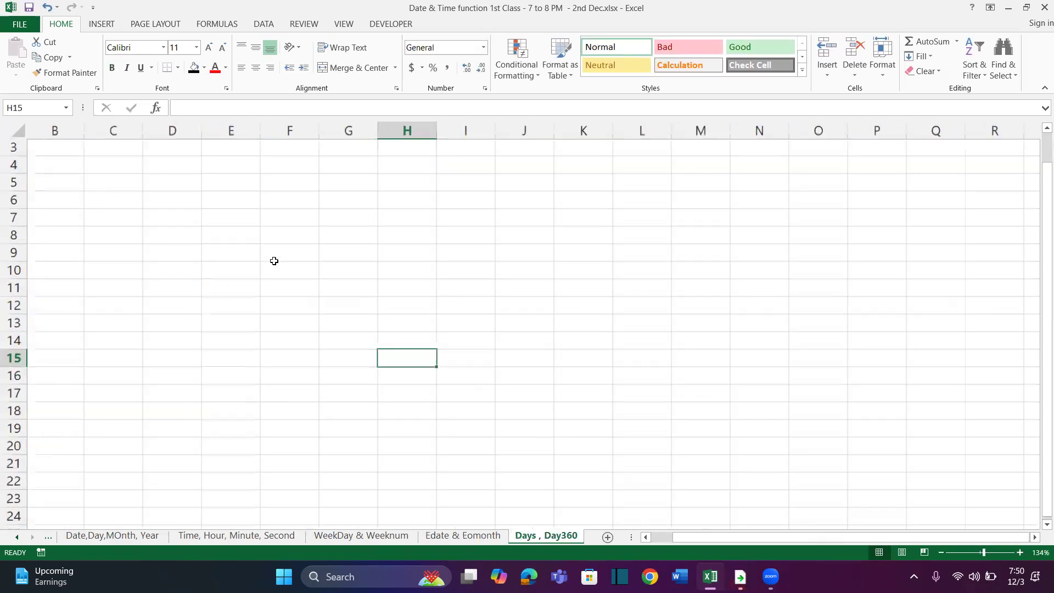
{"action": "scroll", "coordinate": [215, 207], "scroll_direction": "up", "scroll_amount": 2}
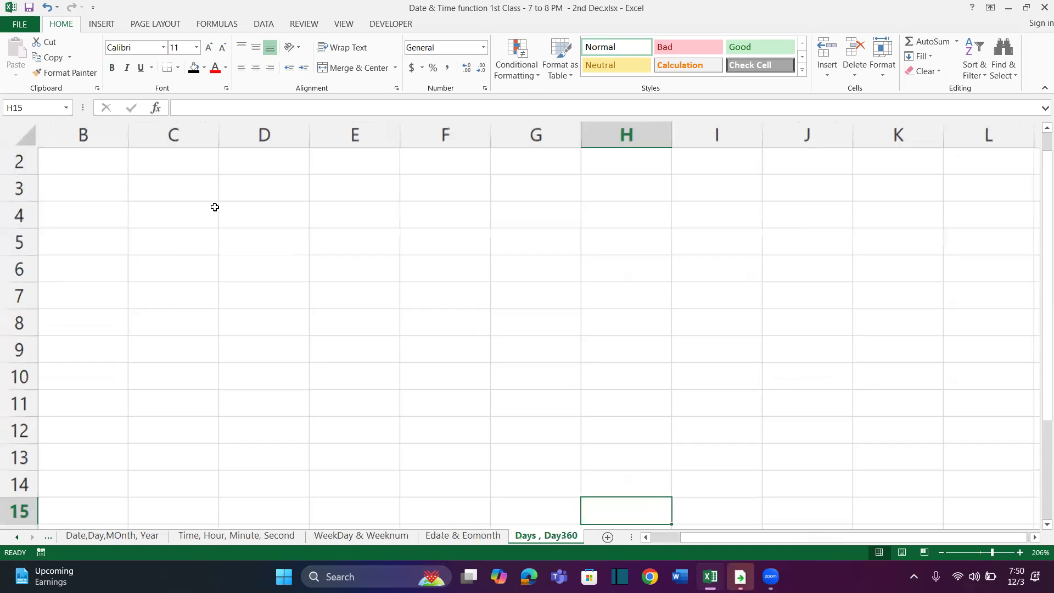
{"action": "scroll", "coordinate": [214, 207], "scroll_direction": "down", "scroll_amount": 2}
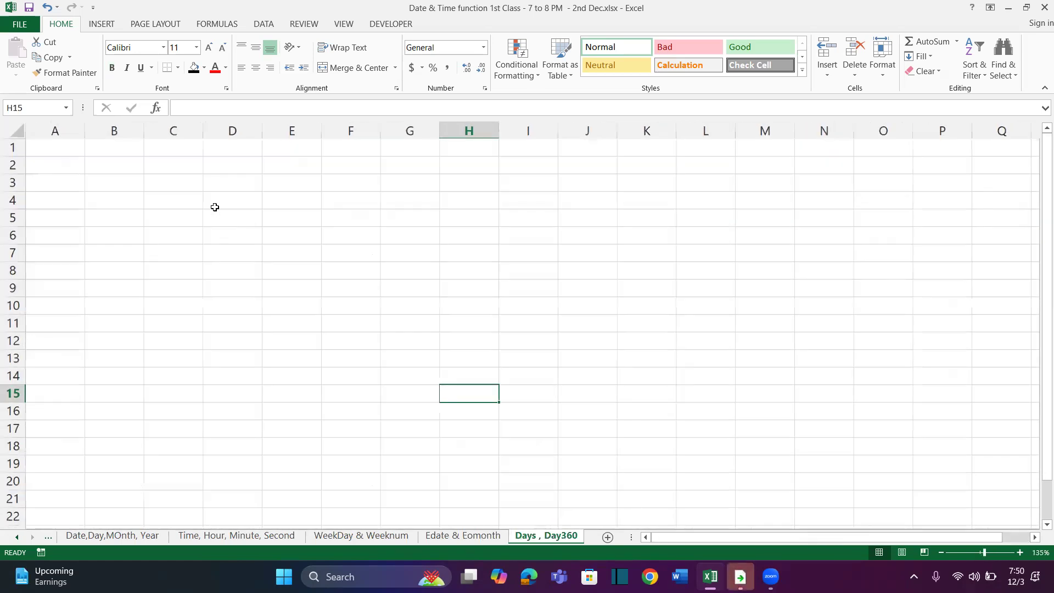
{"action": "left_click", "coordinate": [198, 167]}
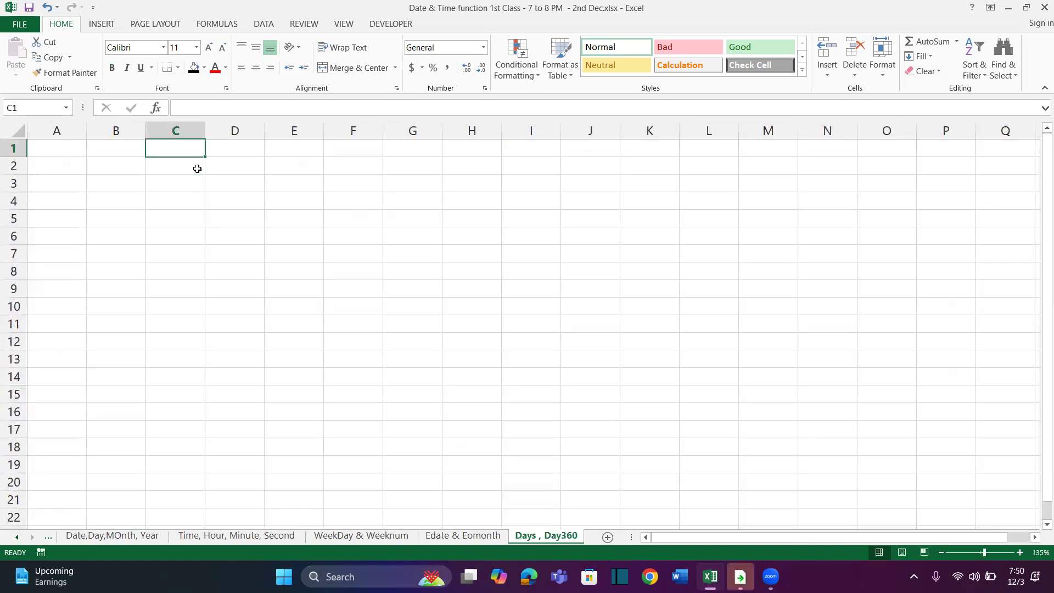
{"action": "type", "text": "Start Day"}
{"action": "type", "text": "e"}
{"action": "key", "text": "BackSpace"}
{"action": "key", "text": "BackSpace"}
{"action": "type", "text": "te"}
{"action": "key", "text": "Tab"}
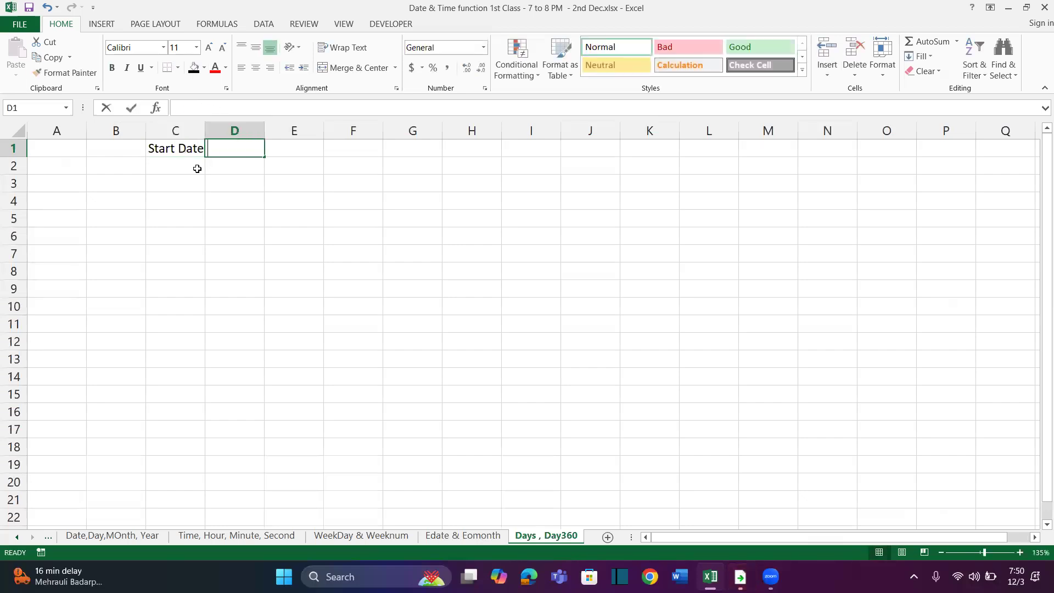
Enter the heading End Date in D1, discarding the mistaken Invoice entry
{"action": "type", "text": "Invoice``"}
{"action": "key", "text": "Escape"}
{"action": "type", "text": "End Date"}
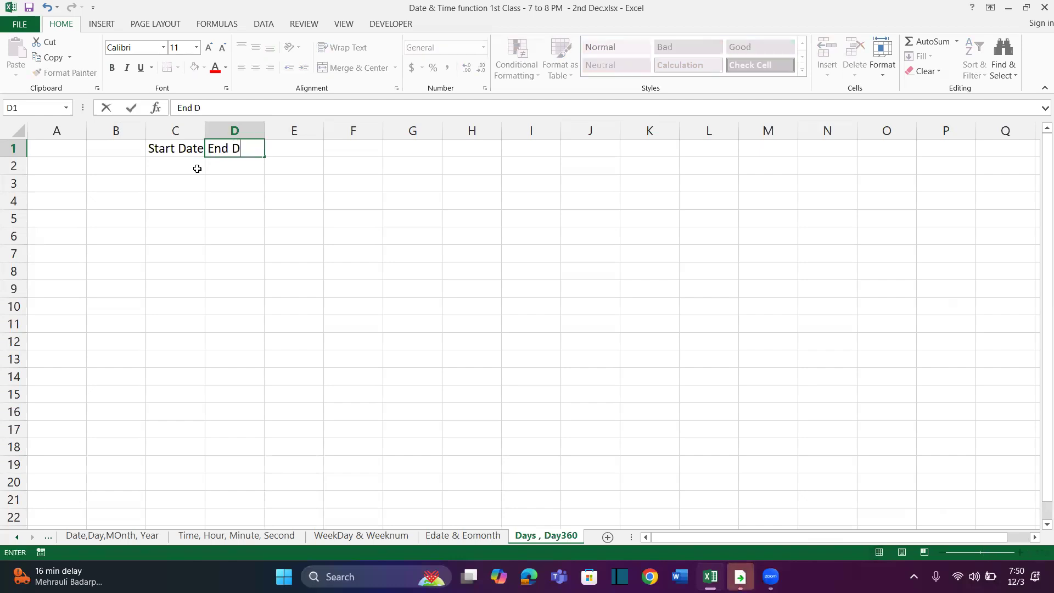
{"action": "key", "text": "Return"}
Extend the headings in C1 and D1 to Project Start Date and Project End Date
{"action": "scroll", "coordinate": [197, 169], "scroll_direction": "up", "scroll_amount": 9}
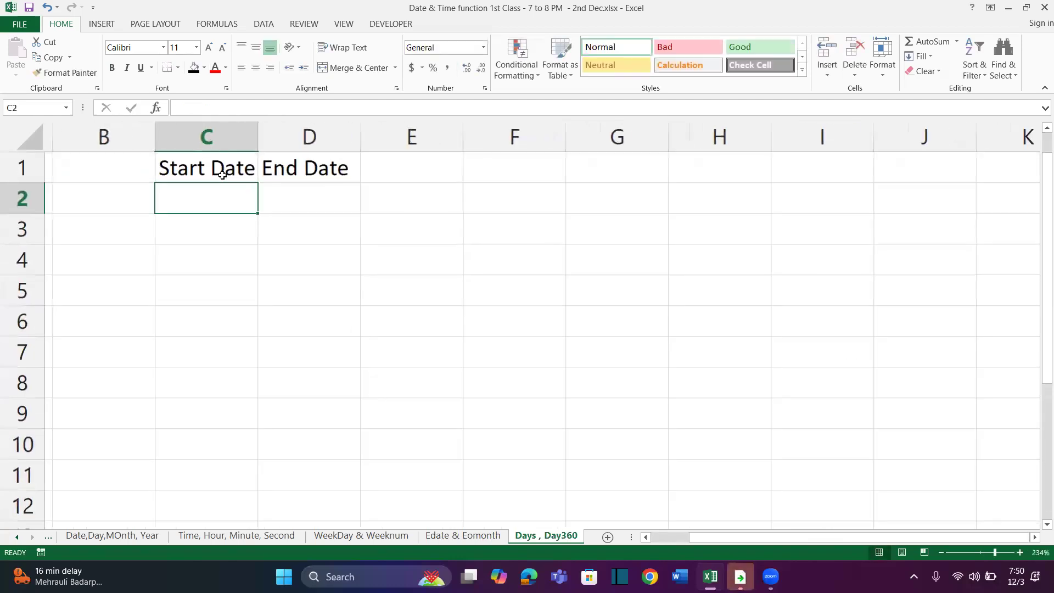
{"action": "left_click", "coordinate": [214, 168]}
{"action": "double_click", "coordinate": [213, 167]}
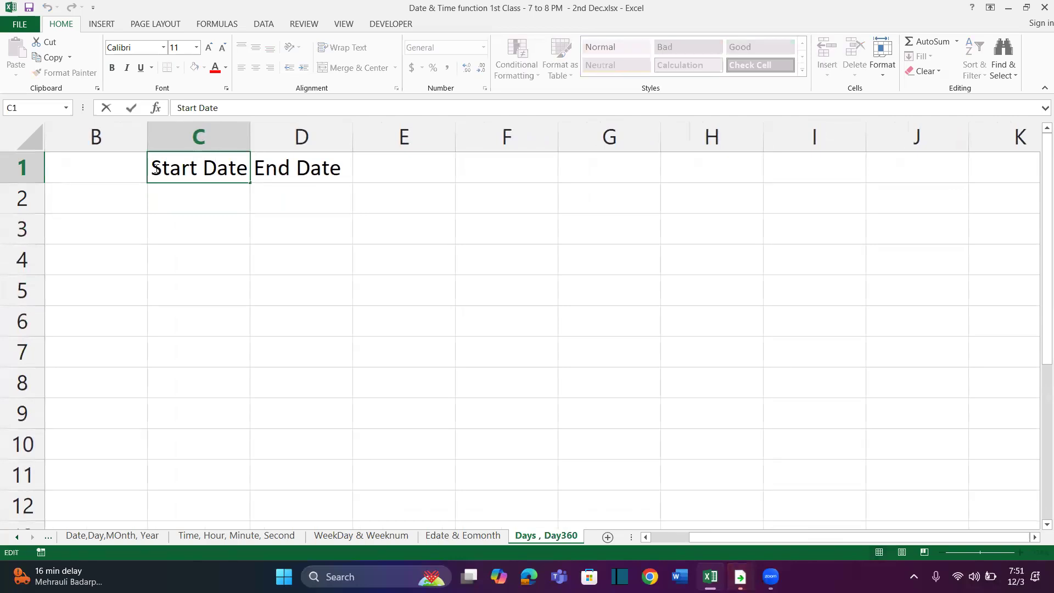
{"action": "type", "text": "Project"}
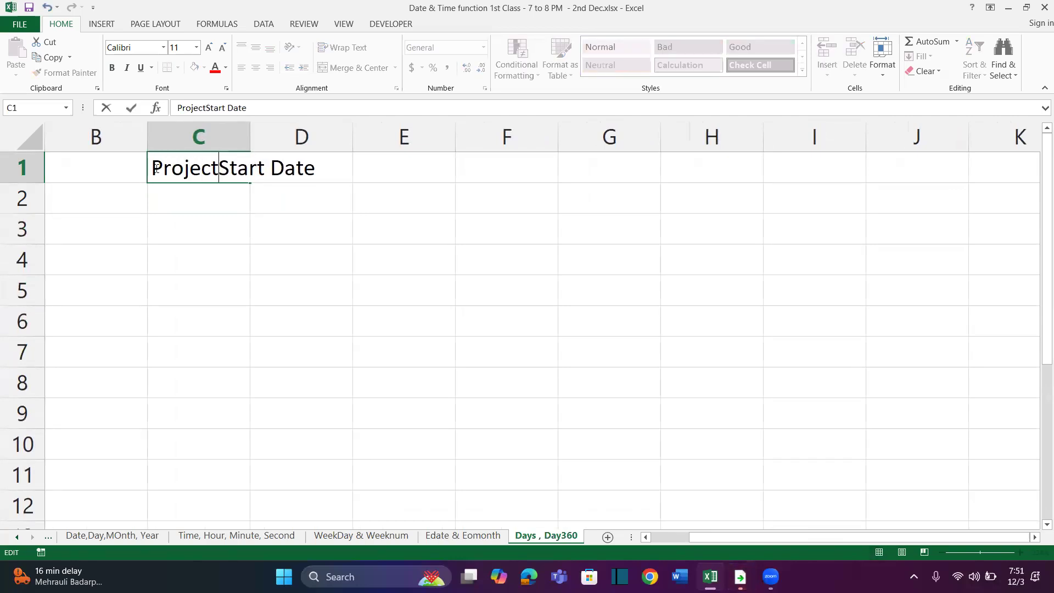
{"action": "key", "text": "Return"}
{"action": "left_click", "coordinate": [271, 164]}
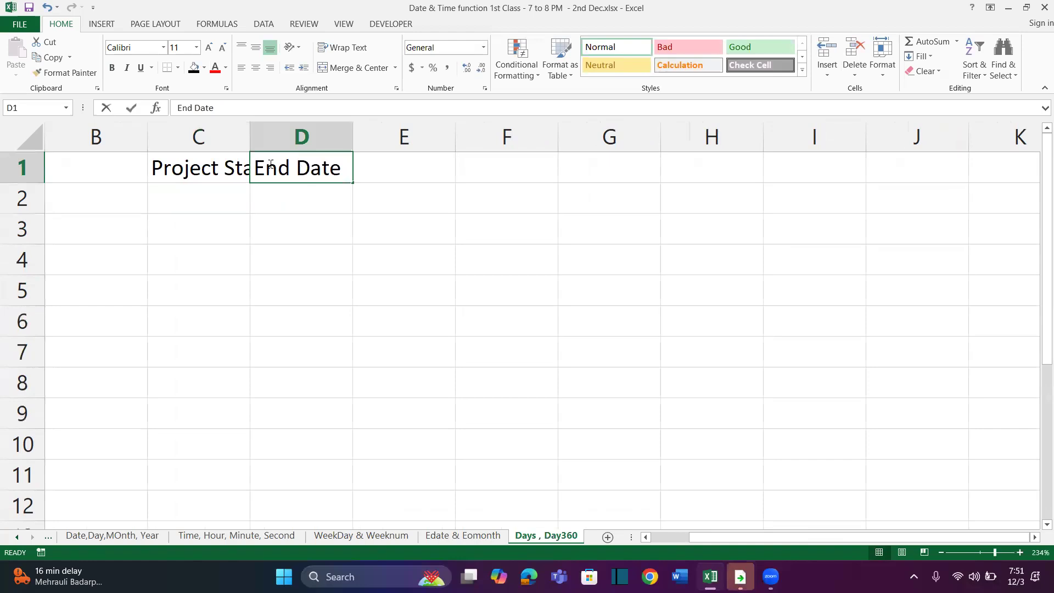
{"action": "double_click", "coordinate": [254, 168]}
{"action": "type", "text": "Project"}
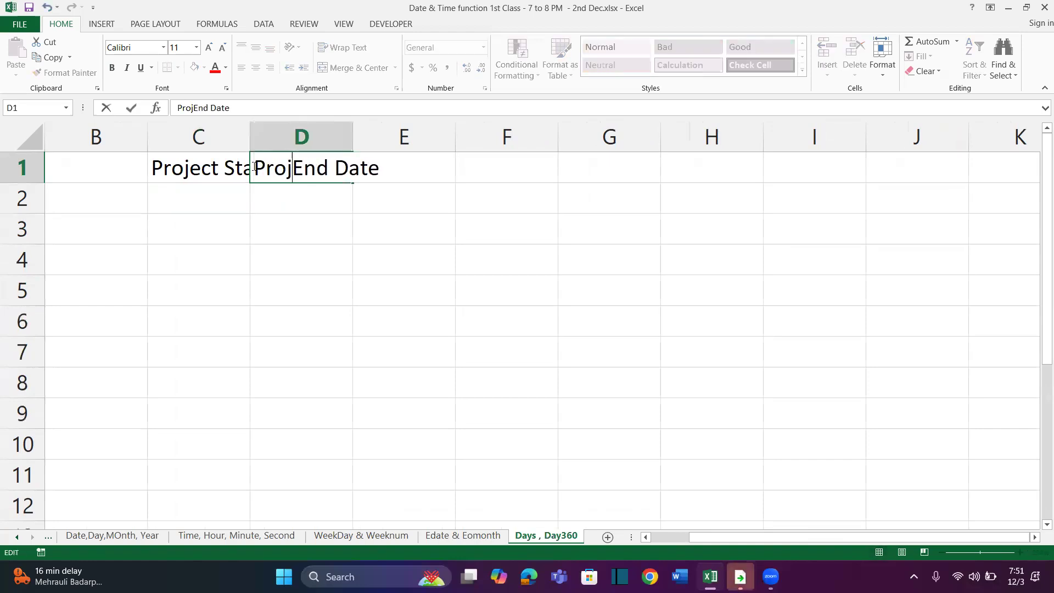
{"action": "key", "text": "Return"}
Autofit the widths of columns C and D to their project date headings
{"action": "left_click", "coordinate": [253, 167]}
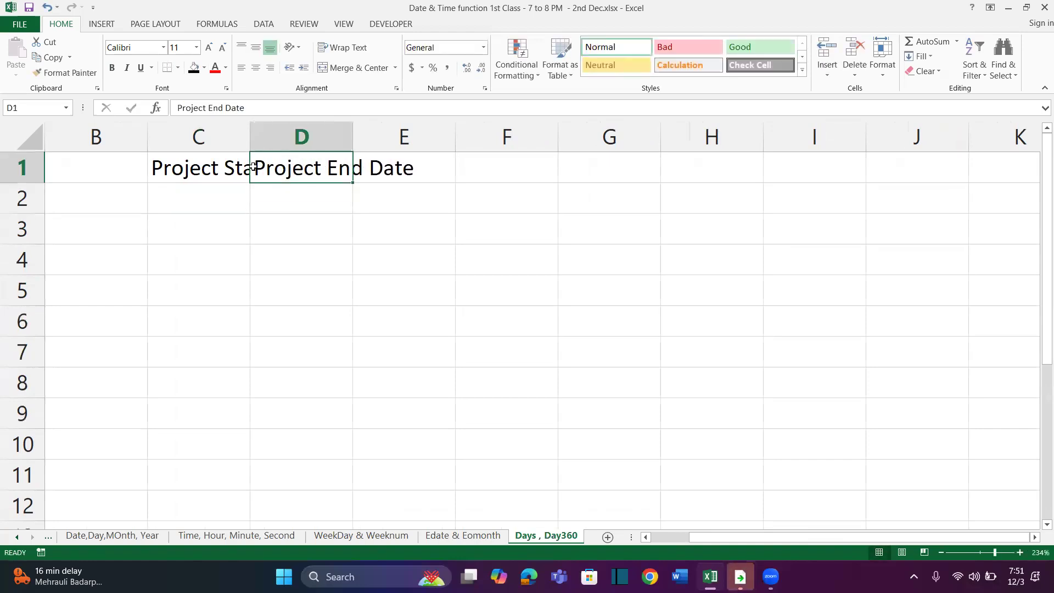
{"action": "left_click_drag", "start_coordinate": [240, 168], "coordinate": [259, 167]}
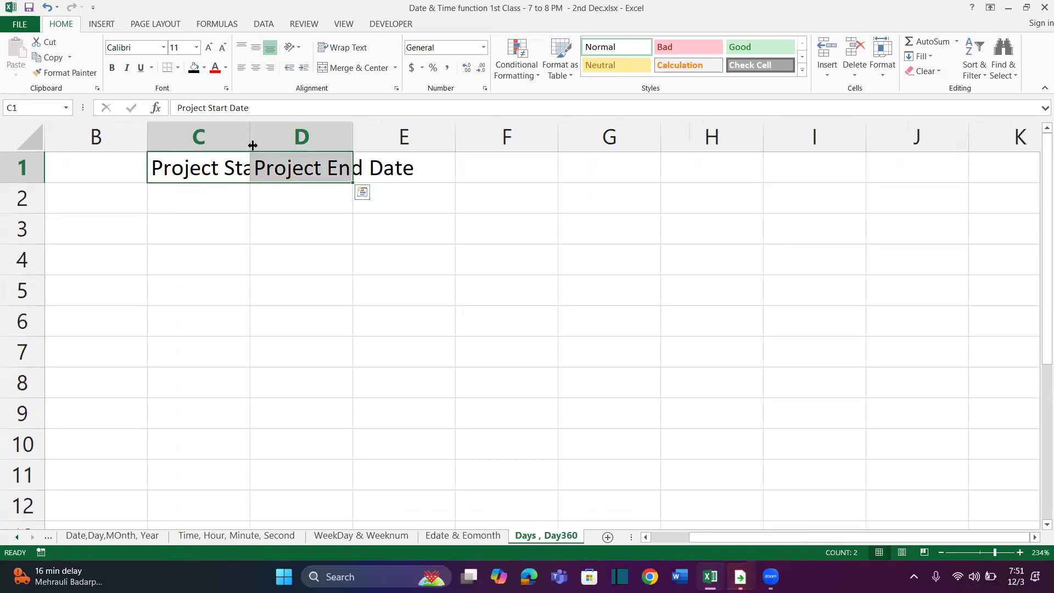
{"action": "left_click", "coordinate": [256, 142], "text": "shift"}
{"action": "double_click", "coordinate": [250, 141]}
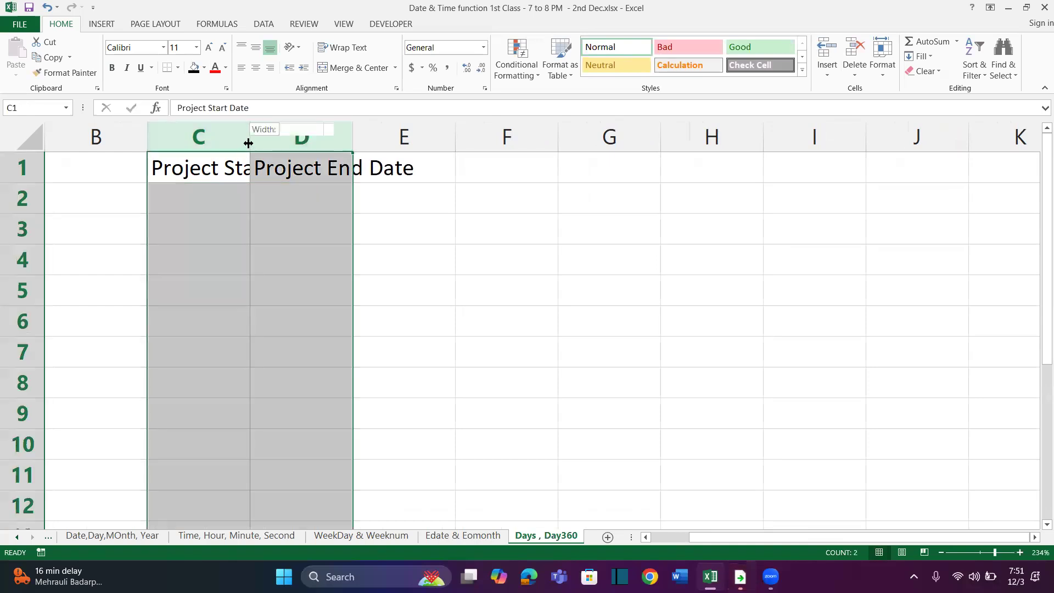
{"action": "left_click", "coordinate": [351, 260]}
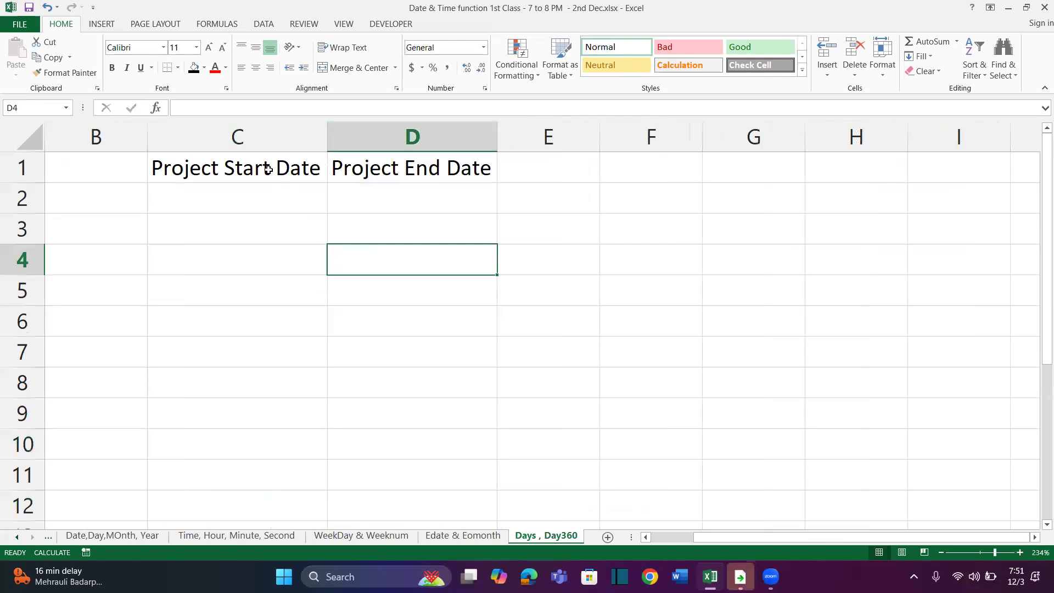
Format the headings in C1:D1 as bold white text on a black fill
{"action": "left_click_drag", "start_coordinate": [268, 169], "coordinate": [400, 180]}
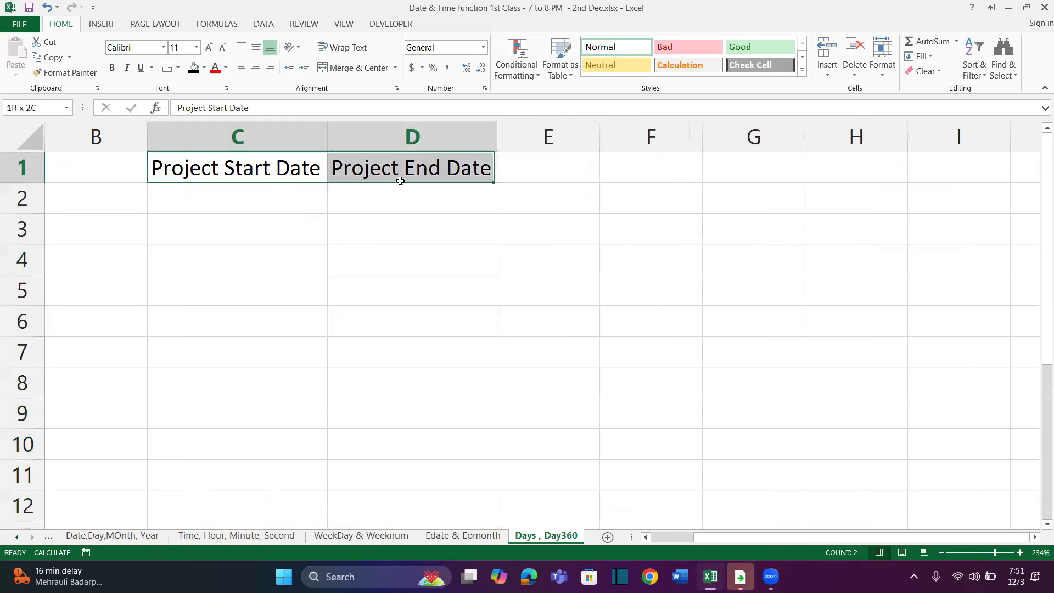
{"action": "left_click", "coordinate": [112, 67]}
{"action": "left_click", "coordinate": [215, 67]}
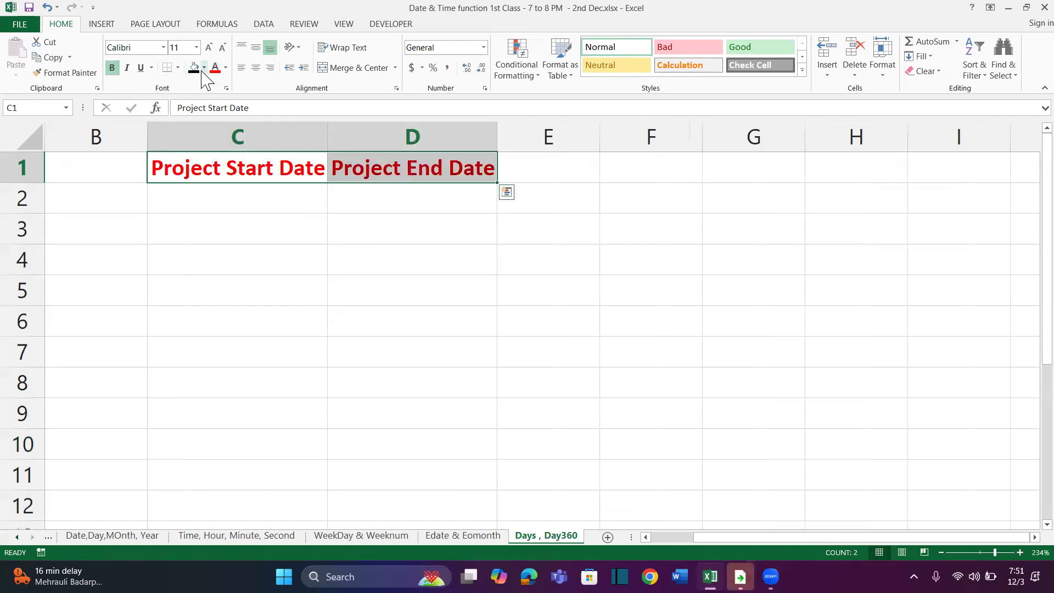
{"action": "left_click", "coordinate": [195, 68]}
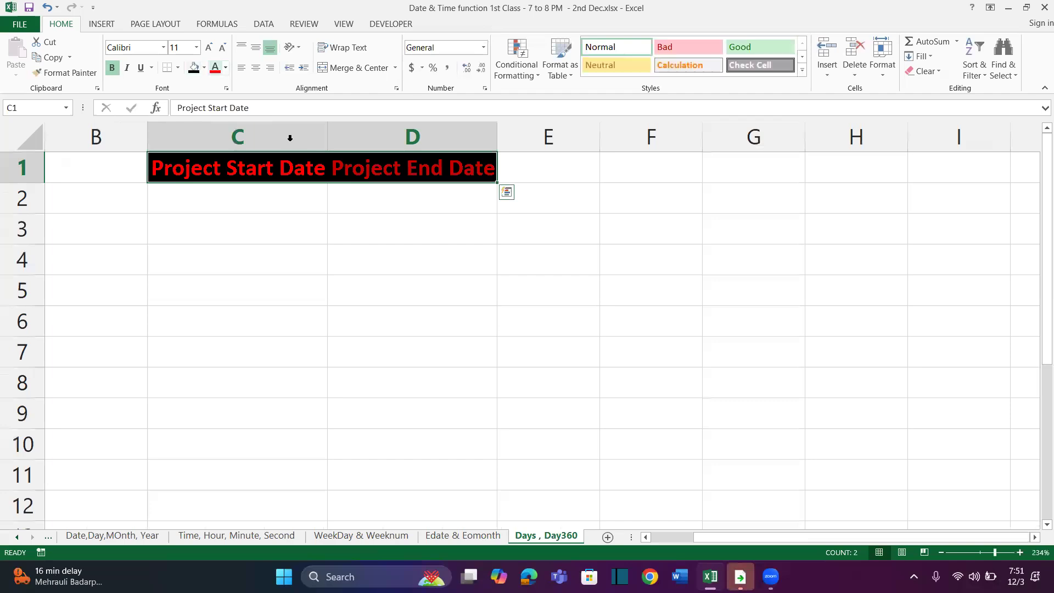
{"action": "left_click", "coordinate": [226, 67]}
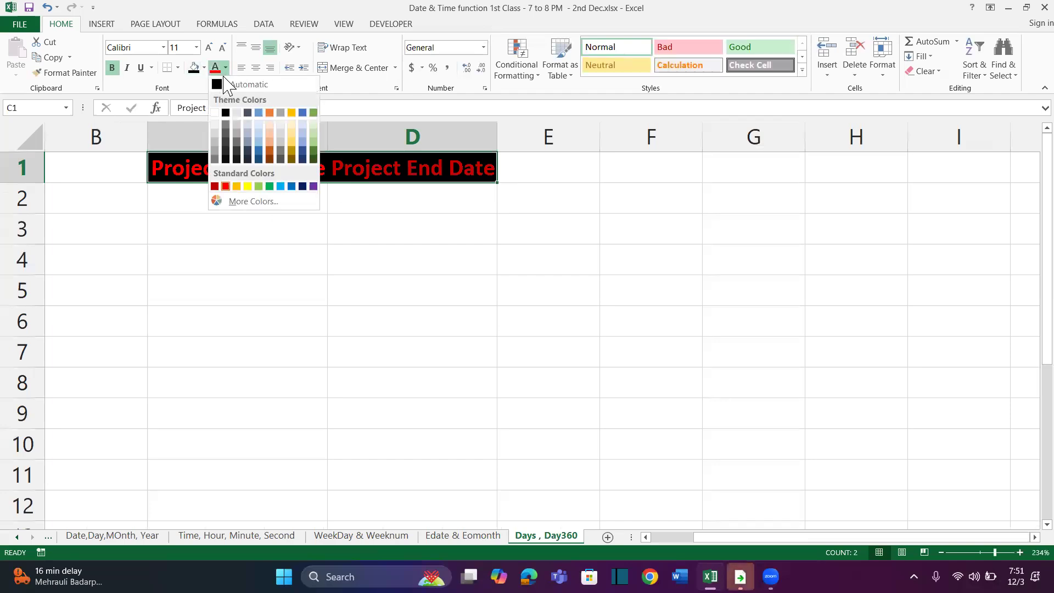
{"action": "left_click", "coordinate": [217, 109]}
{"action": "left_click", "coordinate": [224, 239]}
{"action": "left_click_drag", "start_coordinate": [229, 194], "coordinate": [233, 476]}
{"action": "left_click_drag", "start_coordinate": [386, 192], "coordinate": [361, 400]}
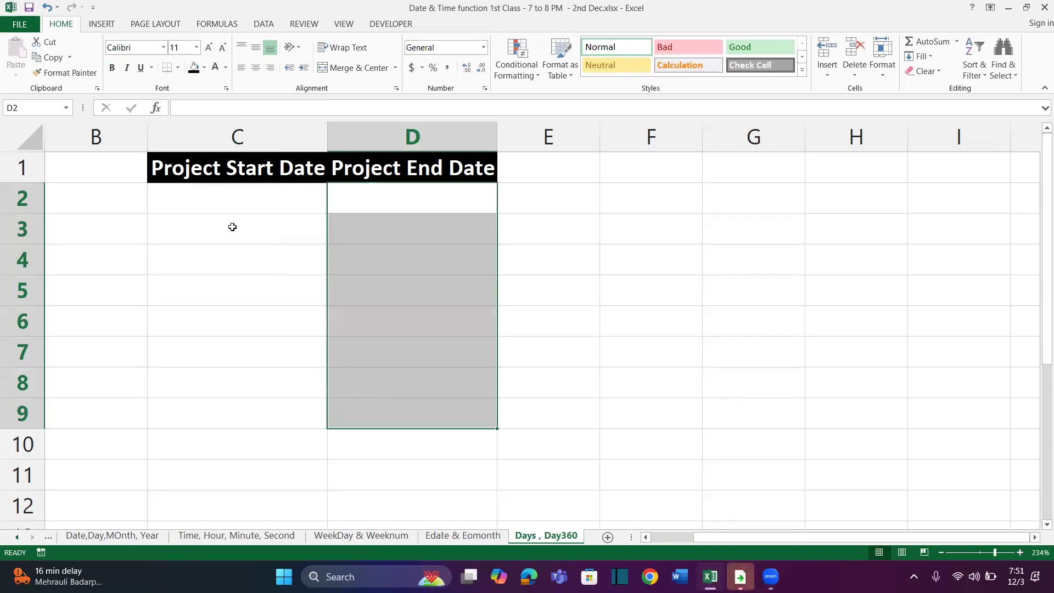
Enter =RANDBETWEEN(45292,45350) in C2 to generate a random project start date
{"action": "left_click", "coordinate": [225, 195]}
{"action": "type", "text": "="}
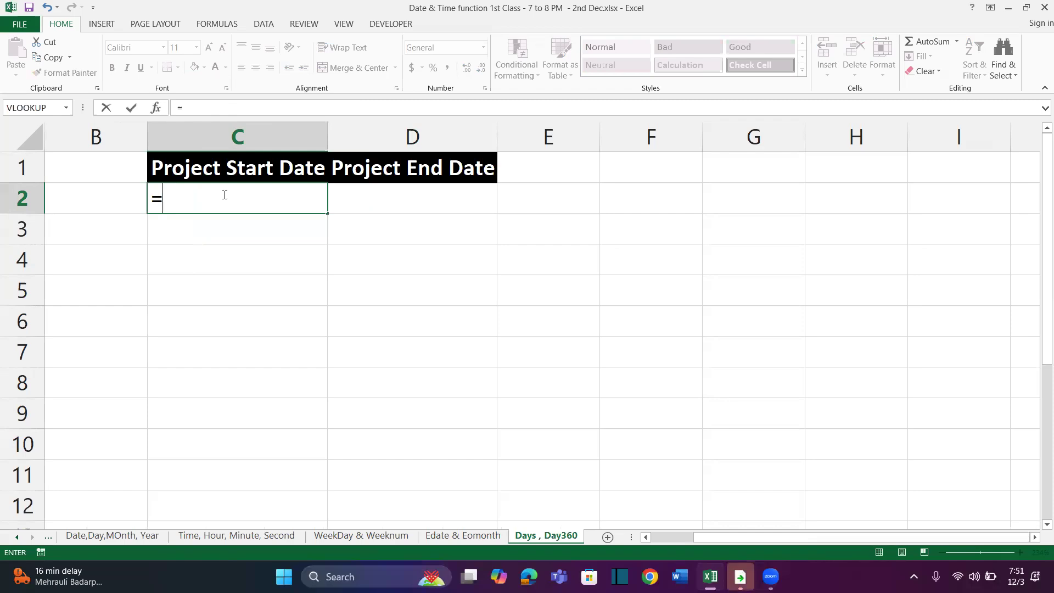
{"action": "type", "text": "rand"}
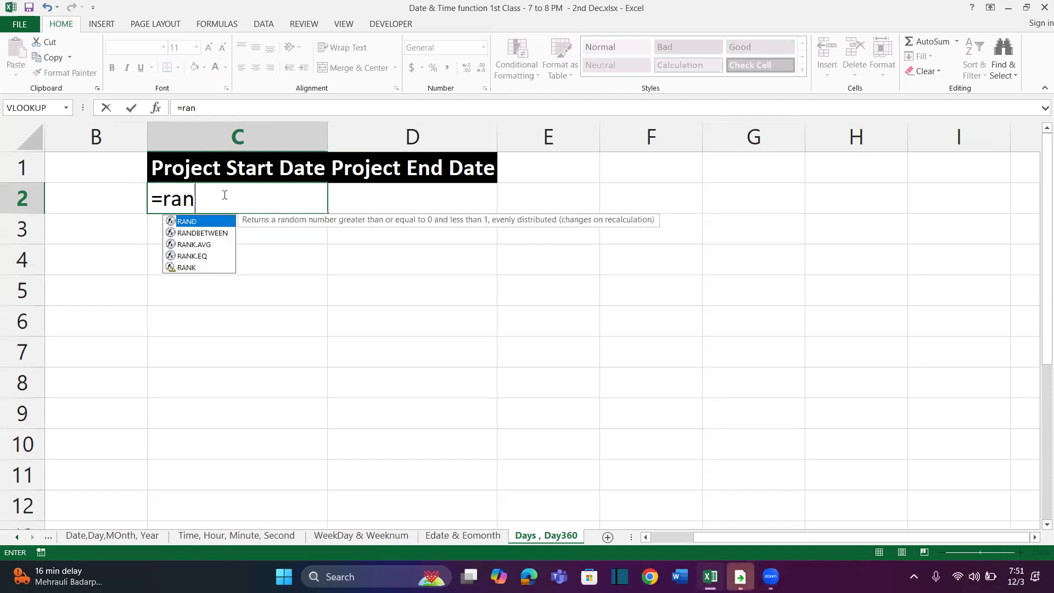
{"action": "key", "text": "Tab"}
{"action": "type", "text": "45292"}
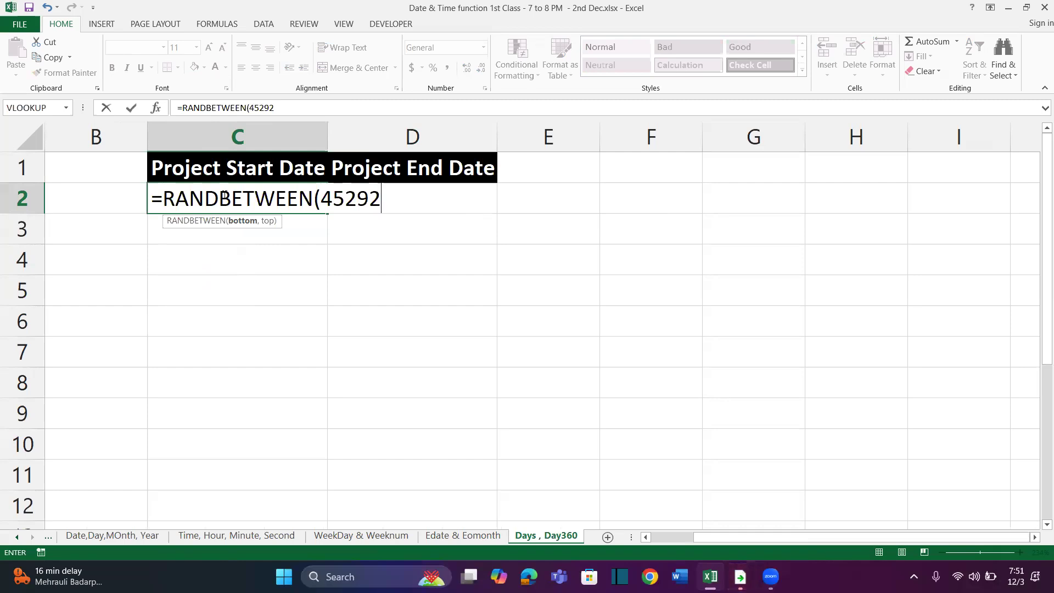
{"action": "type", "text": ",45"}
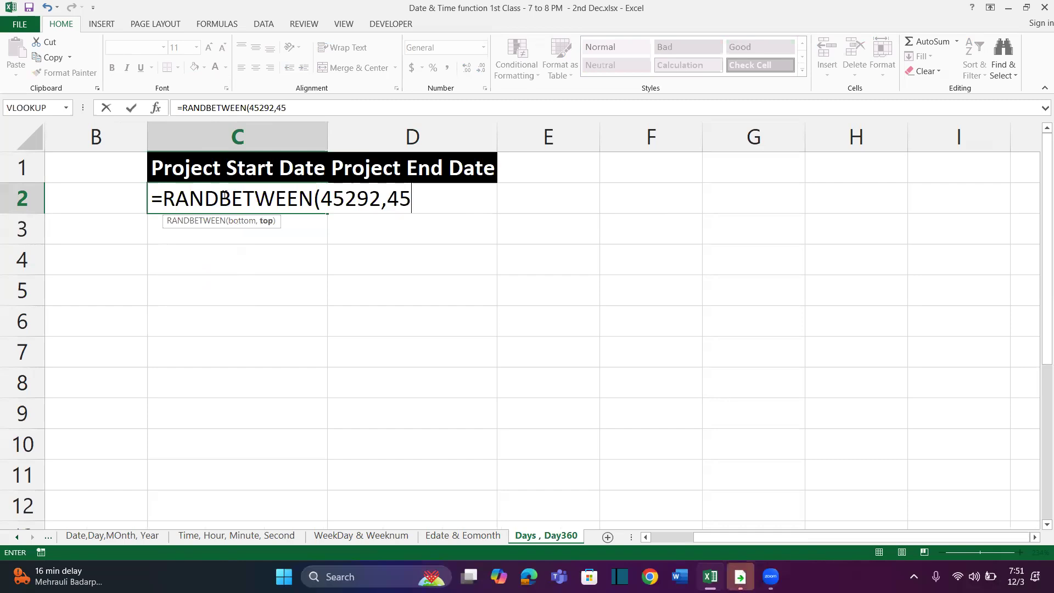
{"action": "type", "text": "350)"}
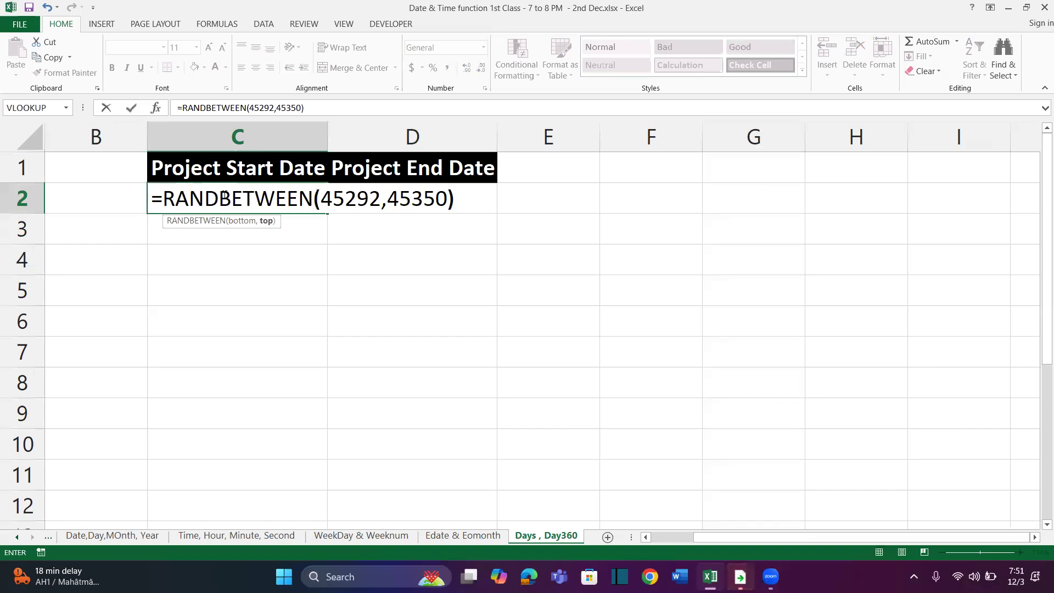
{"action": "key", "text": "Return"}
Fill the C2 formula down through C15 and format the results as day-month-year dates
{"action": "left_click", "coordinate": [225, 195]}
{"action": "left_click_drag", "start_coordinate": [328, 215], "coordinate": [327, 487]}
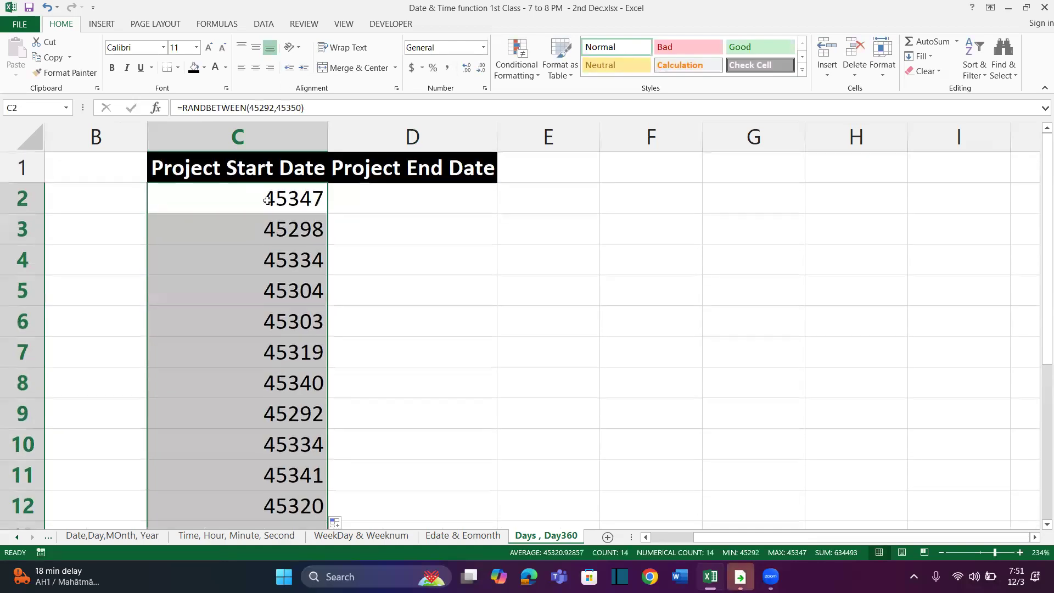
{"action": "key", "text": "ctrl+shift+3"}
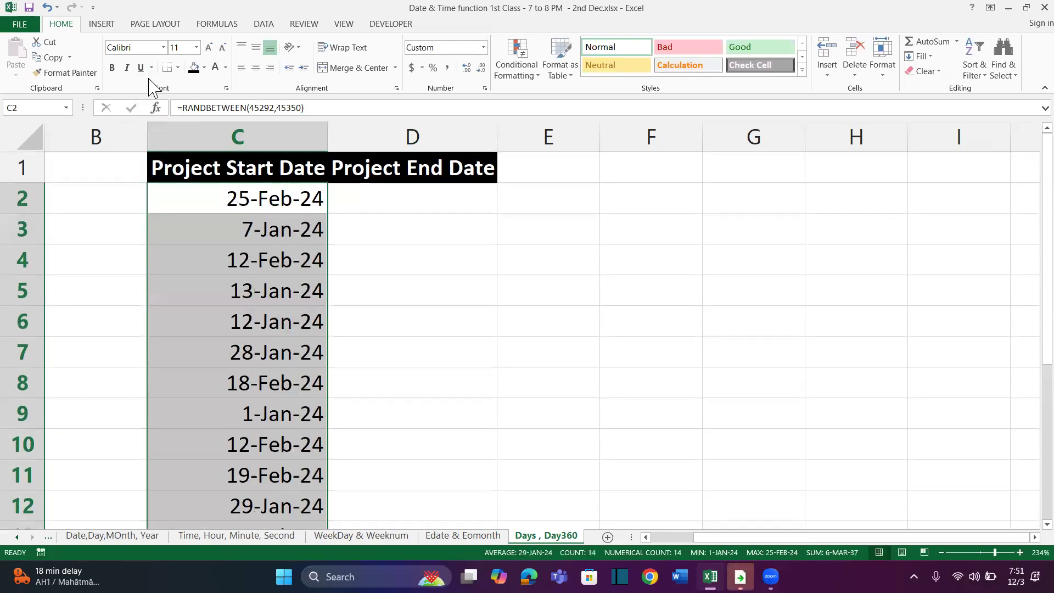
Replace the random start date formulas in column C with their static values using Paste Special Values
{"action": "key", "text": "ctrl+c"}
{"action": "key", "text": "ctrl+alt+v"}
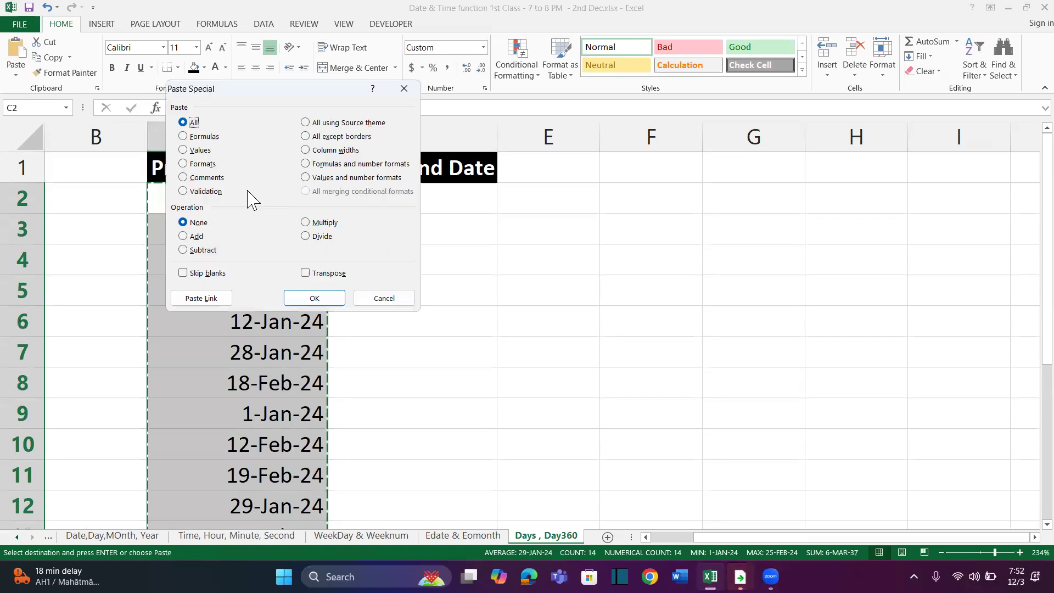
{"action": "left_click", "coordinate": [193, 150]}
{"action": "left_click", "coordinate": [313, 297]}
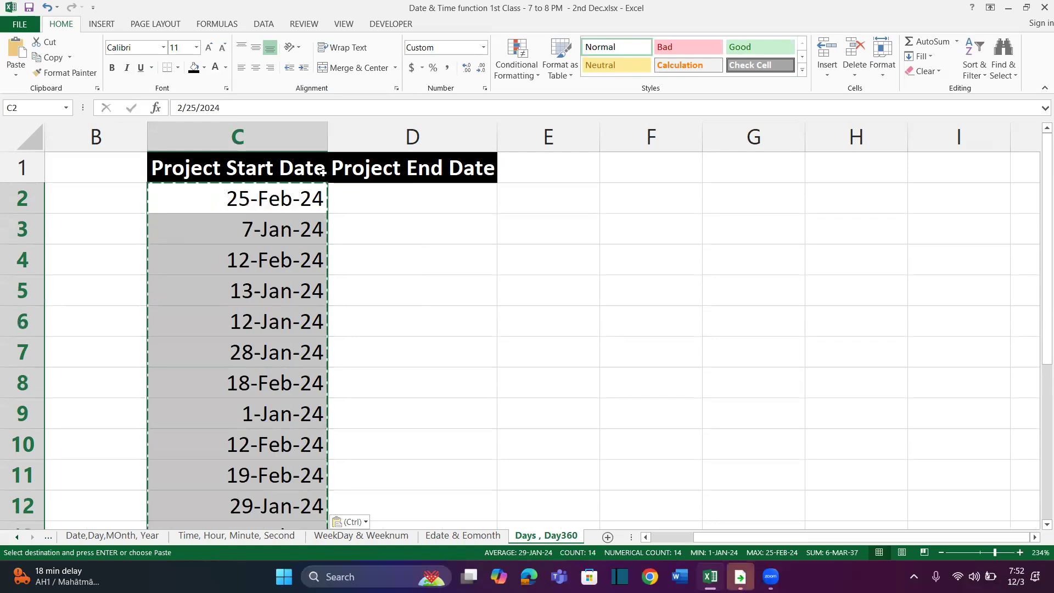
{"action": "left_click", "coordinate": [403, 203]}
{"action": "type", "text": "=rand"}
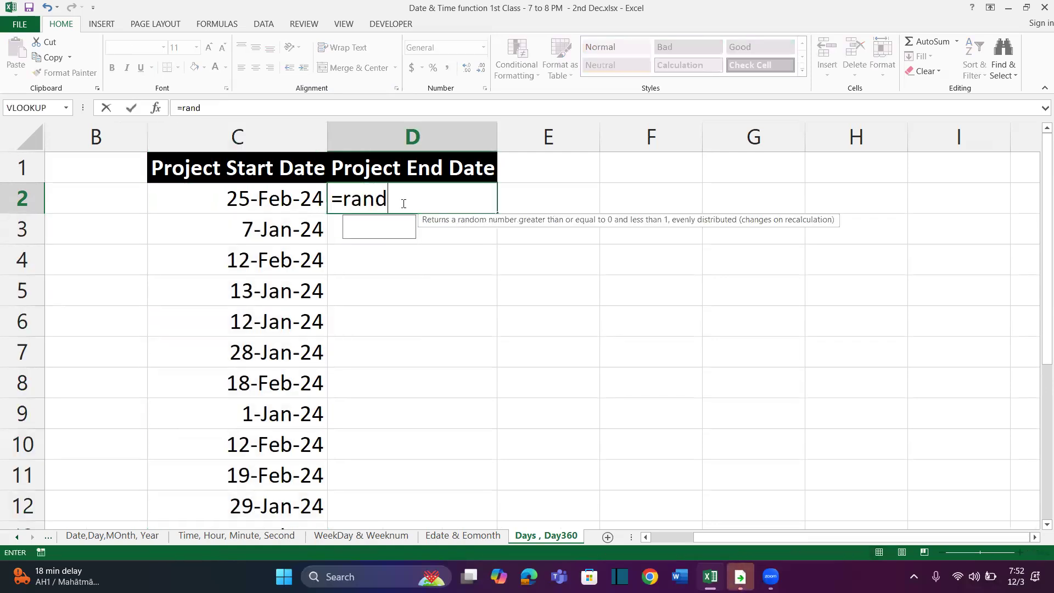
{"action": "key", "text": "Down"}
{"action": "key", "text": "Tab"}
{"action": "key", "text": "Escape"}
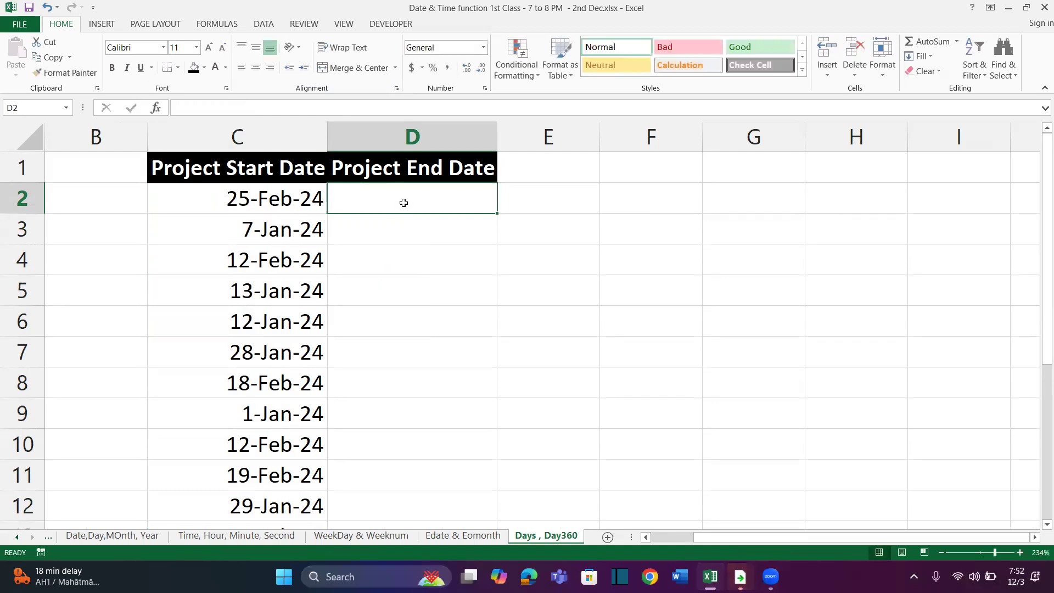
Widen column D beyond its Project End Date heading
{"action": "left_click_drag", "start_coordinate": [497, 140], "coordinate": [549, 139]}
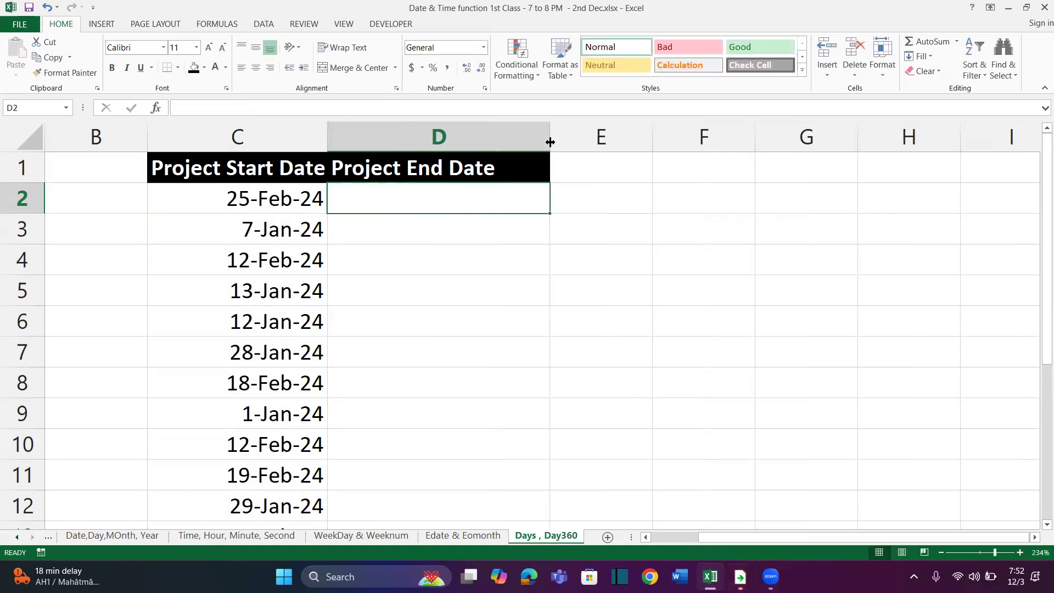
{"action": "left_click_drag", "start_coordinate": [256, 198], "coordinate": [230, 396]}
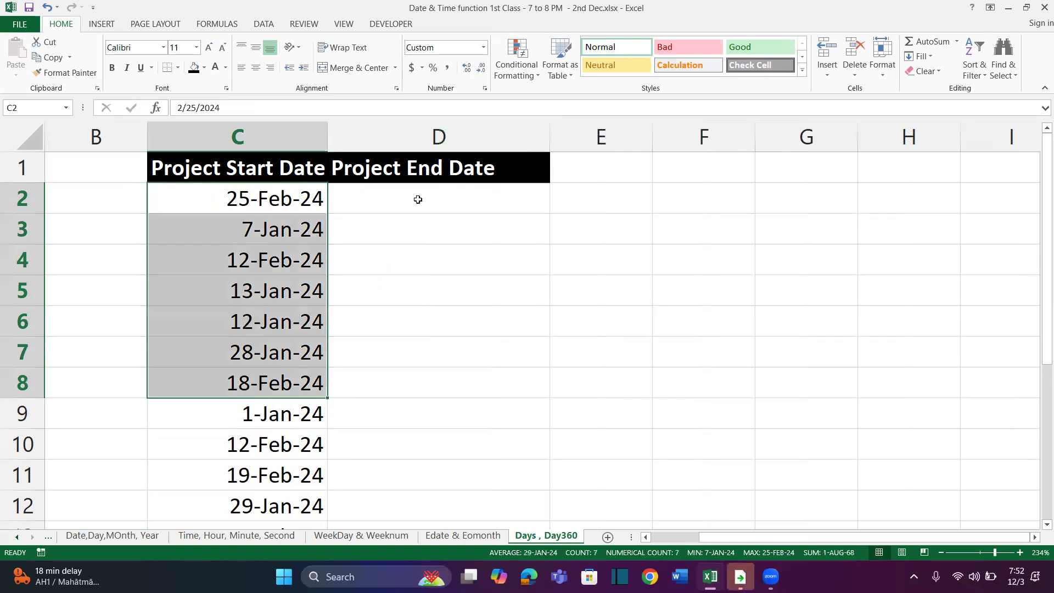
{"action": "left_click", "coordinate": [417, 197]}
{"action": "left_click_drag", "start_coordinate": [409, 278], "coordinate": [396, 390]}
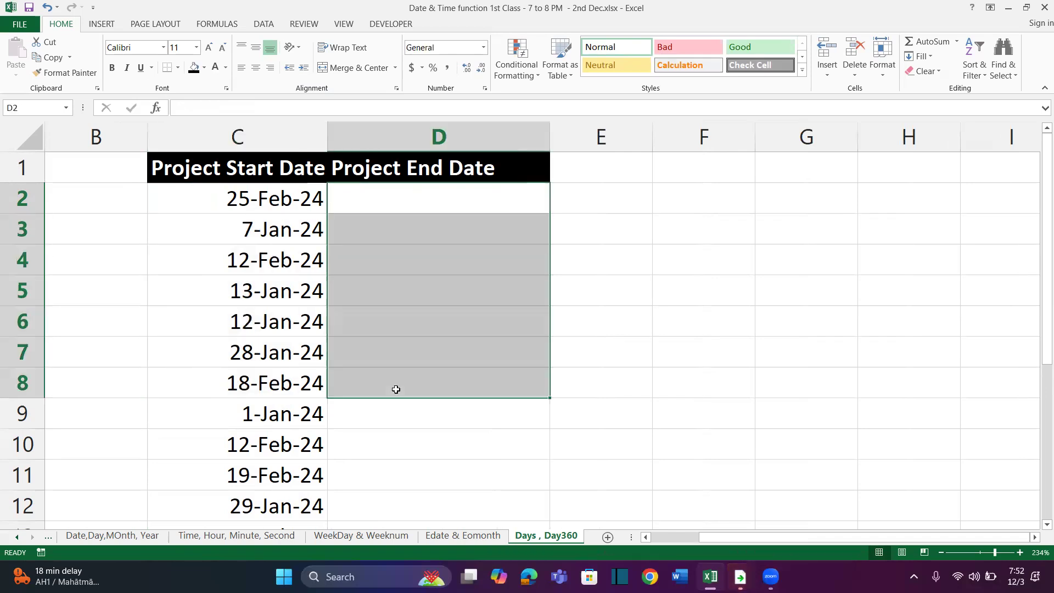
{"action": "left_click_drag", "start_coordinate": [301, 201], "coordinate": [356, 201]}
Enter =RANDBETWEEN(10,70)+C2 in D2 to generate an end date 10 to 70 days after the start date
{"action": "left_click", "coordinate": [389, 196]}
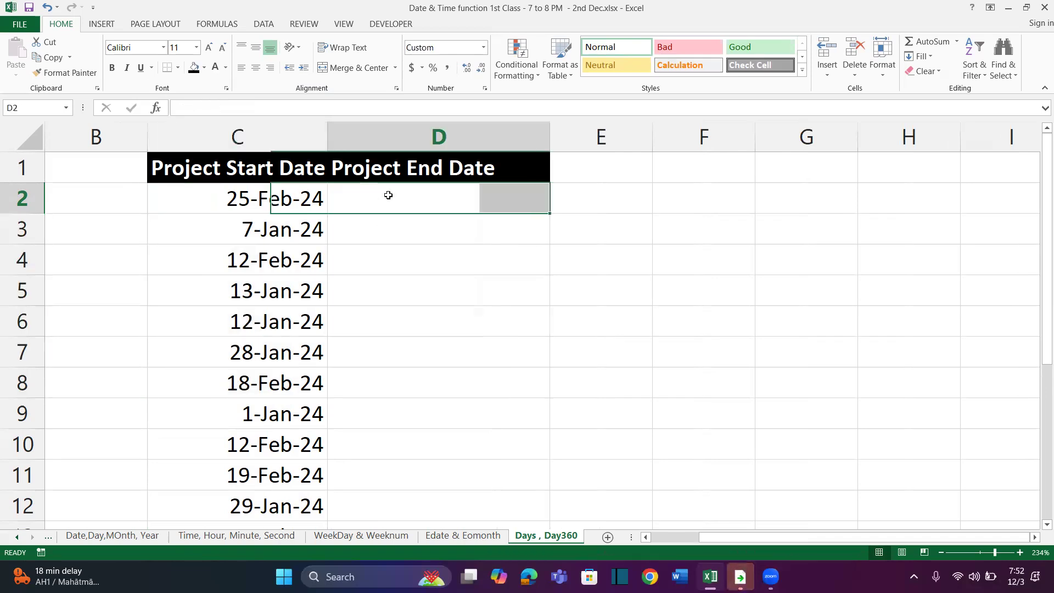
{"action": "type", "text": "=randb"}
{"action": "key", "text": "Tab"}
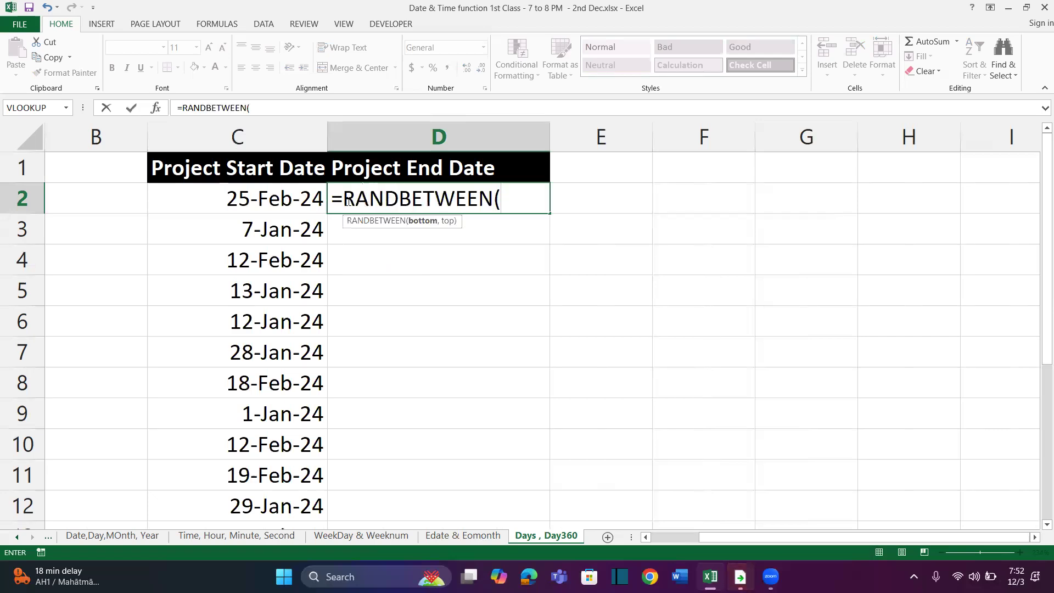
{"action": "left_click", "coordinate": [285, 196]}
{"action": "key", "text": "BackSpace"}
{"action": "key", "text": "BackSpace"}
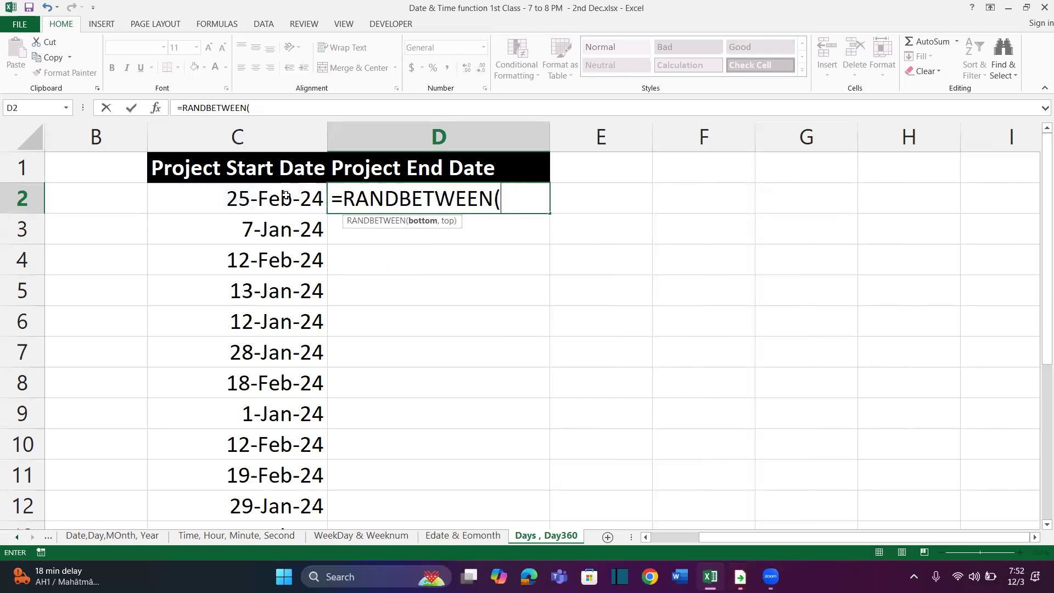
{"action": "type", "text": "10,"}
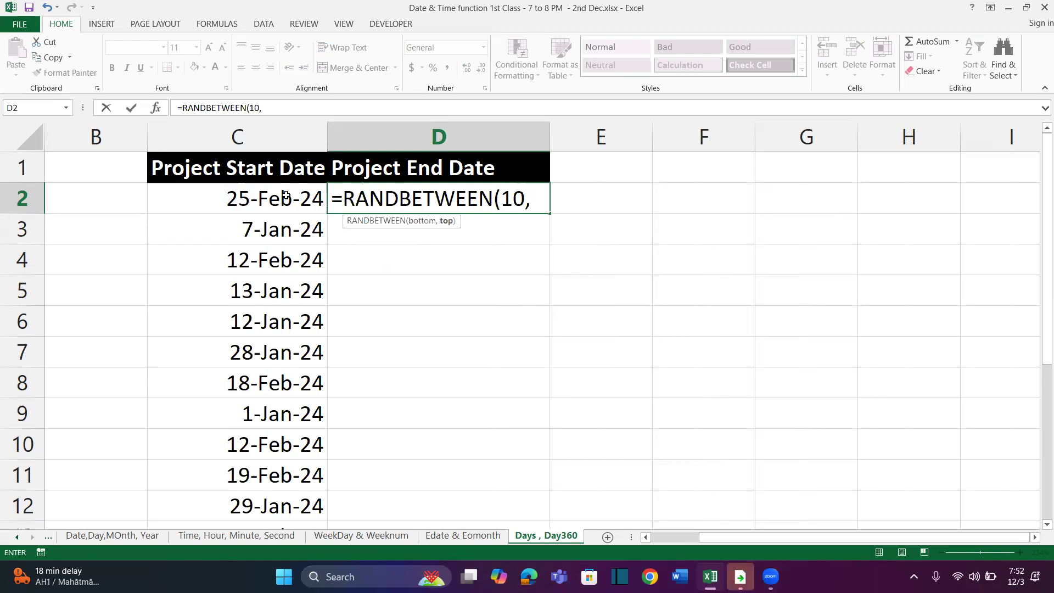
{"action": "type", "text": "70)+"}
{"action": "left_click", "coordinate": [259, 204]}
{"action": "key", "text": "Return"}
{"action": "key", "text": "Up"}
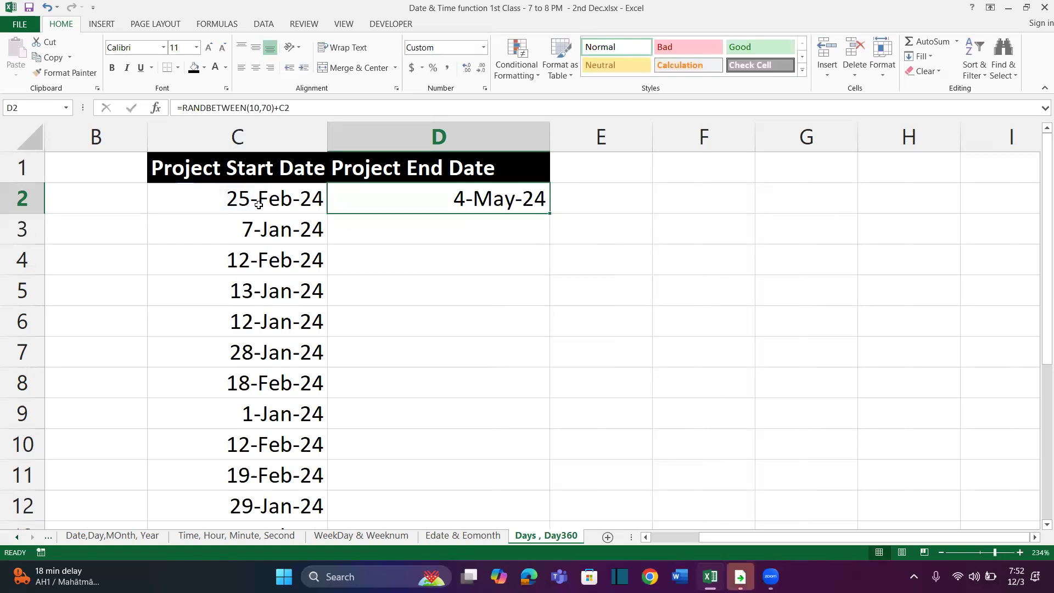
Fill the end date formula down column D alongside the start dates and paste the results back as static values
{"action": "double_click", "coordinate": [551, 214]}
{"action": "key", "text": "ctrl+c"}
{"action": "key", "text": "ctrl+alt+v"}
{"action": "key", "text": "Escape"}
Enter the heading Aging in E1, F1 and G1
{"action": "left_click", "coordinate": [593, 207]}
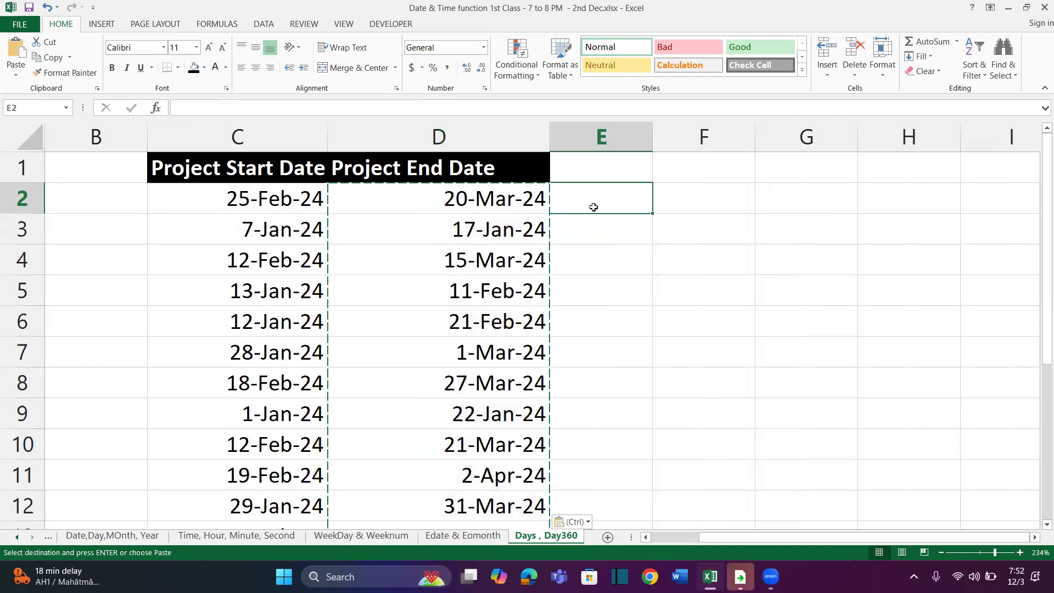
{"action": "key", "text": "Up"}
{"action": "type", "text": "Aging"}
{"action": "key", "text": "Return"}
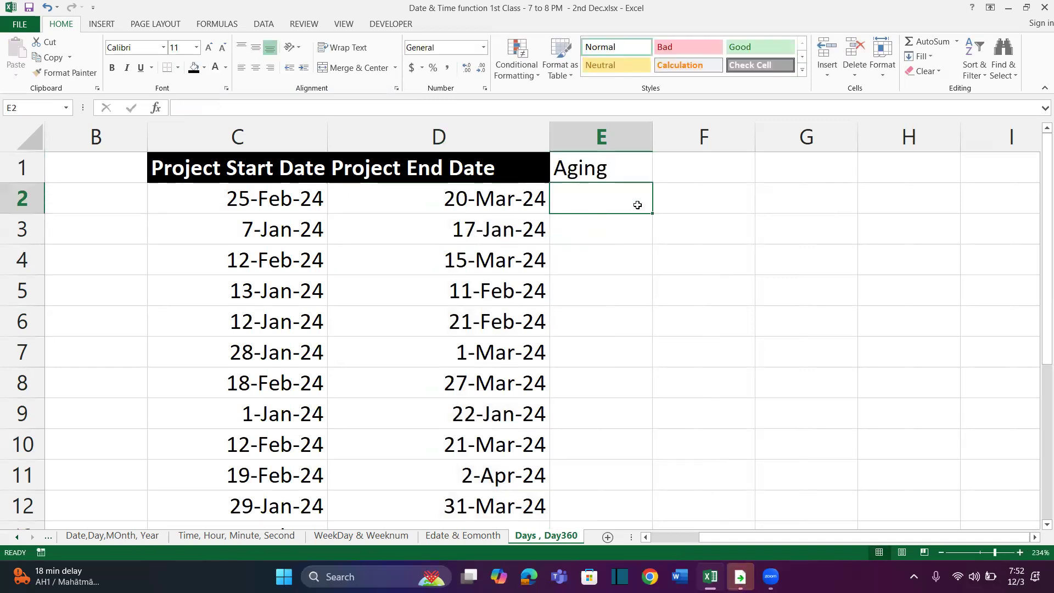
{"action": "left_click", "coordinate": [659, 168]}
{"action": "type", "text": "Aging"}
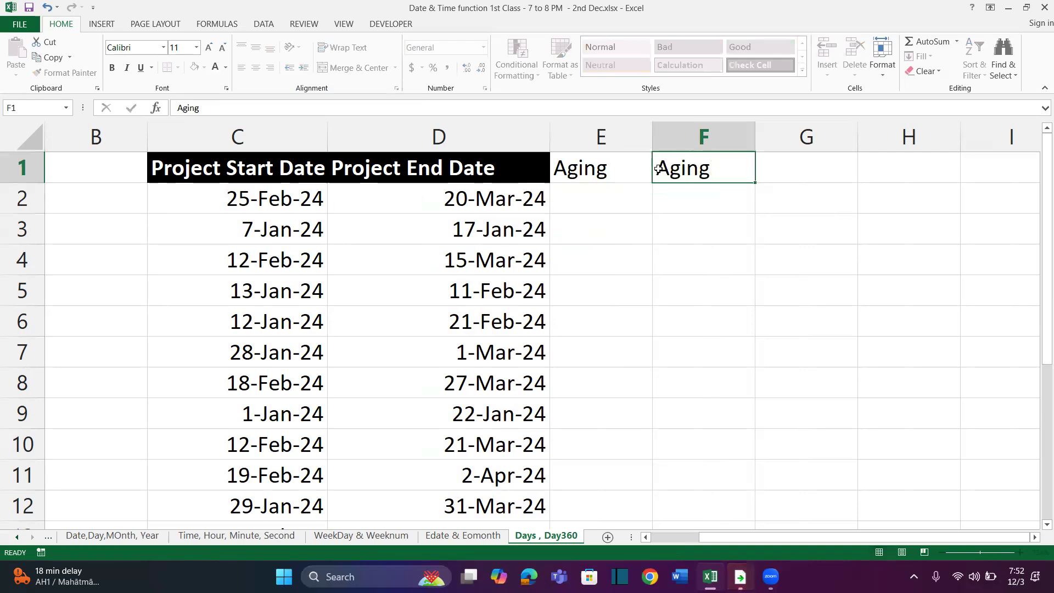
{"action": "key", "text": "Tab"}
{"action": "type", "text": "Aging"}
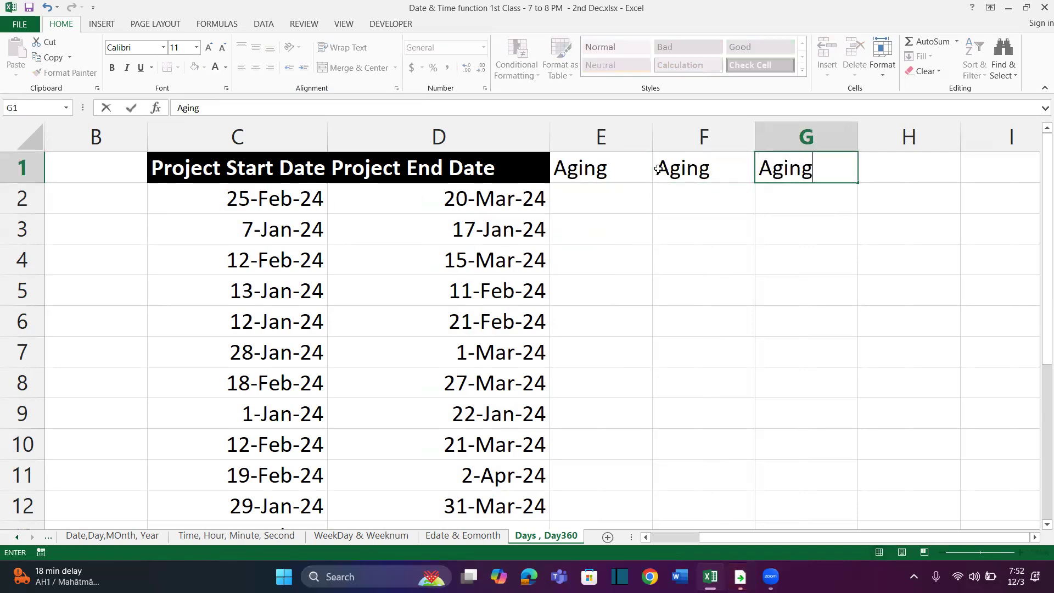
{"action": "key", "text": "Return"}
Insert a blank row above the heading row of the project table
{"action": "left_click", "coordinate": [486, 160]}
{"action": "key", "text": "shift+space"}
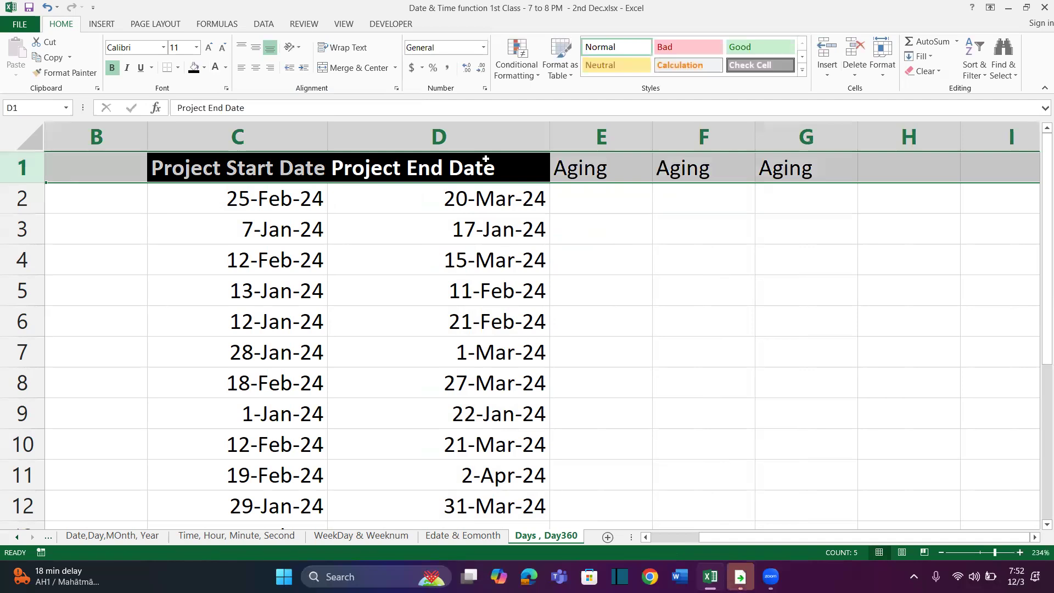
{"action": "key", "text": "ctrl+shift+plus"}
Copy the Project End Date heading's format to the three Aging headings in E2:G2
{"action": "left_click", "coordinate": [520, 194]}
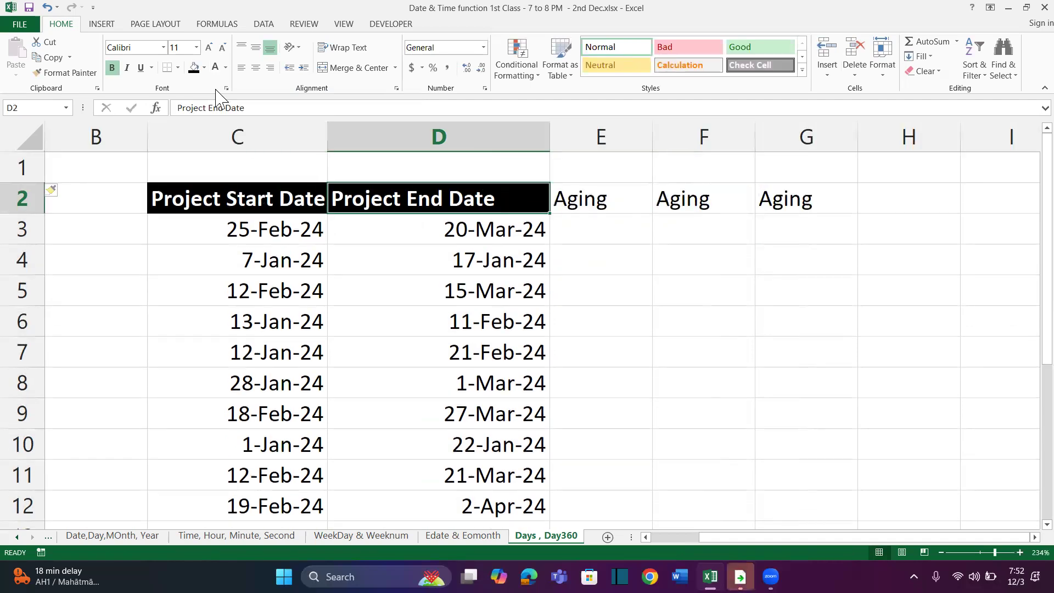
{"action": "left_click", "coordinate": [64, 73]}
{"action": "left_click_drag", "start_coordinate": [614, 191], "coordinate": [777, 198]}
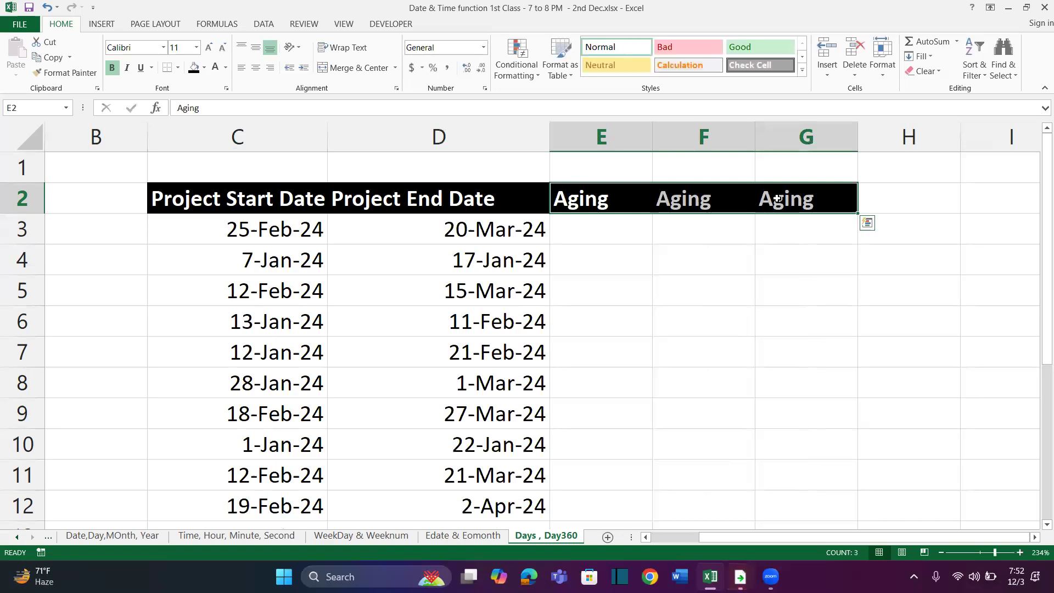
Calculate the aging in E3 with =D3-C3 and fill the formula down column E
{"action": "left_click", "coordinate": [615, 227]}
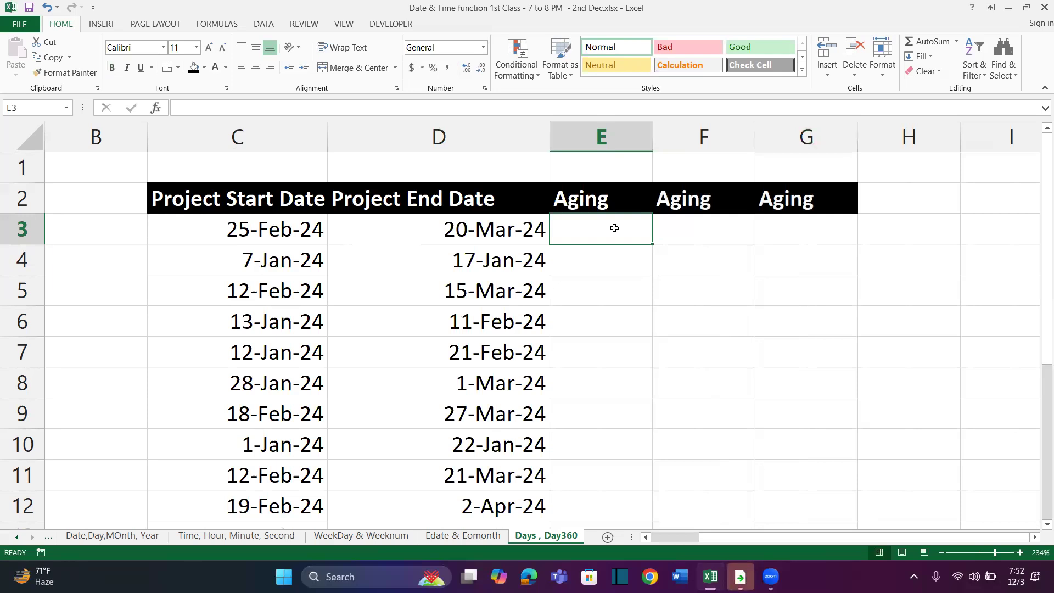
{"action": "type", "text": "="}
{"action": "left_click", "coordinate": [544, 237]}
{"action": "type", "text": "-"}
{"action": "left_click", "coordinate": [296, 227]}
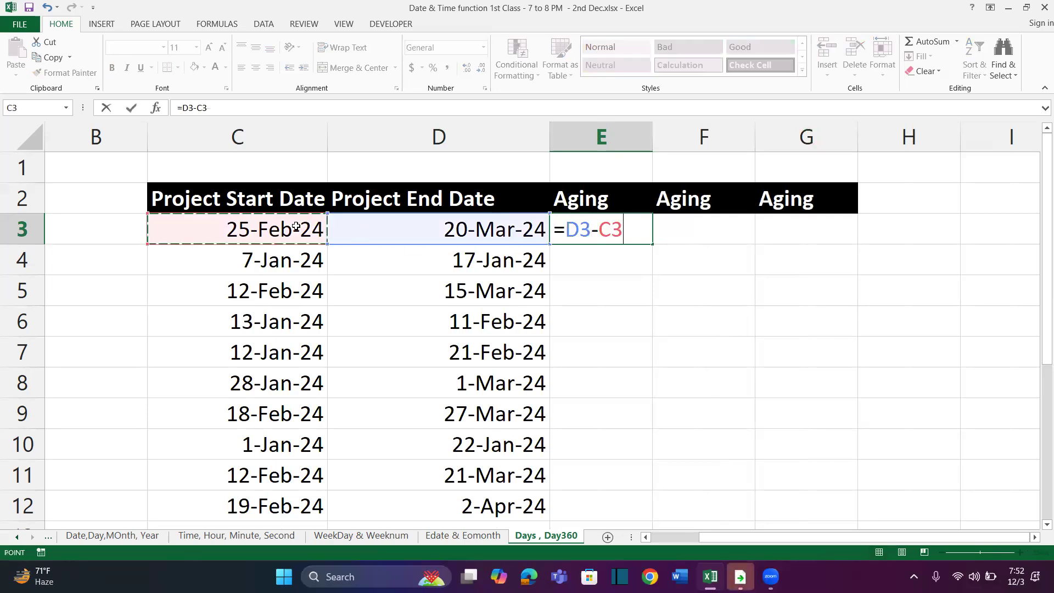
{"action": "key", "text": "Return"}
{"action": "left_click", "coordinate": [648, 233]}
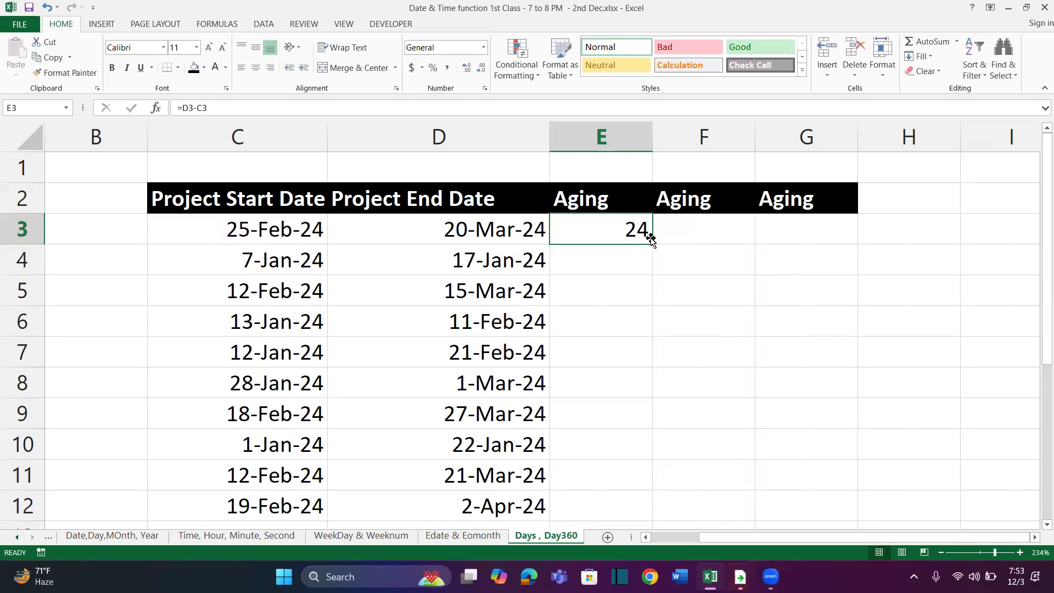
{"action": "double_click", "coordinate": [652, 243]}
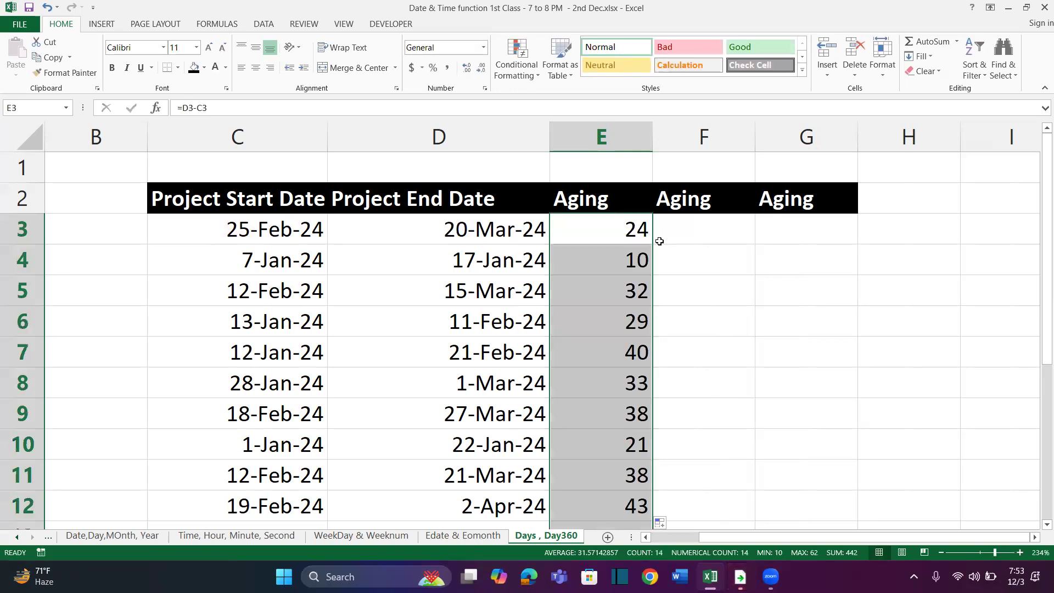
Calculate the aging in F3 with =DAYS(D3,C3) and fill the formula down column F
{"action": "left_click", "coordinate": [673, 232]}
{"action": "type", "text": "=days"}
{"action": "key", "text": "Tab"}
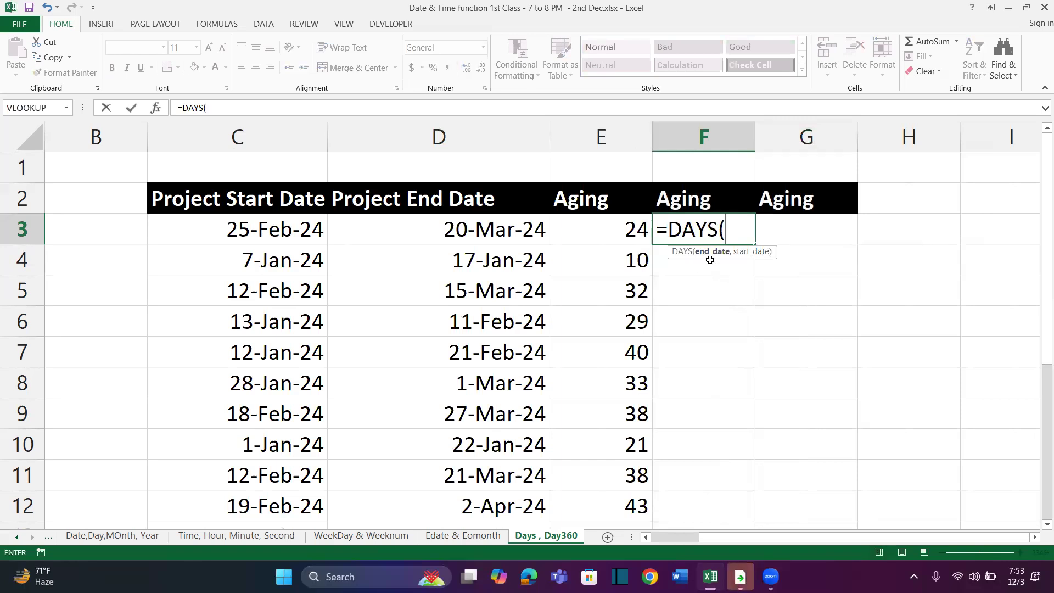
{"action": "left_click", "coordinate": [509, 236]}
{"action": "type", "text": ","}
{"action": "left_click", "coordinate": [285, 231]}
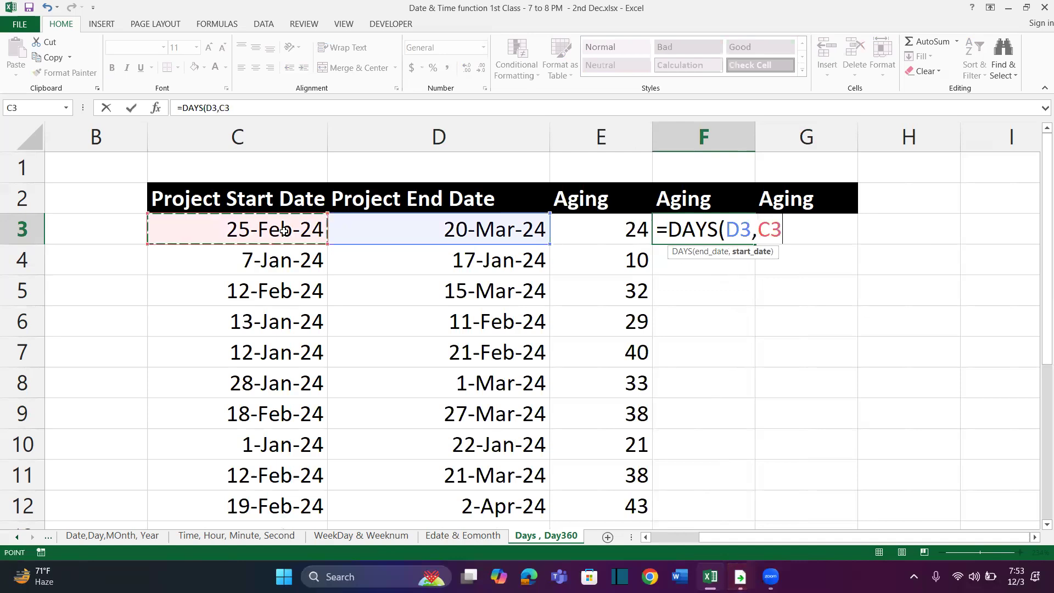
{"action": "type", "text": ")"}
{"action": "key", "text": "Return"}
{"action": "key", "text": "Up"}
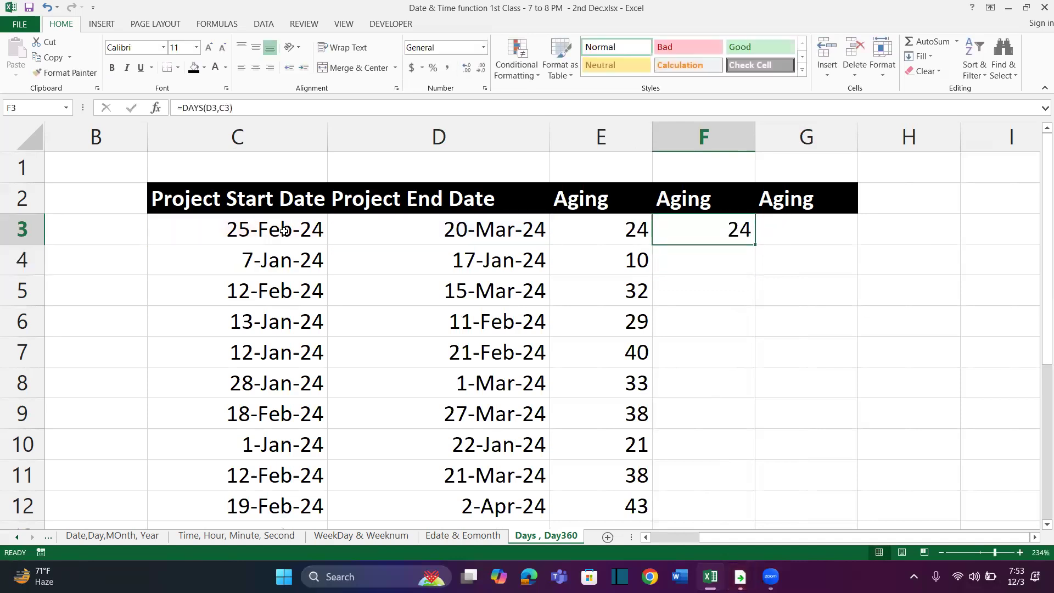
{"action": "double_click", "coordinate": [757, 245]}
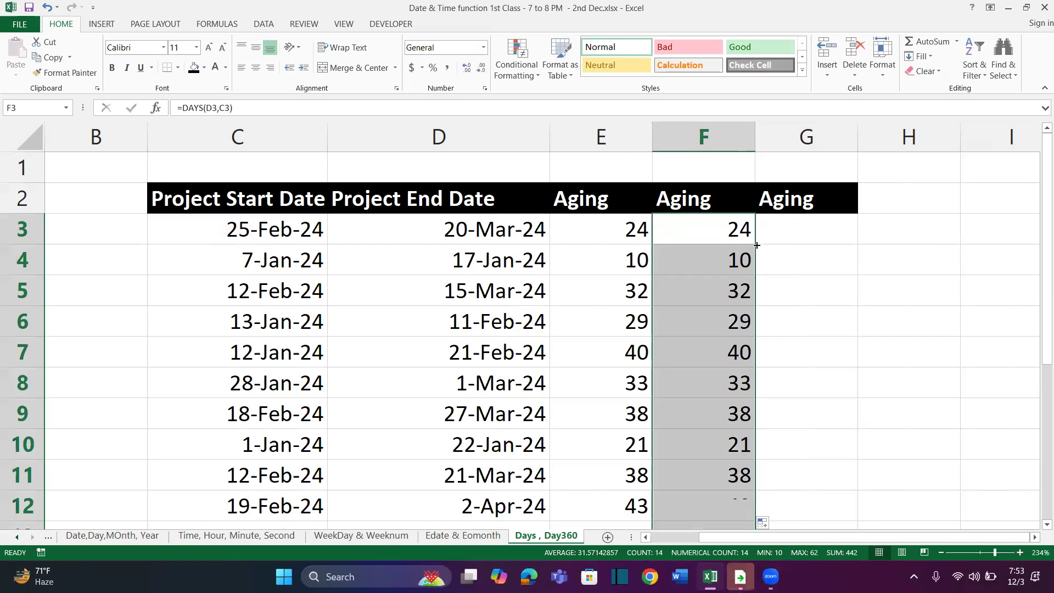
Calculate the aging in G3 with =DAYS360(C3,D3) and fill the formula down column G
{"action": "left_click", "coordinate": [806, 231]}
{"action": "type", "text": "="}
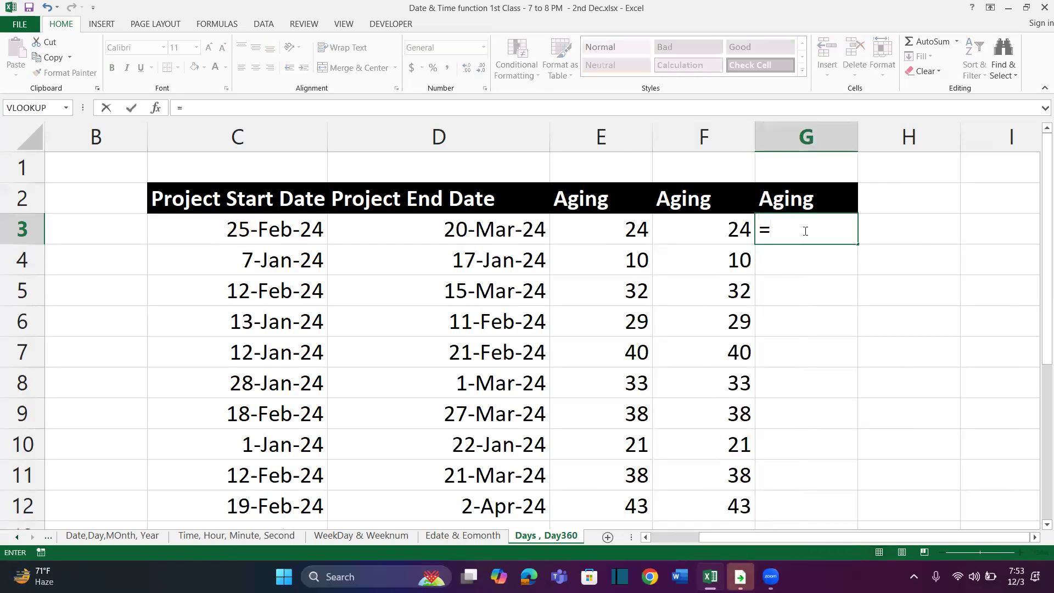
{"action": "type", "text": "Day360"}
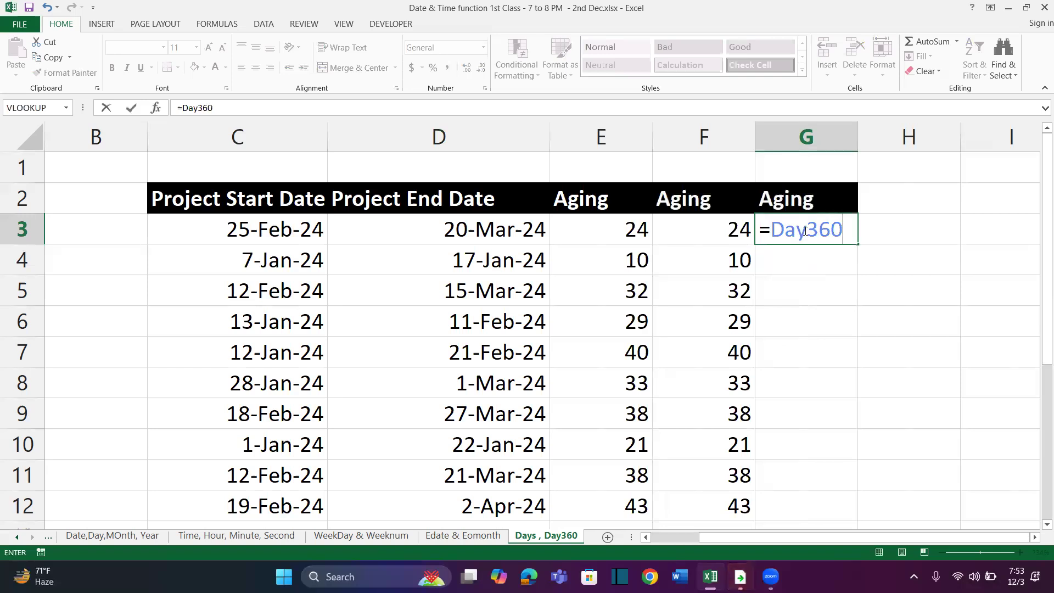
{"action": "key", "text": "BackSpace"}
{"action": "key", "text": "BackSpace"}
{"action": "key", "text": "BackSpace"}
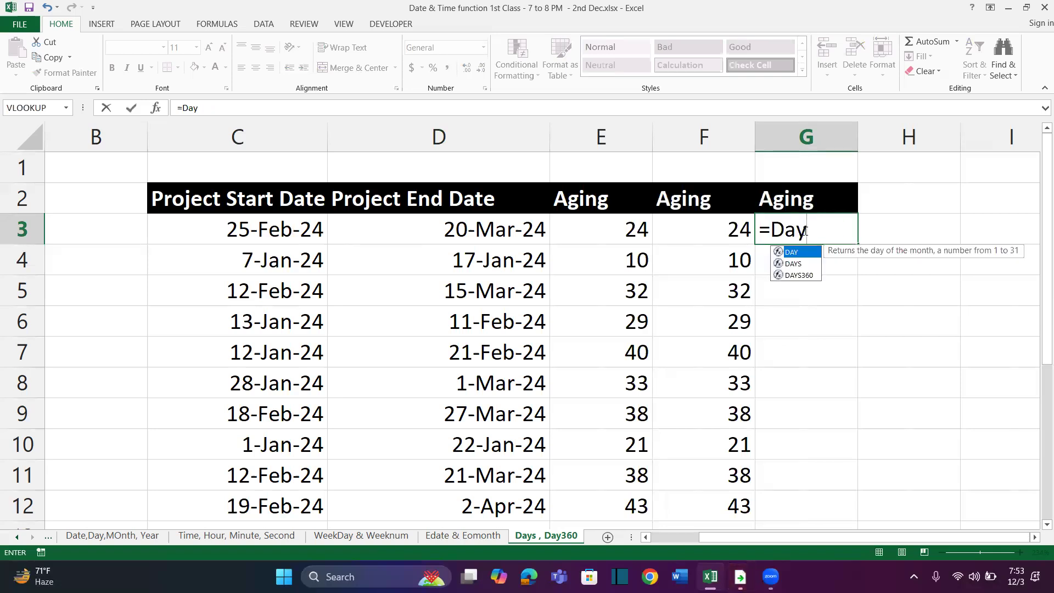
{"action": "key", "text": "Down"}
{"action": "key", "text": "Down"}
{"action": "key", "text": "Tab"}
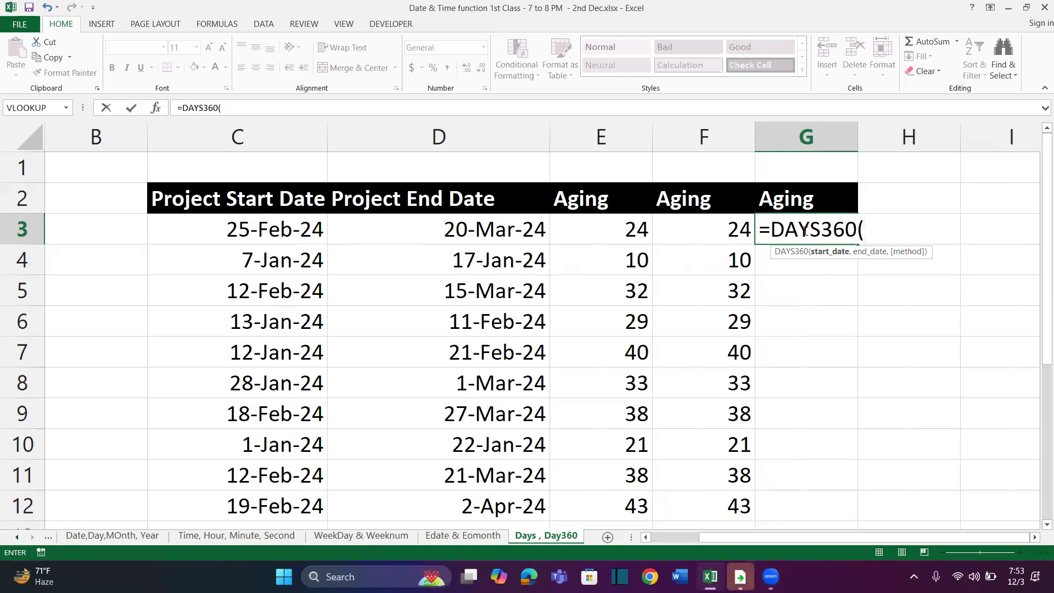
{"action": "scroll", "coordinate": [800, 291], "scroll_direction": "right", "scroll_amount": 2}
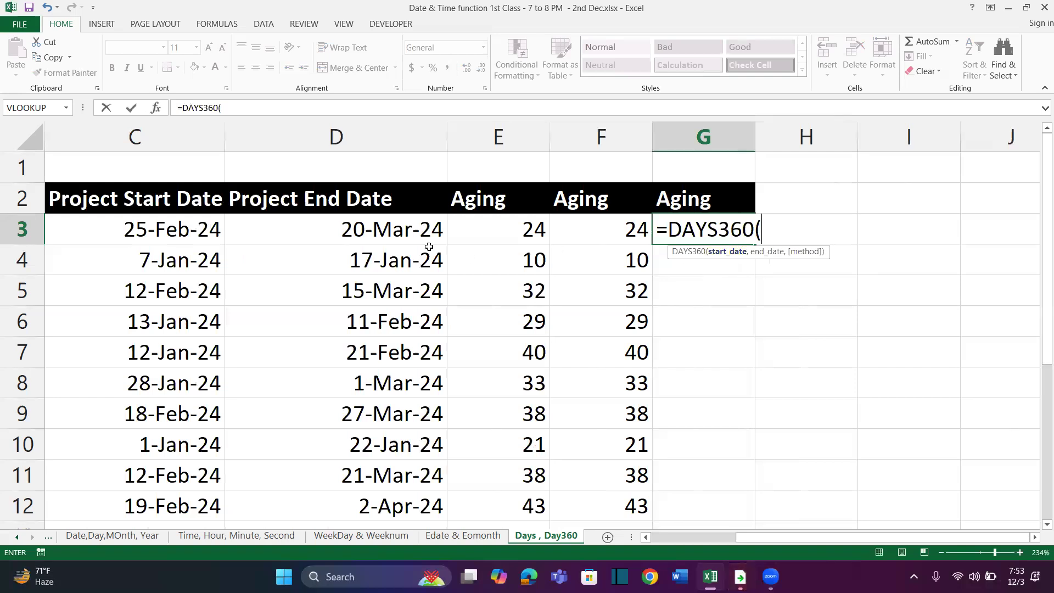
{"action": "left_click", "coordinate": [187, 226]}
{"action": "type", "text": "."}
{"action": "key", "text": "BackSpace"}
{"action": "key", "text": "BackSpace"}
{"action": "key", "text": "BackSpace"}
{"action": "type", "text": ","}
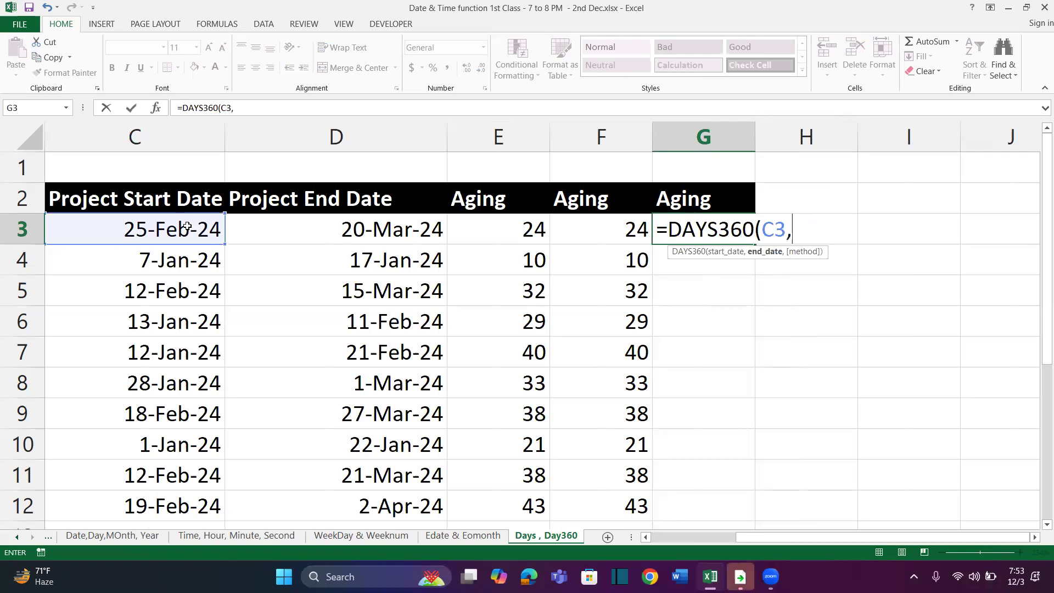
{"action": "left_click", "coordinate": [259, 227]}
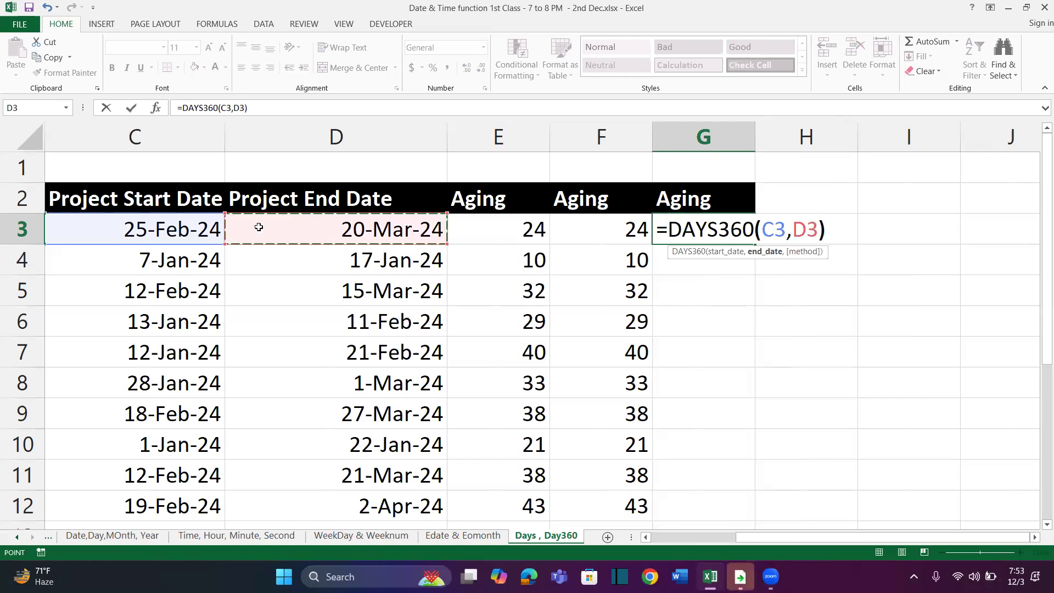
{"action": "key", "text": "Return"}
{"action": "key", "text": "Up"}
{"action": "double_click", "coordinate": [750, 248]}
Compare the DAYS360 aging values in column G with the aging values in columns E and F
{"action": "left_click_drag", "start_coordinate": [730, 227], "coordinate": [715, 478]}
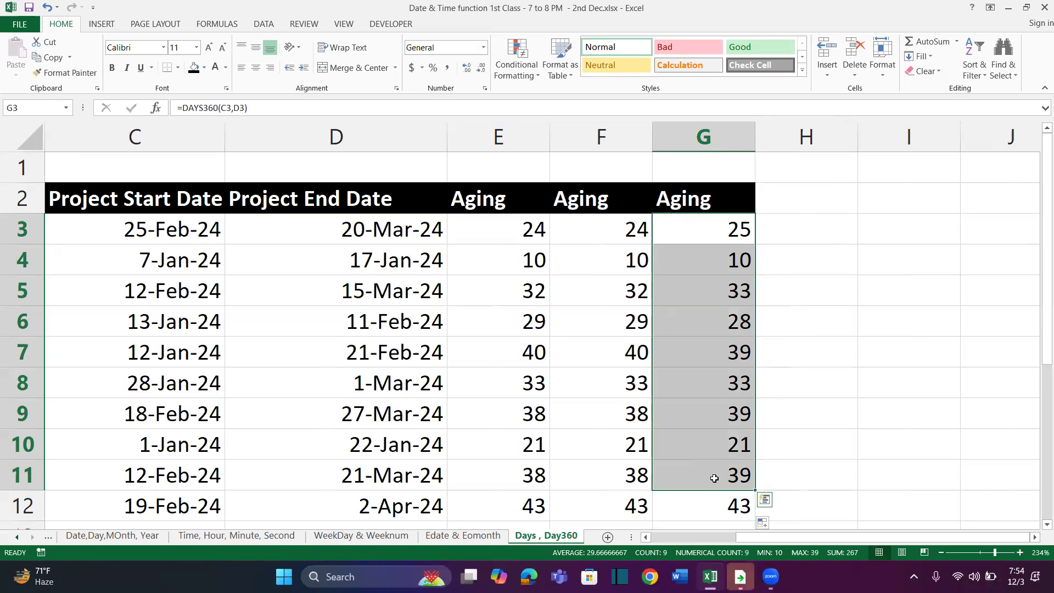
{"action": "left_click_drag", "start_coordinate": [492, 228], "coordinate": [638, 539]}
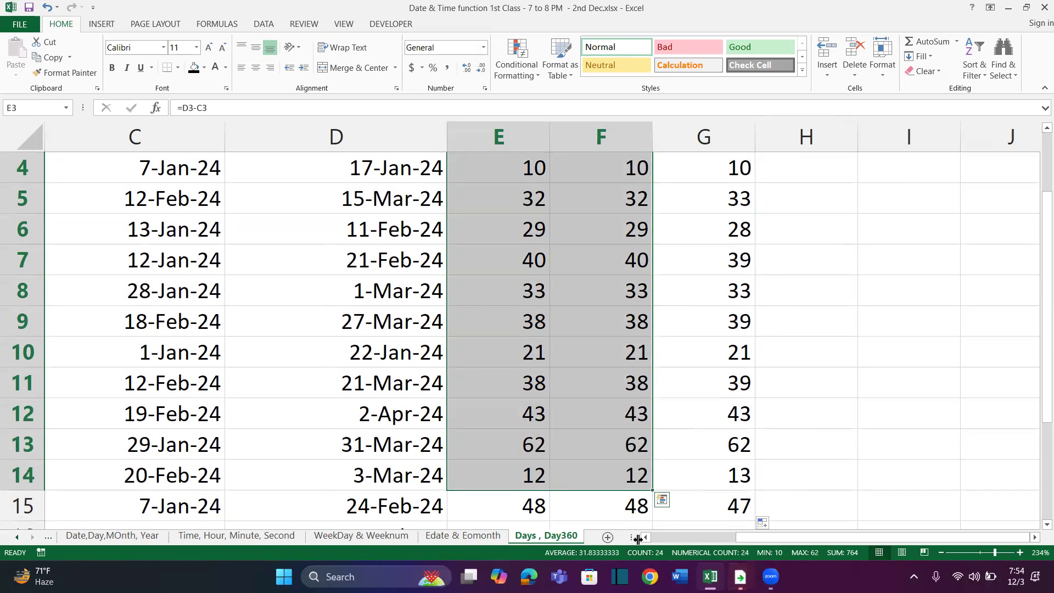
{"action": "key", "text": "Up"}
{"action": "key", "text": "Up"}
{"action": "key", "text": "Down"}
{"action": "key", "text": "Right"}
{"action": "key", "text": "Right"}
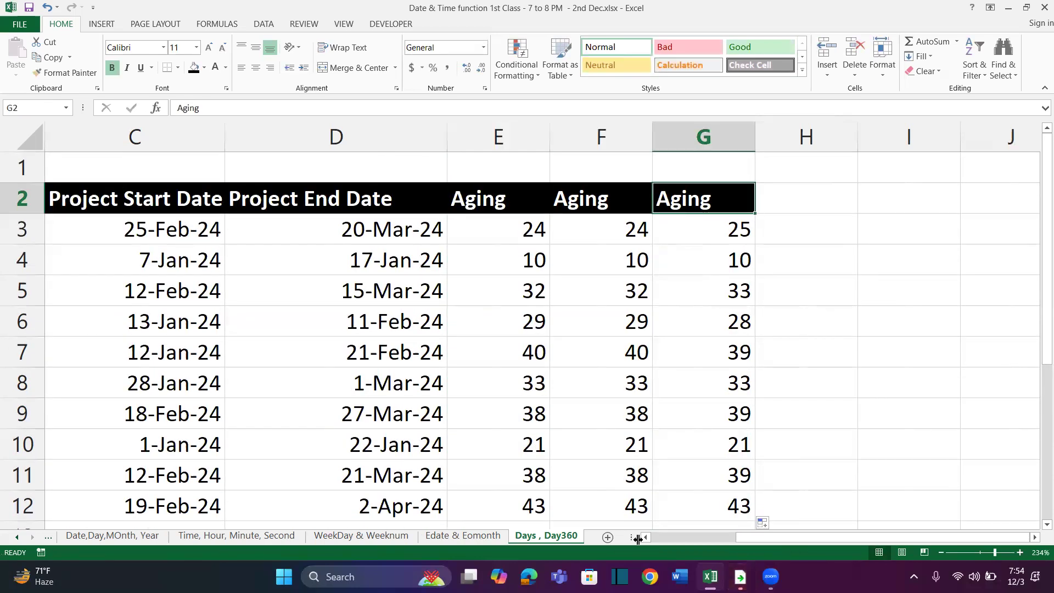
{"action": "key", "text": "ctrl+shift+Down"}
{"action": "left_click", "coordinate": [714, 137]}
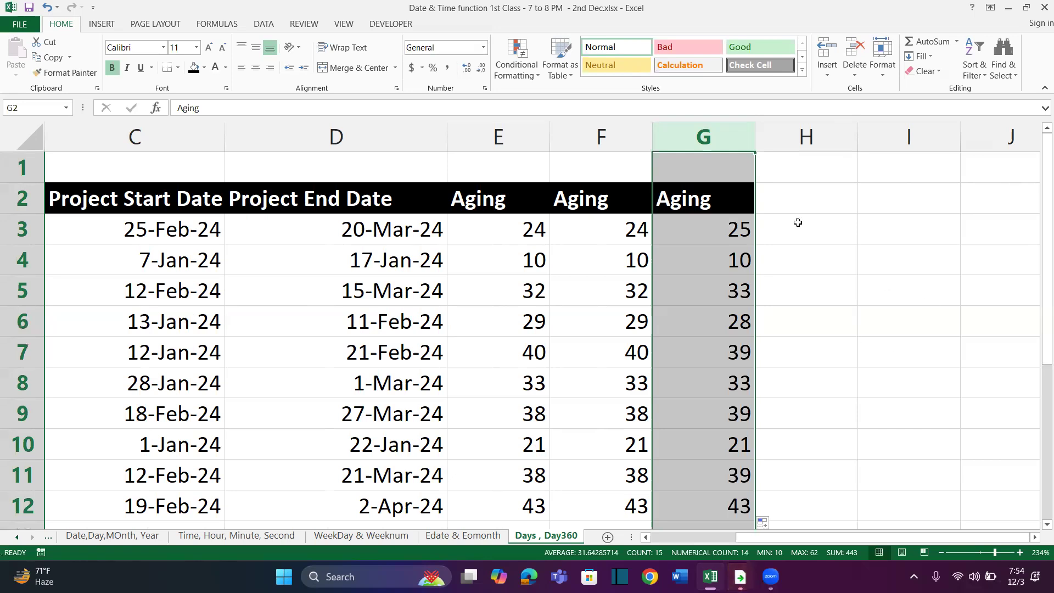
{"action": "left_click", "coordinate": [703, 136]}
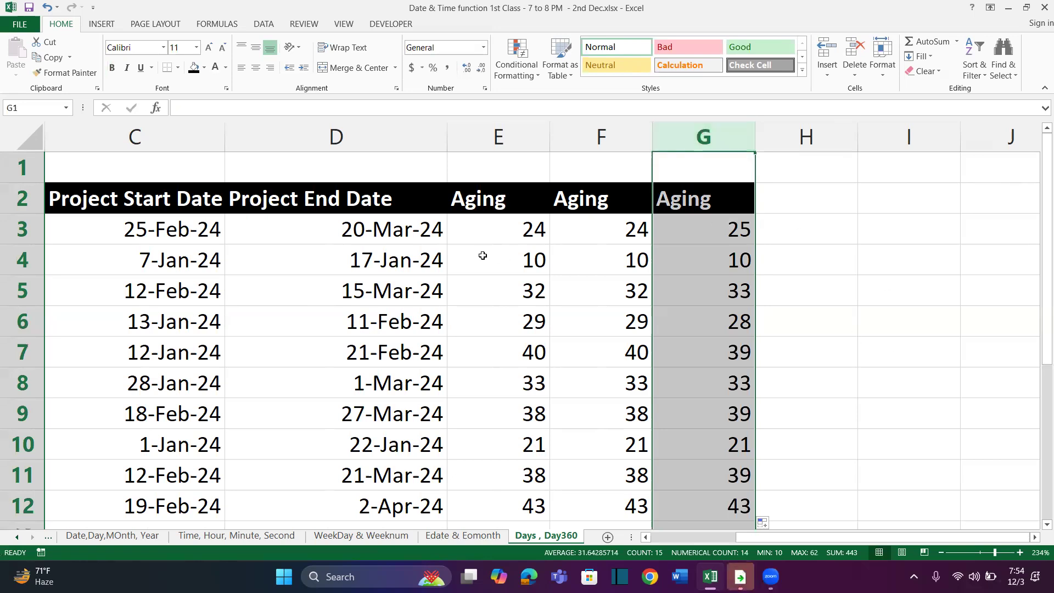
Start a list of function names with Time in I2 and Hour in I3
{"action": "scroll", "coordinate": [805, 301], "scroll_direction": "right", "scroll_amount": 2}
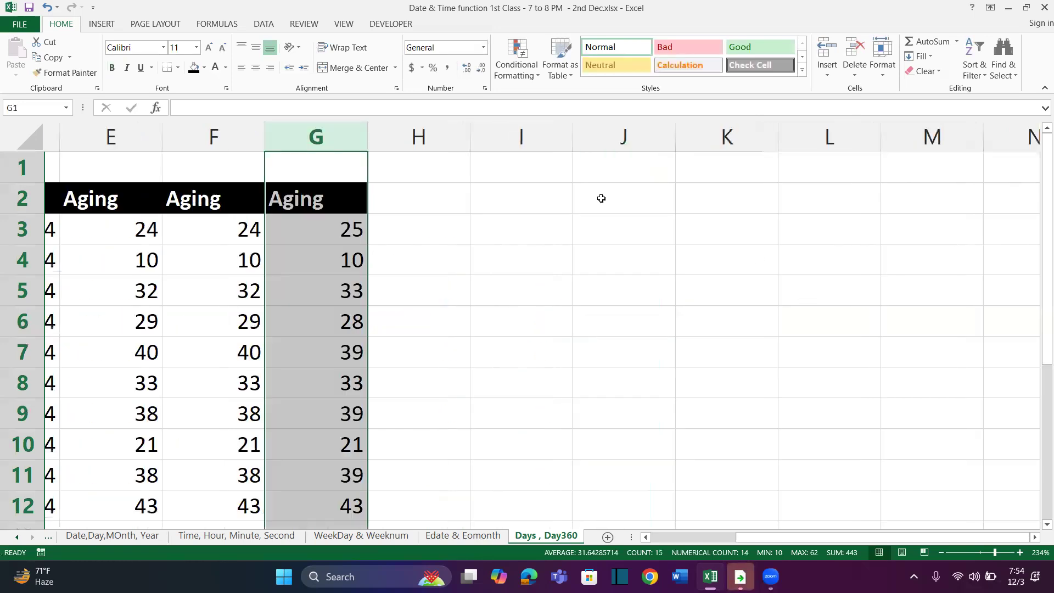
{"action": "left_click", "coordinate": [522, 202]}
{"action": "type", "text": "Time"}
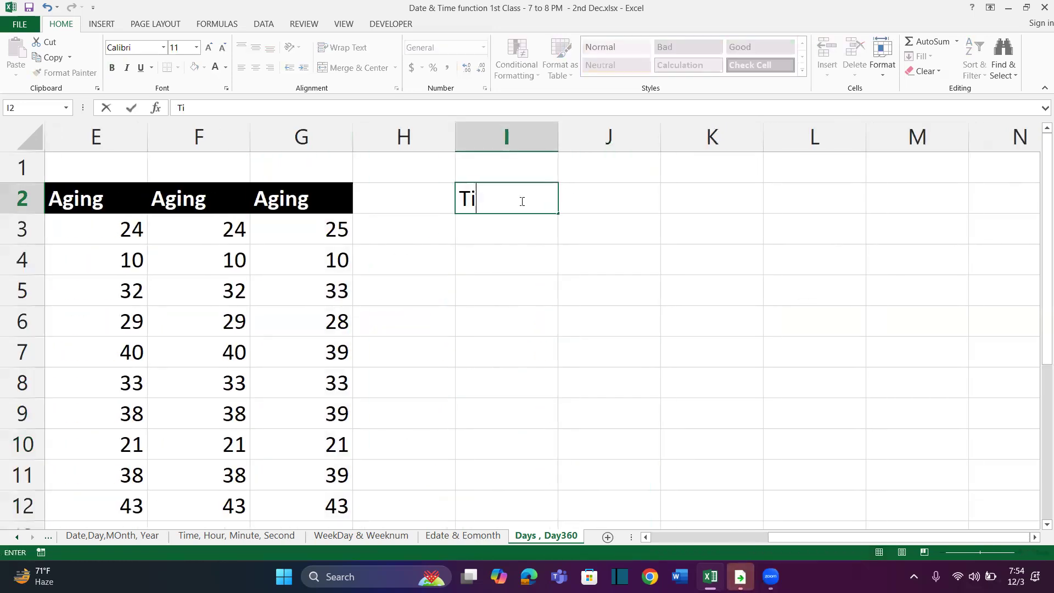
{"action": "key", "text": "Return"}
{"action": "type", "text": "Hours"}
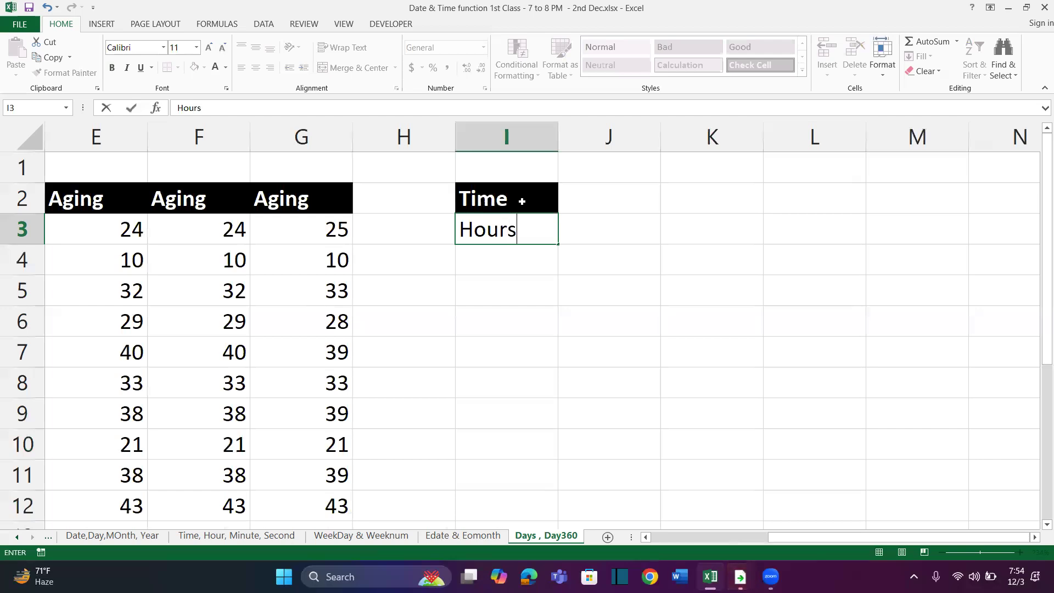
{"action": "key", "text": "Return"}
{"action": "type", "text": "Mon"}
{"action": "key", "text": "BackSpace"}
{"action": "key", "text": "BackSpace"}
{"action": "key", "text": "Escape"}
{"action": "key", "text": "F2"}
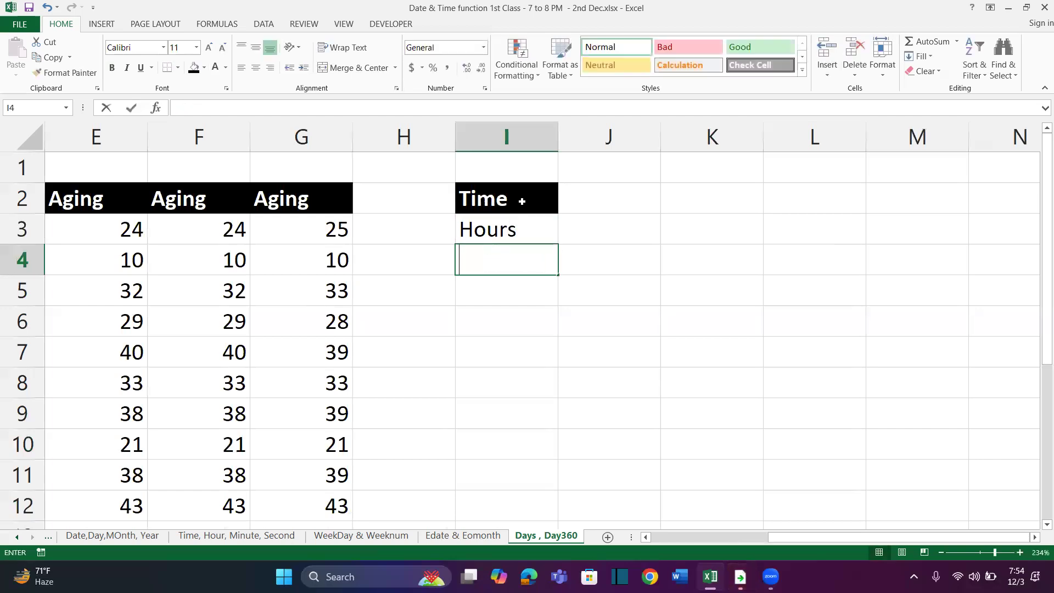
{"action": "key", "text": "Up"}
{"action": "key", "text": "F2"}
{"action": "key", "text": "BackSpace"}
{"action": "key", "text": "Return"}
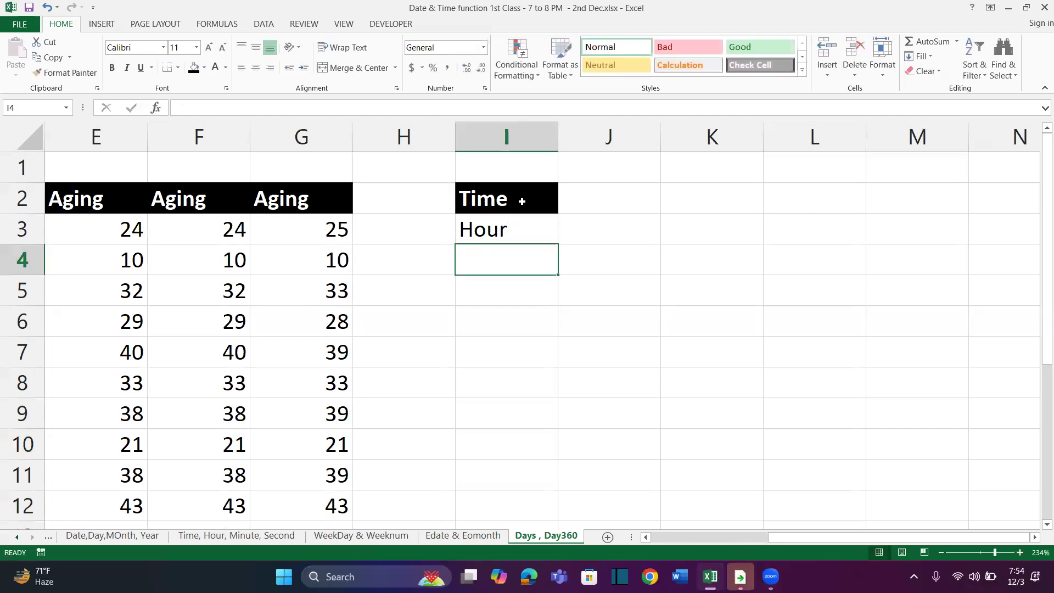
Add Minute in I4 and Second in I5 to the function list
{"action": "type", "text": "Mnu"}
{"action": "key", "text": "BackSpace"}
{"action": "key", "text": "BackSpace"}
{"action": "type", "text": "inute"}
{"action": "key", "text": "Return"}
{"action": "type", "text": "Second"}
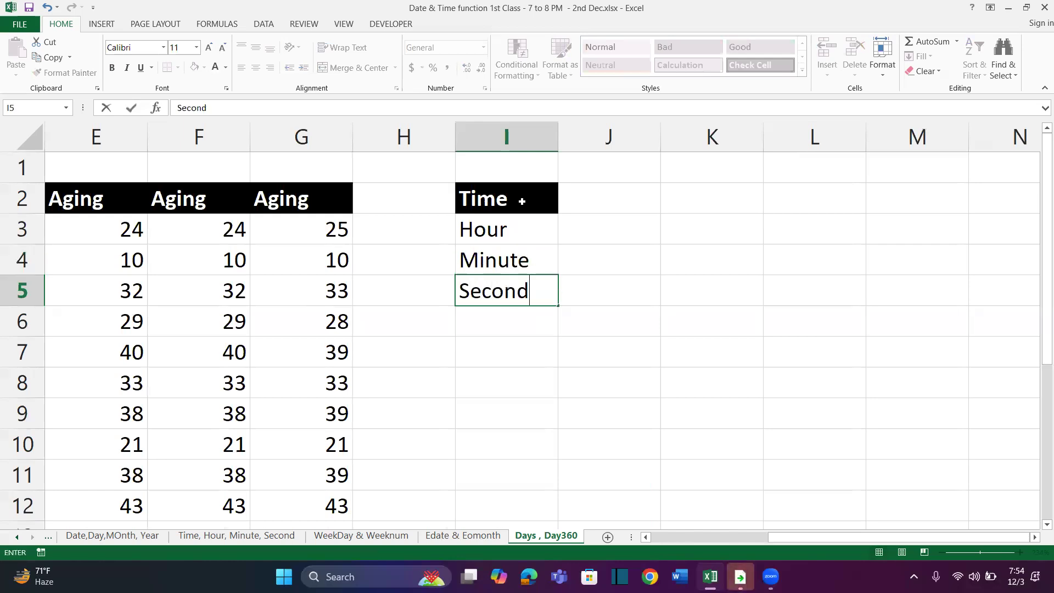
{"action": "key", "text": "Return"}
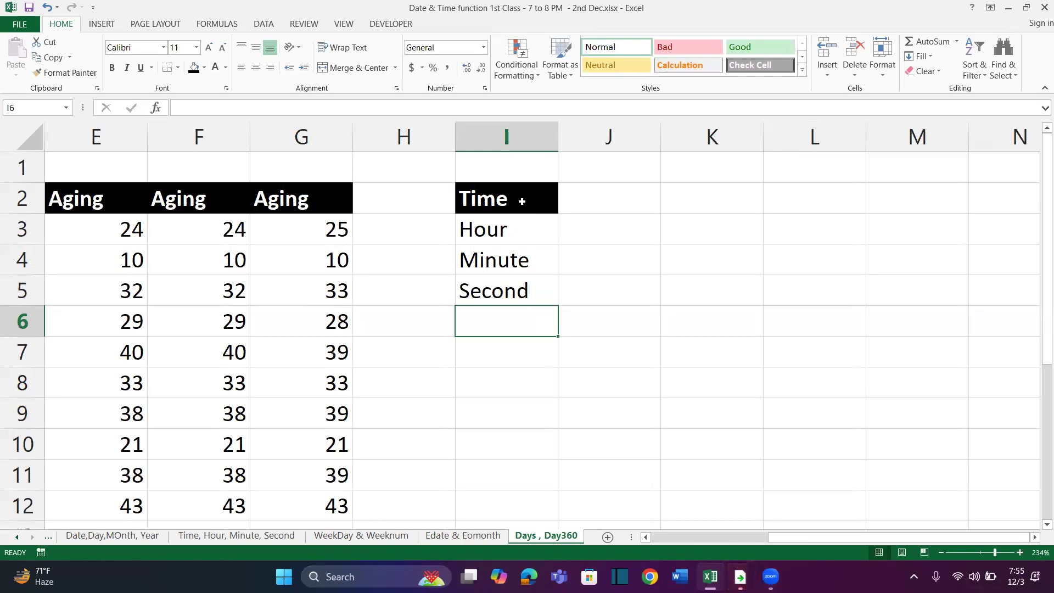
Continue the function list with Days, Days360, Edate and Eomonth in I6:I9
{"action": "type", "text": "Days"}
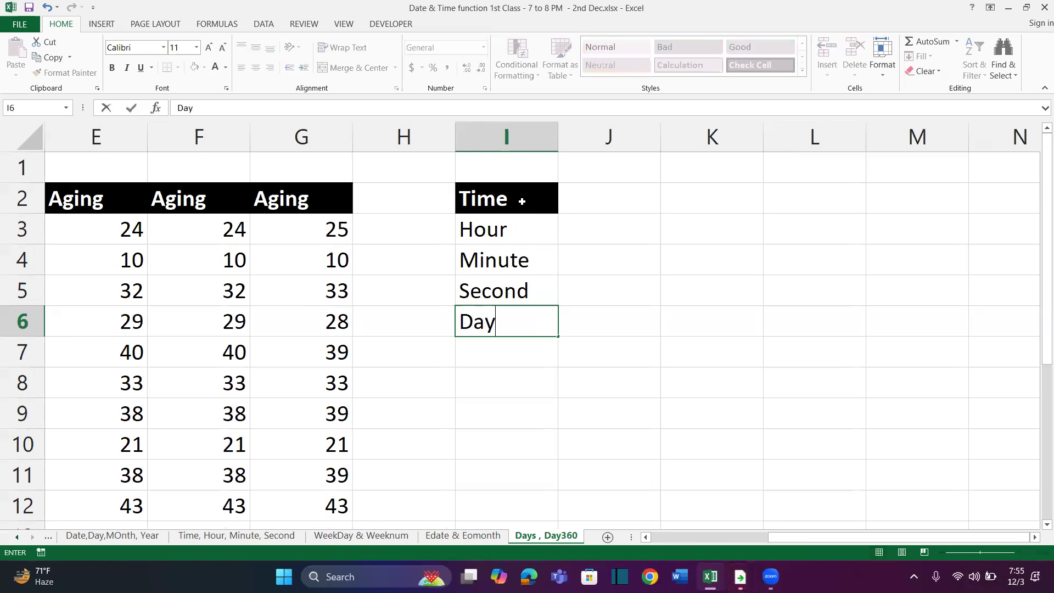
{"action": "key", "text": "Return"}
{"action": "type", "text": "Days360"}
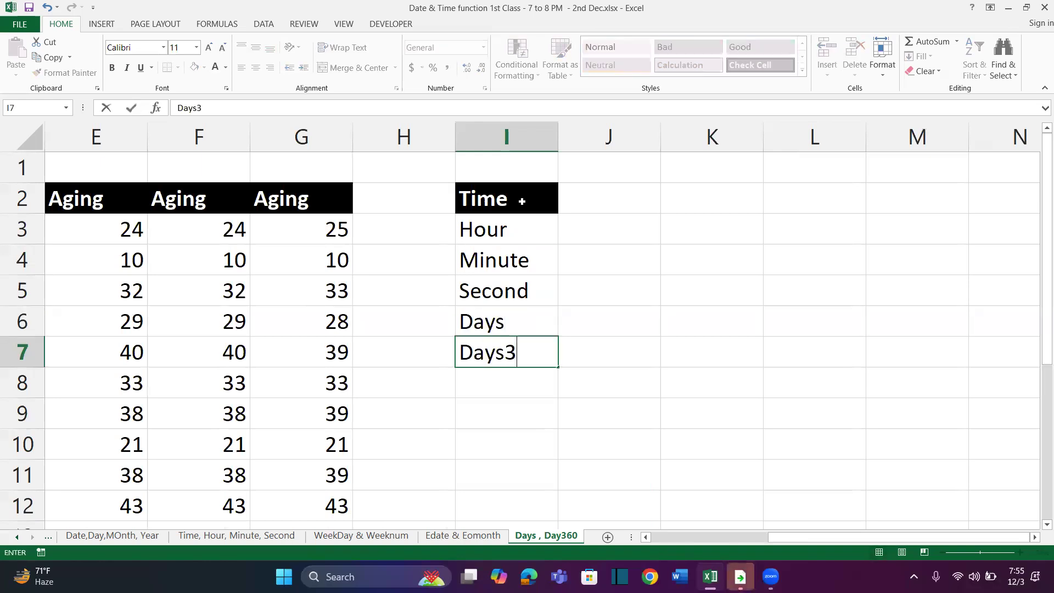
{"action": "key", "text": "Return"}
{"action": "type", "text": "Edate"}
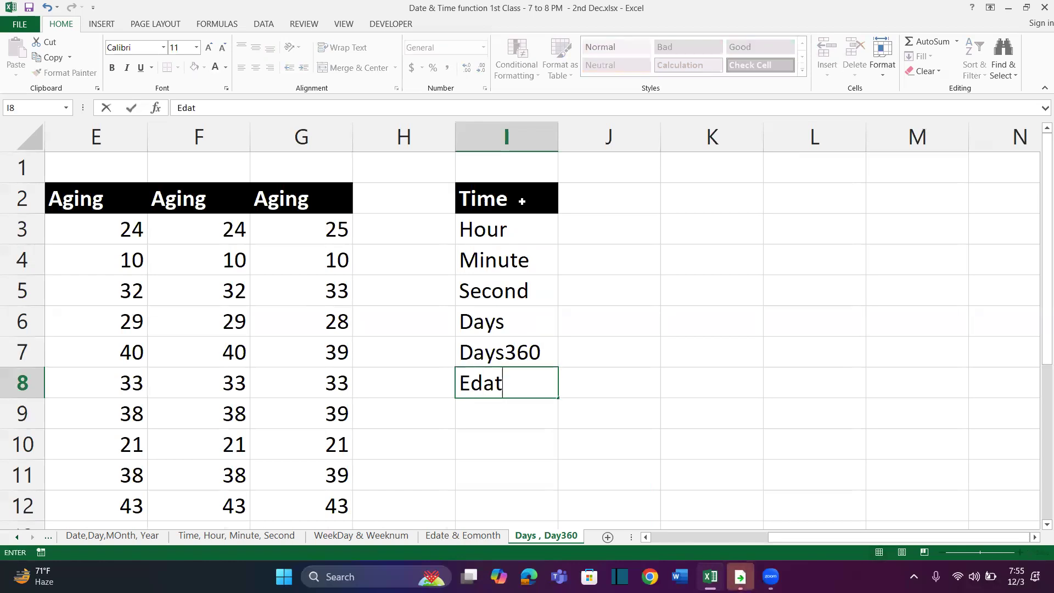
{"action": "key", "text": "Return"}
{"action": "type", "text": "Eomonth"}
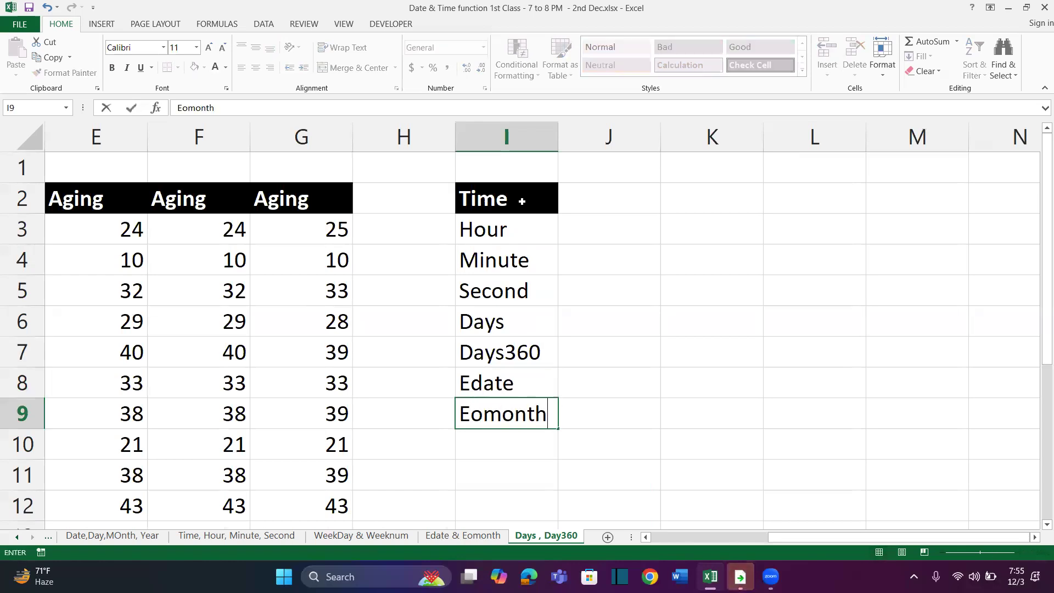
Add Weekday in I10 and Weeknum in I11 to the function list
{"action": "key", "text": "Return"}
{"action": "type", "text": "Weekday"}
{"action": "key", "text": "Return"}
{"action": "type", "text": "W"}
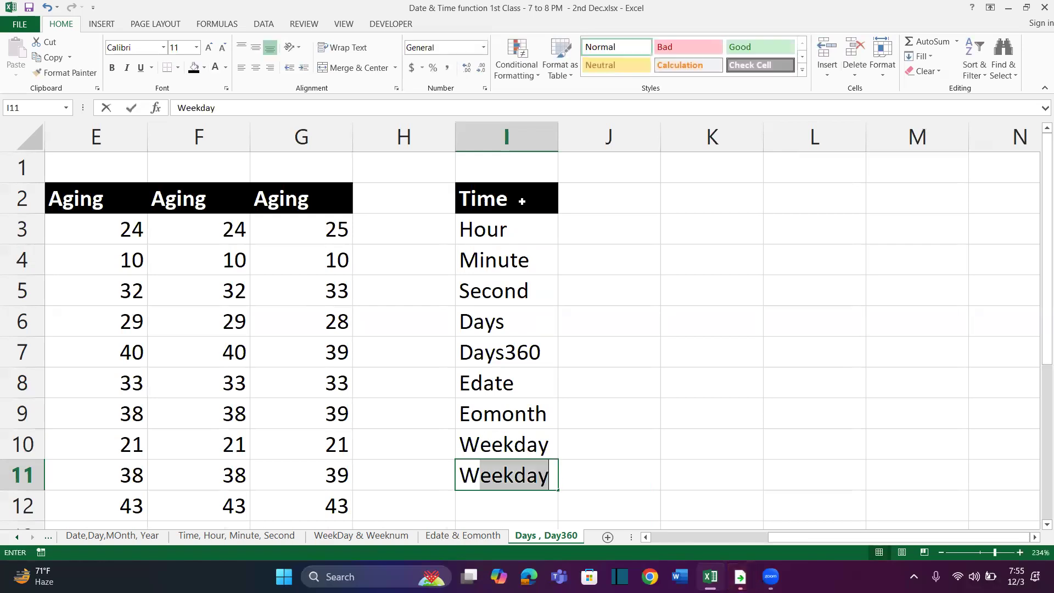
{"action": "type", "text": "eeknum"}
{"action": "key", "text": "Return"}
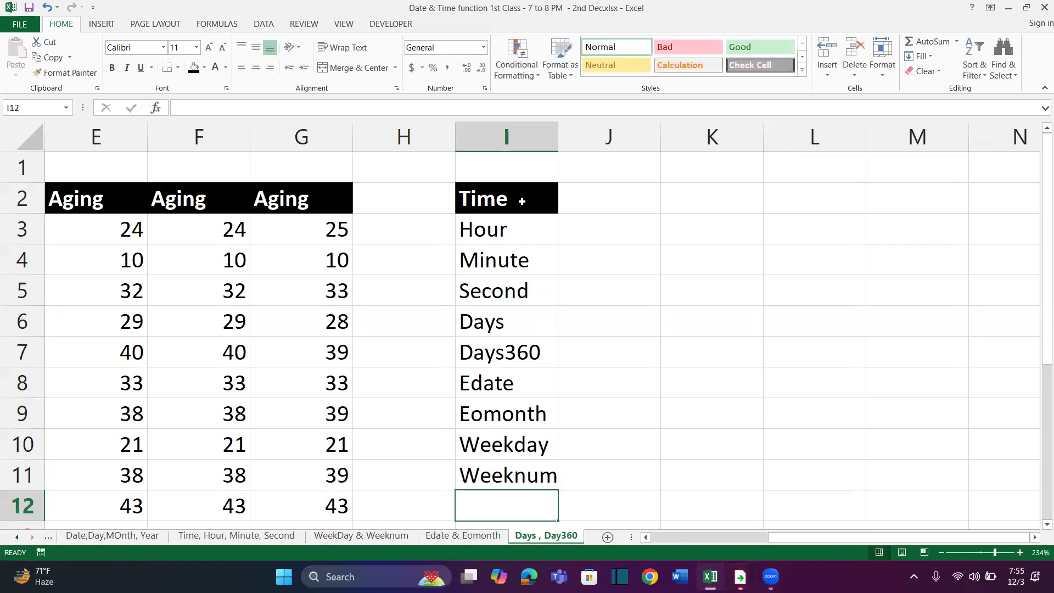
Widen column I slightly so the longest function name fits inside its cell
{"action": "left_click", "coordinate": [520, 233]}
{"action": "left_click_drag", "start_coordinate": [522, 229], "coordinate": [513, 460]}
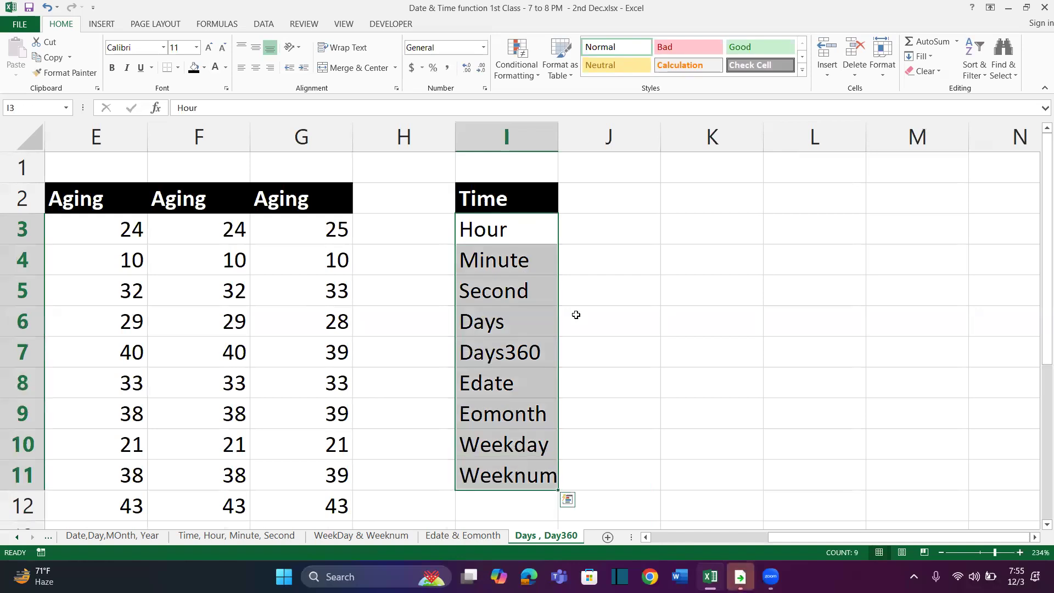
{"action": "left_click_drag", "start_coordinate": [559, 137], "coordinate": [571, 137]}
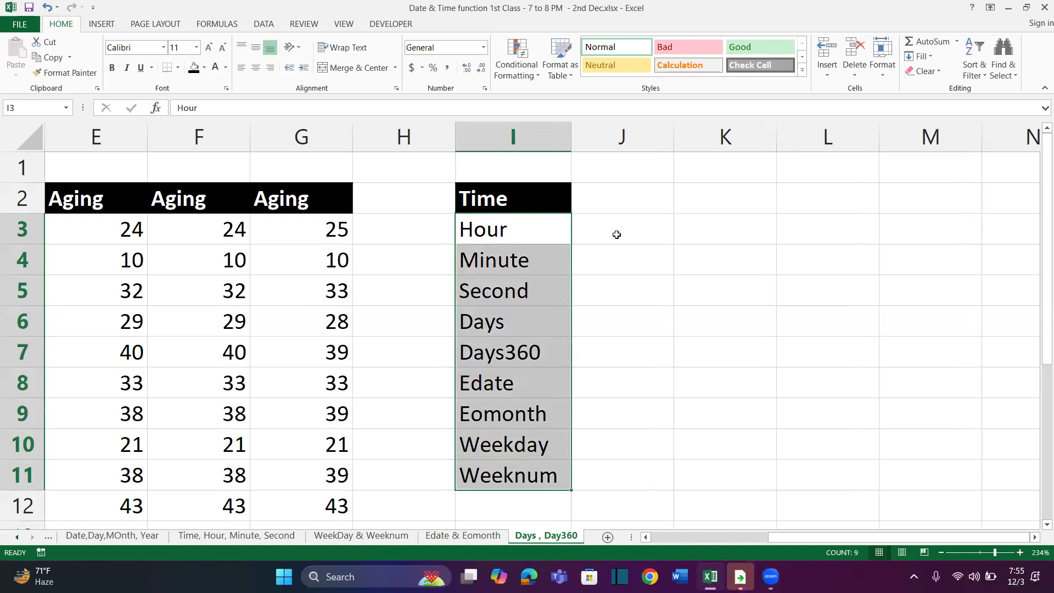
{"action": "left_click", "coordinate": [599, 235]}
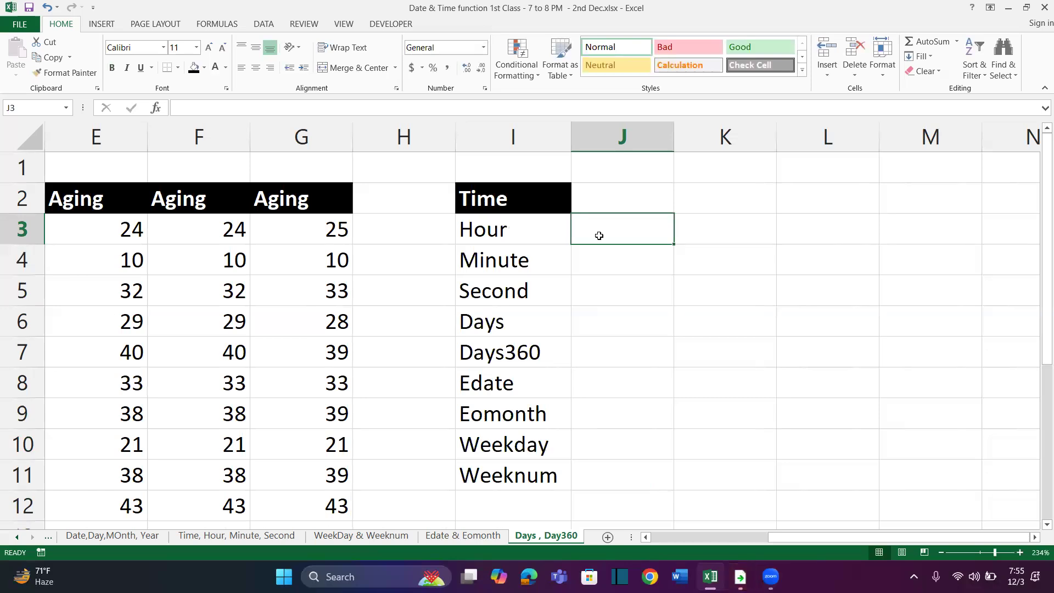
Open the Edate & Eomonth sheet and examine question Q-1 with its date in I2
{"action": "scroll", "coordinate": [396, 252], "scroll_direction": "left", "scroll_amount": 1}
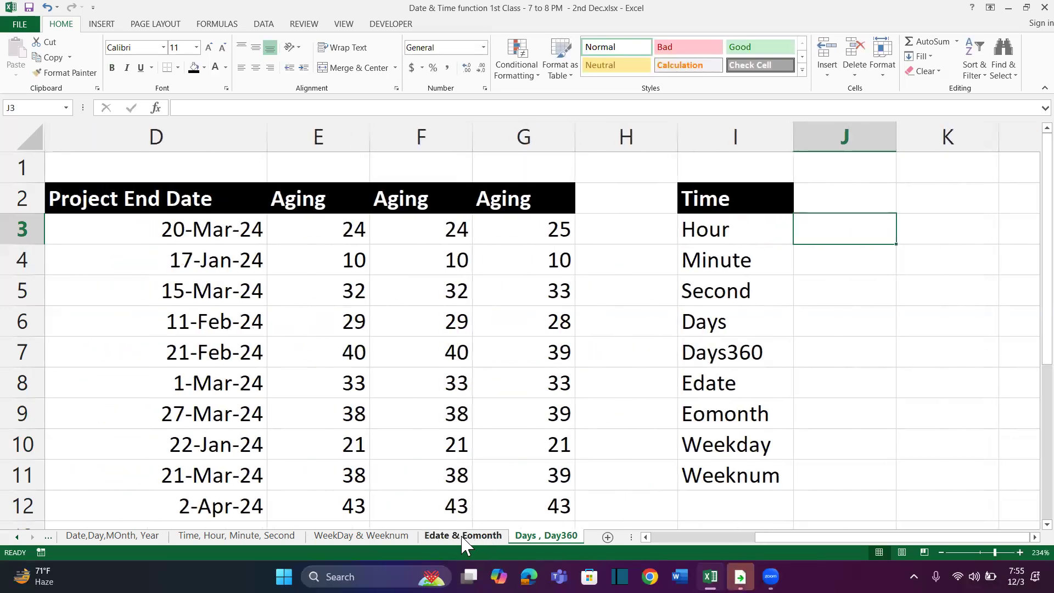
{"action": "left_click", "coordinate": [442, 538]}
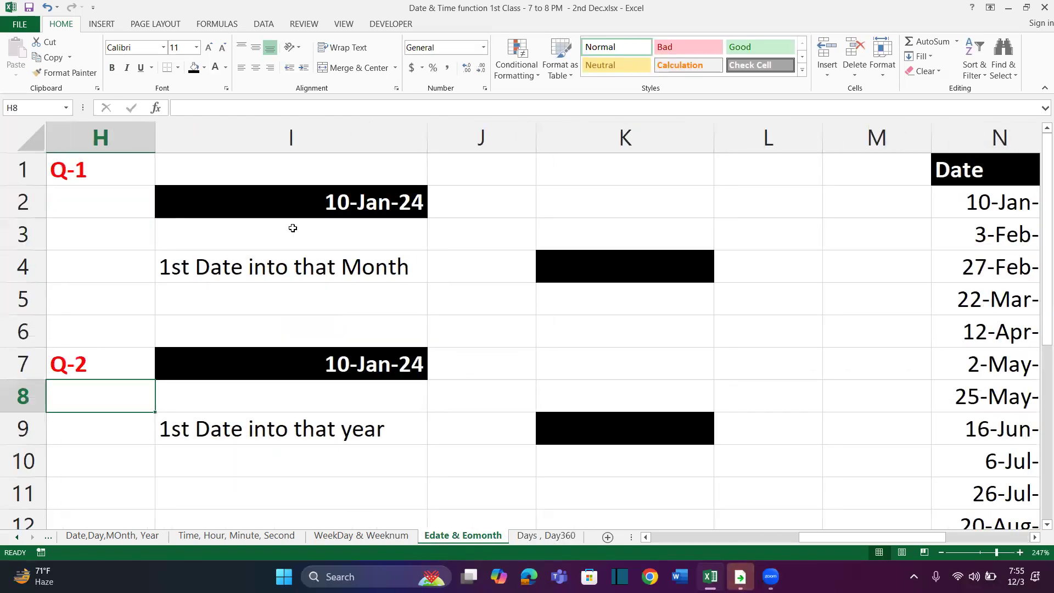
{"action": "left_click_drag", "start_coordinate": [149, 170], "coordinate": [279, 224]}
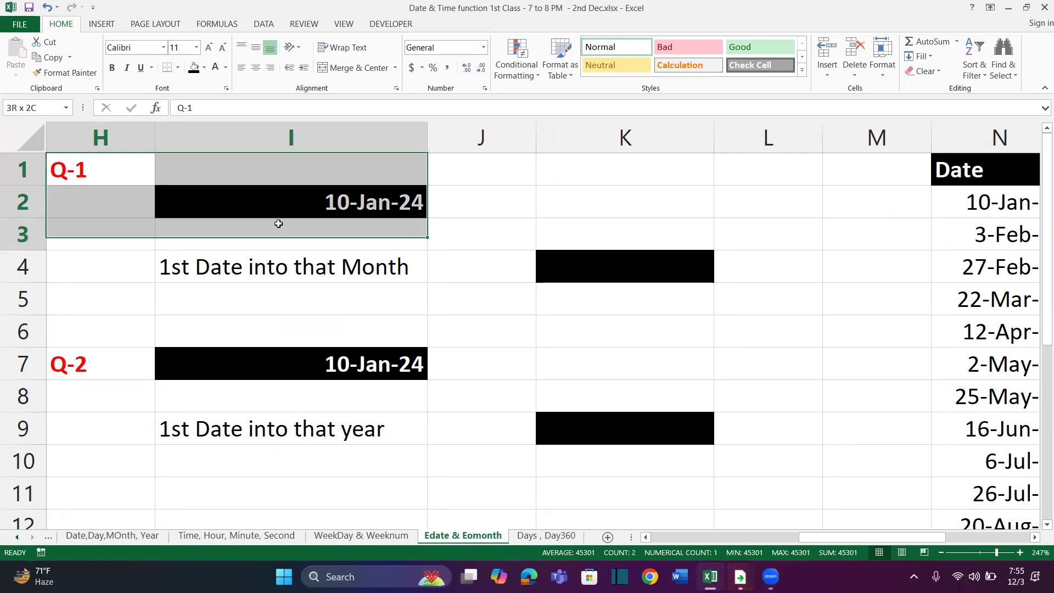
{"action": "left_click", "coordinate": [295, 209]}
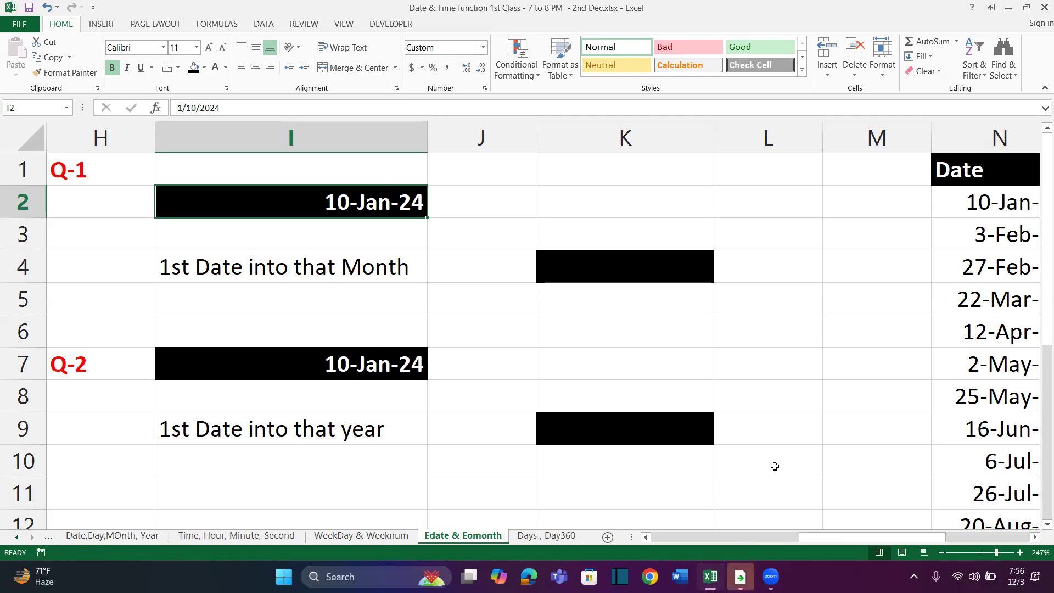
Move the CTRL + SHIFT + # note beside the Eomonth column from R2 to S2
{"action": "scroll", "coordinate": [775, 466], "scroll_direction": "right", "scroll_amount": 3}
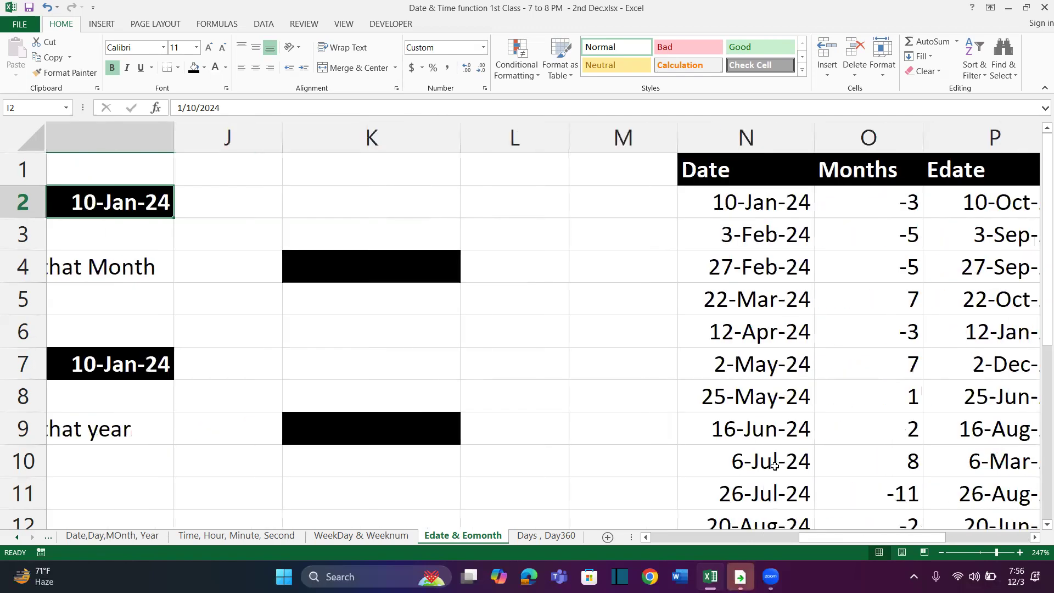
{"action": "scroll", "coordinate": [370, 471], "scroll_direction": "left", "scroll_amount": 1}
{"action": "scroll", "coordinate": [369, 472], "scroll_direction": "right", "scroll_amount": 3}
{"action": "scroll", "coordinate": [369, 471], "scroll_direction": "left", "scroll_amount": 3}
{"action": "scroll", "coordinate": [370, 472], "scroll_direction": "right", "scroll_amount": 4}
{"action": "scroll", "coordinate": [611, 206], "scroll_direction": "right", "scroll_amount": 1}
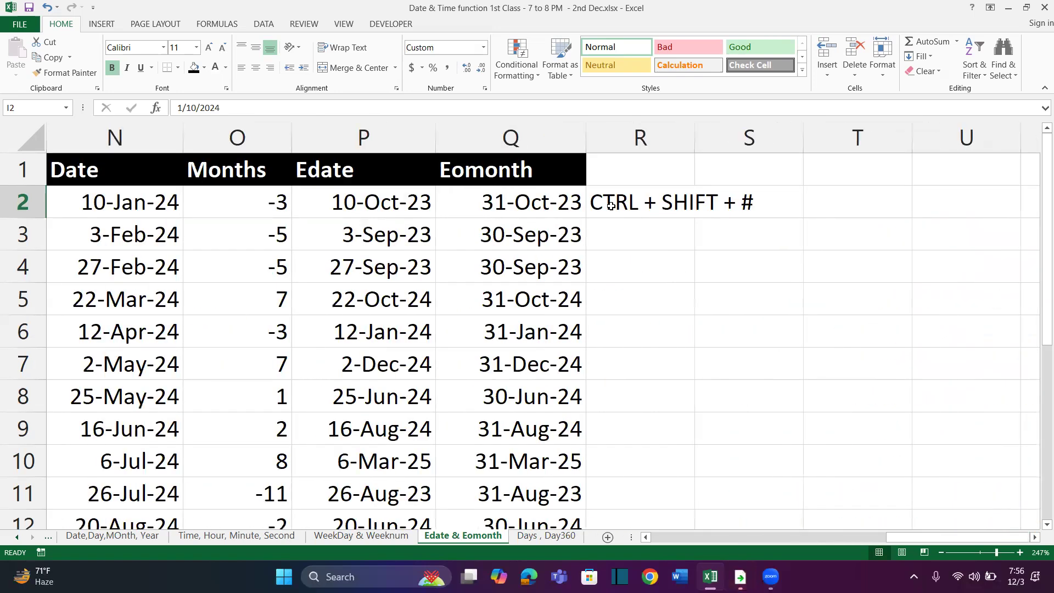
{"action": "left_click", "coordinate": [611, 205]}
{"action": "left_click_drag", "start_coordinate": [695, 204], "coordinate": [799, 204]}
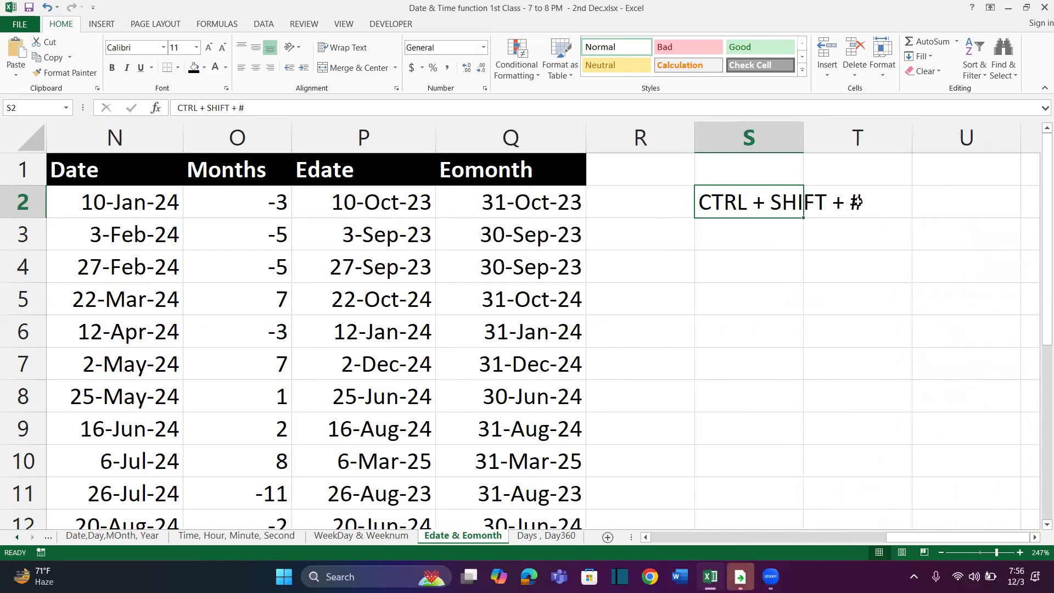
Widen column S to fit the shortcut note and enter "Date formatting" beside it in T2
{"action": "left_click_drag", "start_coordinate": [804, 137], "coordinate": [920, 137]}
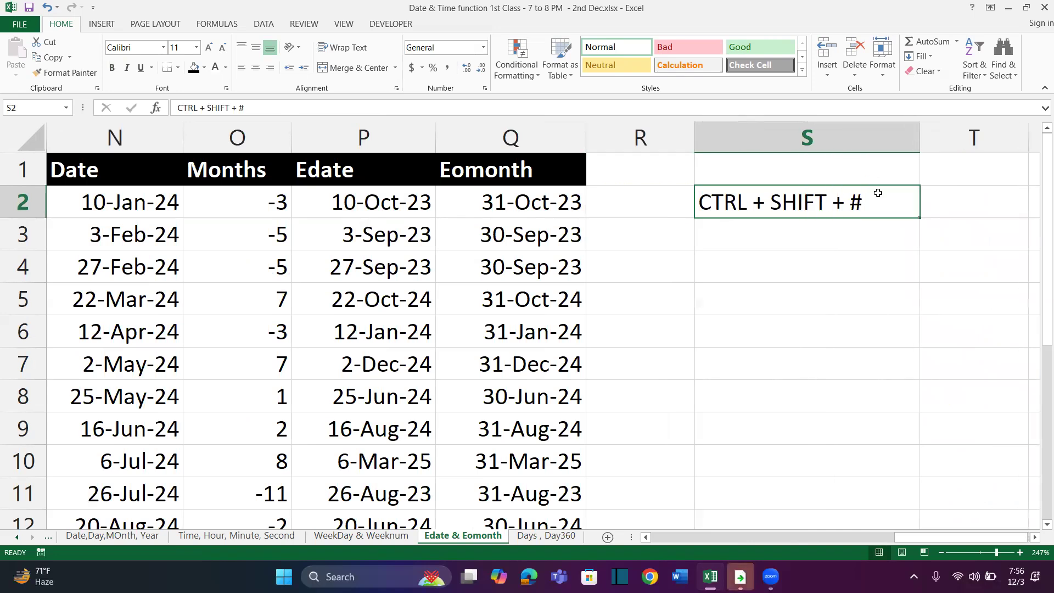
{"action": "scroll", "coordinate": [838, 277], "scroll_direction": "right", "scroll_amount": 1}
{"action": "scroll", "coordinate": [837, 277], "scroll_direction": "right", "scroll_amount": 2}
{"action": "left_click", "coordinate": [725, 204]}
{"action": "type", "text": "D"}
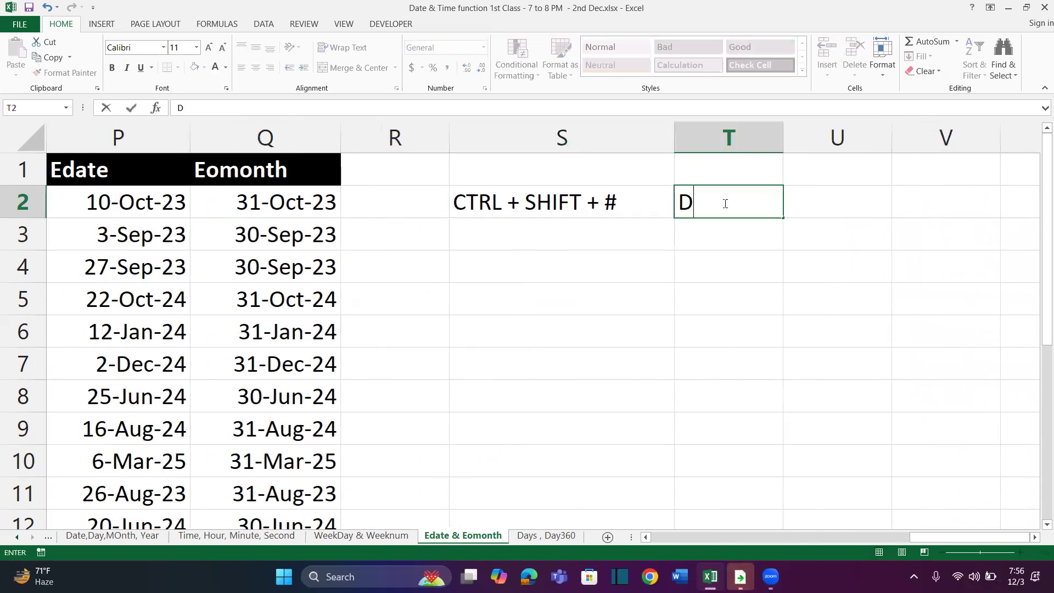
{"action": "type", "text": "ate formatting"}
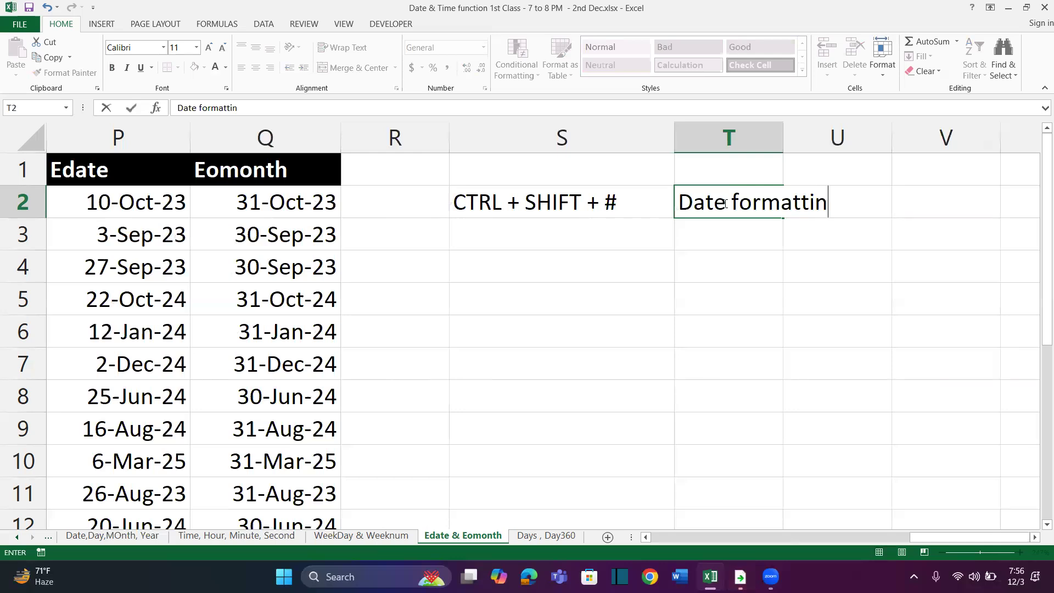
{"action": "key", "text": "Return"}
List CTRL + 1 in S3 with the description "Number formatting" in T3, and widen column T to fit
{"action": "left_click", "coordinate": [593, 230]}
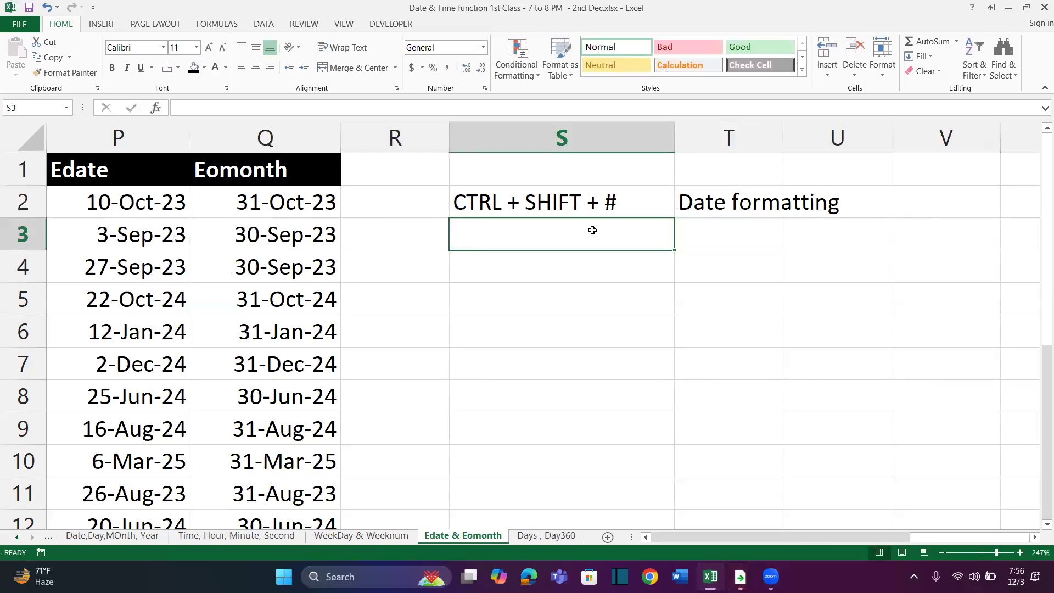
{"action": "type", "text": "NUm"}
{"action": "key", "text": "Escape"}
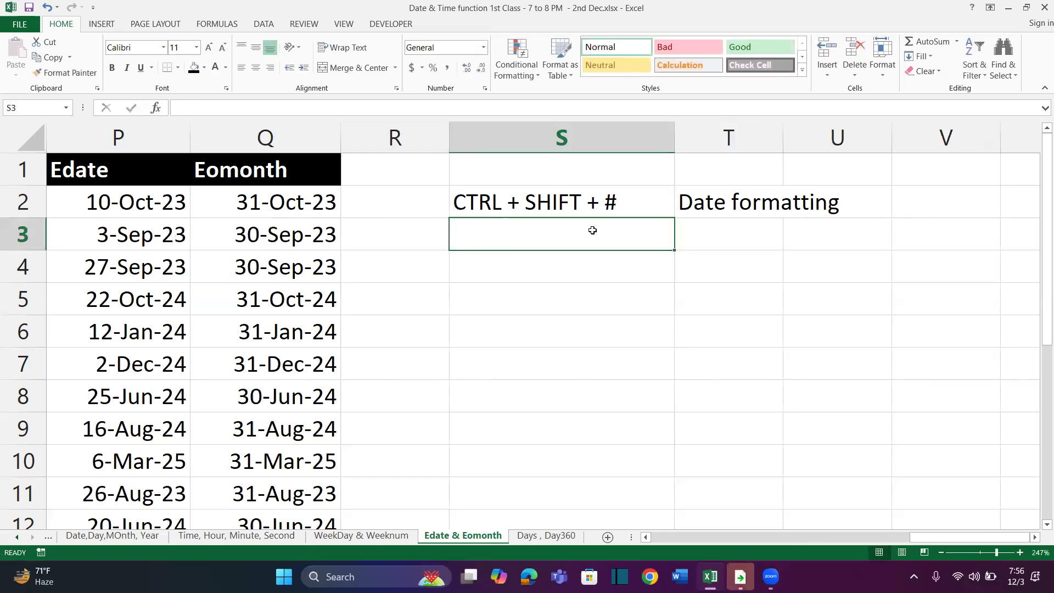
{"action": "type", "text": "CTRL + 1"}
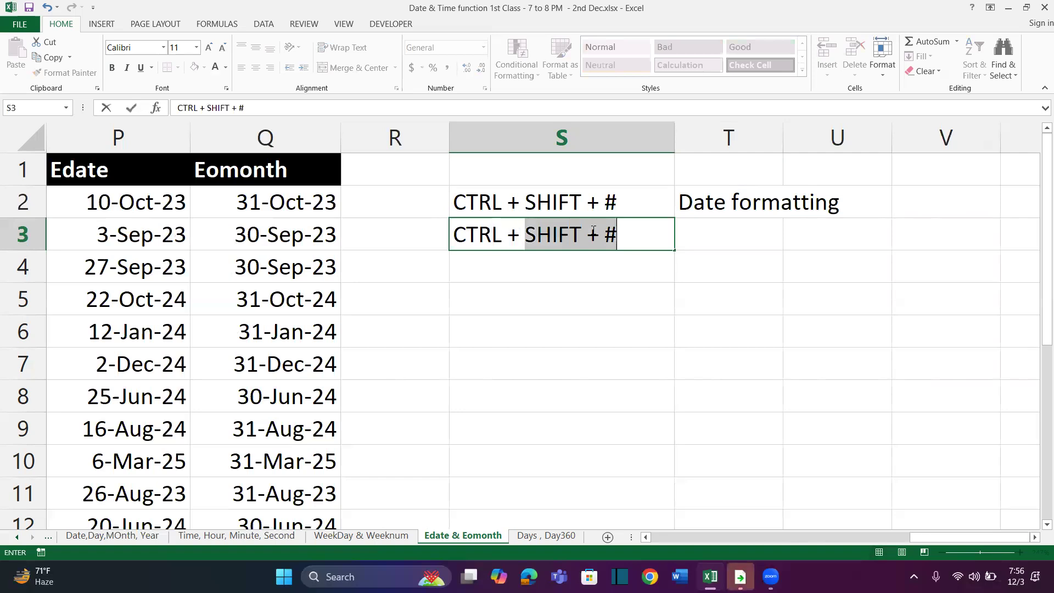
{"action": "left_click", "coordinate": [592, 230]}
{"action": "key", "text": "Right"}
{"action": "type", "text": "Number"}
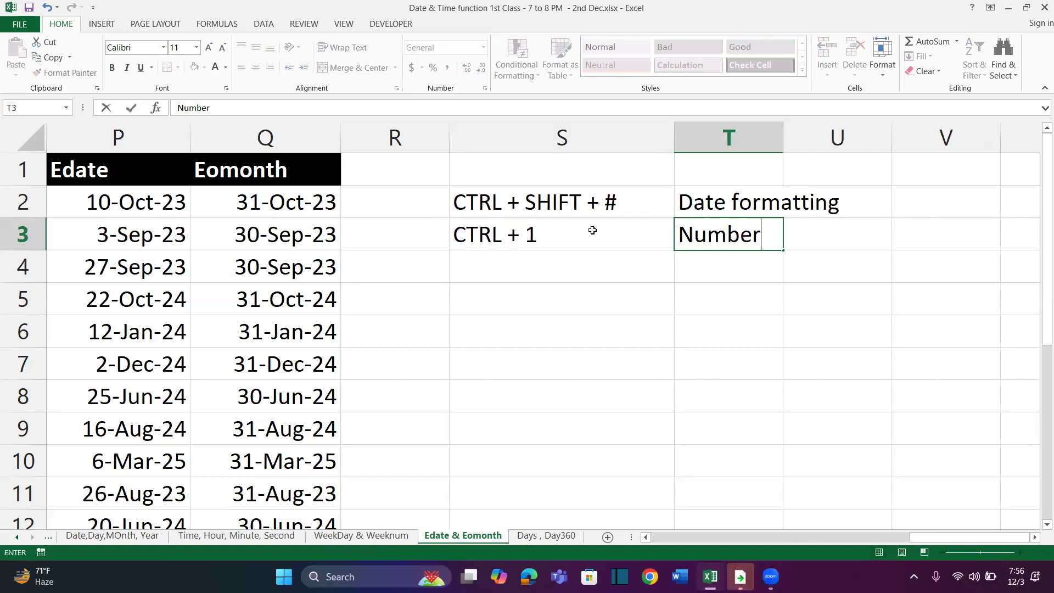
{"action": "type", "text": " formatting"}
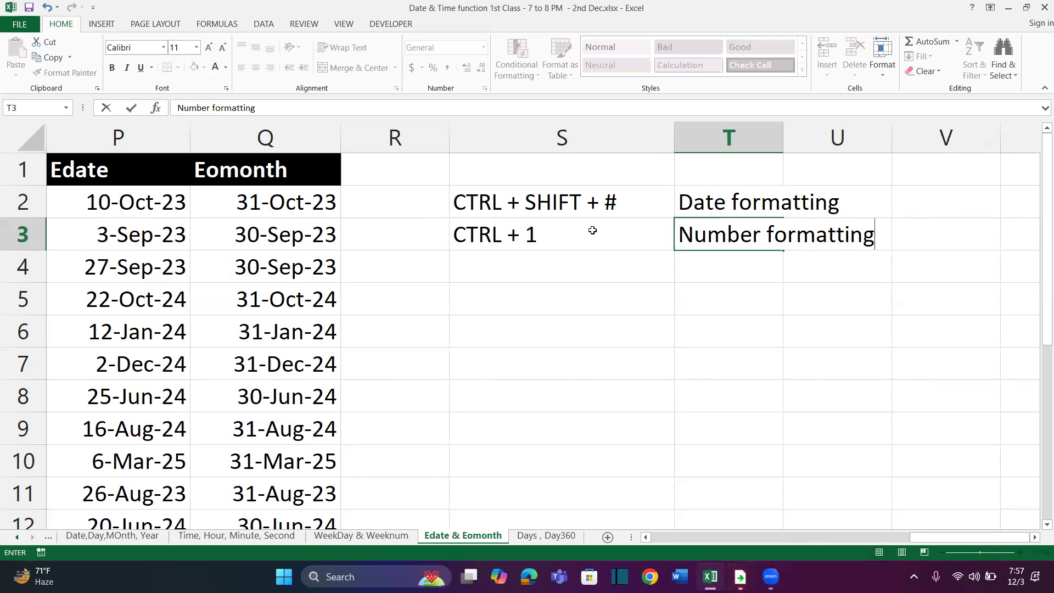
{"action": "key", "text": "Return"}
{"action": "left_click_drag", "start_coordinate": [784, 146], "coordinate": [907, 154]}
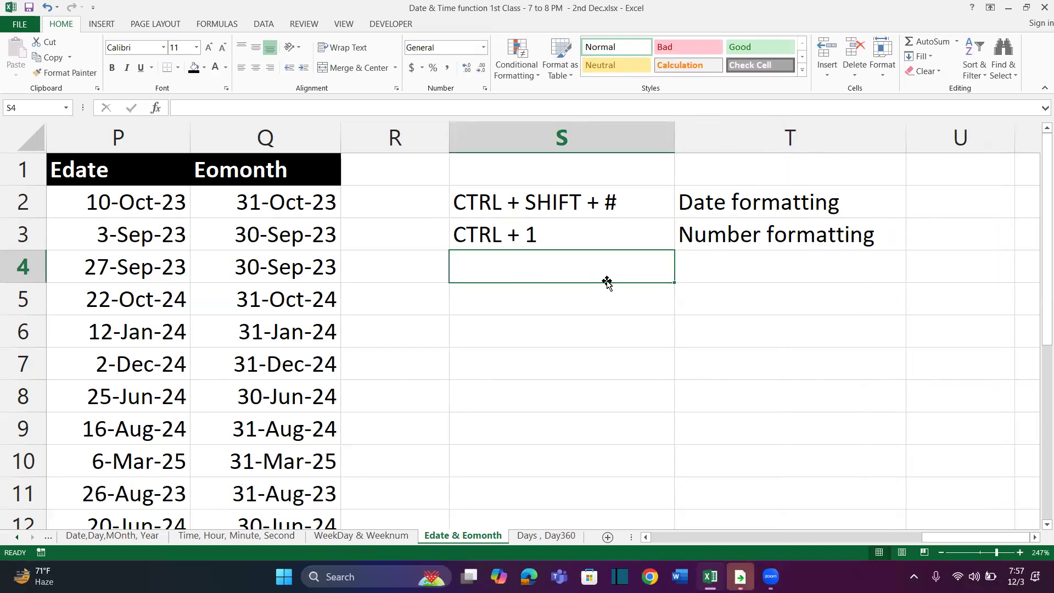
Add CTRL + C in S4 with the description "Copy" in T4
{"action": "type", "text": "CTRL + C"}
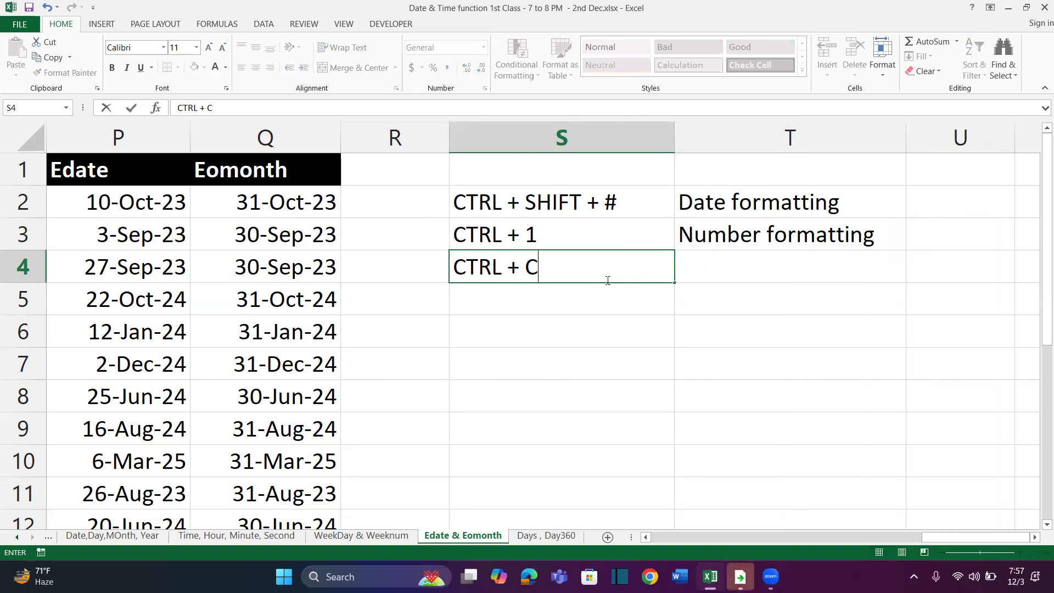
{"action": "key", "text": "Tab"}
{"action": "type", "text": "Coly"}
{"action": "key", "text": "BackSpace"}
{"action": "key", "text": "BackSpace"}
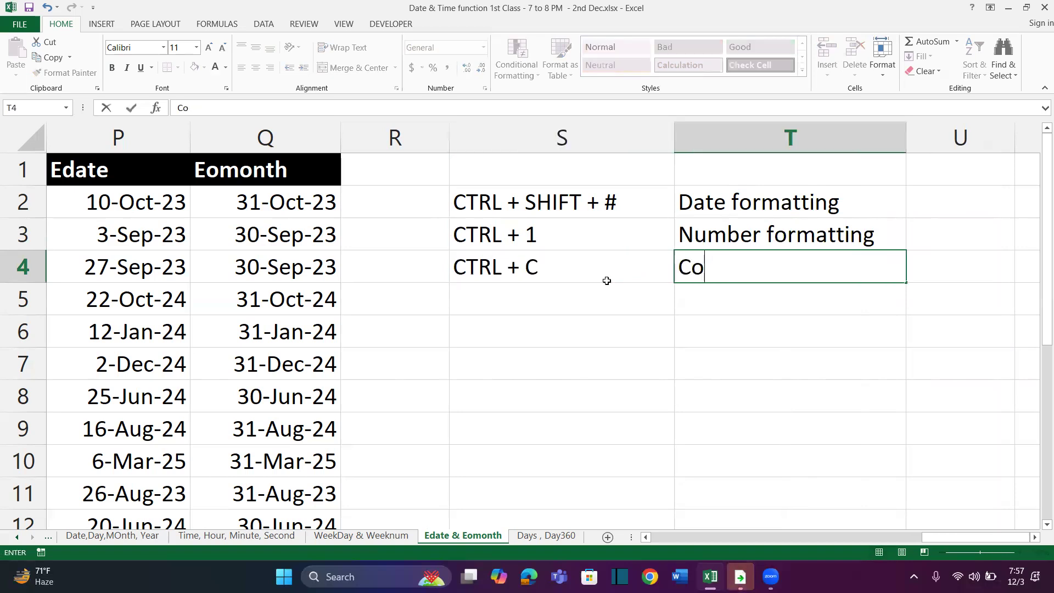
{"action": "type", "text": "py"}
{"action": "key", "text": "Return"}
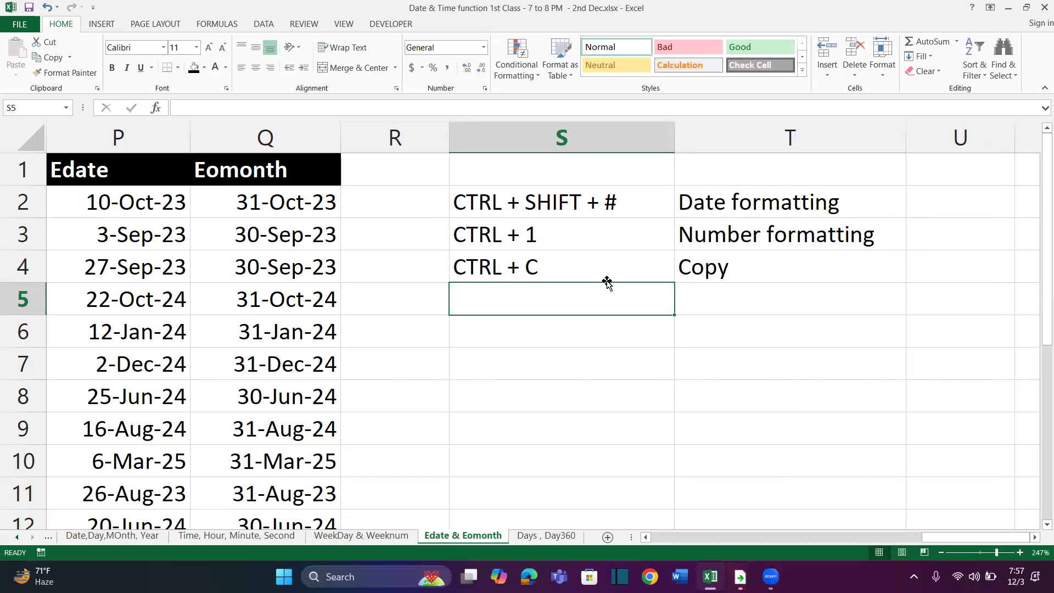
Add CTRL + V in S5 with the description "Paste" in T5
{"action": "type", "text": "CTRL + V"}
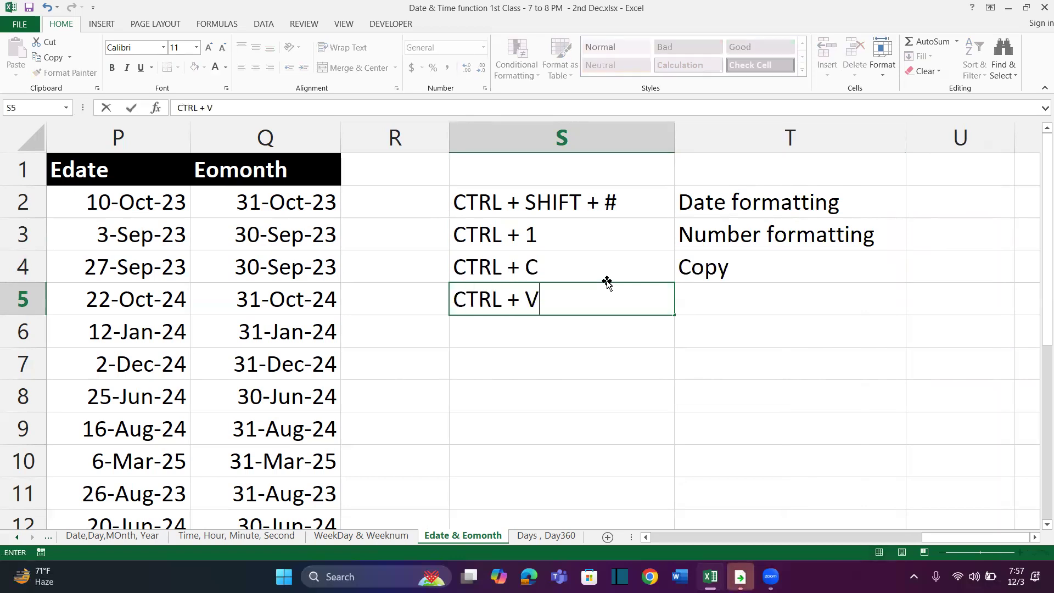
{"action": "key", "text": "Tab"}
{"action": "type", "text": "Paste"}
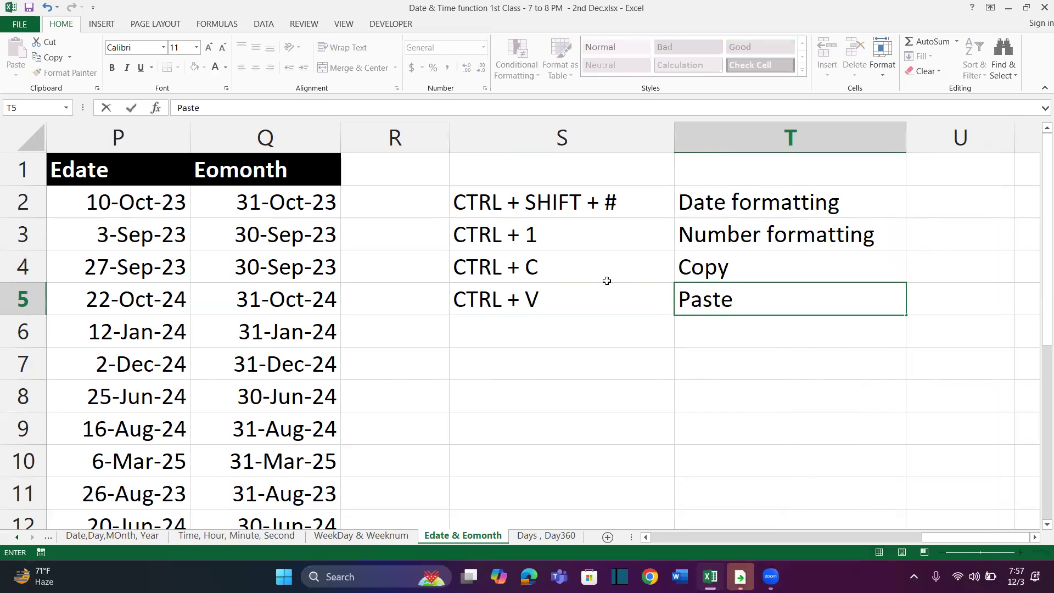
{"action": "key", "text": "Return"}
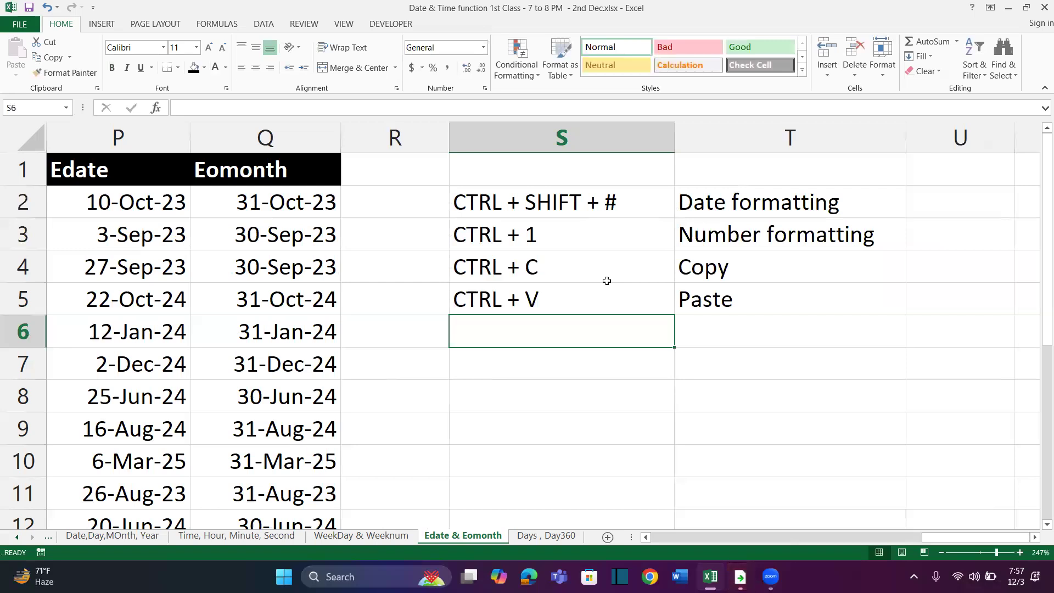
Add "ALE + E S" in S6 with the description "Pastespecial" in T6
{"action": "type", "text": "ALE "}
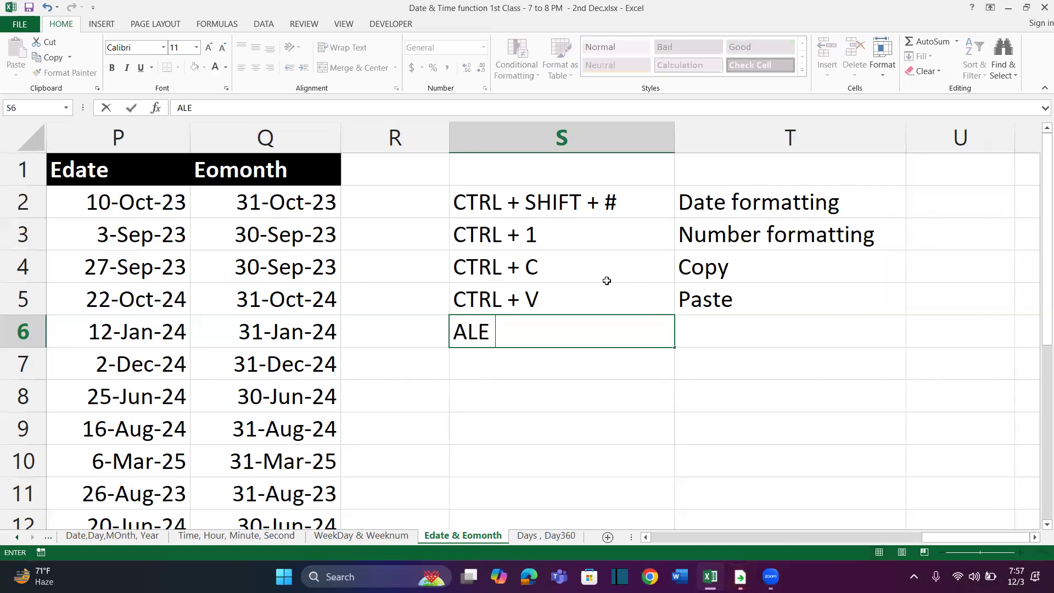
{"action": "type", "text": "+ E S"}
{"action": "key", "text": "Tab"}
{"action": "type", "text": "Pastespecial"}
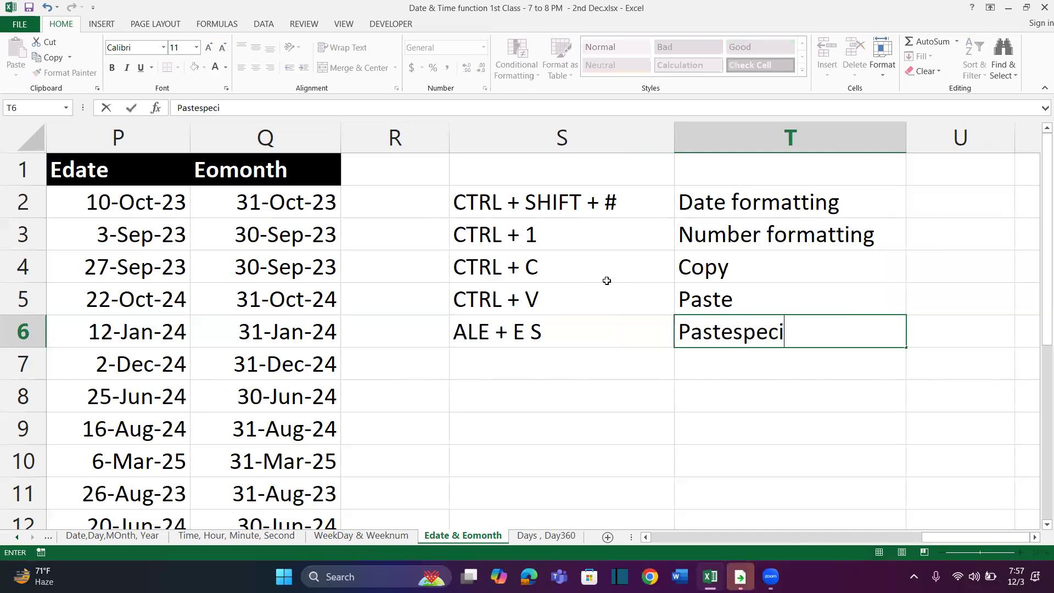
{"action": "key", "text": "Return"}
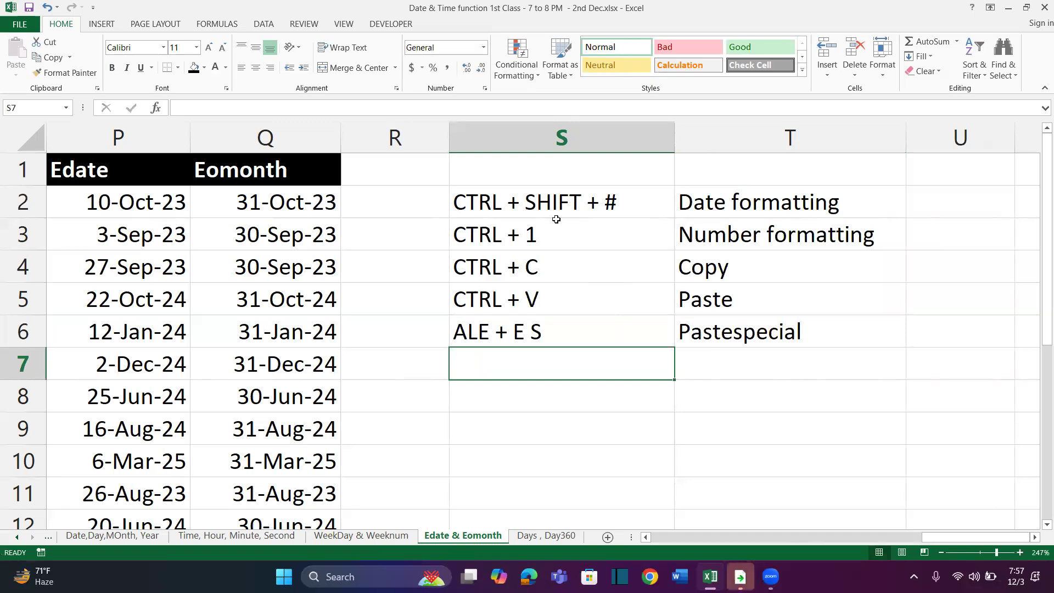
Append "(3)" to the CTRL + SHIFT + # entry in S2
{"action": "left_click", "coordinate": [630, 207]}
{"action": "double_click", "coordinate": [630, 207]}
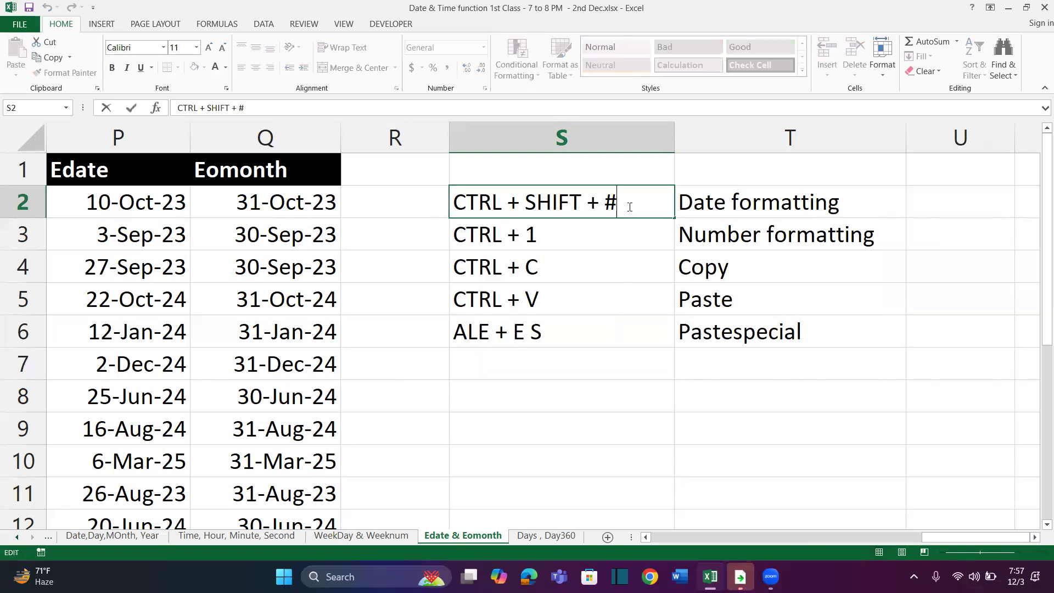
{"action": "type", "text": "(3)"}
{"action": "key", "text": "Return"}
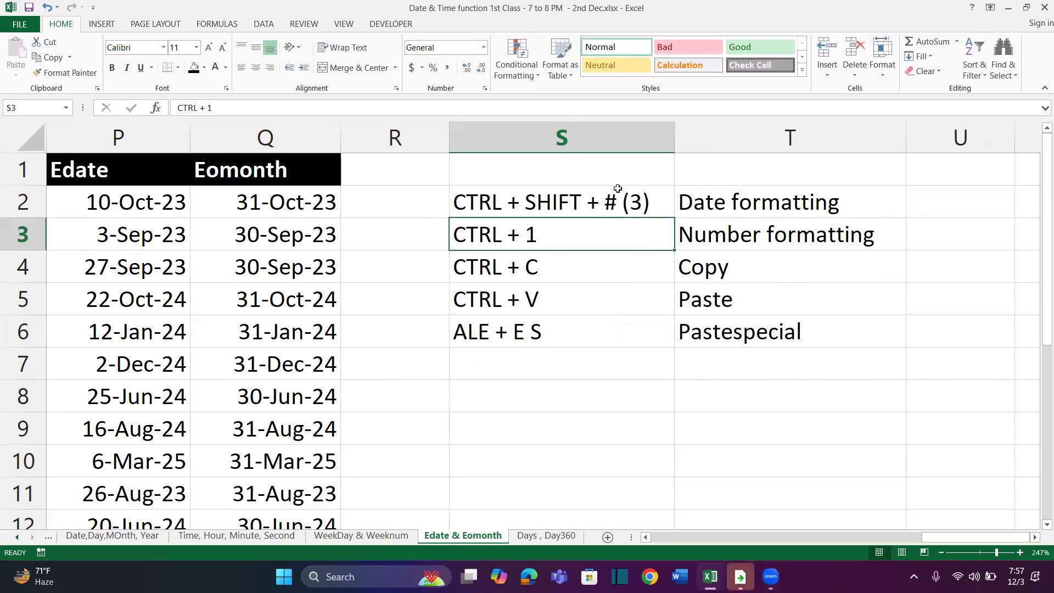
Copy the S2 shortcut into S1 and edit the copy to read CTRL + SHIFT + @ (2)
{"action": "left_click", "coordinate": [599, 177]}
{"action": "key", "text": "Down"}
{"action": "key", "text": "ctrl+c"}
{"action": "left_click", "coordinate": [596, 174]}
{"action": "key", "text": "ctrl+v"}
{"action": "key", "text": "F2"}
{"action": "left_click", "coordinate": [641, 172]}
{"action": "key", "text": "BackSpace"}
{"action": "type", "text": "2"}
{"action": "left_click", "coordinate": [618, 170]}
{"action": "key", "text": "BackSpace"}
{"action": "type", "text": "@"}
Copy the T2 description into T1 and change it to "Time formatting"
{"action": "left_click", "coordinate": [699, 167]}
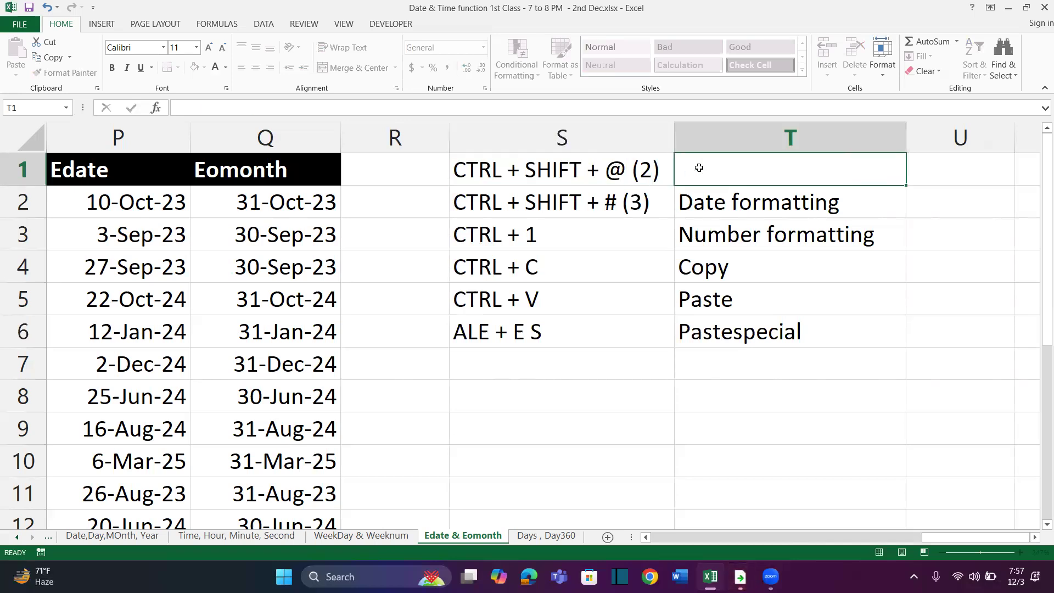
{"action": "key", "text": "Down"}
{"action": "key", "text": "ctrl+c"}
{"action": "key", "text": "Up"}
{"action": "key", "text": "ctrl+v"}
{"action": "key", "text": "F2"}
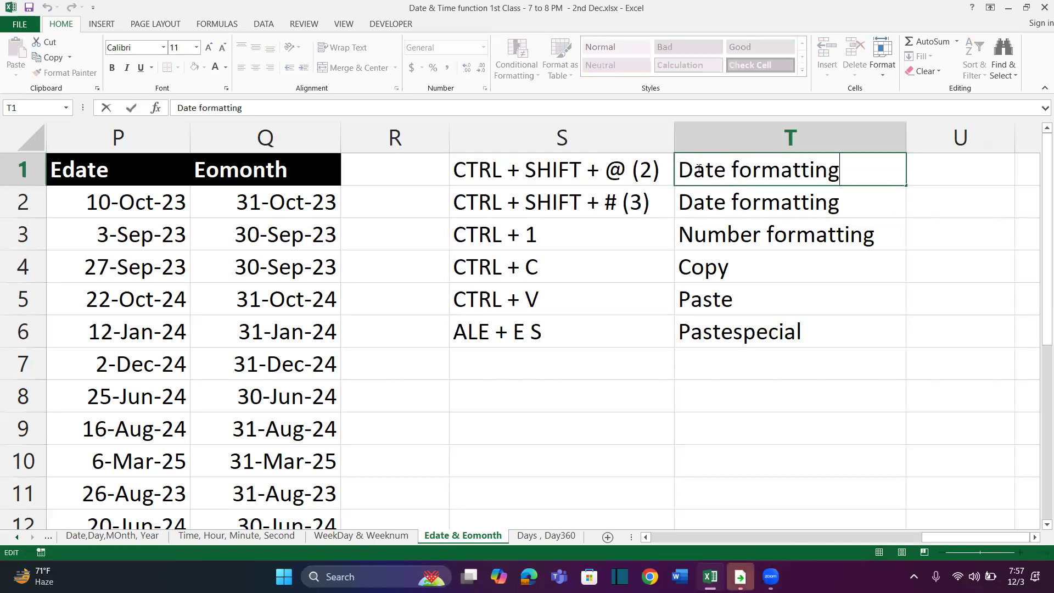
{"action": "double_click", "coordinate": [699, 169]}
{"action": "type", "text": "Time"}
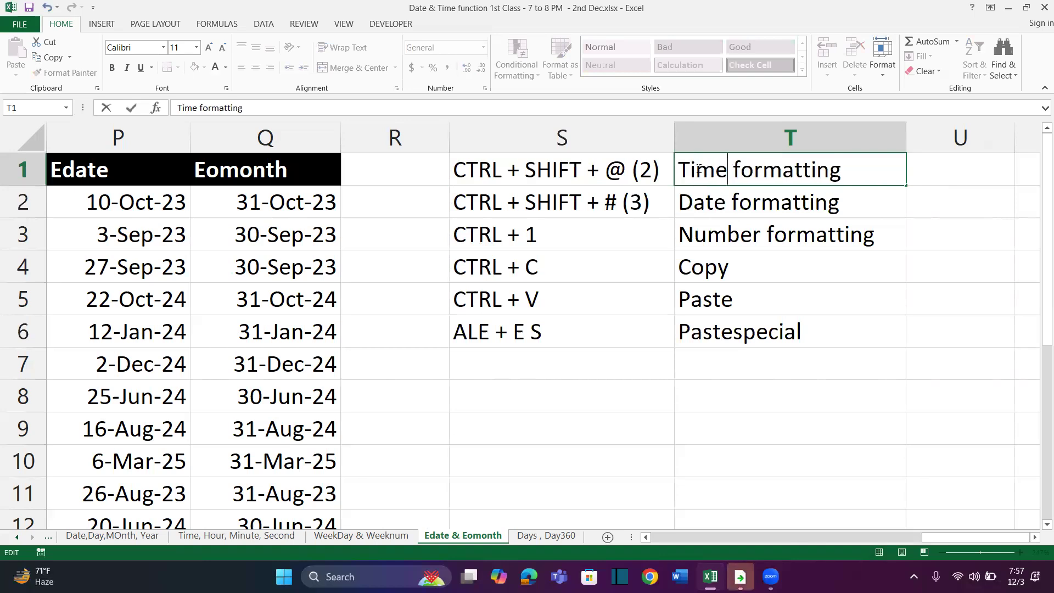
{"action": "key", "text": "Return"}
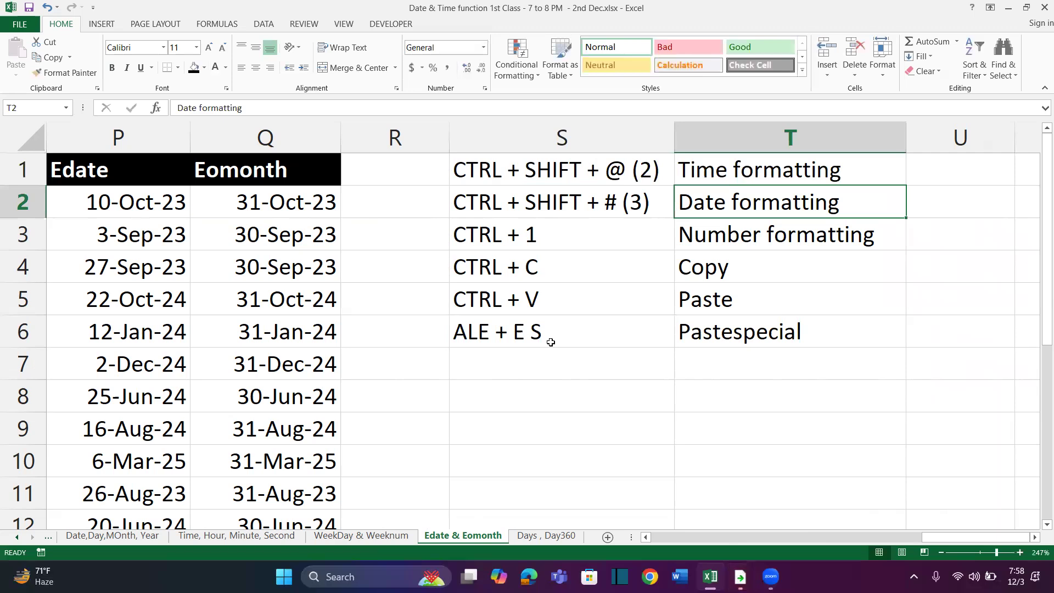
Copy the S1 shortcut into S7 and edit the copy to read CTRL + SHIFT + ~
{"action": "scroll", "coordinate": [551, 342], "scroll_direction": "right", "scroll_amount": 2}
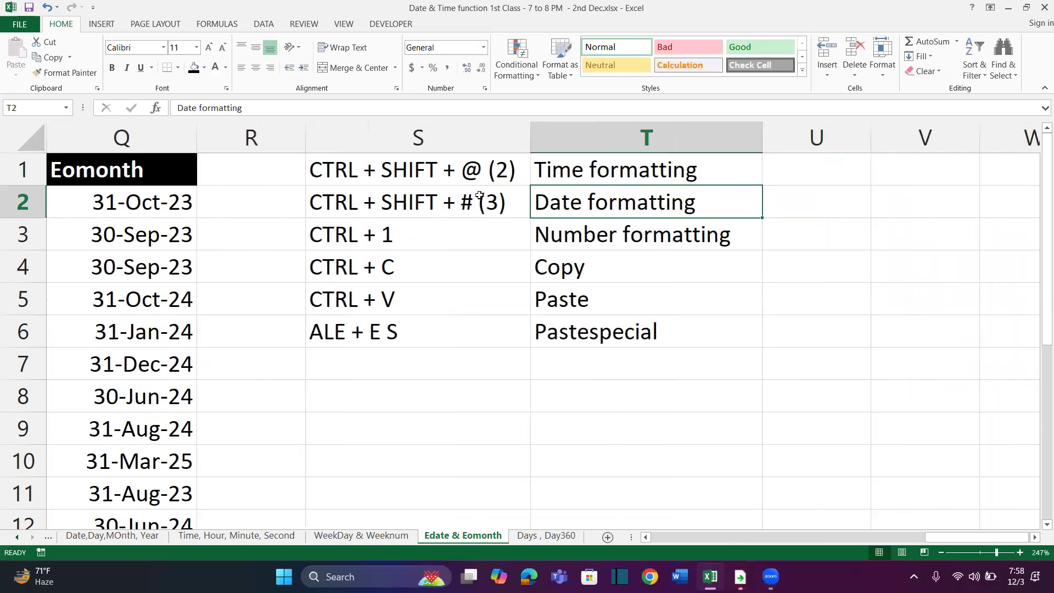
{"action": "left_click", "coordinate": [451, 182]}
{"action": "key", "text": "ctrl+c"}
{"action": "left_click", "coordinate": [426, 370]}
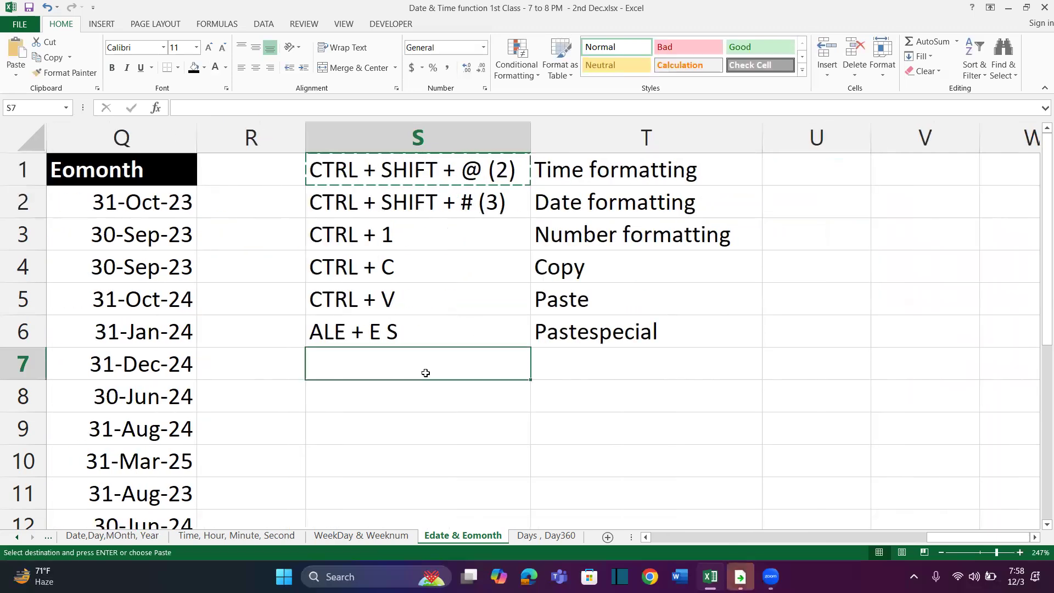
{"action": "key", "text": "ctrl+v"}
{"action": "double_click", "coordinate": [510, 369]}
{"action": "key", "text": "BackSpace"}
{"action": "key", "text": "BackSpace"}
{"action": "key", "text": "BackSpace"}
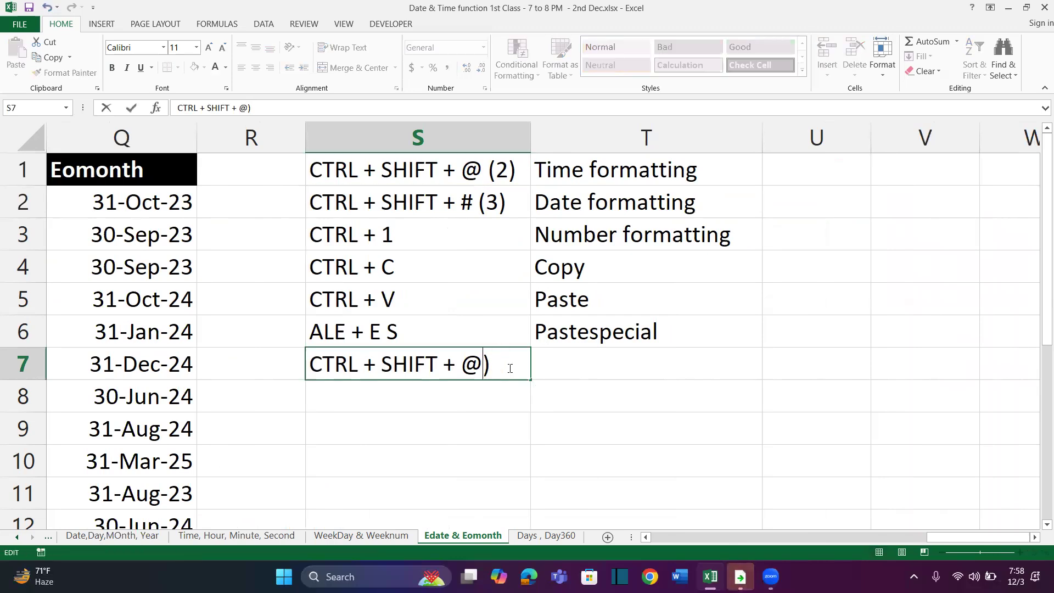
{"action": "key", "text": "BackSpace"}
{"action": "key", "text": "Delete"}
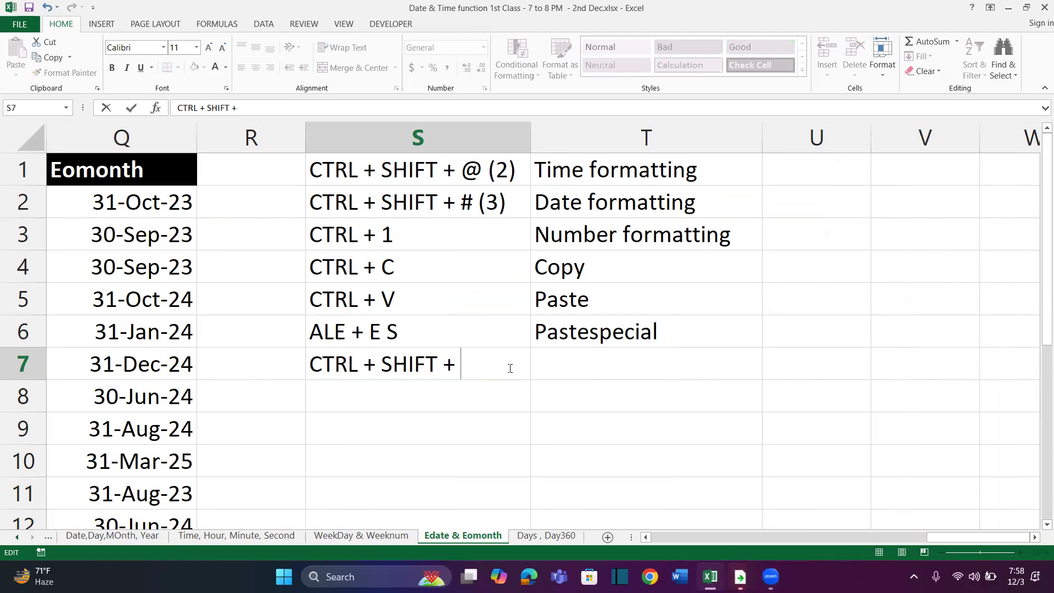
{"action": "type", "text": "~"}
{"action": "key", "text": "Return"}
Enter "General Formatting" in T7 as the description of the CTRL + SHIFT + ~ shortcut
{"action": "key", "text": "Right"}
{"action": "key", "text": "Up"}
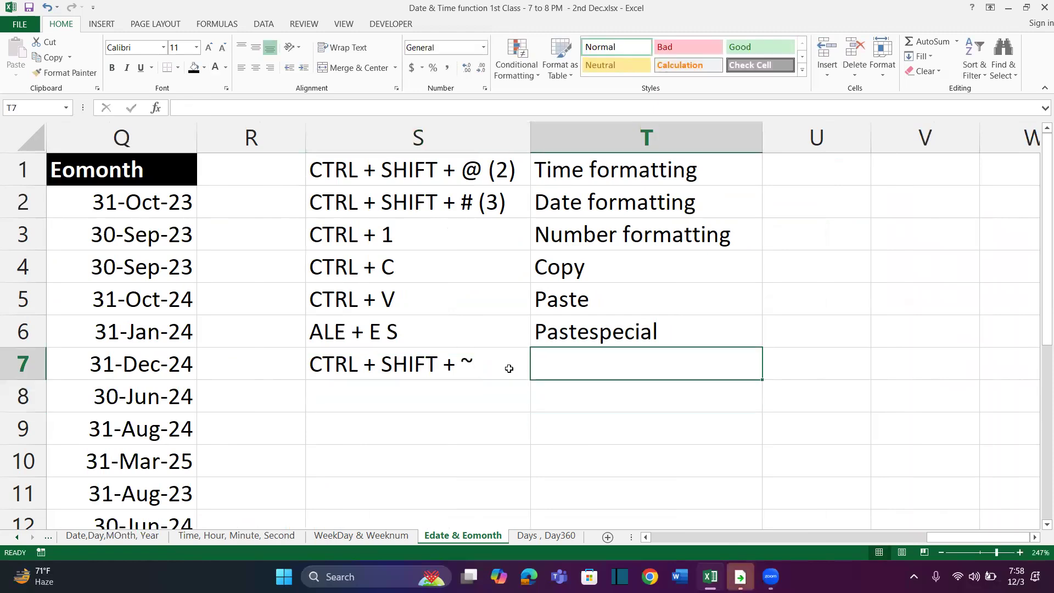
{"action": "type", "text": "Gene"}
{"action": "type", "text": "a"}
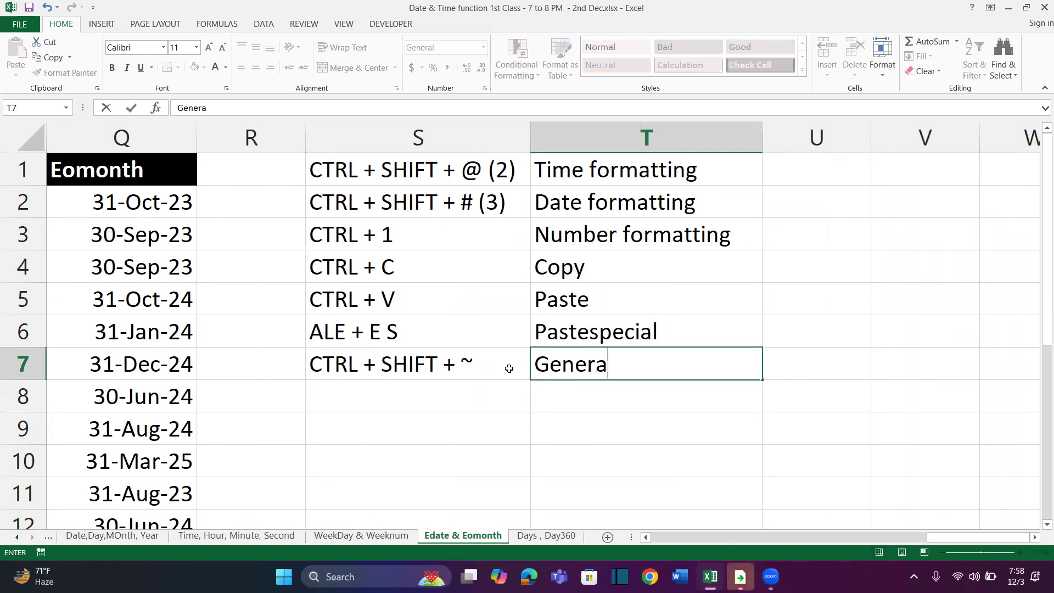
{"action": "type", "text": "l Formatting"}
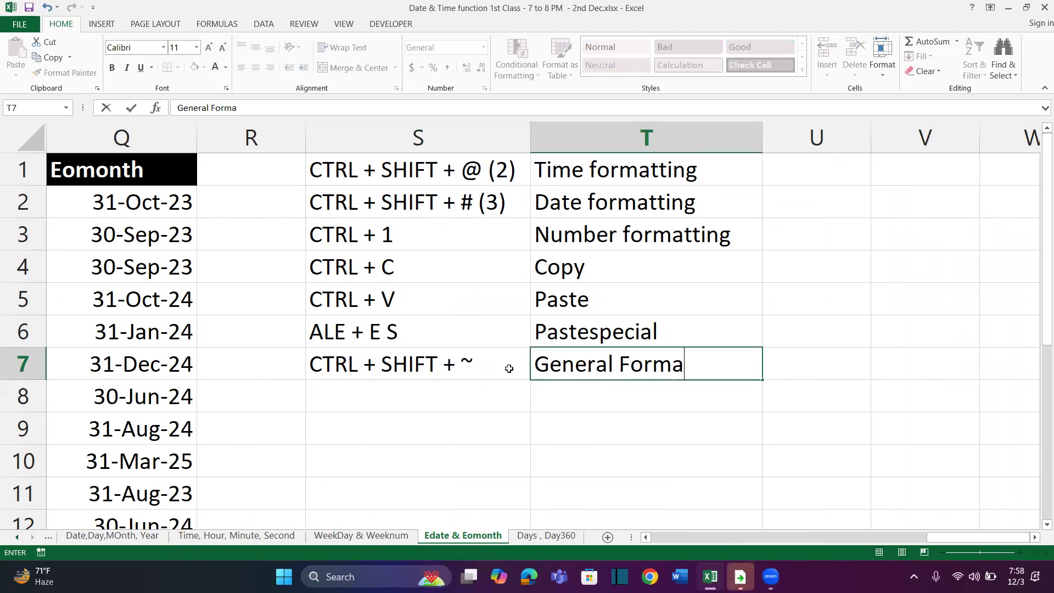
{"action": "key", "text": "Return"}
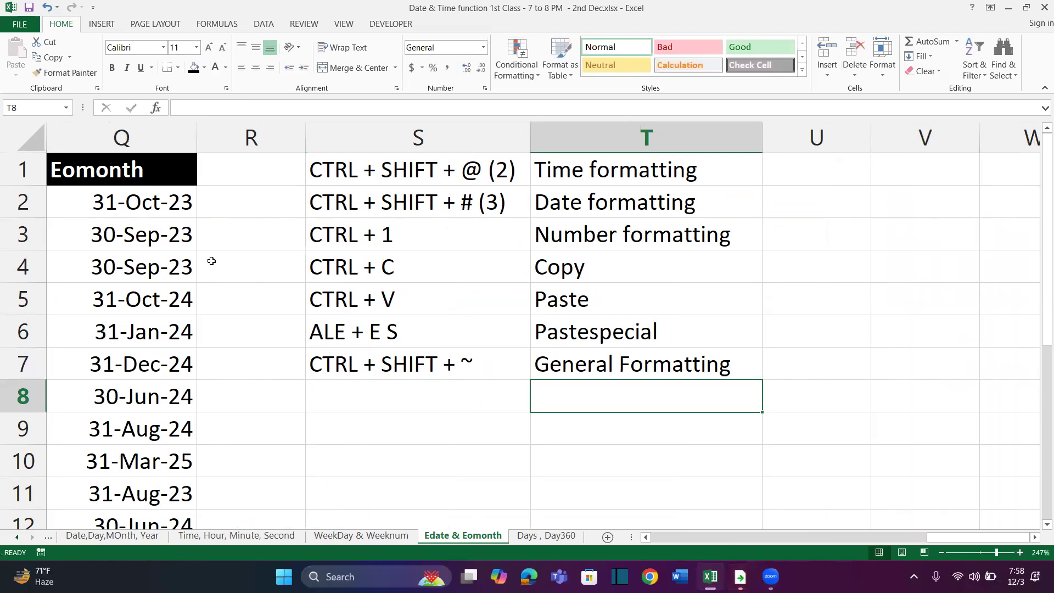
Try the General number format on the Eomonth dates in Q2:Q6 and undo it
{"action": "scroll", "coordinate": [212, 261], "scroll_direction": "left", "scroll_amount": 1}
{"action": "left_click_drag", "start_coordinate": [275, 202], "coordinate": [284, 333]}
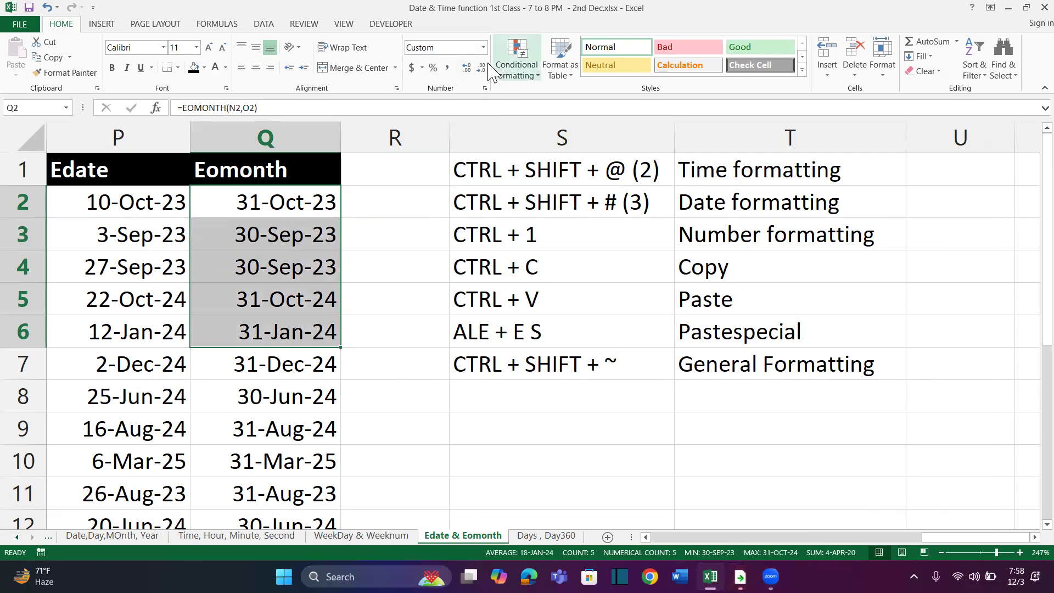
{"action": "left_click", "coordinate": [483, 47]}
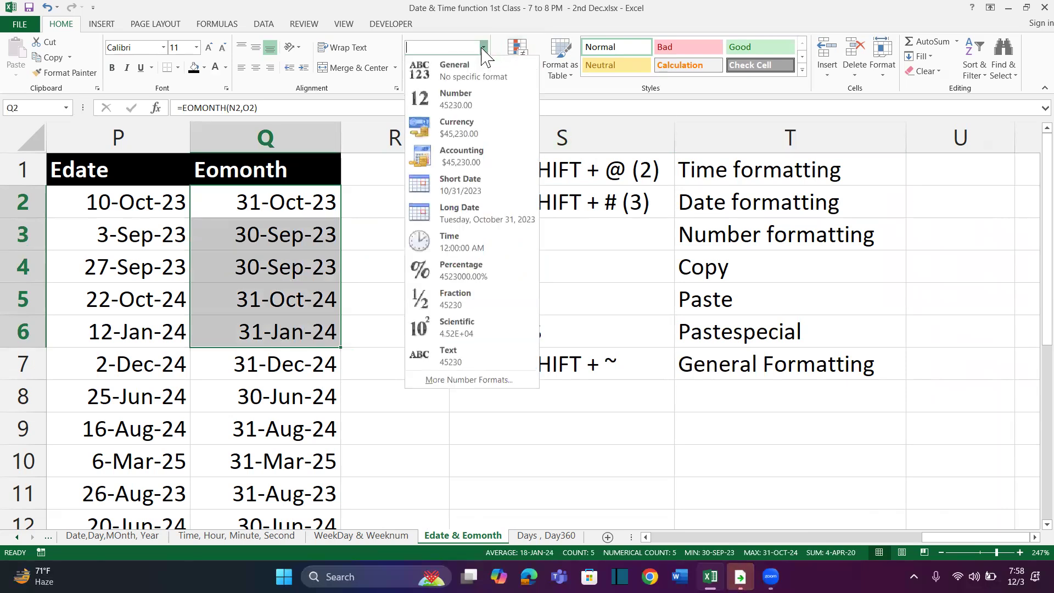
{"action": "left_click", "coordinate": [434, 67]}
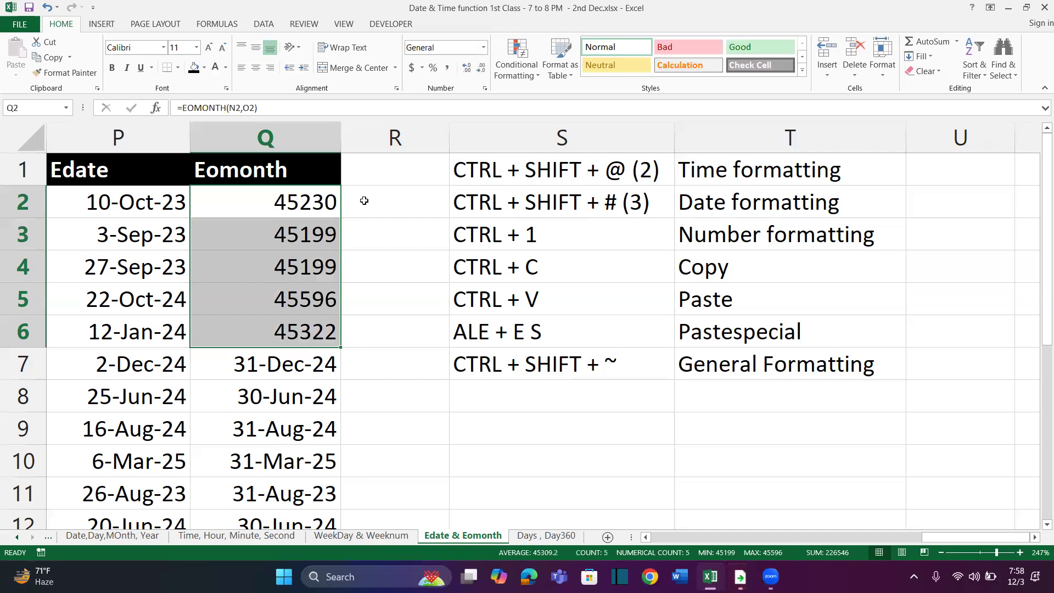
{"action": "key", "text": "ctrl+z"}
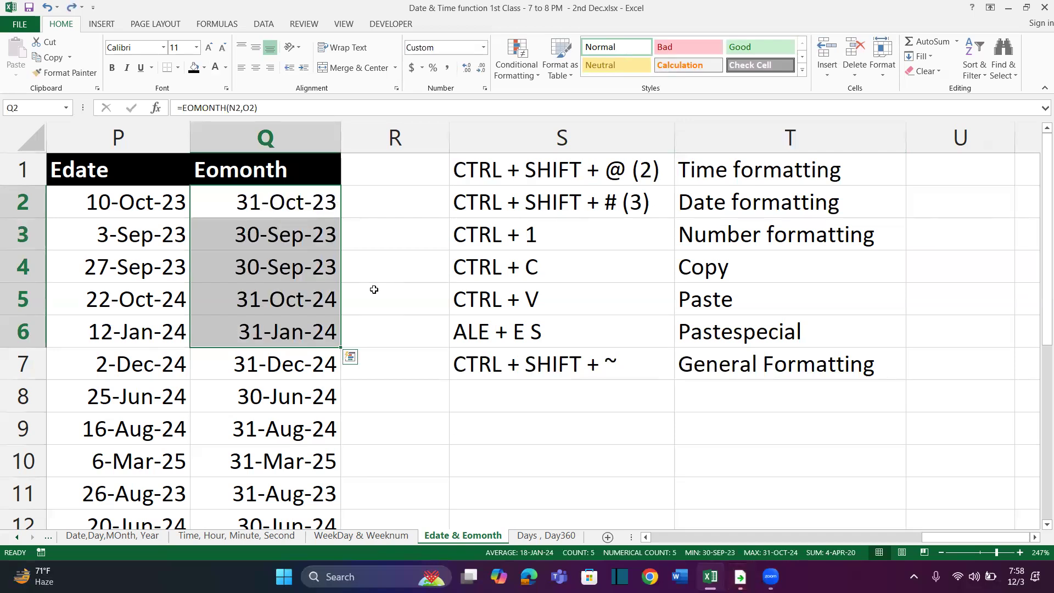
Apply the General format to Q2:Q6 once more, undo it, and highlight the shortcut list in S1:T7
{"action": "key", "text": "ctrl+shift+asciitilde"}
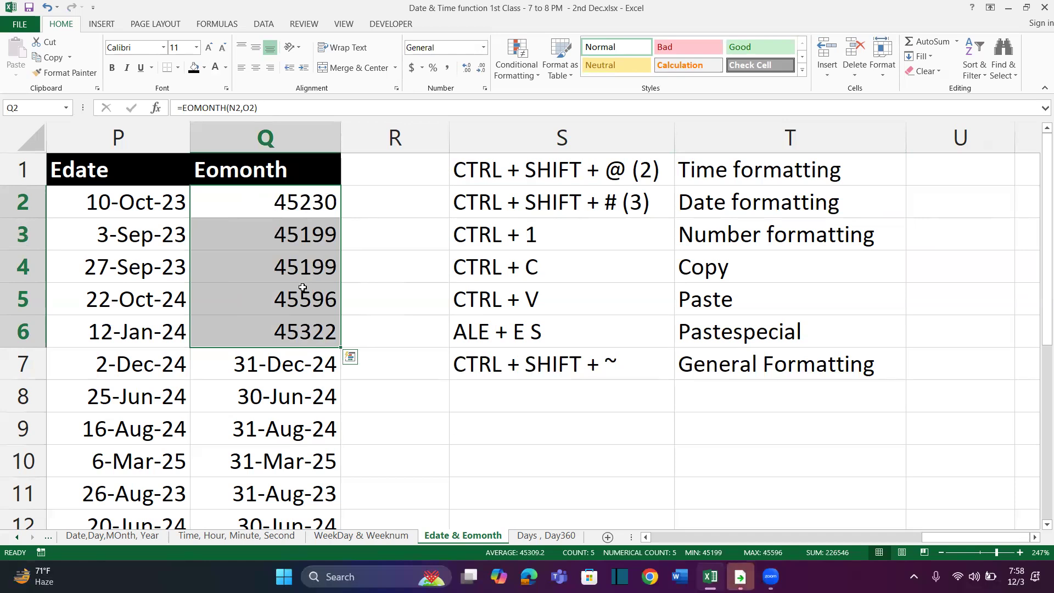
{"action": "key", "text": "ctrl+z"}
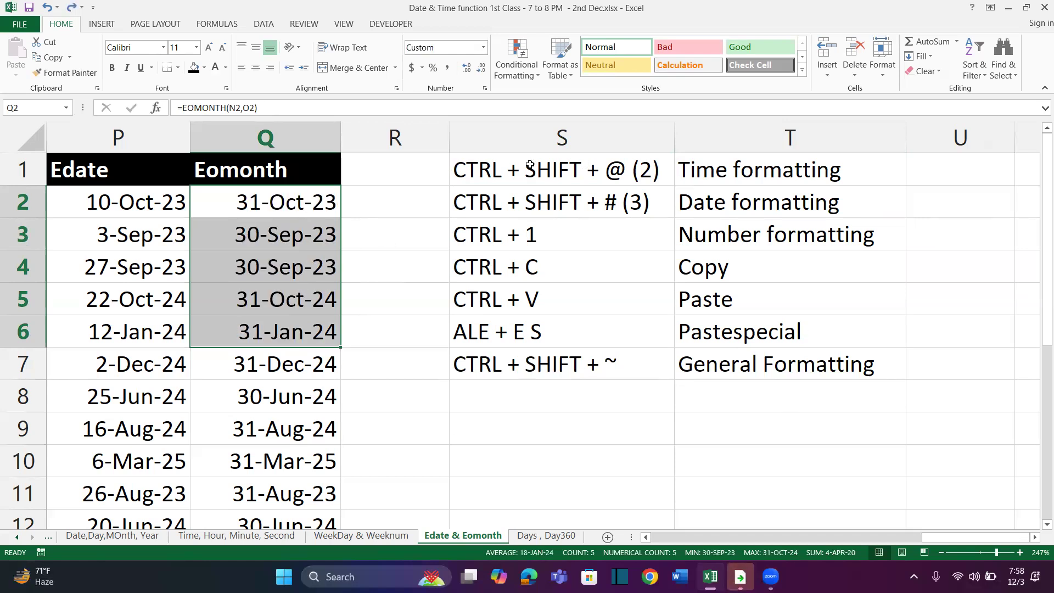
{"action": "left_click_drag", "start_coordinate": [505, 170], "coordinate": [734, 374]}
{"action": "left_click", "coordinate": [677, 429]}
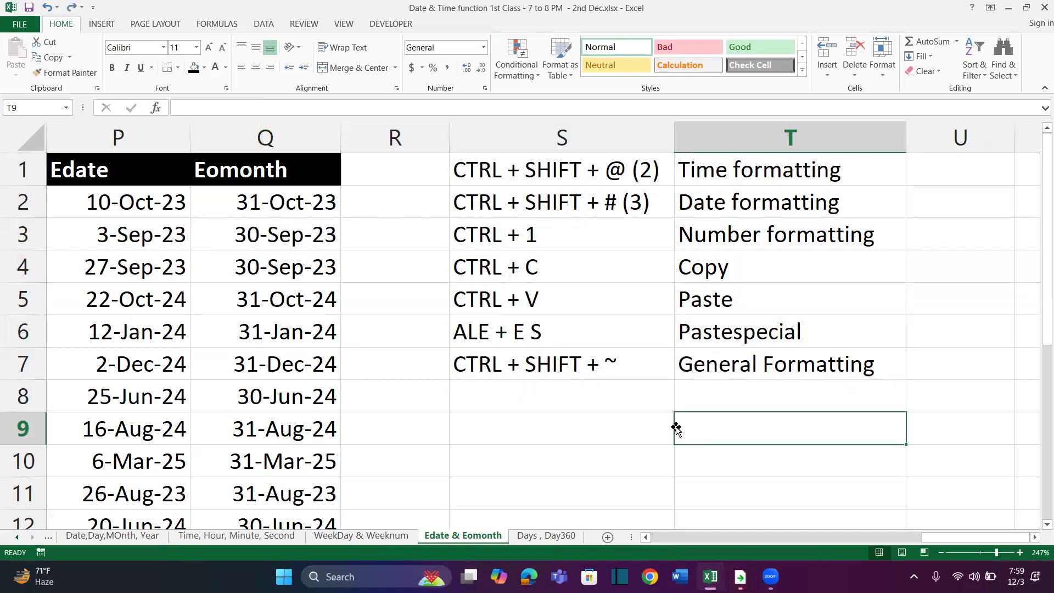